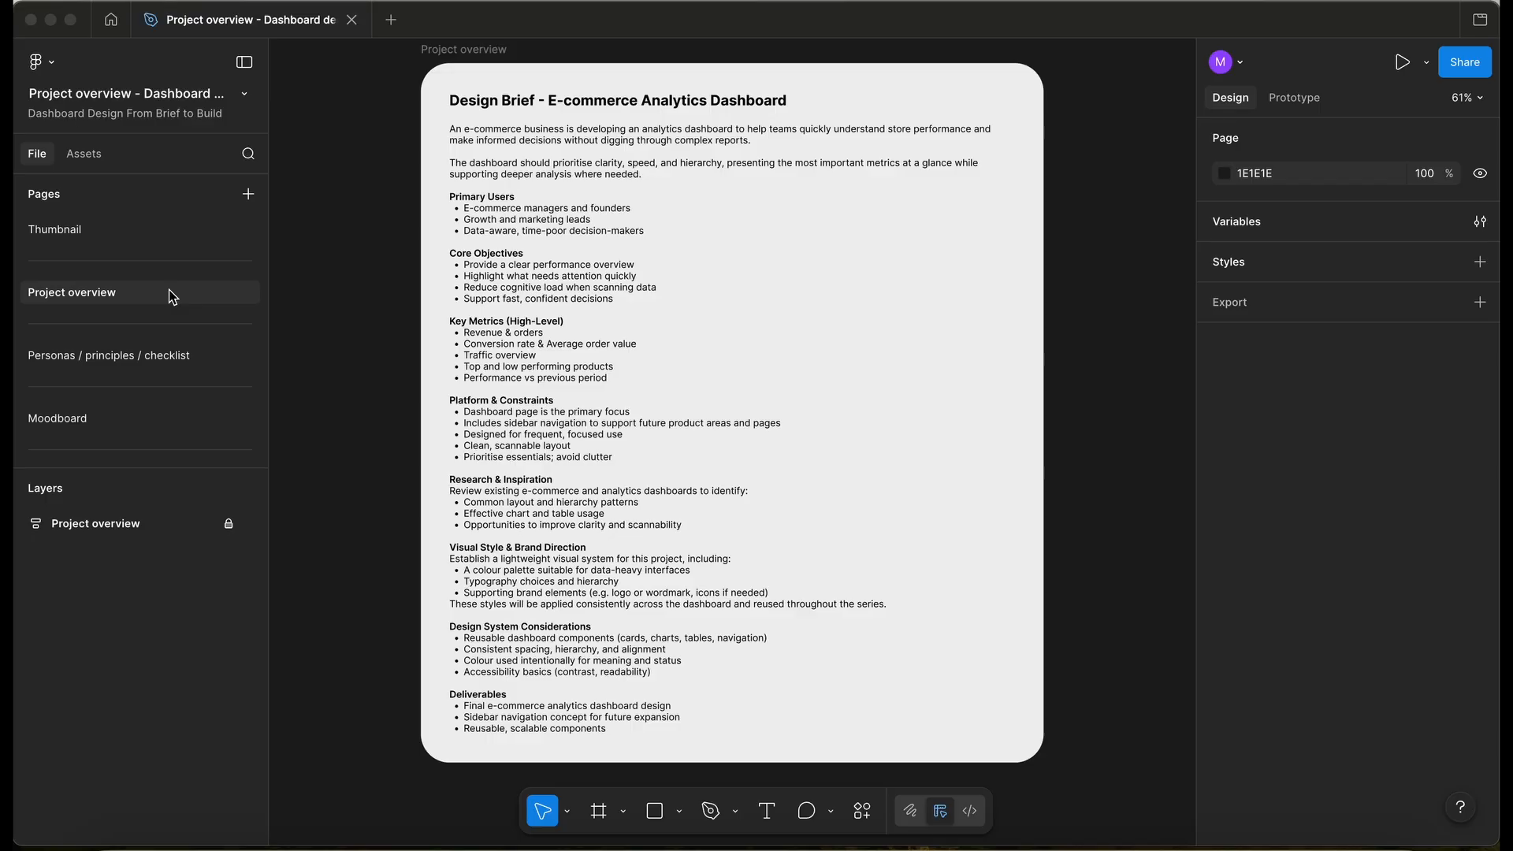
- Scroll the Pages list and switch to the empty Components page
scroll(173, 297, down, 5)
scroll(173, 298, down, 5)
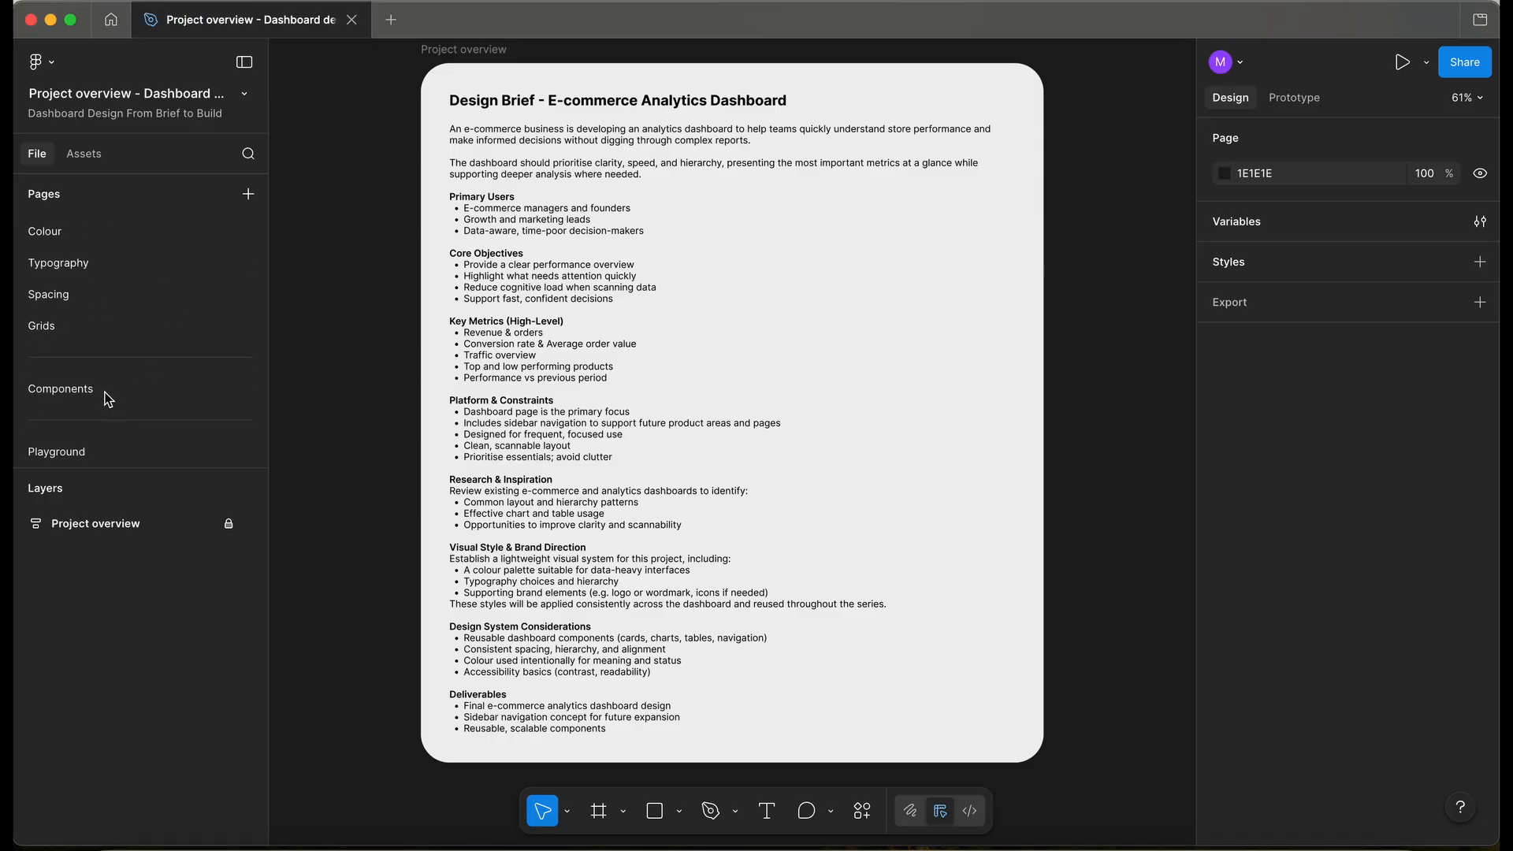
click(106, 390)
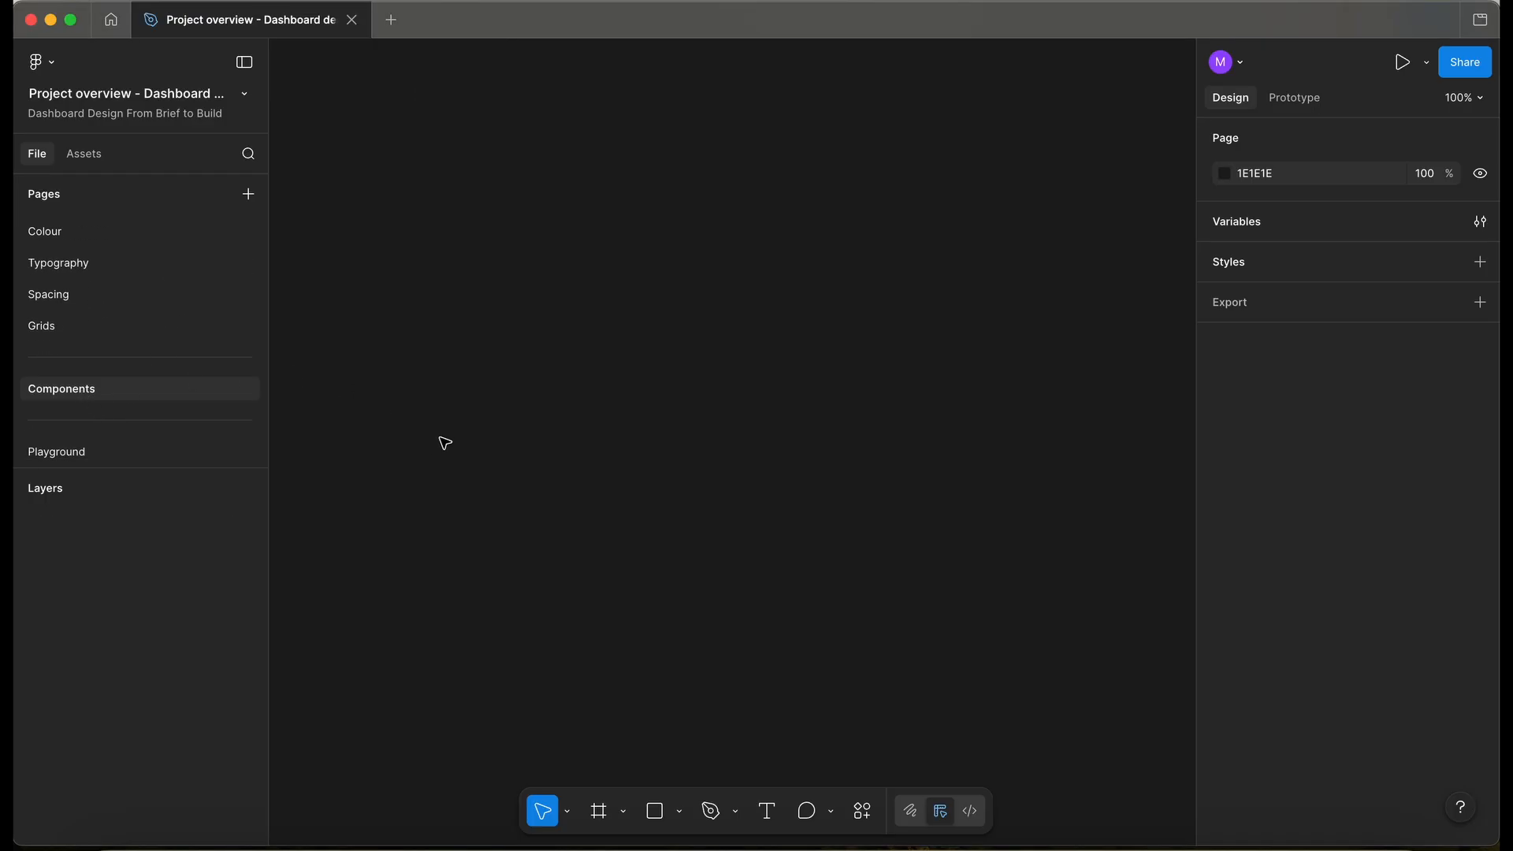
- Draw a 670 × 593 white frame, Frame 1, on the Components page
key(f)
drag(390, 236, 1057, 829)
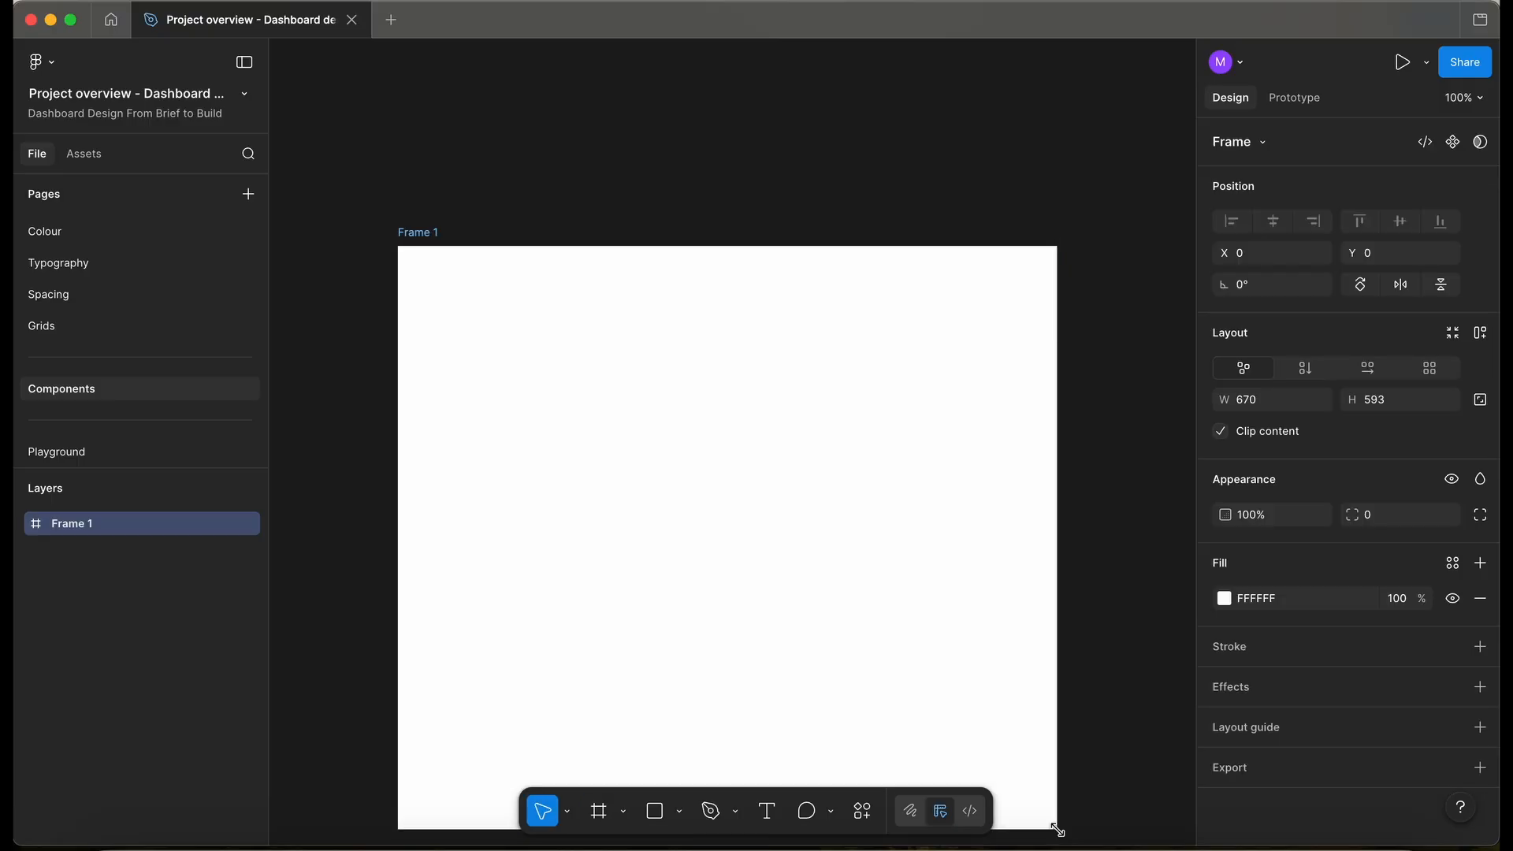
scroll(569, 423, down, 2)
scroll(569, 422, up, 2)
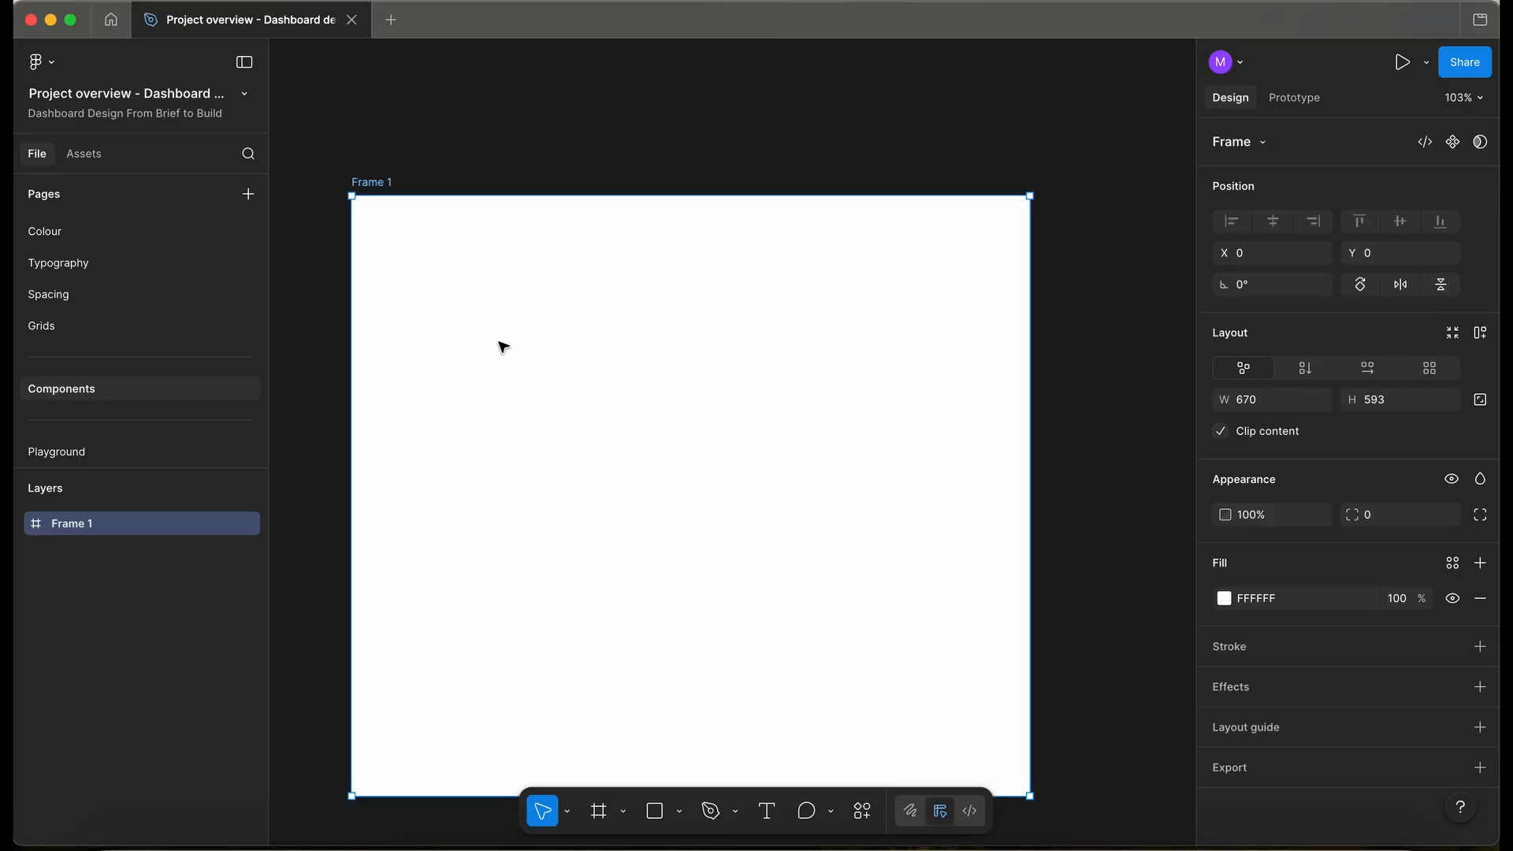
scroll(475, 213, down, 1)
scroll(105, 341, up, 5)
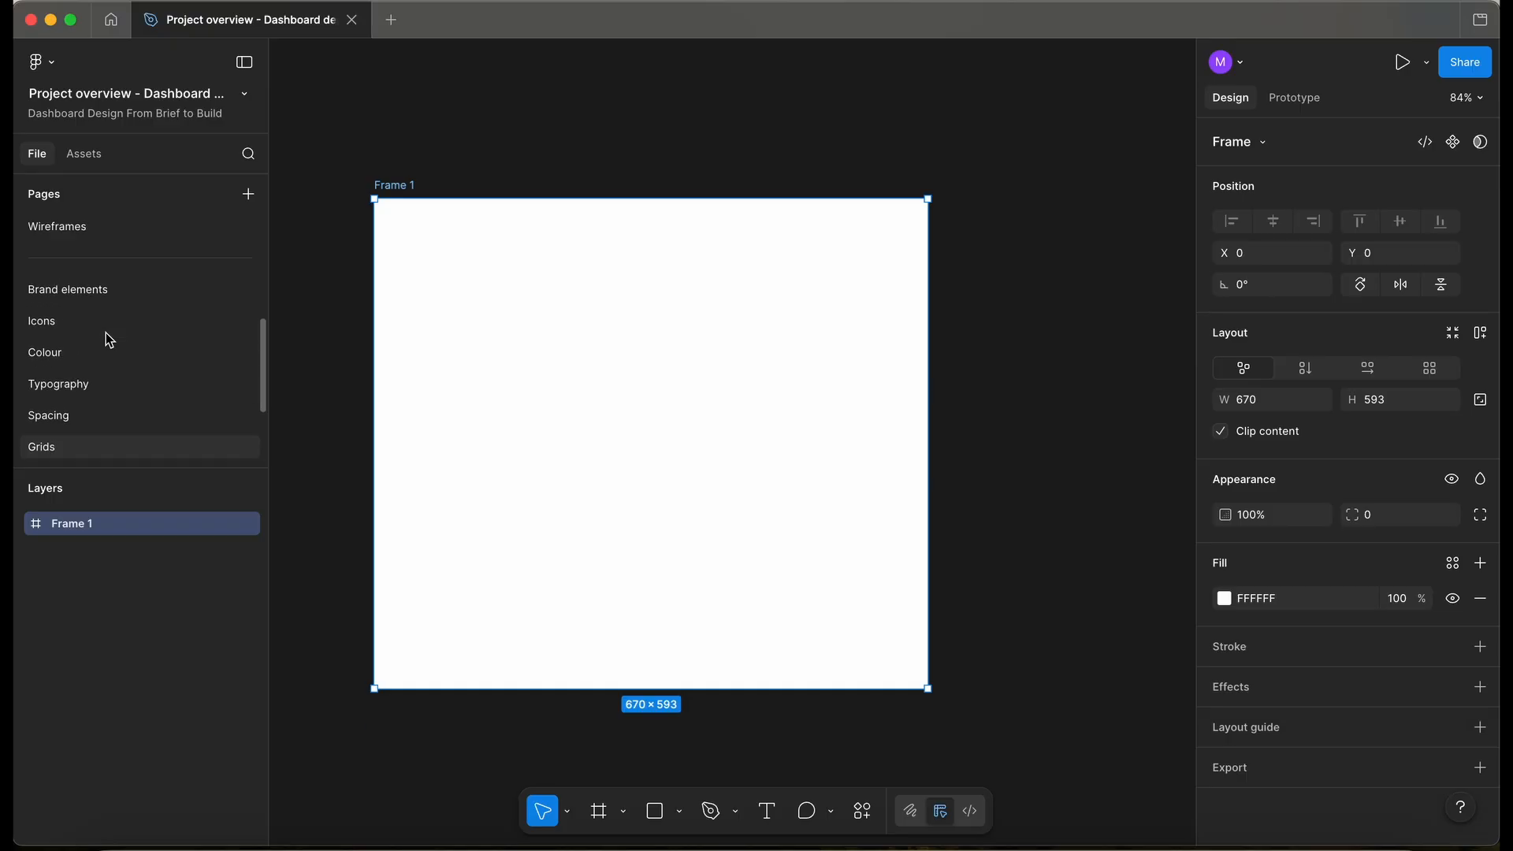
- On the Wireframes page, zoom to the Wireframes section and copy out Wireframe 2's collapsed side menu
click(82, 335)
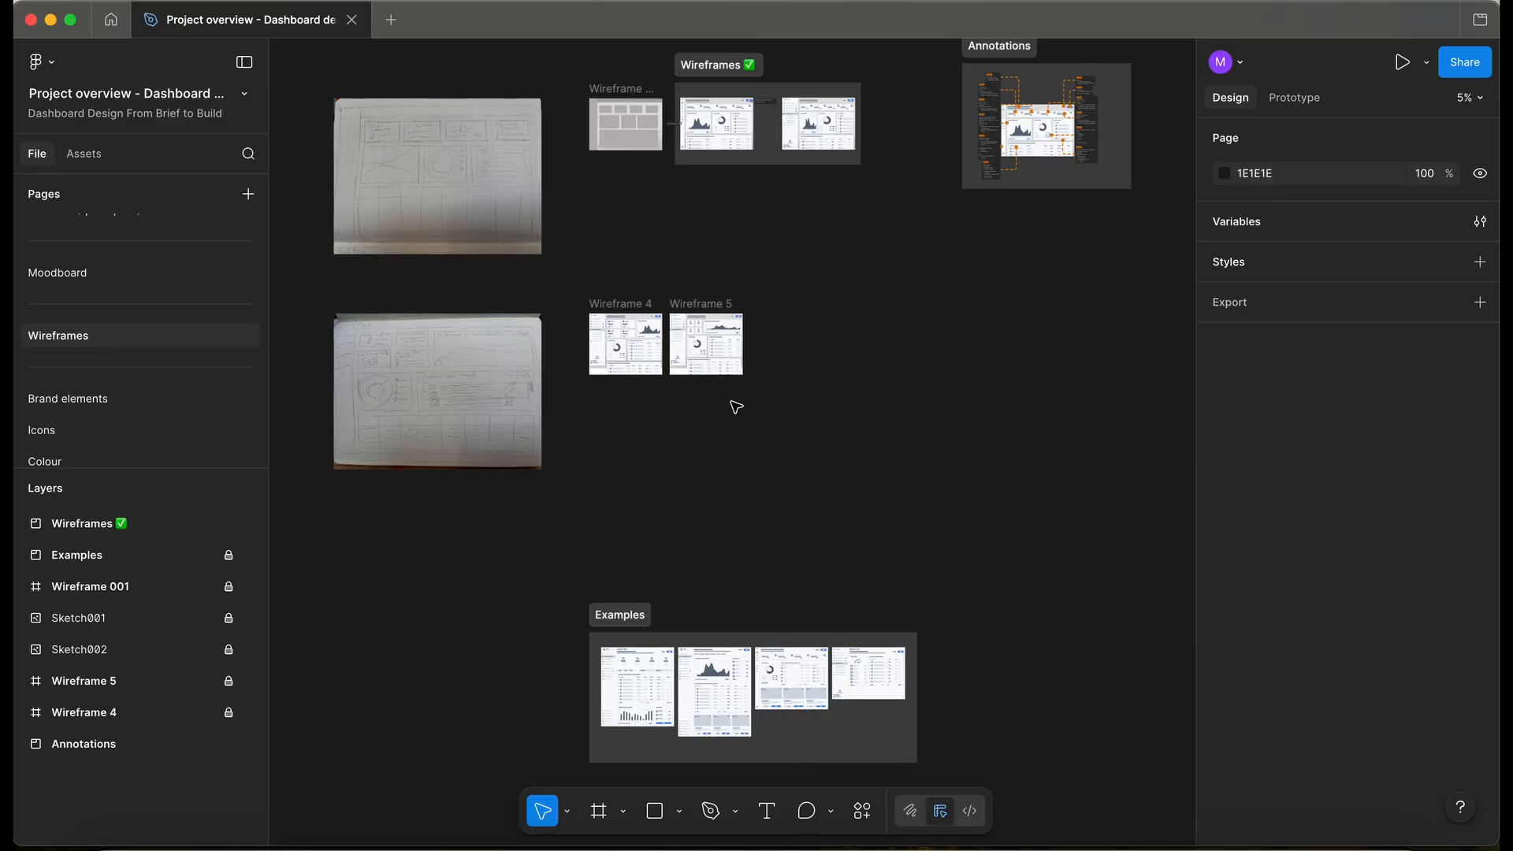
scroll(658, 336, up, 3)
click(696, 209)
key(shift+2)
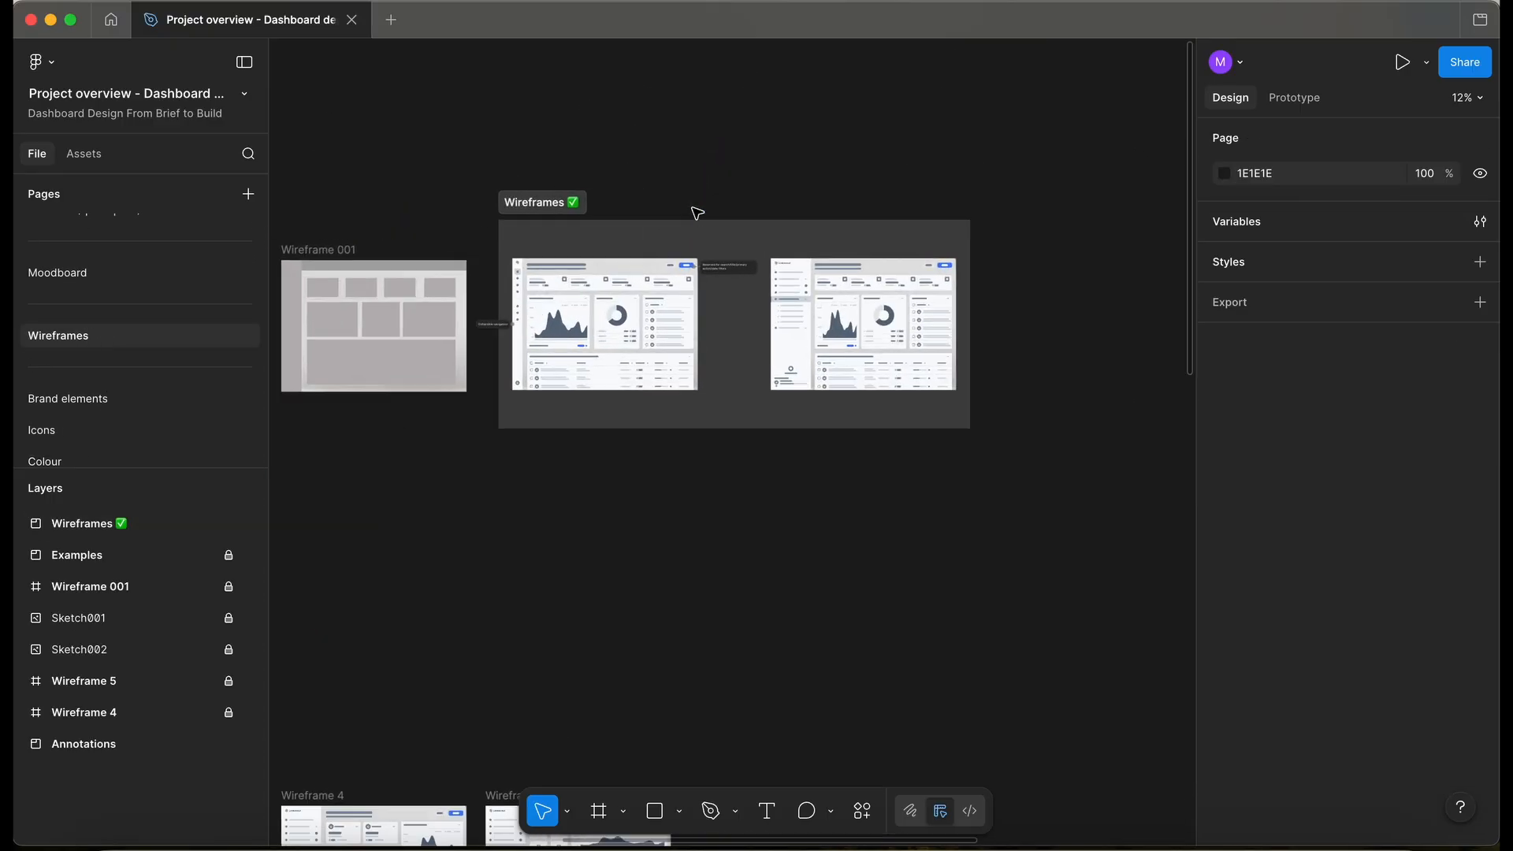
scroll(696, 213, up, 2)
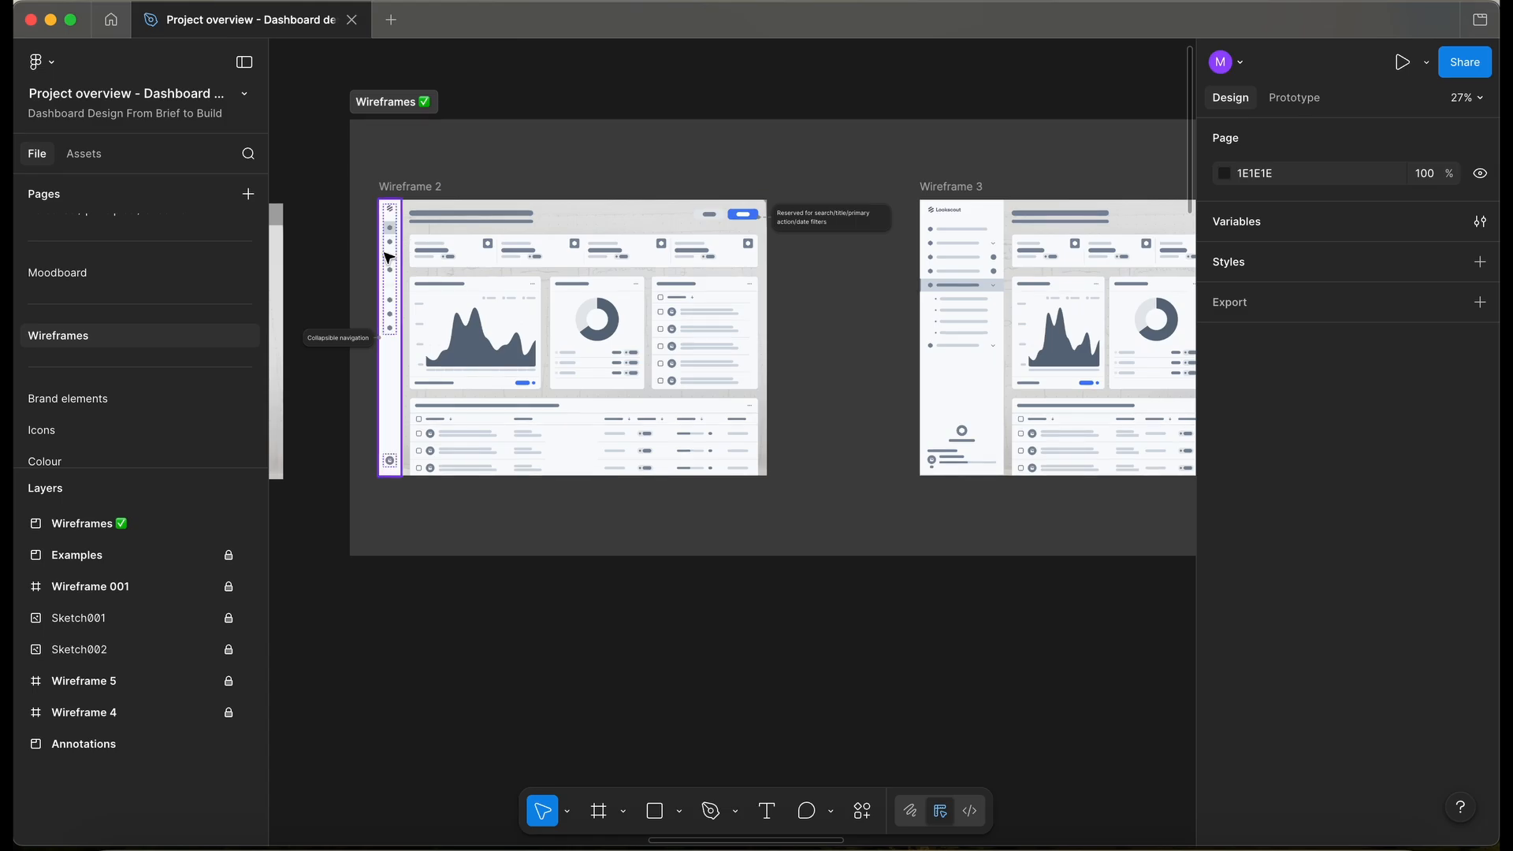
click(389, 259)
scroll(371, 268, down, 3)
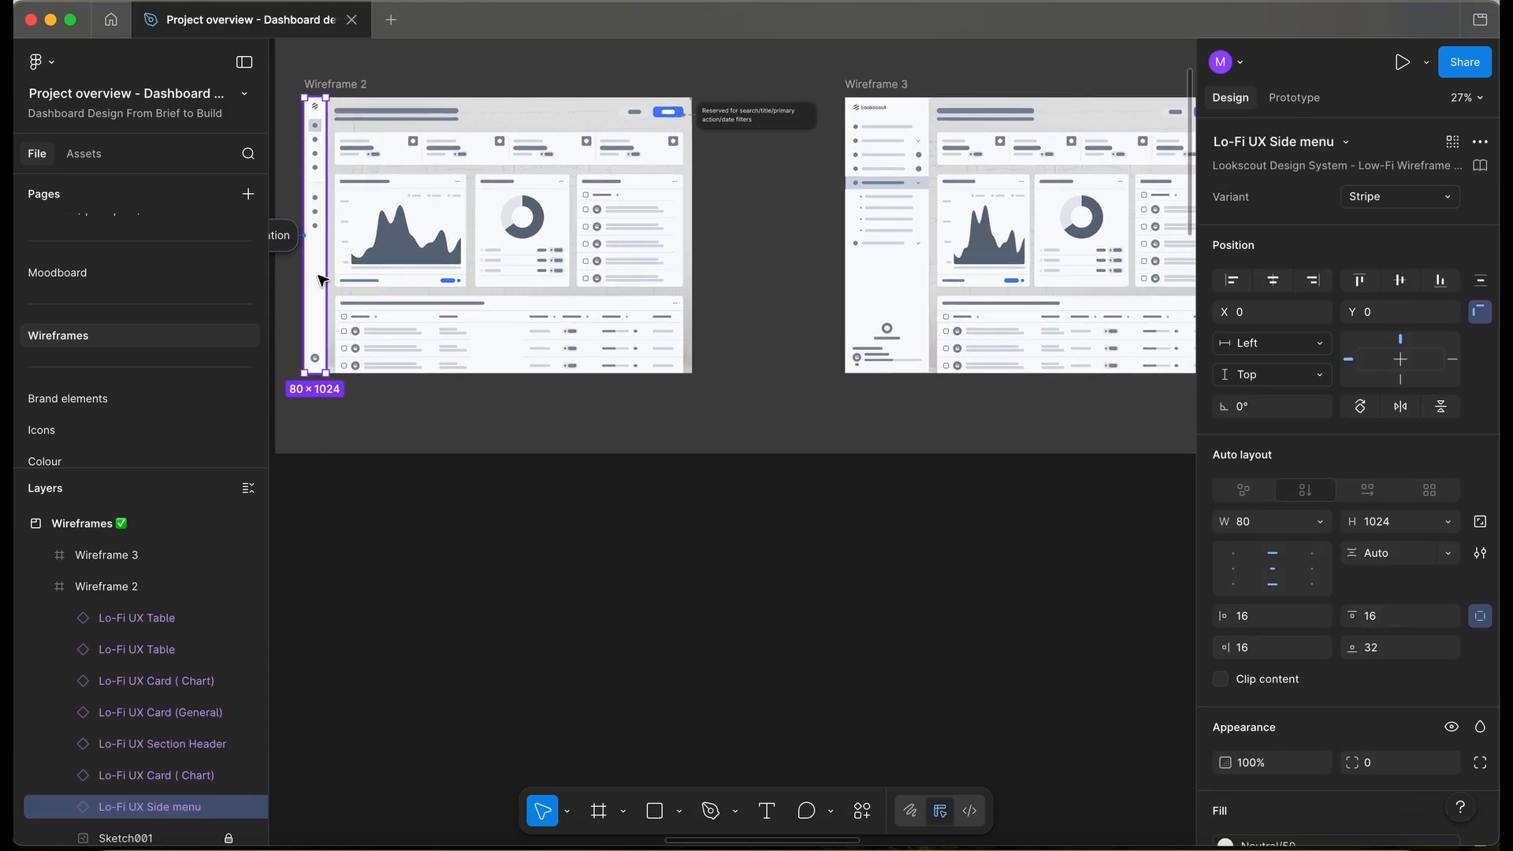
drag(323, 278, 517, 696)
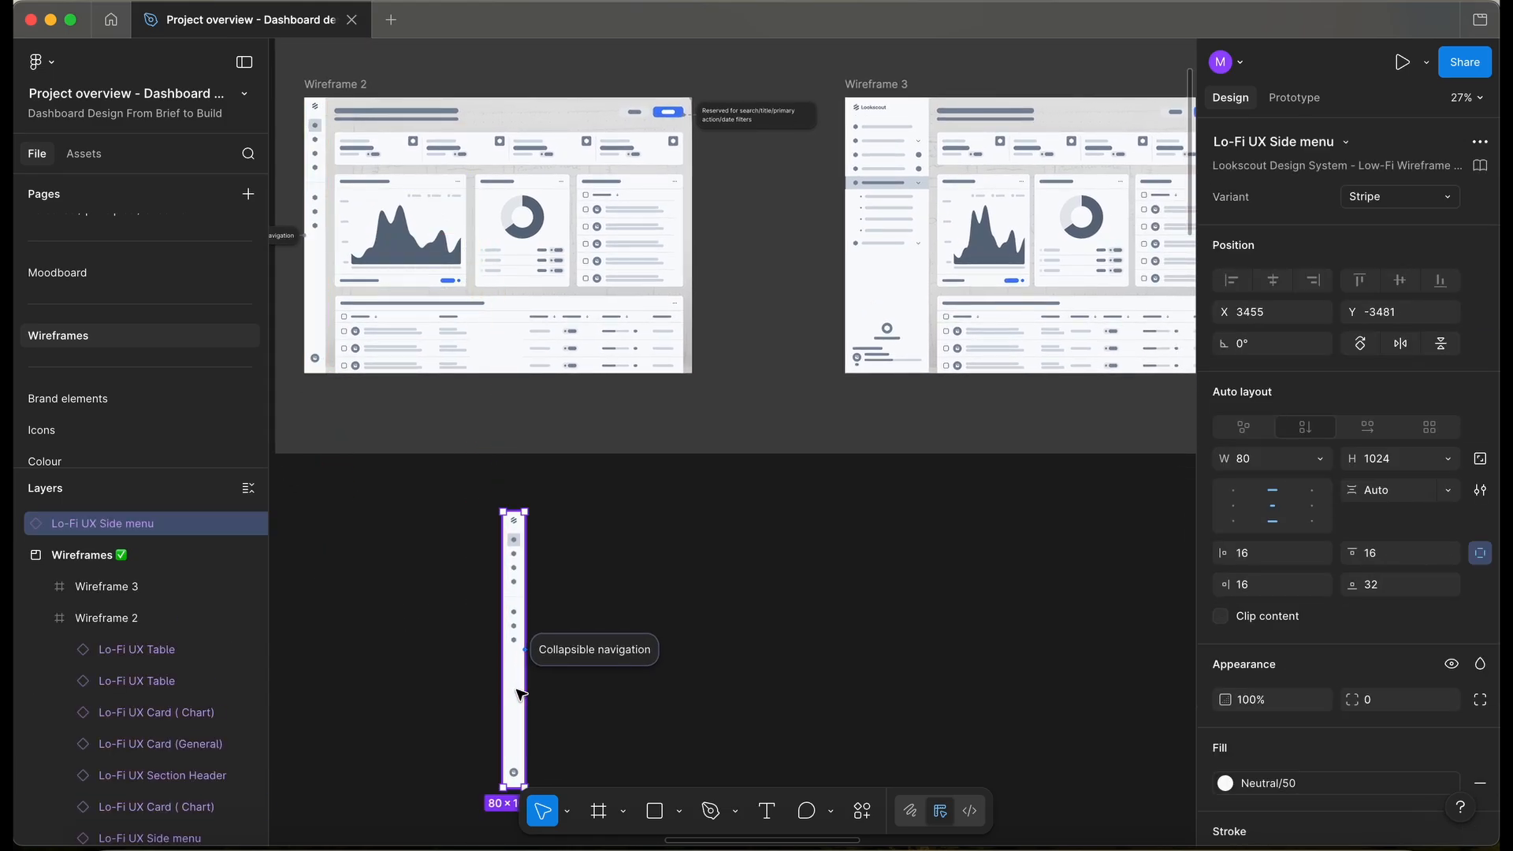
- Copy Wireframe 3's expanded side menu beside it, then select and cut both copies
scroll(521, 694, down, 1)
scroll(521, 694, down, 1)
click(823, 170)
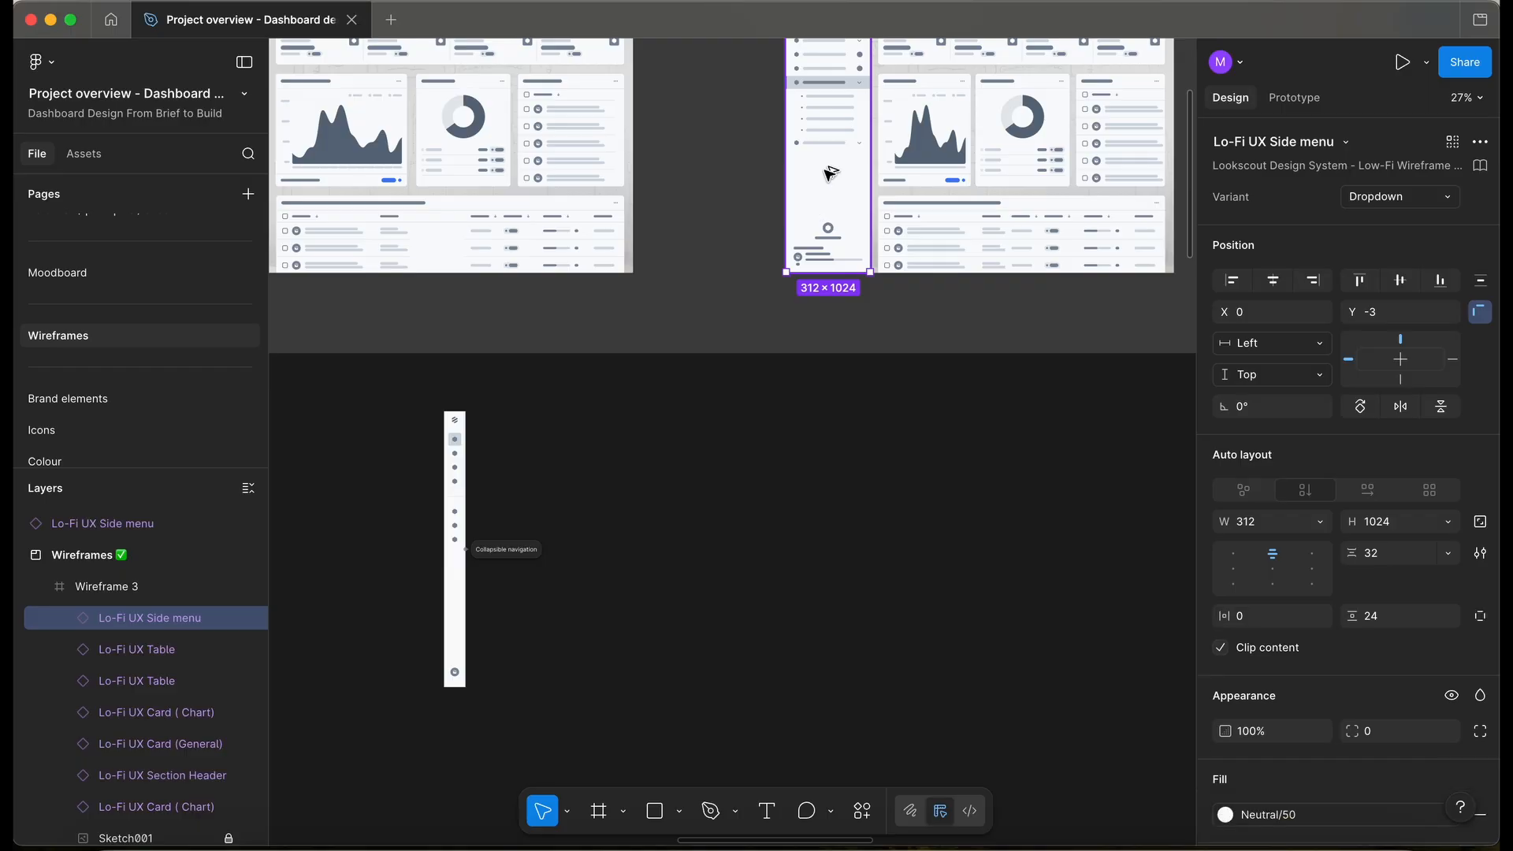
drag(675, 704, 630, 579)
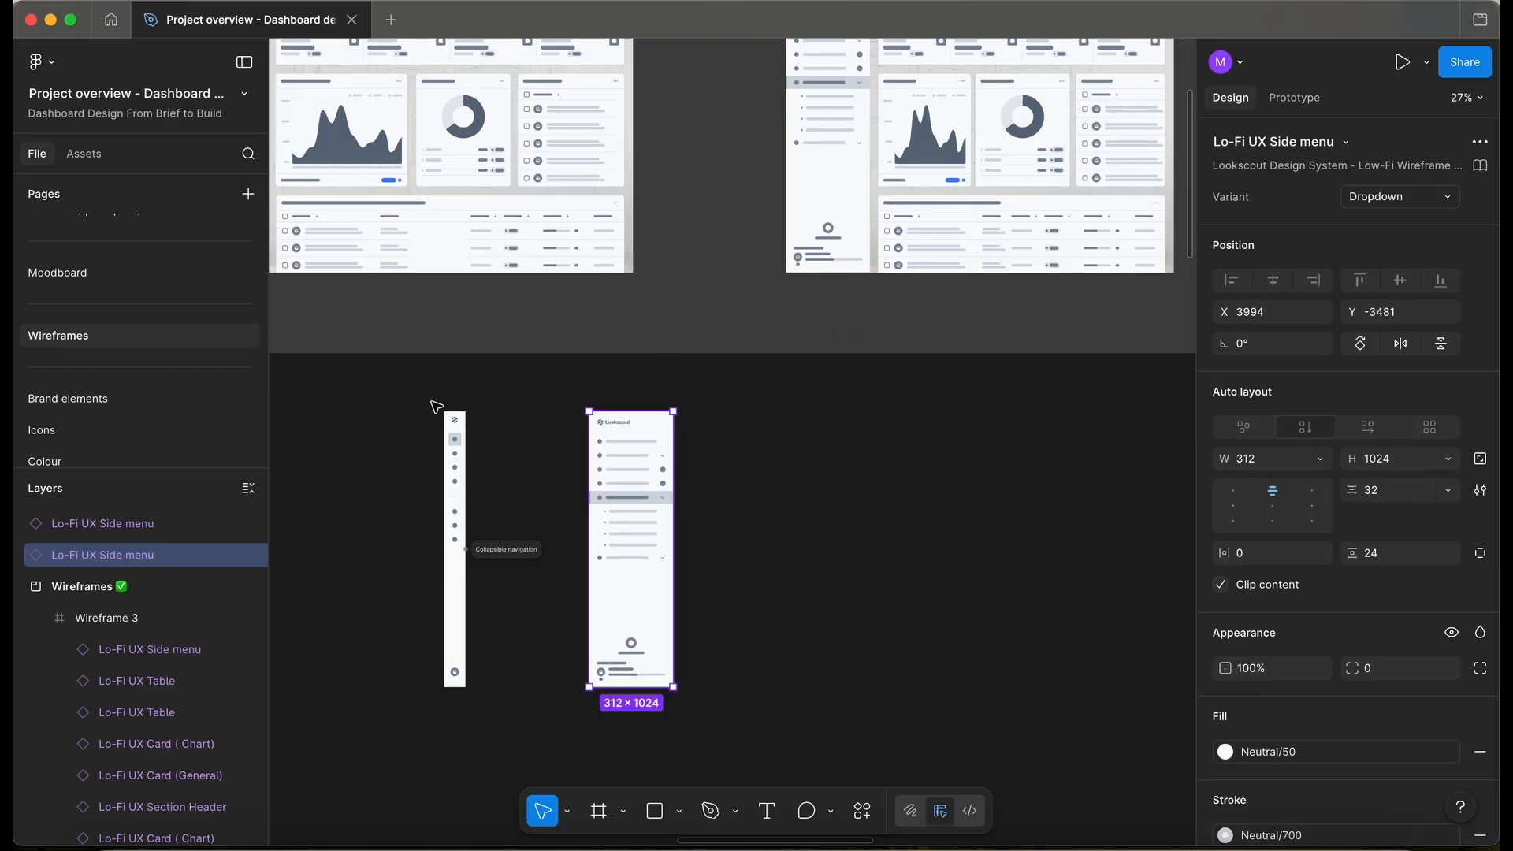
key(Escape)
drag(402, 388, 772, 722)
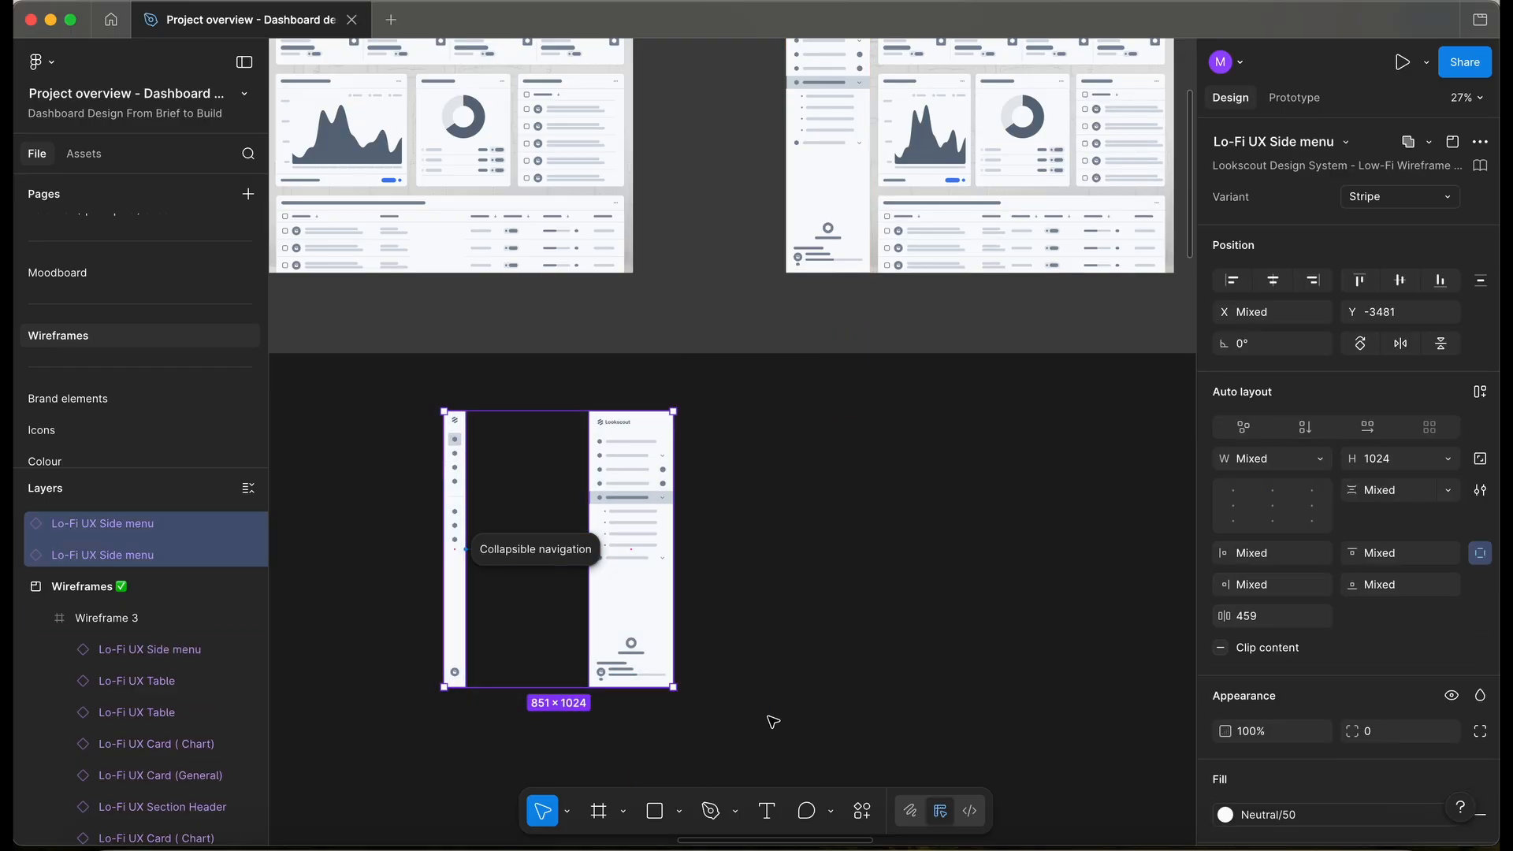
key(Delete)
scroll(138, 346, down, 5)
- Paste both Lo-Fi UX Side menus into Frame 1 on the Components page
click(112, 392)
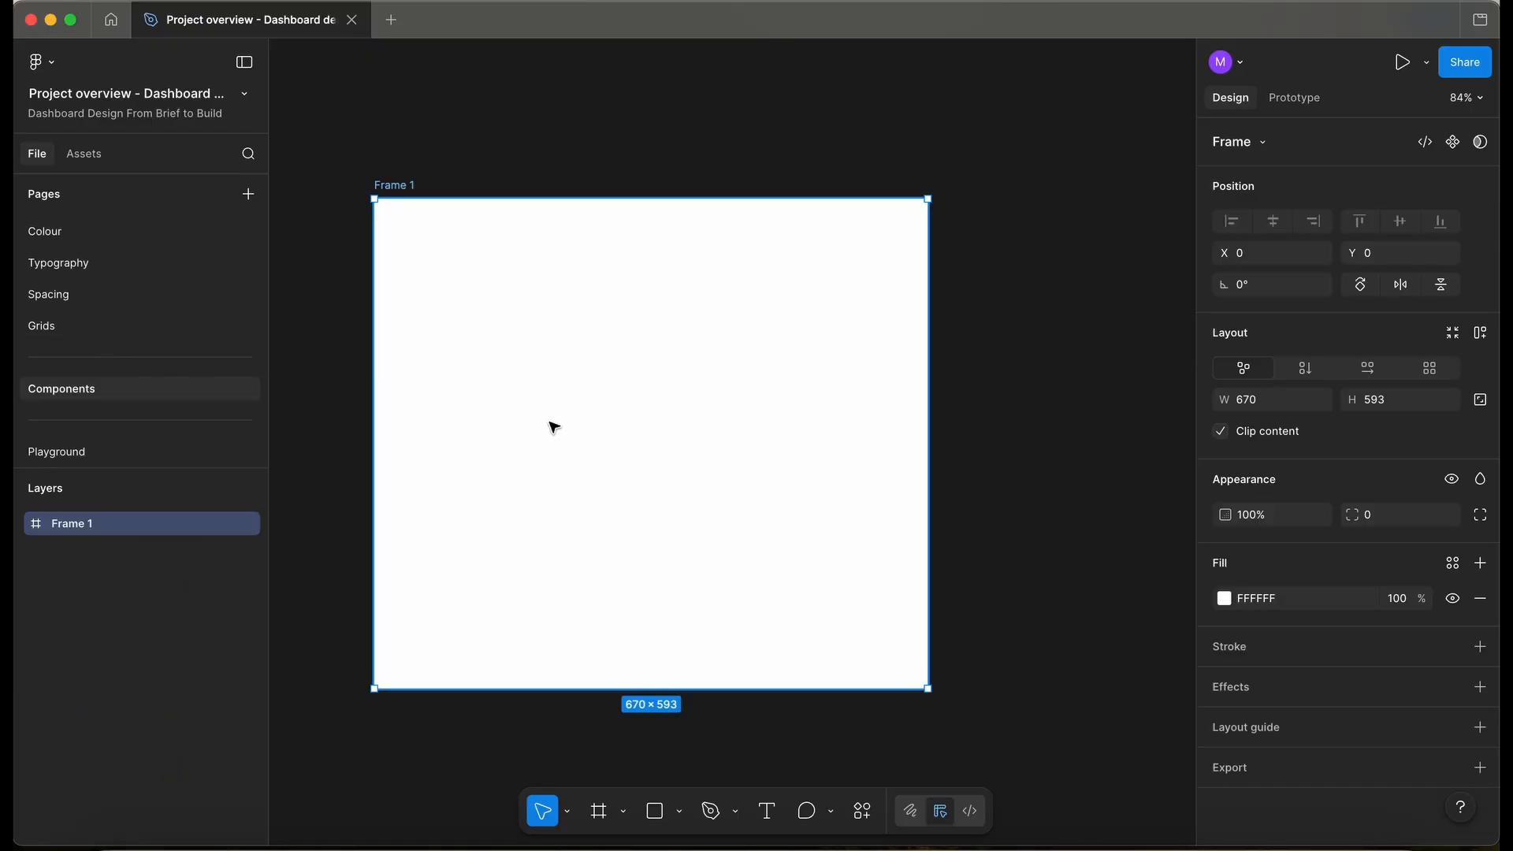
scroll(551, 426, down, 2)
key(cmd+v)
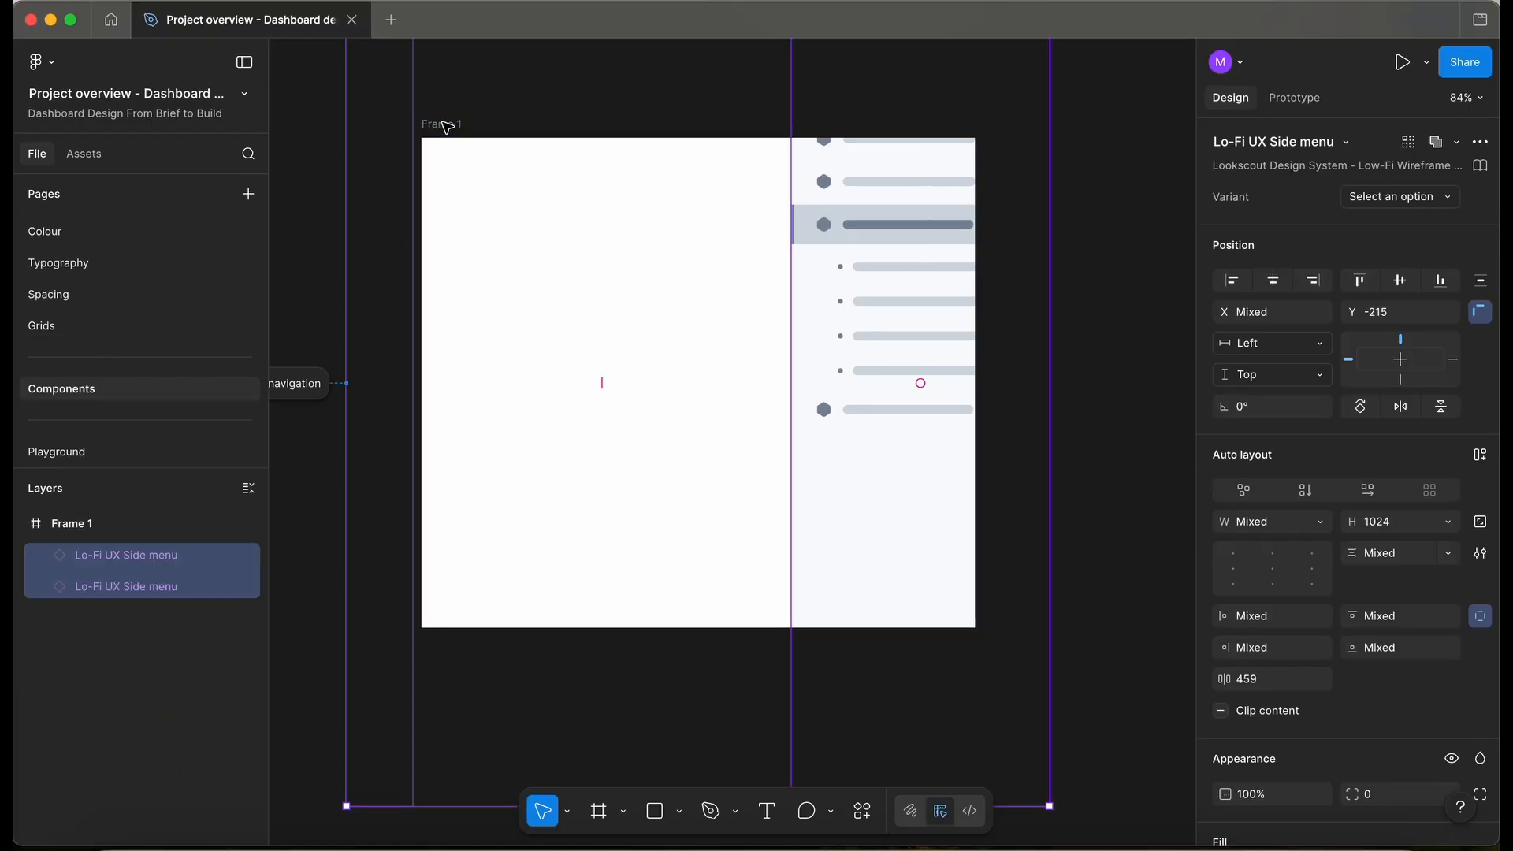
scroll(551, 287, down, 5)
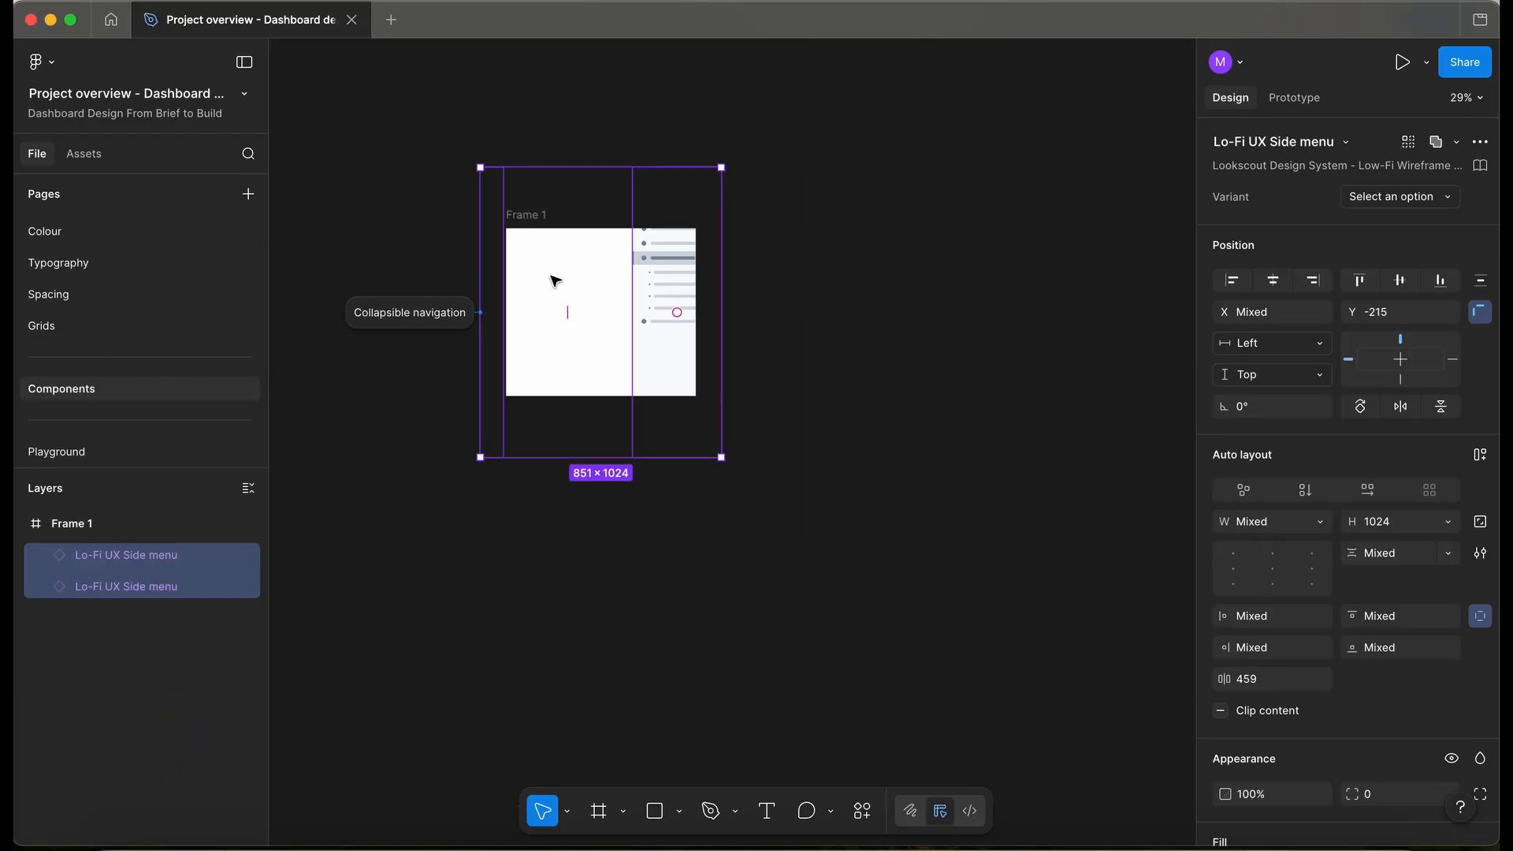
- Enlarge Frame 1 up-left and far down-right to hold the side menus
click(538, 223)
drag(506, 229, 302, 131)
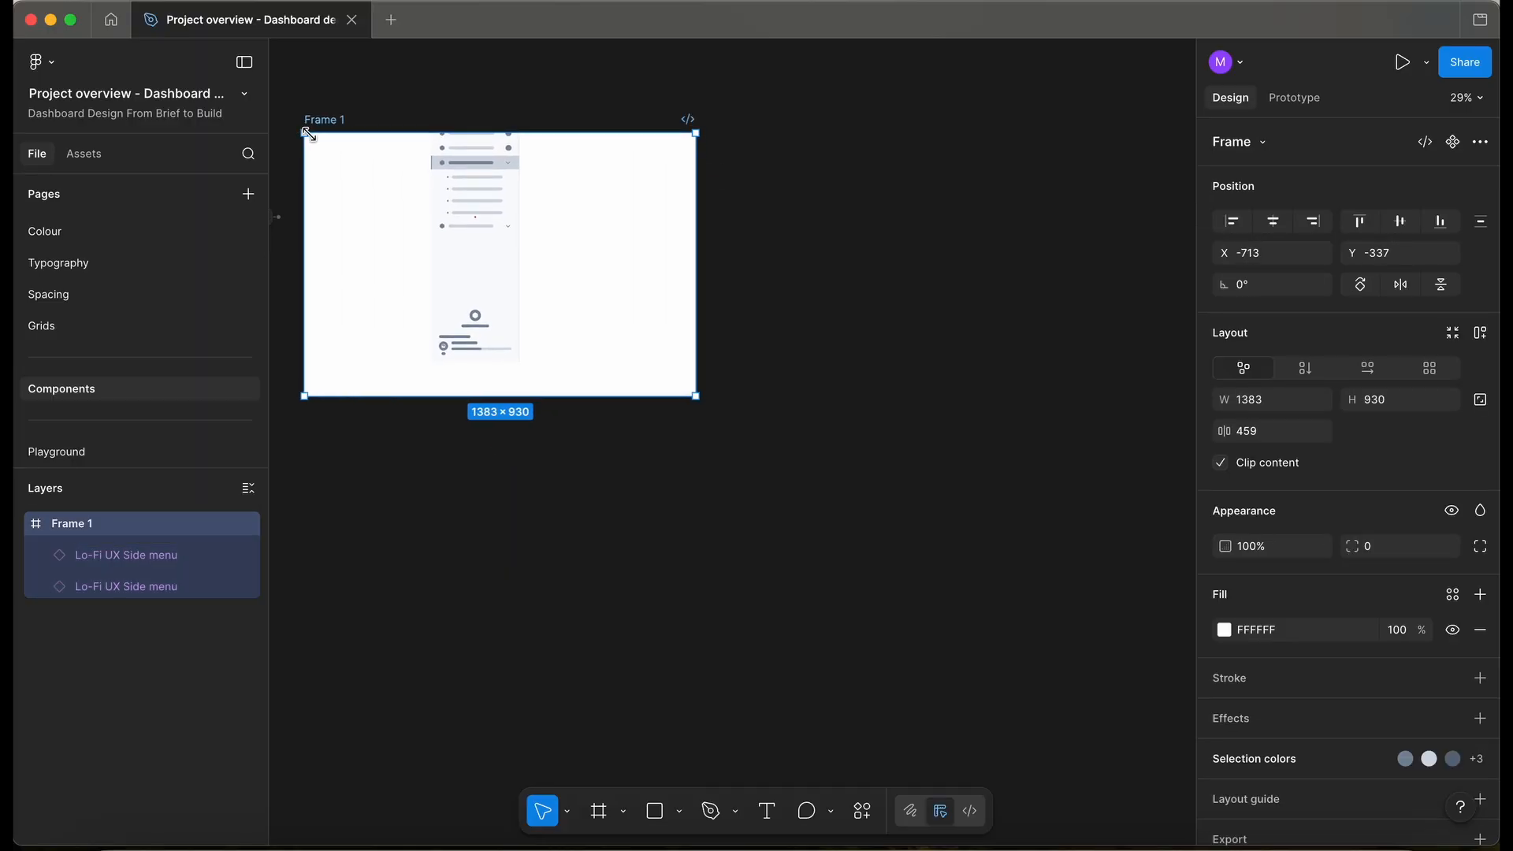
scroll(595, 251, down, 4)
drag(628, 306, 1128, 784)
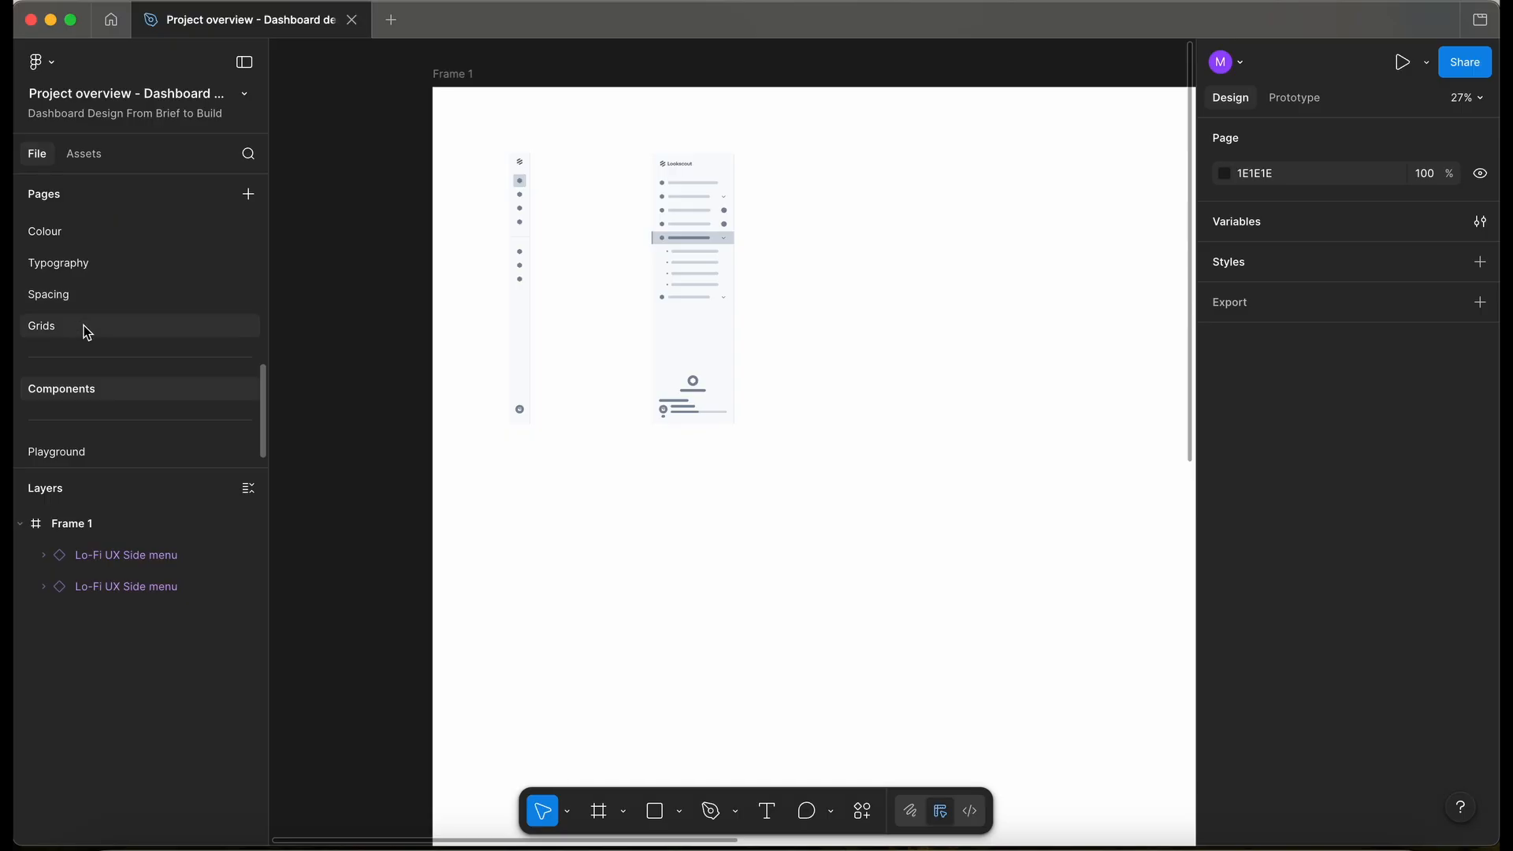
- On the Grids page, show the column layout guides and select the Desktop Grid frame
click(86, 331)
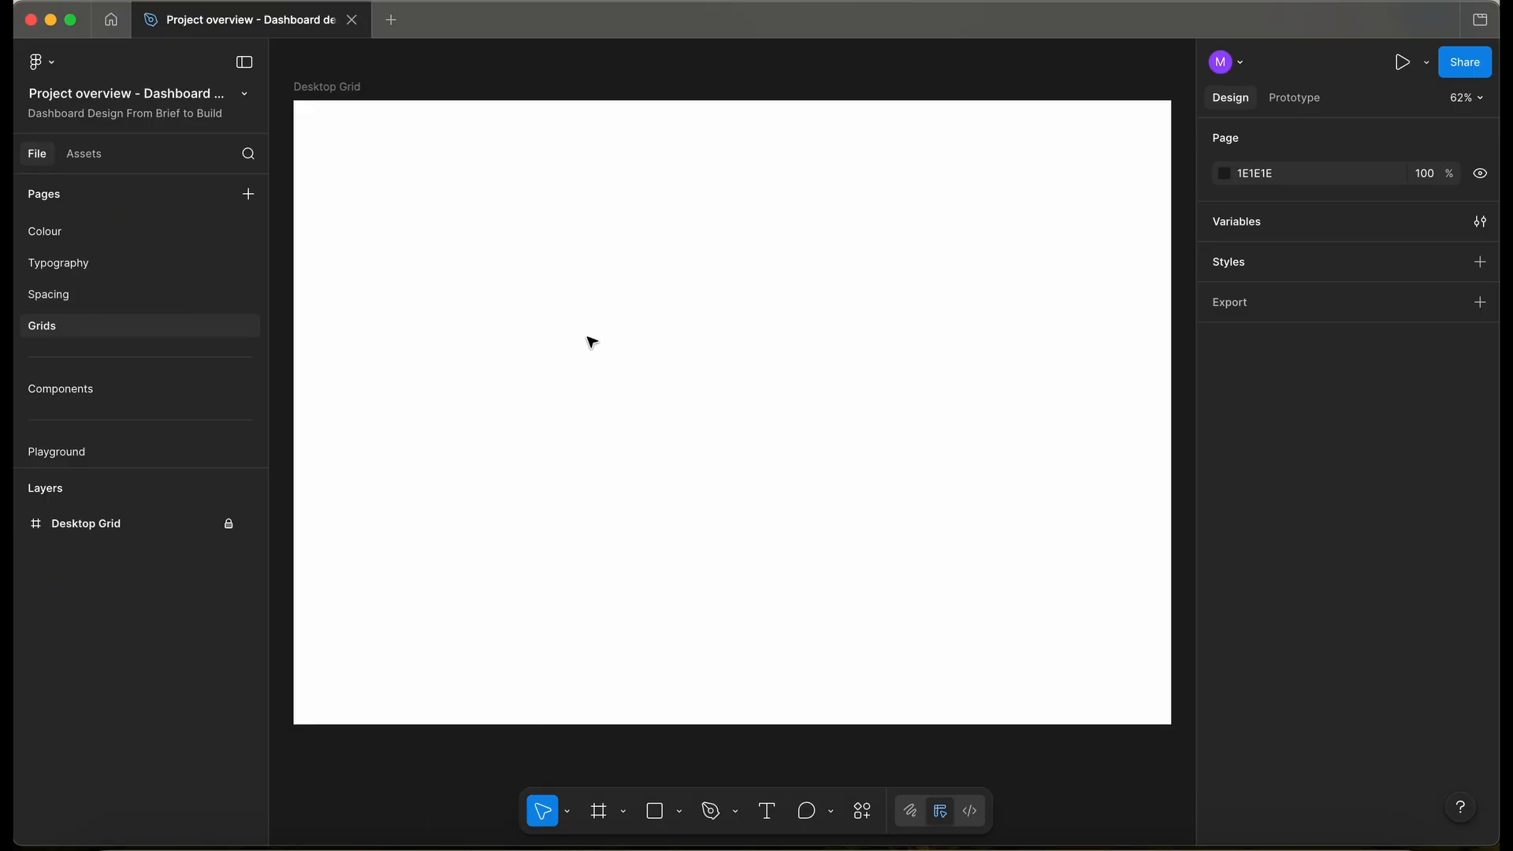
scroll(591, 342, down, 3)
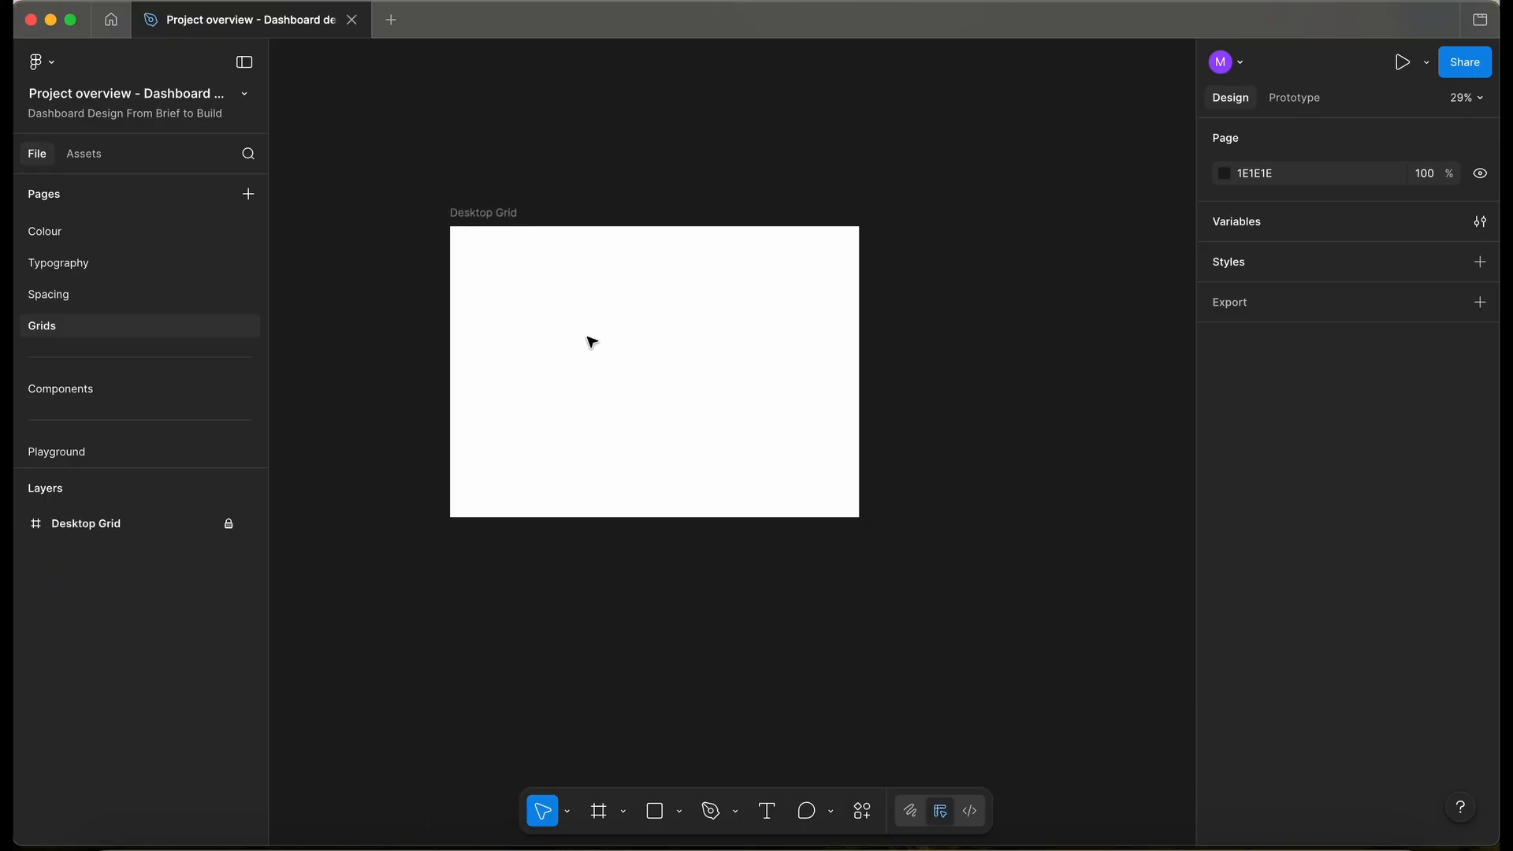
key(ctrl+g)
key(ctrl+g)
key(ctrl+g)
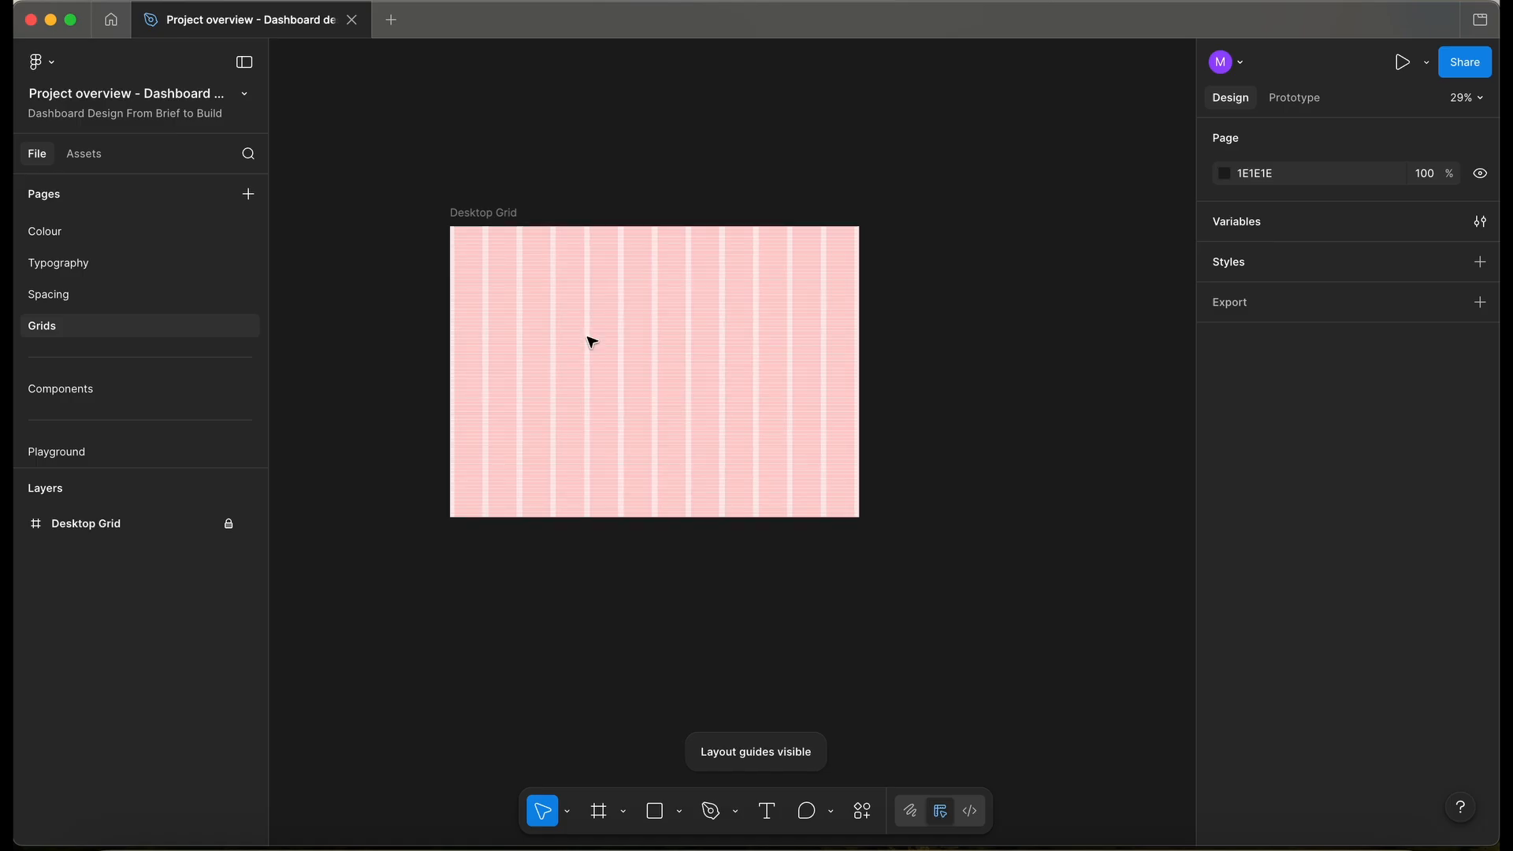
click(164, 530)
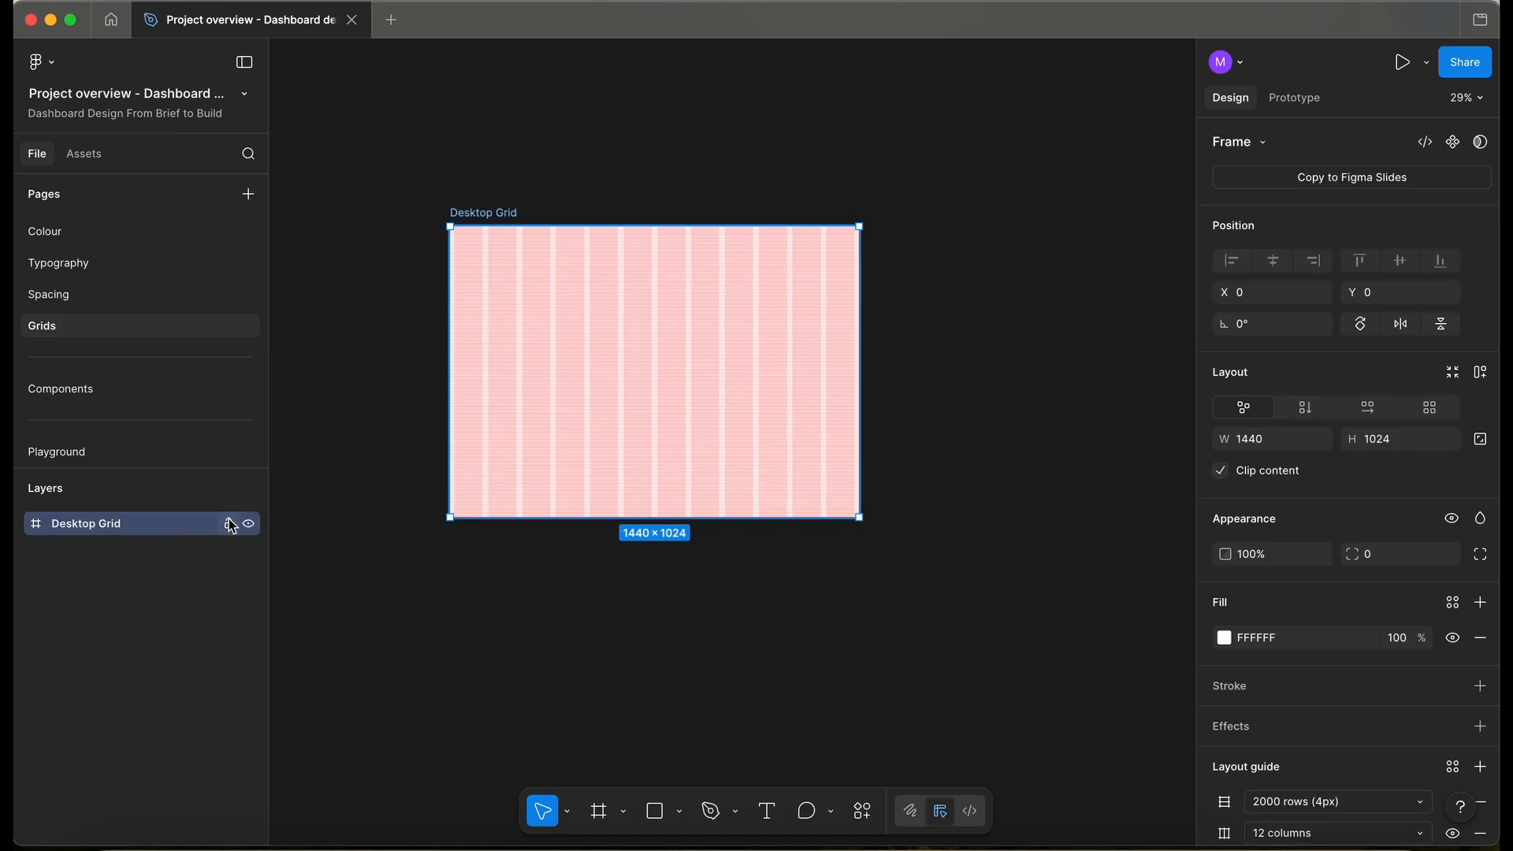
- Paste the 1440 × 1024 Desktop Grid frame onto the Components page and position it
click(122, 394)
scroll(403, 377, down, 3)
key(ctrl+v)
drag(456, 215, 416, 152)
scroll(811, 197, up, 3)
scroll(811, 197, up, 5)
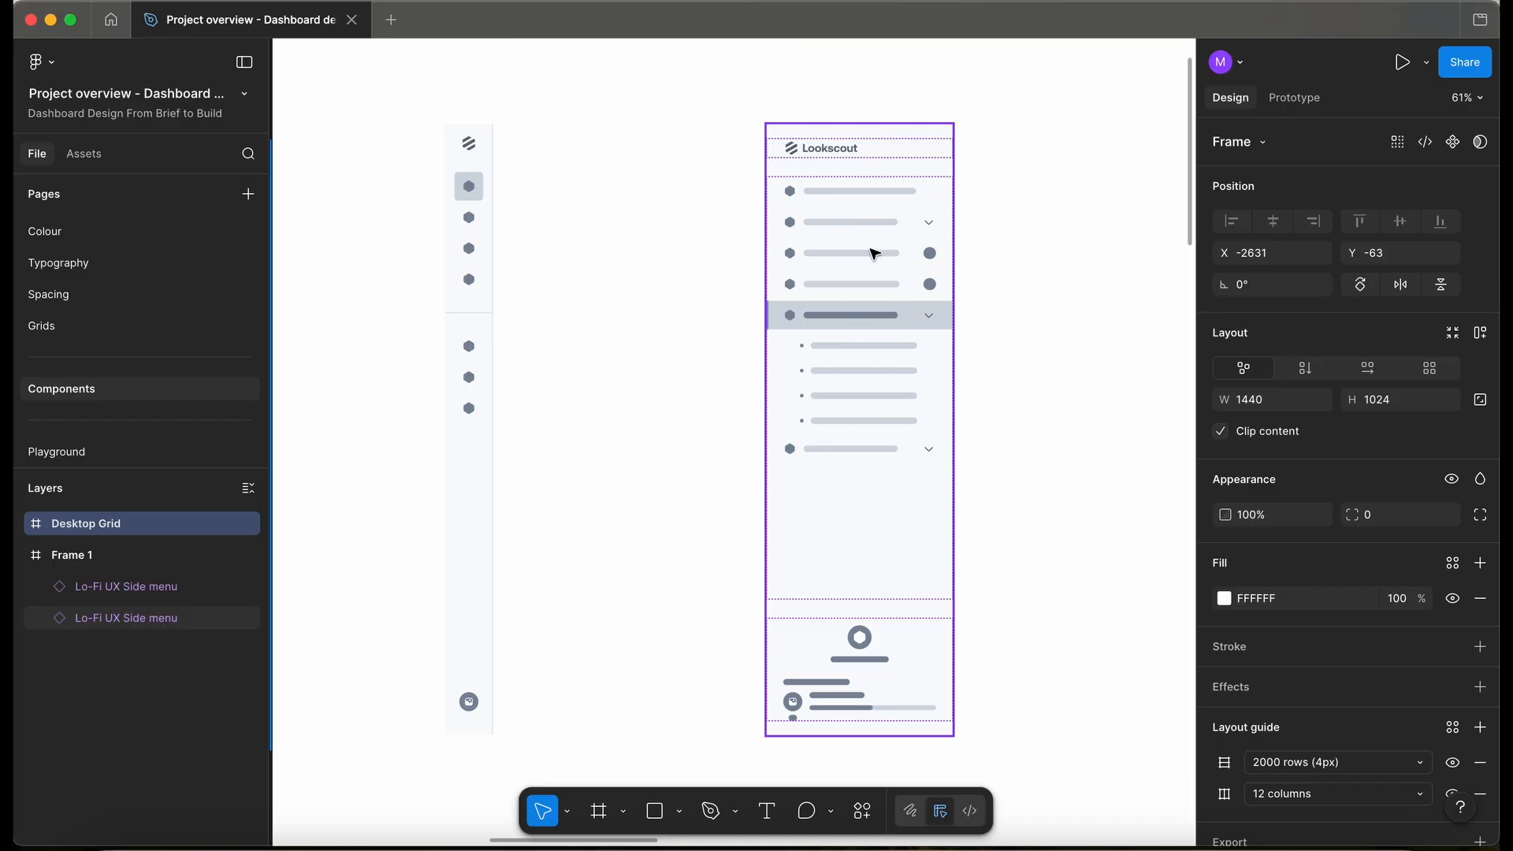
scroll(854, 356, down, 3)
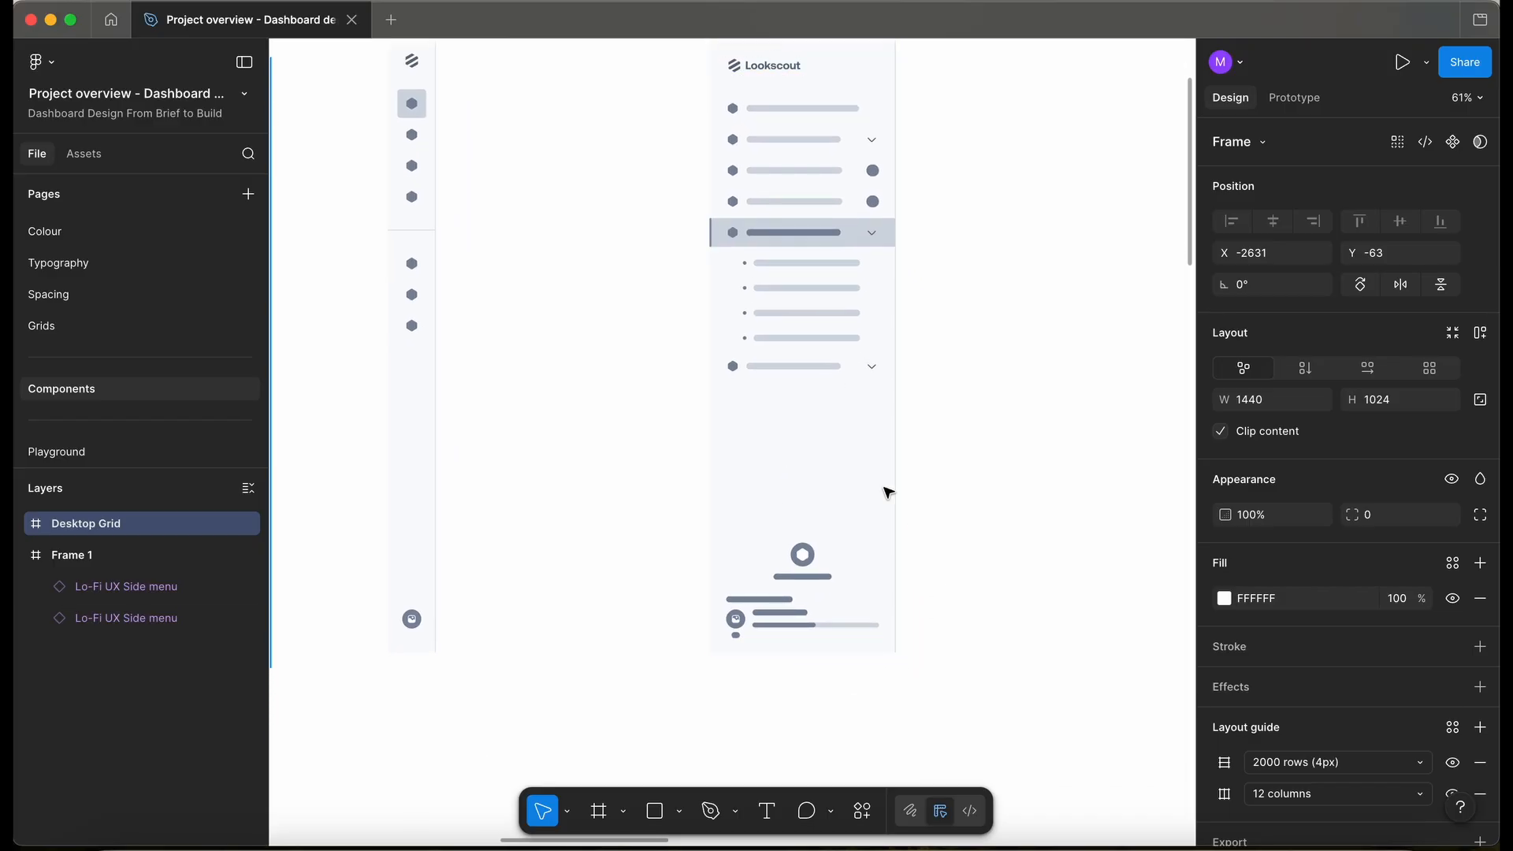
scroll(186, 310, up, 5)
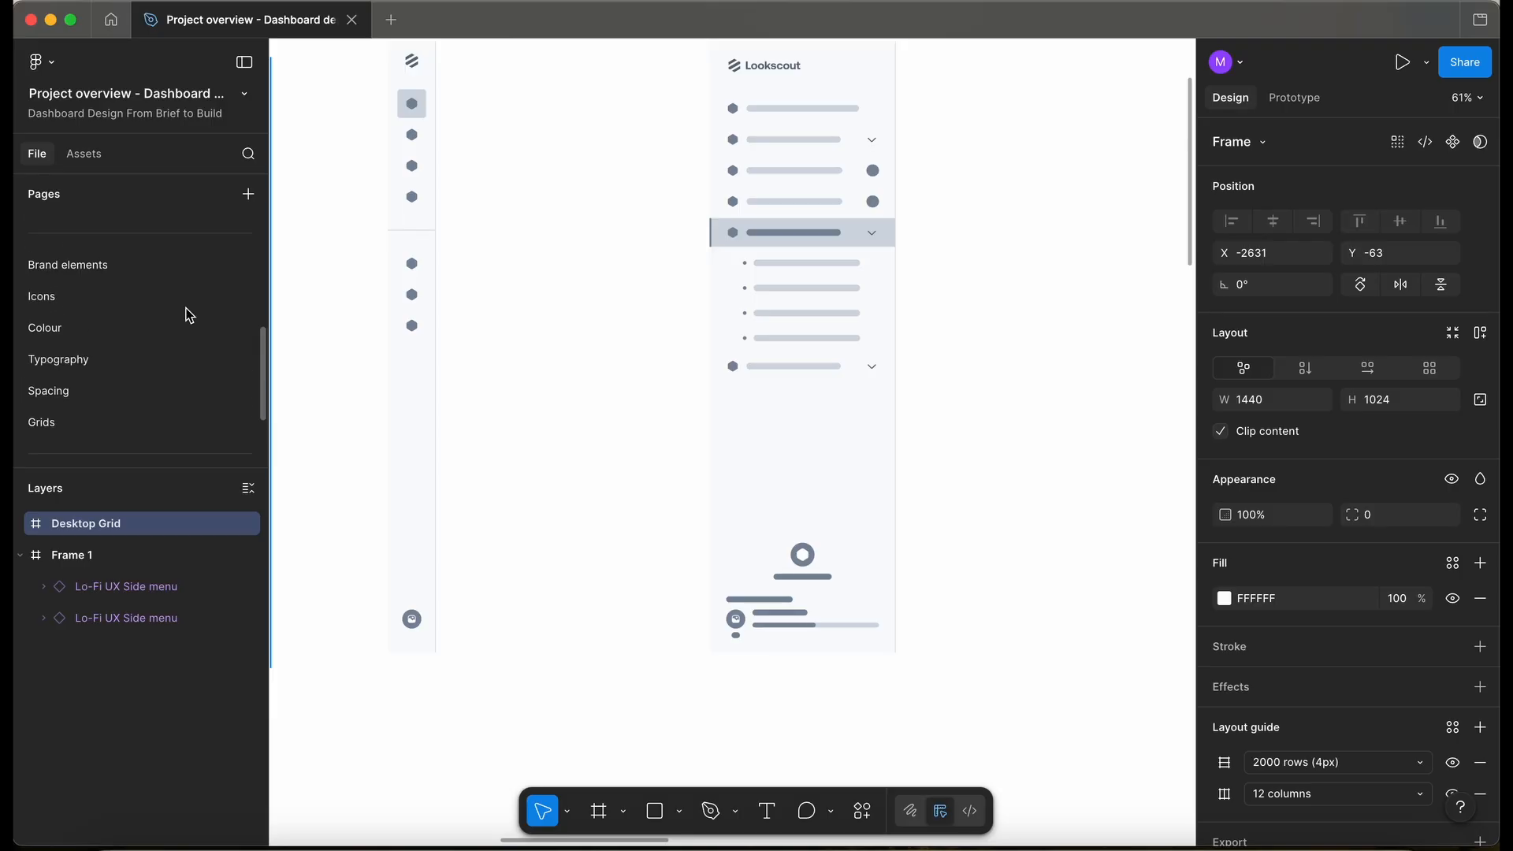
- Pan around the Wireframes page to review Wireframe 7's navigation annotations
click(79, 298)
scroll(635, 345, up, 5)
scroll(907, 410, up, 5)
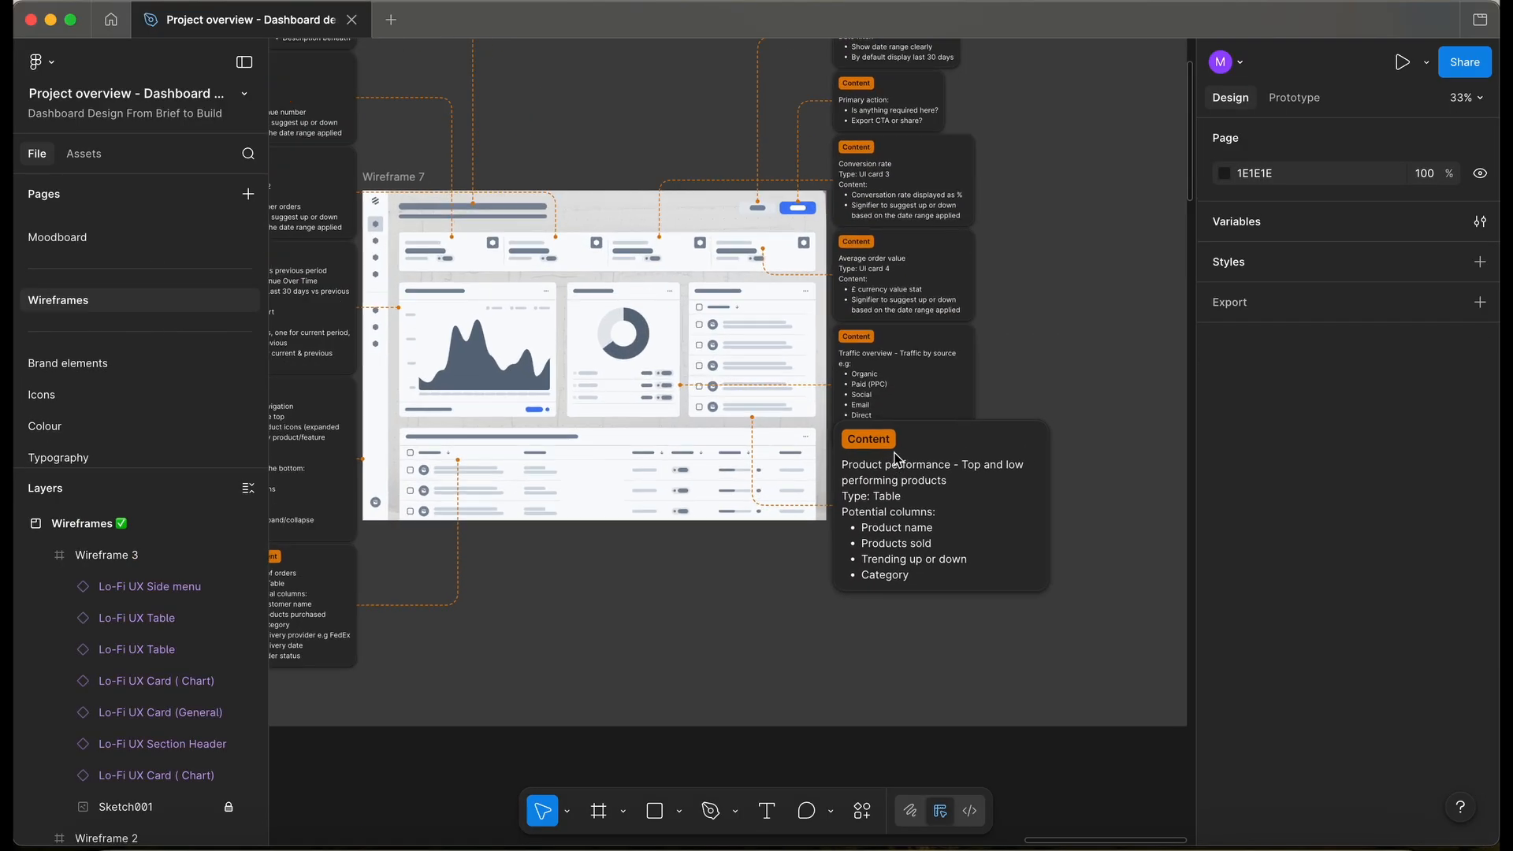
scroll(814, 593, left, 5)
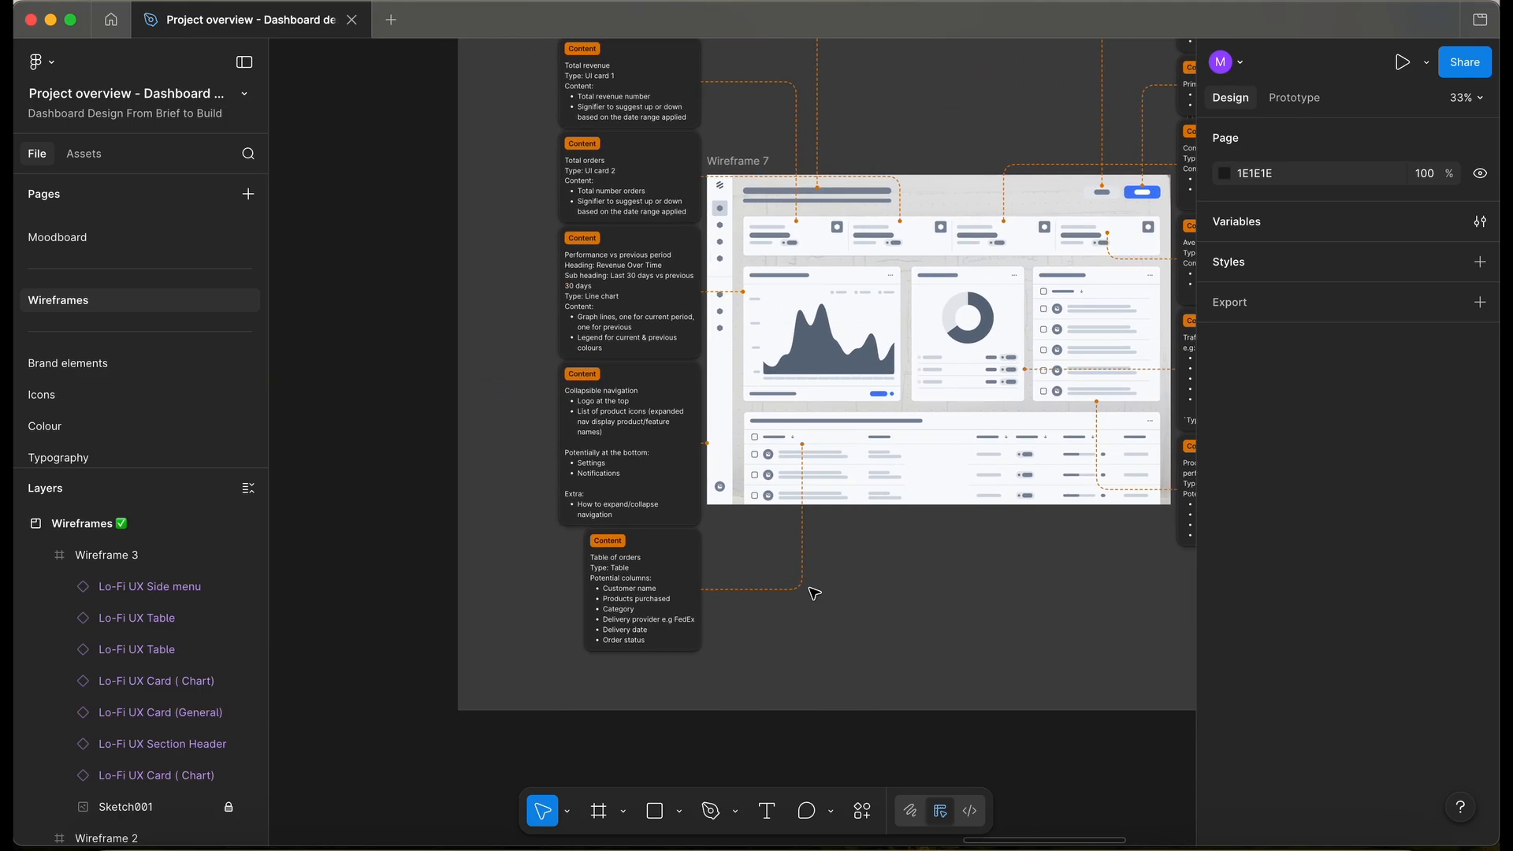
scroll(810, 591, up, 5)
scroll(589, 486, up, 2)
scroll(590, 486, right, 2)
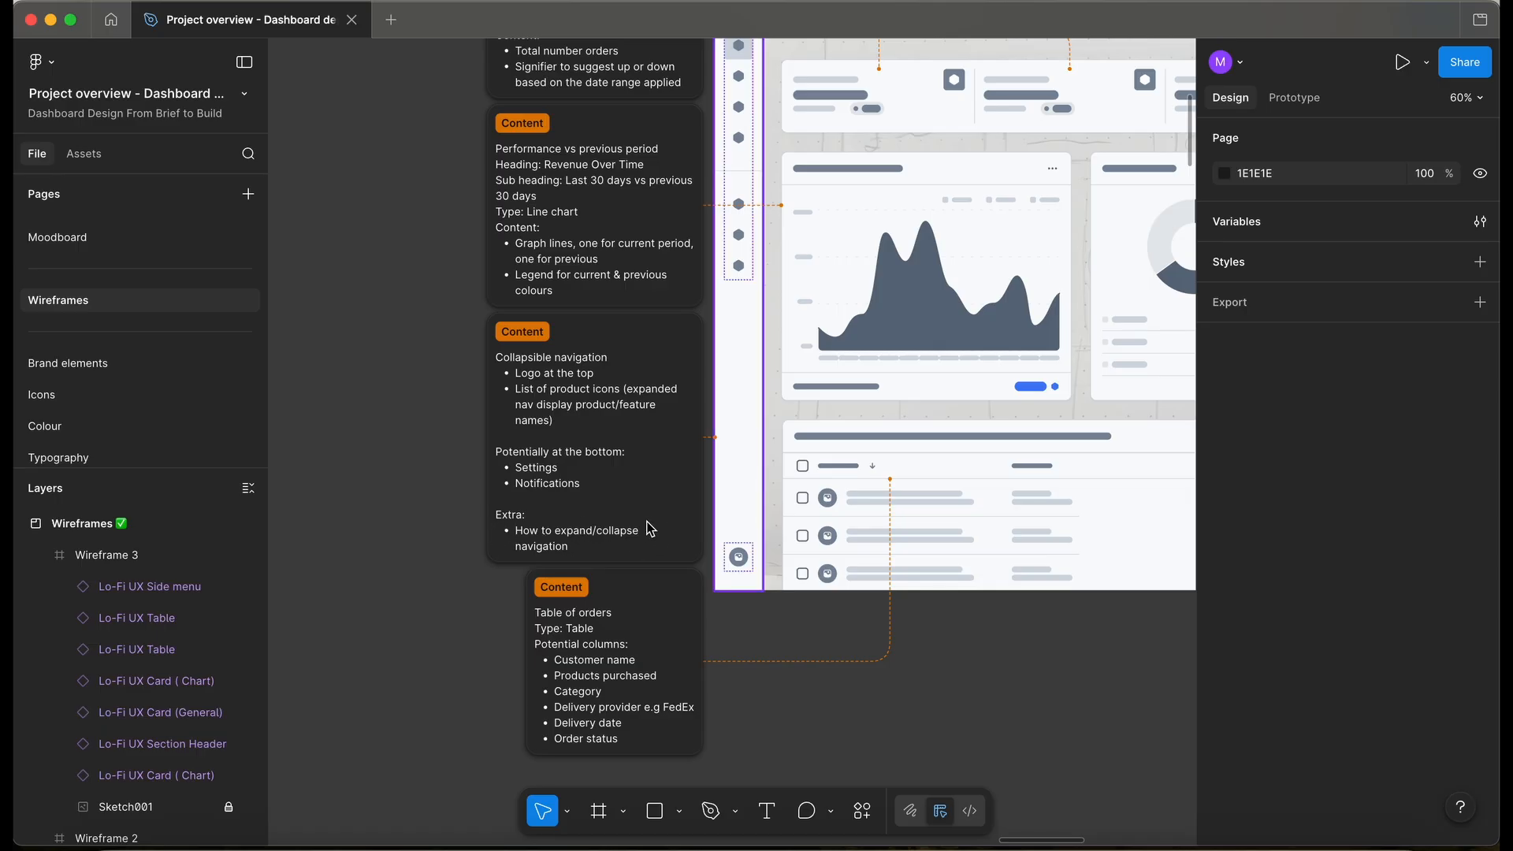
scroll(650, 526, up, 2)
scroll(650, 526, left, 1)
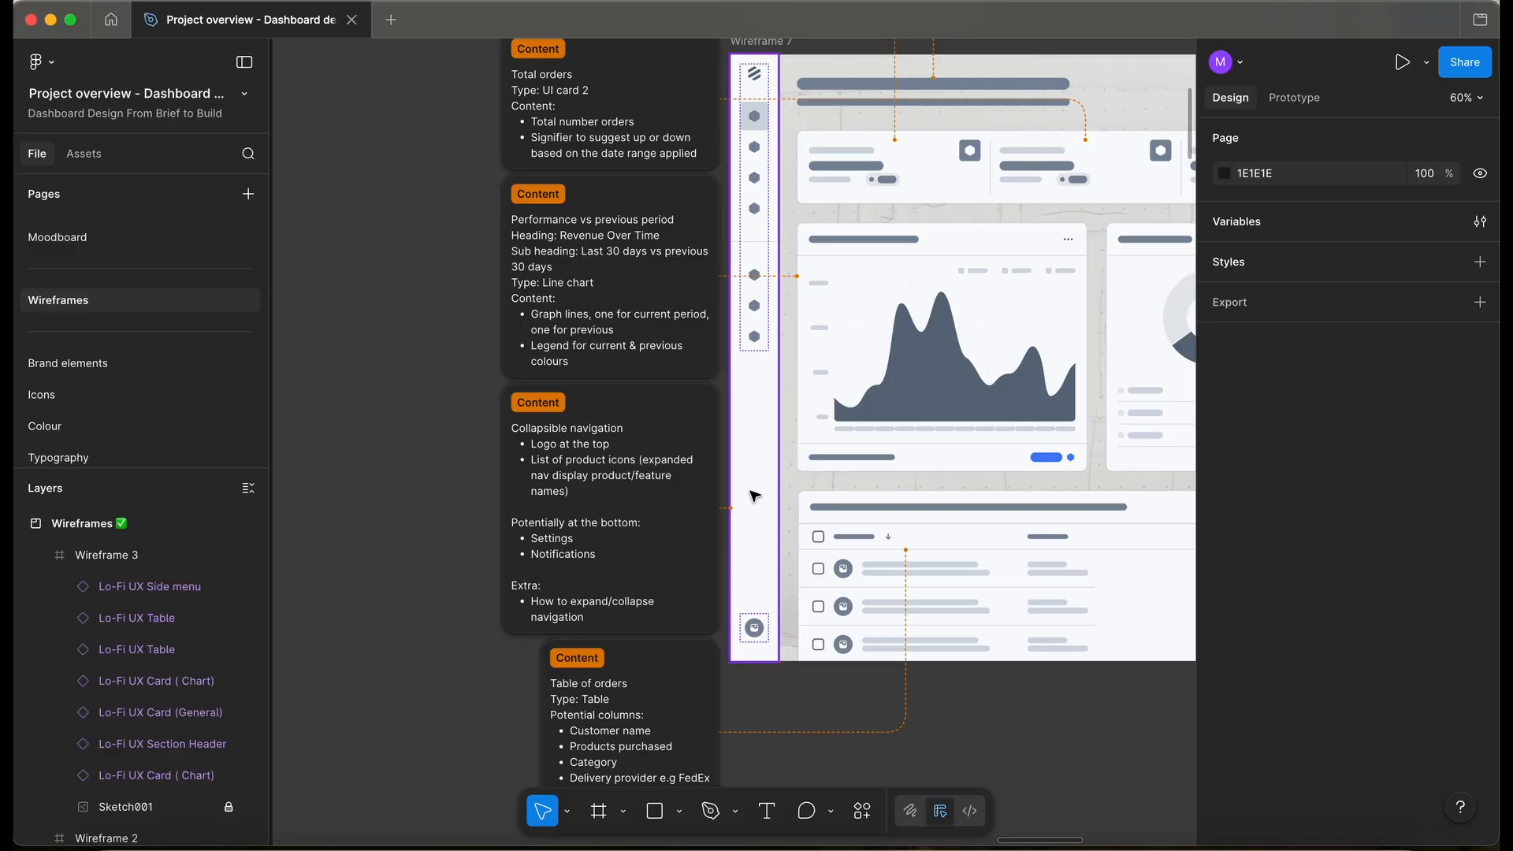
- Bring the collapsed 80-wide side menu with its Collapsible navigation note onto the Components page
click(640, 519)
scroll(376, 236, down, 3)
scroll(377, 236, left, 1)
scroll(391, 216, up, 3)
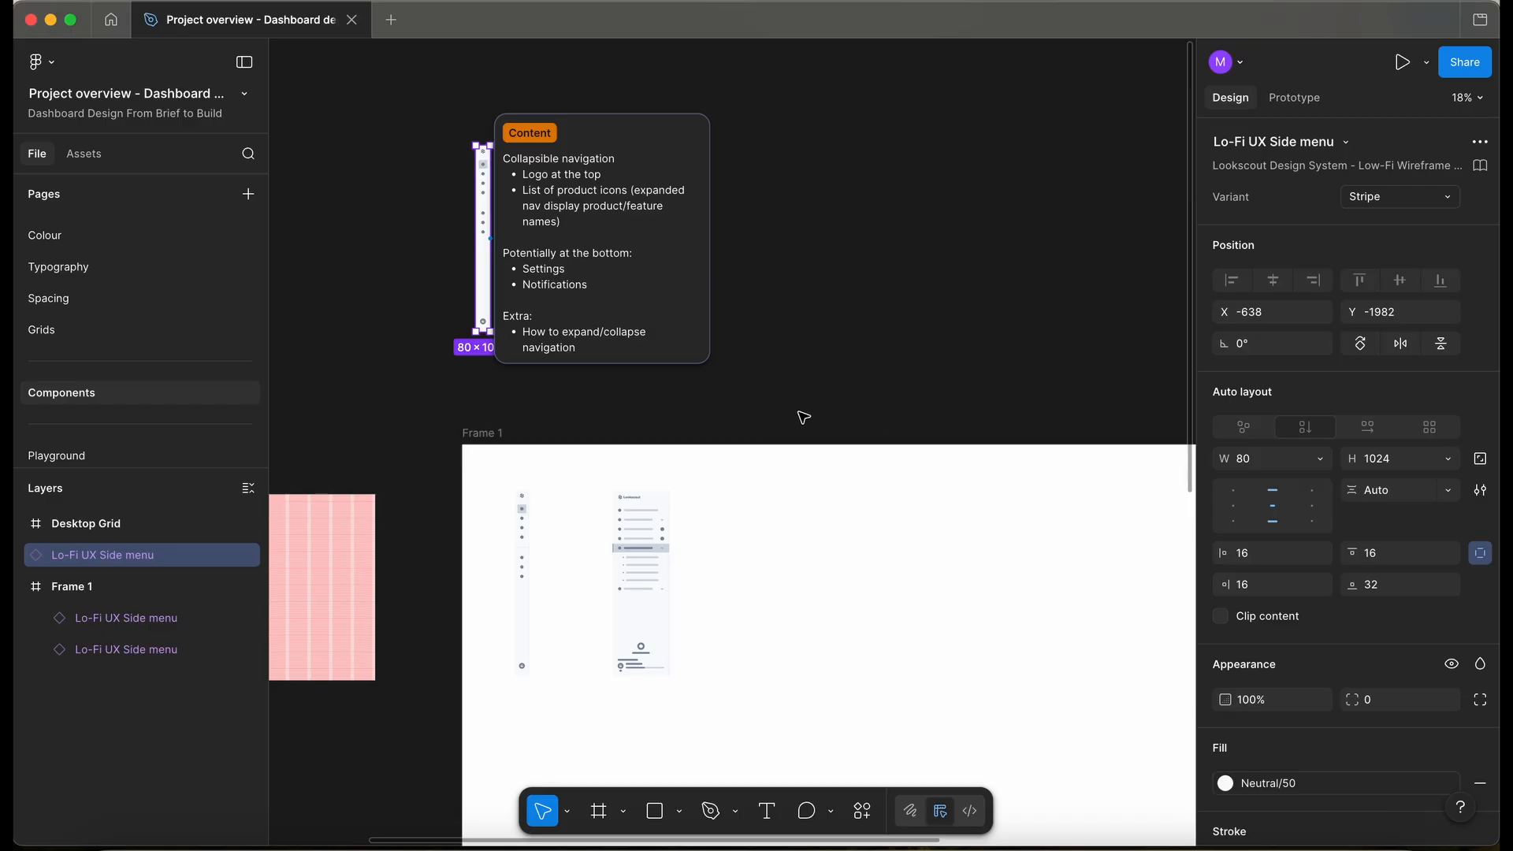
click(434, 425)
scroll(591, 257, up, 5)
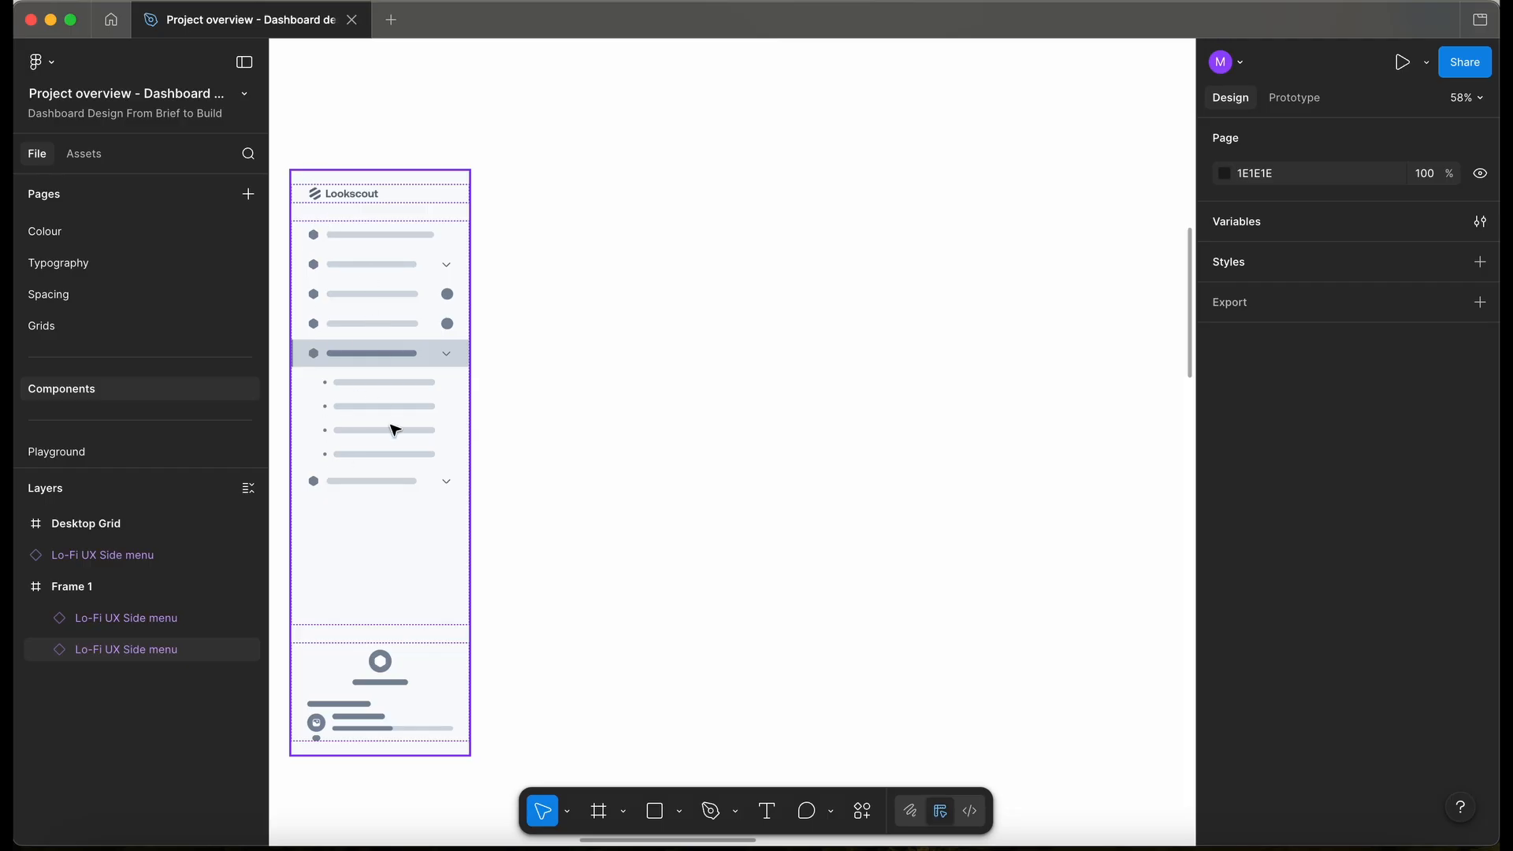
scroll(591, 296, up, 2)
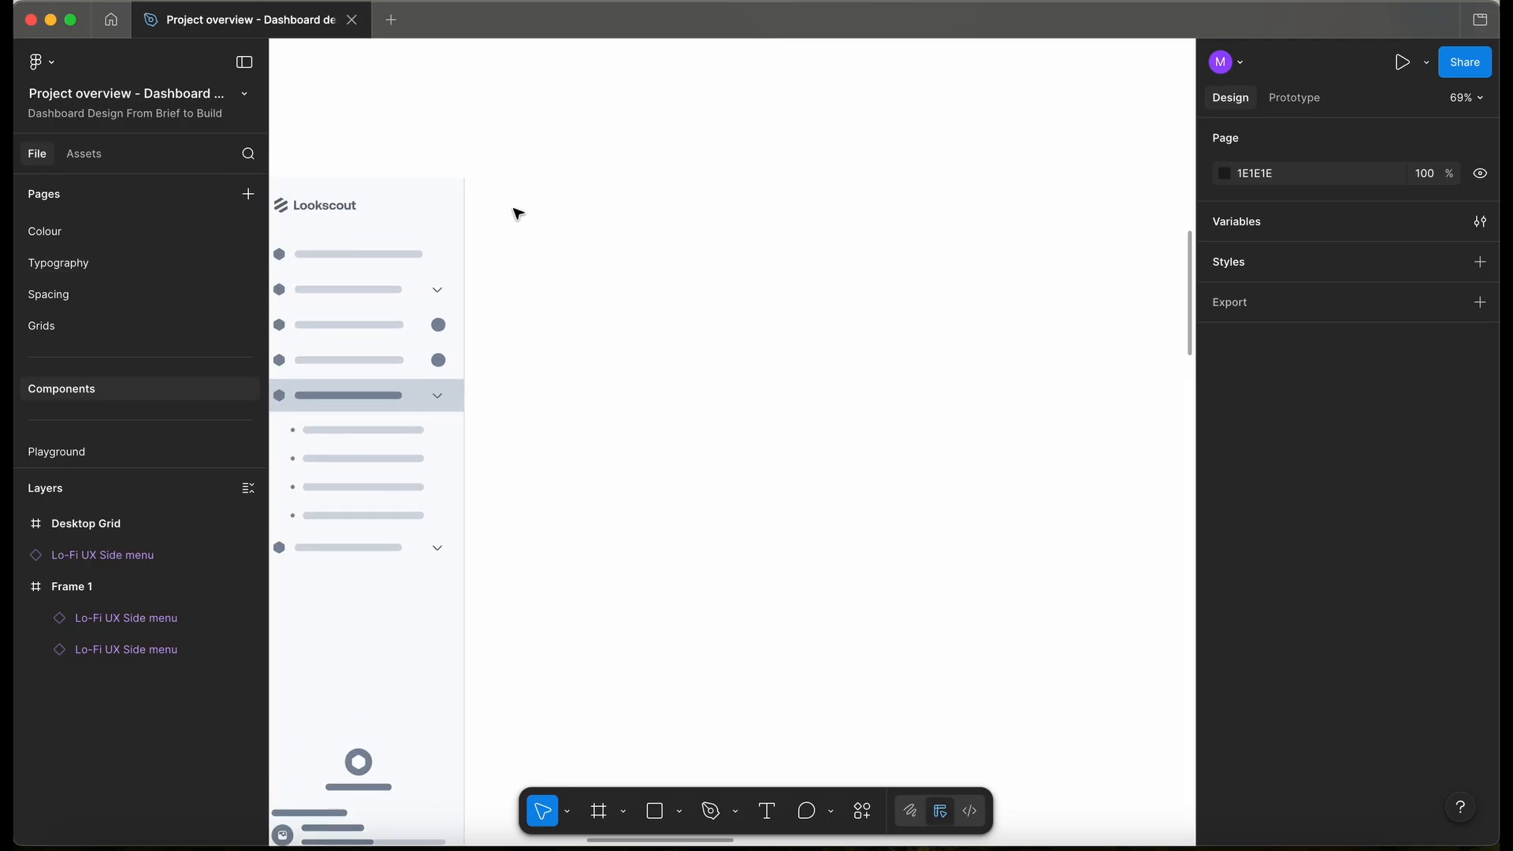
scroll(517, 213, down, 1)
scroll(183, 299, up, 5)
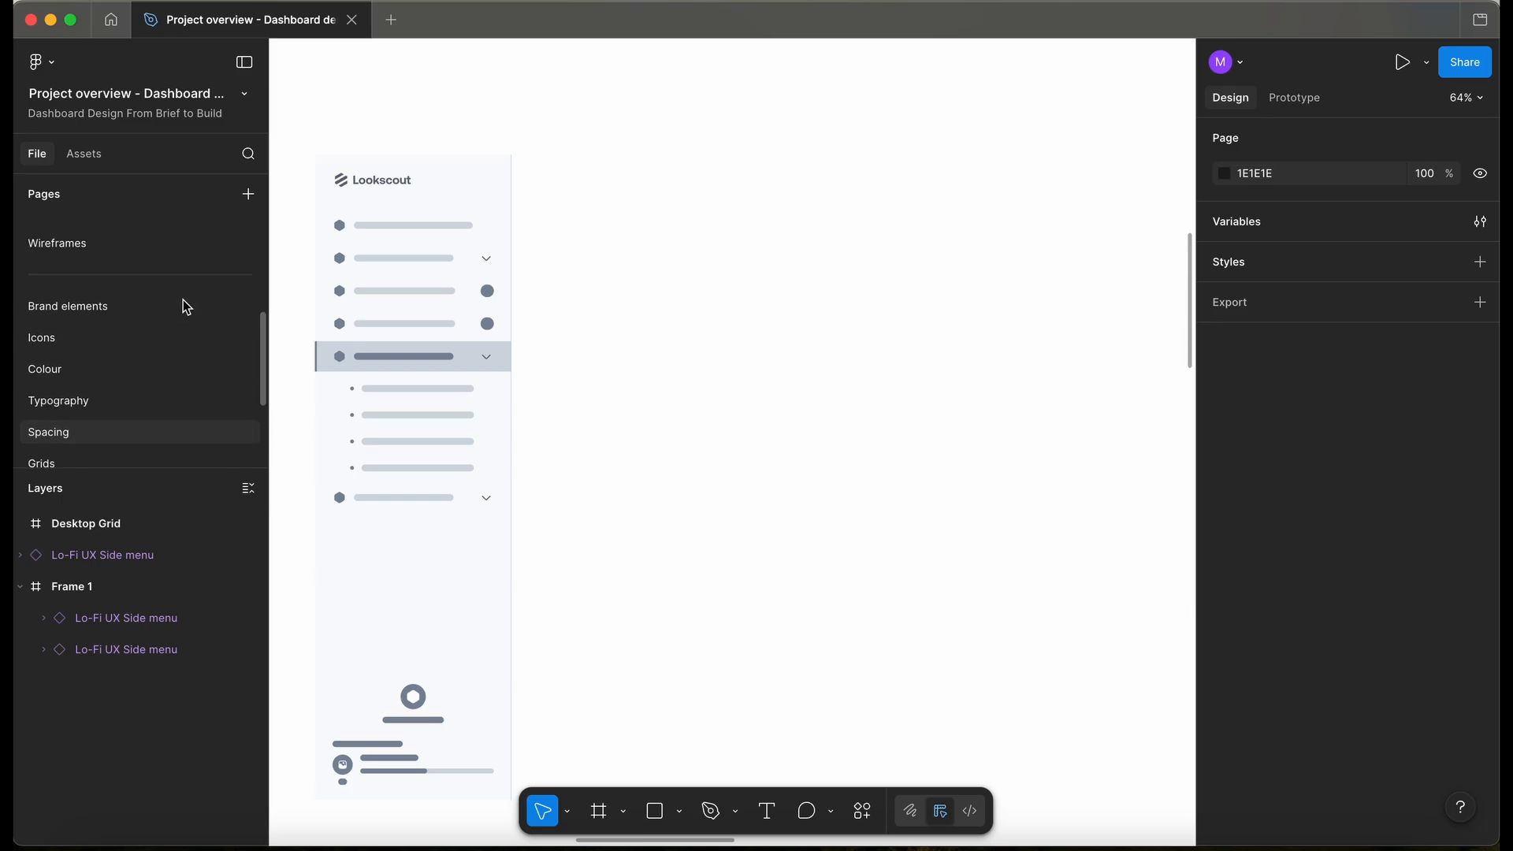
- Unlock the Logos frame on Brand elements, copy the PrimaryLogo variant, and return to Components
click(120, 383)
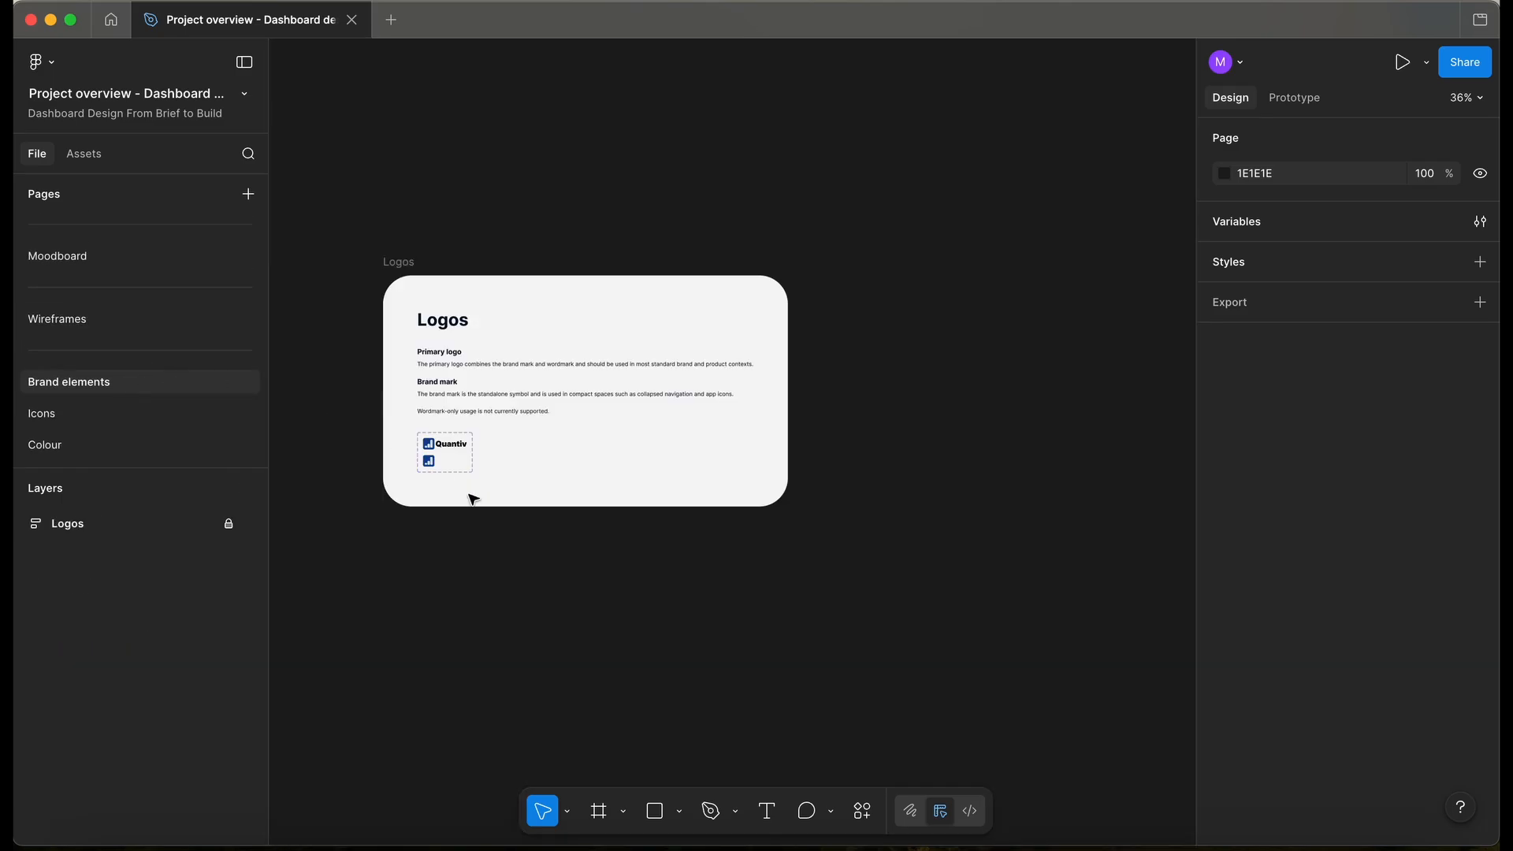
scroll(413, 465, up, 4)
click(229, 523)
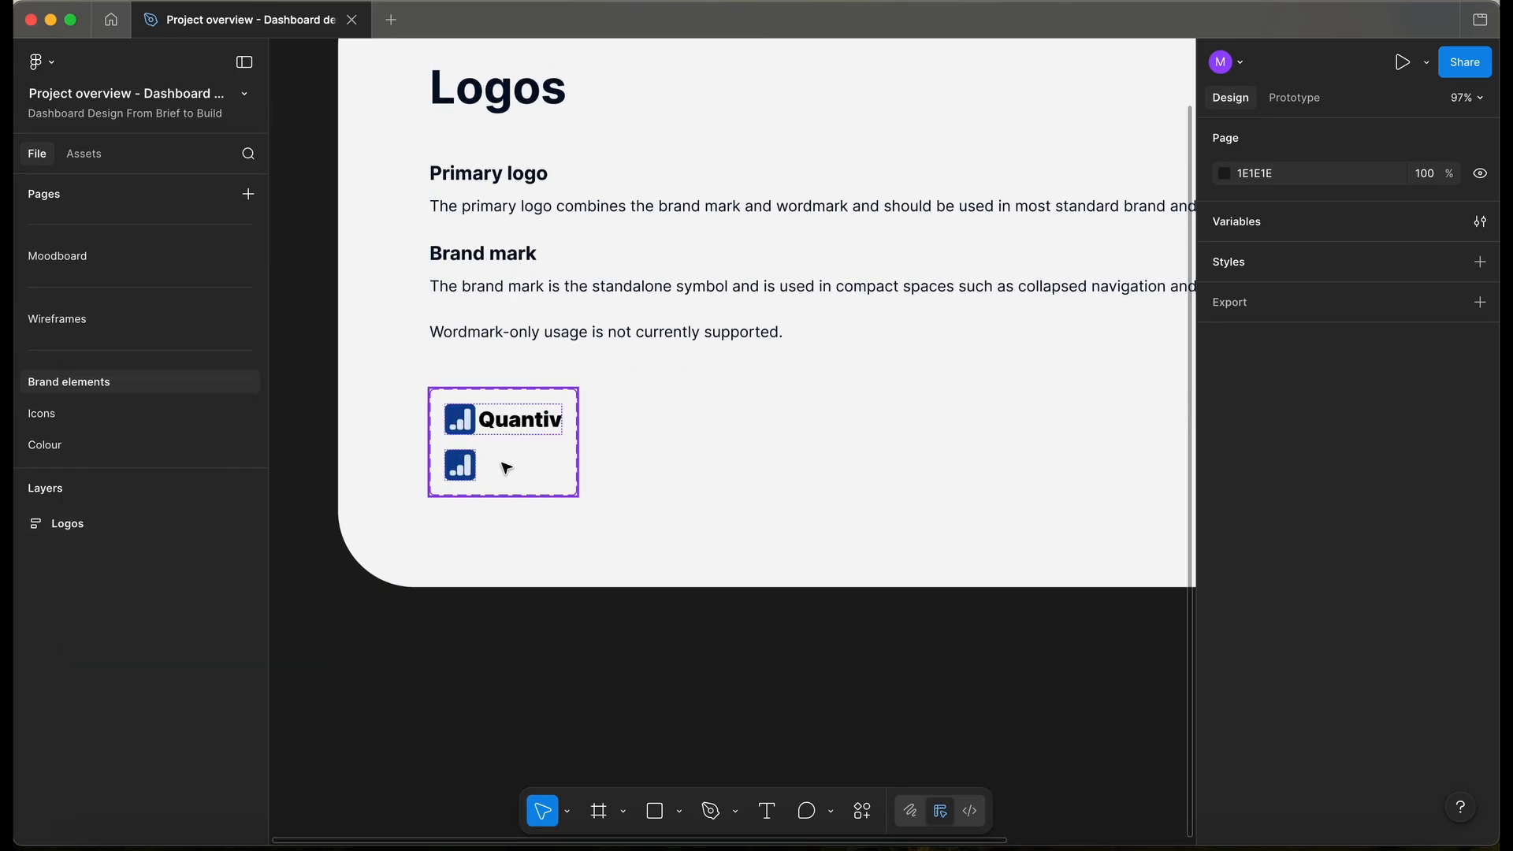
click(496, 428)
click(496, 428)
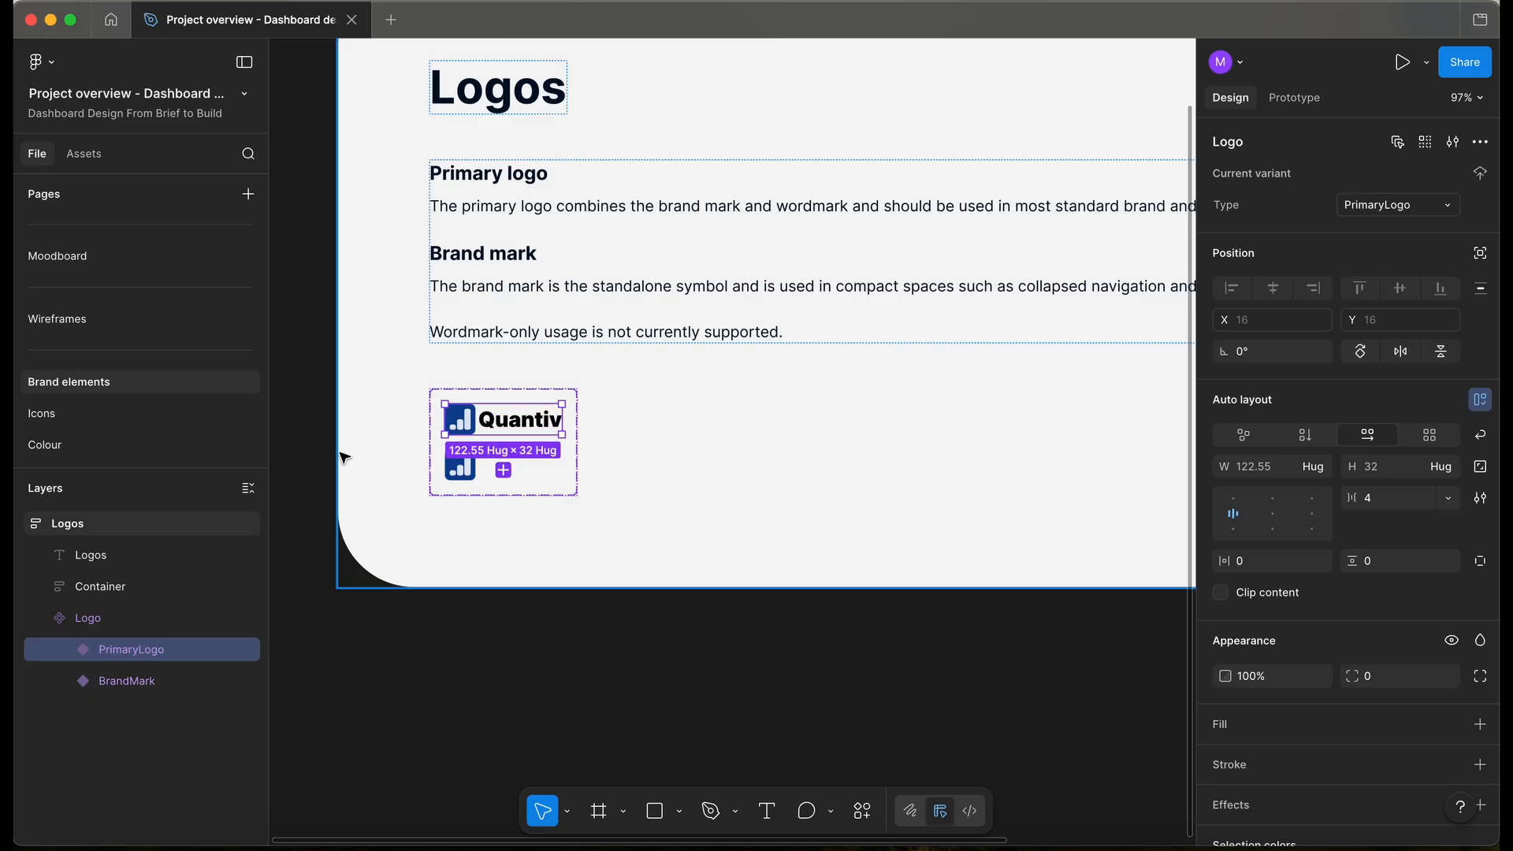
click(214, 526)
key(alt+l)
scroll(182, 399, down, 5)
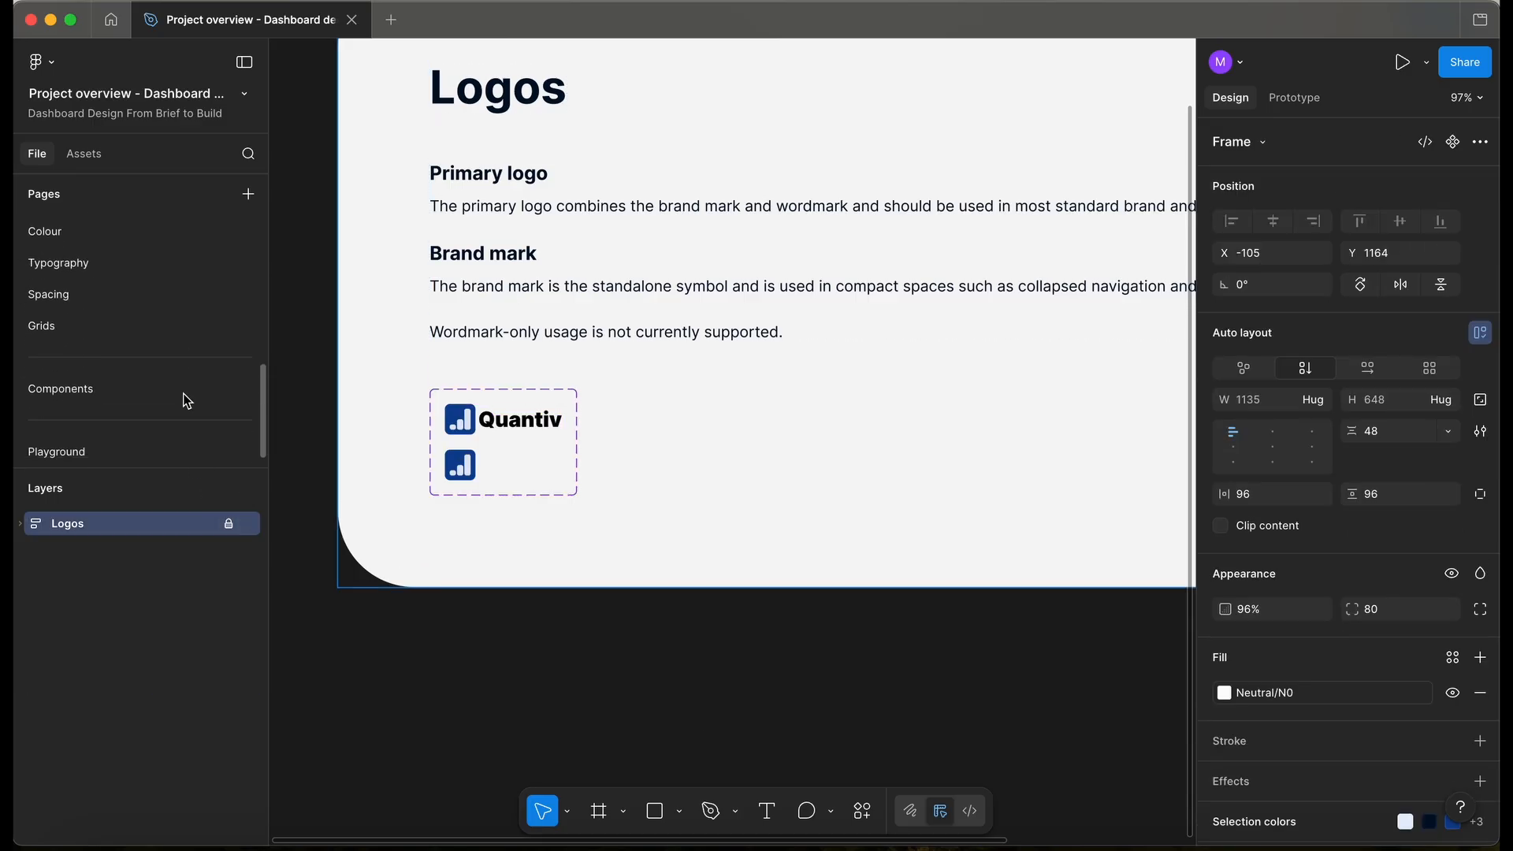
click(154, 388)
- Paste the Quantiv logo into Frame 1 and move it up beside the Lookscout header
key(ctrl+v)
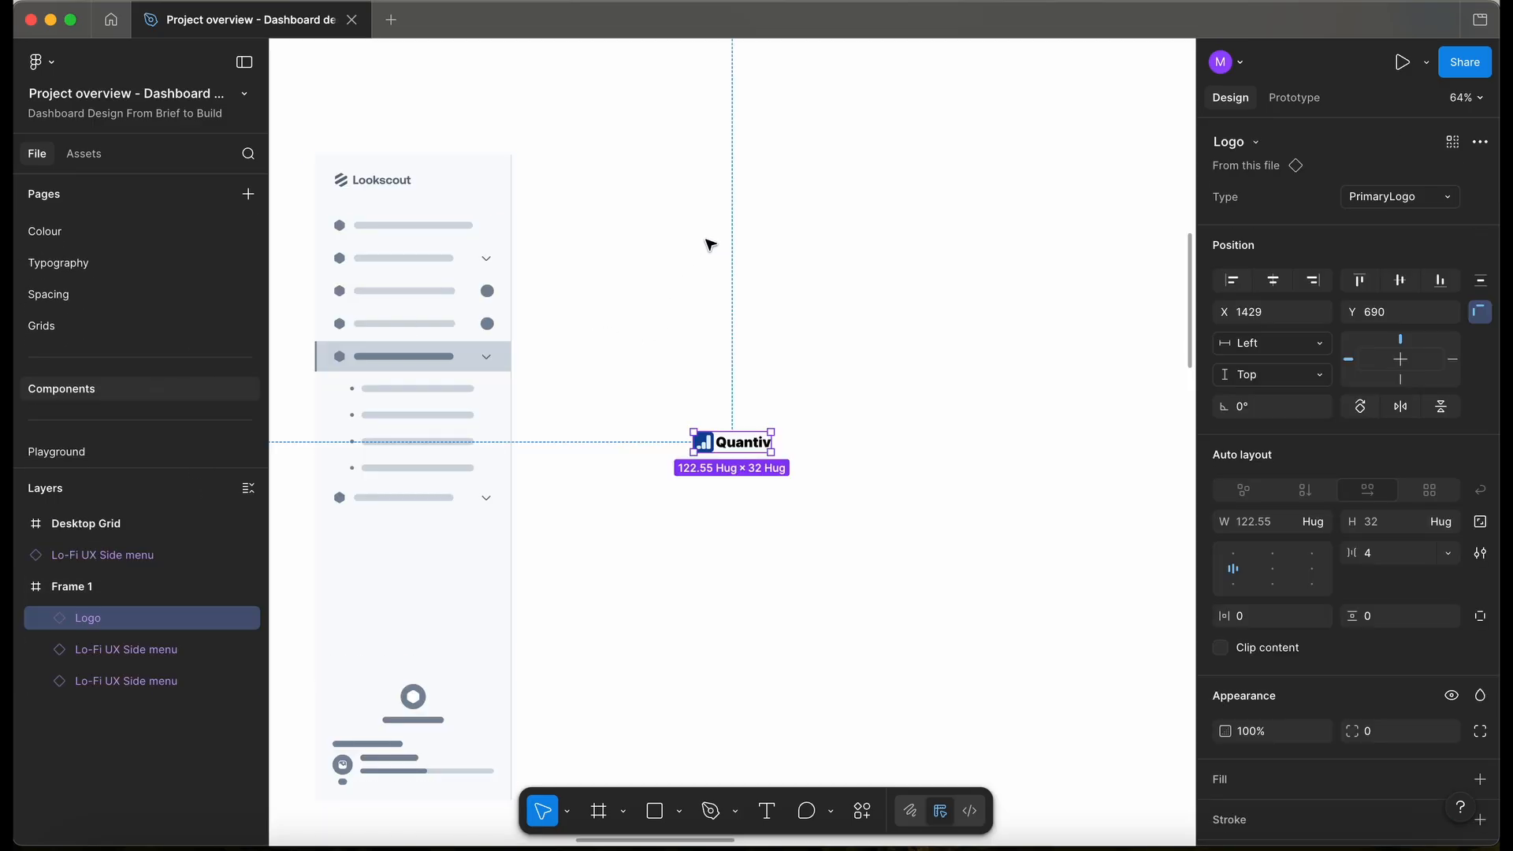
drag(747, 424, 743, 185)
scroll(744, 185, up, 2)
scroll(743, 184, left, 2)
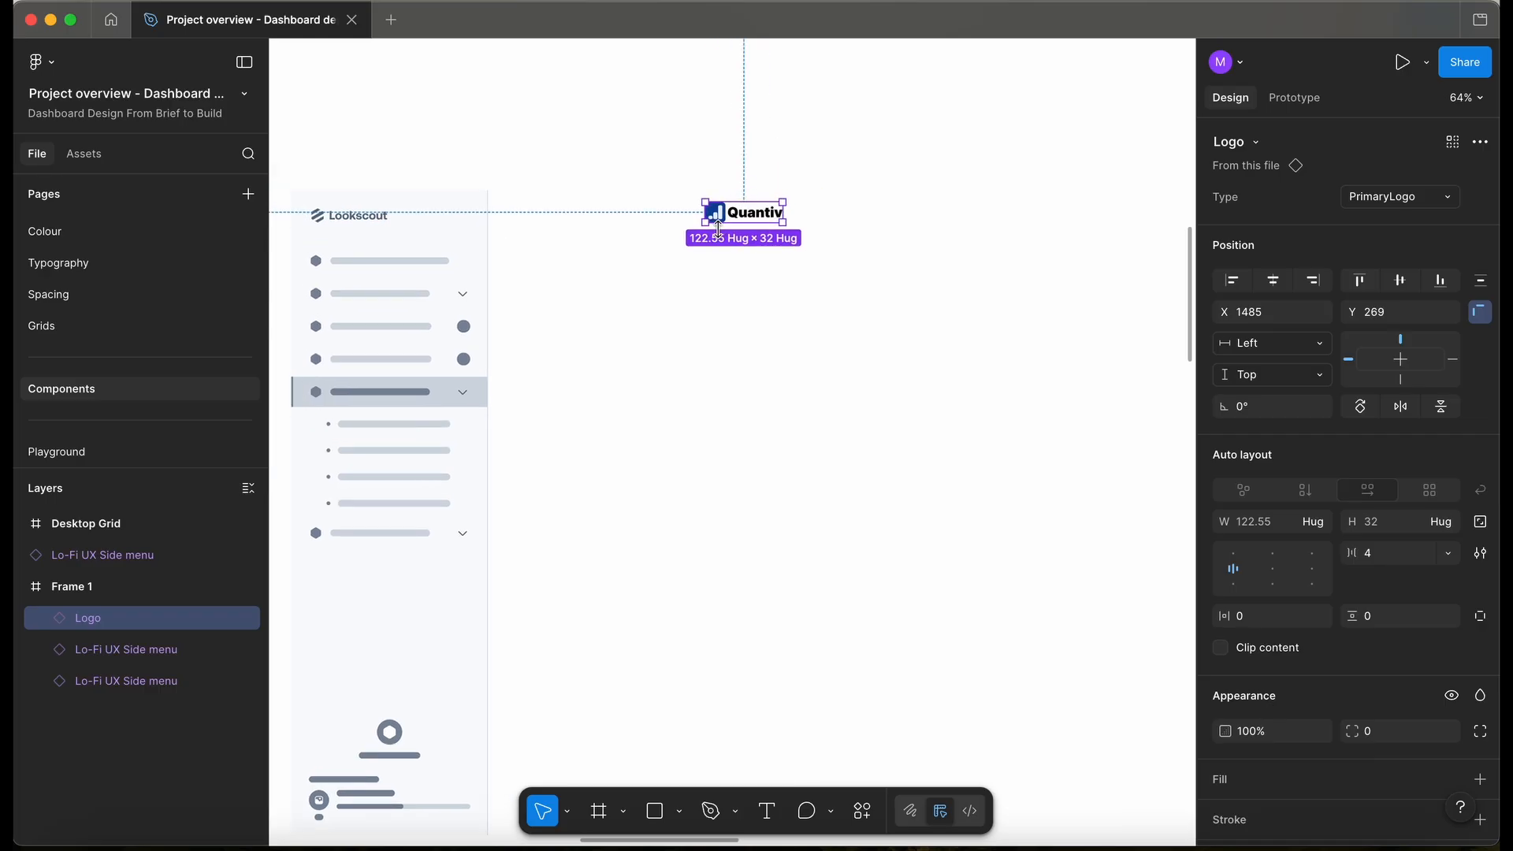
- Add a 'Dashboard' text label below the logo and duplicate it just beneath
click(716, 273)
key(t)
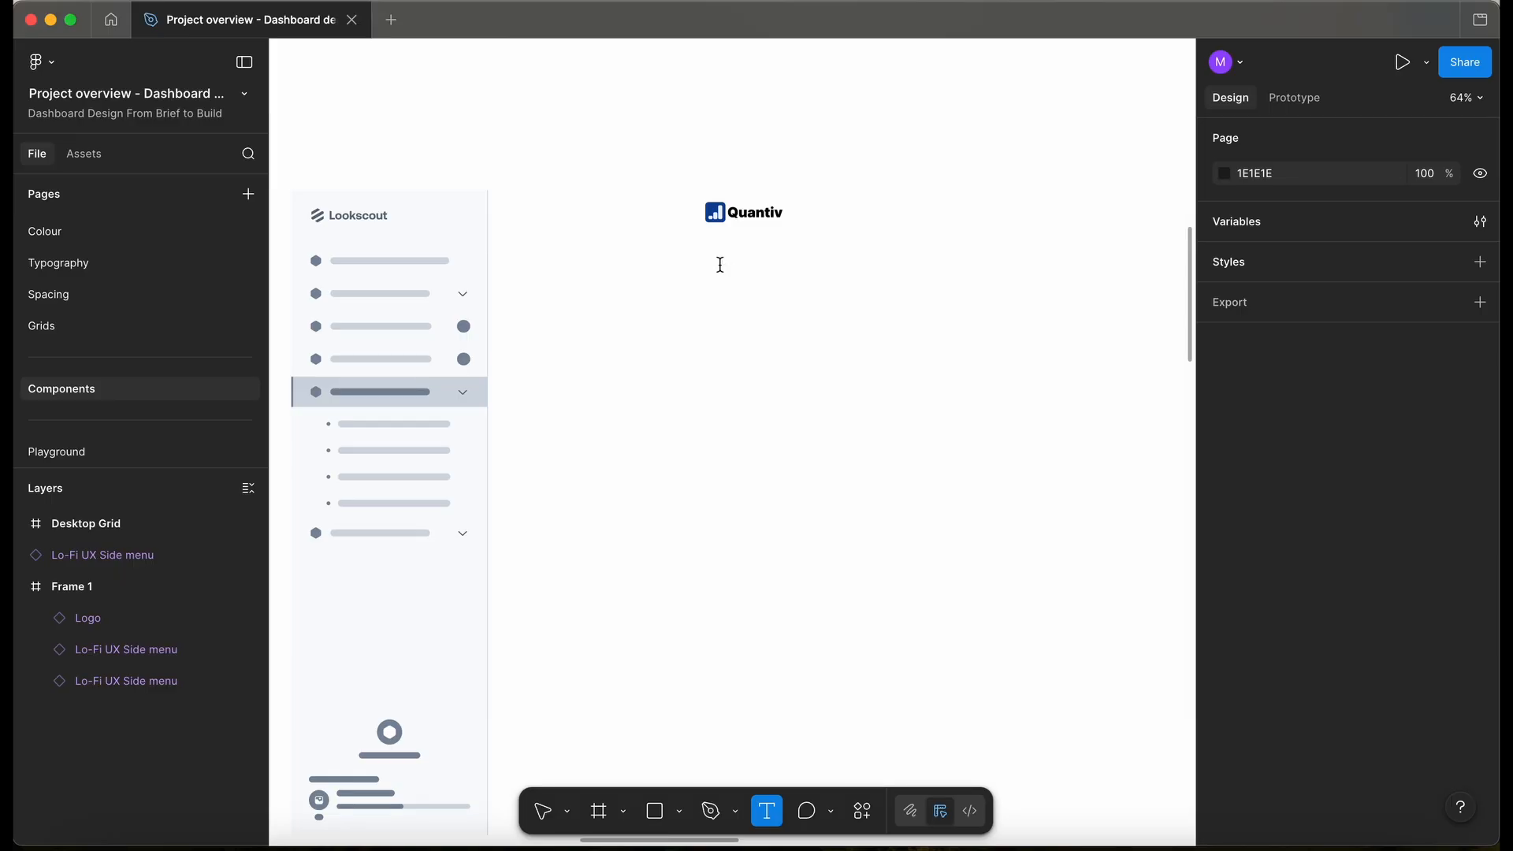
click(719, 265)
text(Dashboard)
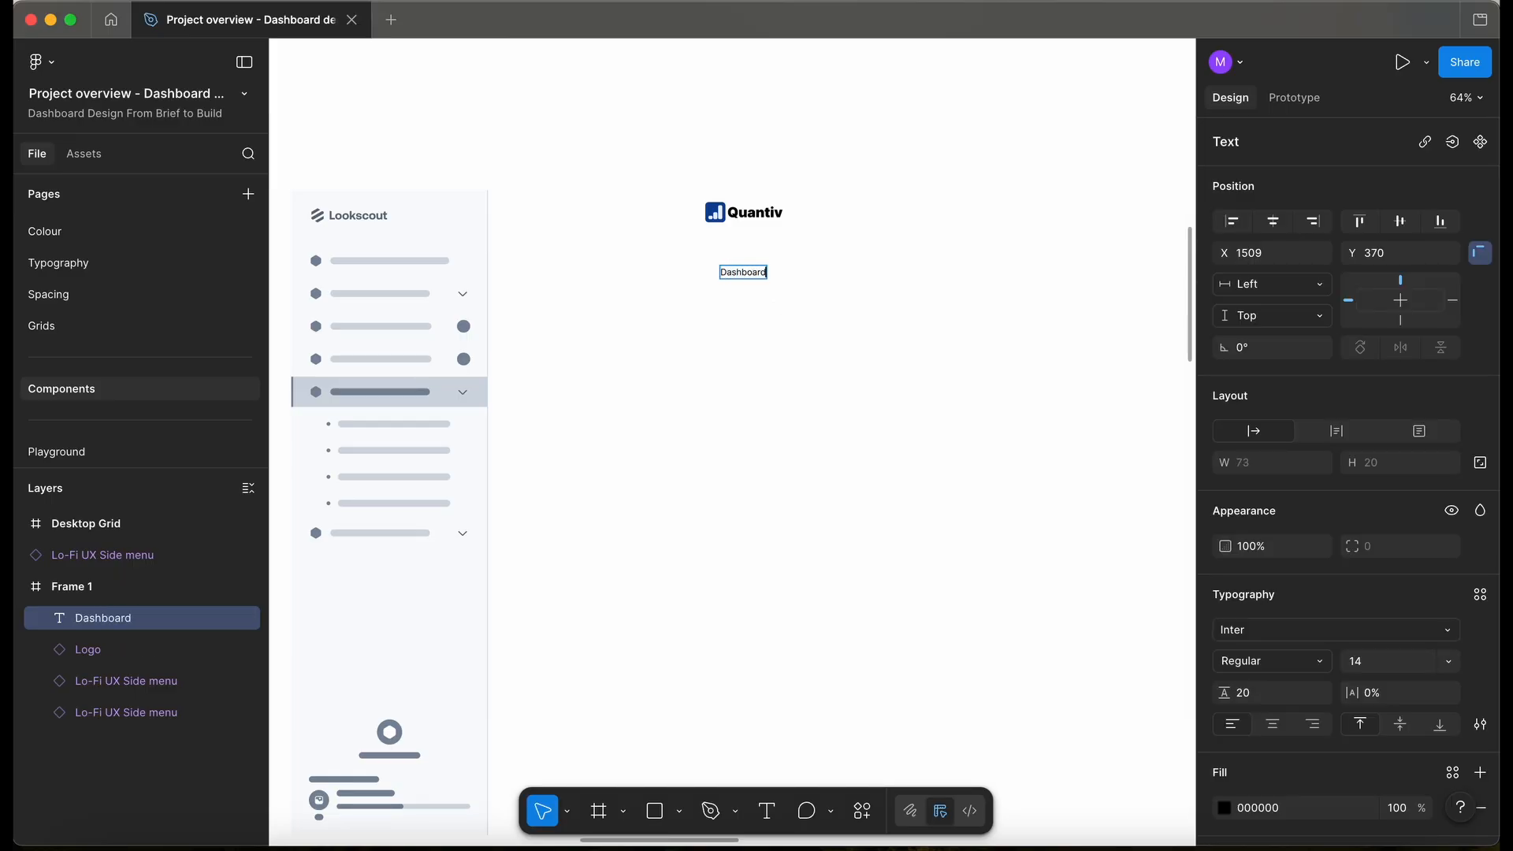
key(Escape)
drag(745, 272, 747, 282)
- Retype the duplicated label as 'Analytics', then add an 'Orders' label below it
scroll(748, 281, up, 5)
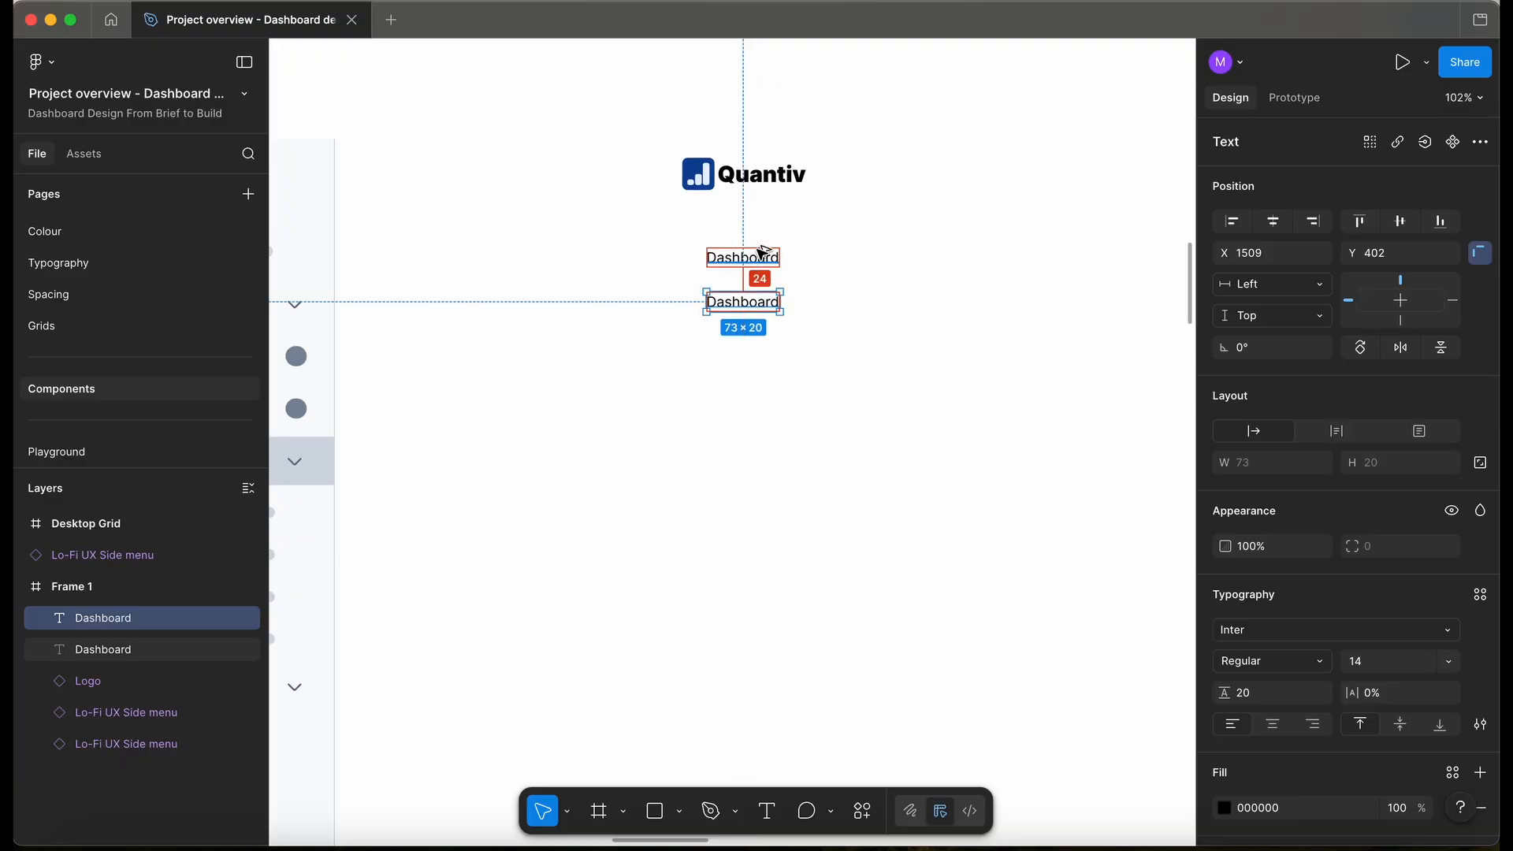
double_click(740, 306)
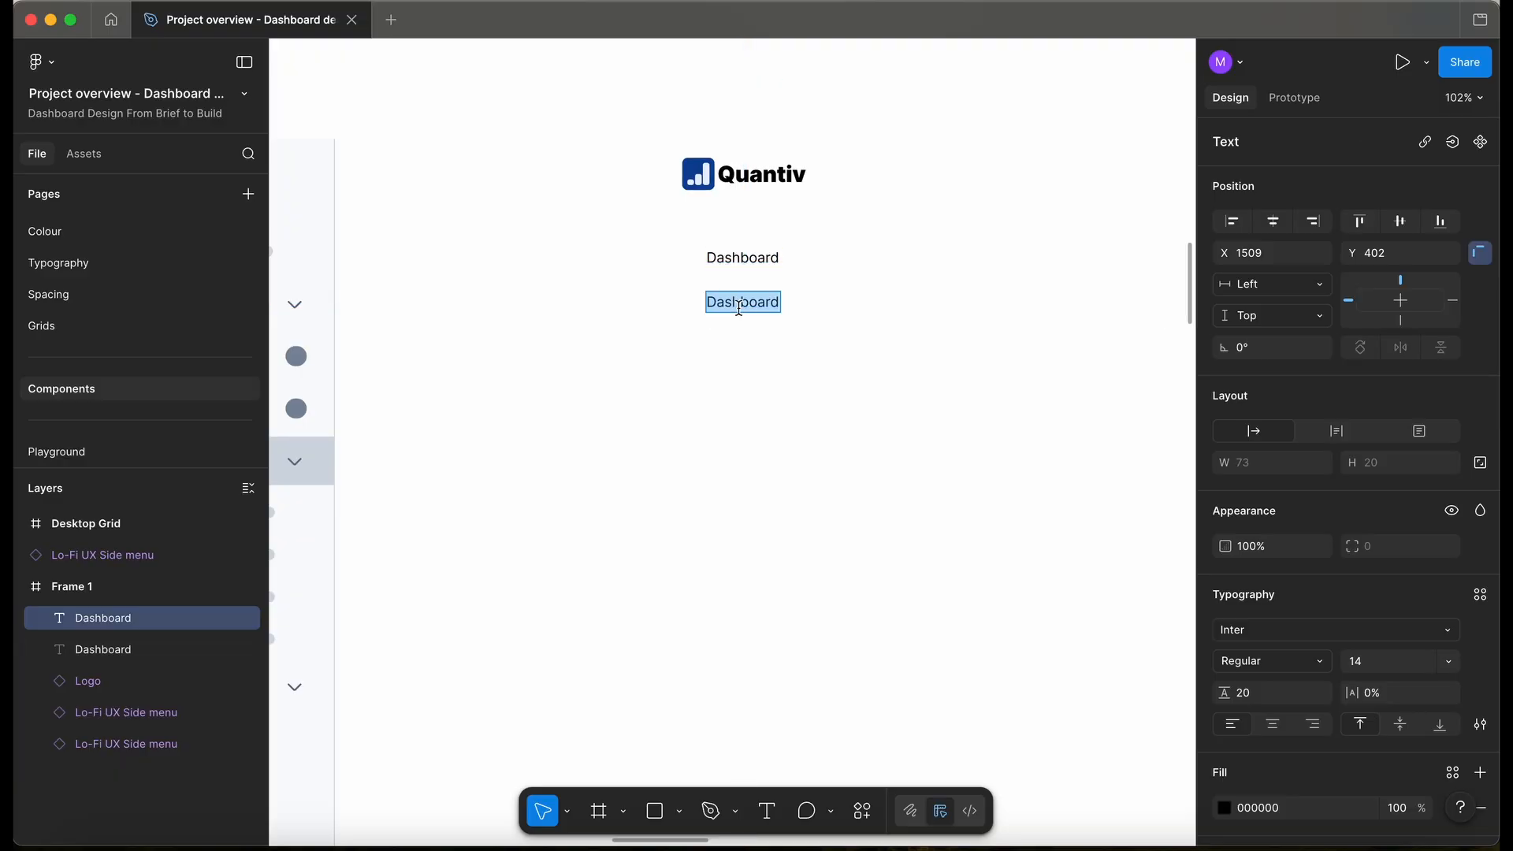
scroll(740, 308, up, 3)
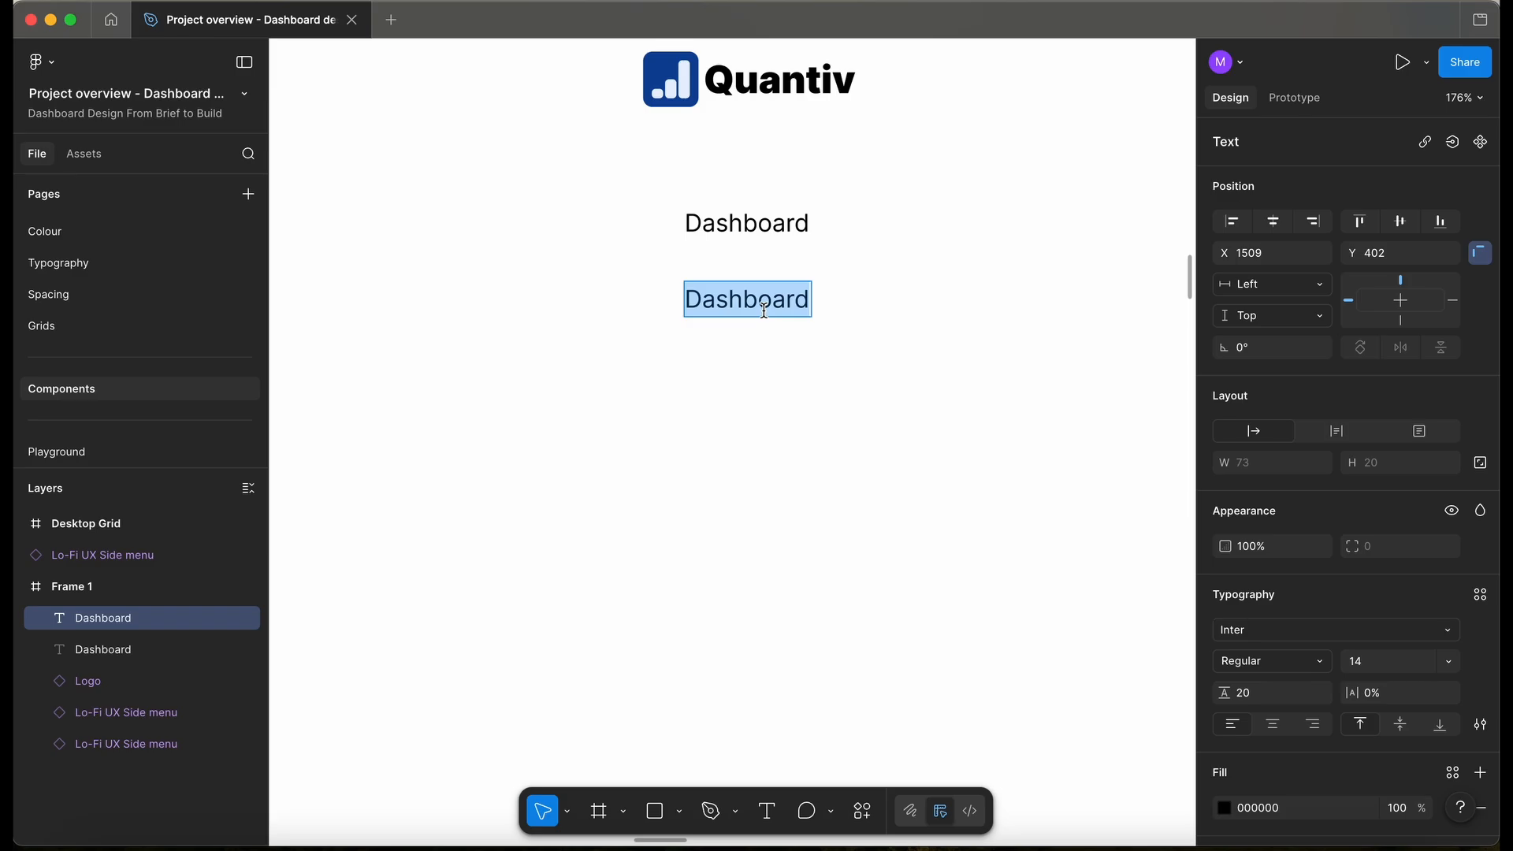
text(Analytics)
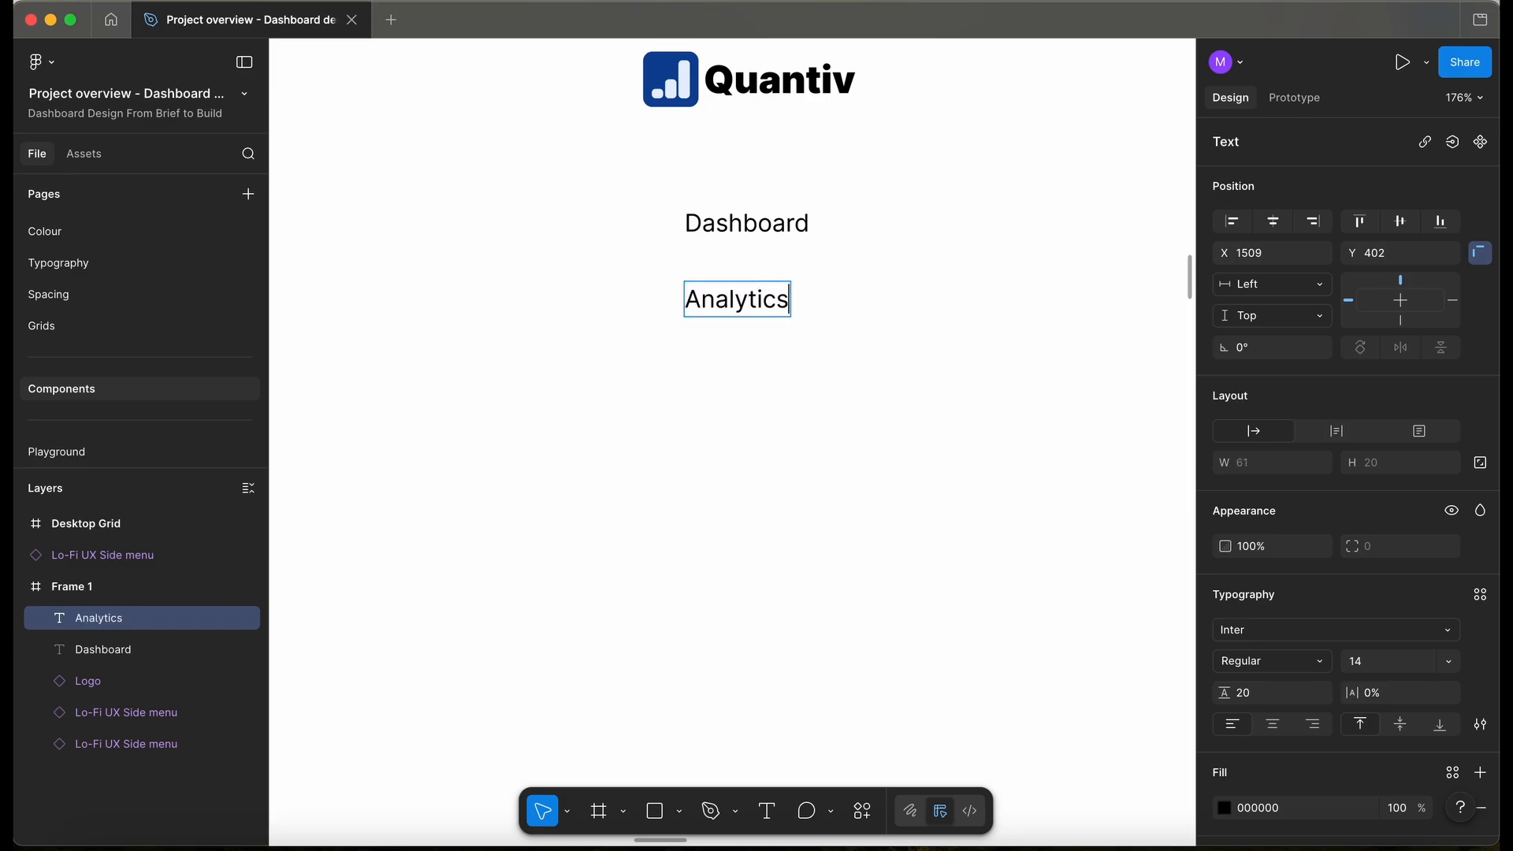
key(Escape)
drag(746, 313, 748, 405)
double_click(748, 405)
text(Orders)
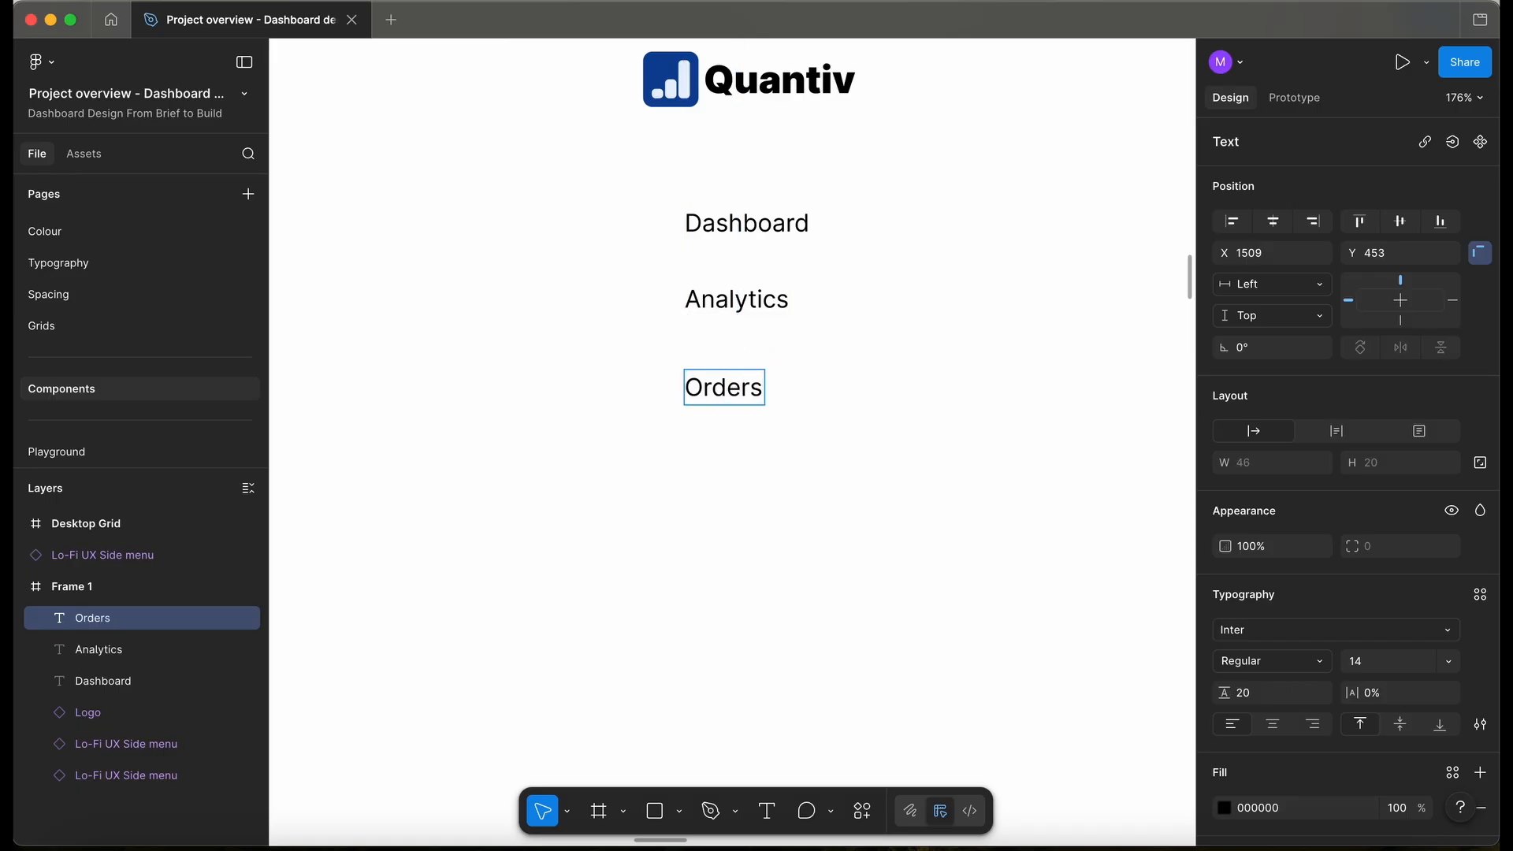
key(Escape)
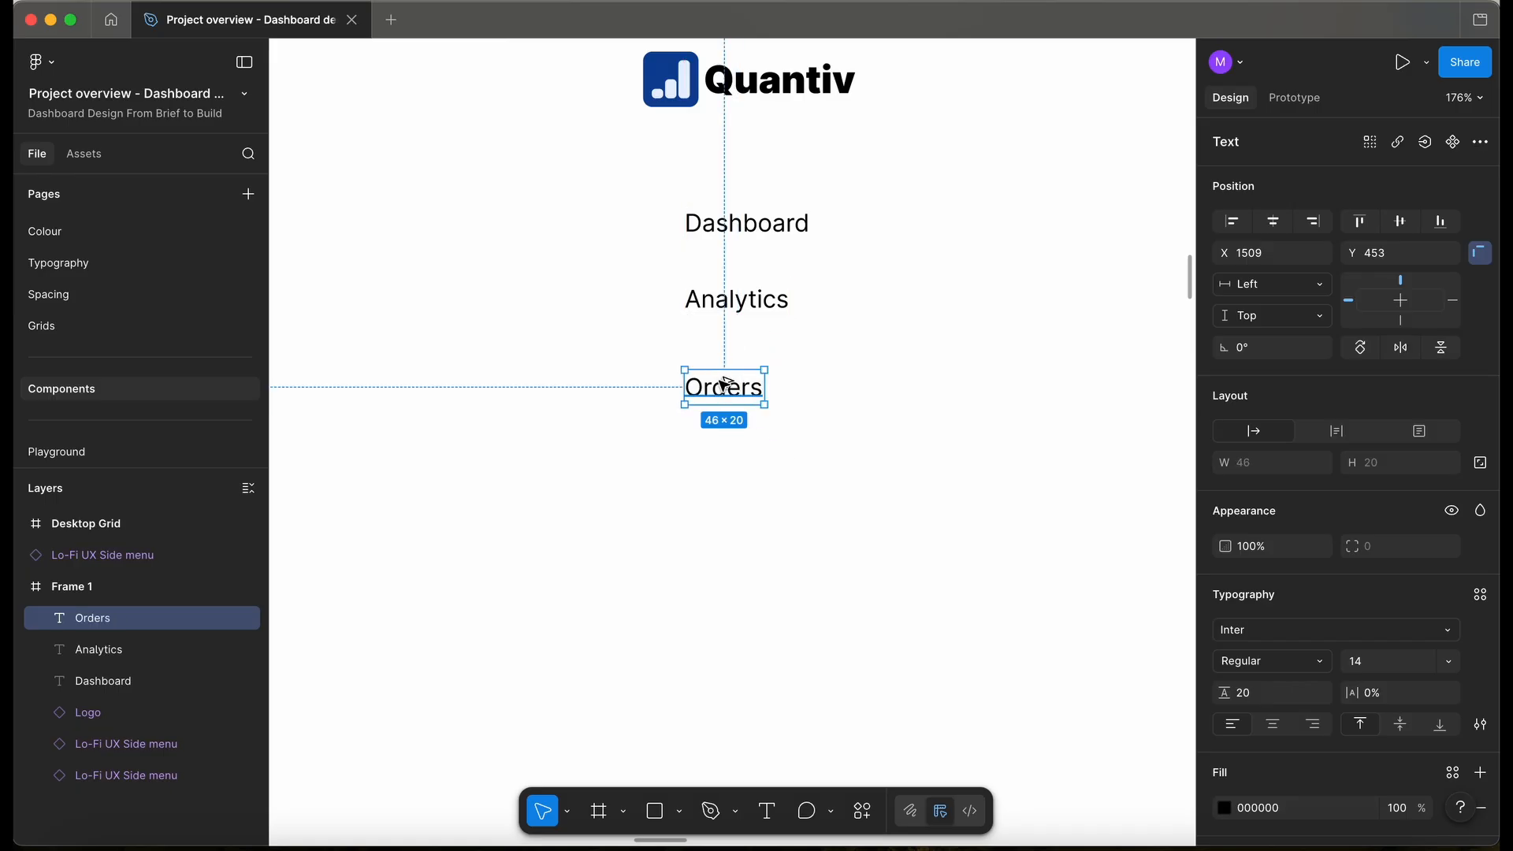
- Add 'Products', 'Customers' and 'Reports' labels down the column beneath Orders
drag(719, 392, 740, 634)
double_click(720, 453)
text(Products)
key(Escape)
double_click(748, 546)
text(Customers)
key(Escape)
double_click(740, 634)
text(Reports)
key(Escape)
scroll(839, 643, down, 4)
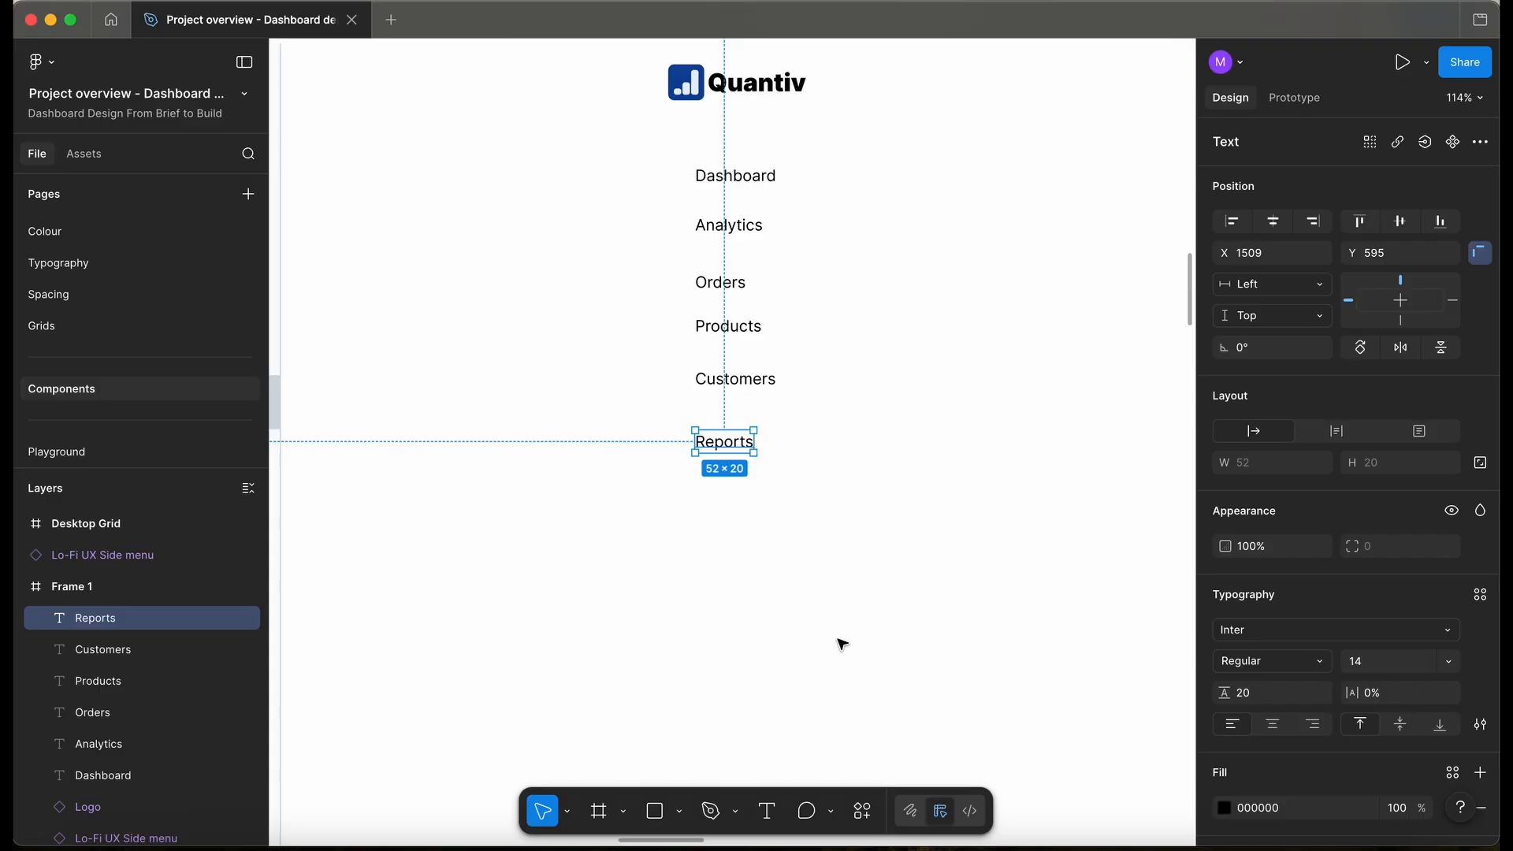
- Place a grey D9D9D9 24 × 25 square to the right of the Quantiv logo
scroll(720, 540, down, 5)
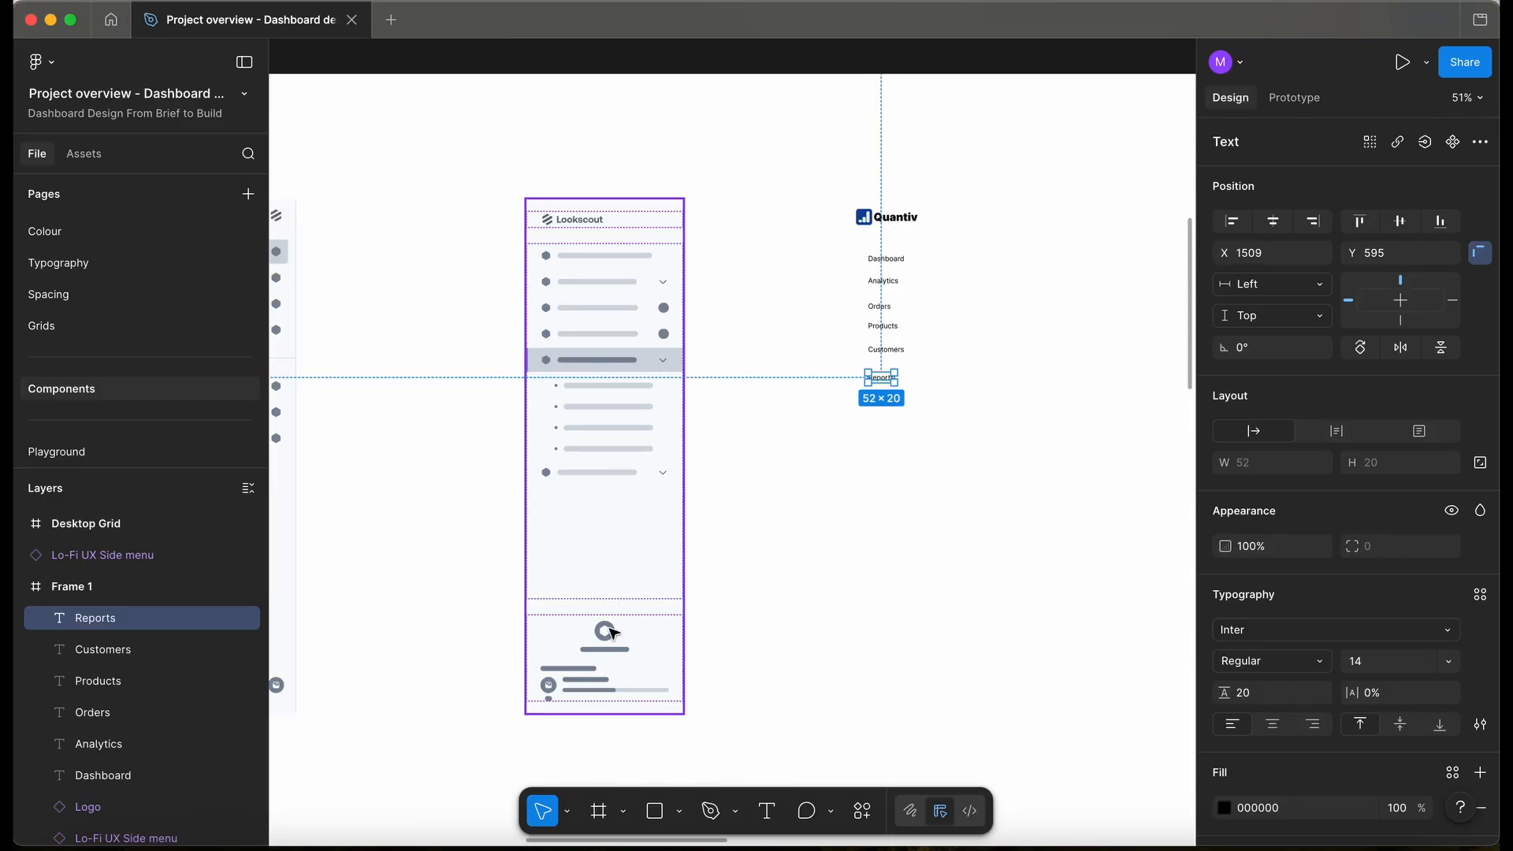
scroll(599, 631, down, 3)
scroll(593, 648, up, 5)
scroll(593, 648, left, 4)
scroll(593, 647, up, 2)
scroll(691, 396, up, 3)
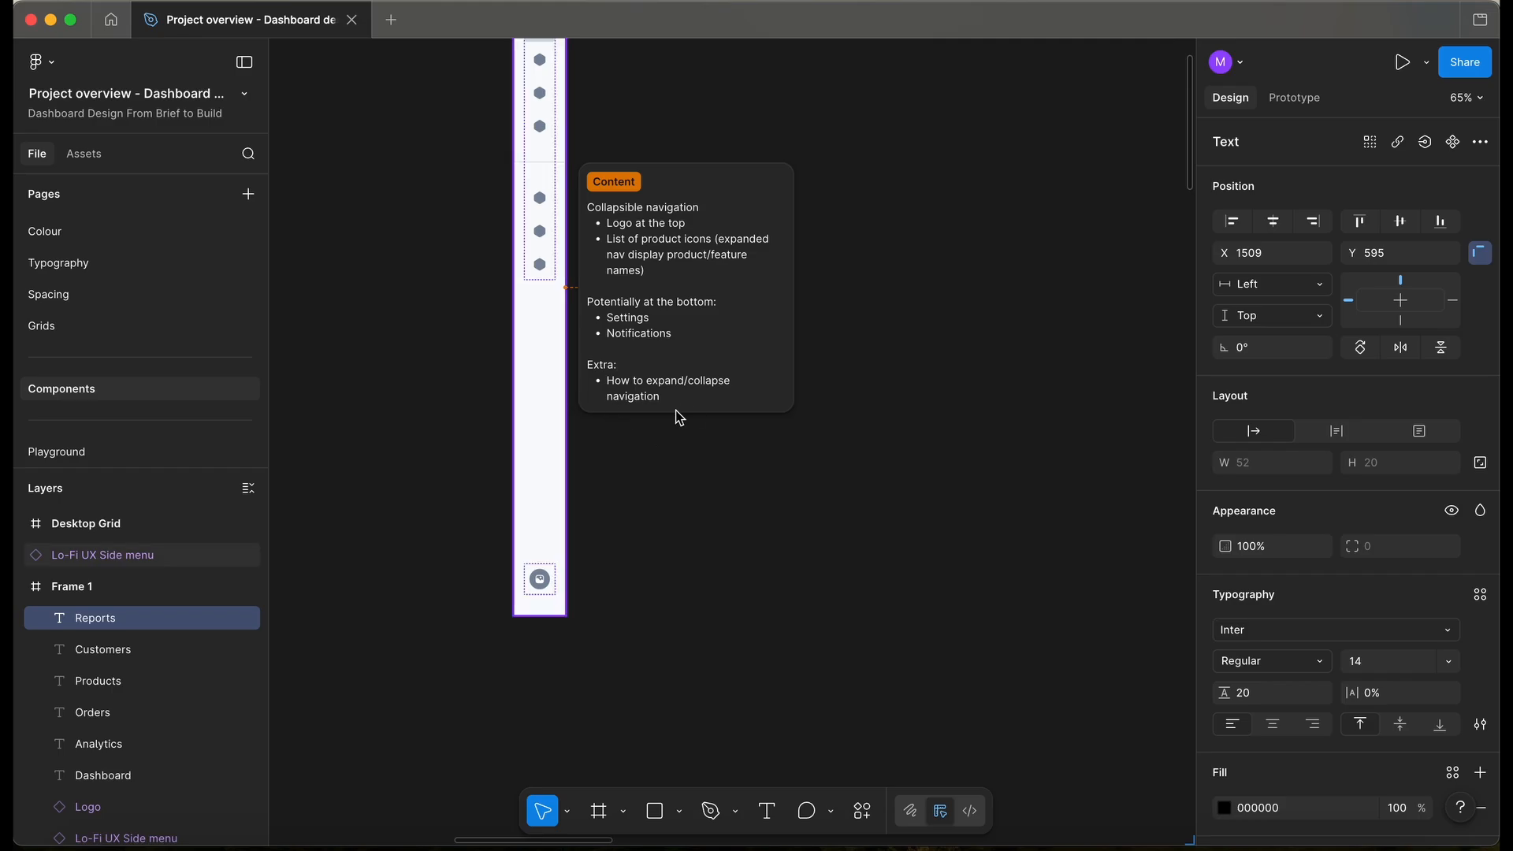
scroll(679, 416, down, 5)
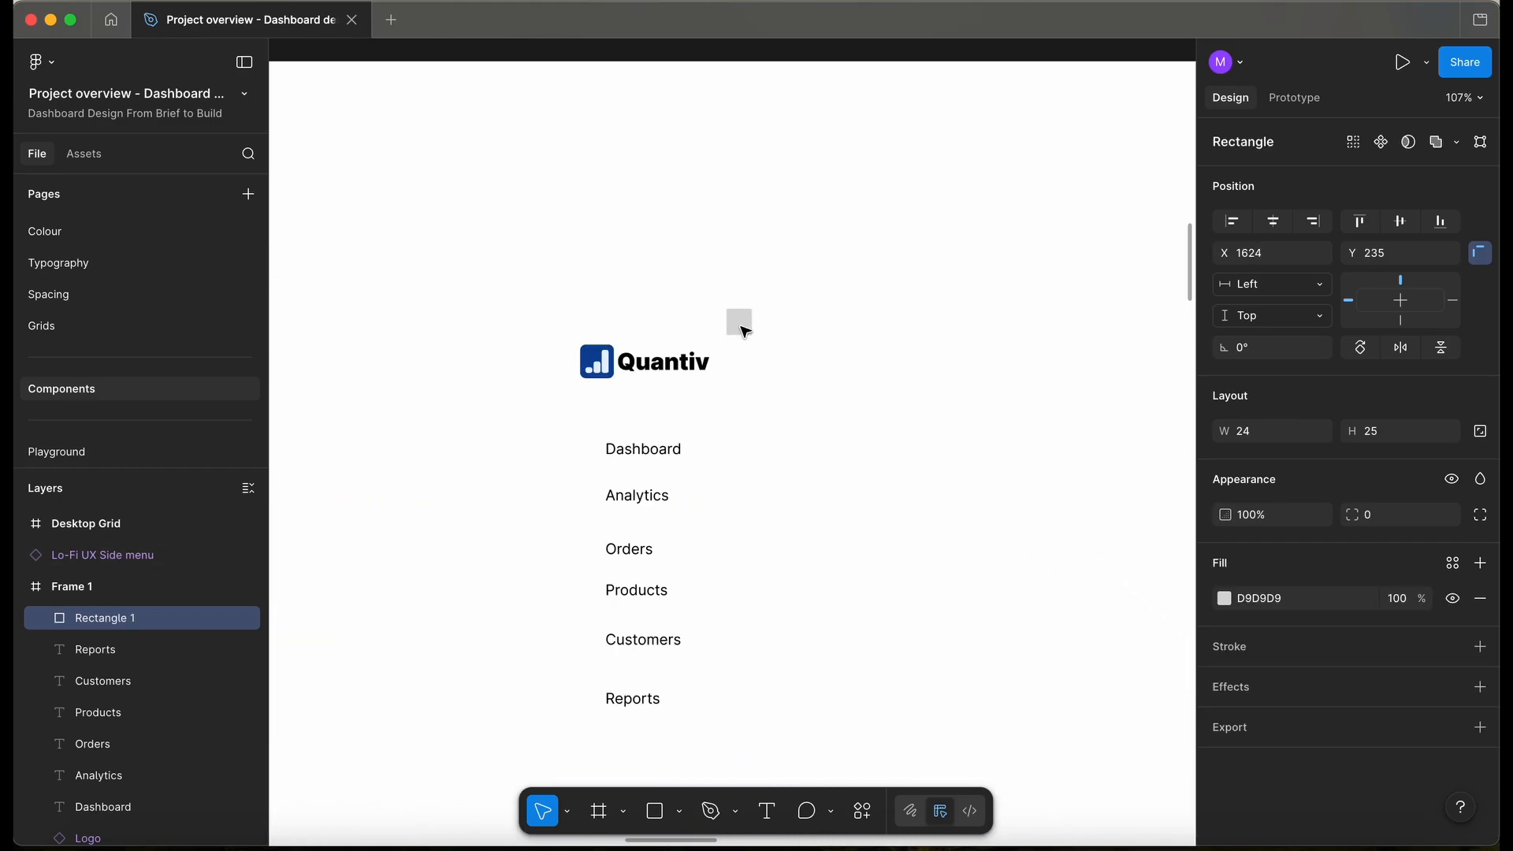
drag(739, 327, 755, 370)
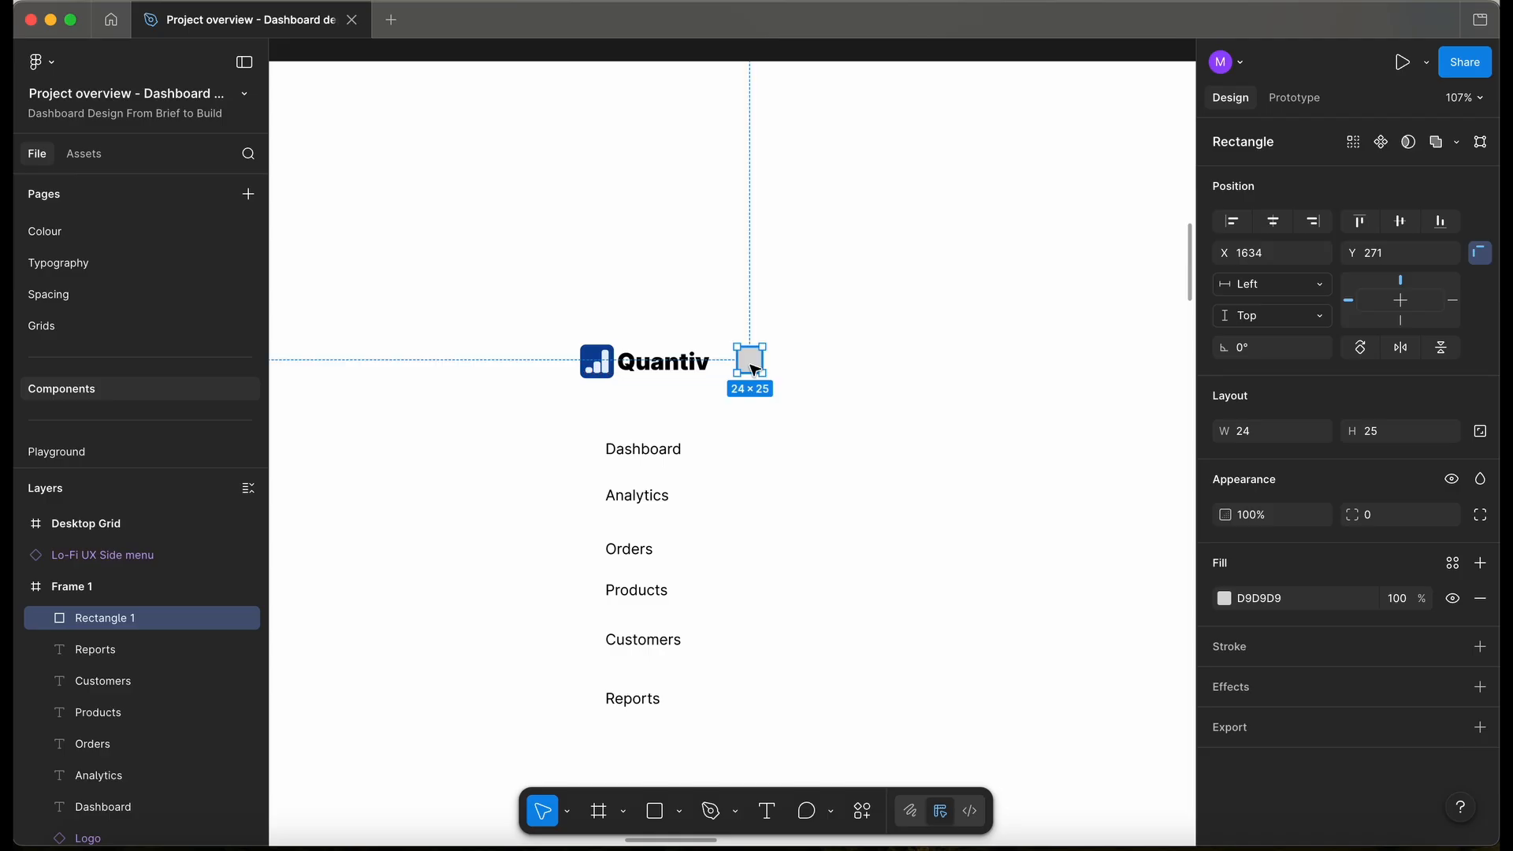
click(770, 505)
scroll(648, 536, down, 3)
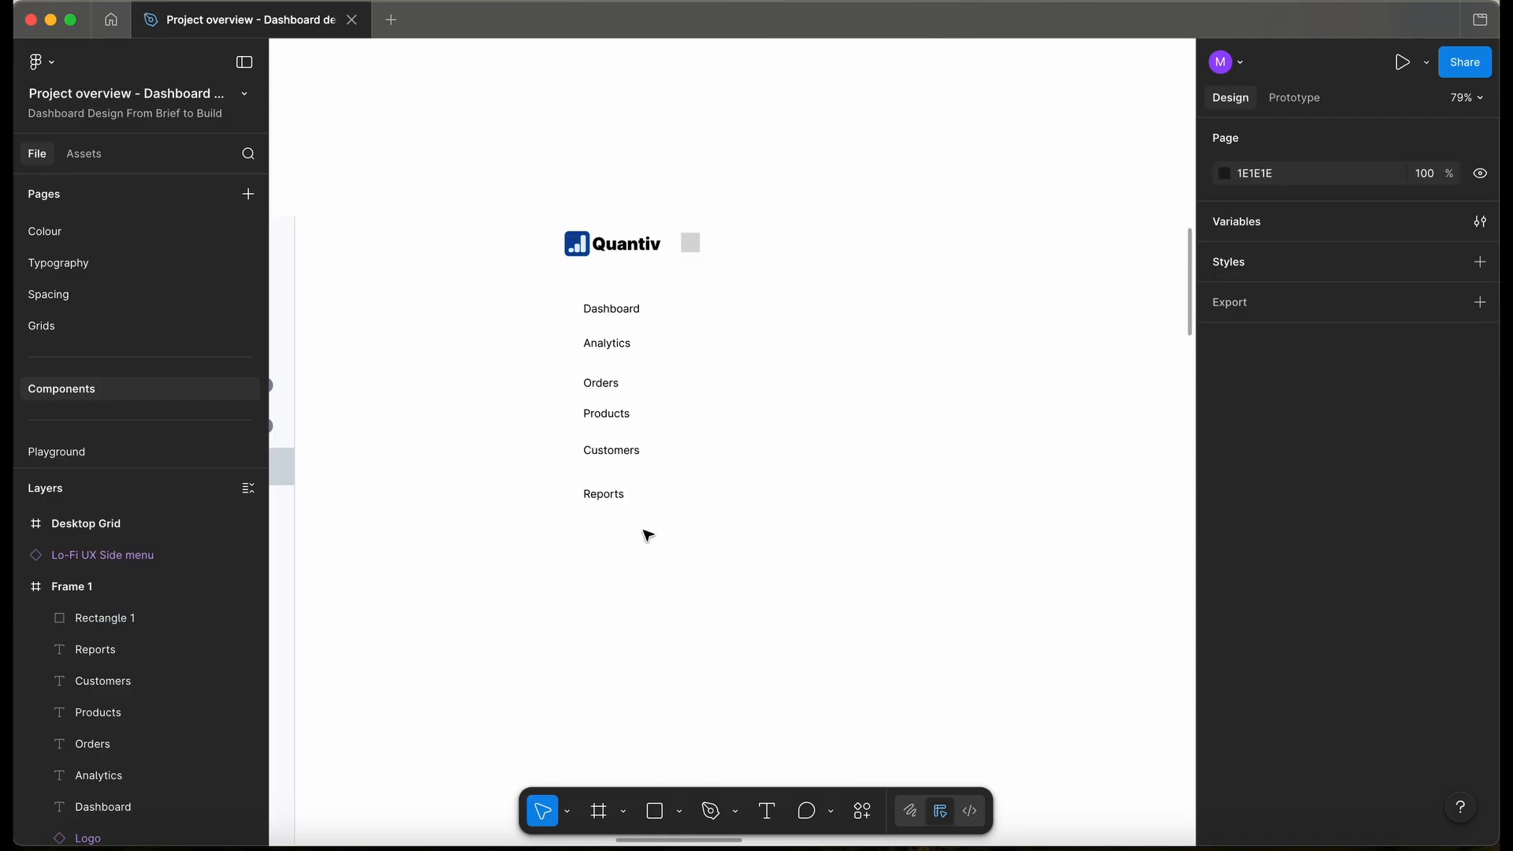
scroll(646, 533, left, 5)
scroll(646, 530, down, 2)
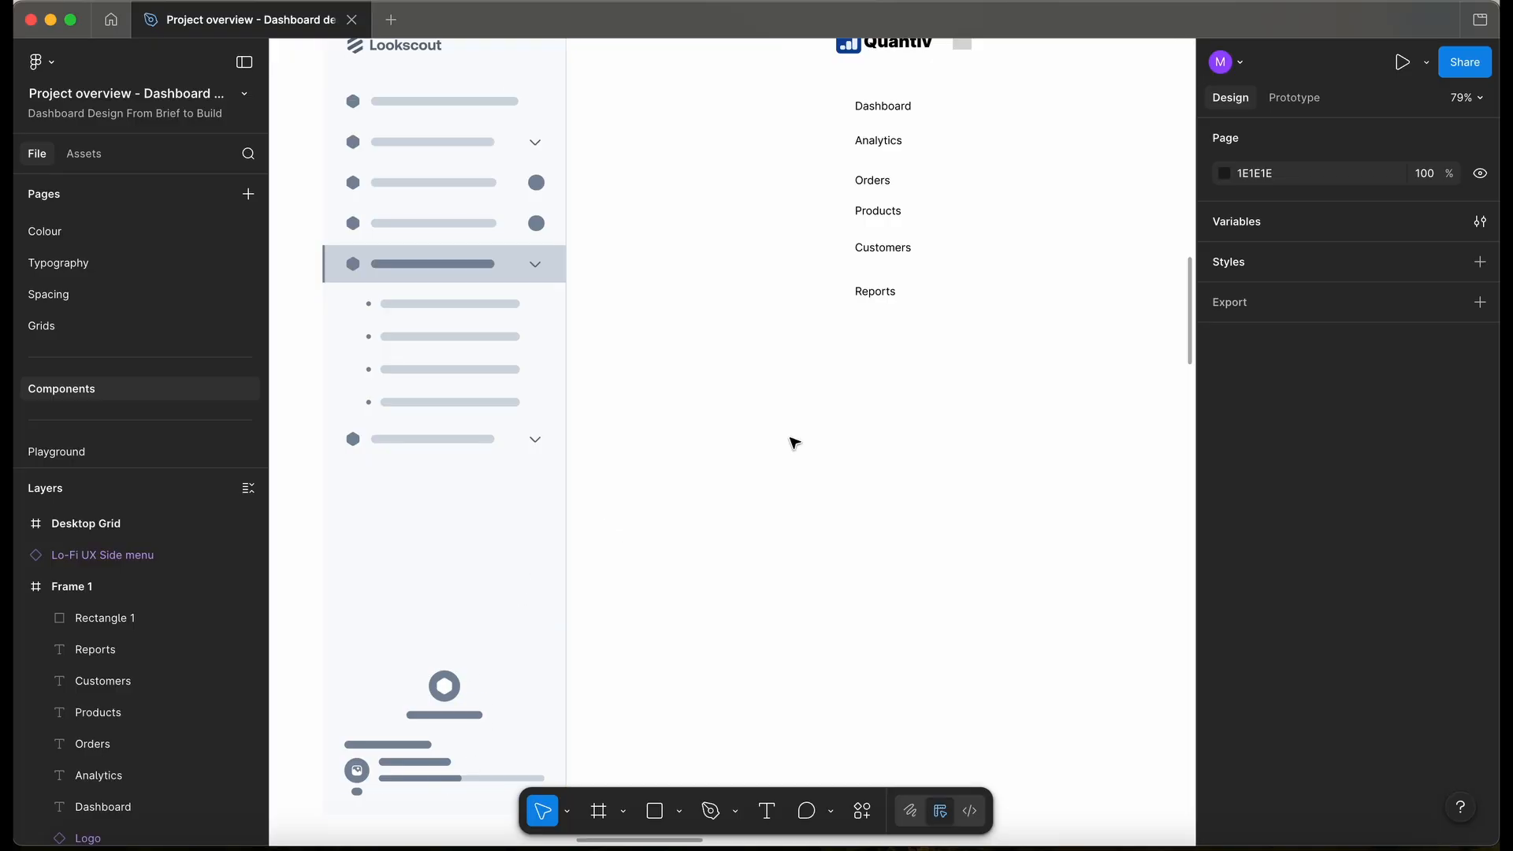
scroll(903, 420, up, 1)
scroll(902, 421, right, 3)
scroll(902, 421, up, 2)
- Duplicate the Reports label far below the list and rename the copy Notifications
click(730, 386)
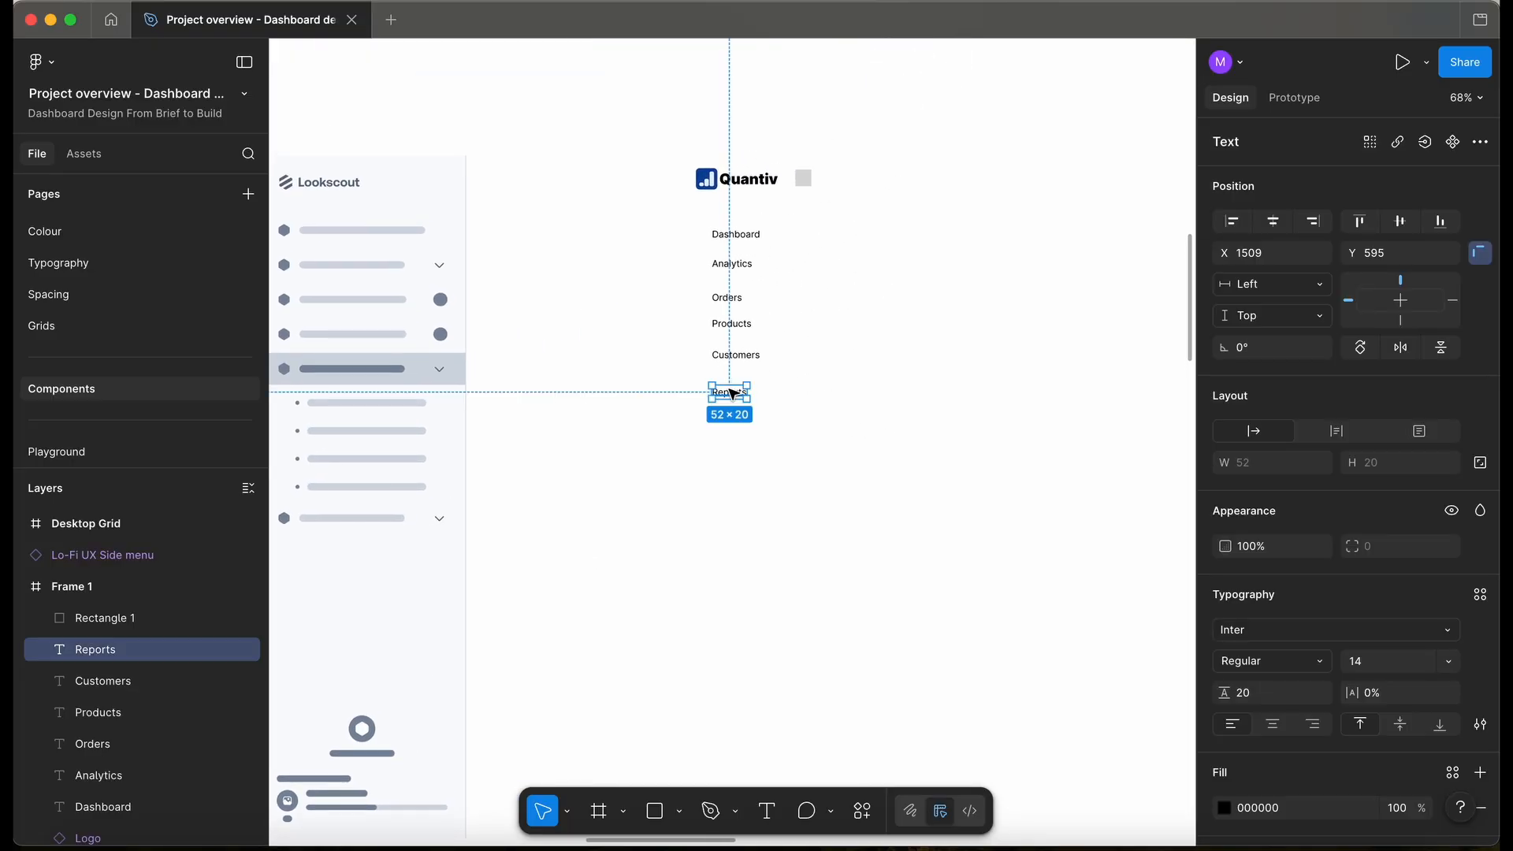
drag(733, 385, 738, 567)
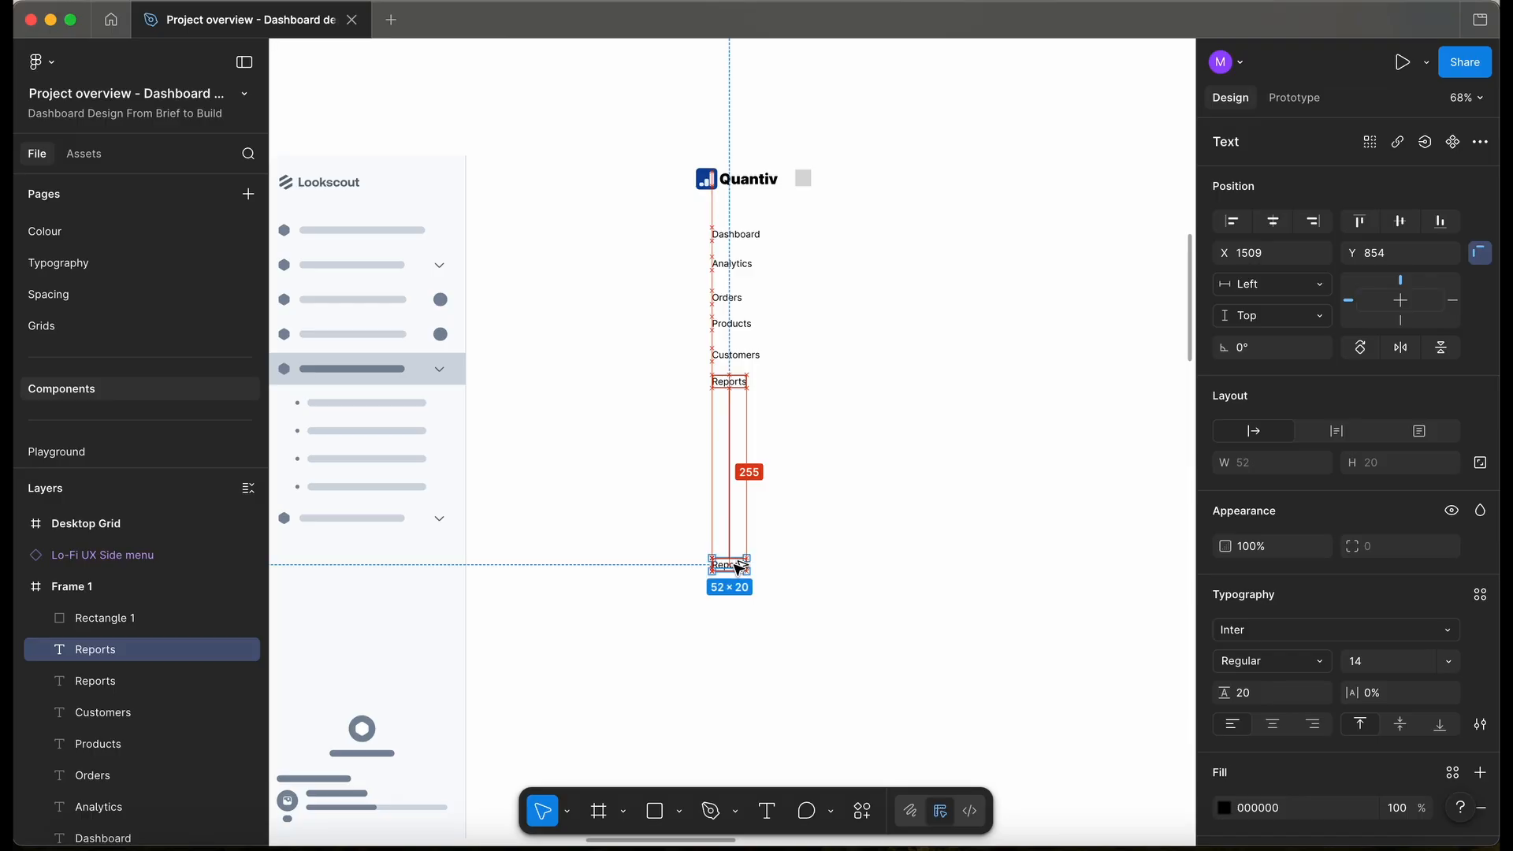
double_click(737, 566)
text(N)
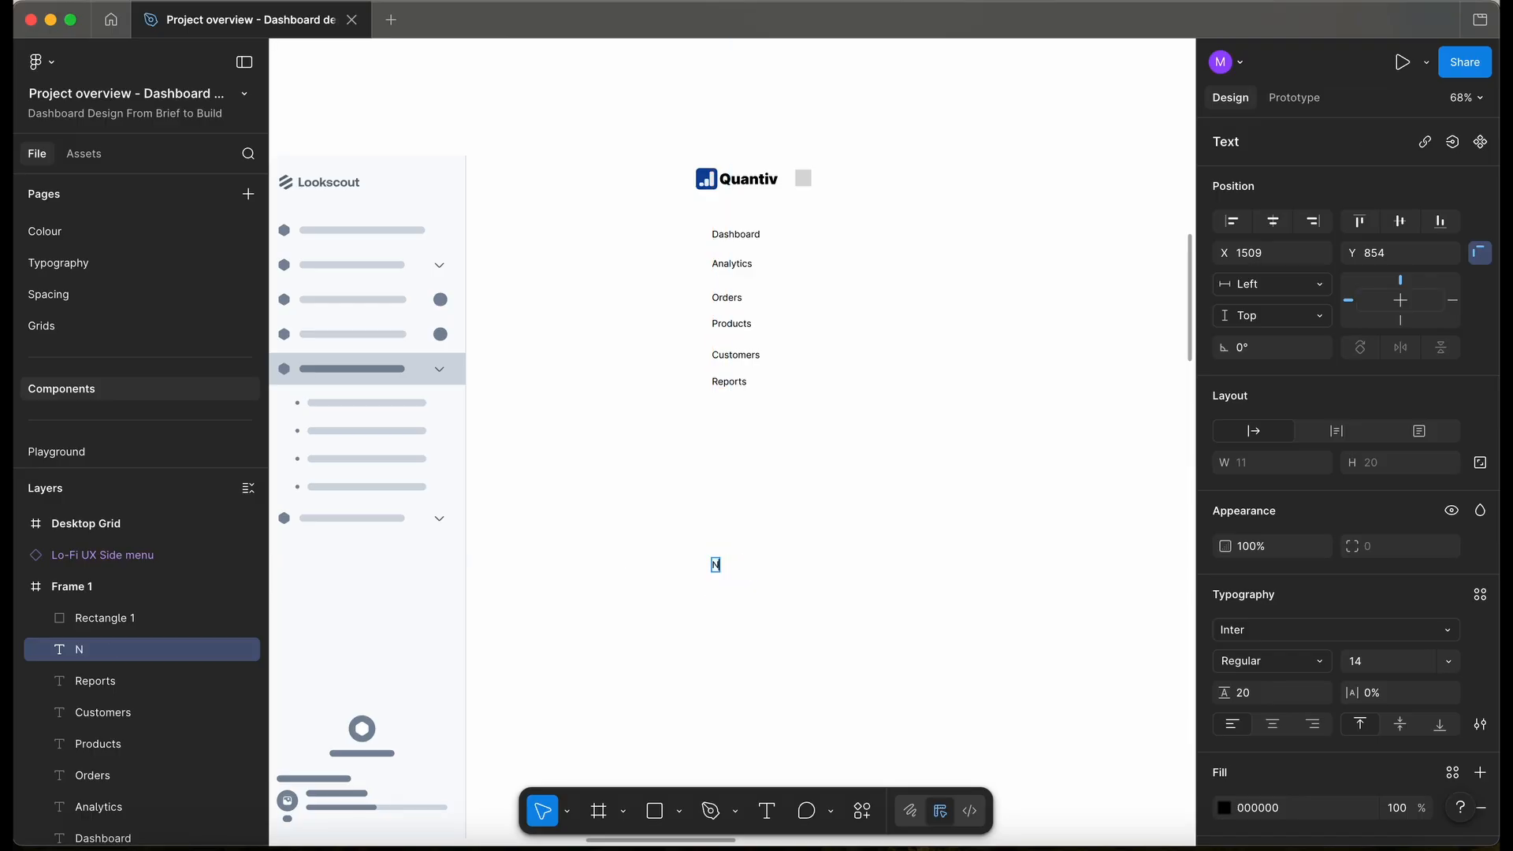
text(otifications)
key(Escape)
- Add Settings and Help label copies beneath Notifications
drag(741, 565, 737, 623)
double_click(749, 591)
text(Settings)
key(Escape)
text(Help)
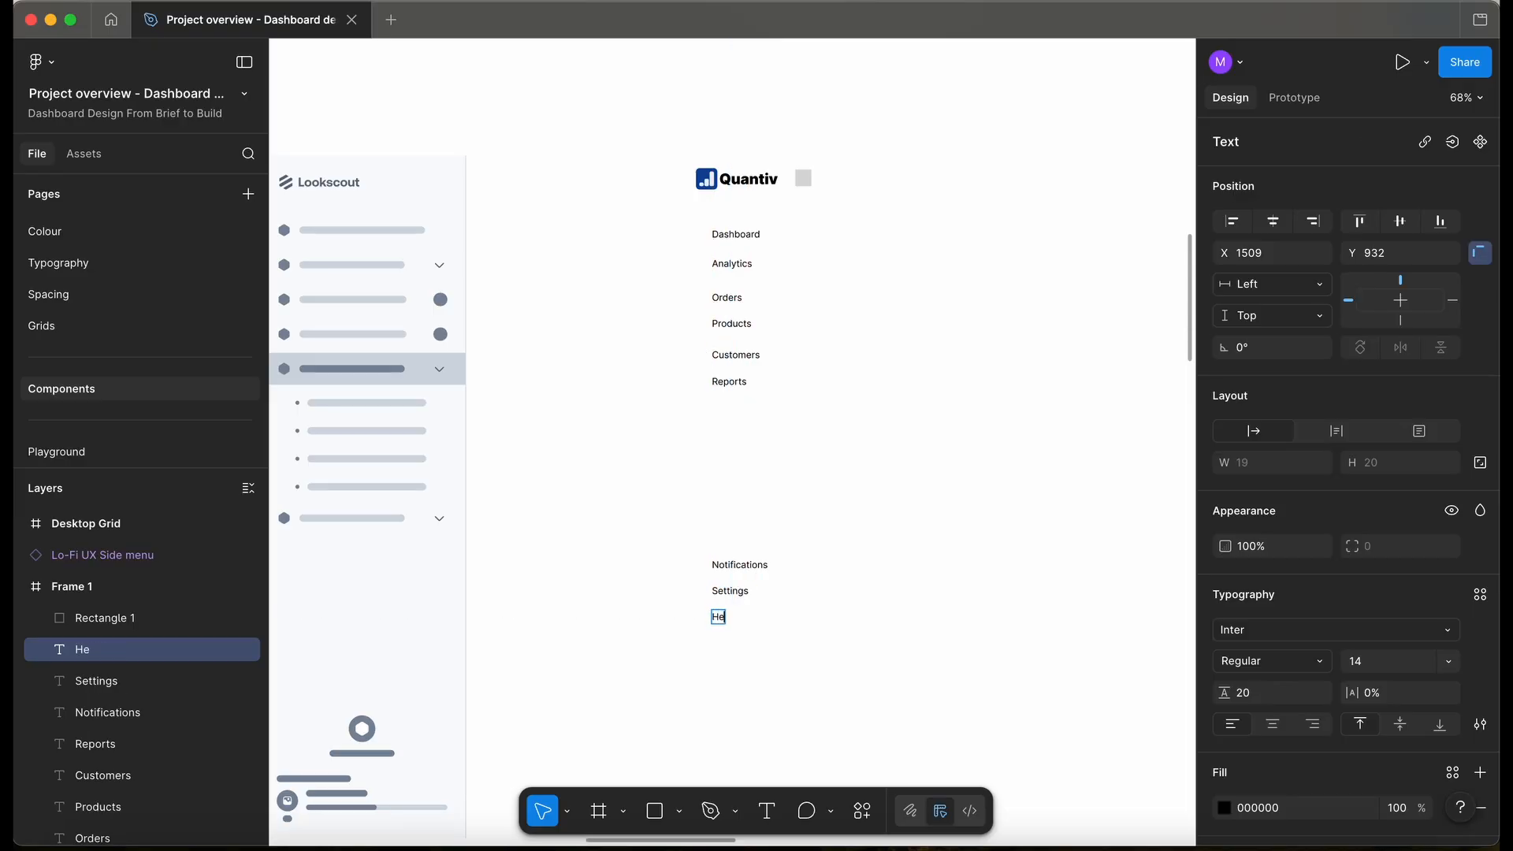
click(814, 666)
- Pan around Frame 1's sidebar labels, check the Icons page, and return to Components
scroll(792, 520, right, 2)
scroll(704, 335, up, 3)
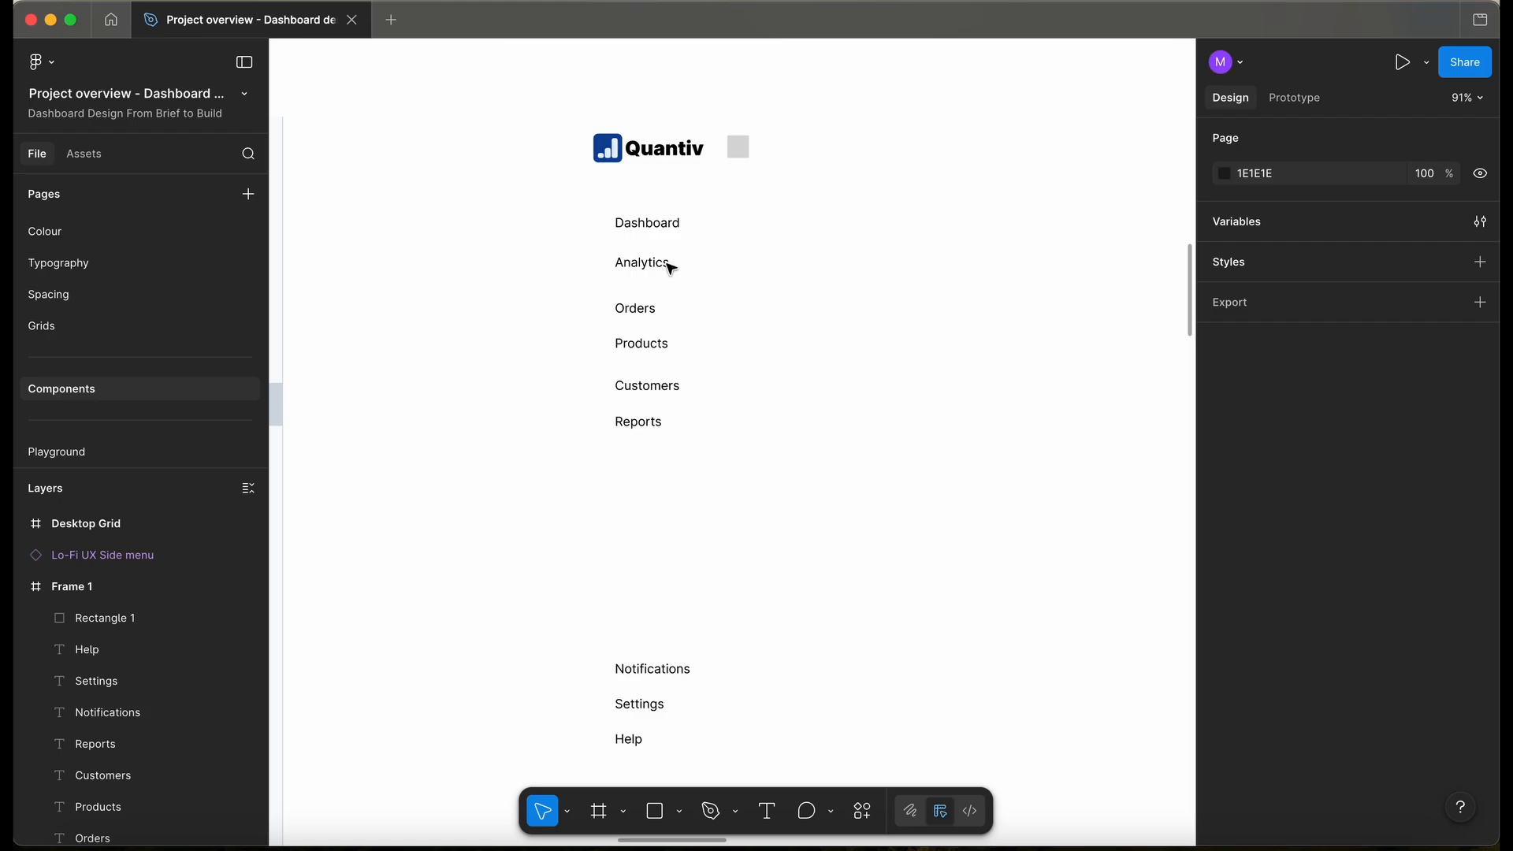
scroll(638, 241, down, 5)
scroll(635, 236, left, 3)
scroll(636, 236, right, 2)
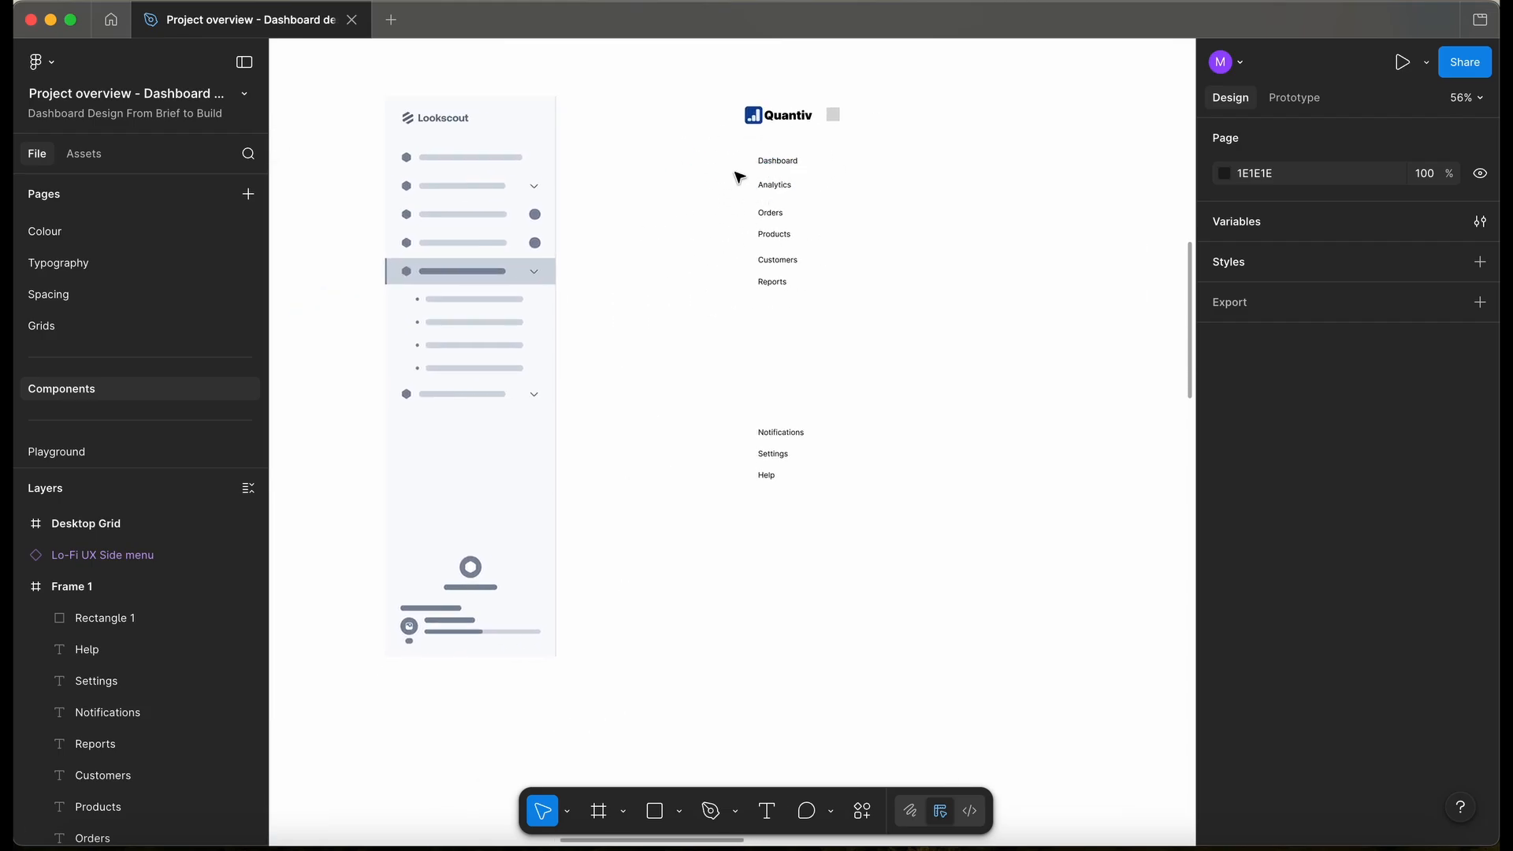
scroll(506, 142, left, 6)
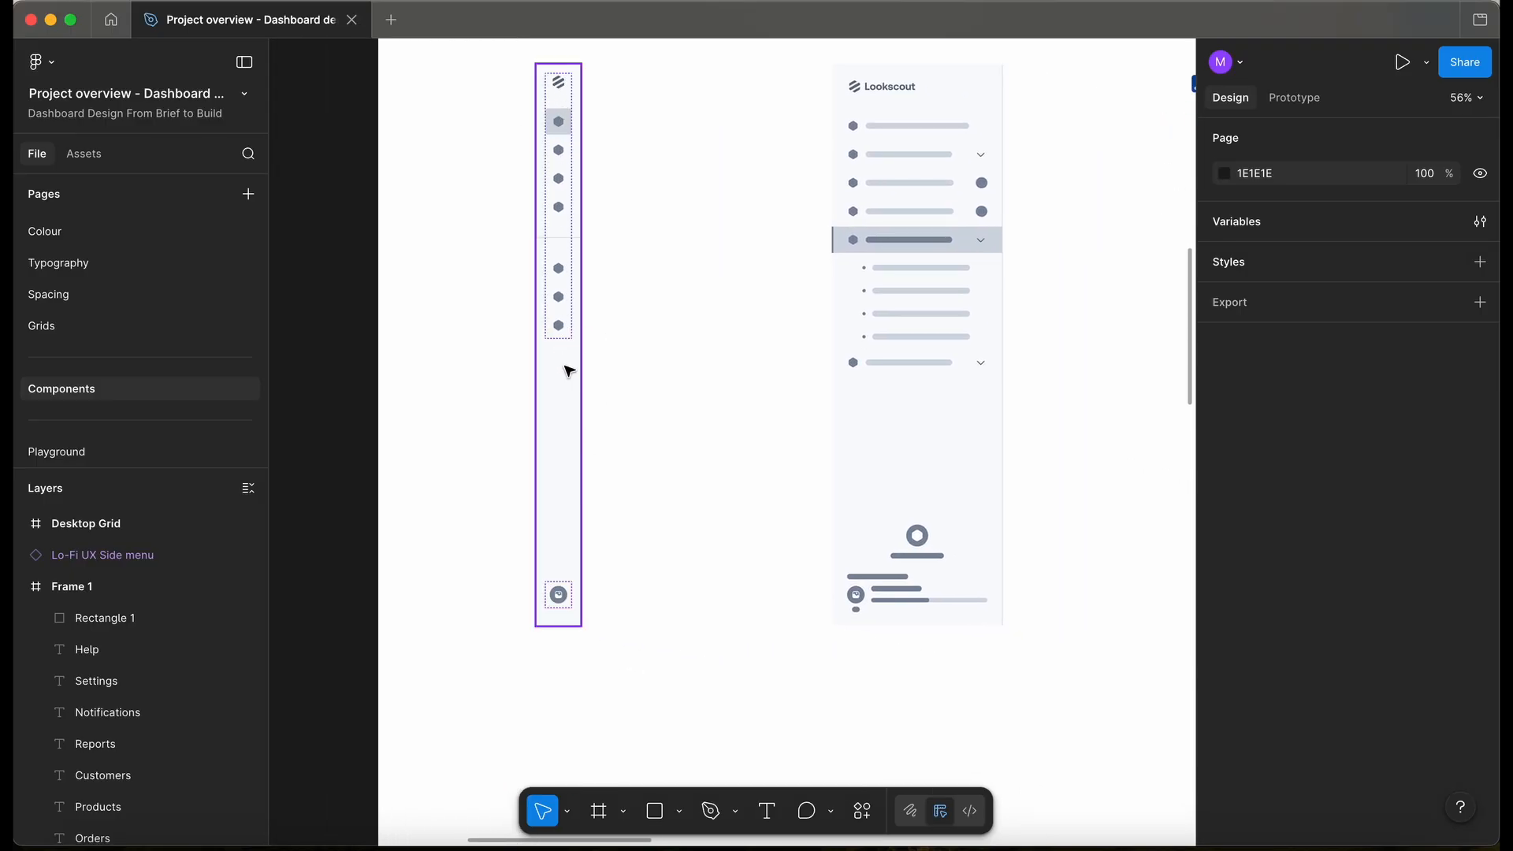
scroll(569, 371, right, 5)
scroll(473, 354, up, 4)
scroll(95, 294, up, 2)
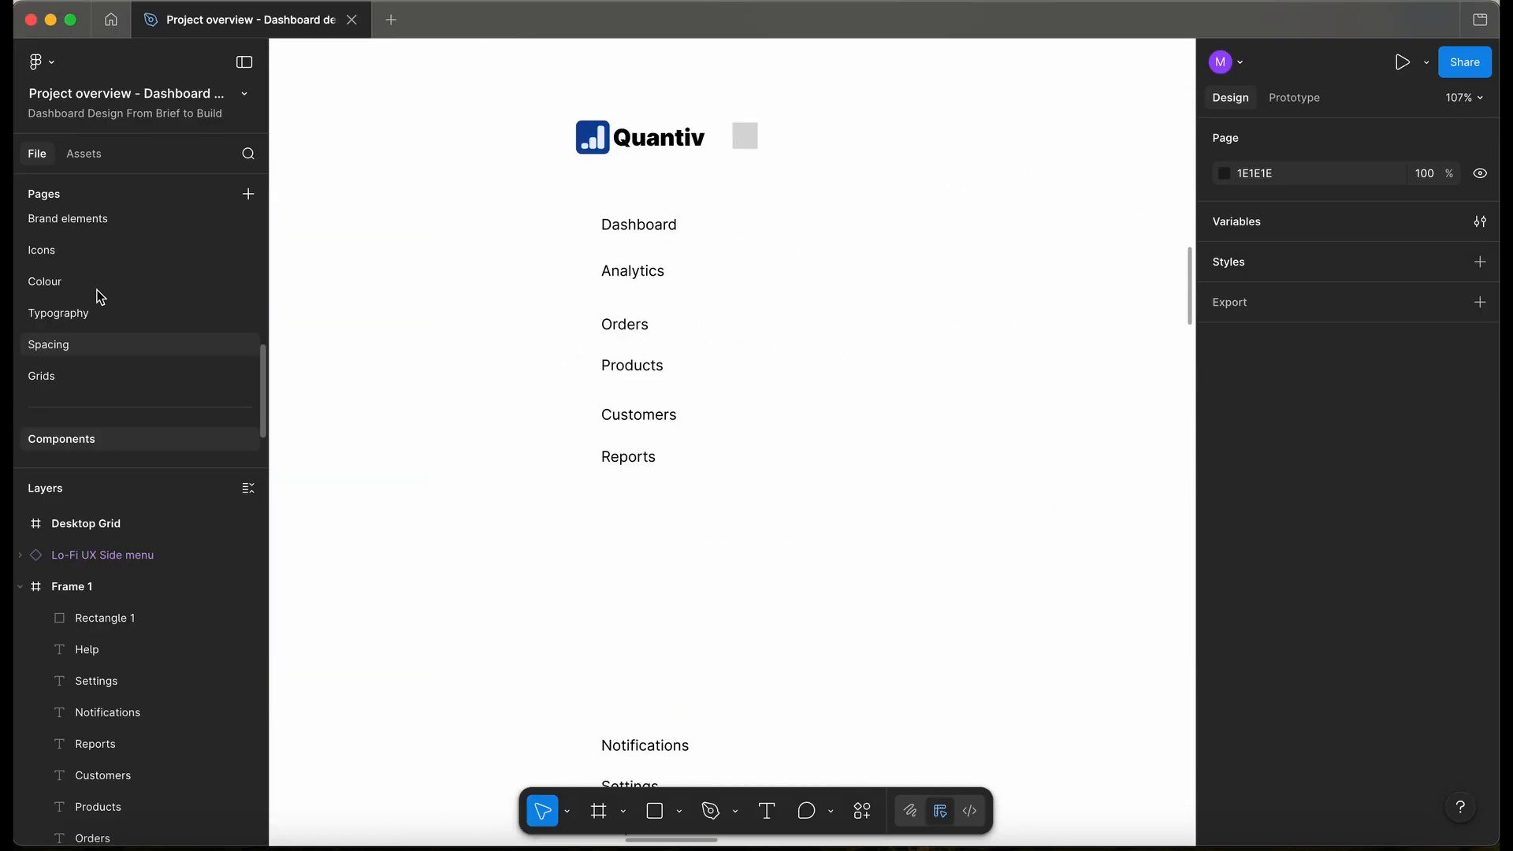
click(72, 253)
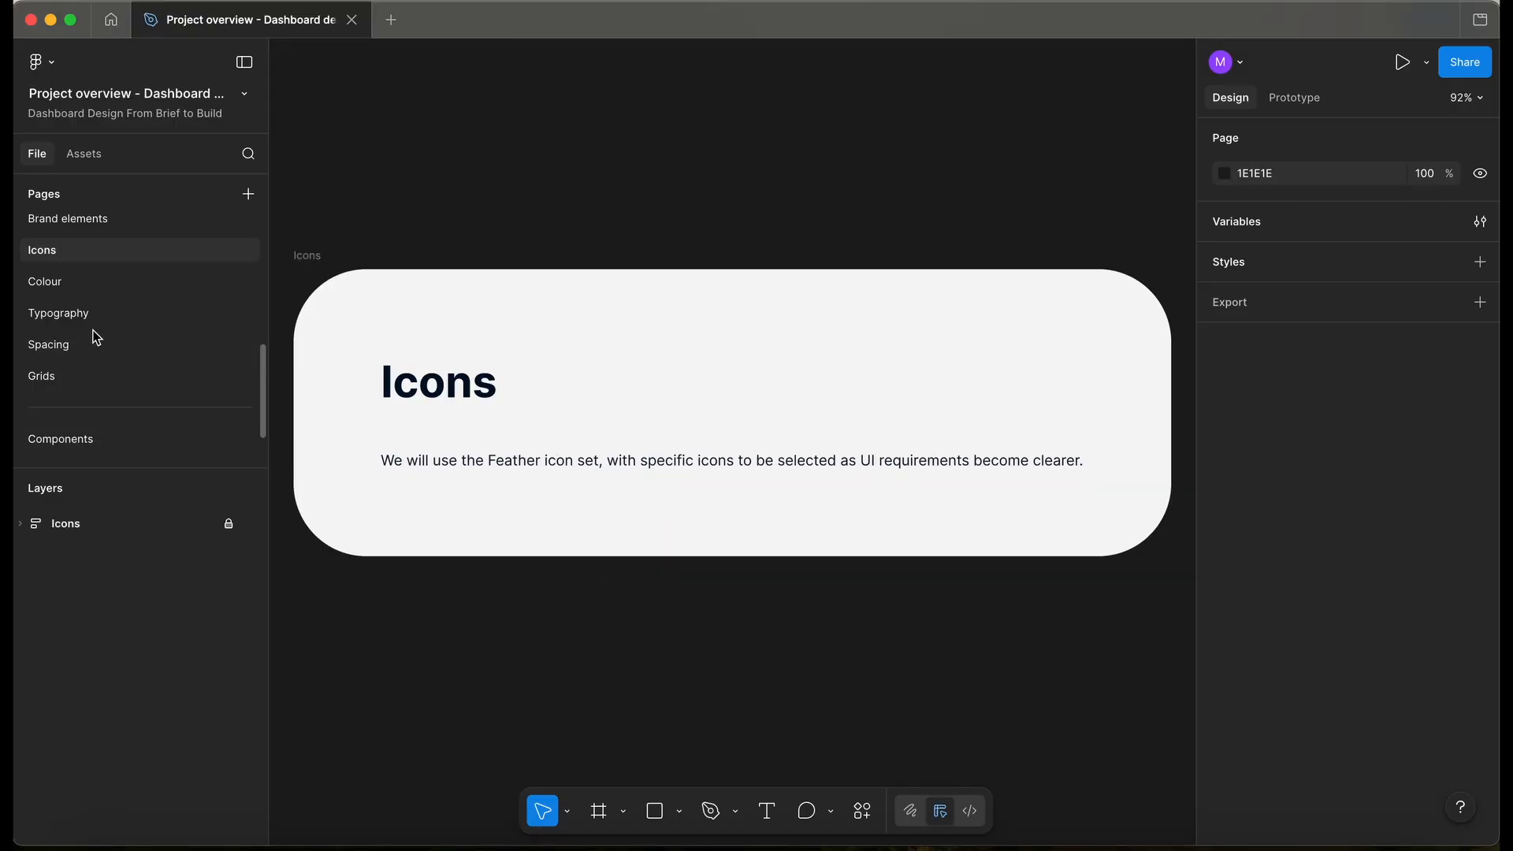
scroll(91, 337, down, 2)
click(95, 388)
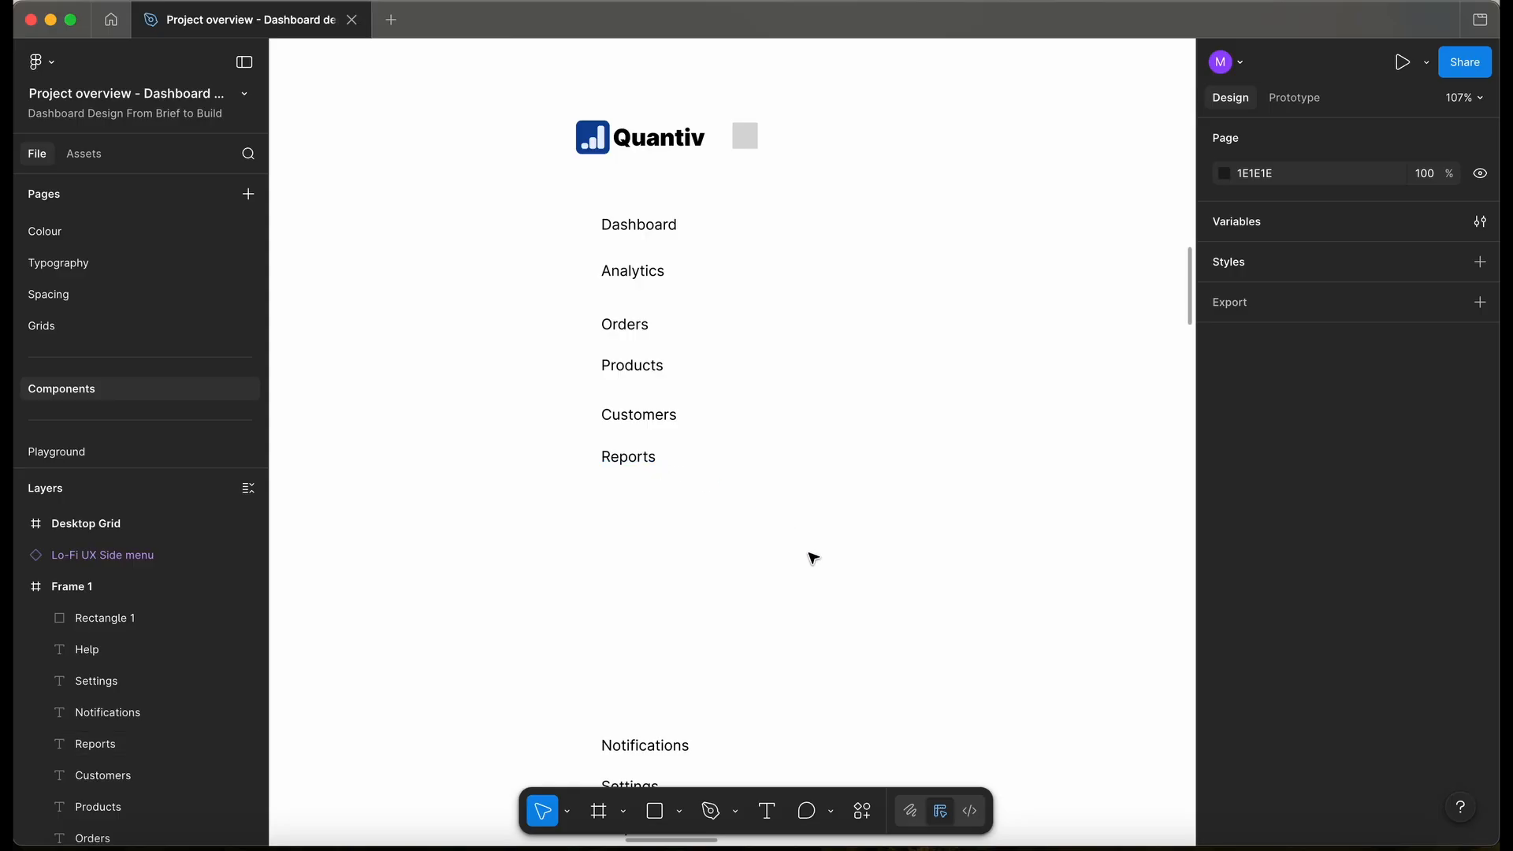
- Launch the Feather Icons plugin and place a home icon beside Dashboard
click(865, 826)
text(feather)
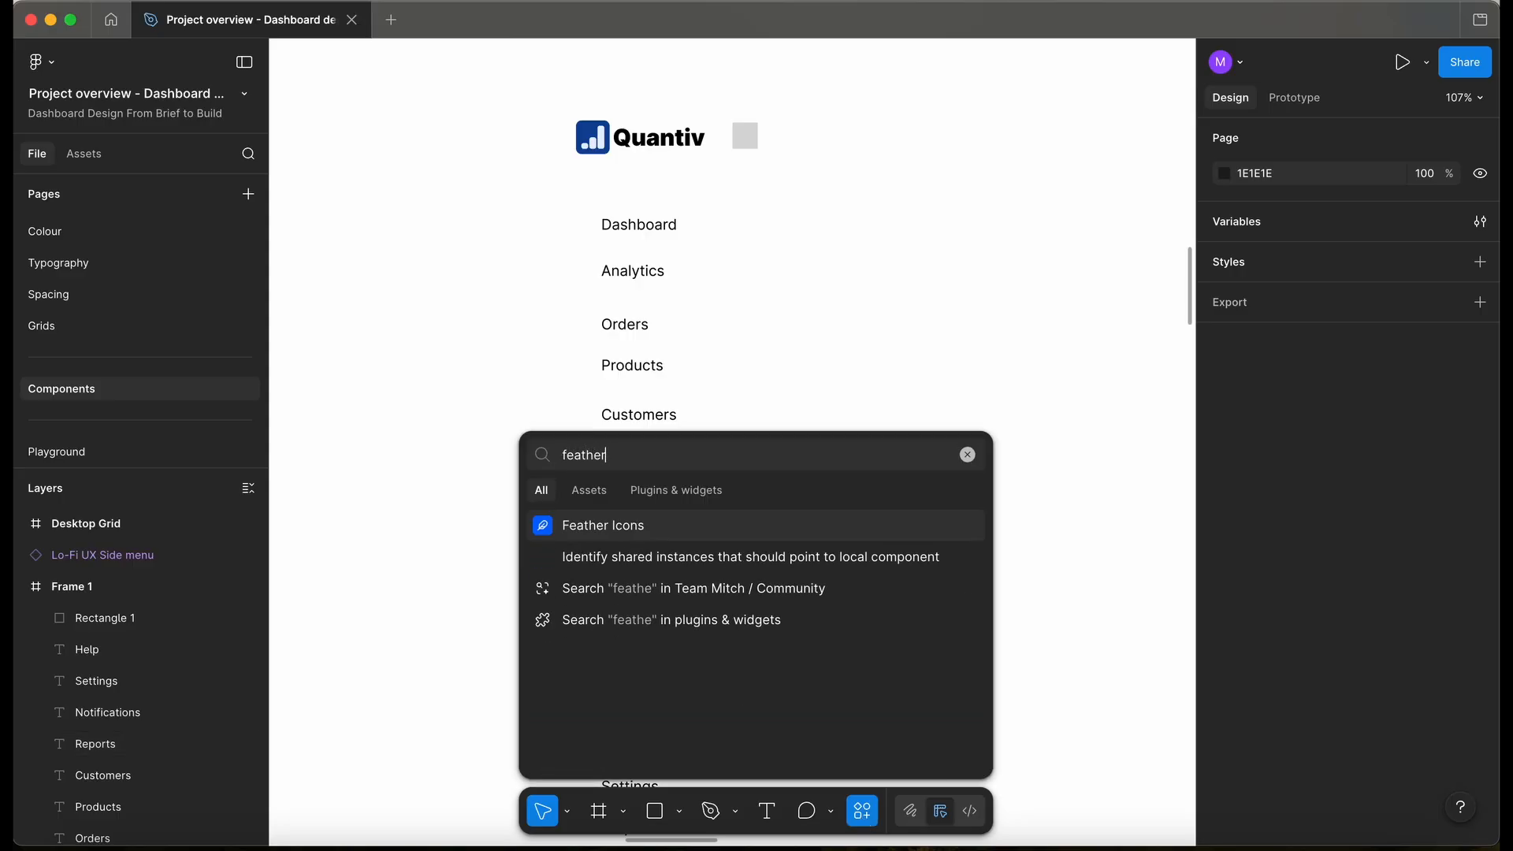
key(Escape)
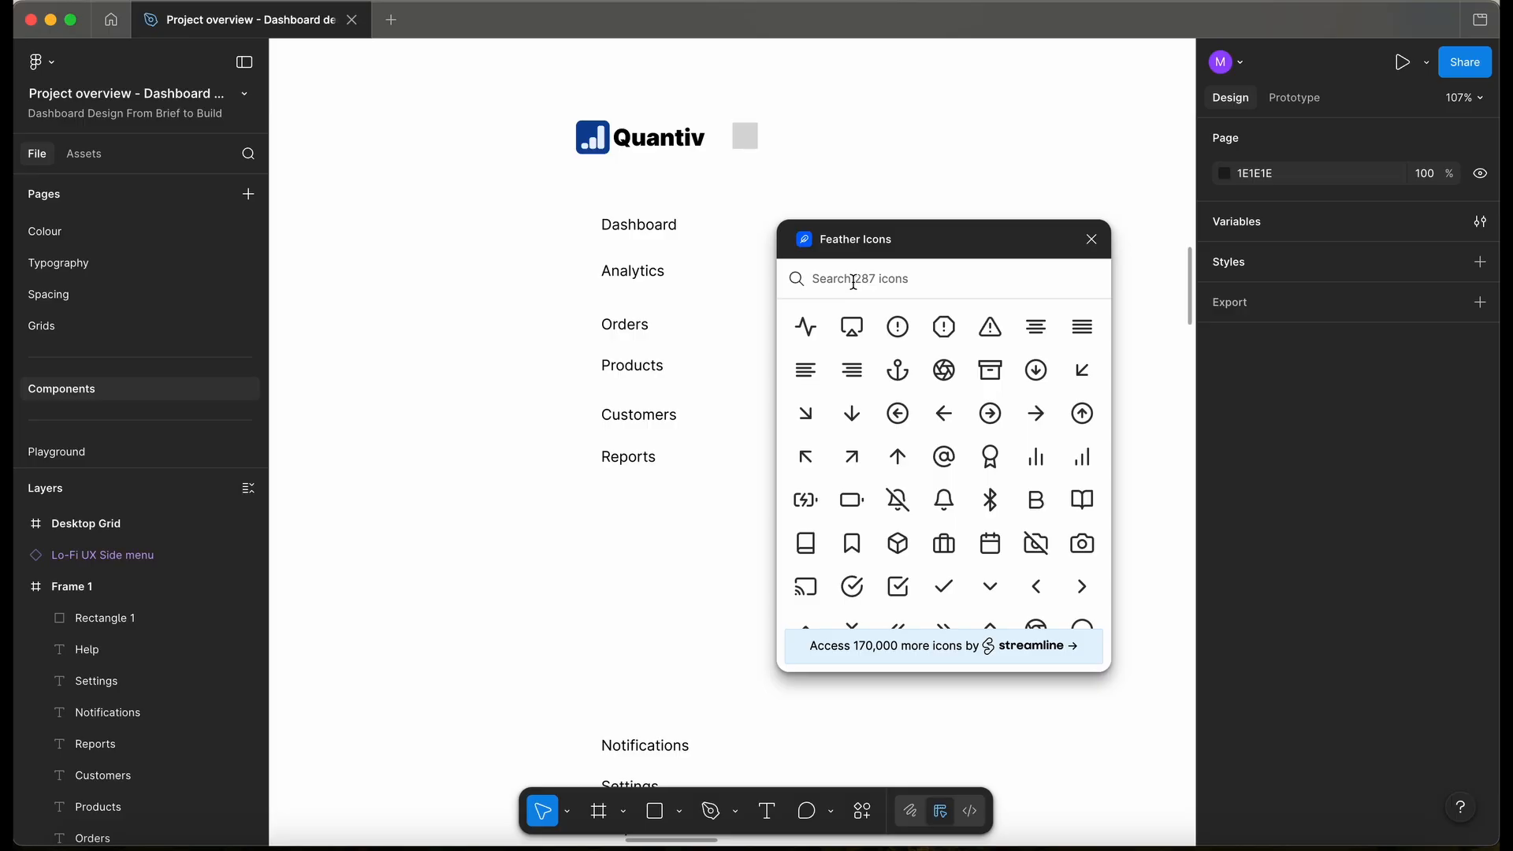
text(home)
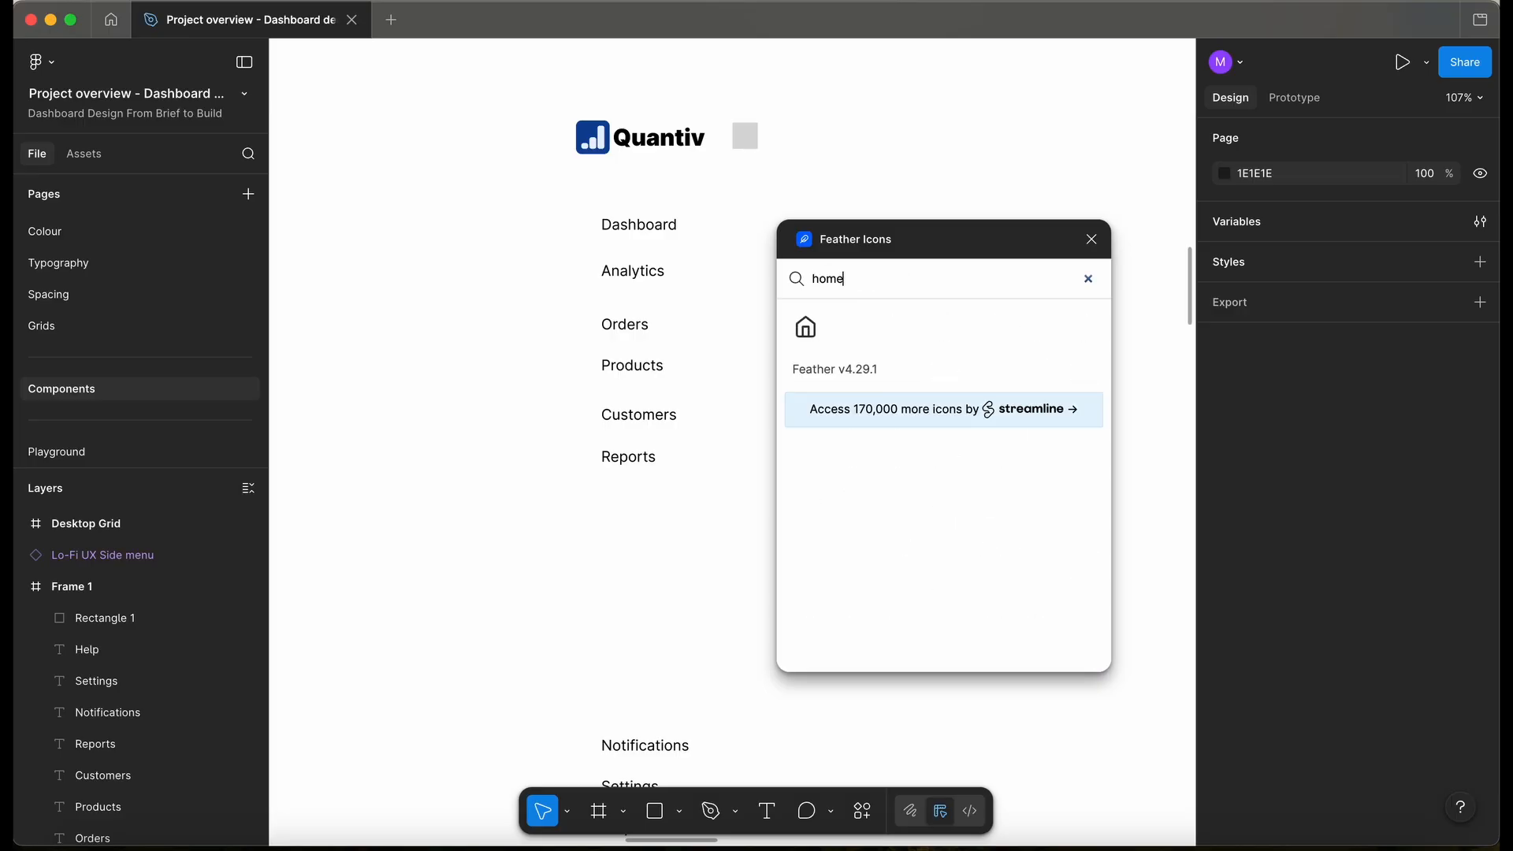
click(803, 337)
drag(743, 449, 572, 201)
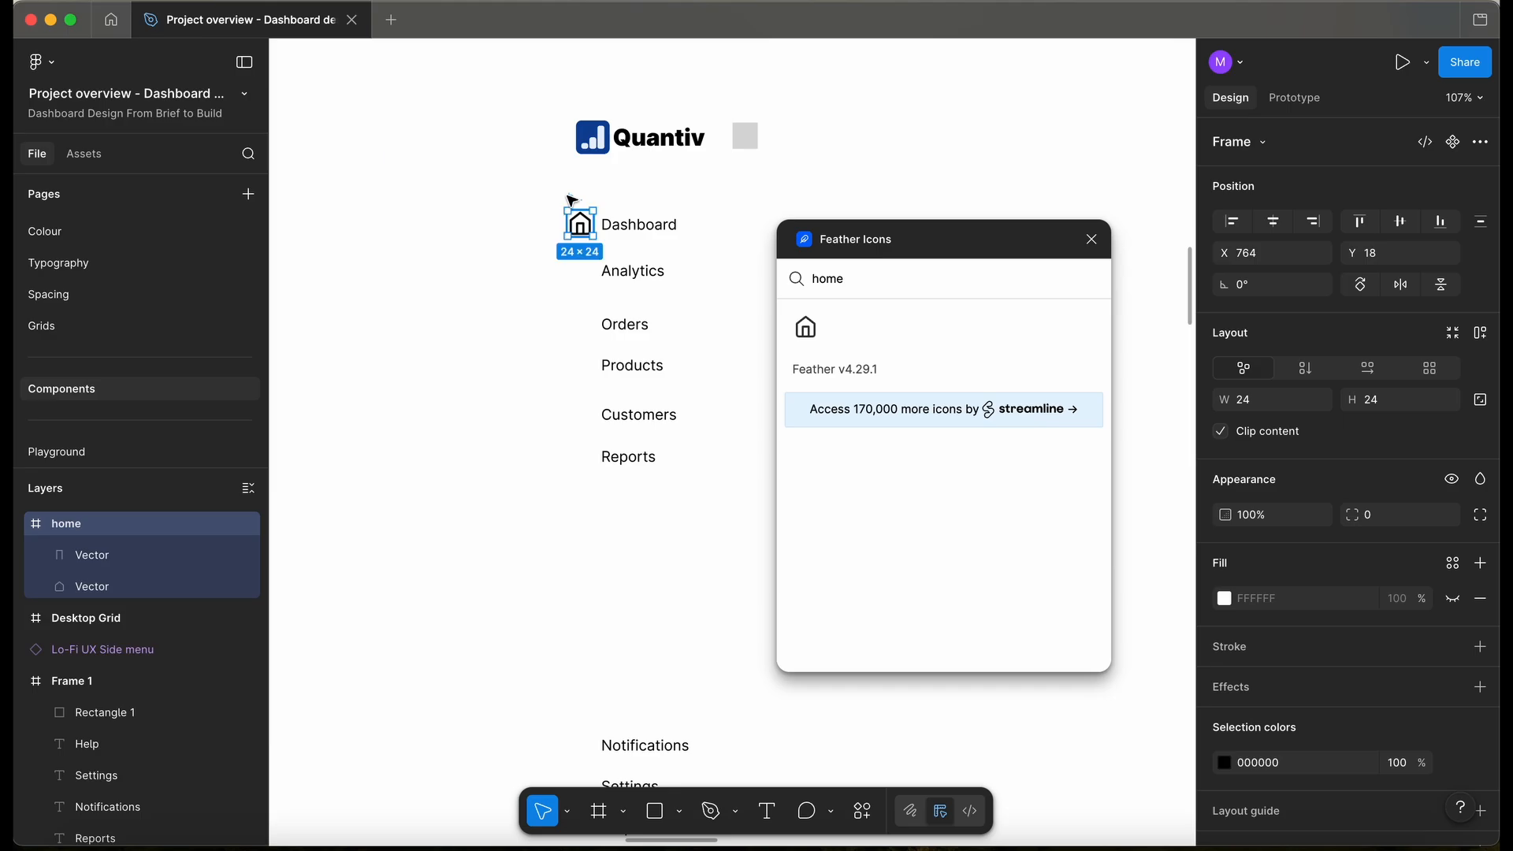
- Place a bar-chart icon beside Analytics, then search icons for 'shop'
click(881, 285)
text(anal)
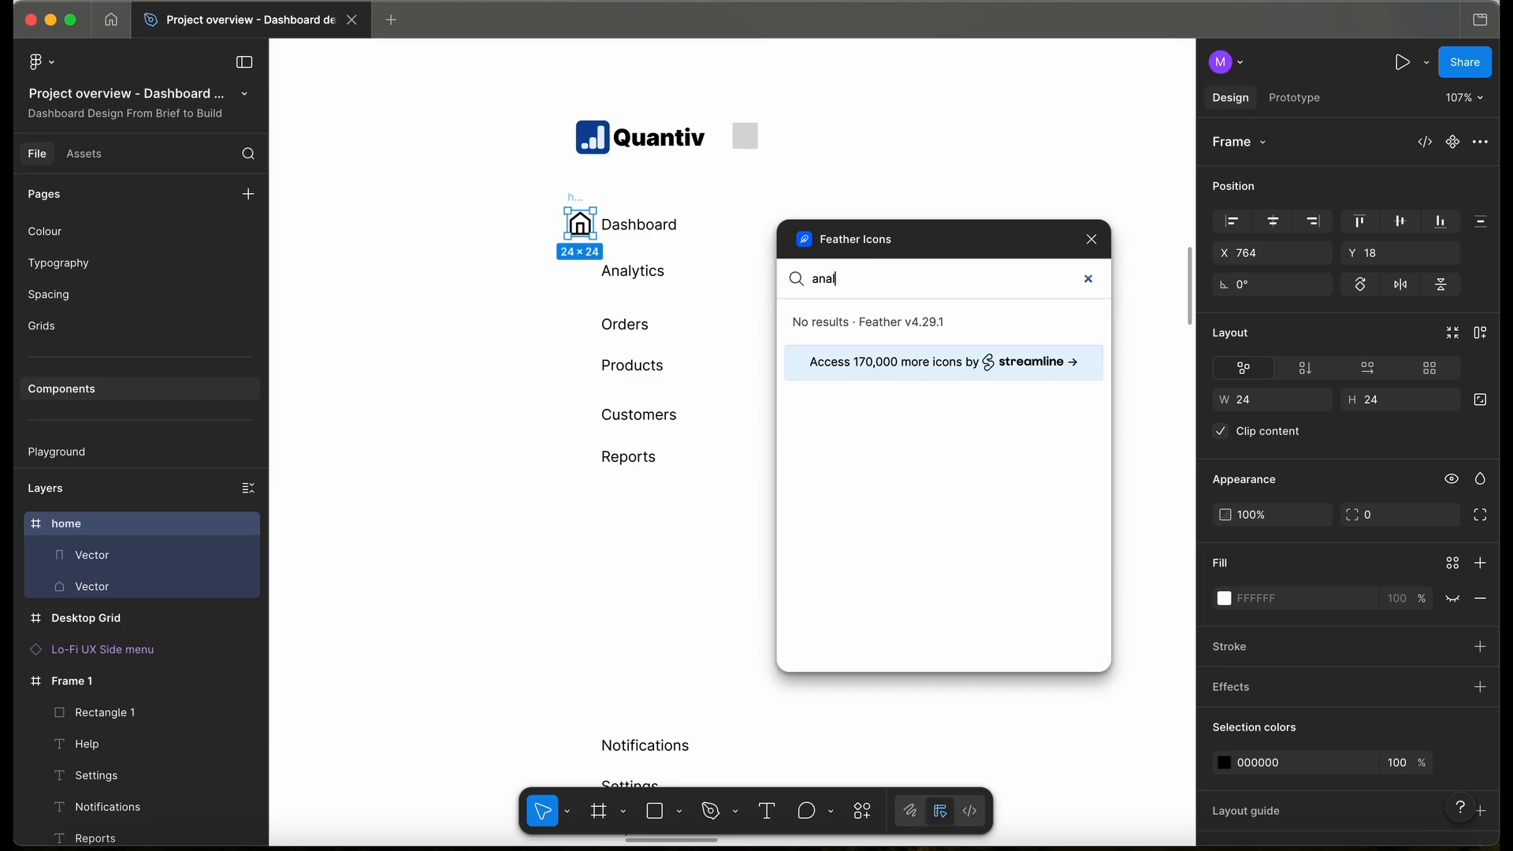
key(BackSpace)
key(BackSpace)
key(BackSpace)
key(BackSpace)
key(BackSpace)
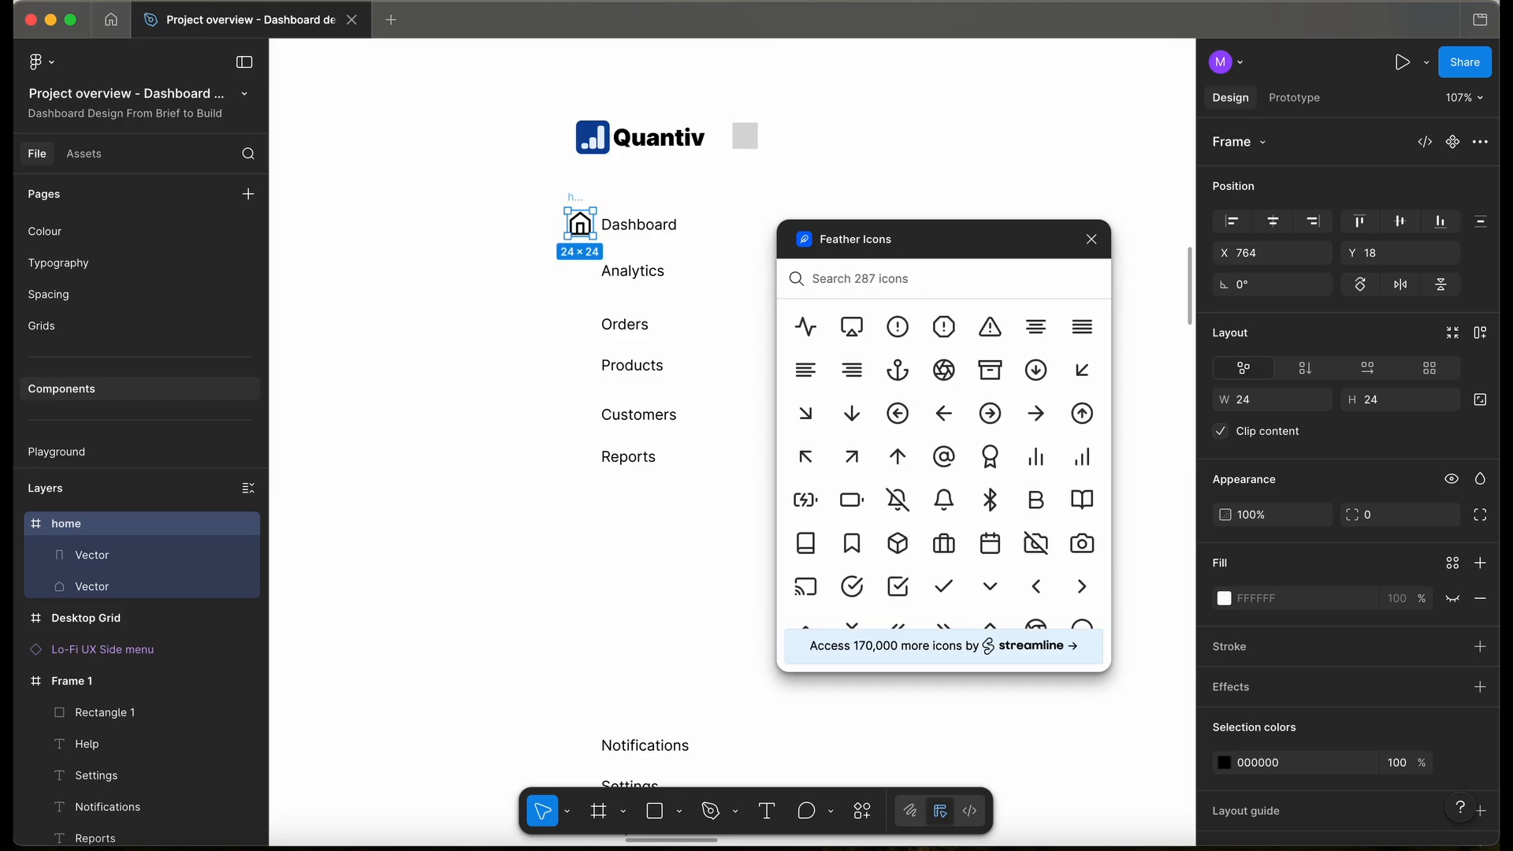
text(chart)
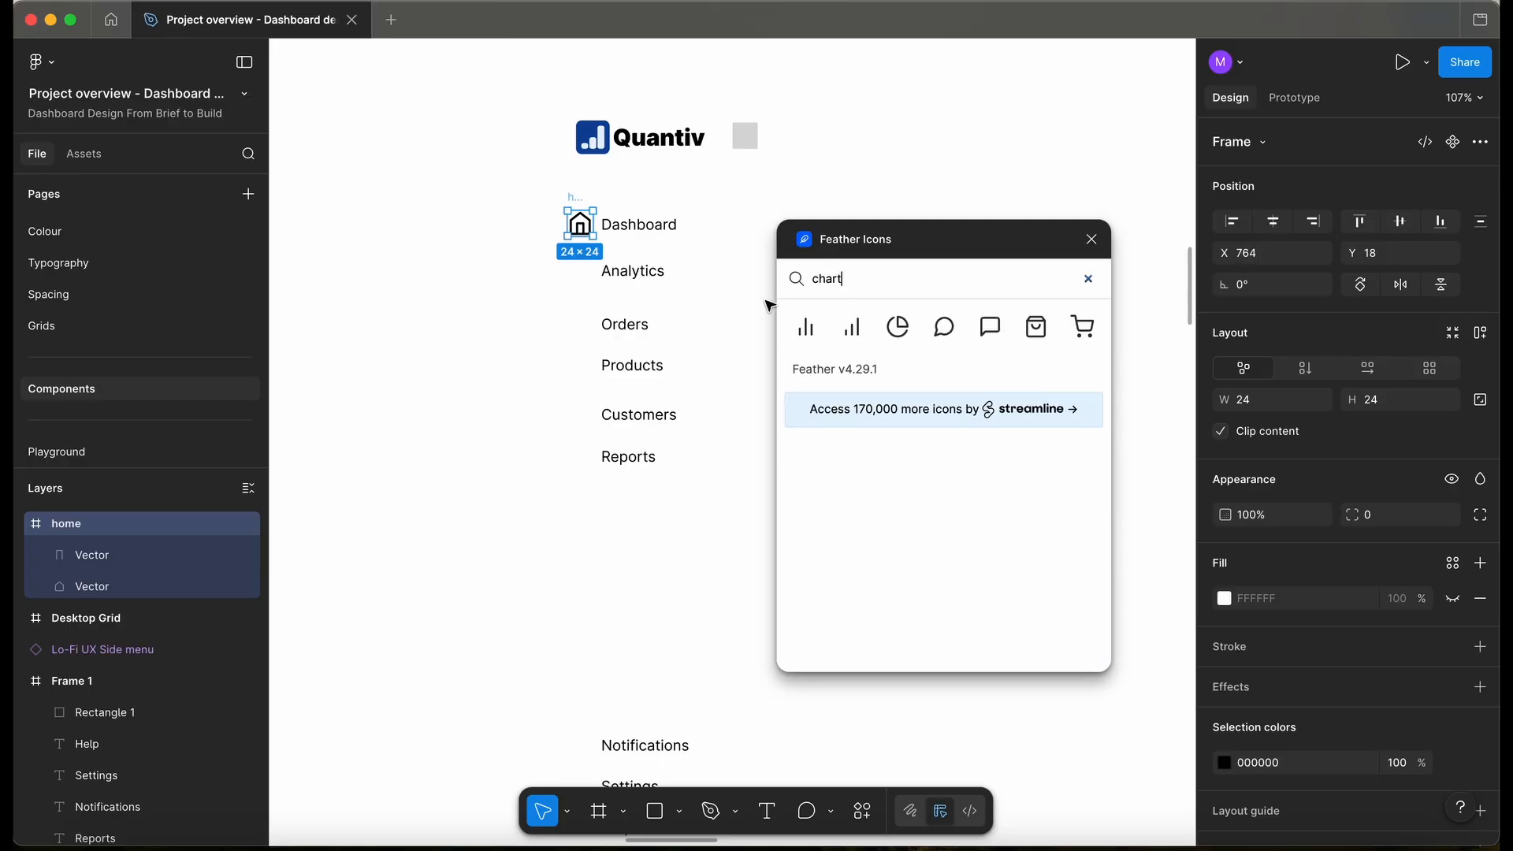
click(805, 327)
drag(739, 433, 573, 252)
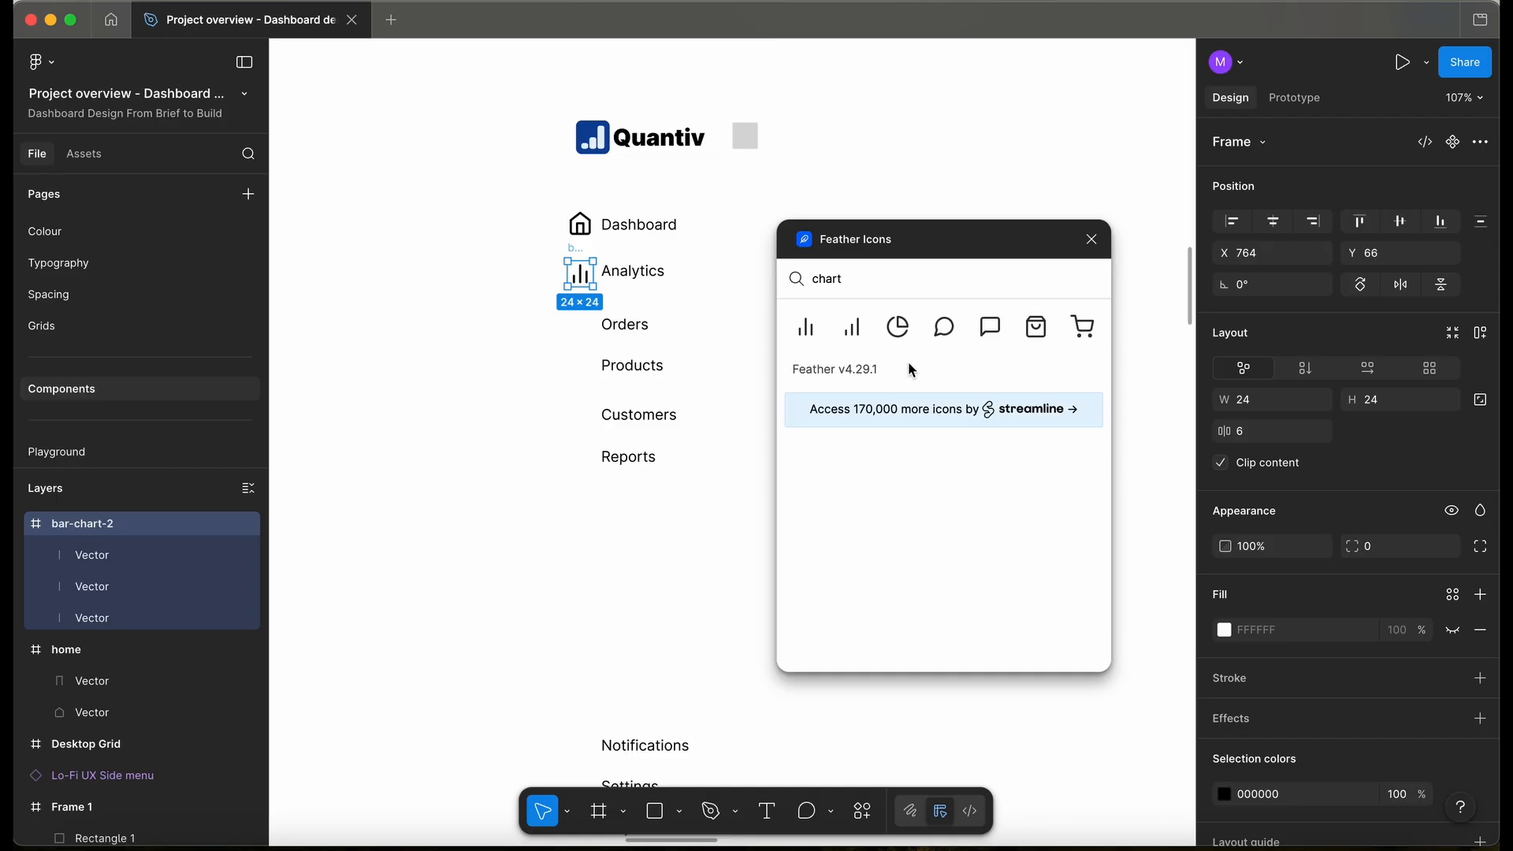
drag(841, 278, 794, 282)
text(shop)
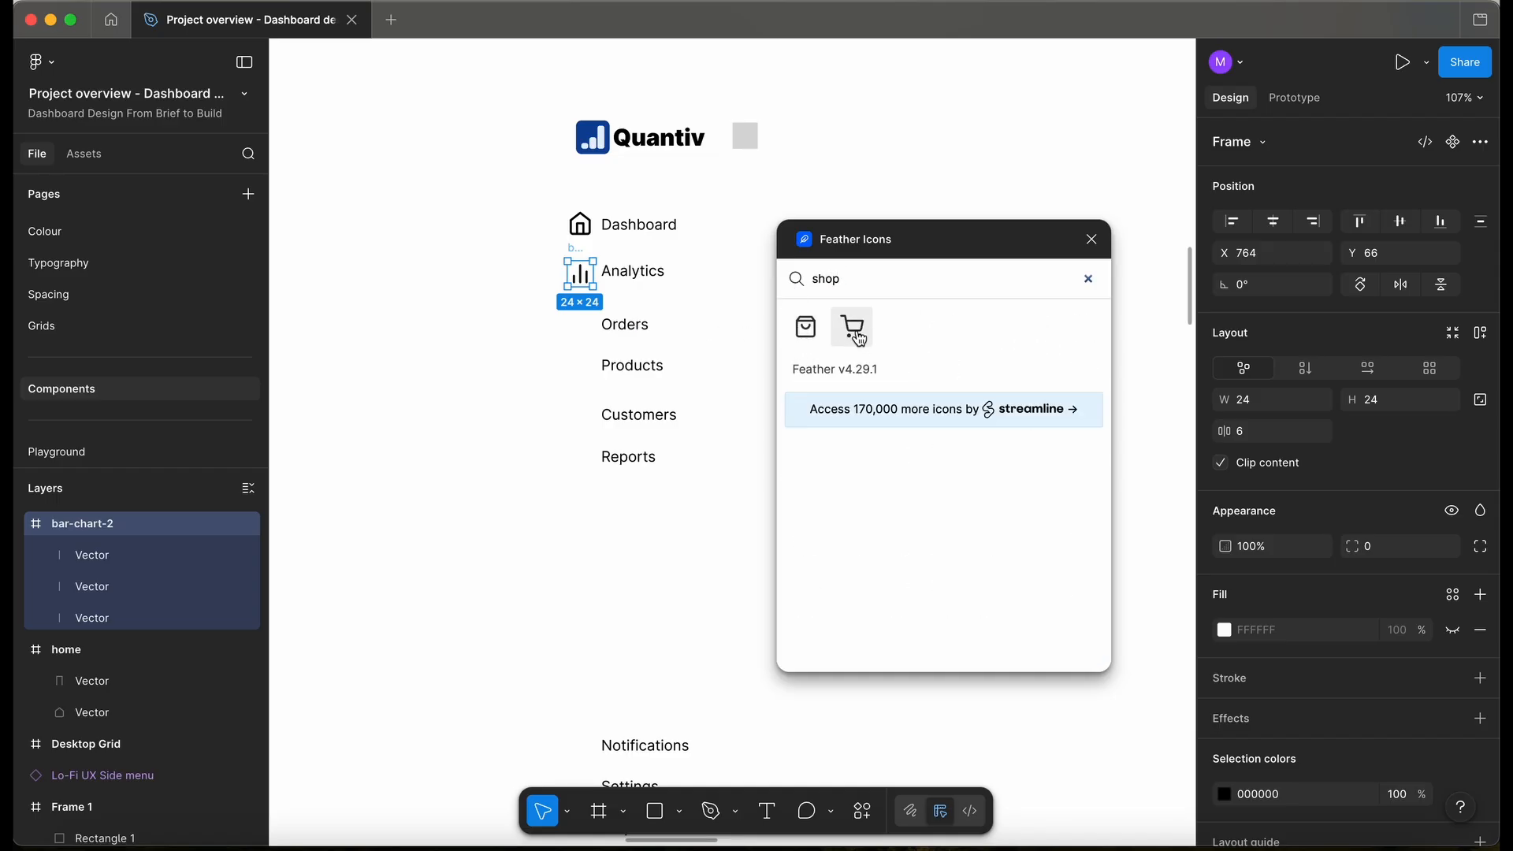
- Place the shopping cart icon beside Orders and the box icon beside Products
click(861, 341)
drag(741, 447, 577, 306)
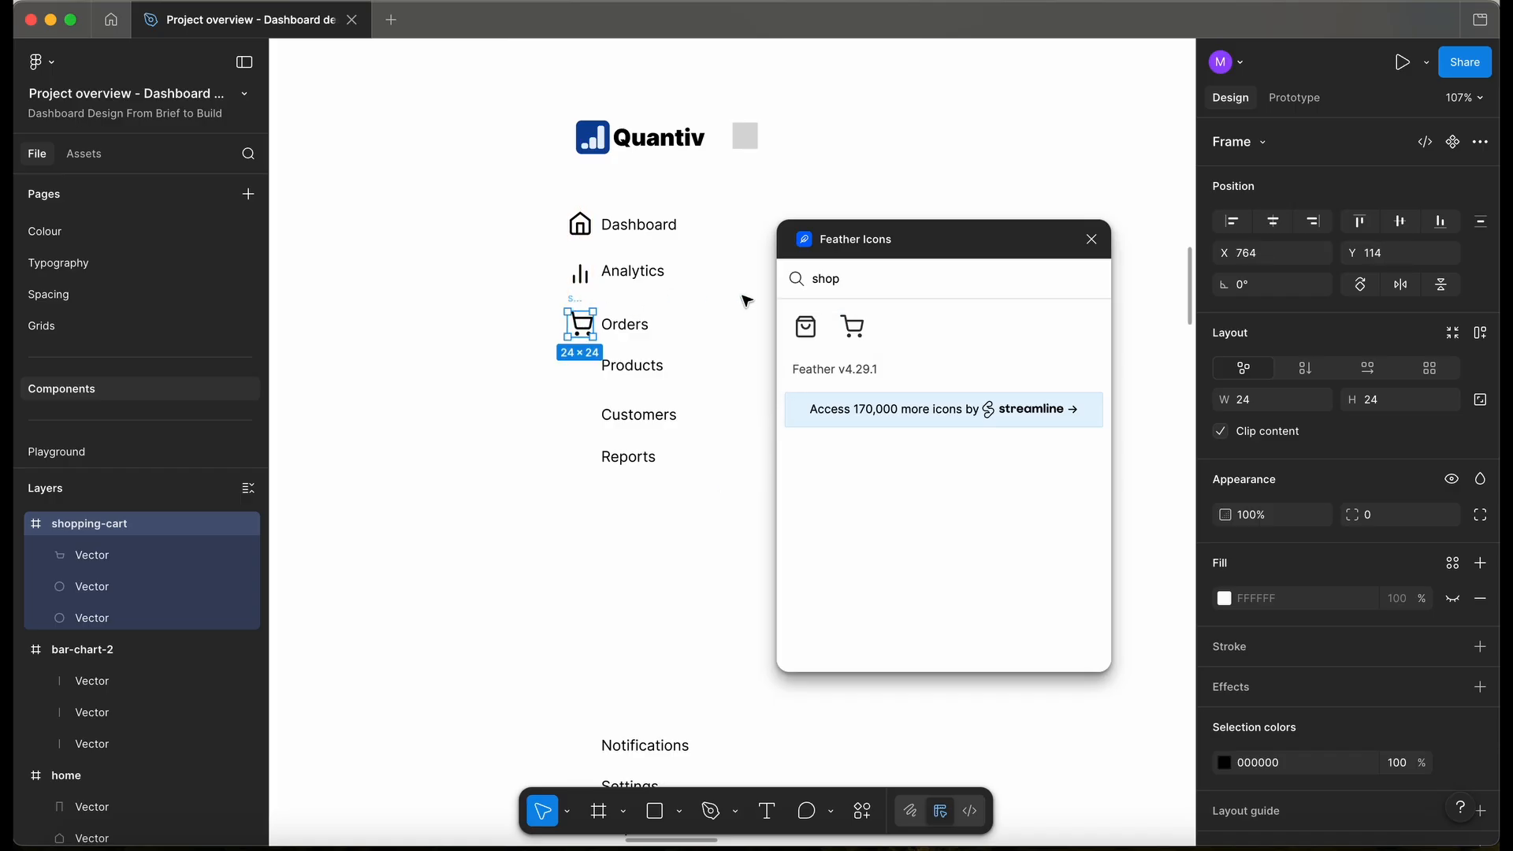
double_click(850, 279)
key(BackSpace)
text(prod)
key(BackSpace)
key(BackSpace)
key(BackSpace)
key(BackSpace)
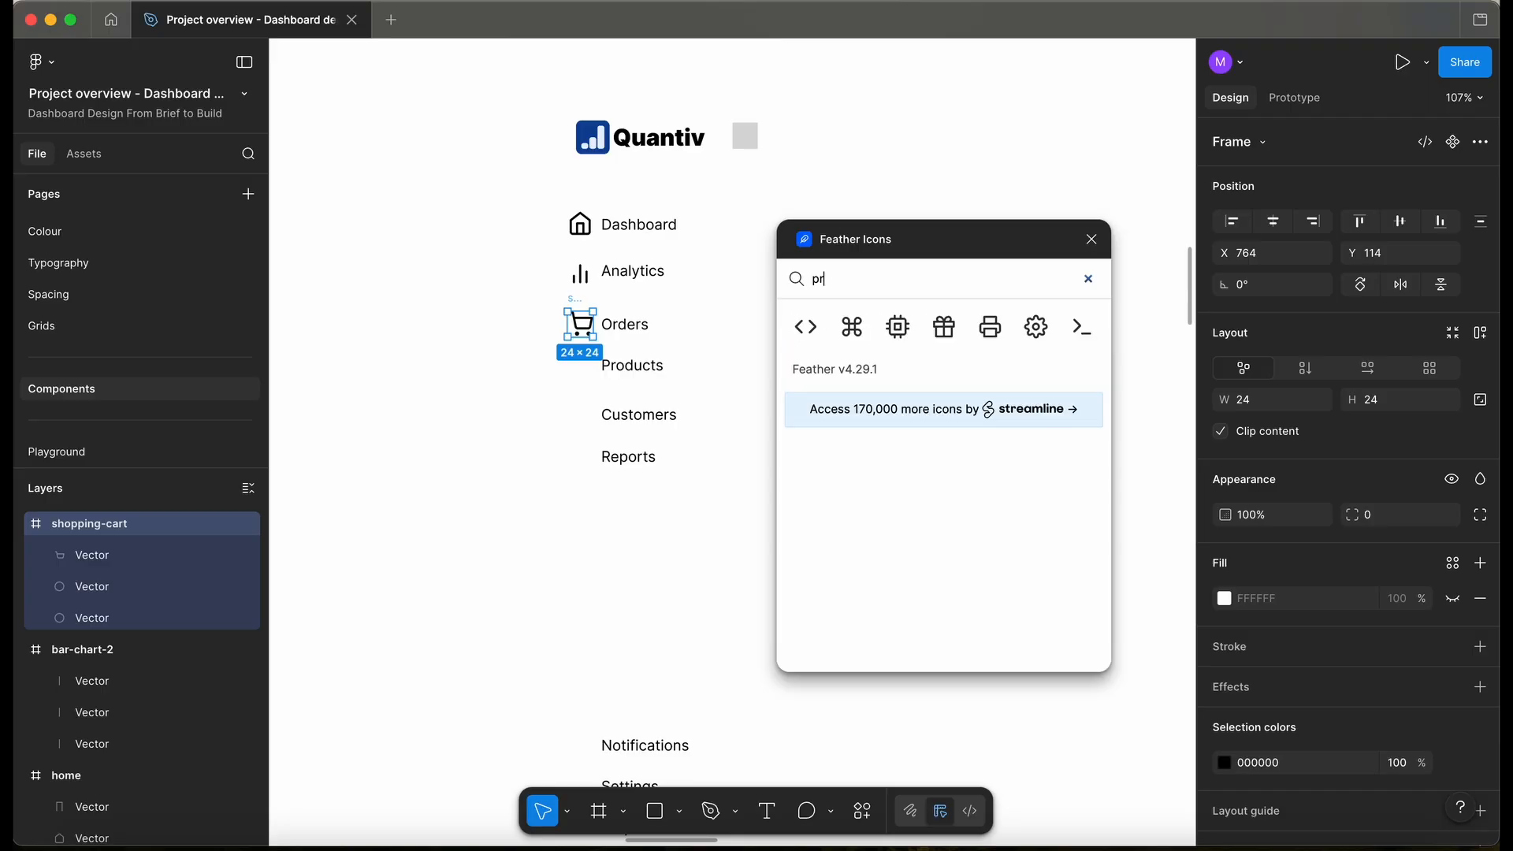
text(box)
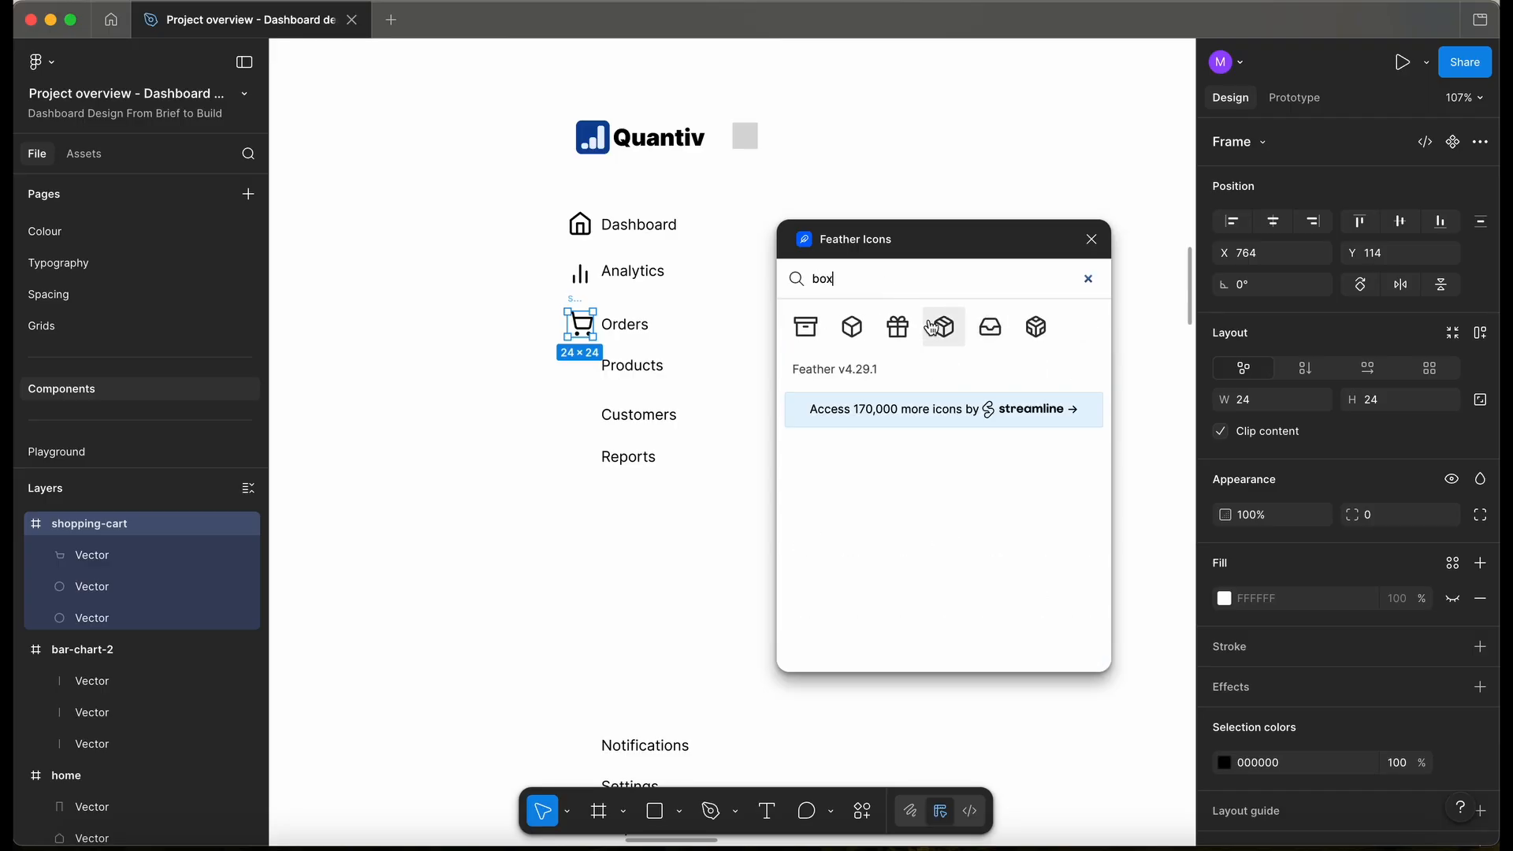
click(854, 330)
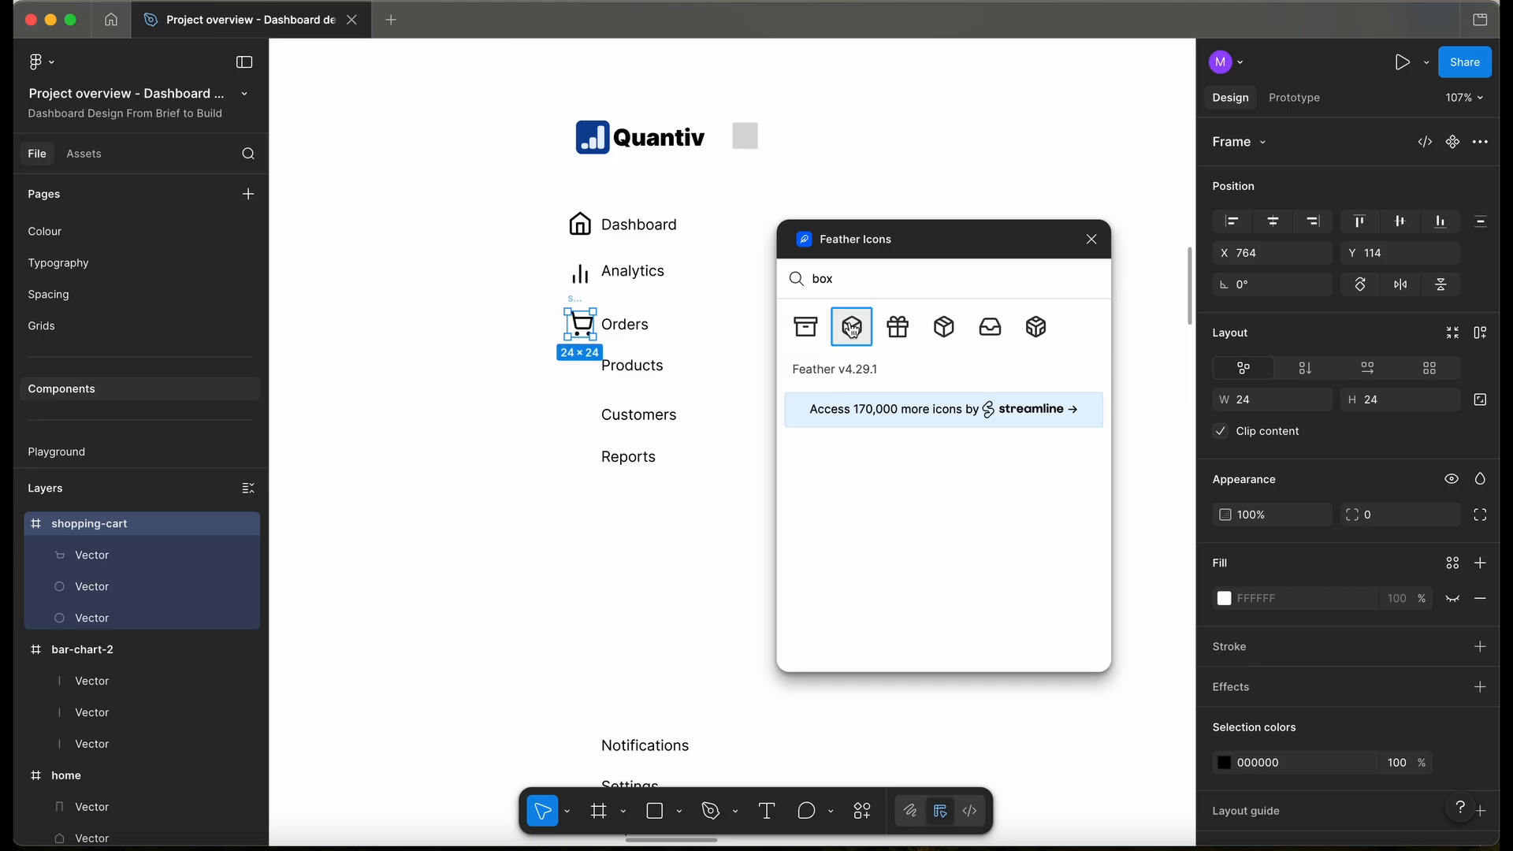
drag(745, 447, 576, 341)
- Place the users icon beside Customers and the file-text icon beside Reports
scroll(592, 445, up, 2)
double_click(836, 277)
text(user)
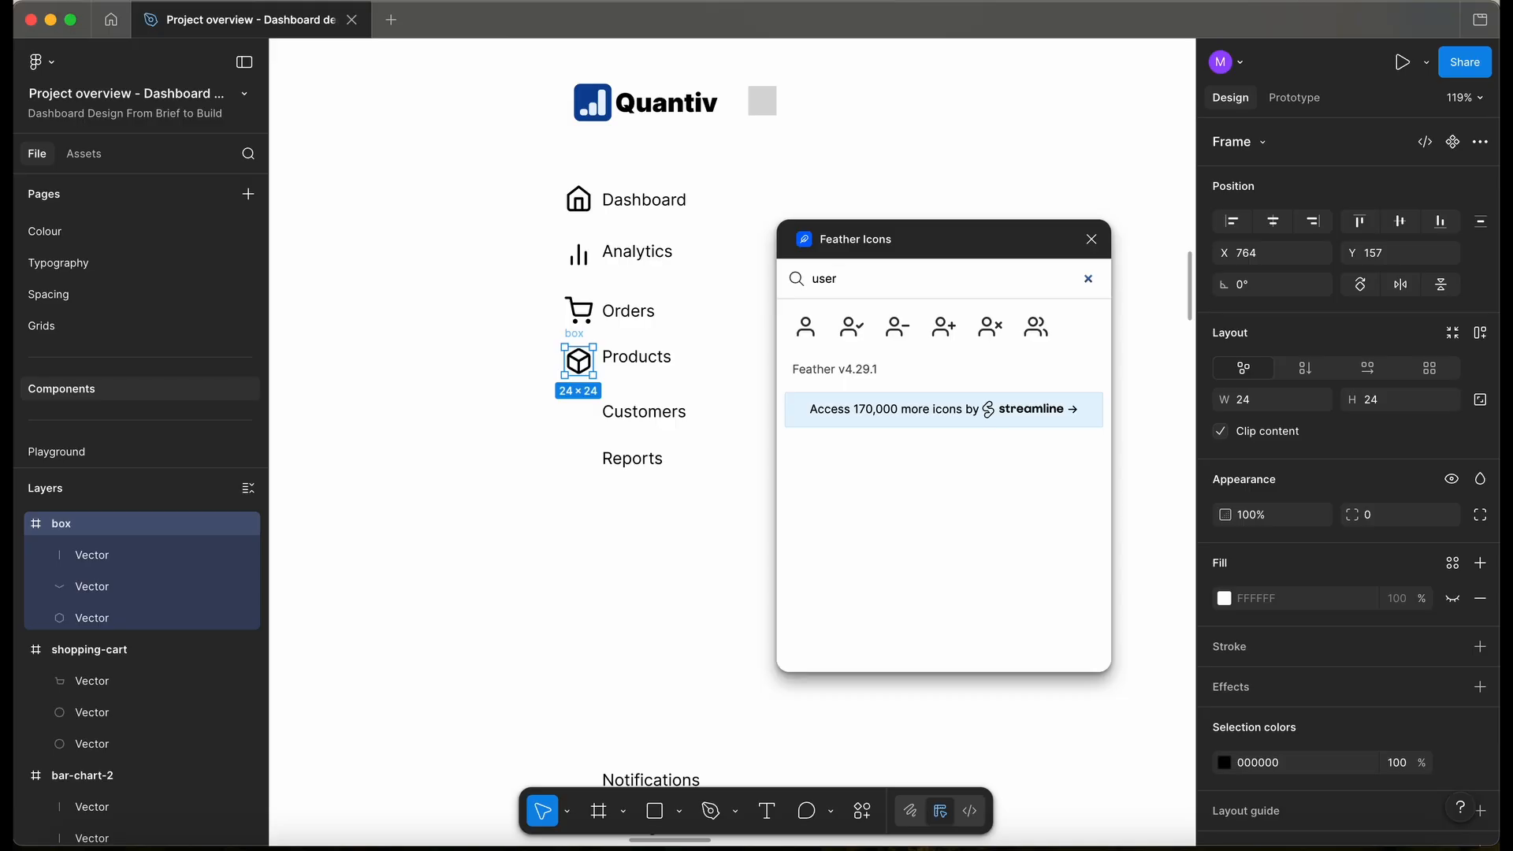
click(1045, 335)
drag(748, 438, 580, 385)
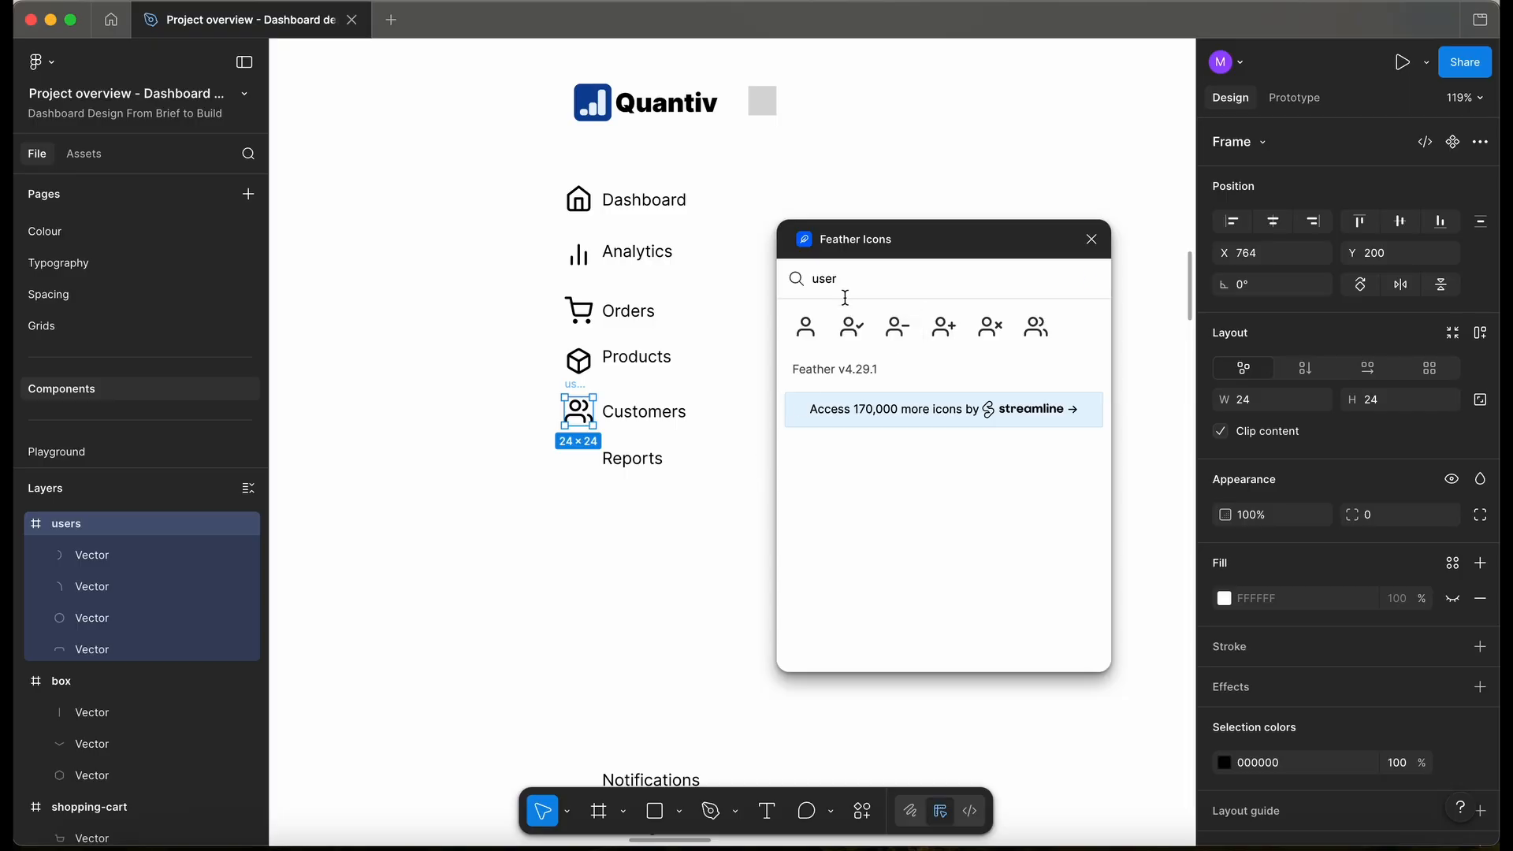
drag(851, 280, 735, 282)
text(report)
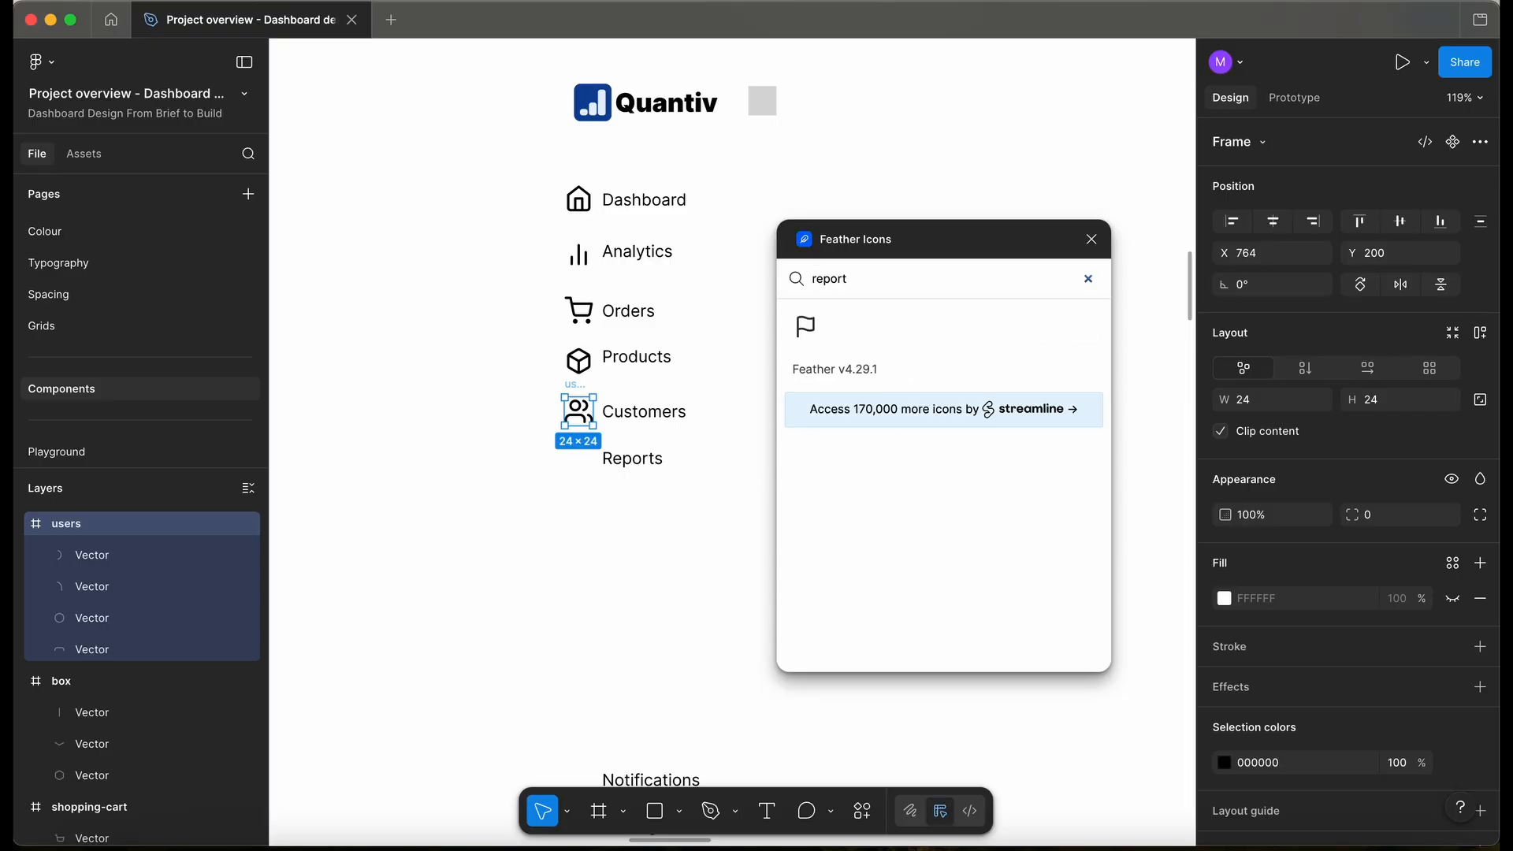
drag(871, 278, 718, 284)
text(file)
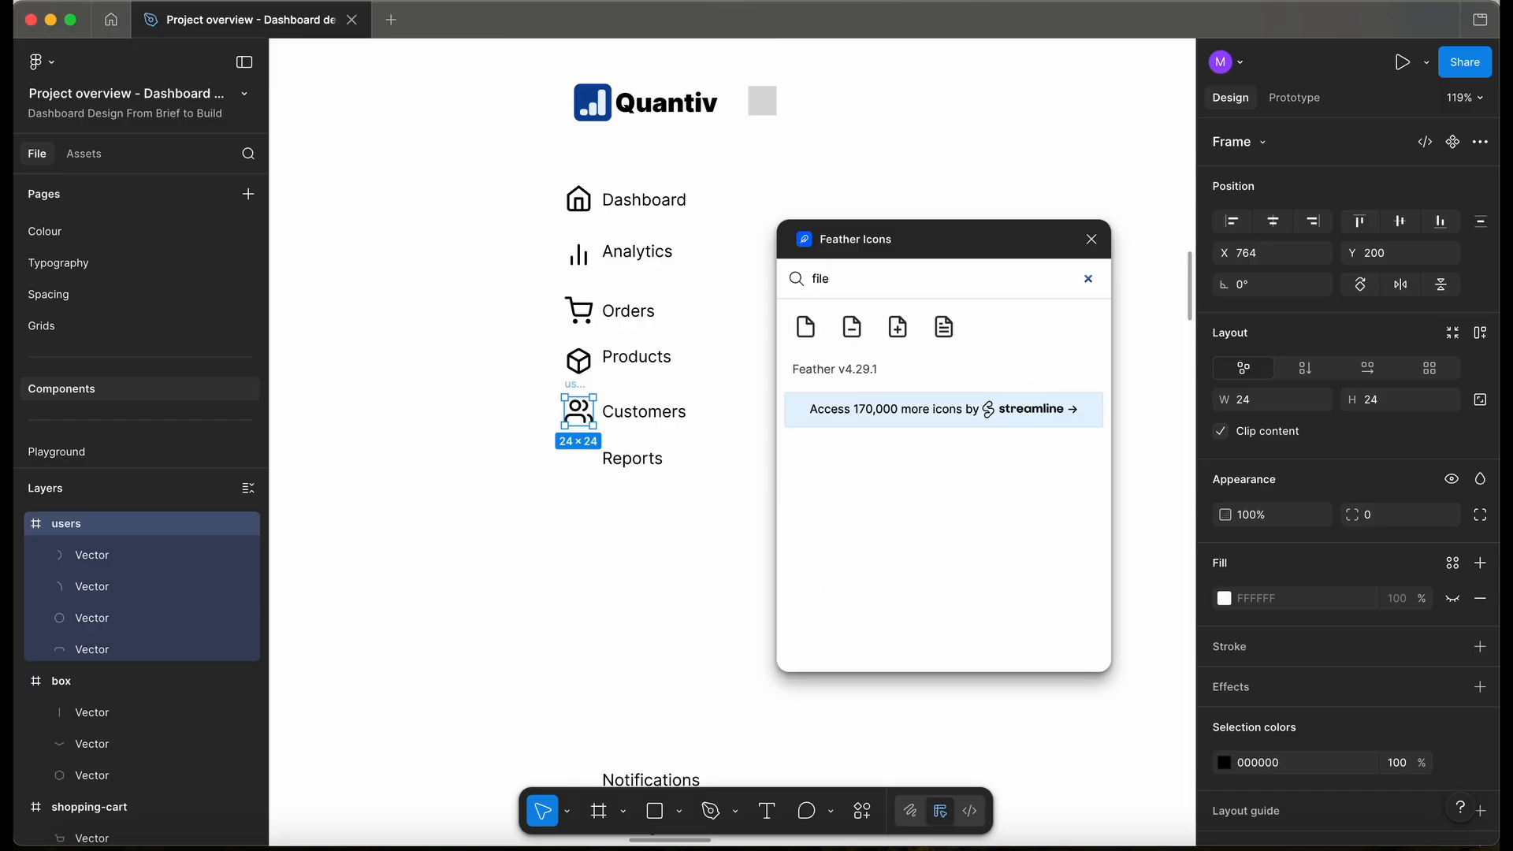
click(944, 327)
drag(725, 440, 579, 416)
click(618, 550)
- Place the bell icon beside Notifications
scroll(621, 552, down, 3)
scroll(621, 551, down, 3)
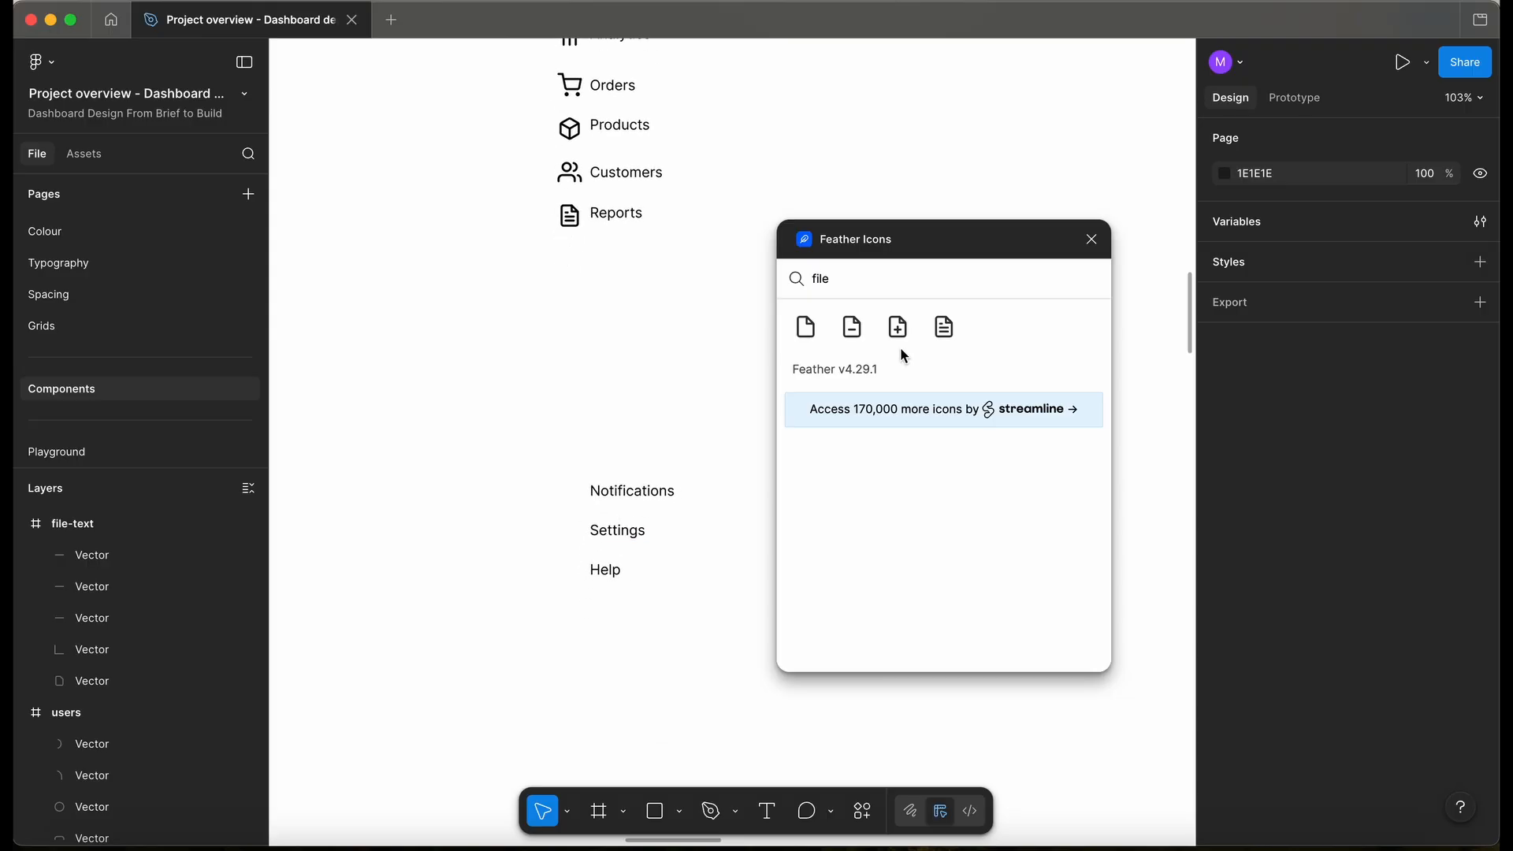
drag(837, 279, 810, 282)
text(bell)
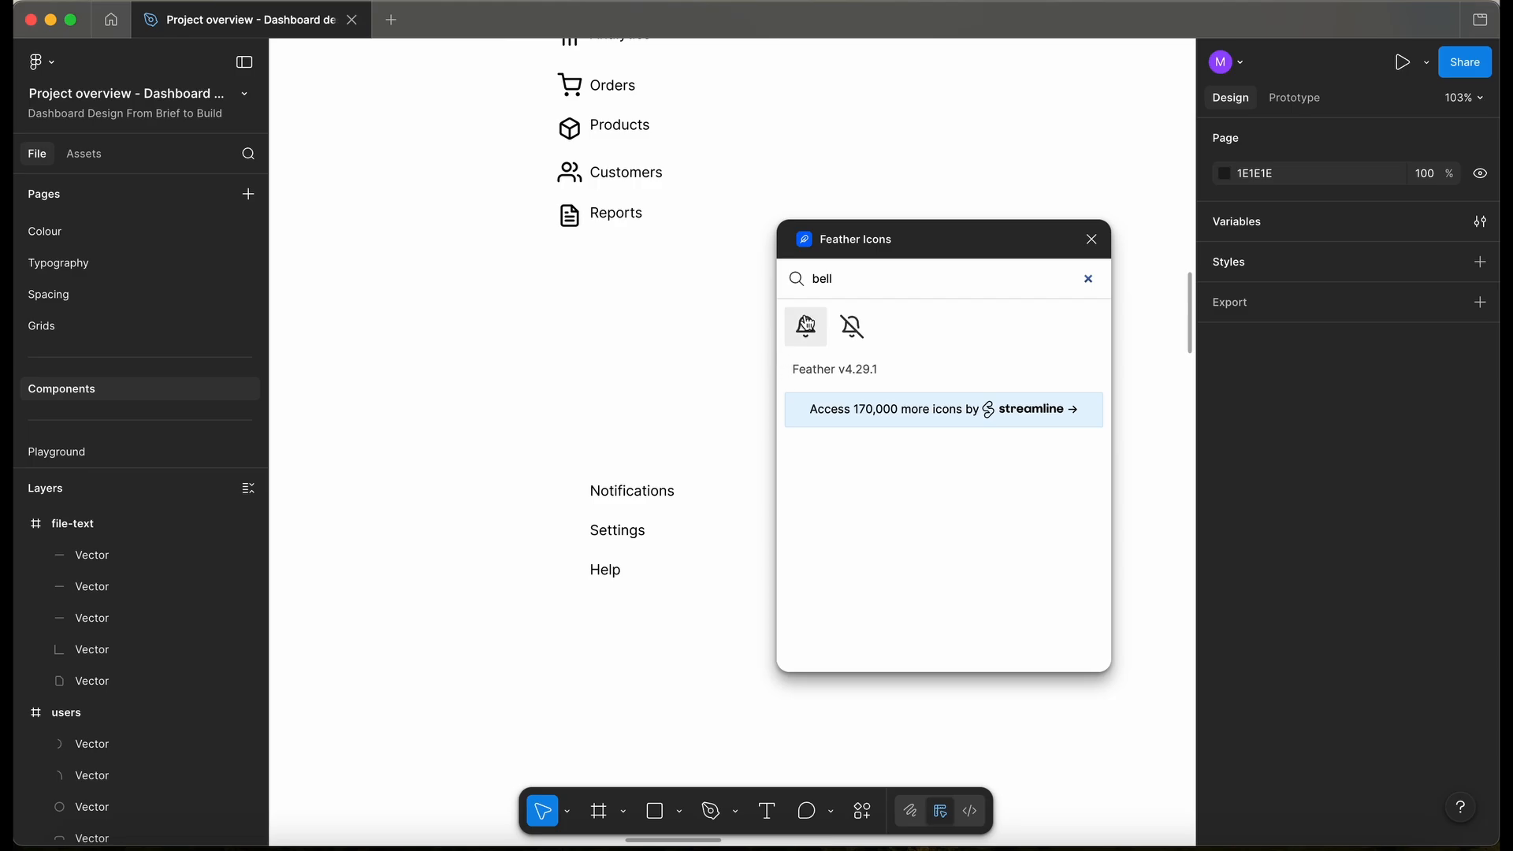
click(804, 327)
drag(742, 430, 568, 470)
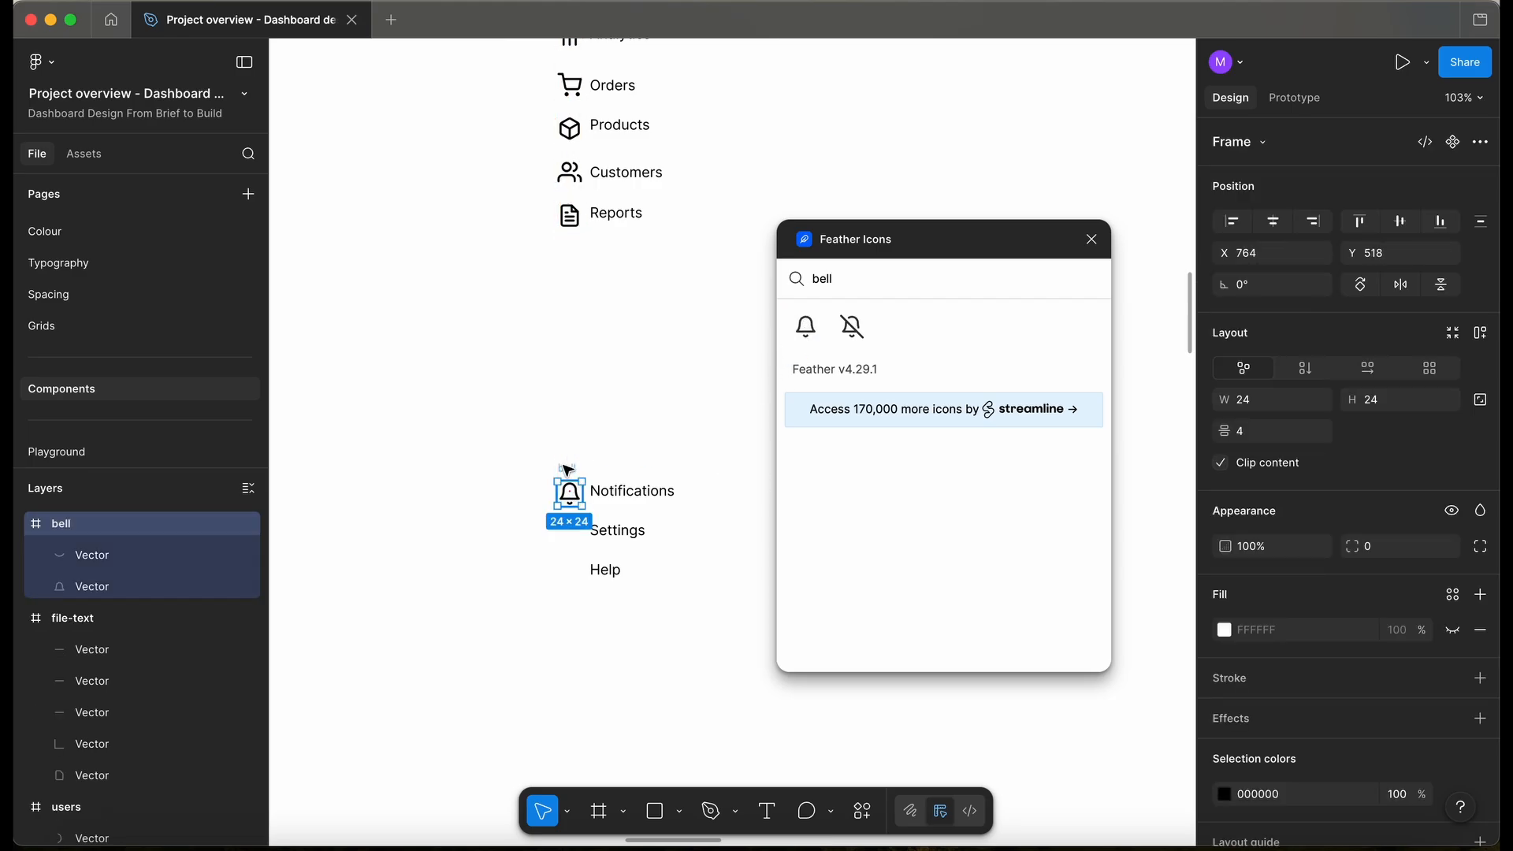
- Place the settings gear beside Settings and the help-circle icon beside Help
scroll(568, 471, down, 2)
double_click(828, 279)
text(sett)
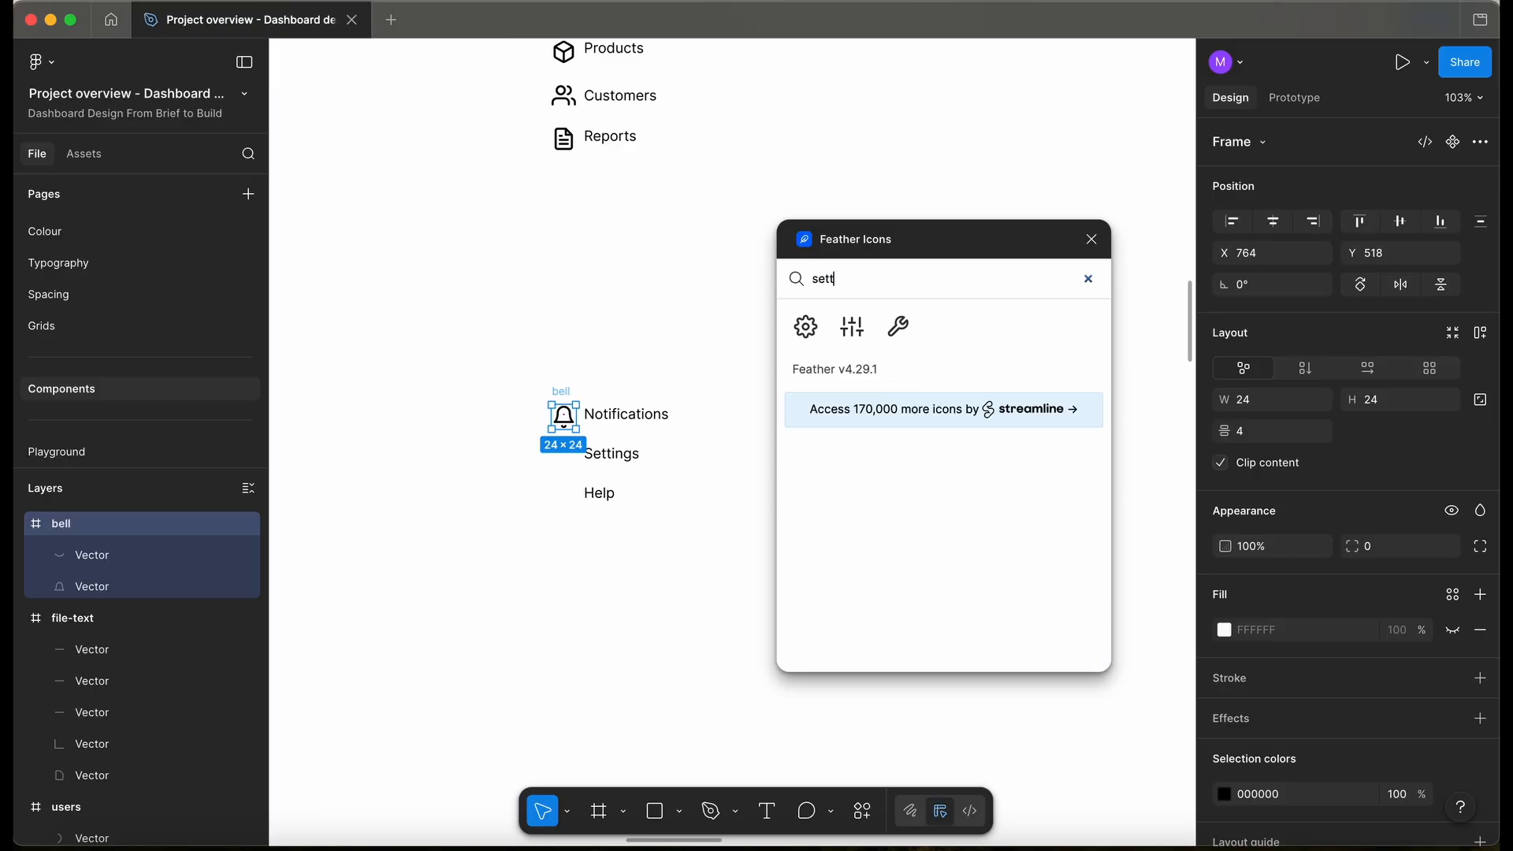
click(805, 326)
drag(731, 430, 567, 432)
double_click(842, 279)
text(help)
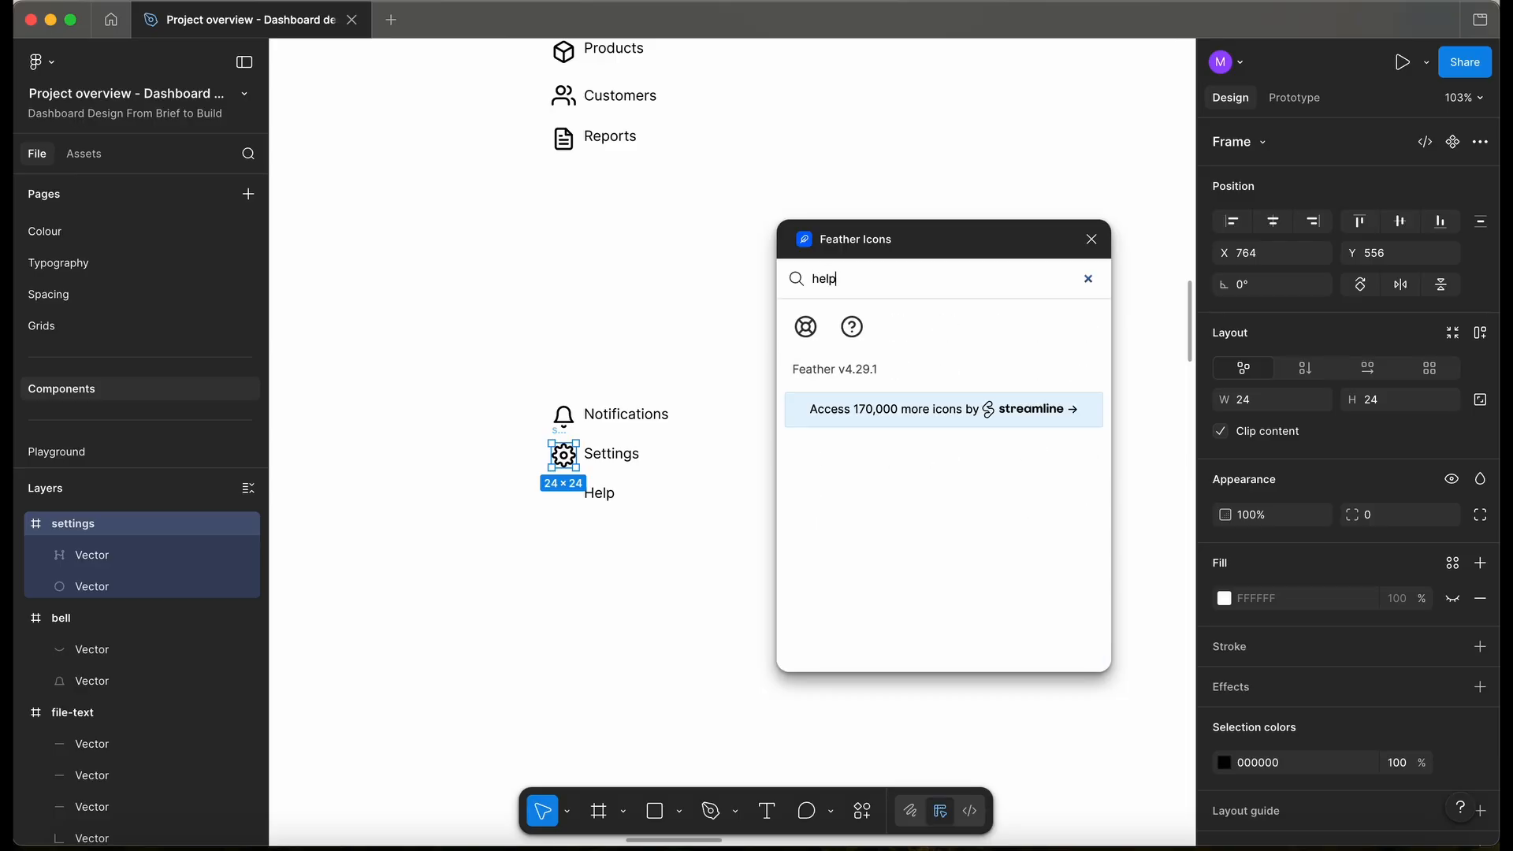
click(852, 330)
drag(740, 443, 562, 477)
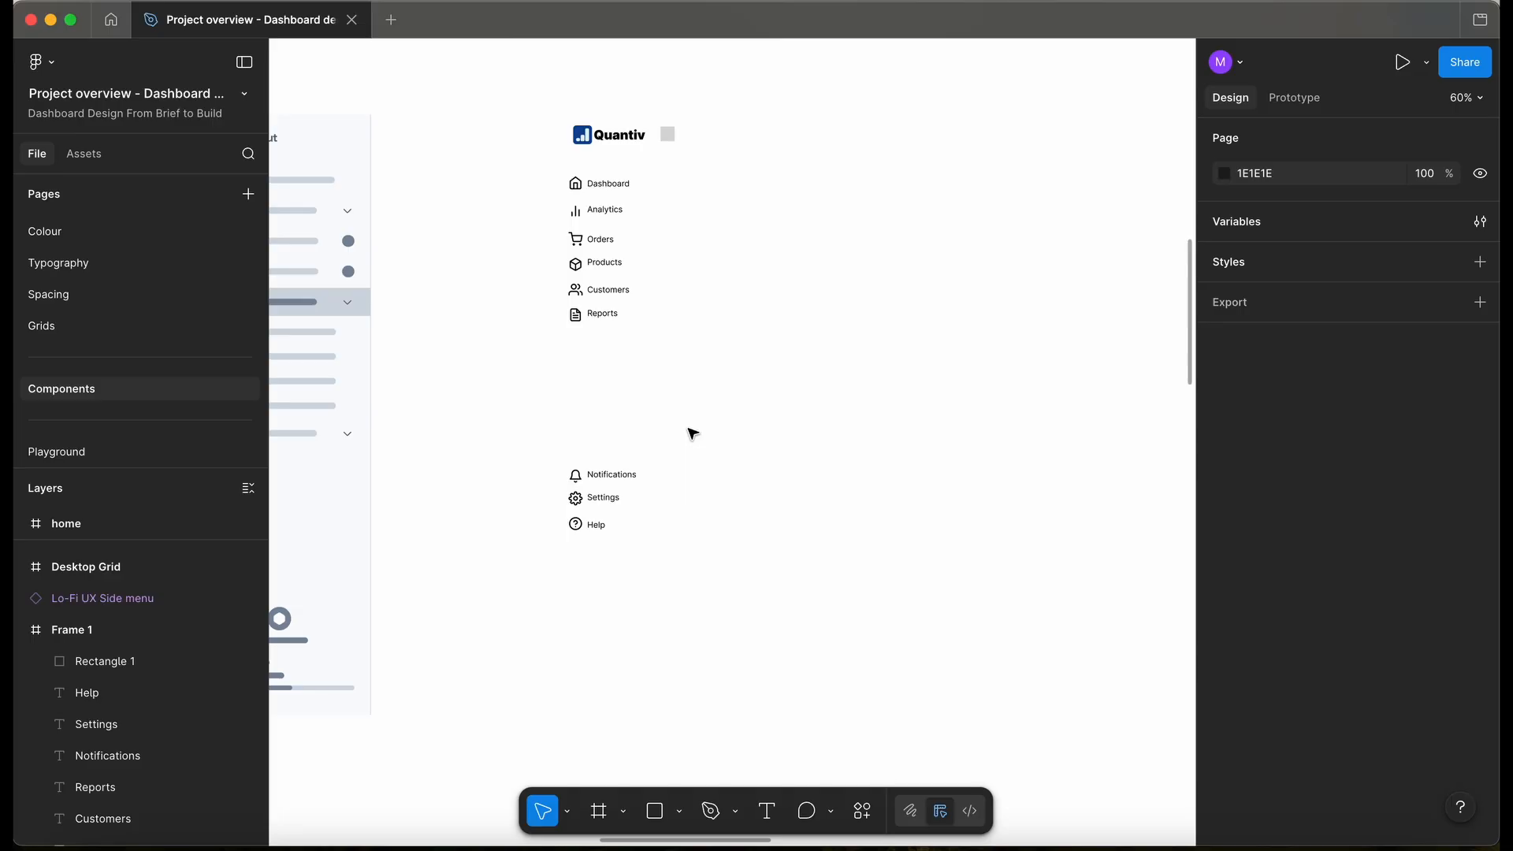
- Reopen Feather Icons and insert chevrons-left and chevrons-right icons from a 'che' search
scroll(529, 160, up, 3)
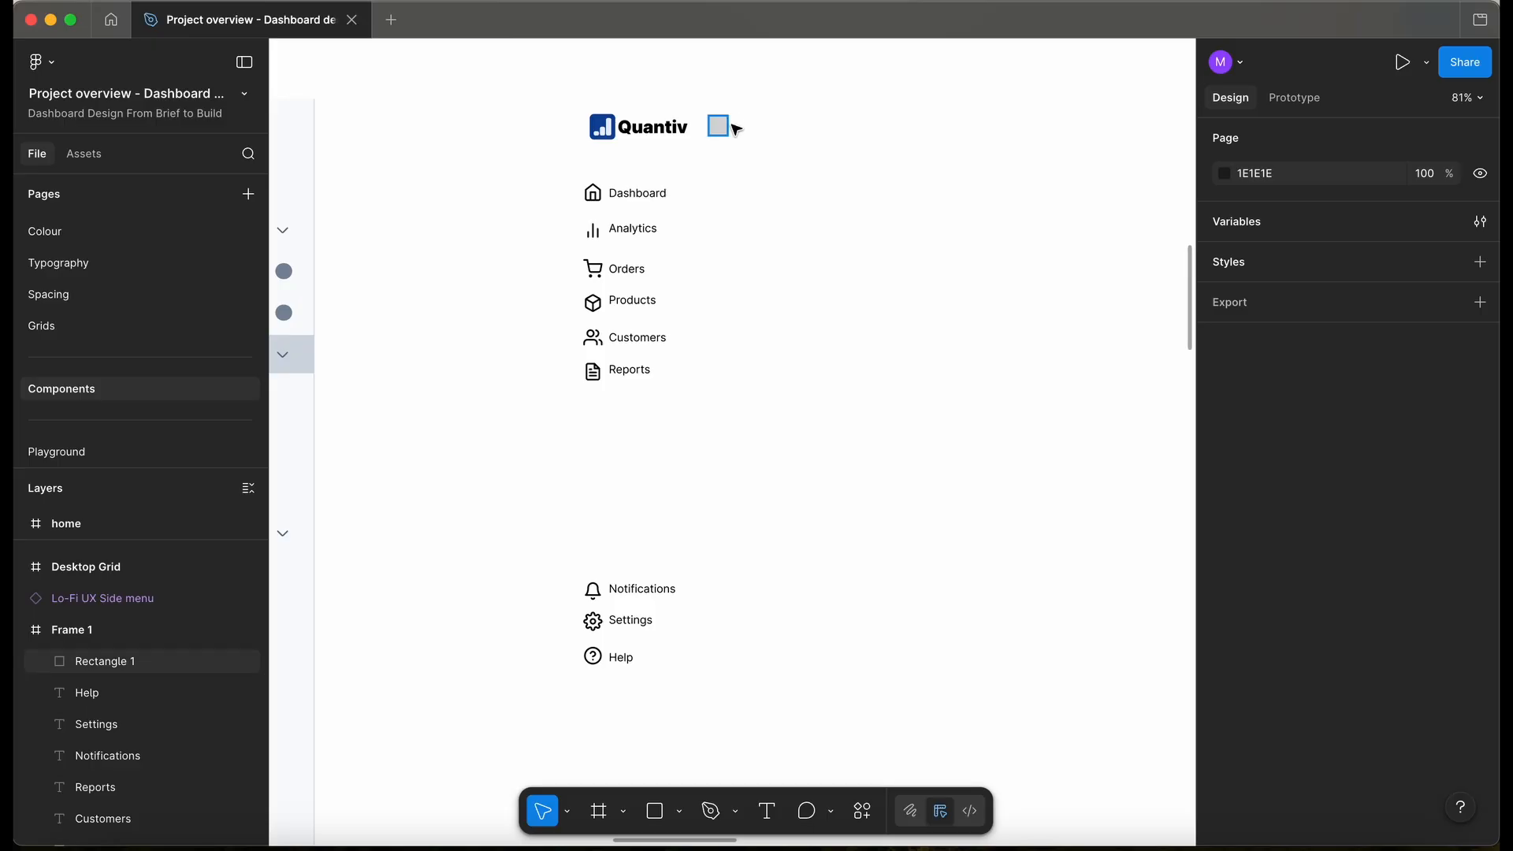
click(862, 811)
click(622, 549)
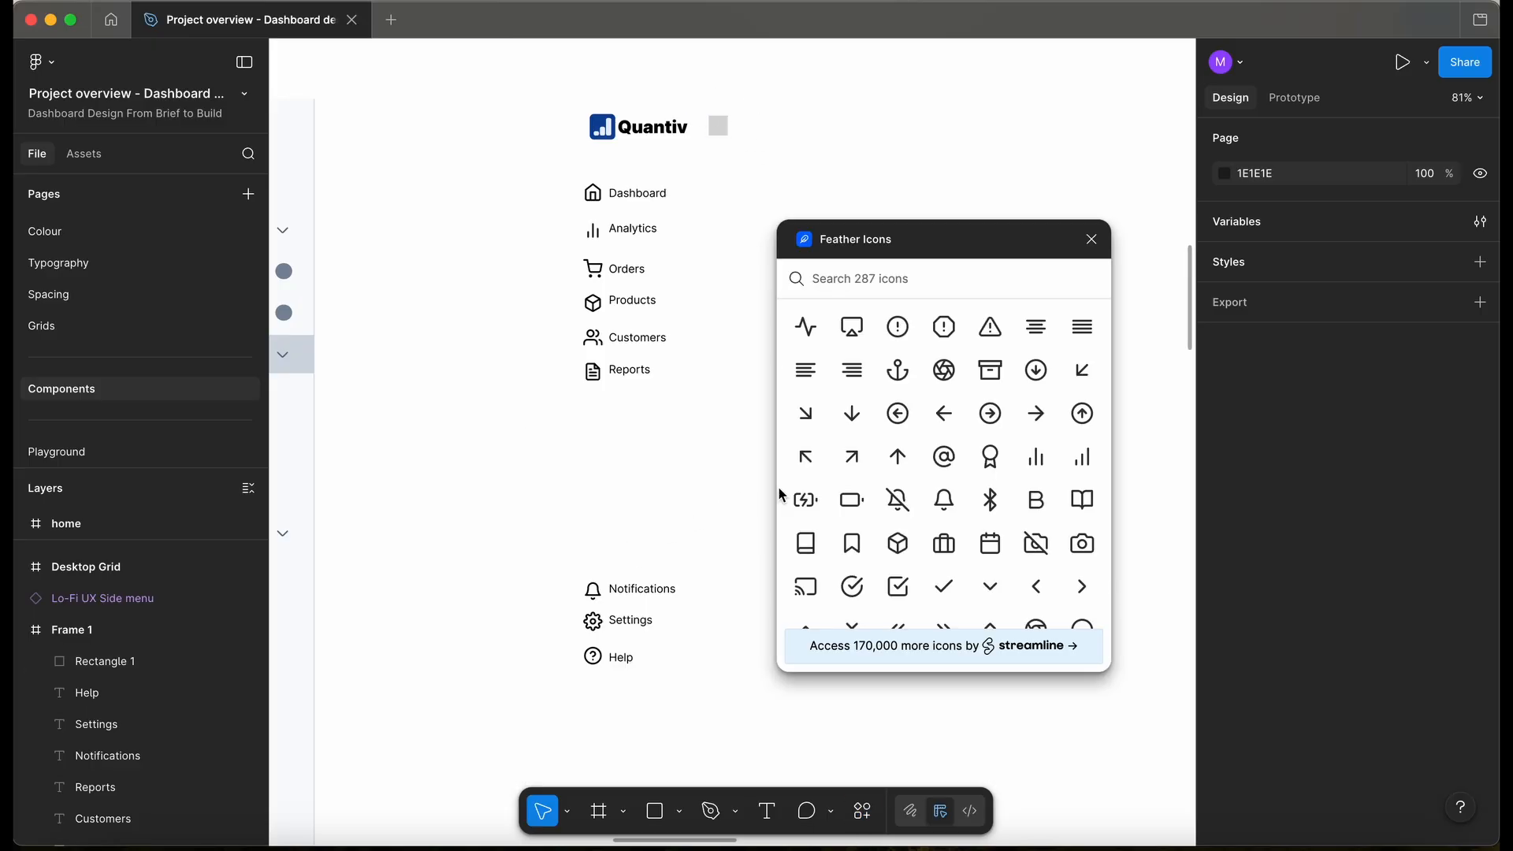
text(arr)
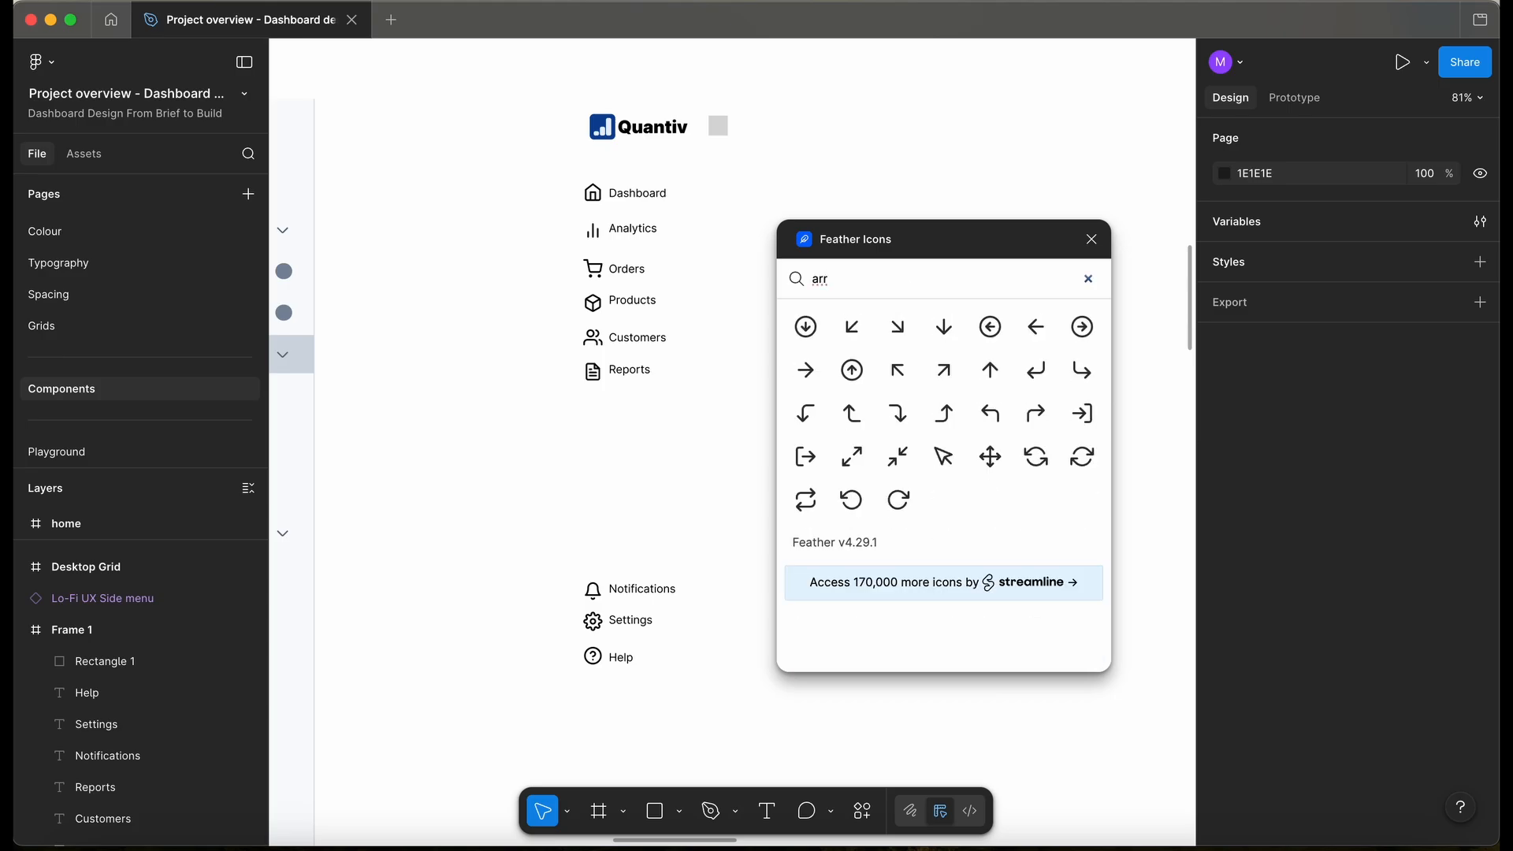
key(BackSpace)
key(BackSpace)
key(BackSpace)
text(che)
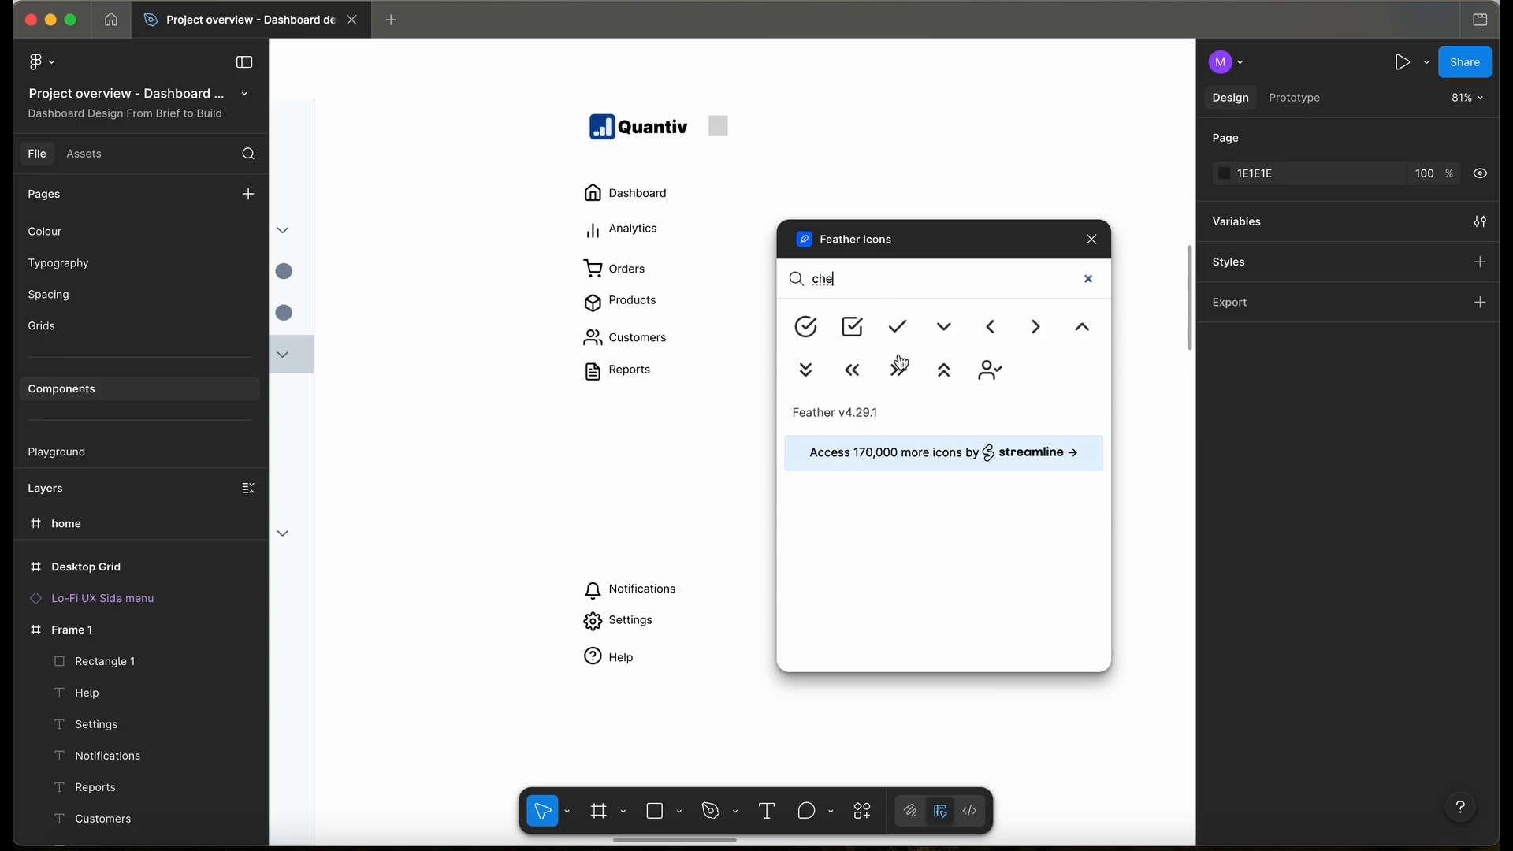
click(860, 377)
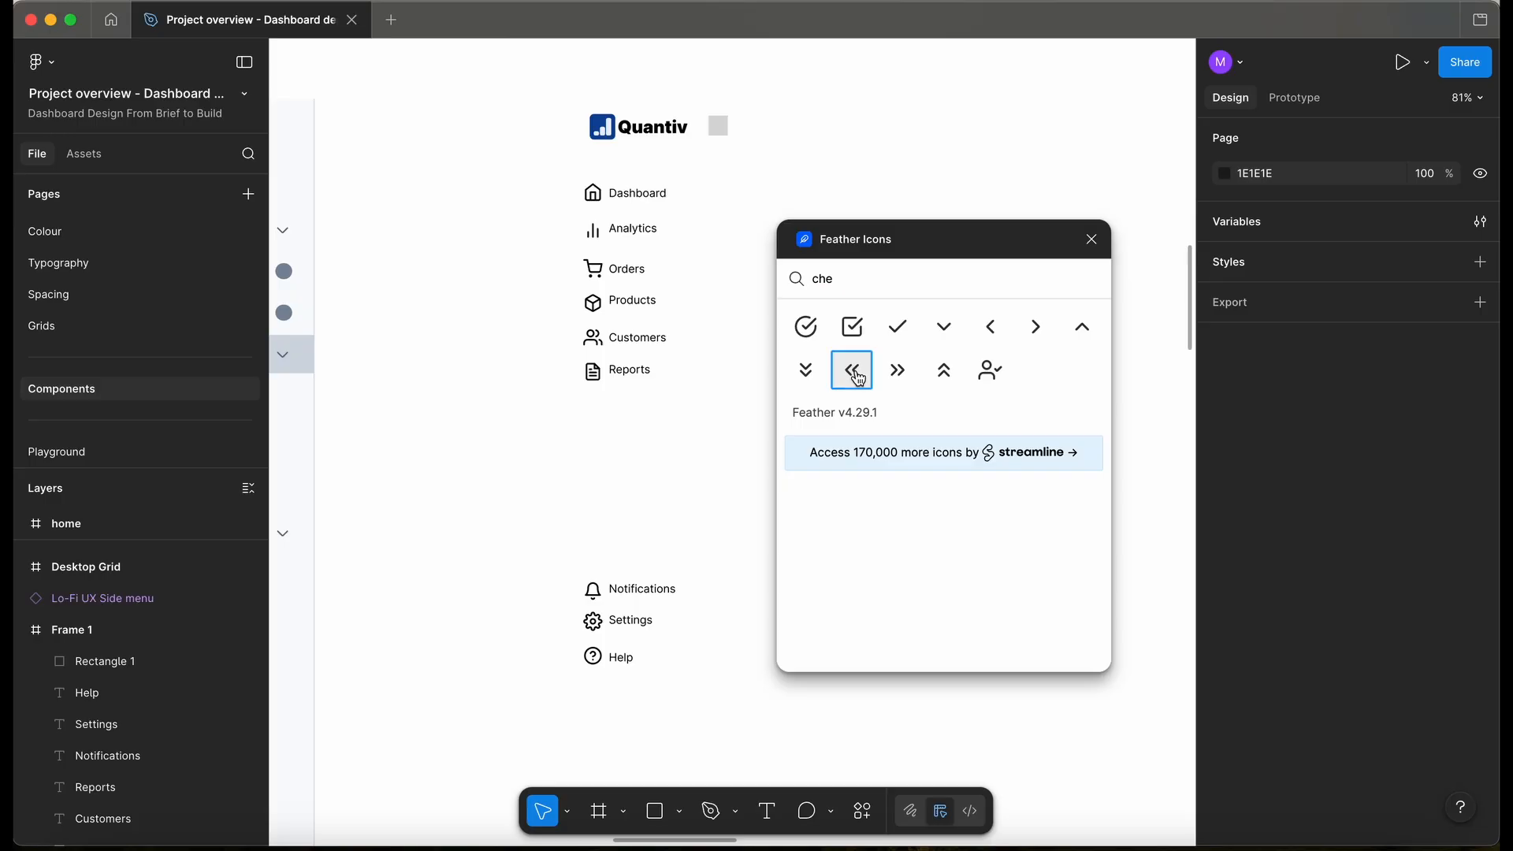
click(905, 384)
- Close the plugin and move chevrons-left beside the Quantiv logo, chevrons-right above it
drag(742, 452, 736, 365)
scroll(736, 365, right, 4)
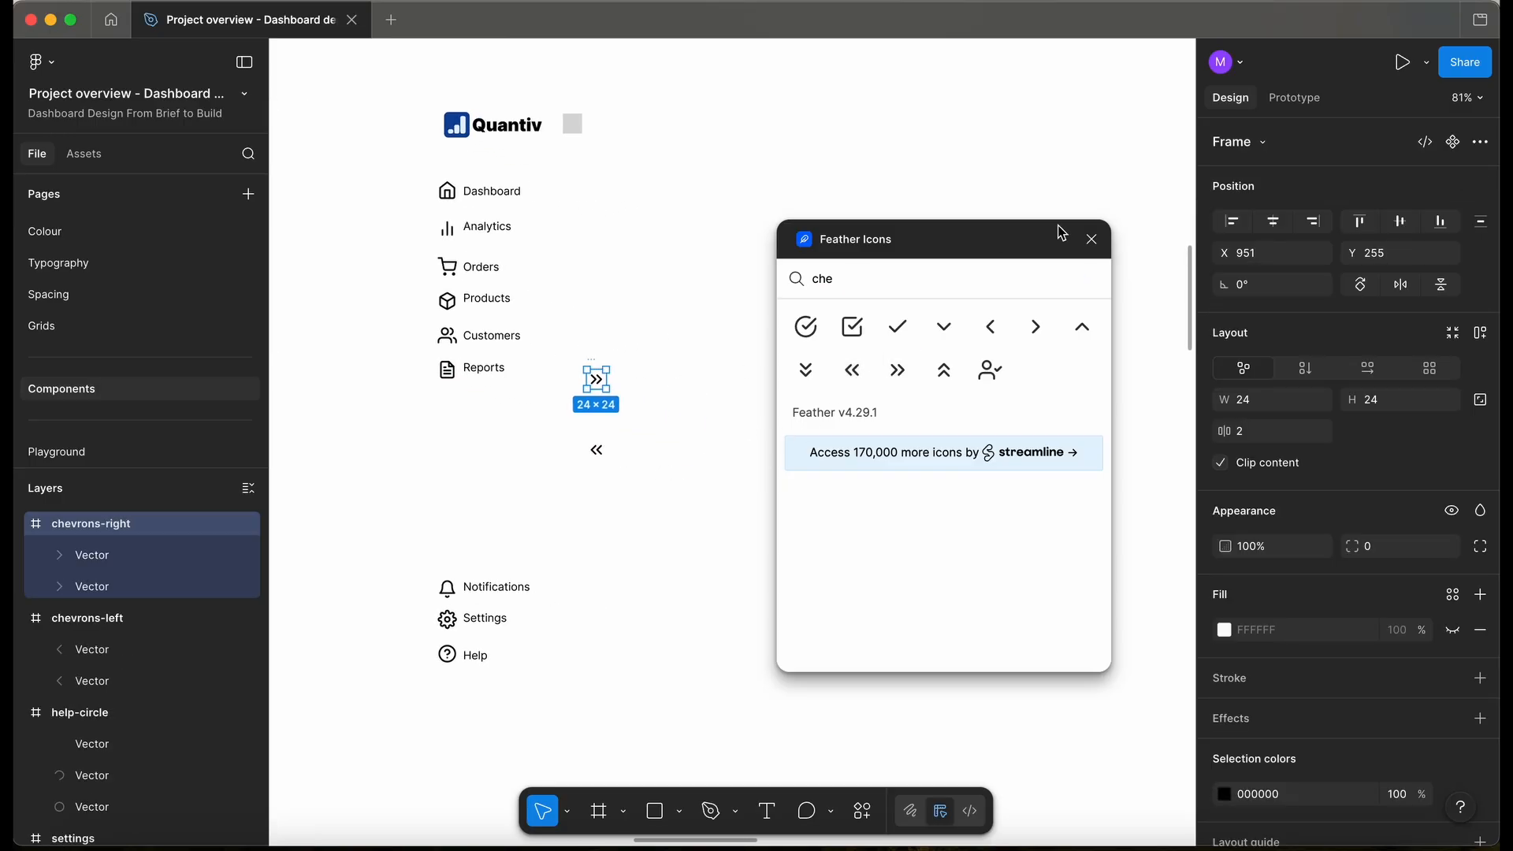
click(1091, 246)
drag(596, 450, 571, 118)
scroll(571, 118, up, 3)
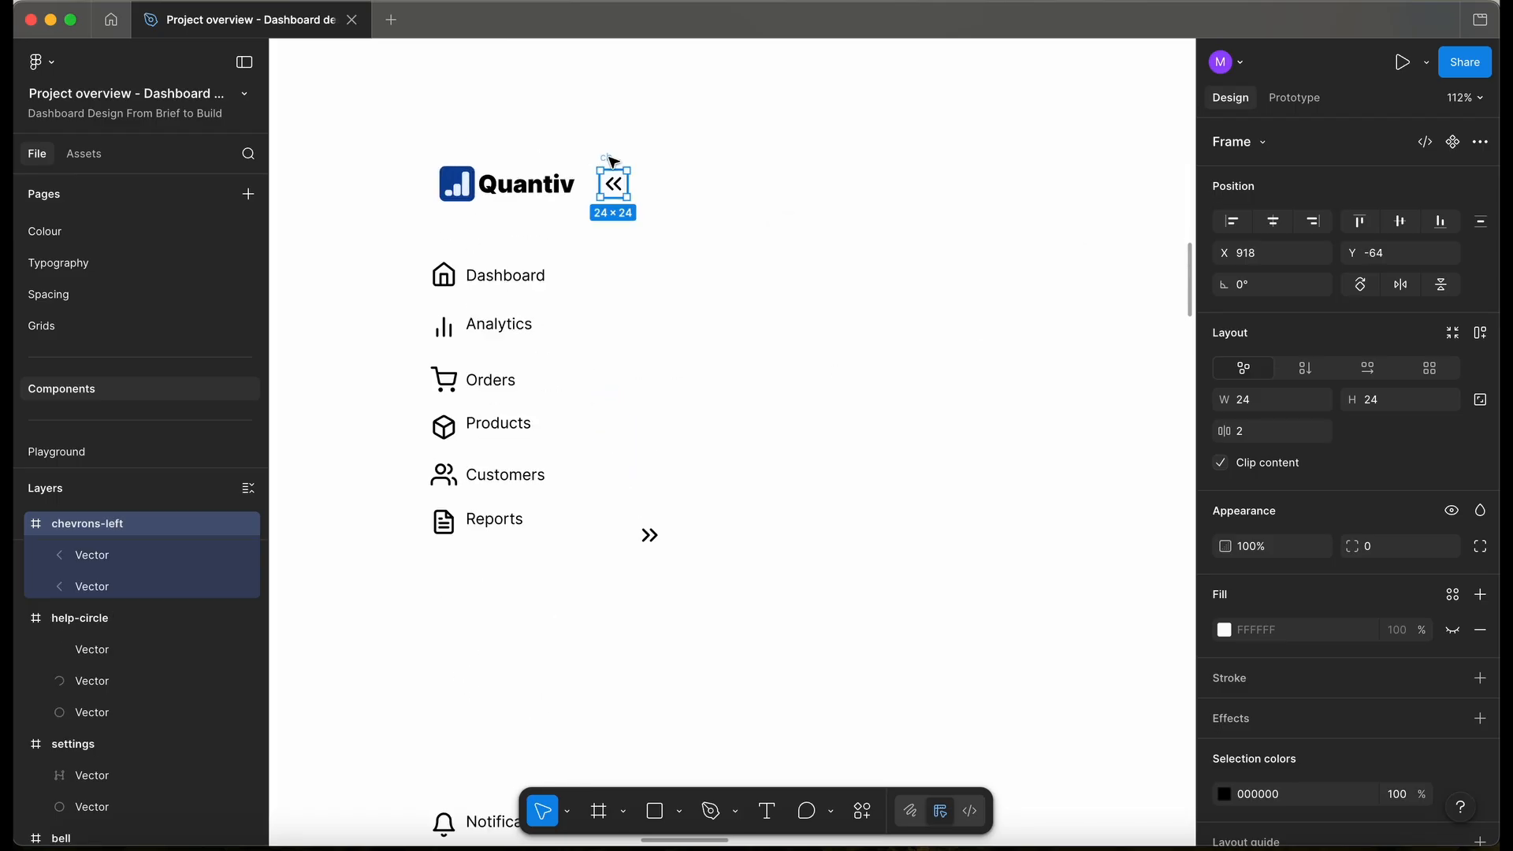
drag(644, 518, 505, 88)
scroll(505, 85, down, 3)
scroll(508, 87, up, 3)
drag(491, 173, 565, 120)
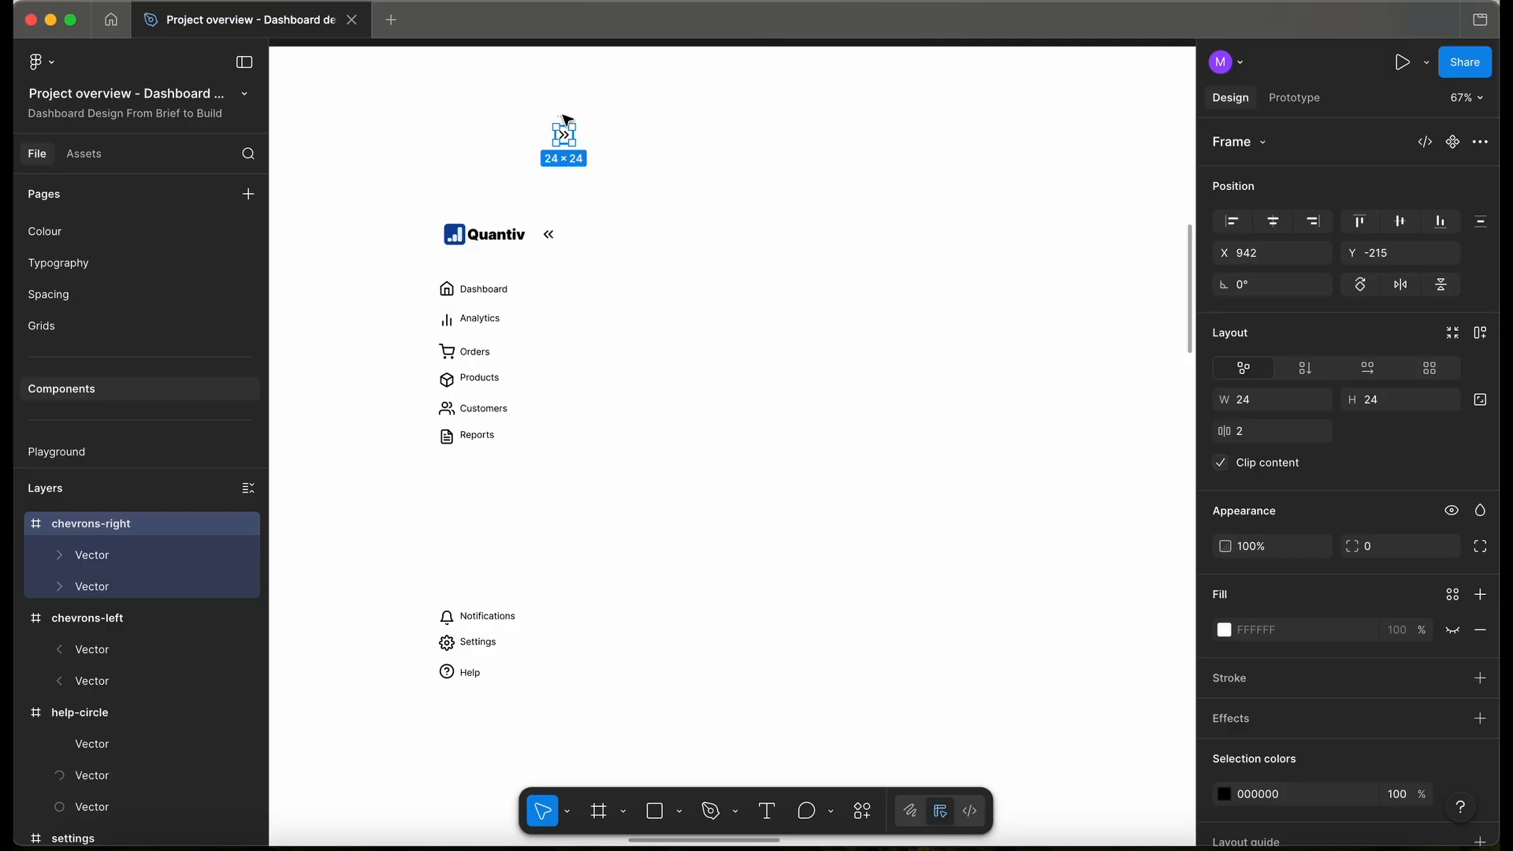
- Add an 'Expand' text label above the chevron icon
key(t)
scroll(555, 98, left, 1)
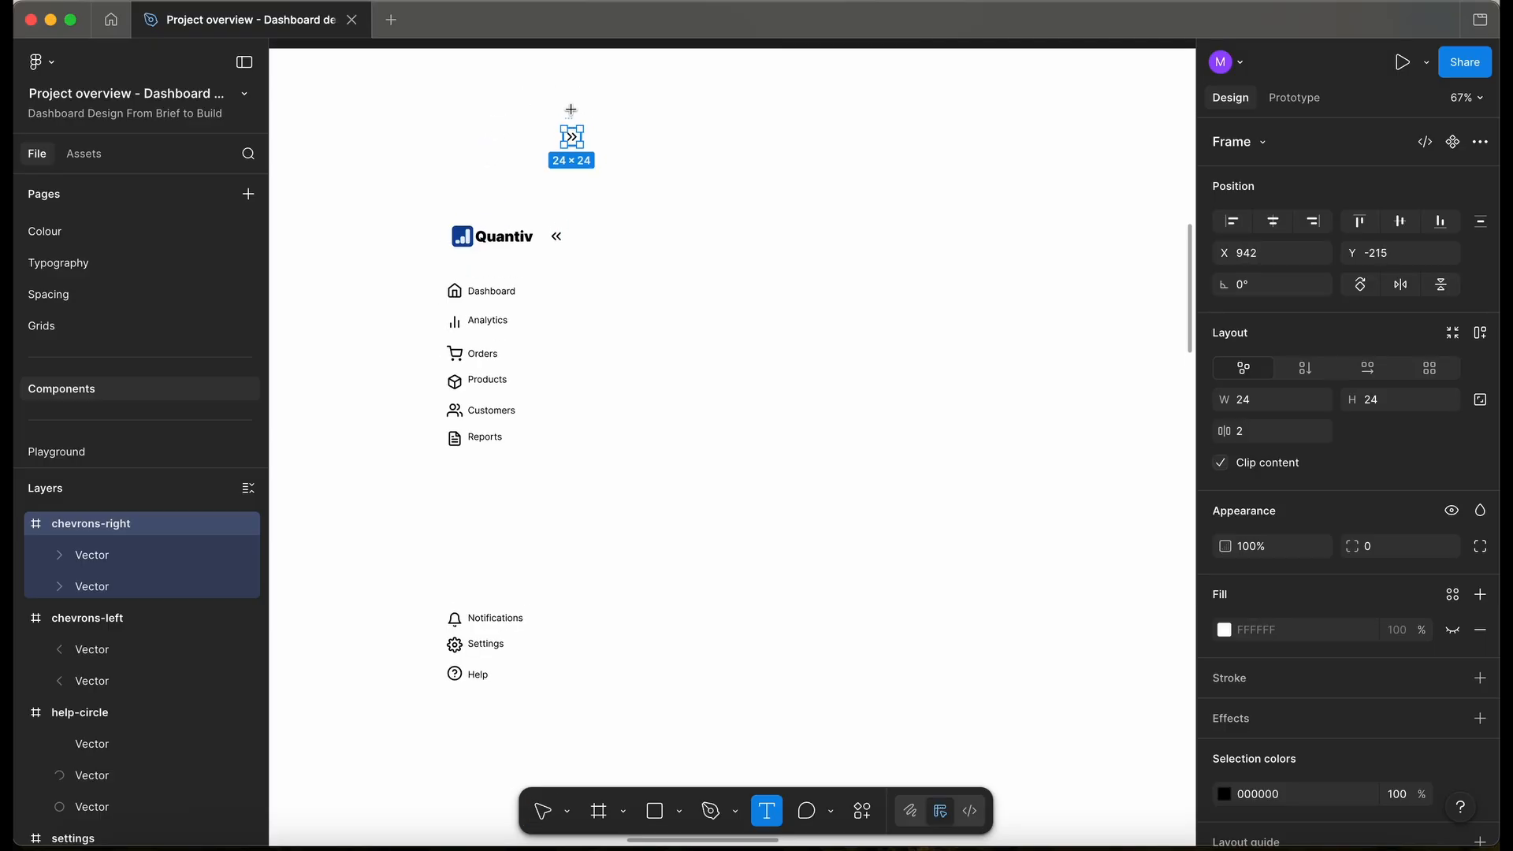
click(572, 110)
text(Expand icon)
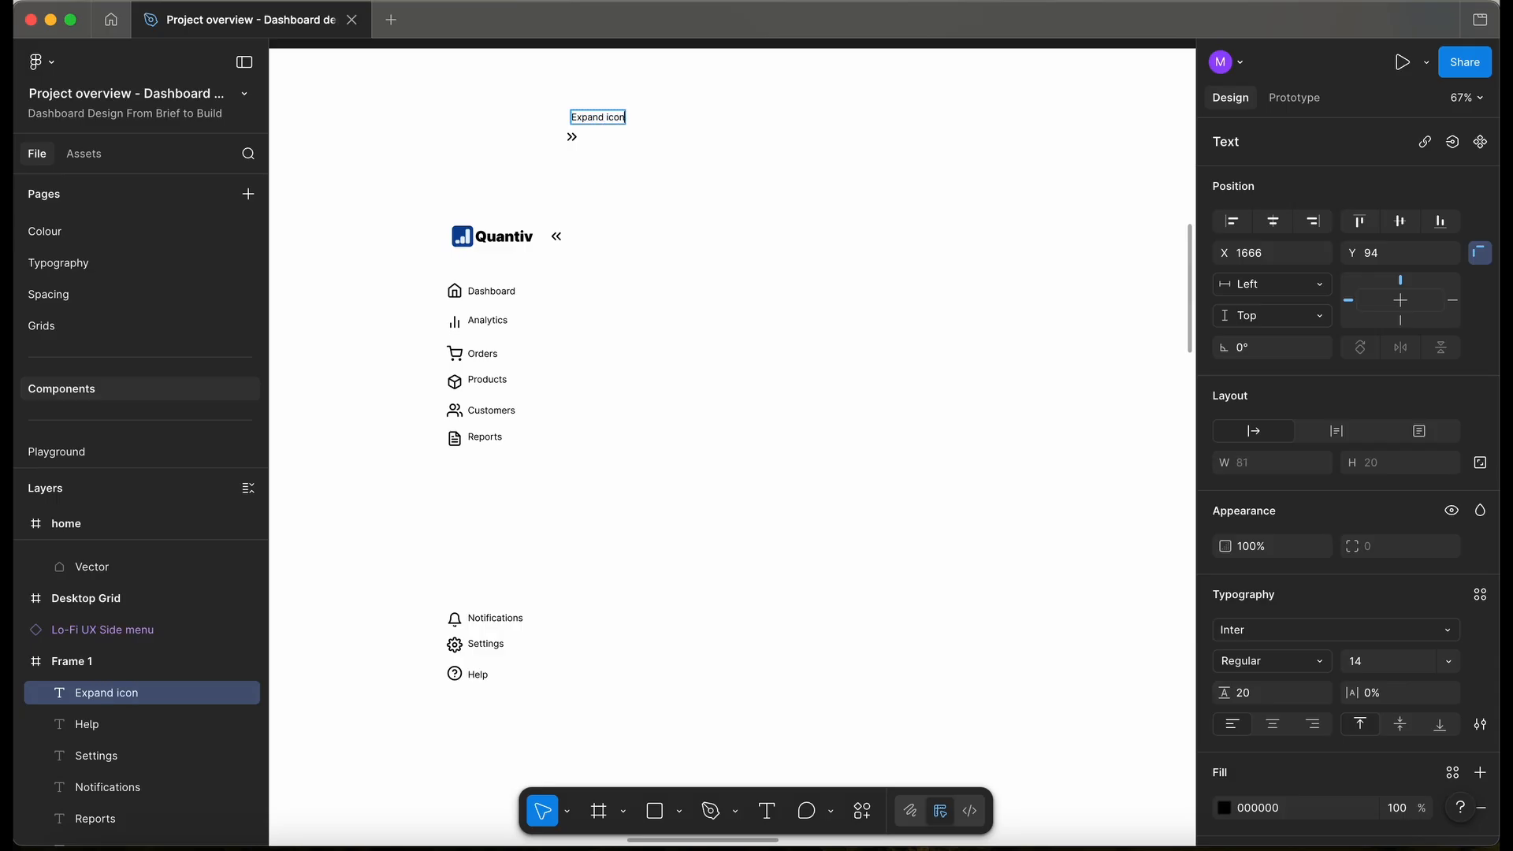
key(Escape)
key(Escape)
- Resize Frame 1 to about 2036 × 1526 by dragging its edges
scroll(642, 196, down, 10)
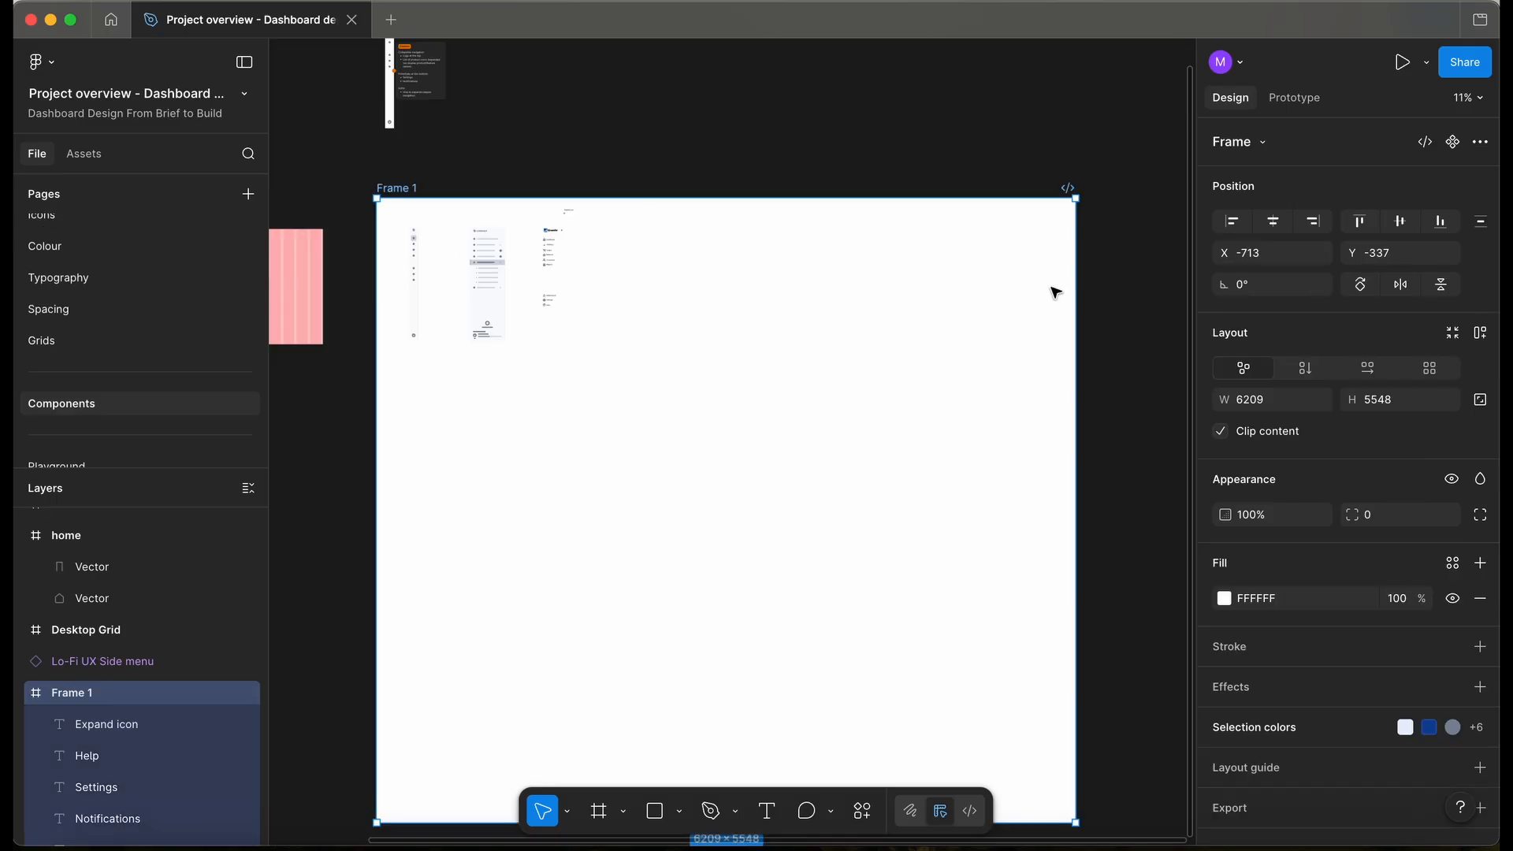
drag(1074, 277, 605, 296)
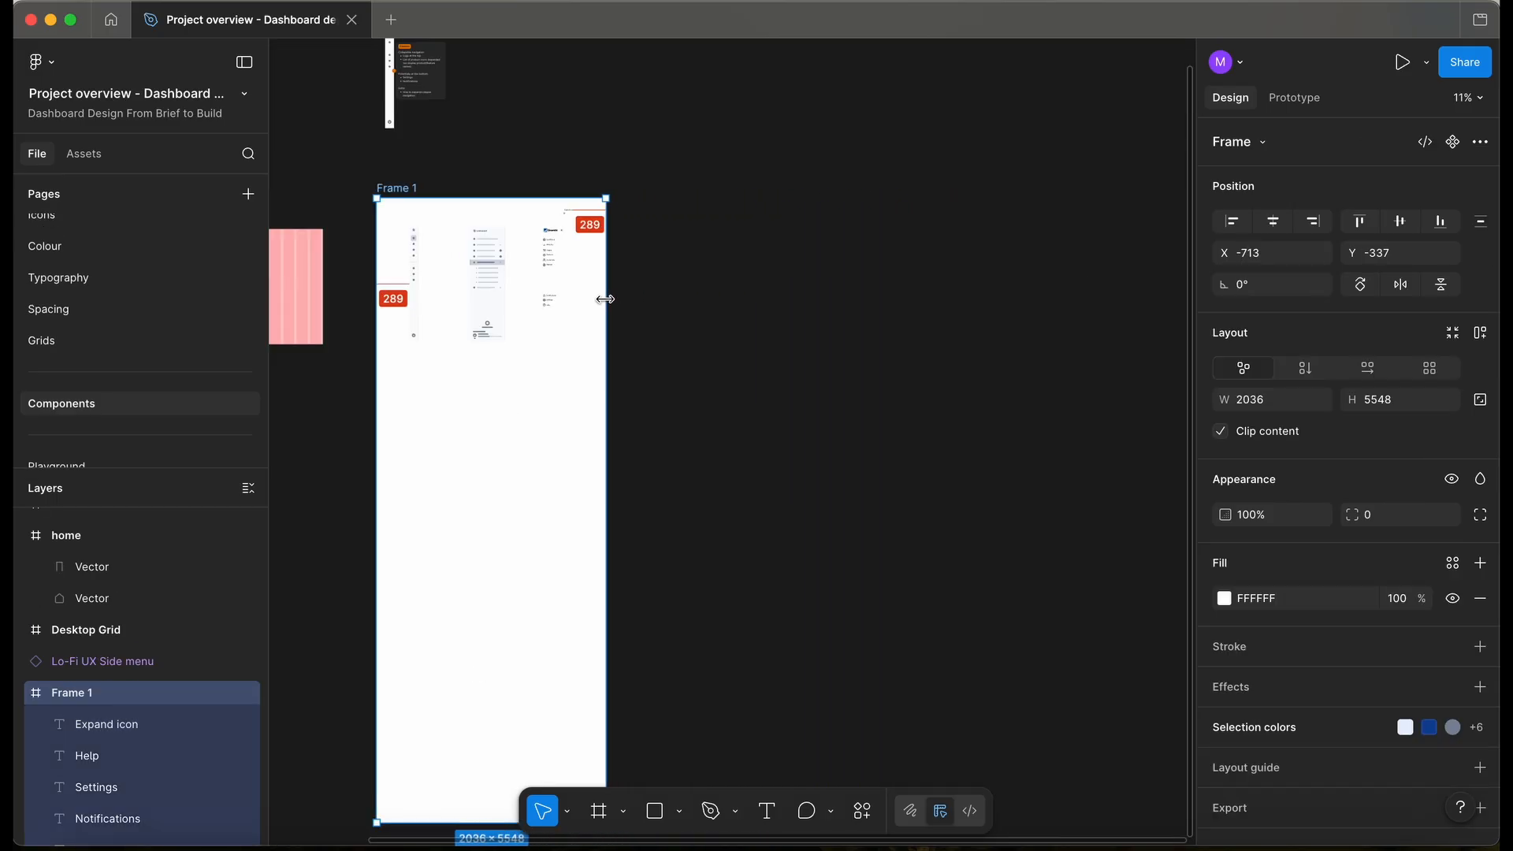
drag(426, 822, 424, 376)
scroll(465, 233, up, 1)
scroll(465, 232, up, 3)
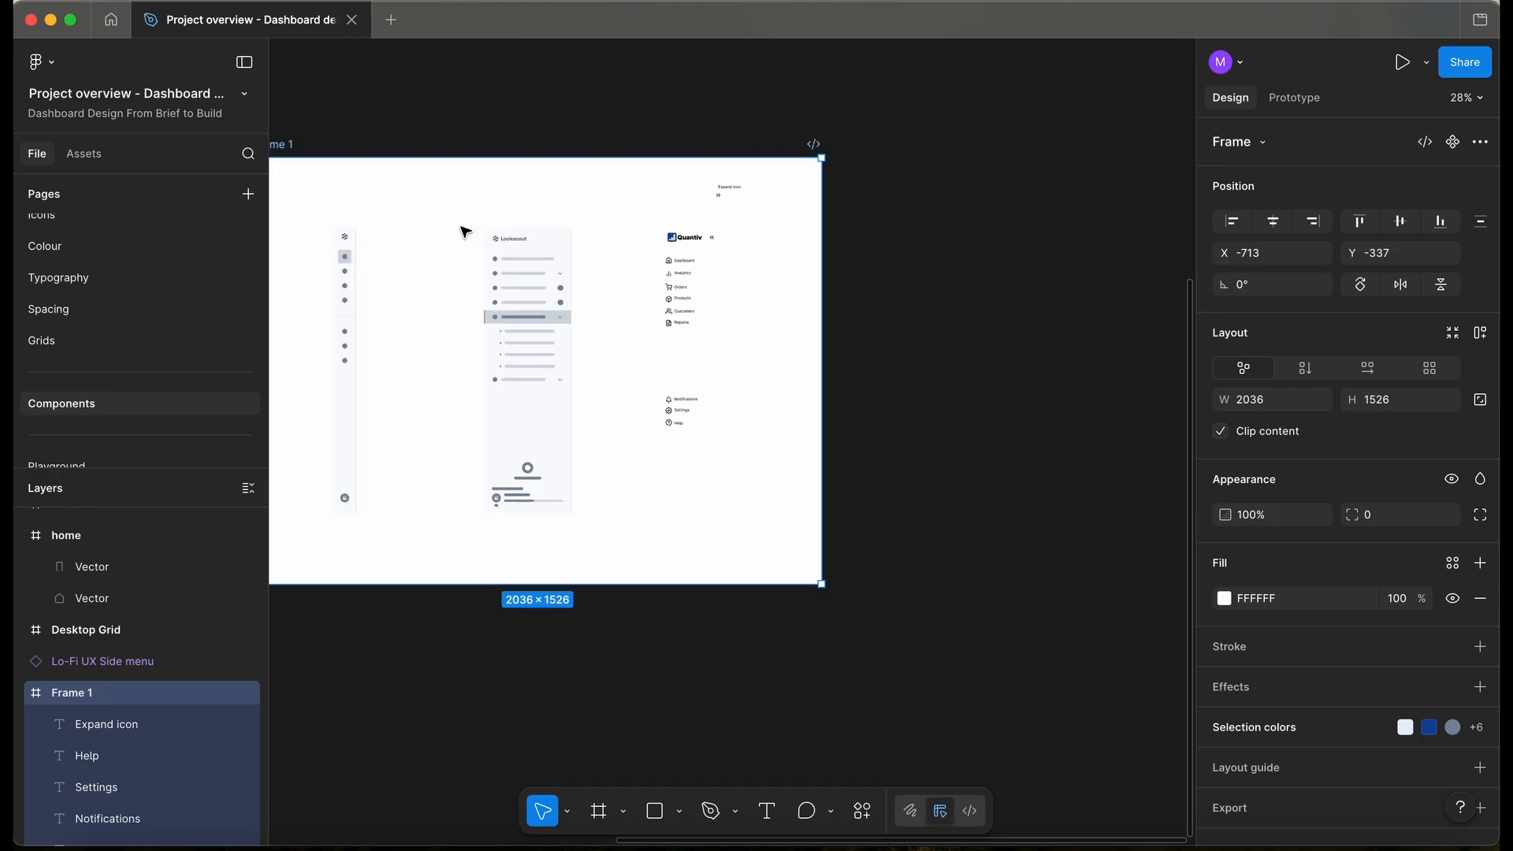
scroll(880, 237, right, 3)
scroll(879, 237, up, 1)
- Draw Frame 2 beside Frame 1 and copy the Dashboard nav item into it
key(f)
mouse_move(682, 169)
mouse_down()
mouse_move(994, 473)
mouse_move(1098, 622)
mouse_move(1100, 603)
mouse_up()
scroll(457, 291, up, 2)
key(Escape)
drag(513, 300, 994, 246)
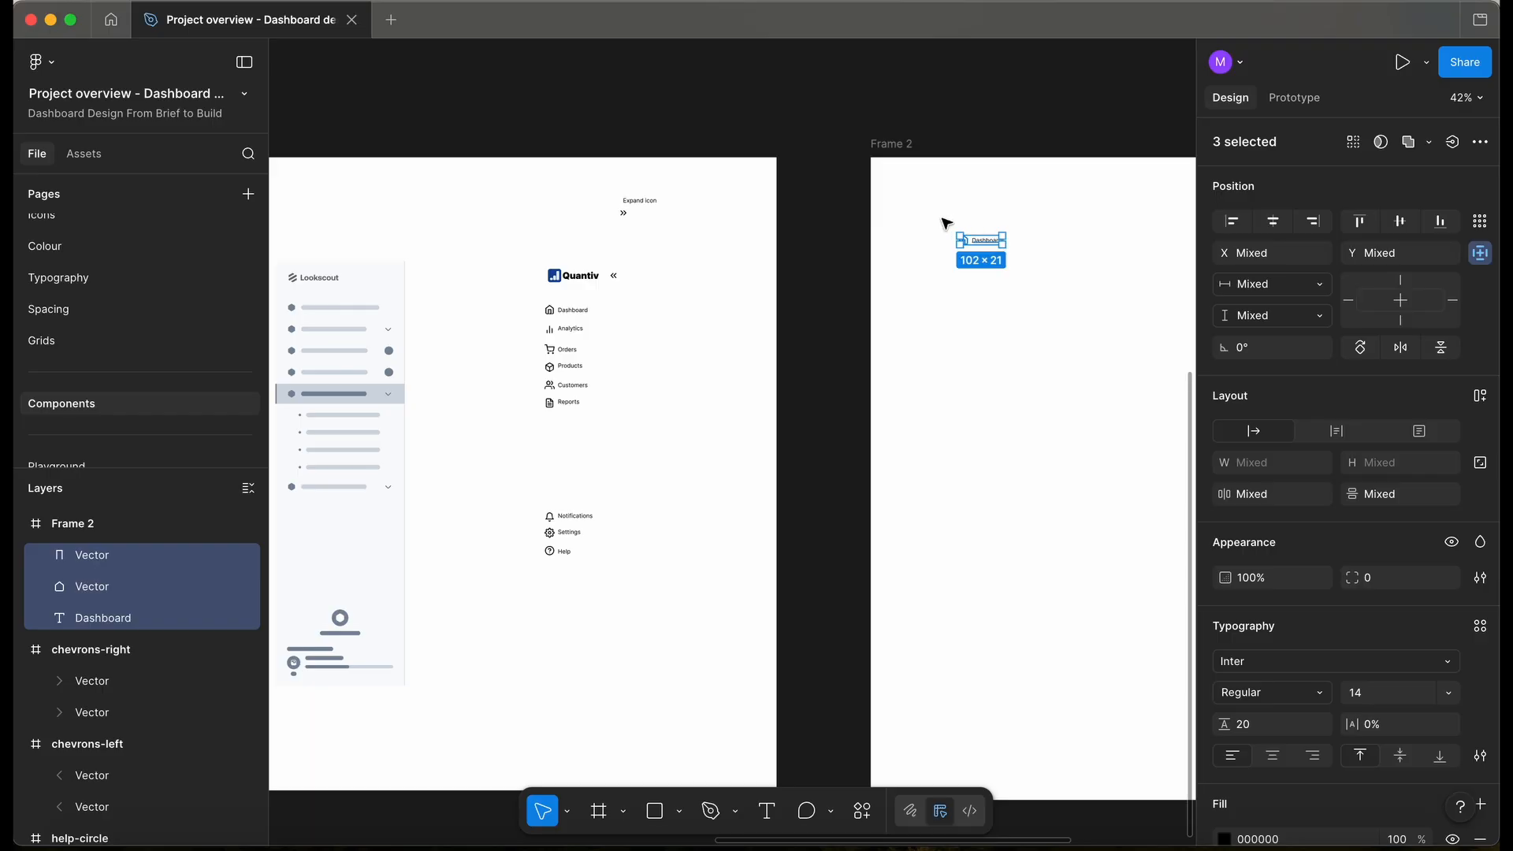
scroll(942, 225, right, 3)
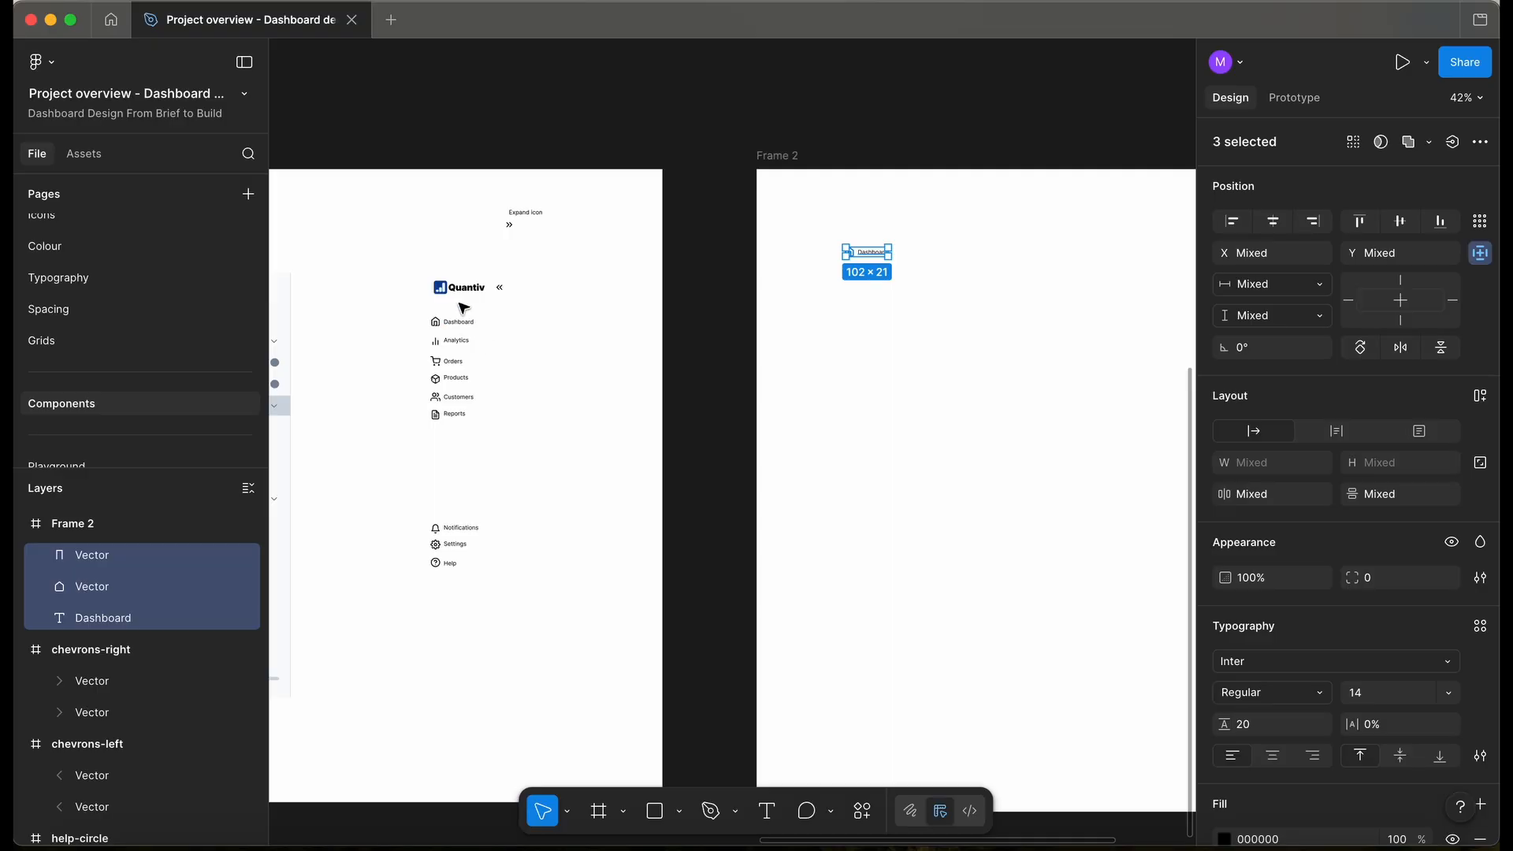
scroll(463, 308, up, 3)
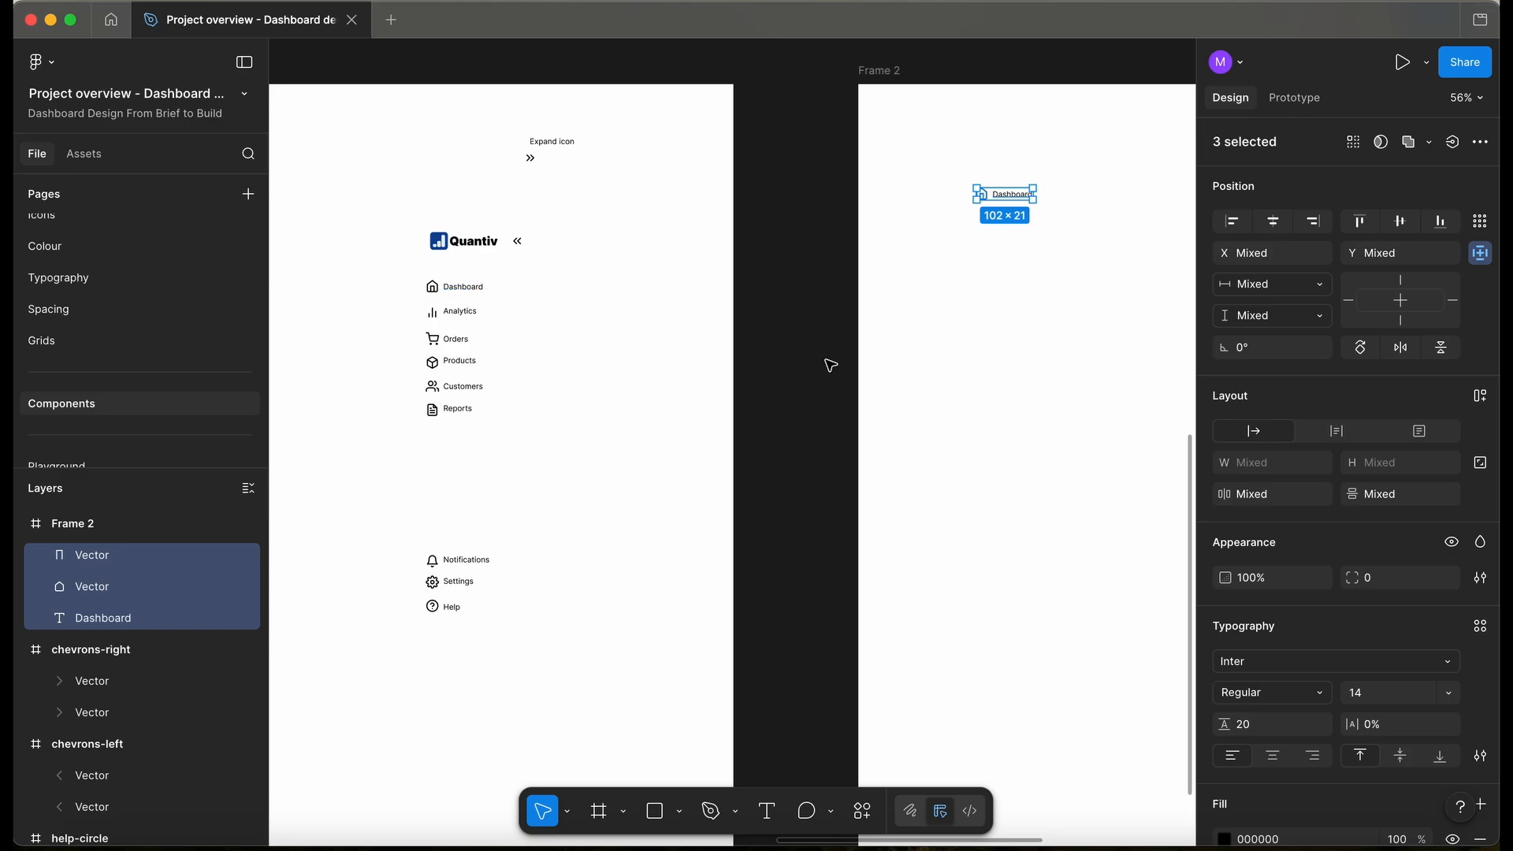
scroll(831, 365, right, 5)
scroll(831, 365, up, 2)
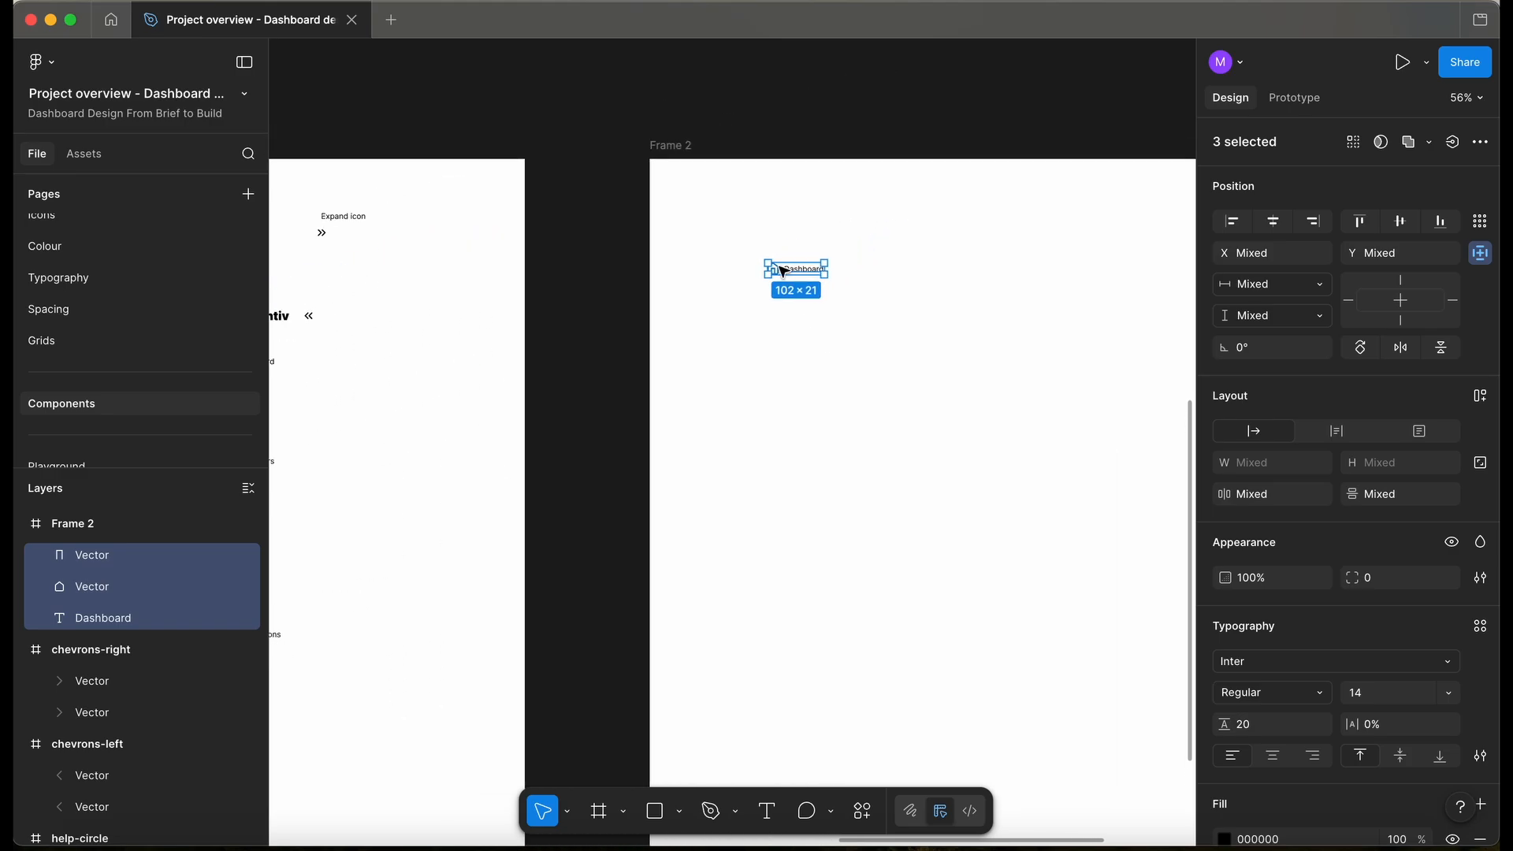
scroll(662, 229, right, 3)
scroll(662, 233, left, 3)
scroll(662, 233, up, 1)
scroll(660, 233, left, 5)
scroll(660, 233, left, 1)
scroll(661, 233, down, 1)
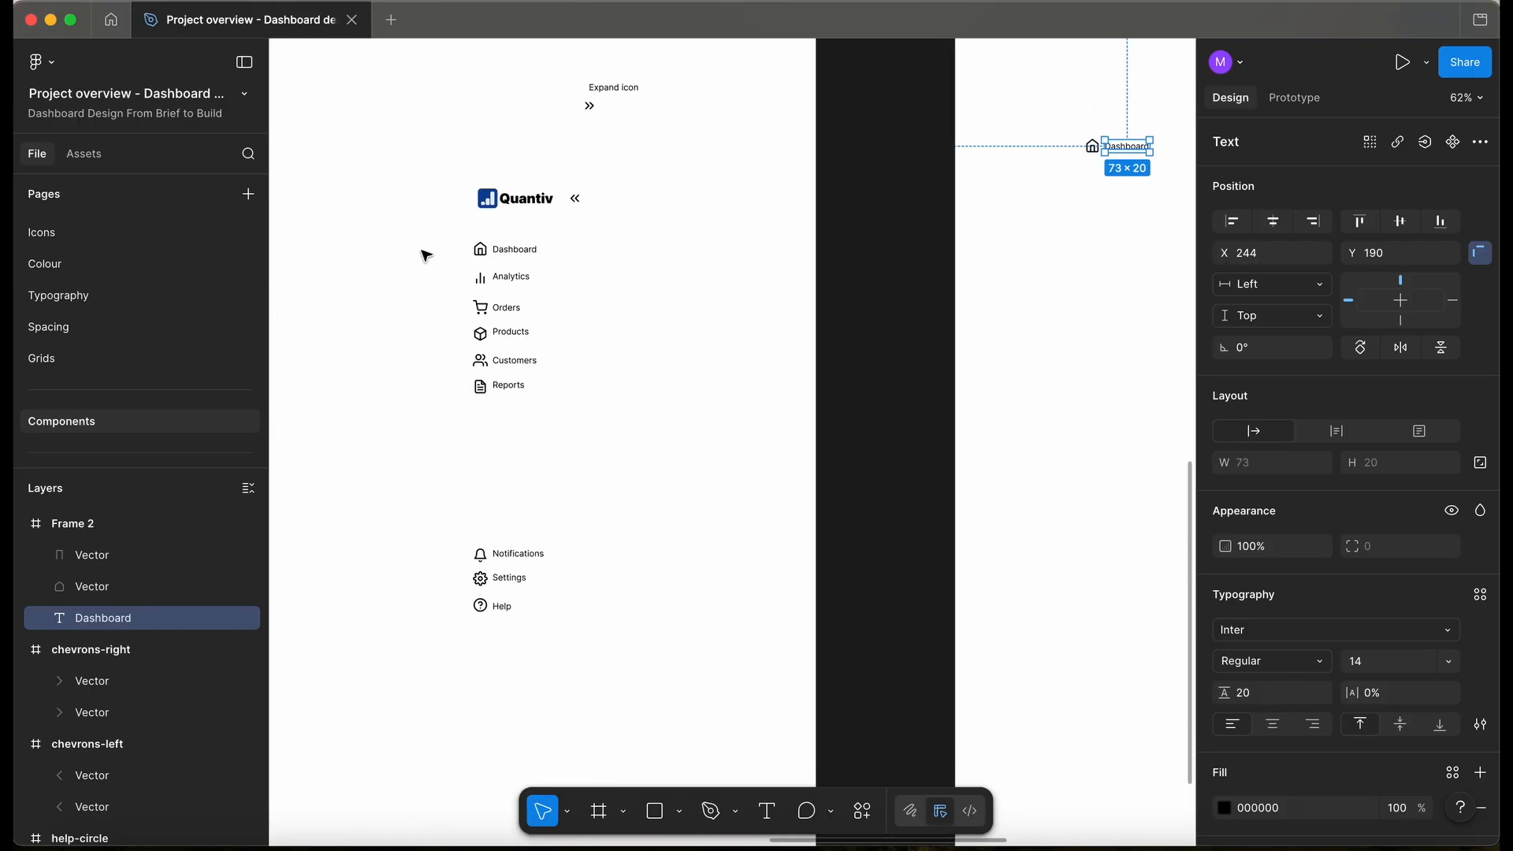
- Paste the sidebar icons into the unlocked Icons frame on the Icons page, removing loose vectors
drag(419, 226, 483, 626)
scroll(483, 627, up, 5)
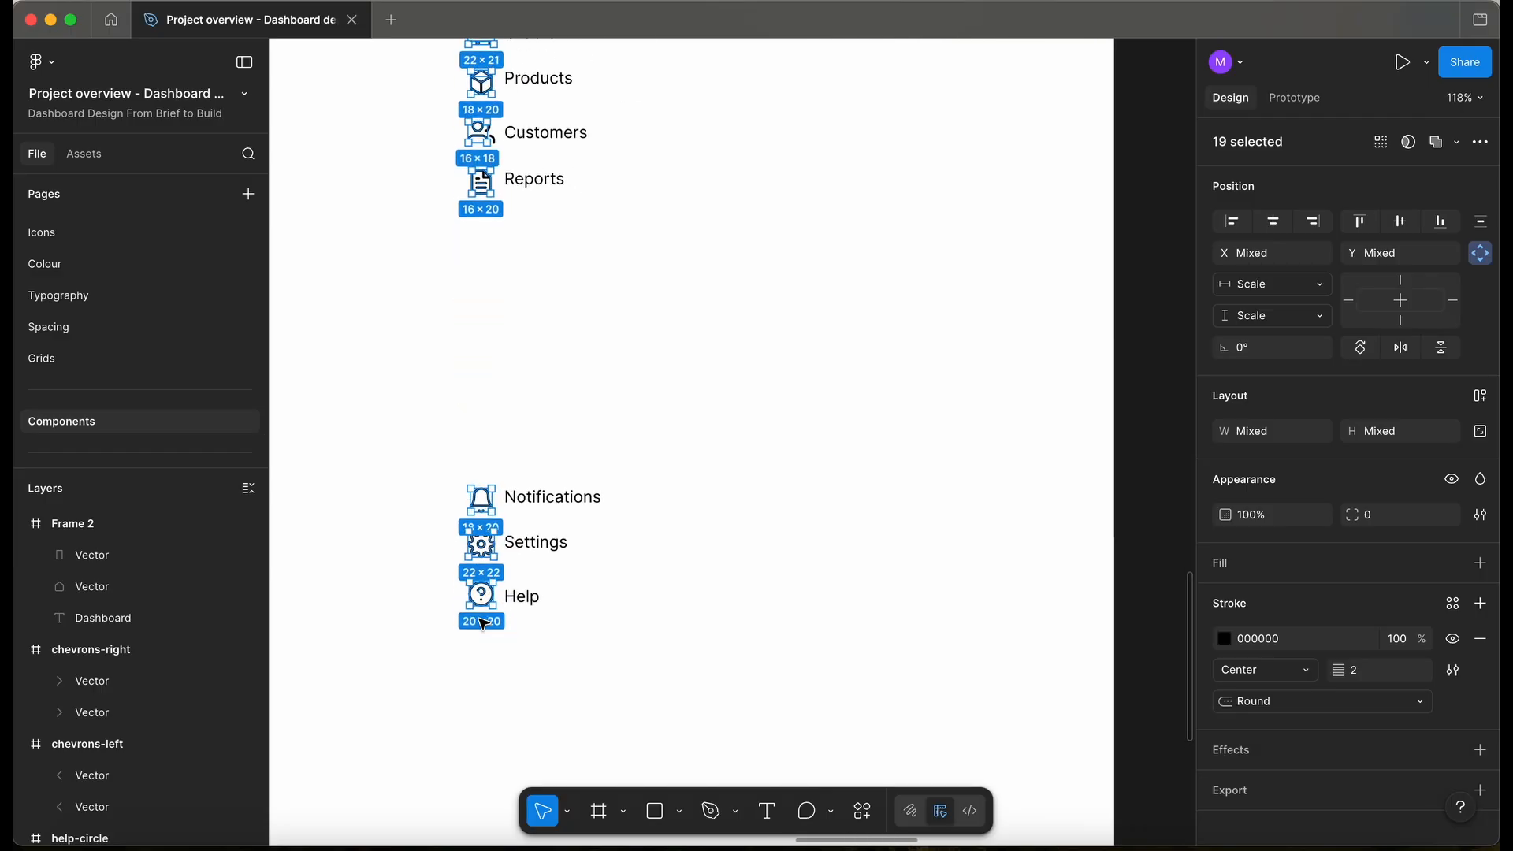
scroll(484, 625, down, 6)
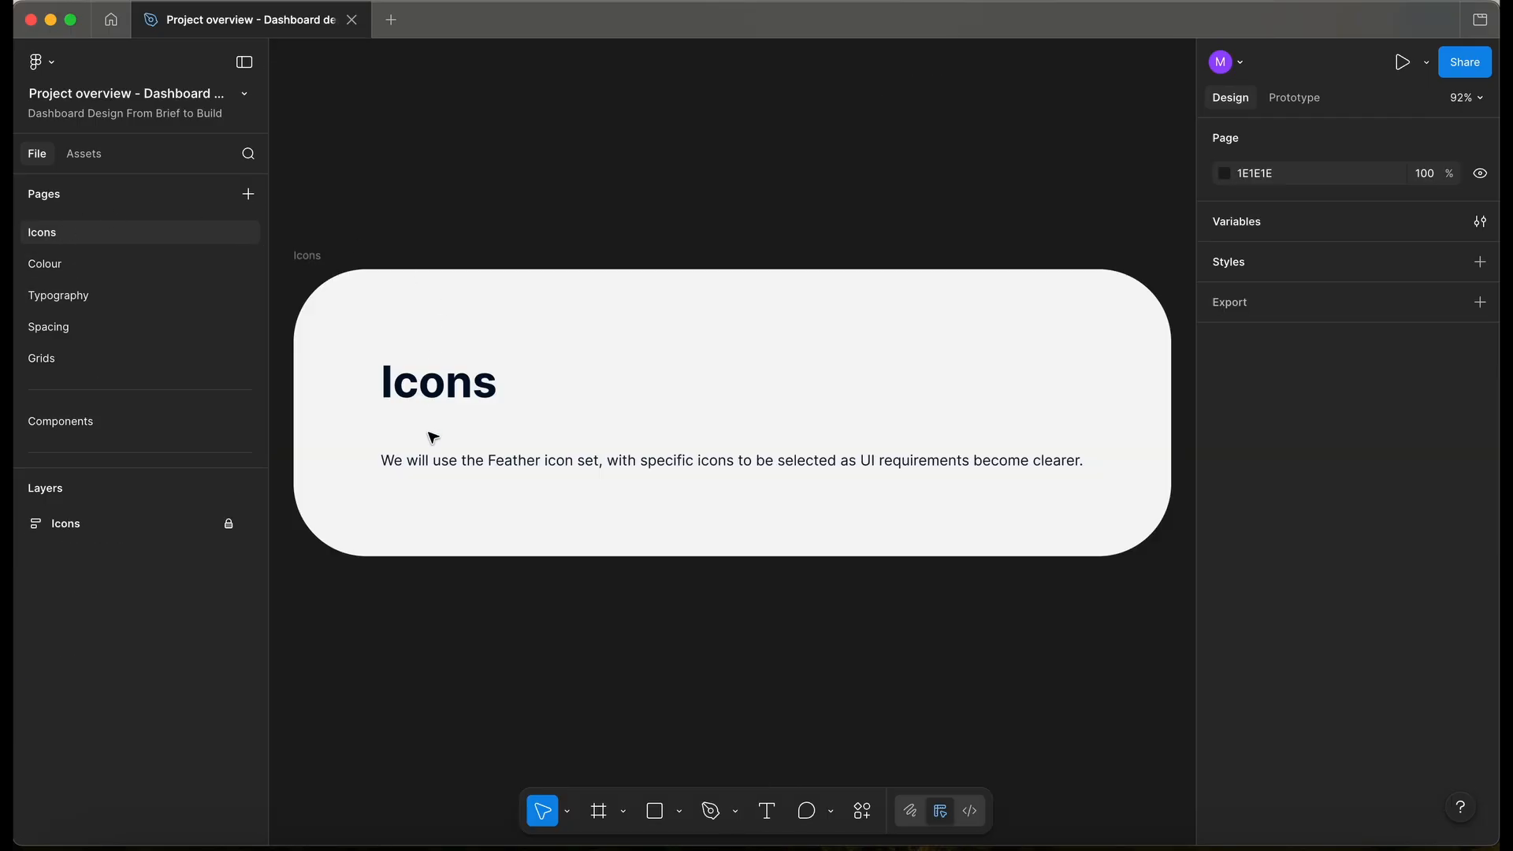
click(229, 523)
click(402, 429)
key(Return)
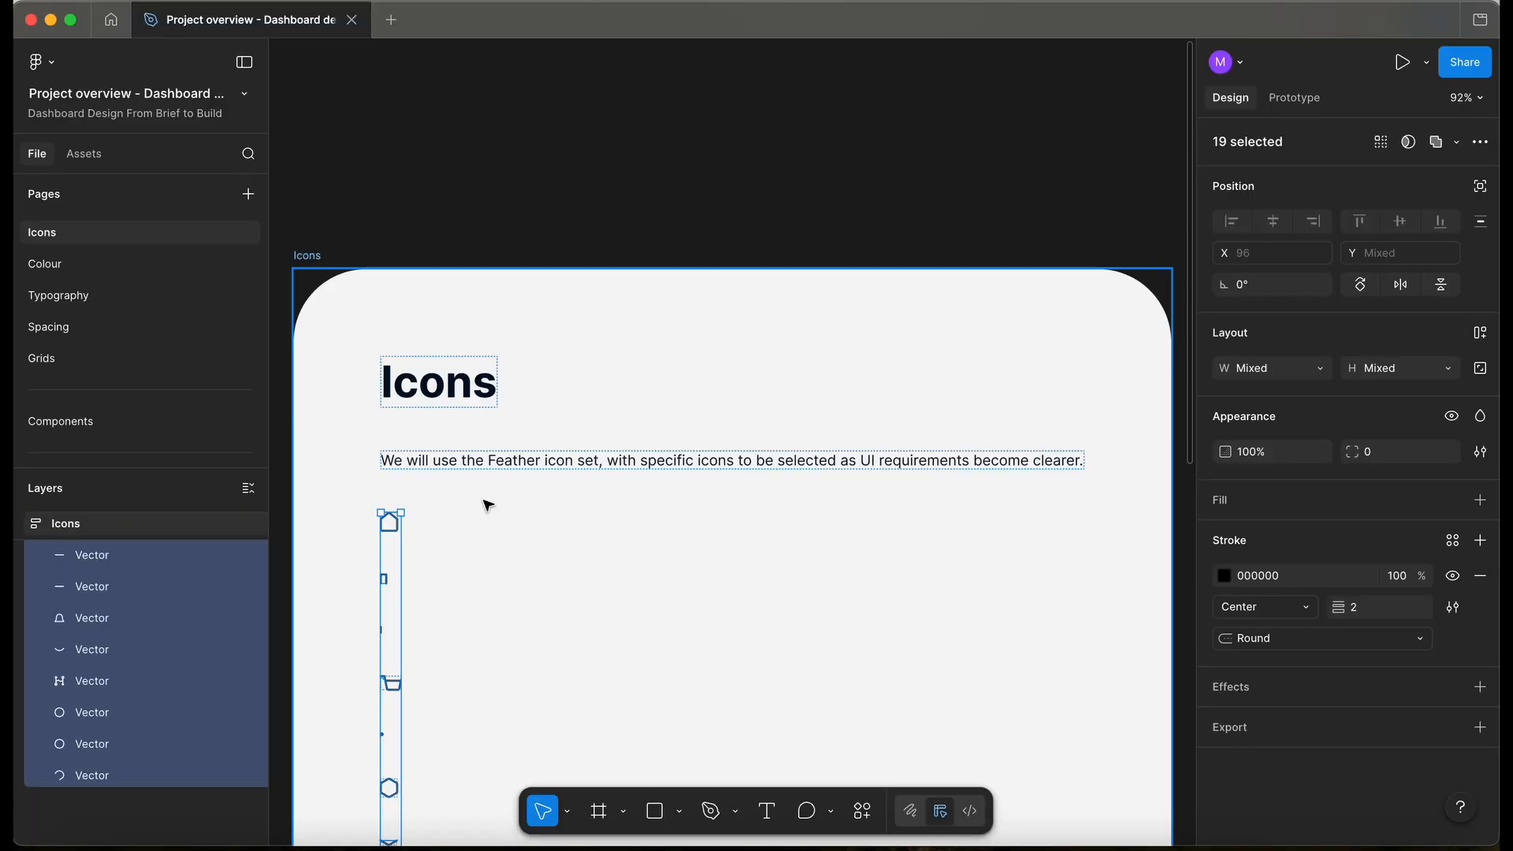
key(Delete)
scroll(488, 504, down, 5)
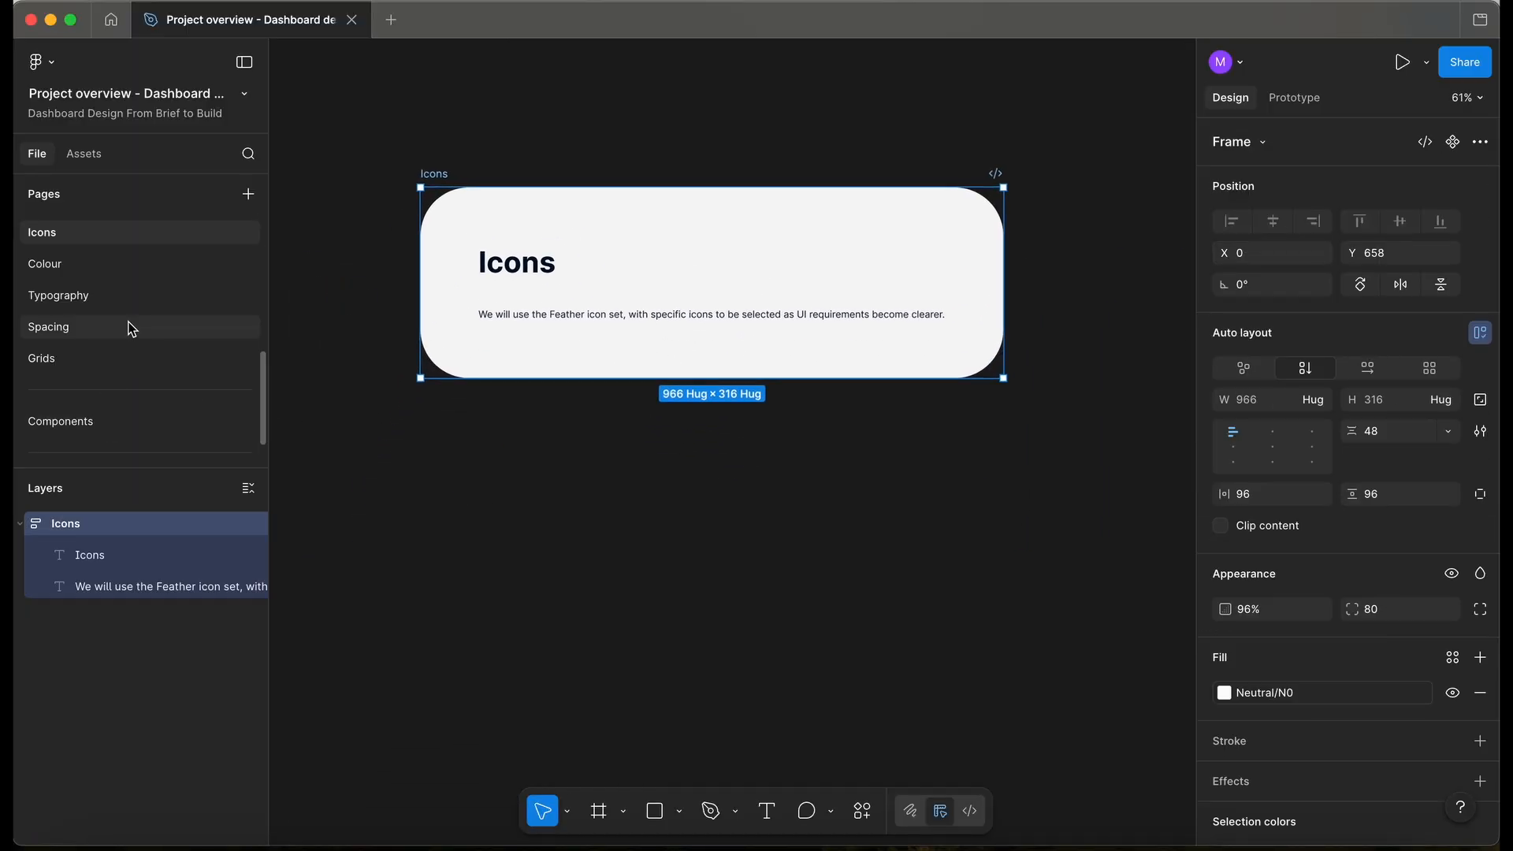
- Back on the Components page, select the nine sidebar icon frames
click(93, 432)
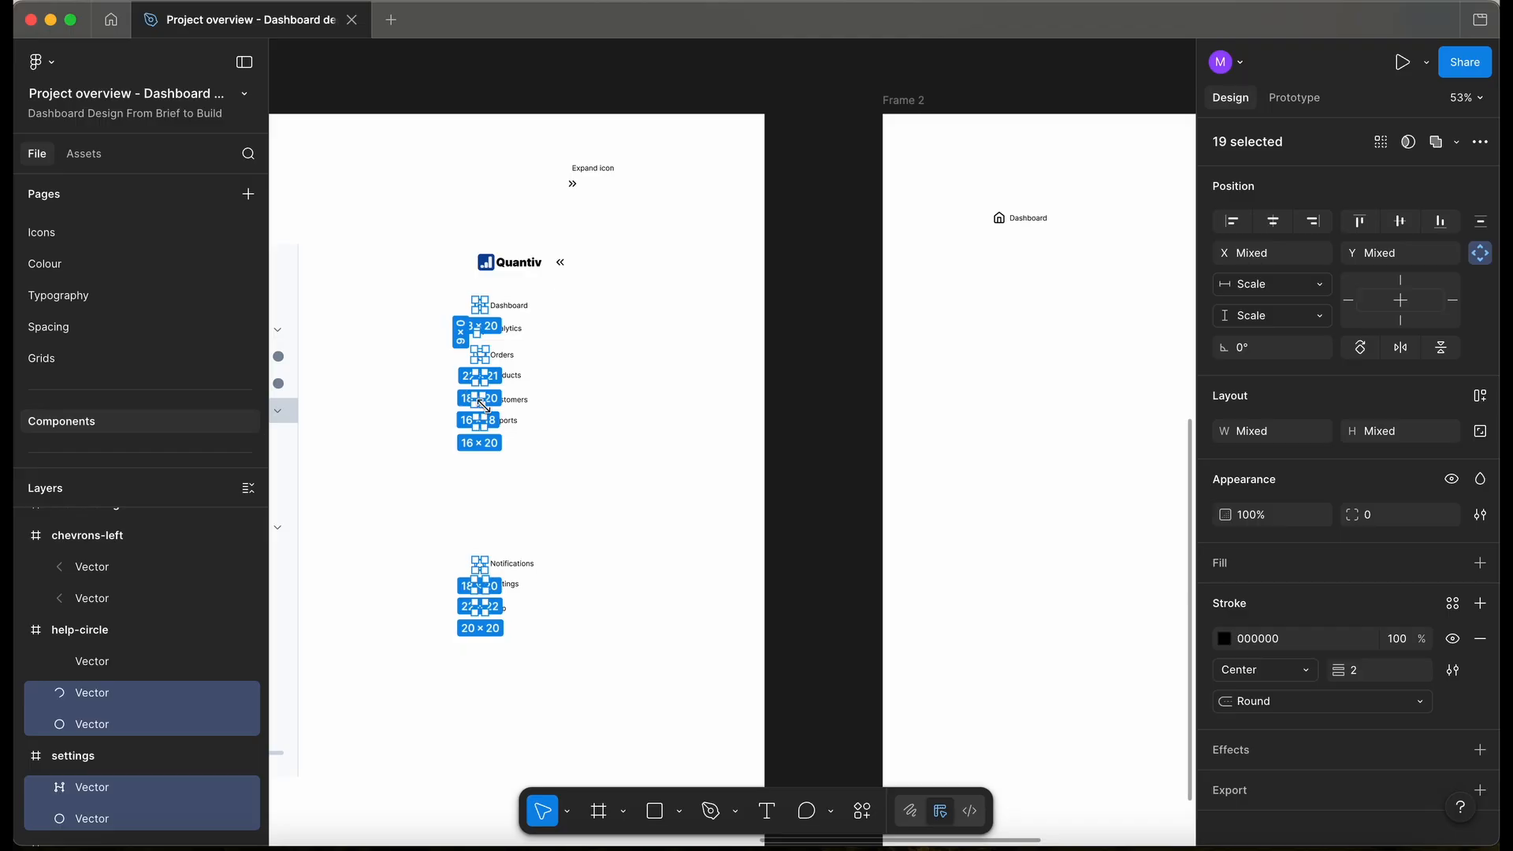
scroll(449, 414, up, 5)
scroll(449, 414, up, 3)
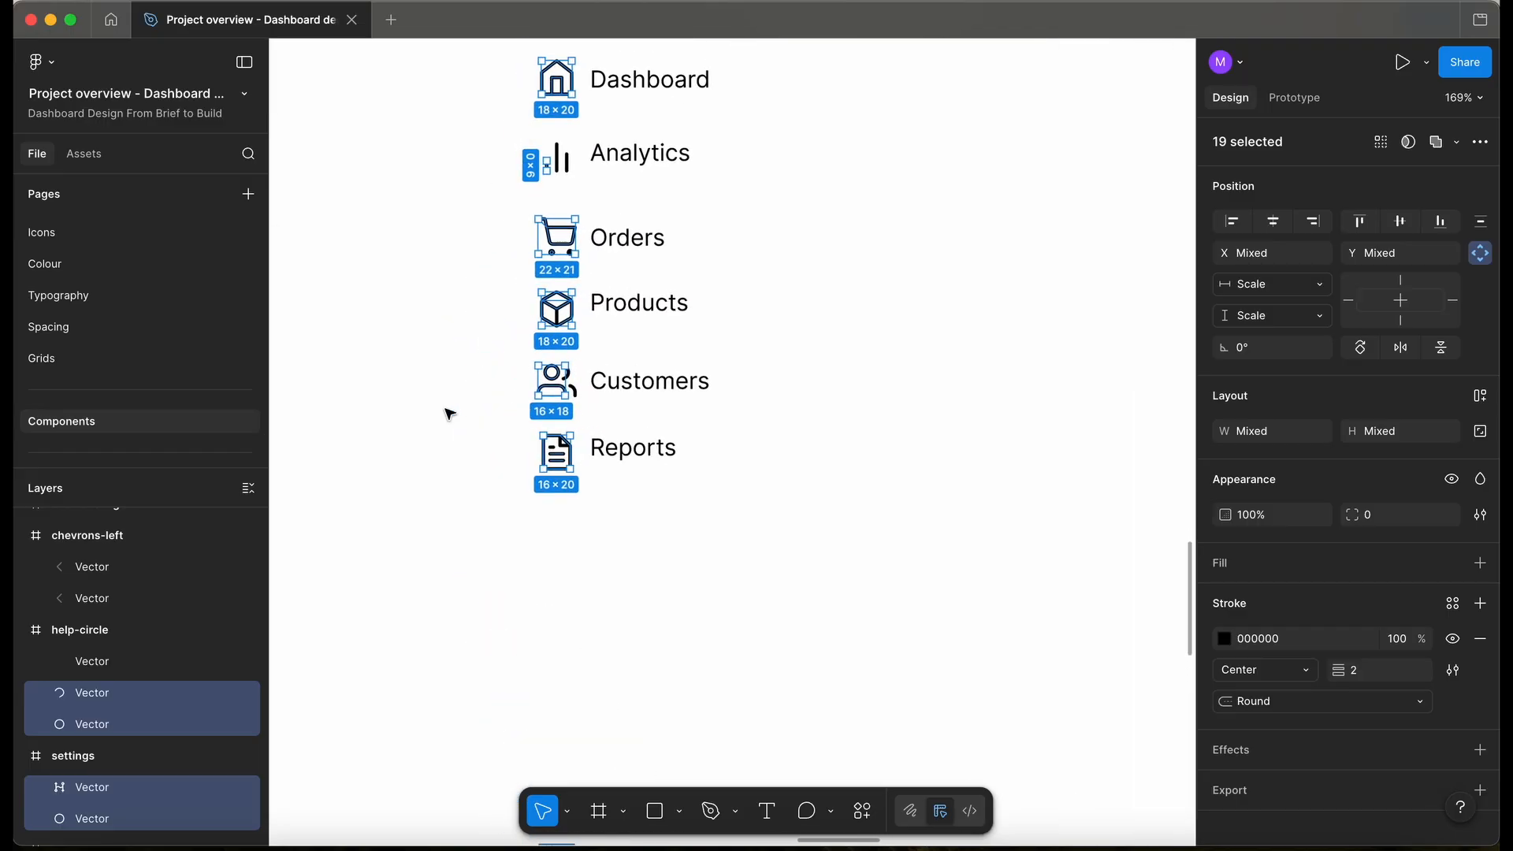
scroll(456, 260, down, 5)
scroll(456, 260, left, 3)
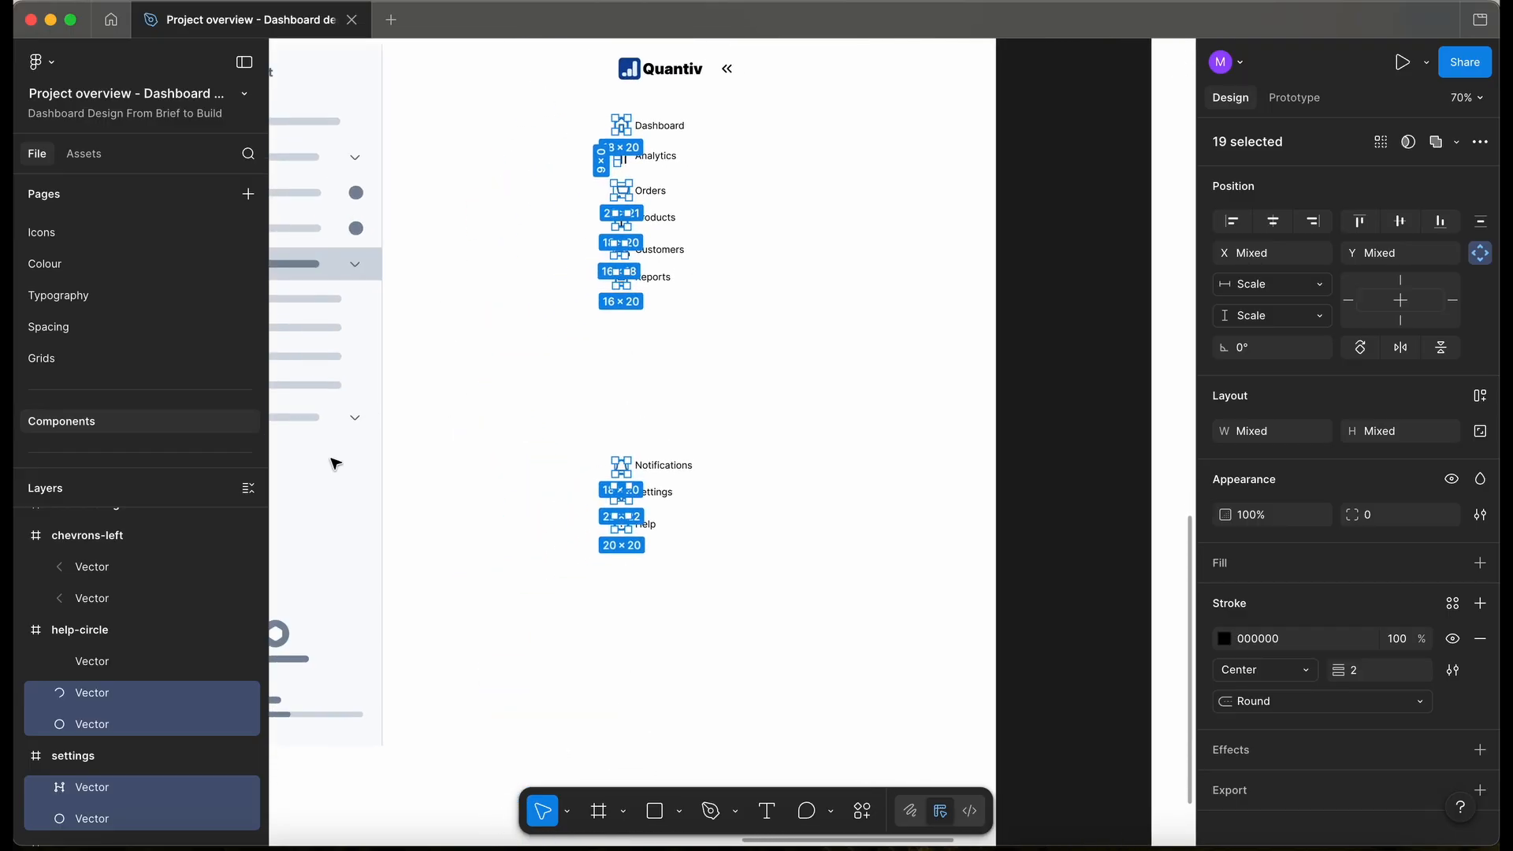
click(498, 175)
drag(545, 81, 564, 223)
drag(575, 109, 604, 316)
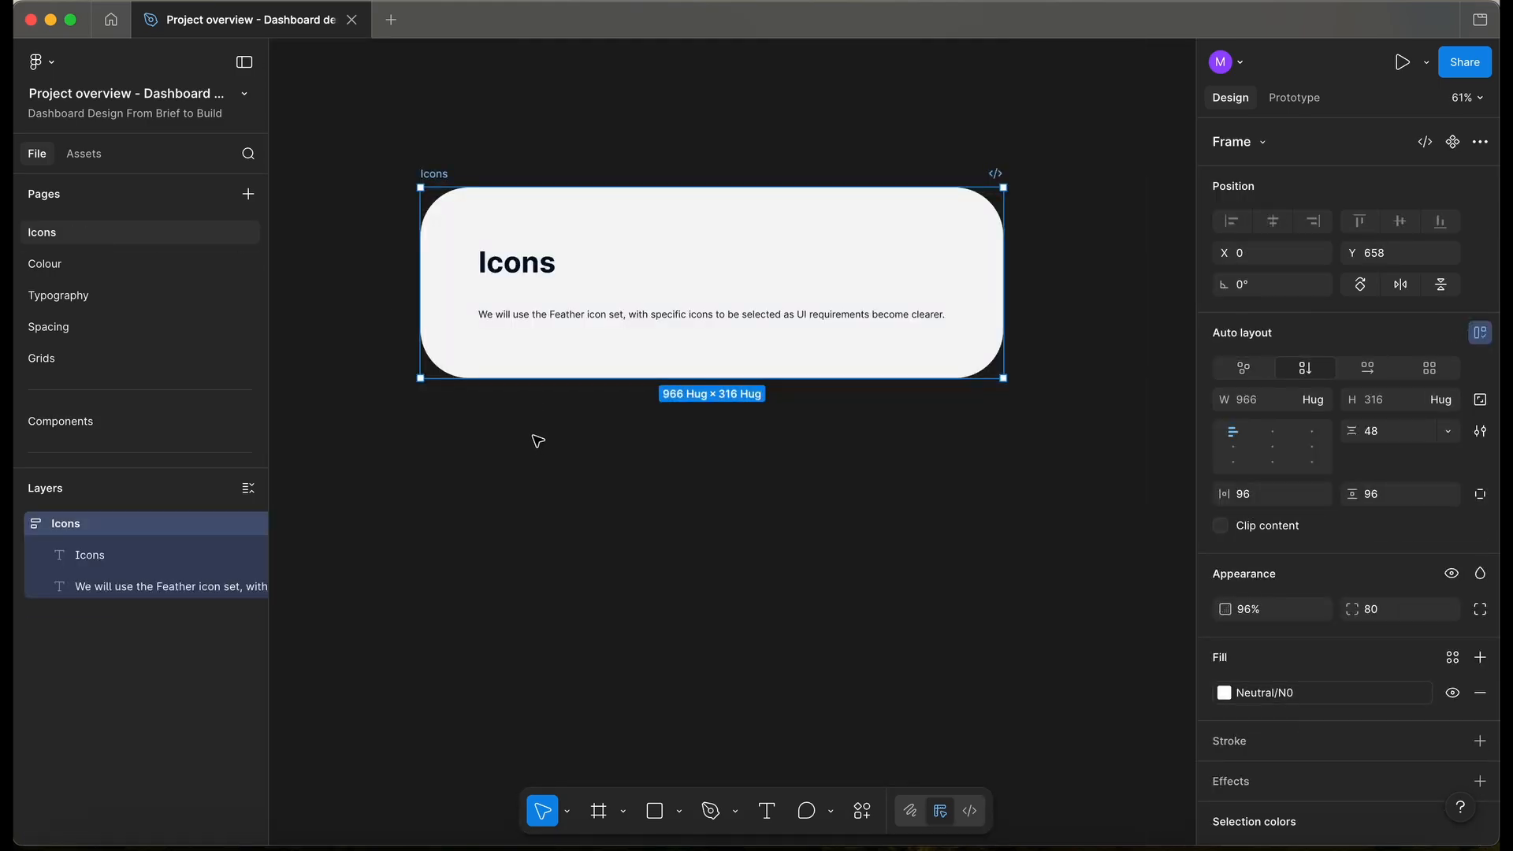
- Paste the nine icon frames and turn each one into its own component
key(super+v)
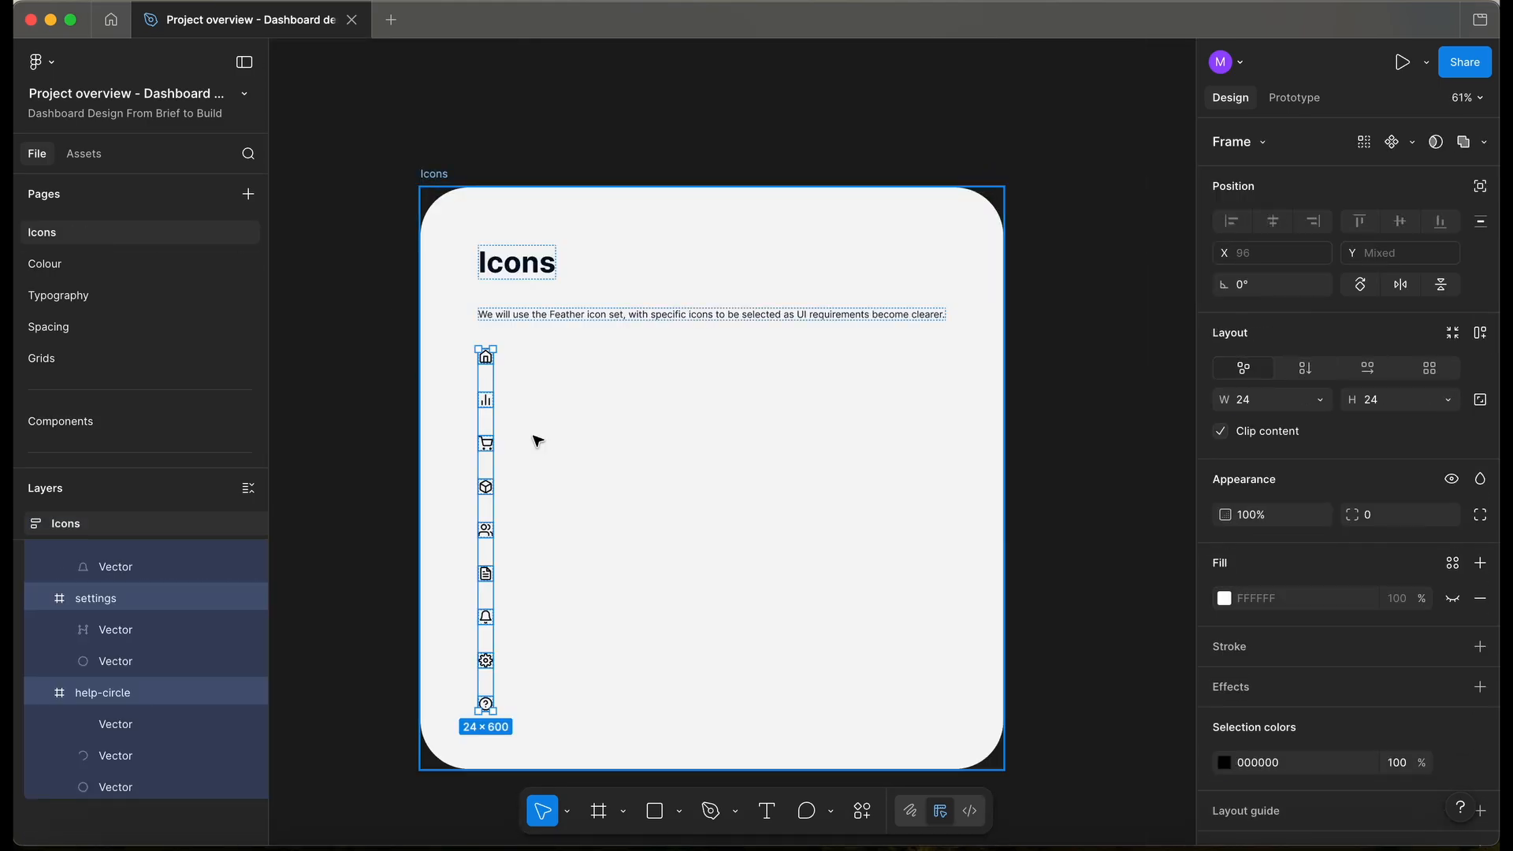
scroll(538, 441, up, 3)
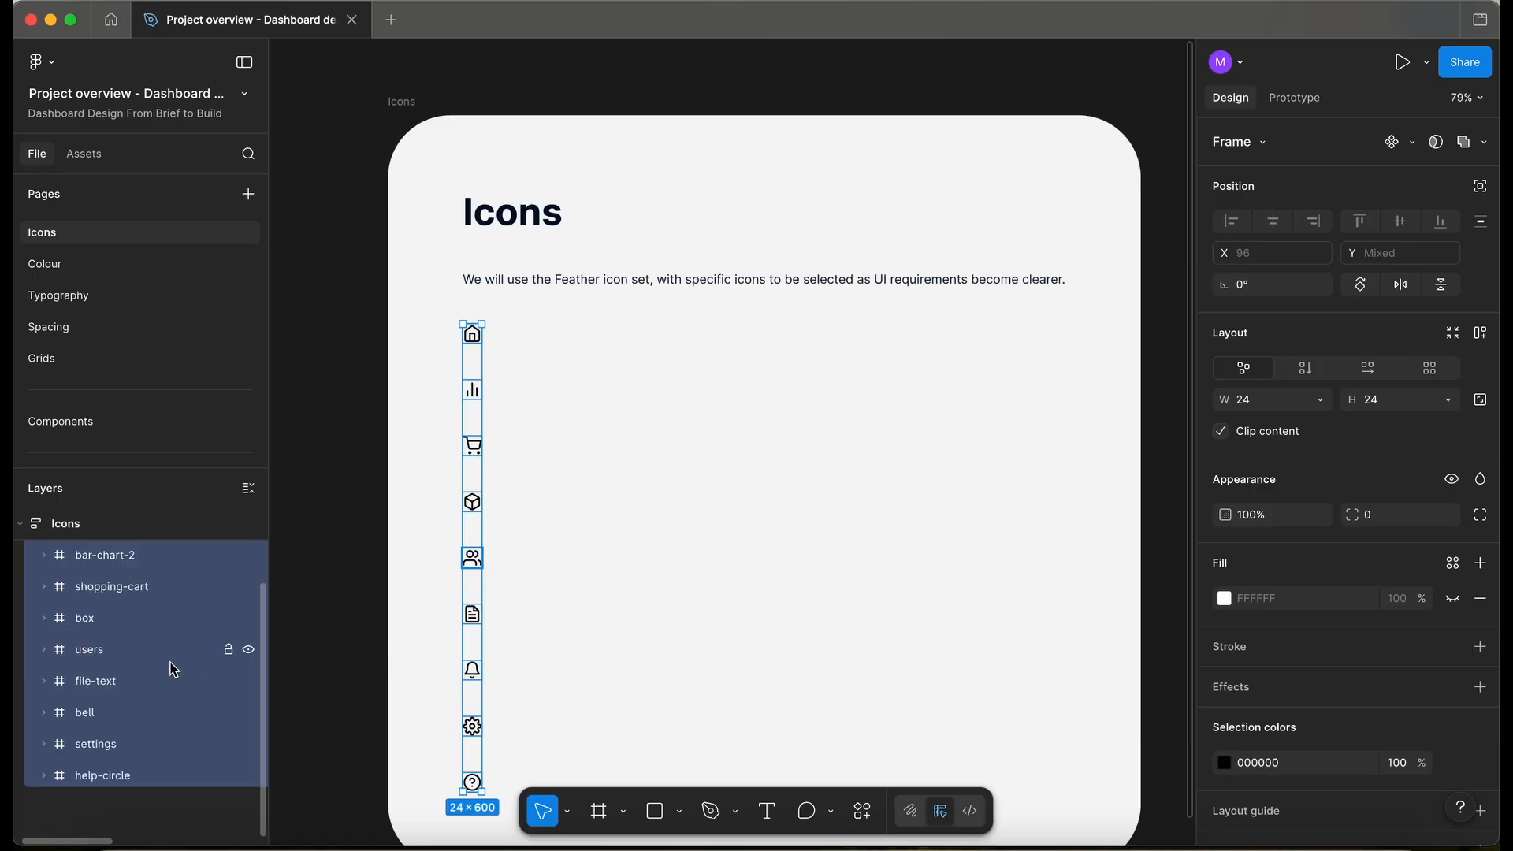
scroll(170, 662, up, 2)
scroll(170, 662, down, 2)
click(1416, 149)
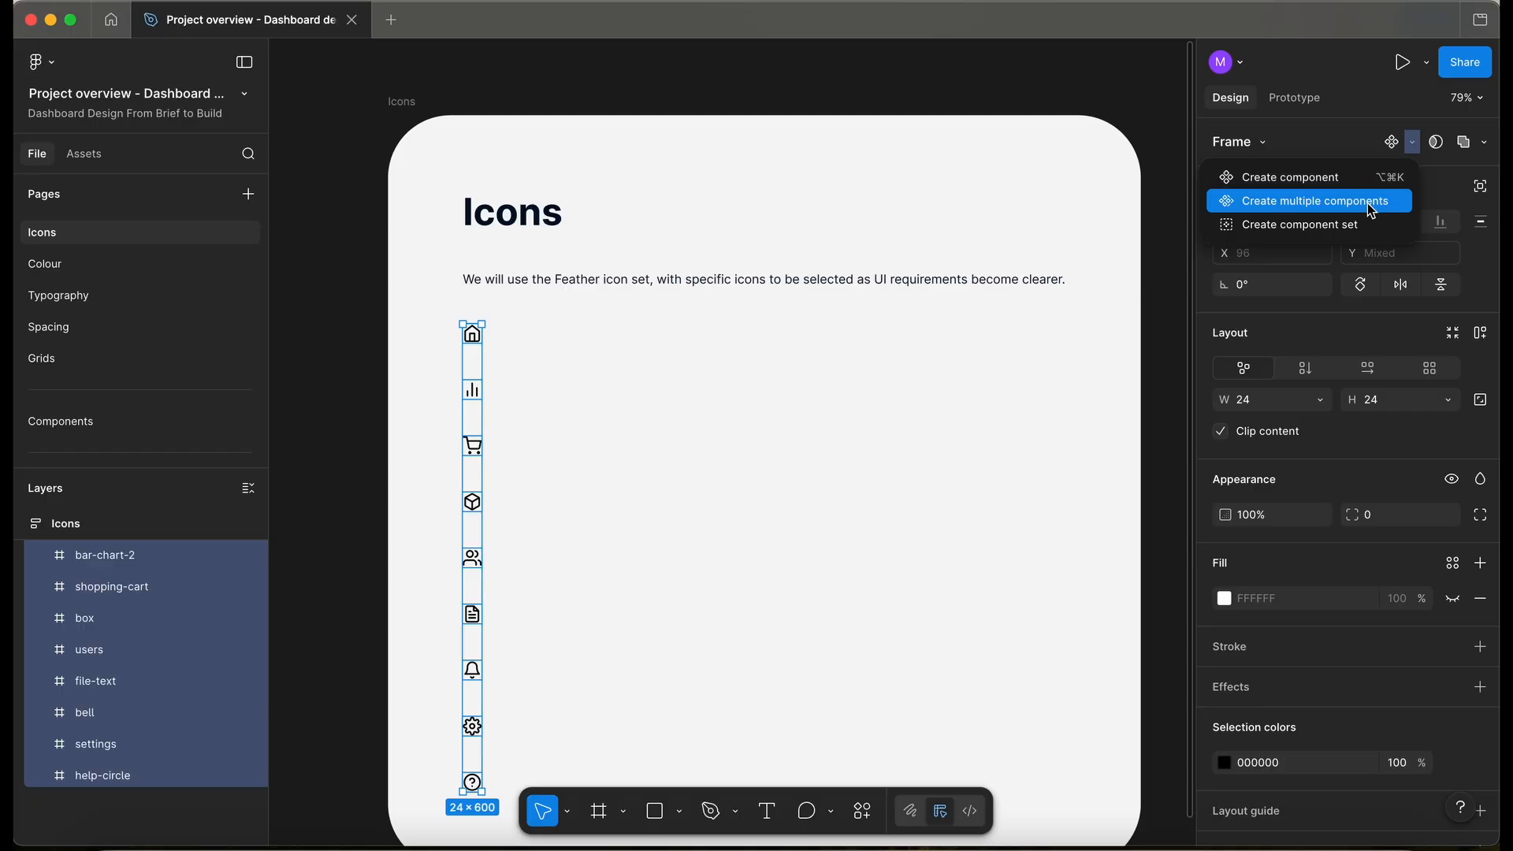
click(1371, 204)
- Wrap the icon components in a horizontal auto-layout frame named Icons
scroll(606, 416, right, 1)
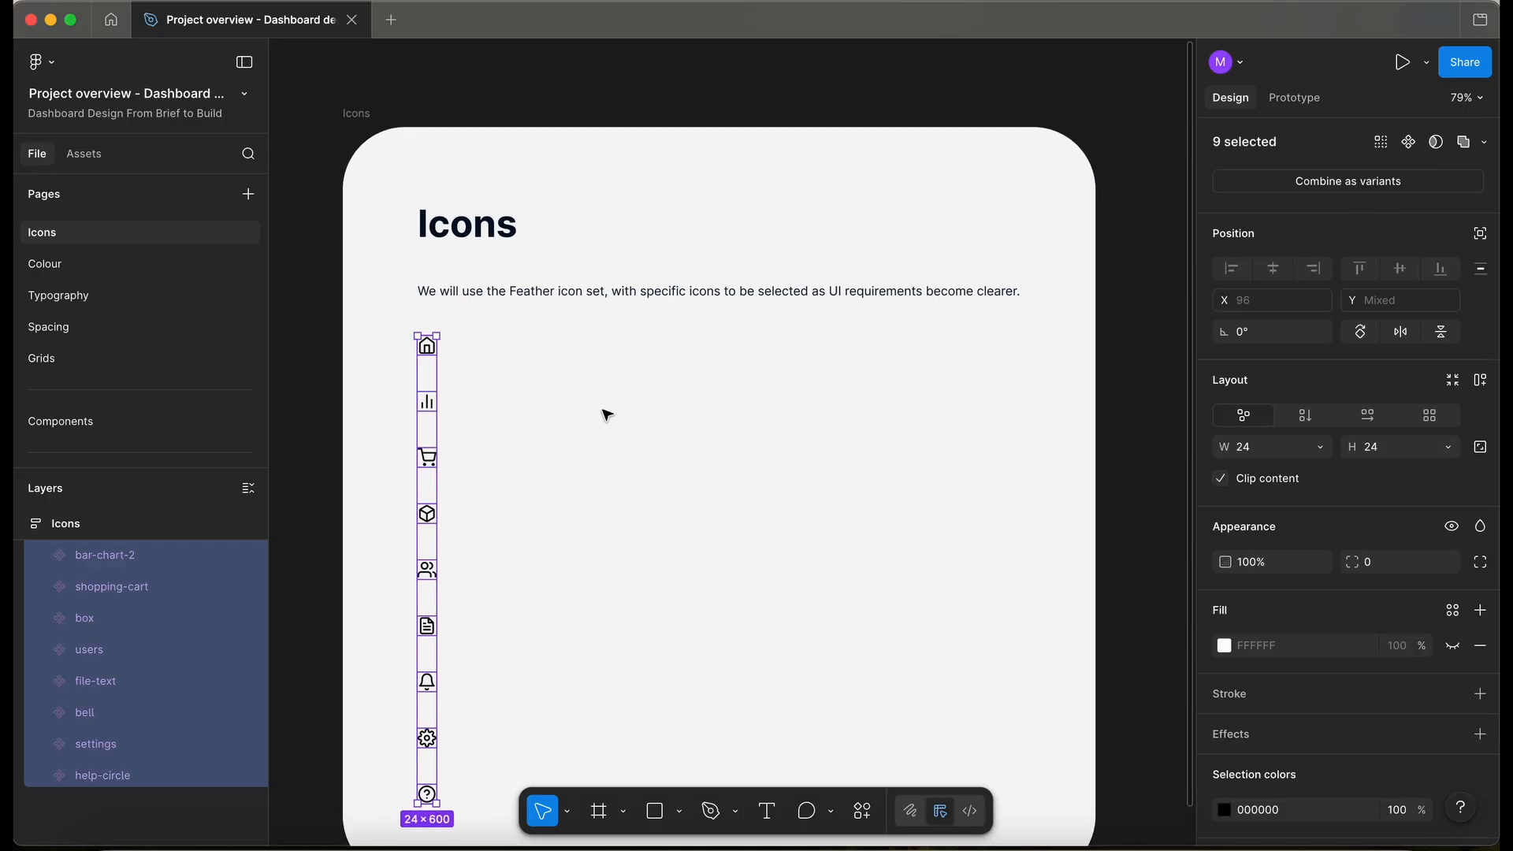
key(shift+a)
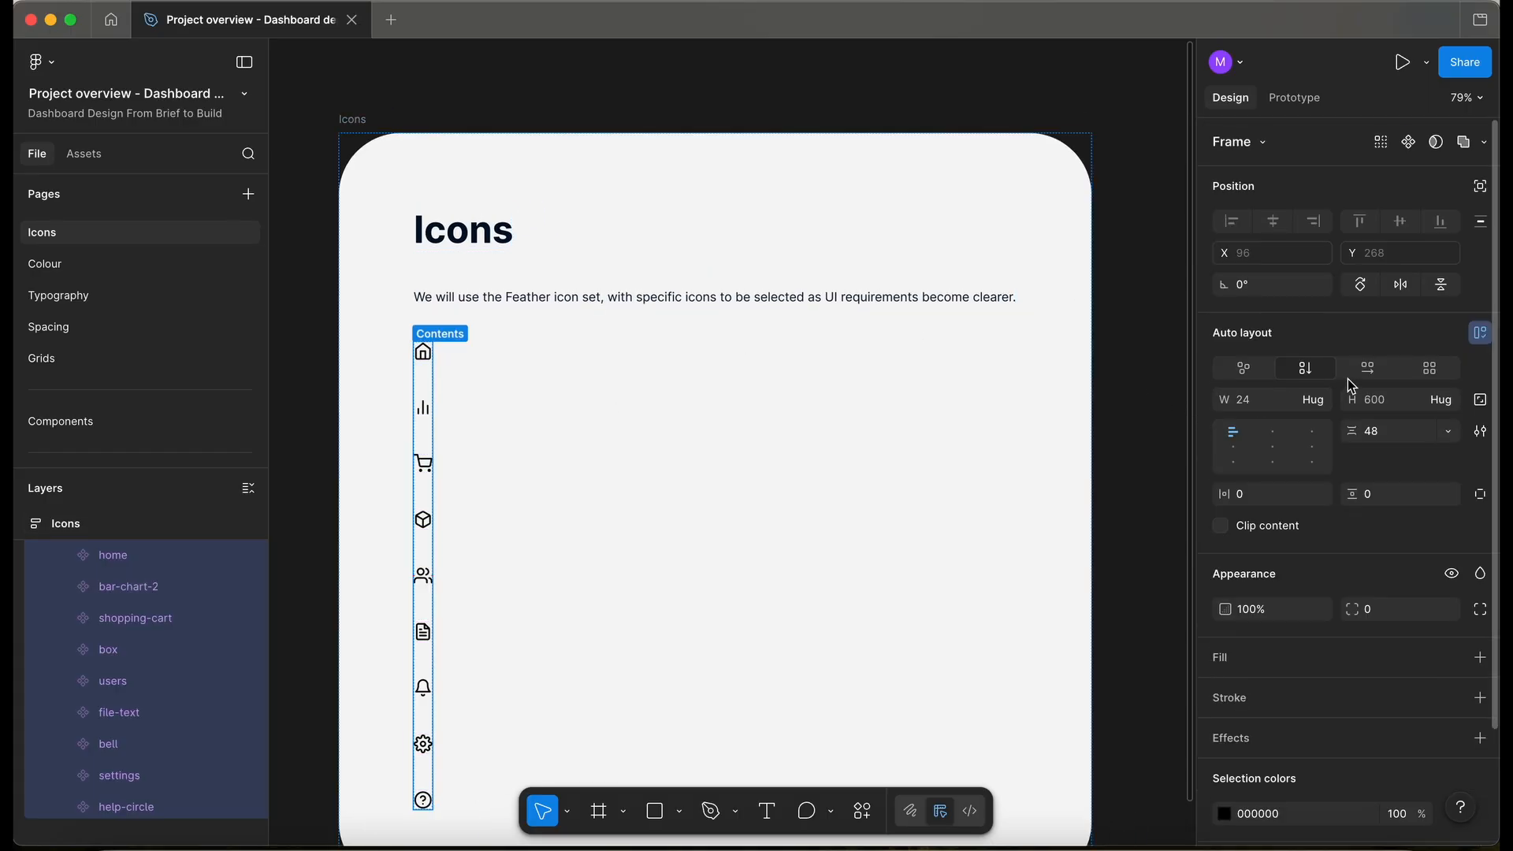
click(1371, 375)
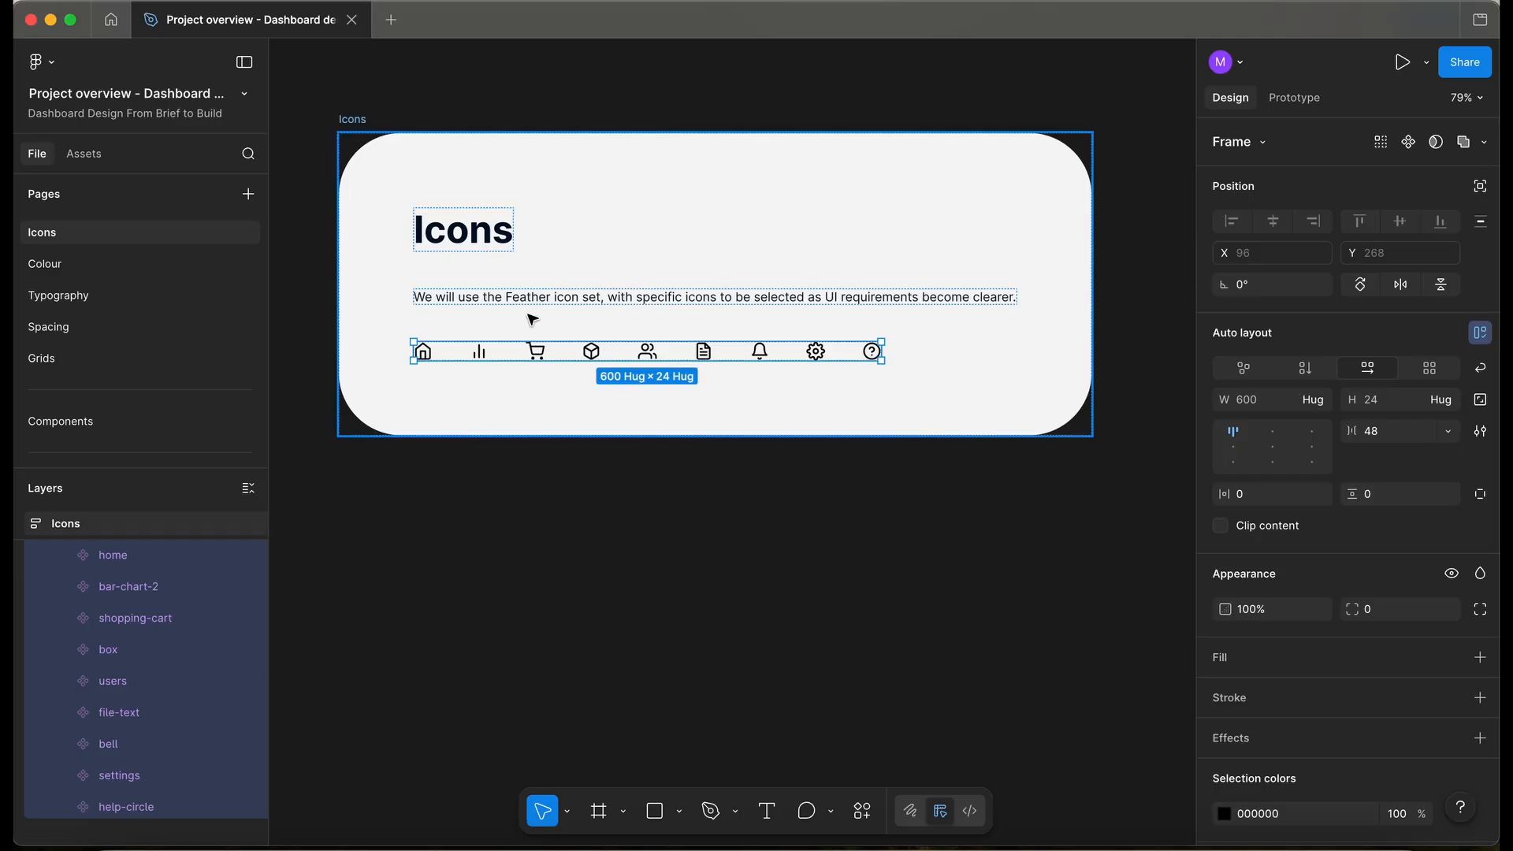
scroll(470, 328, up, 5)
scroll(157, 676, up, 3)
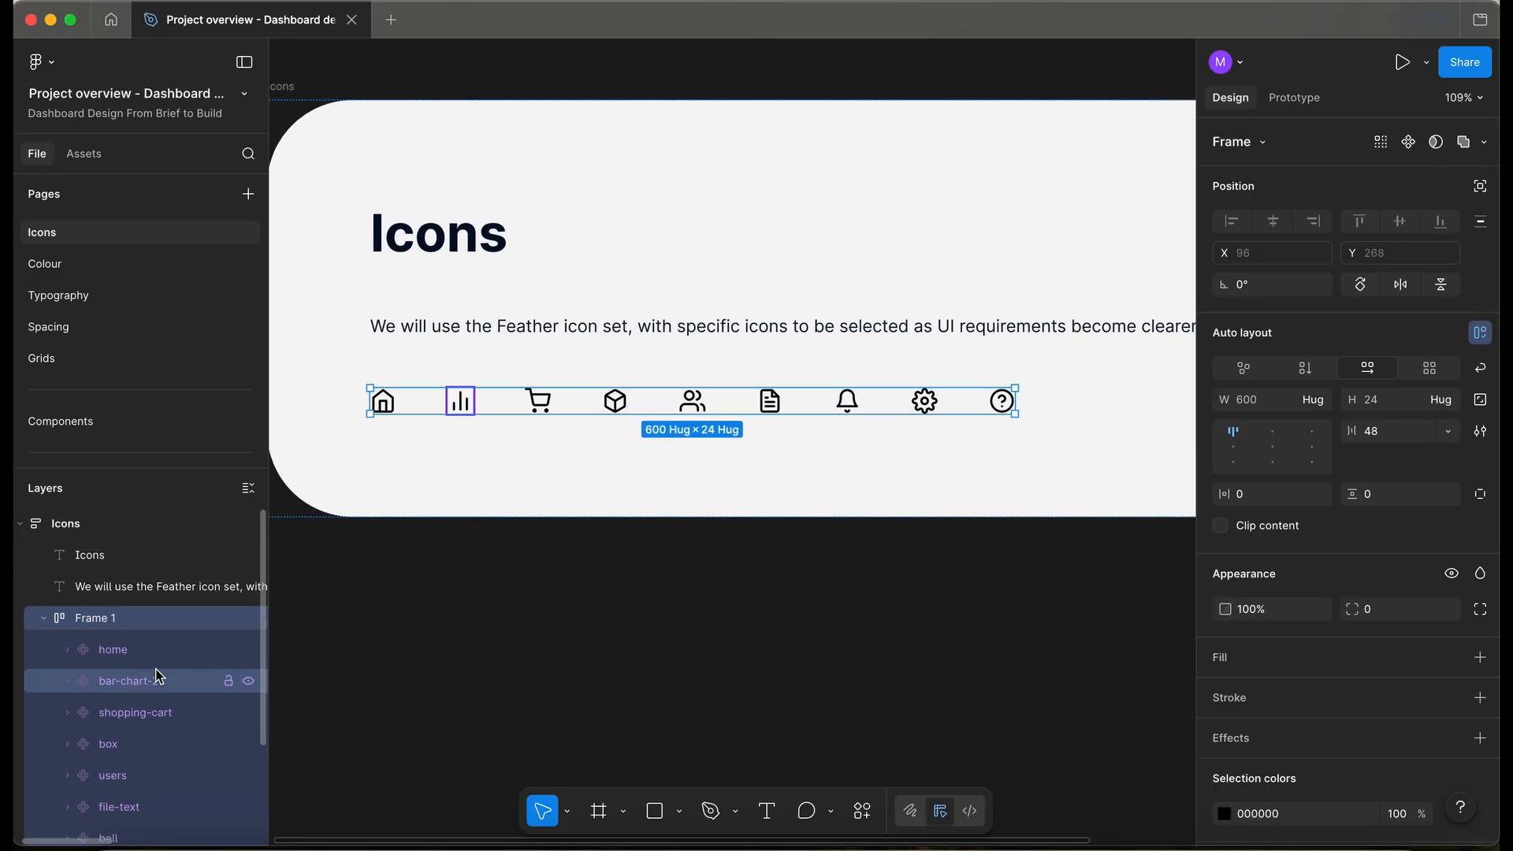
key(super+r)
text(Ic)
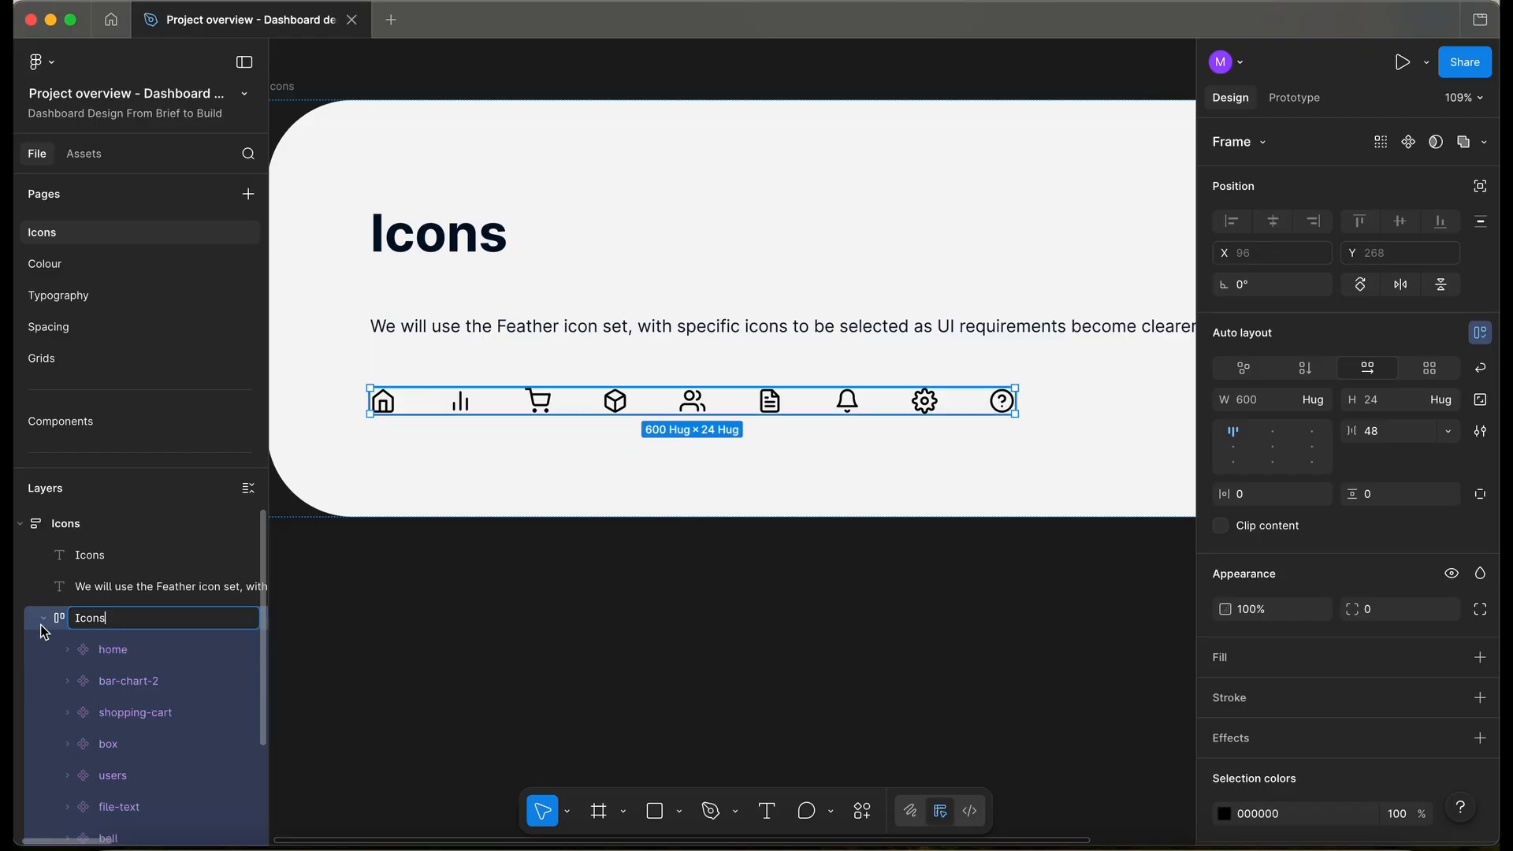
click(547, 674)
scroll(544, 672, down, 2)
scroll(496, 599, up, 2)
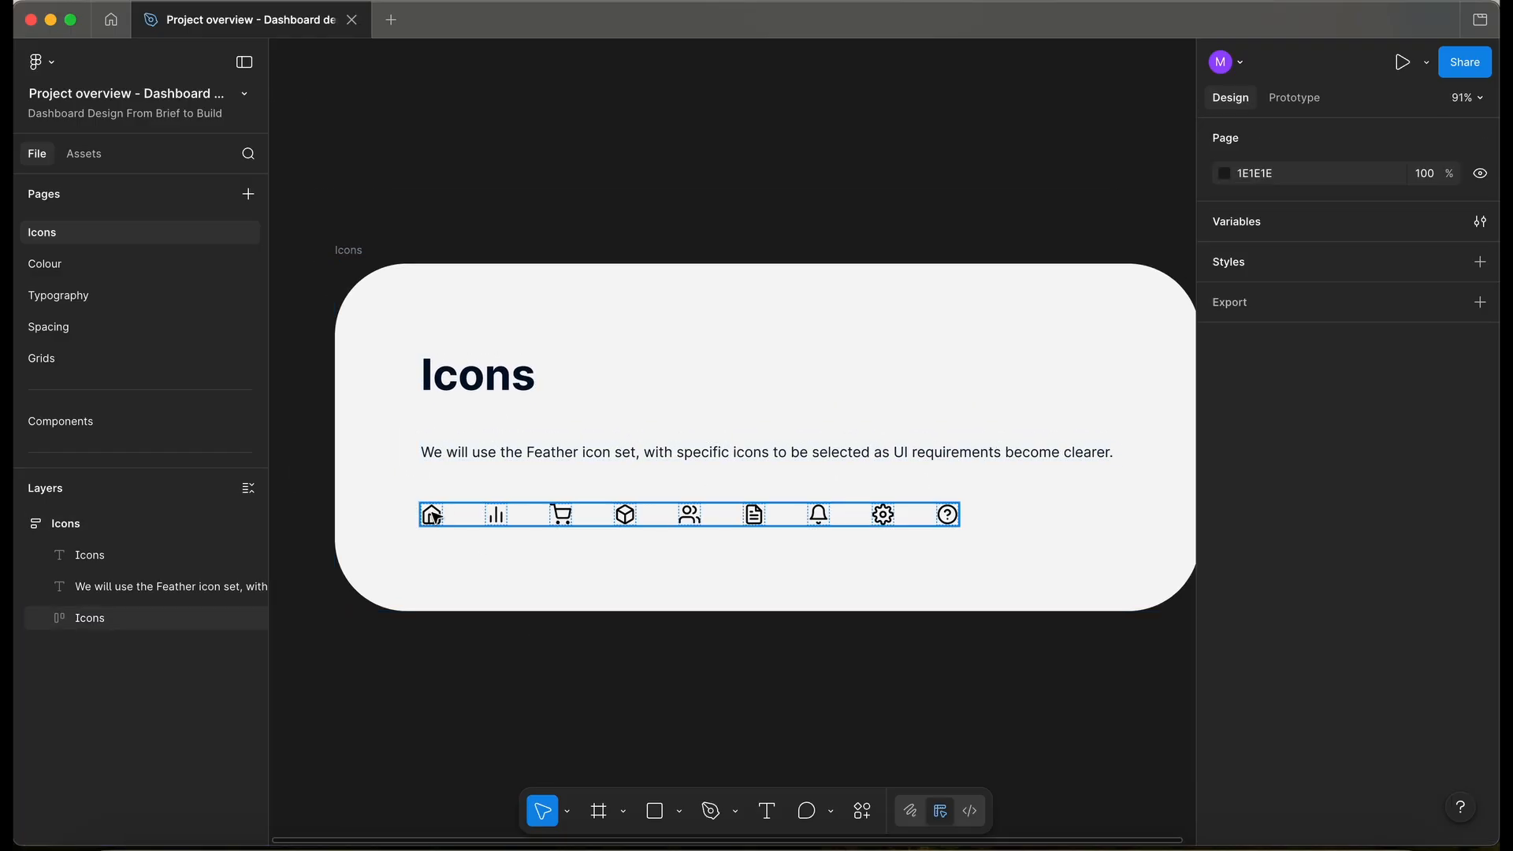
- Check the home icon inside the Icons row, then return to the Components page
click(433, 516)
click(496, 672)
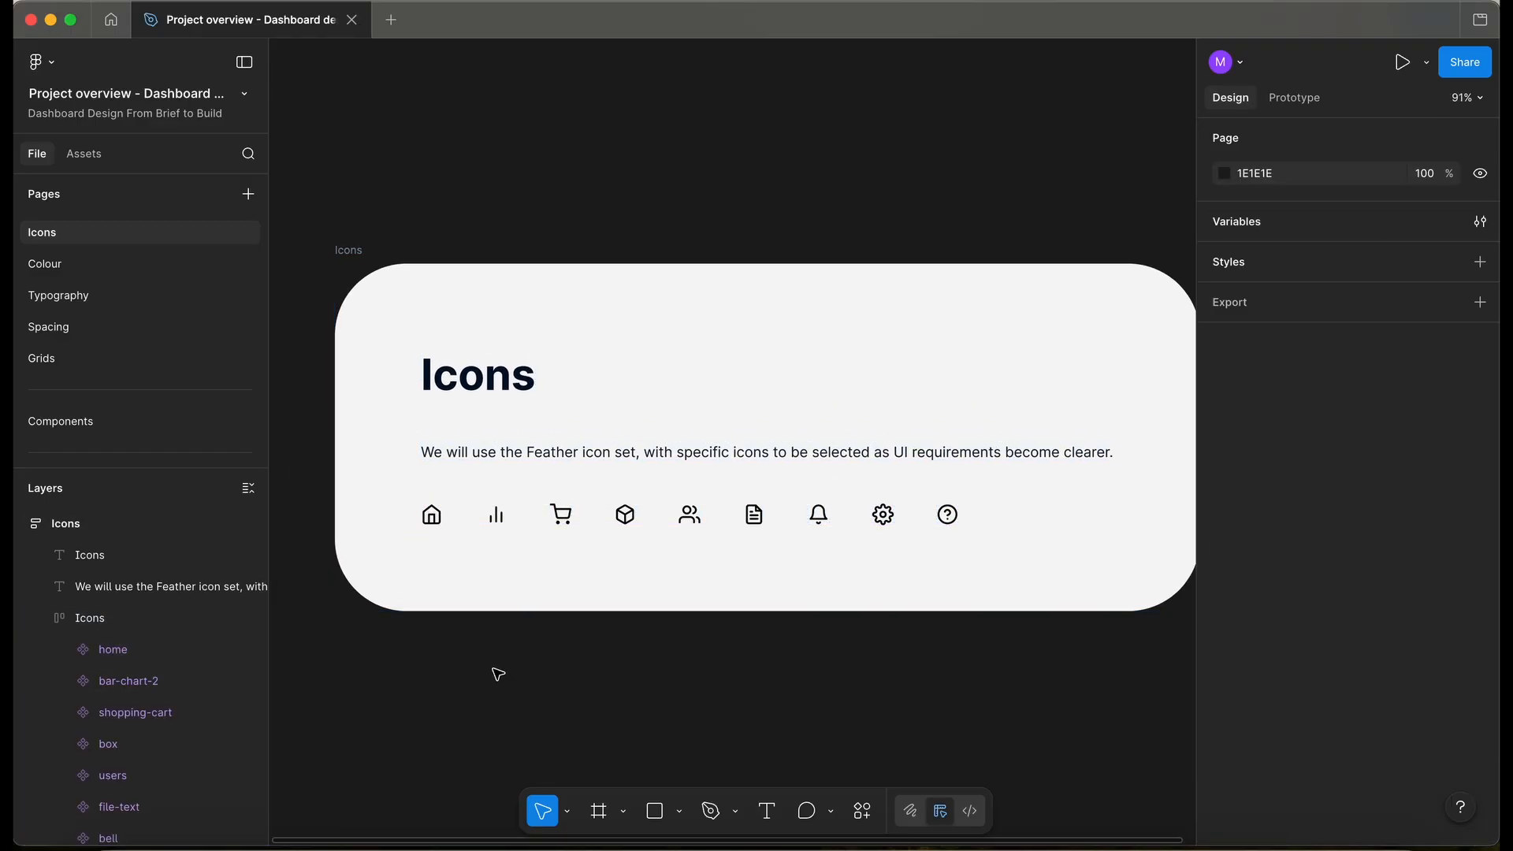
scroll(498, 675, down, 2)
scroll(498, 675, down, 1)
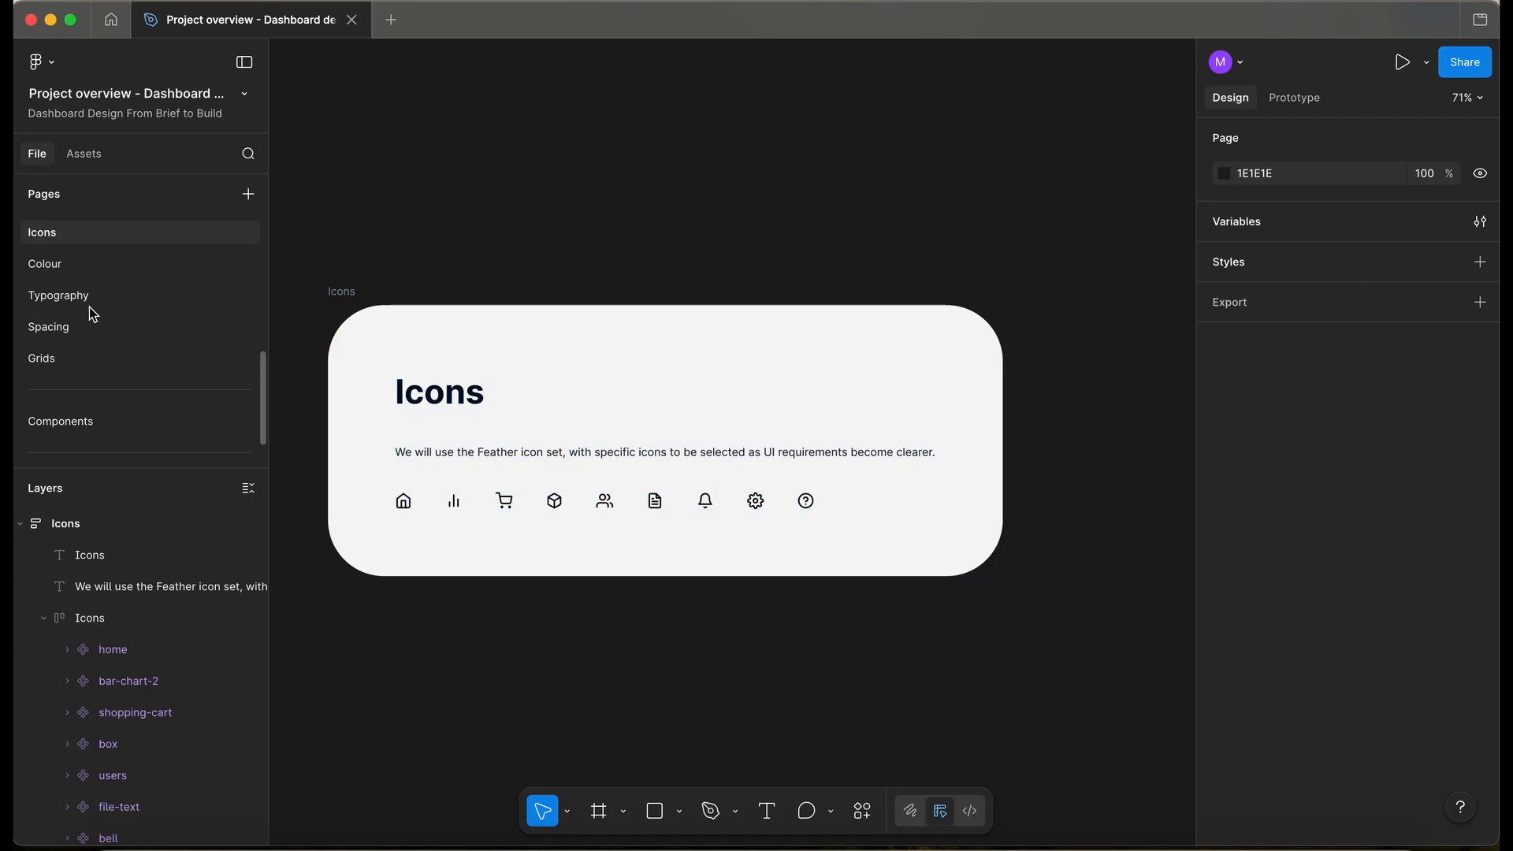
double_click(403, 507)
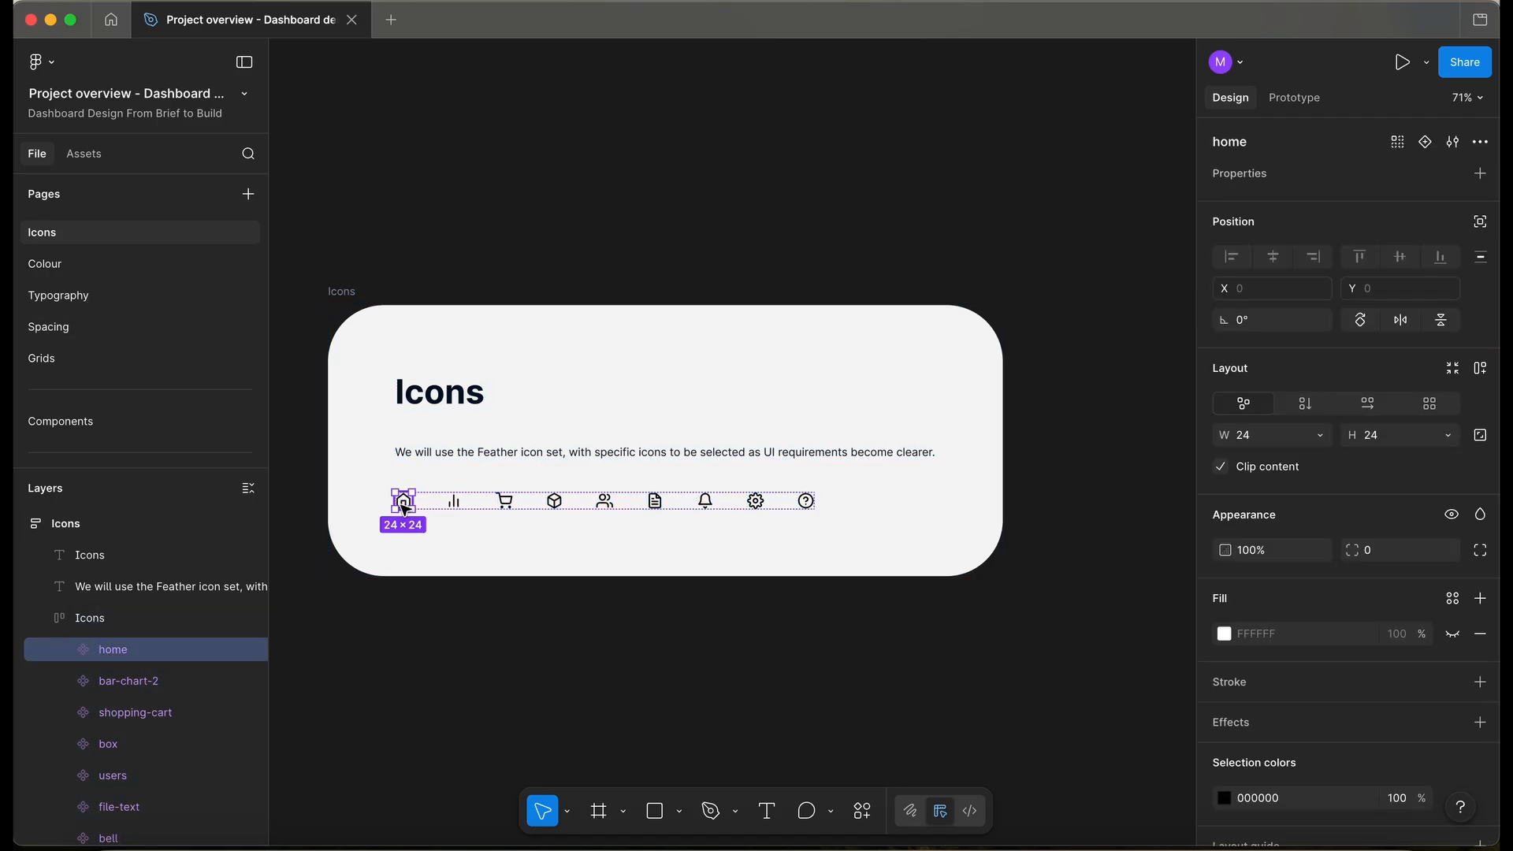
scroll(156, 362, down, 1)
click(142, 392)
scroll(668, 361, right, 8)
scroll(667, 361, up, 2)
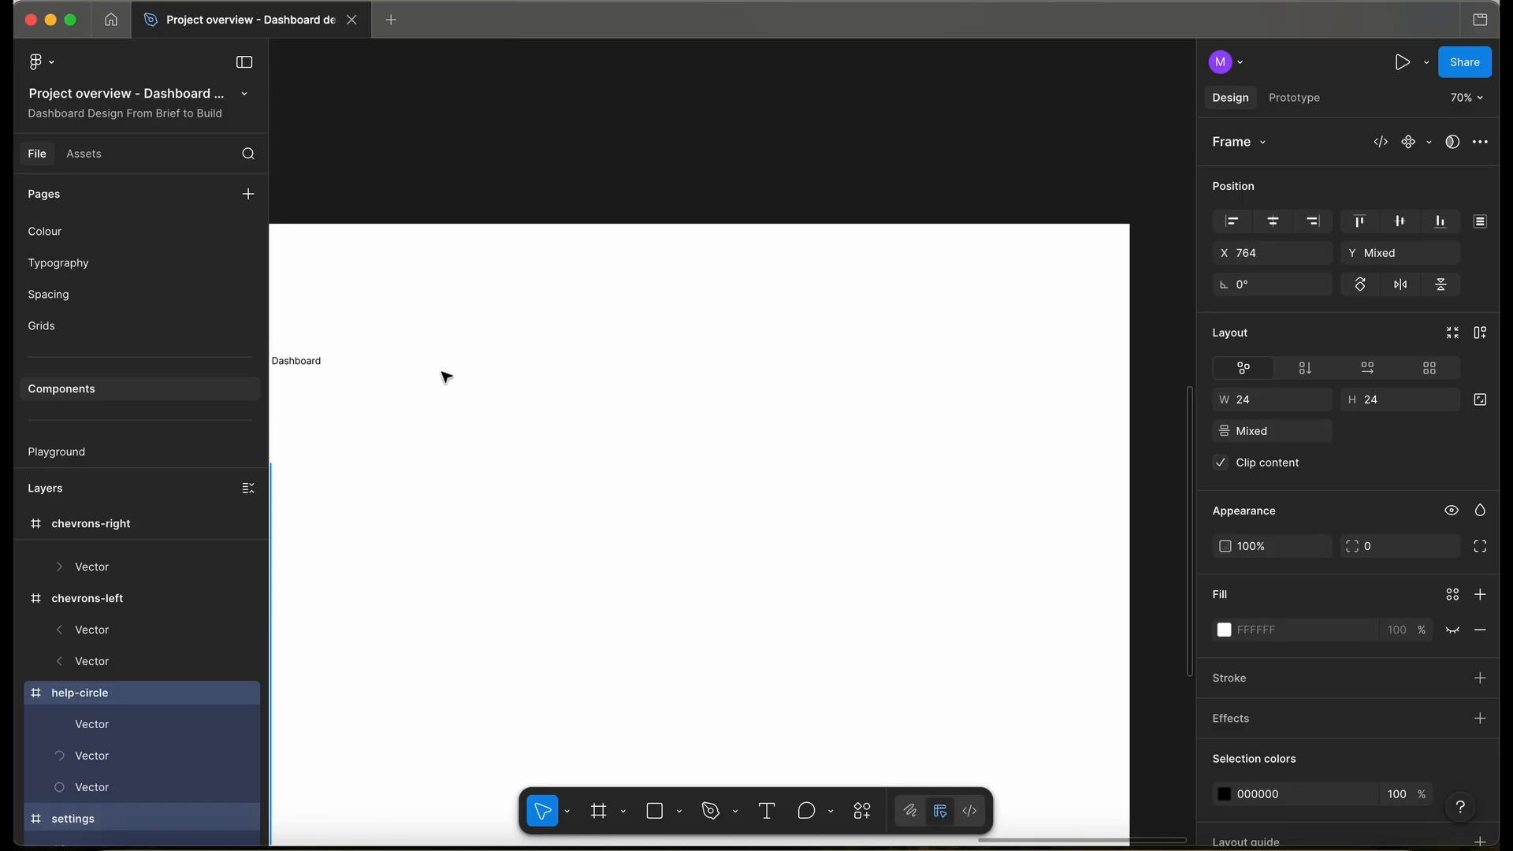
scroll(449, 371, left, 2)
- Paste a second home icon instance below the Dashboard label, browsing swap options but keeping home
click(396, 445)
scroll(396, 445, up, 5)
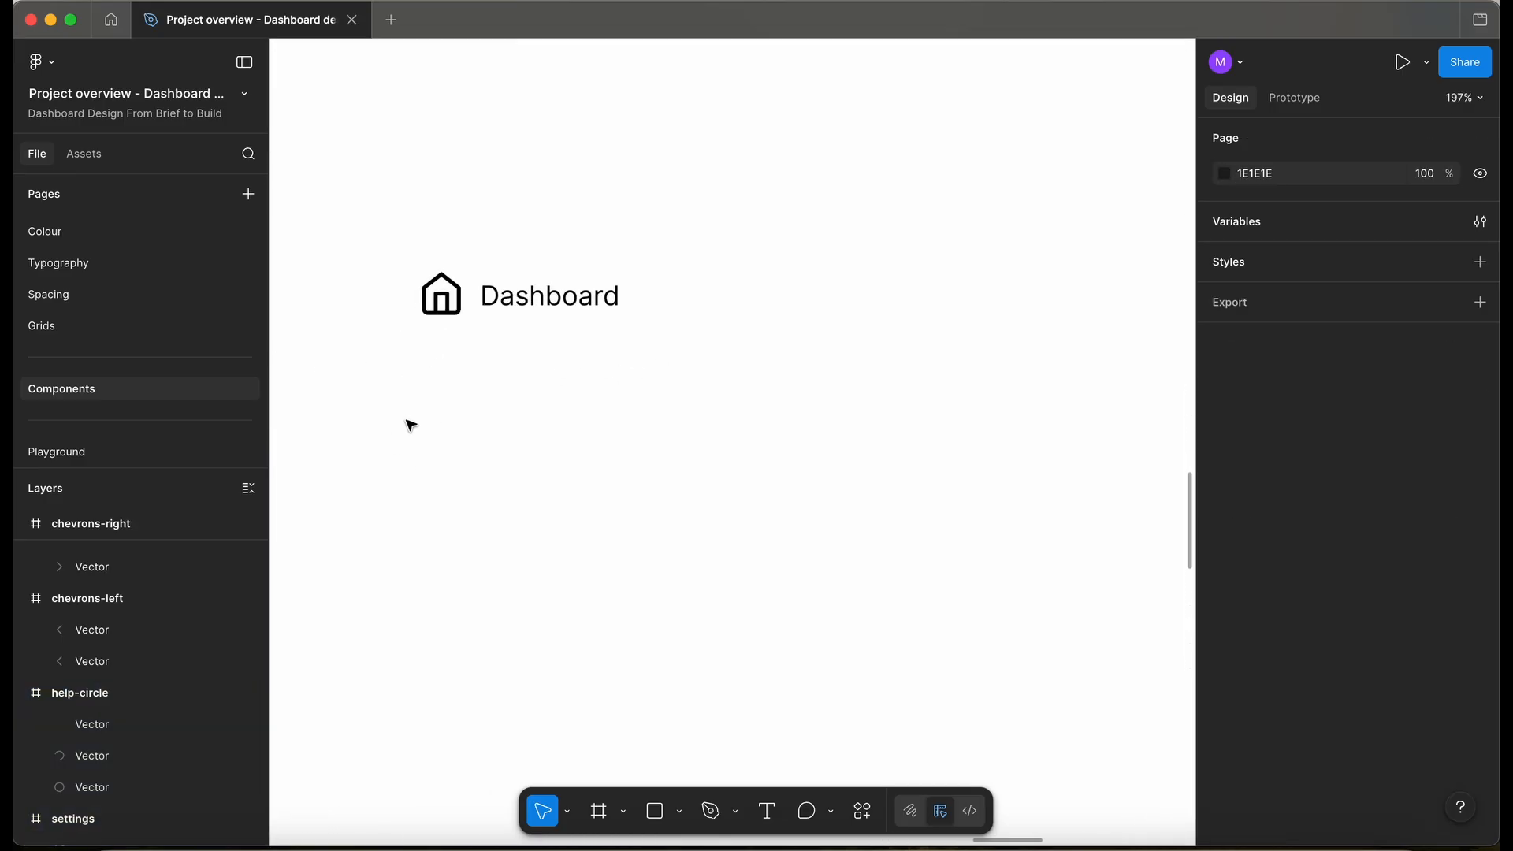
key(ctrl+v)
drag(741, 429, 433, 416)
click(1265, 144)
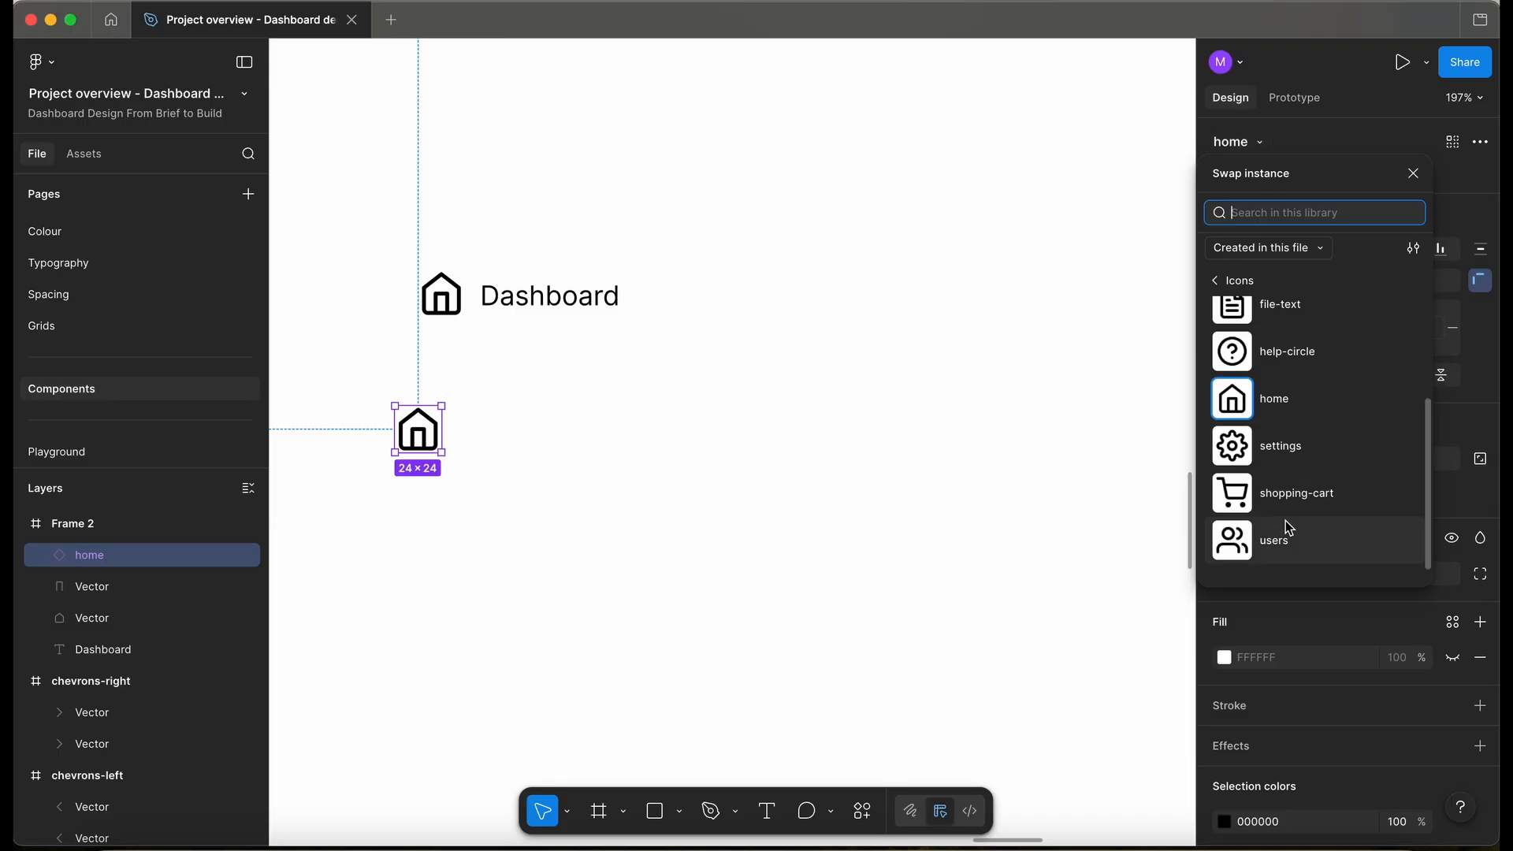
scroll(1285, 520, up, 3)
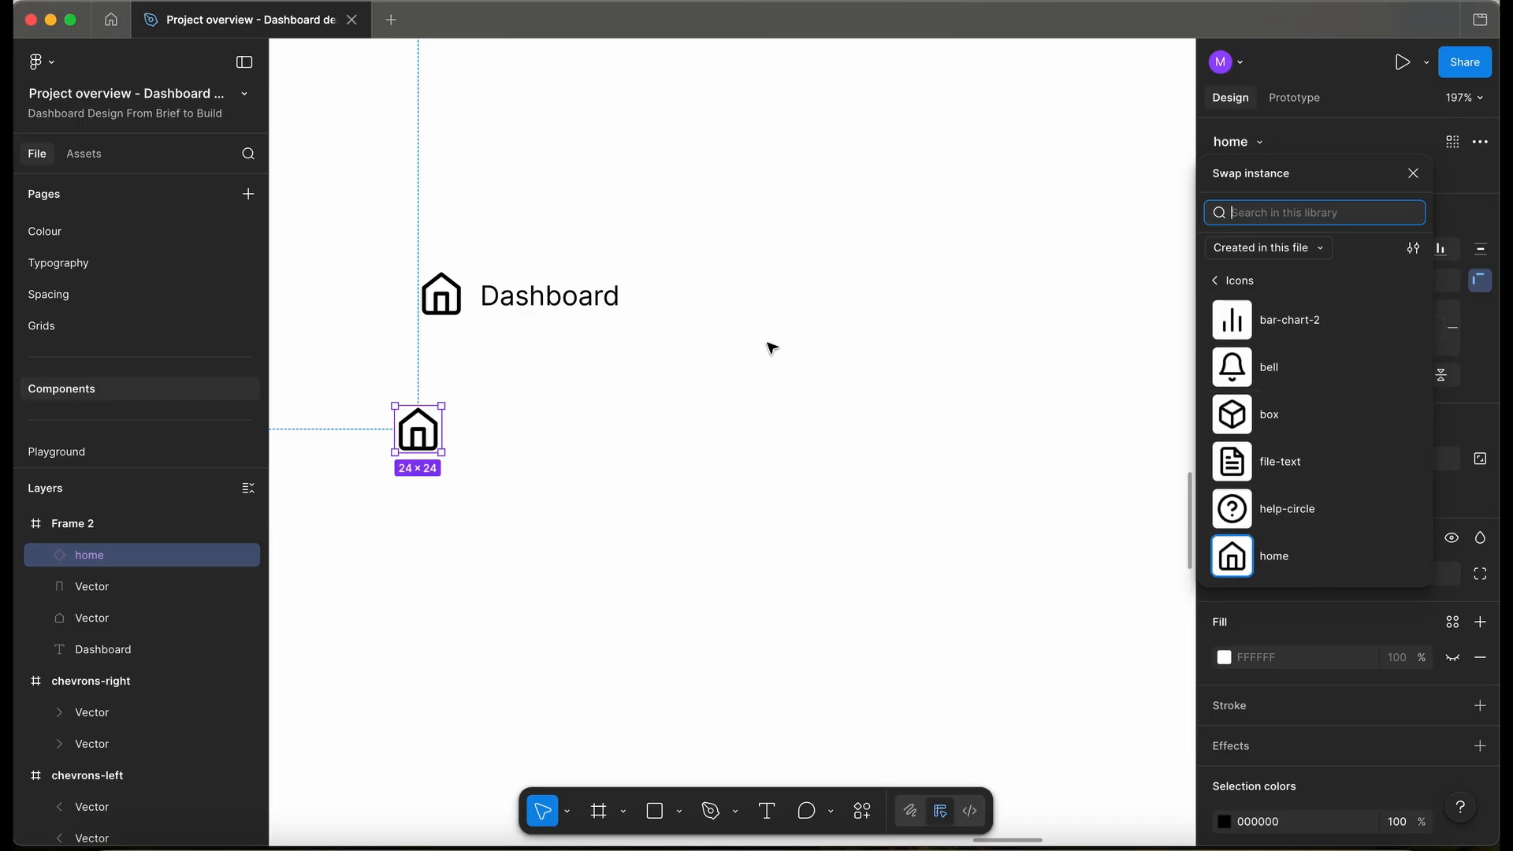
scroll(739, 390, down, 3)
click(519, 385)
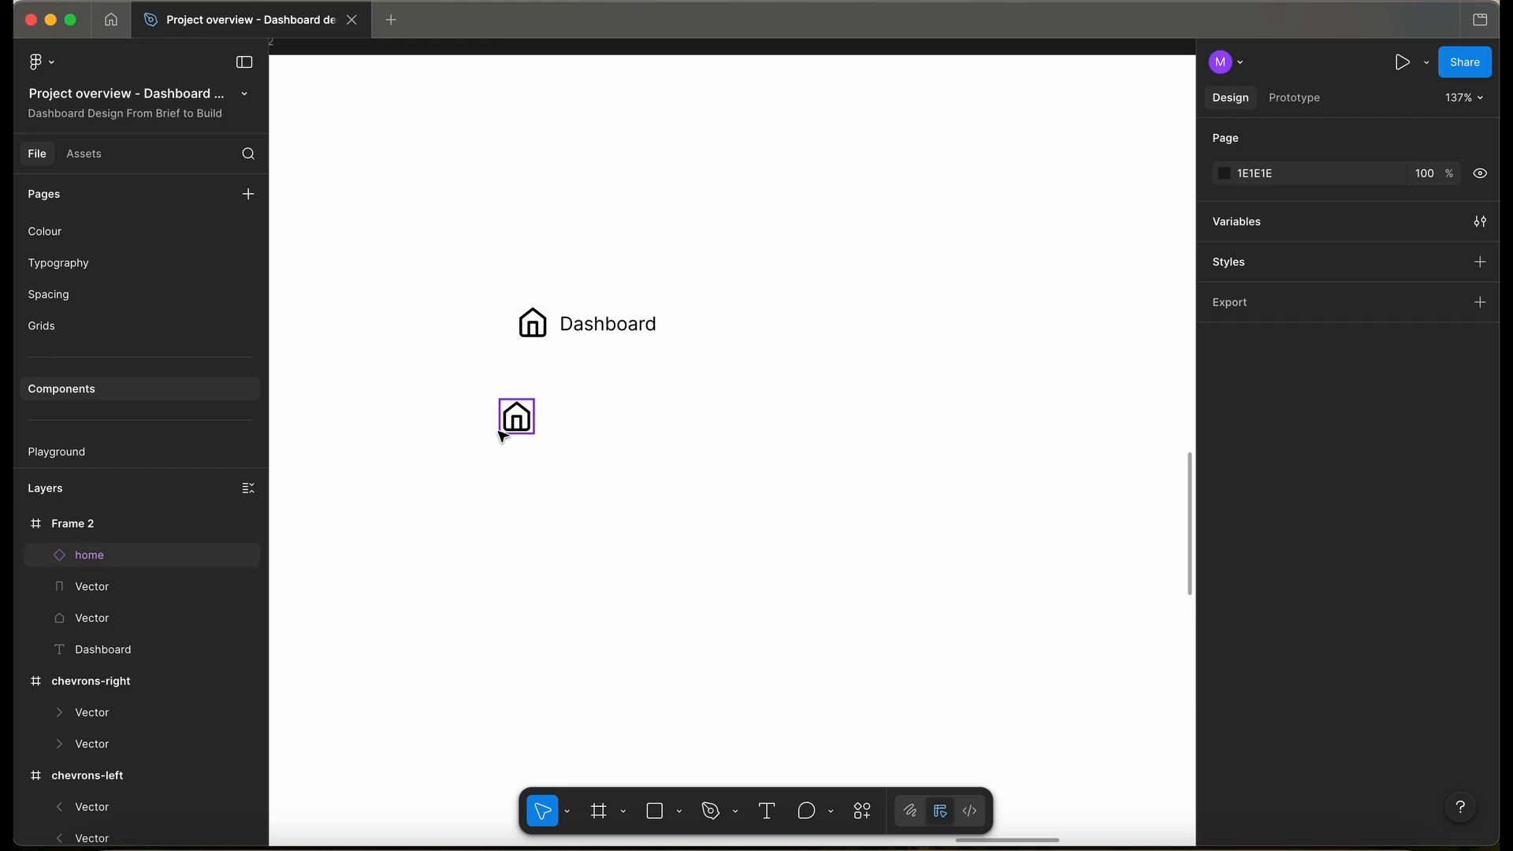
- Copy the Dashboard label beside the lower home icon and colour it Neutral/N800
click(614, 334)
alt+drag(614, 335, 599, 429)
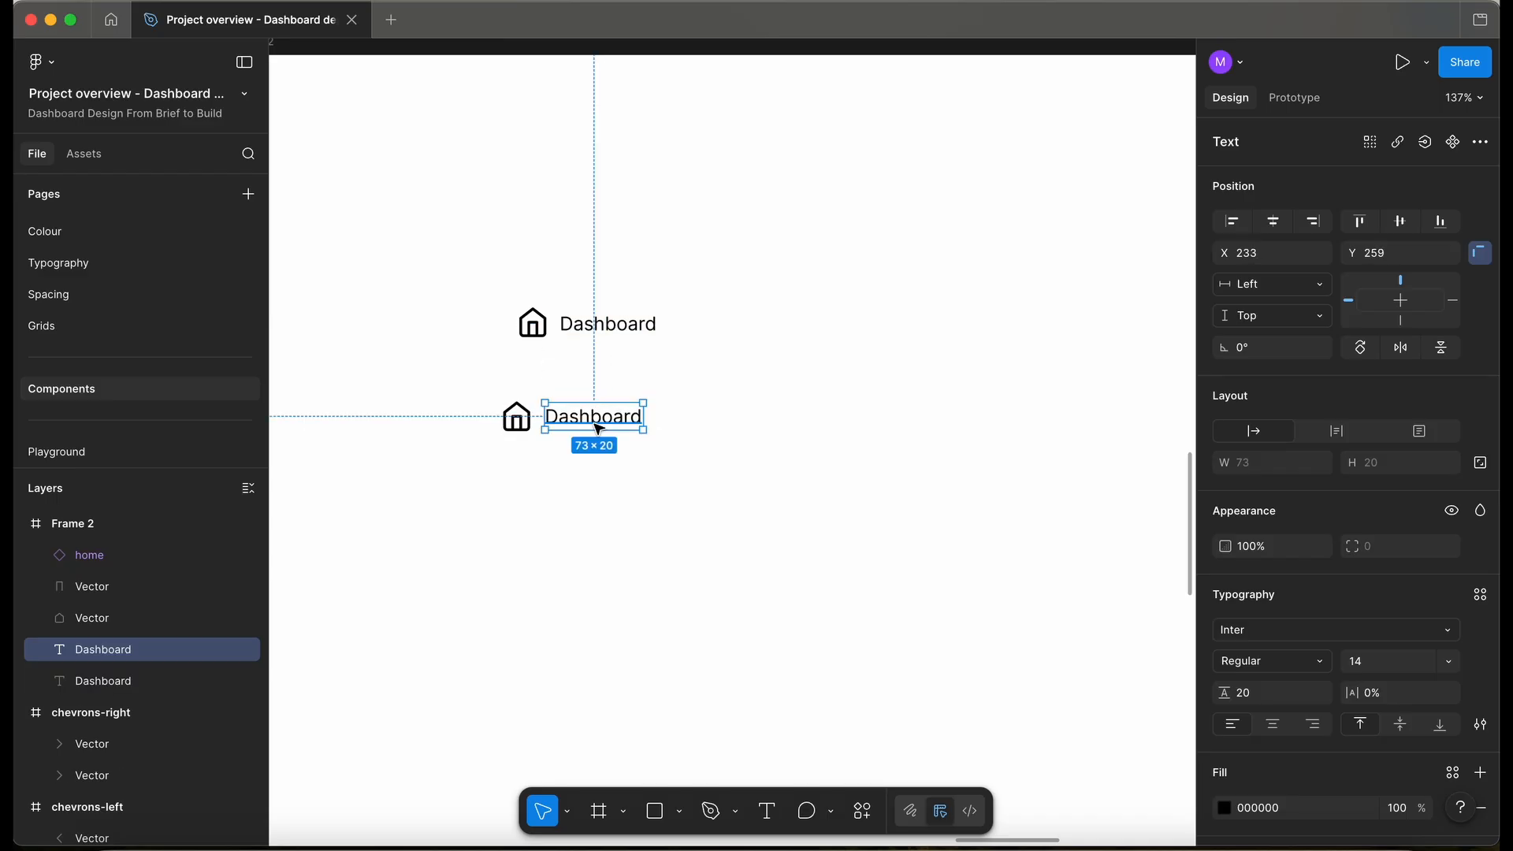
scroll(599, 430, up, 5)
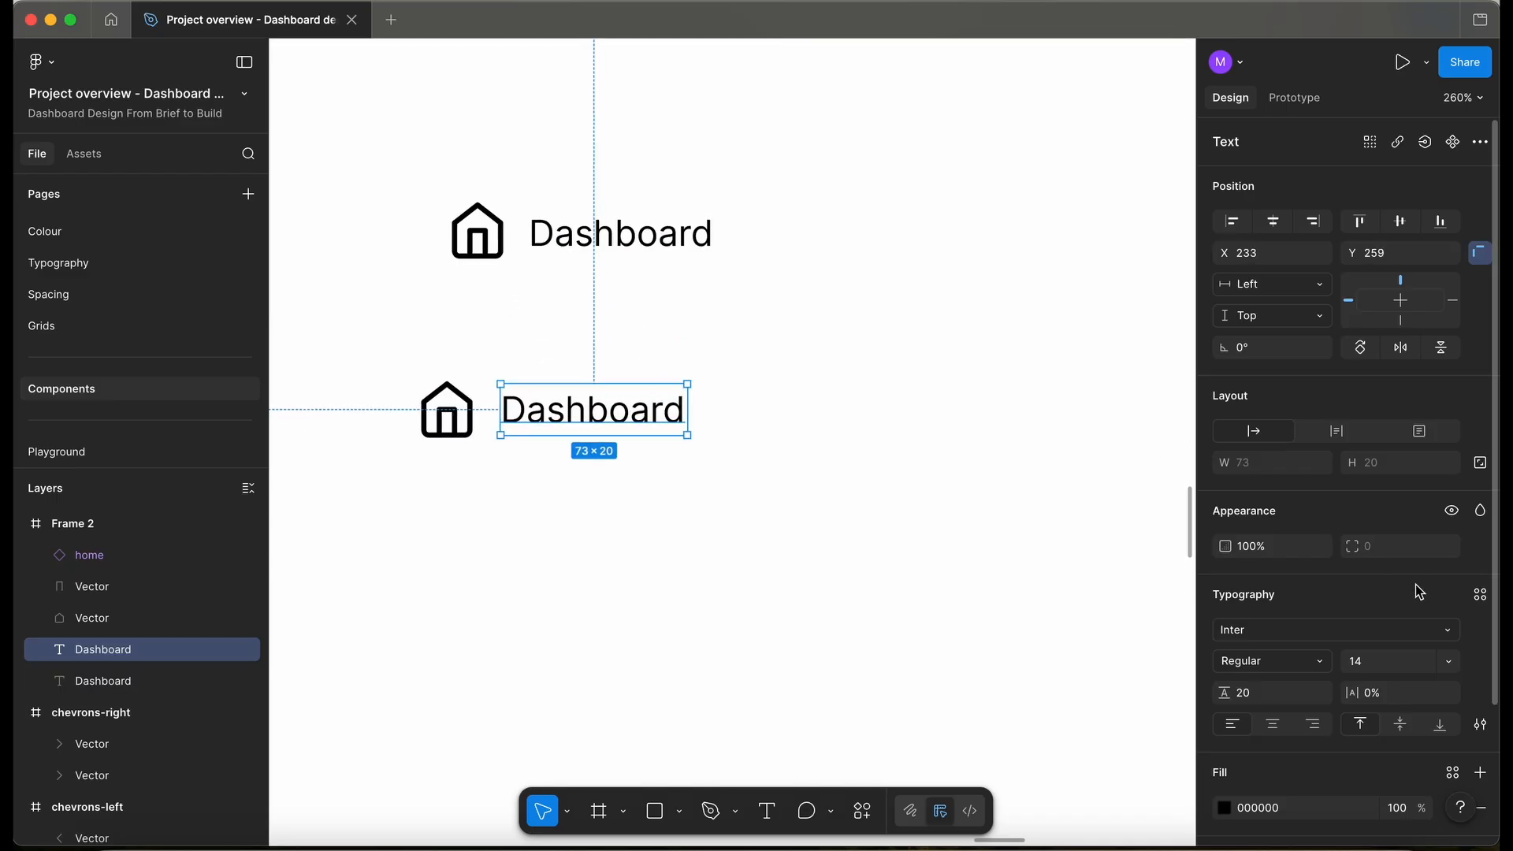
click(1447, 630)
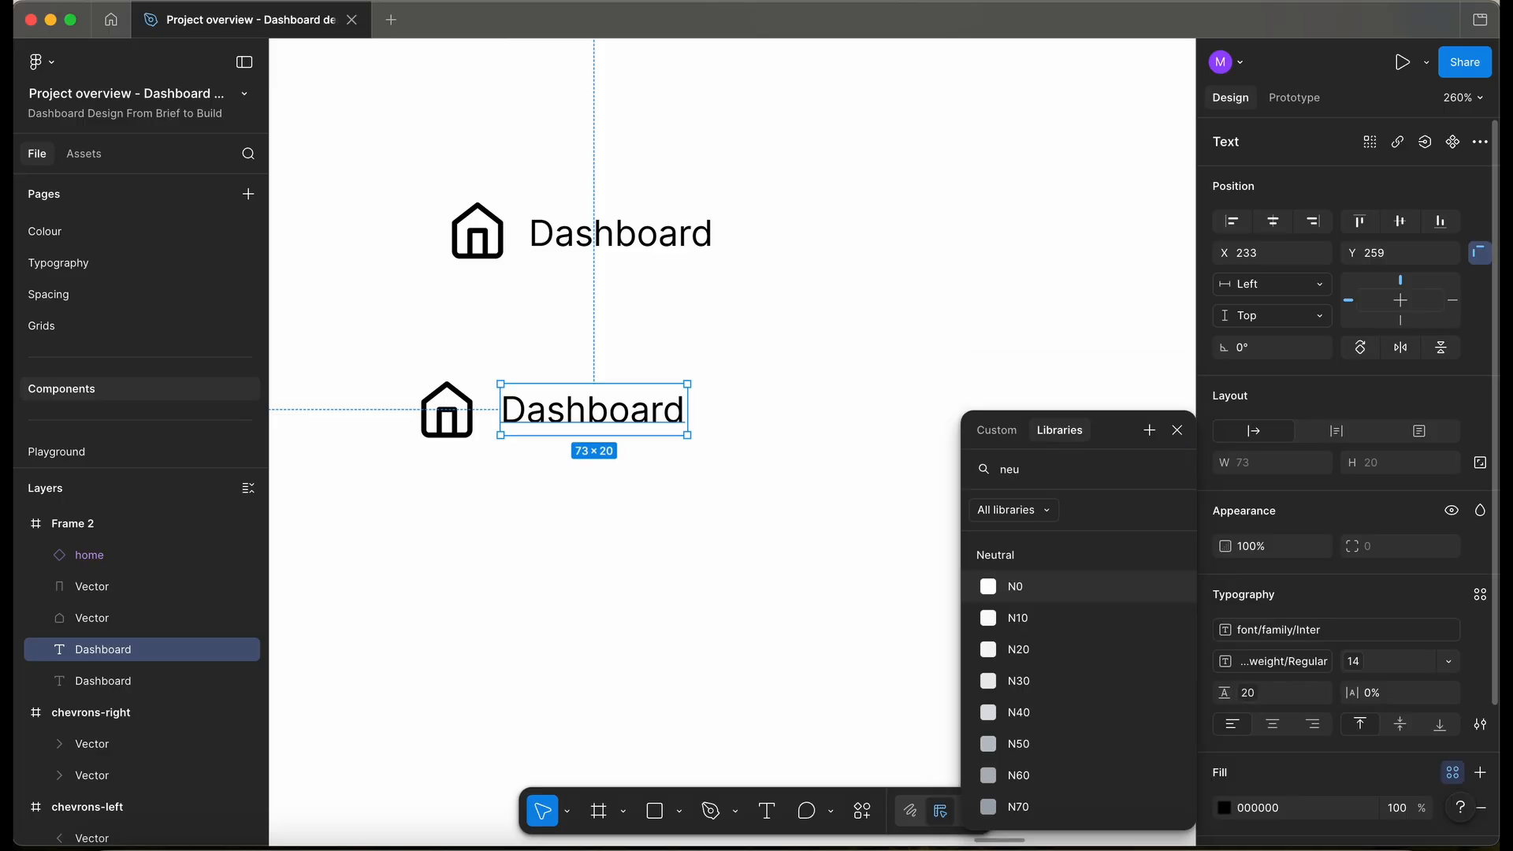
scroll(1046, 686, down, 5)
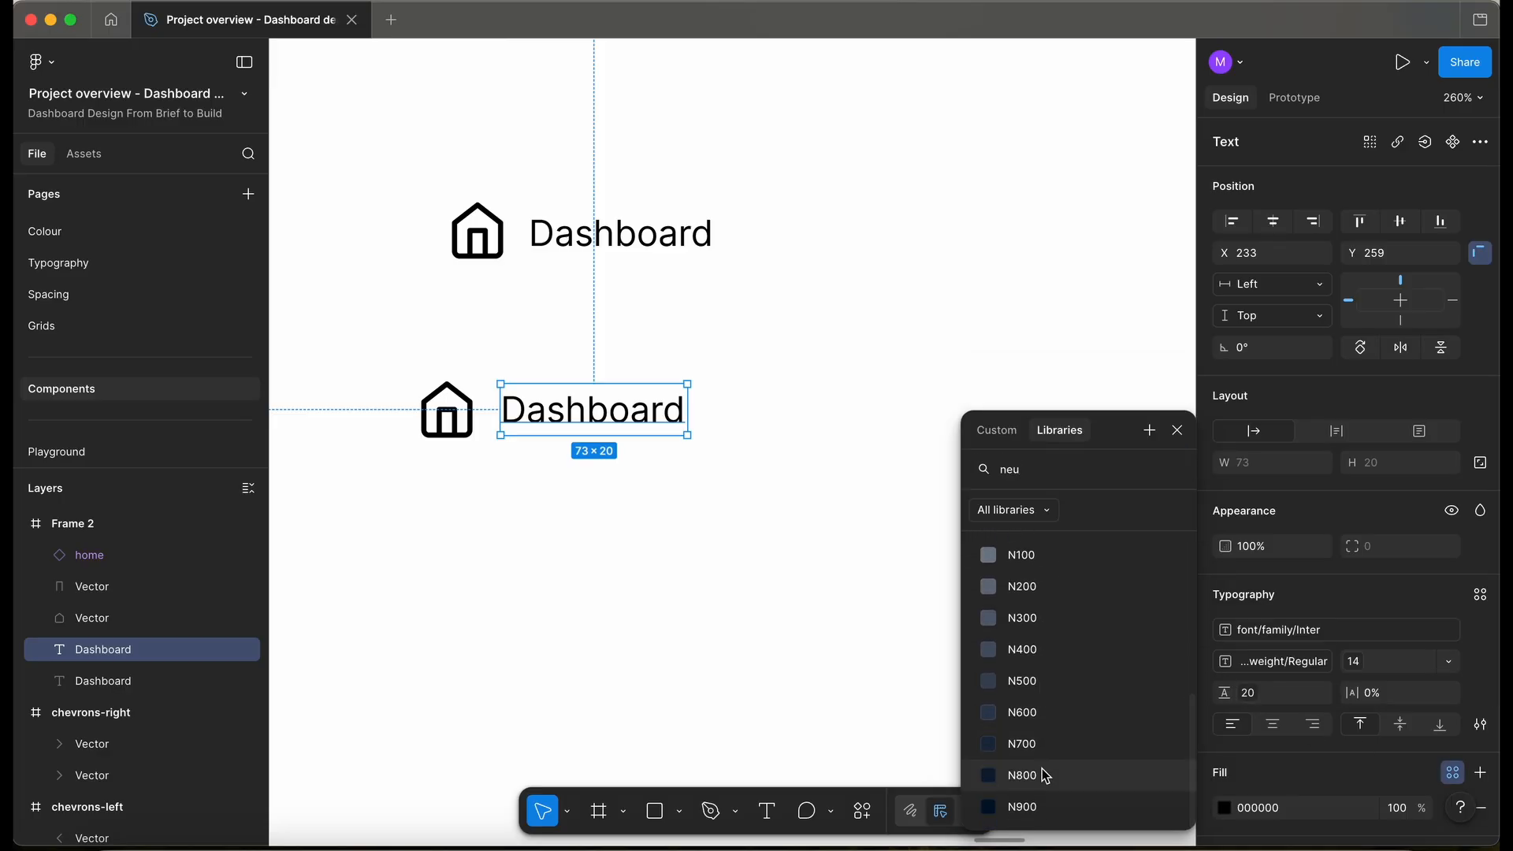
click(1046, 776)
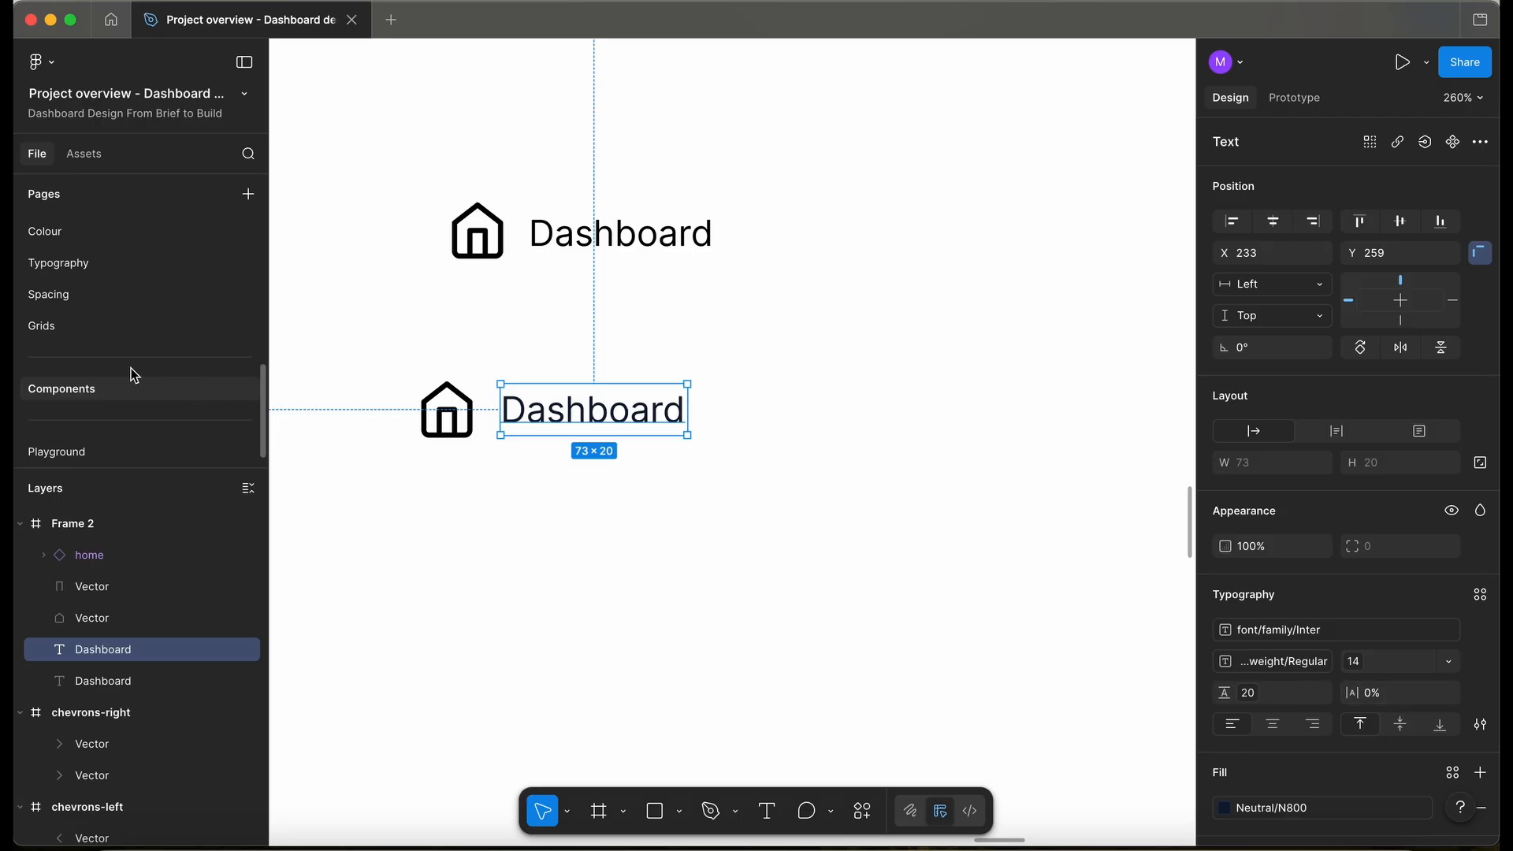
- Inspect the 14px regular text settings on Typography, then select the lower icon and label
click(84, 262)
click(642, 515)
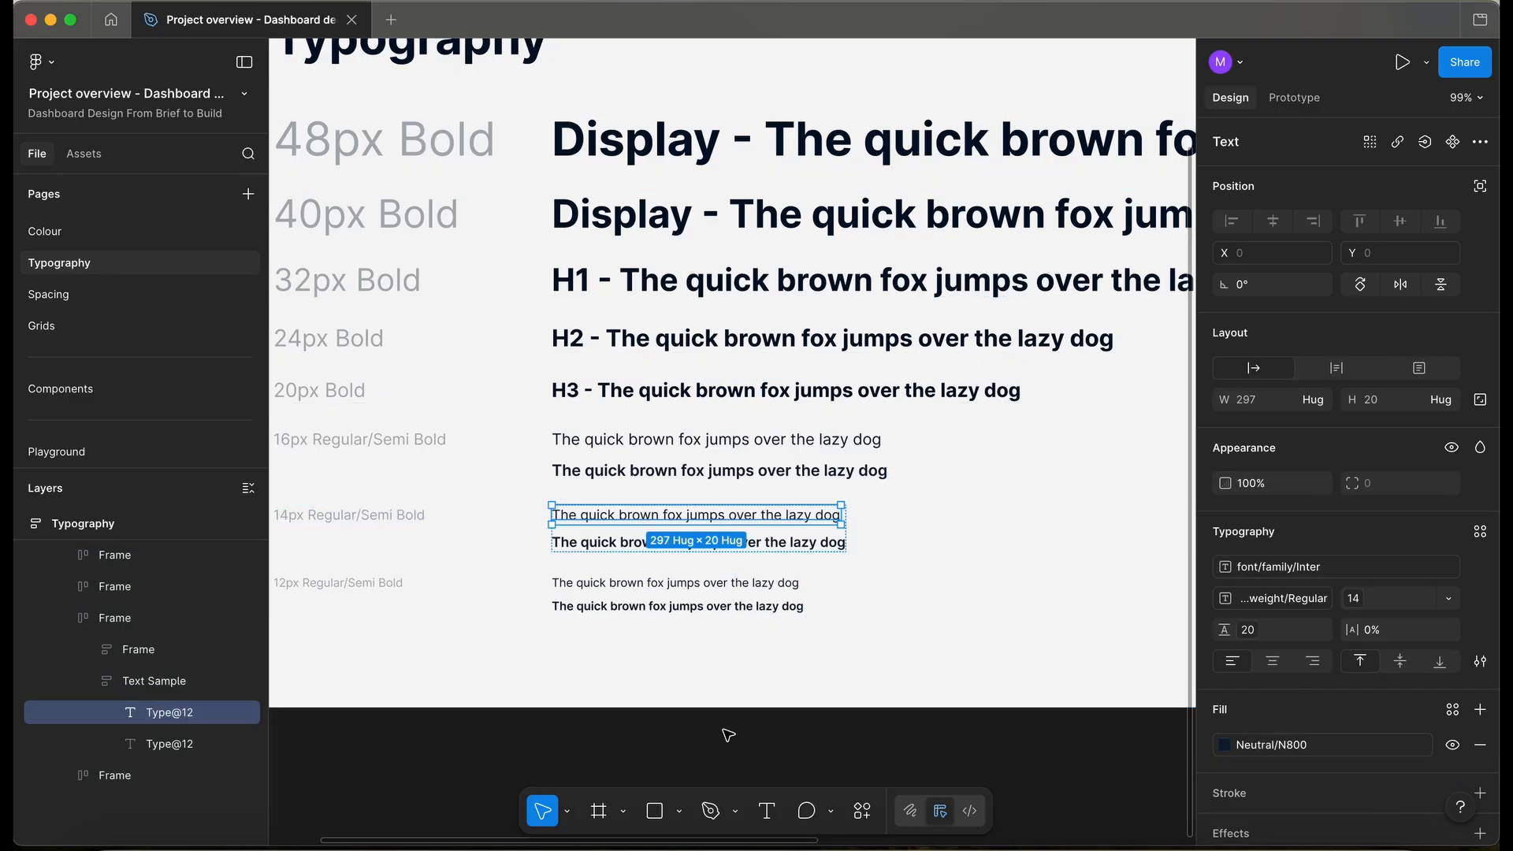
click(92, 386)
drag(608, 510, 461, 417)
- Wrap the icon and label in auto layout with variable gap 12, horizontal padding 20, vertical padding 16
key(shift+a)
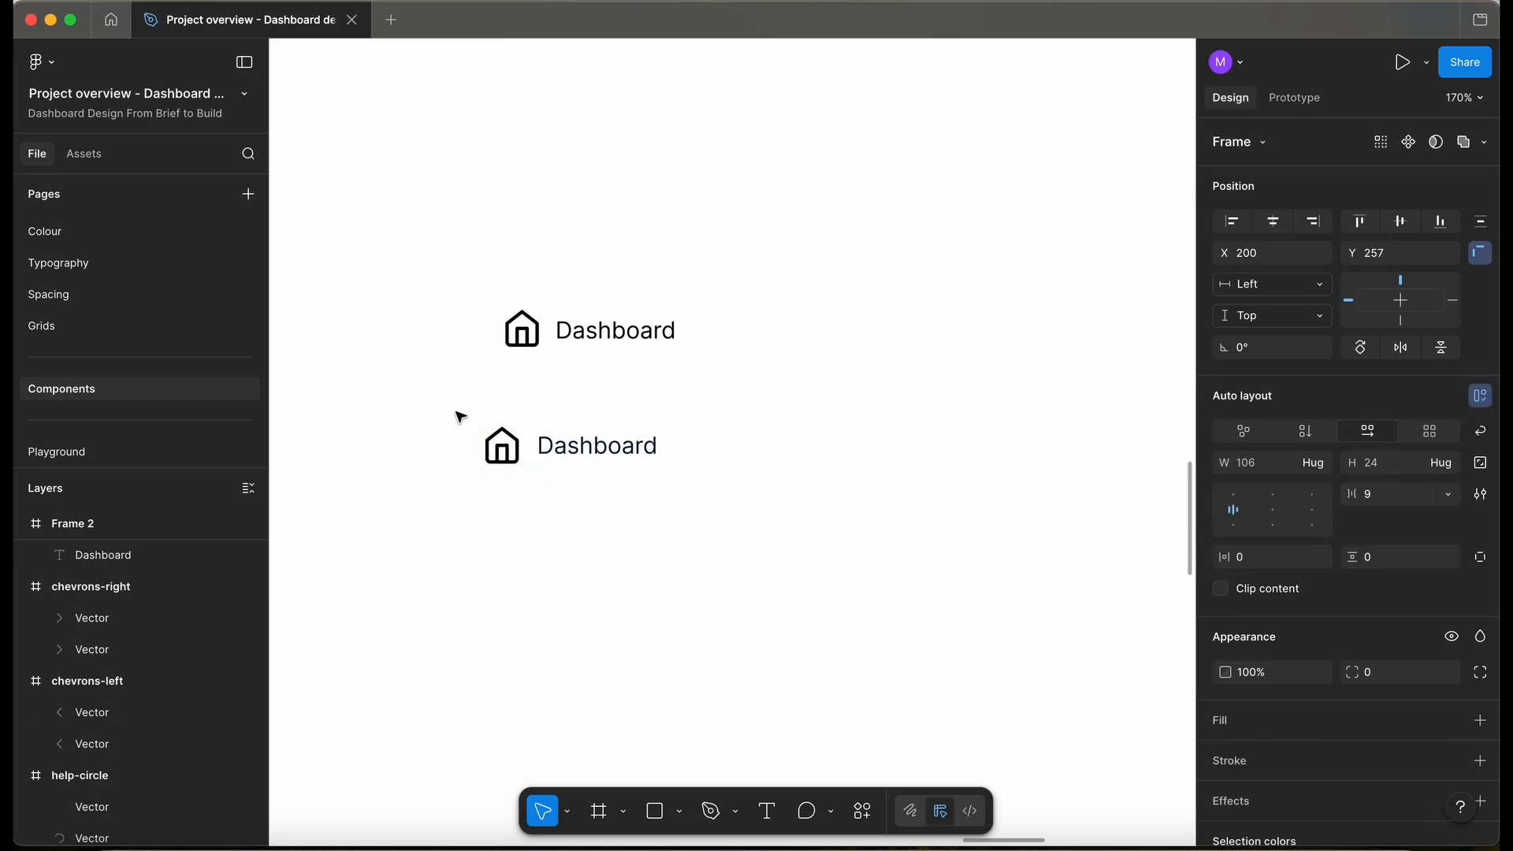
scroll(517, 452, up, 3)
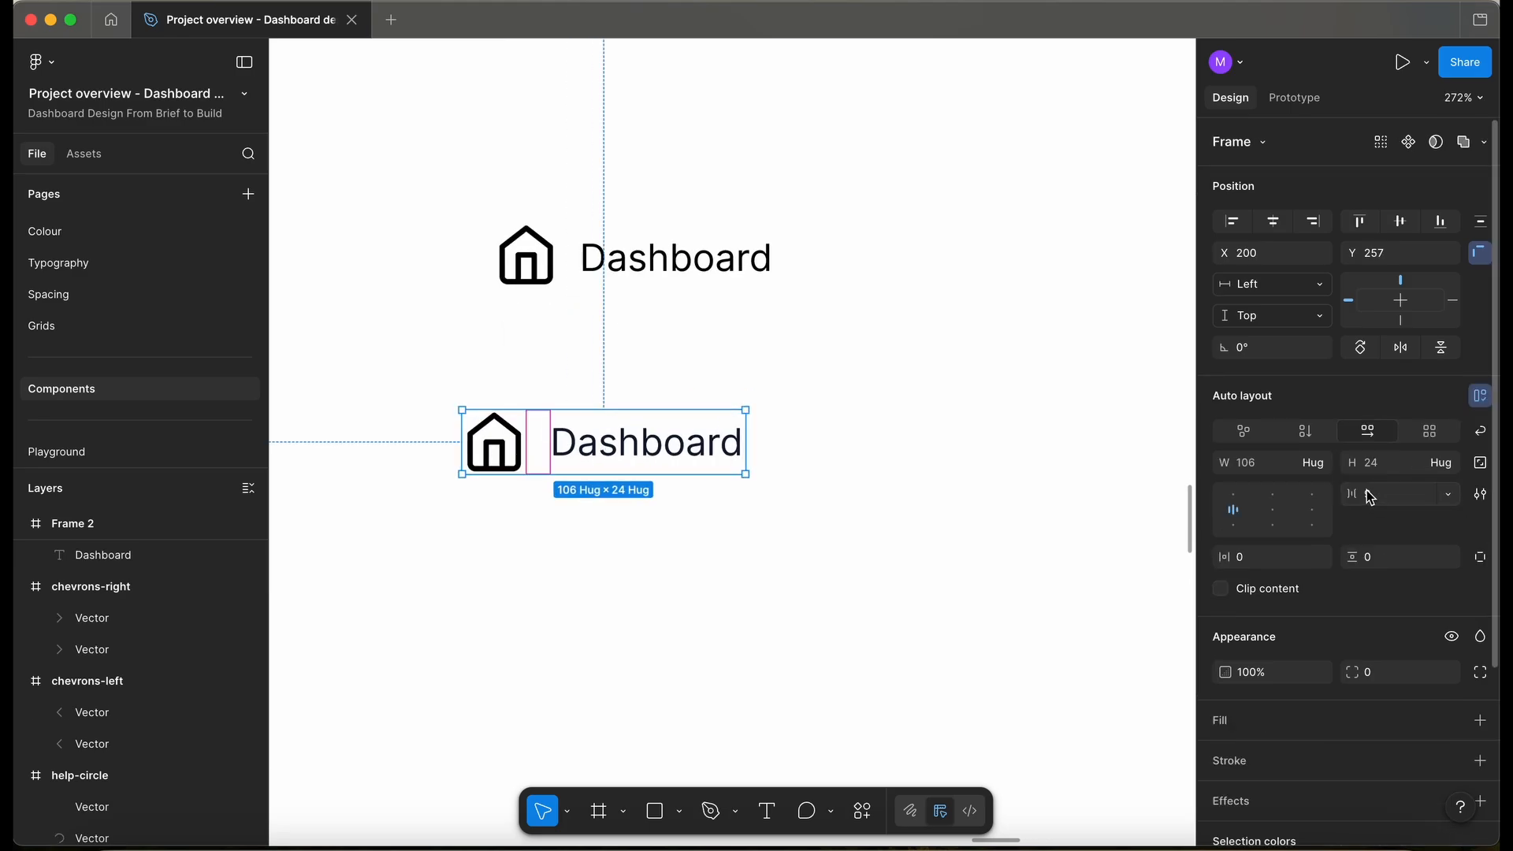
click(1447, 495)
click(1390, 557)
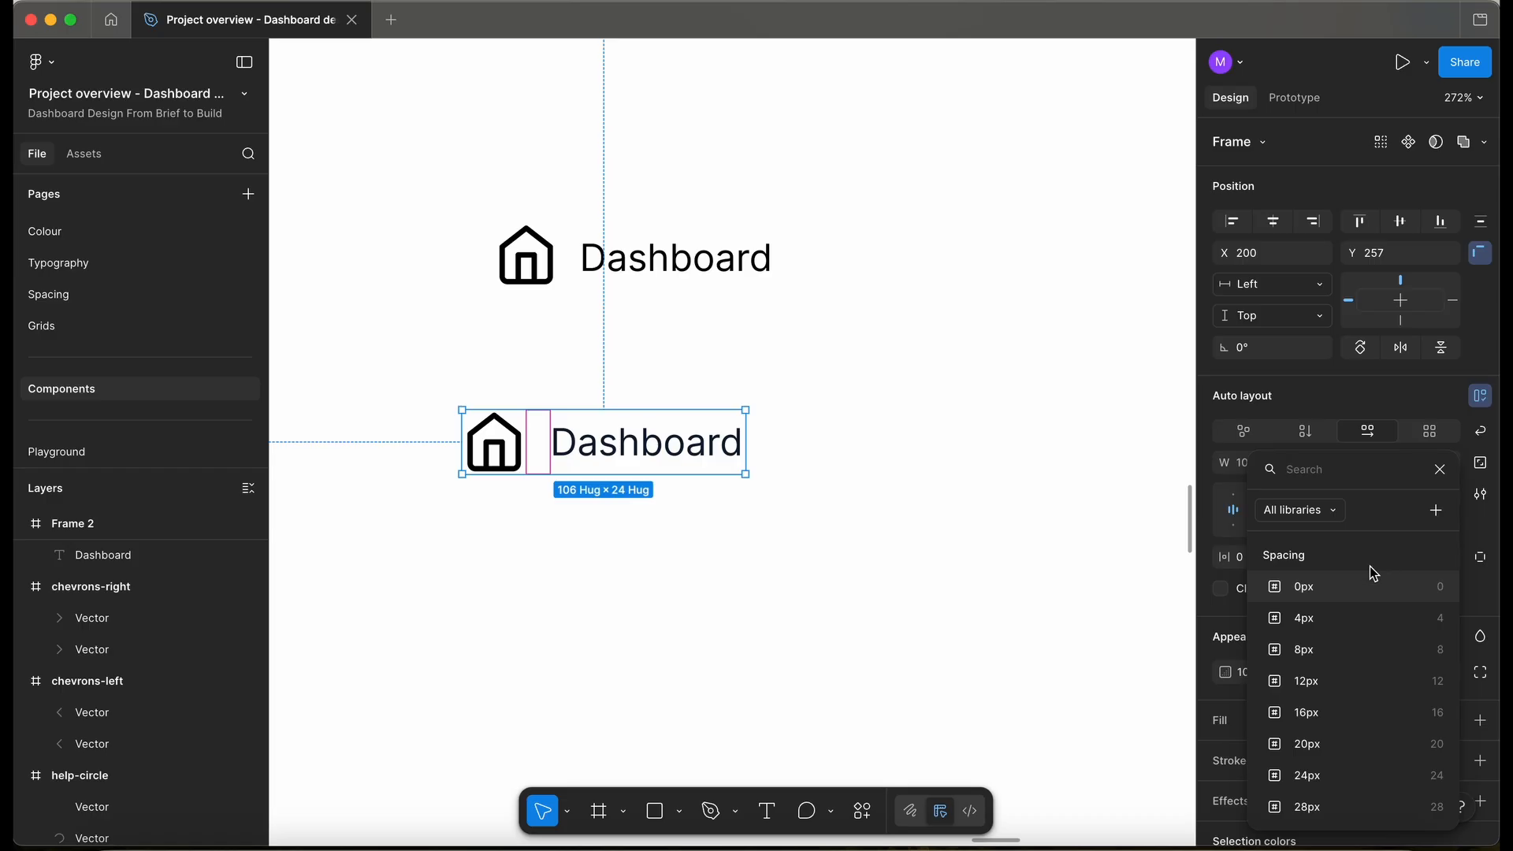
click(1318, 683)
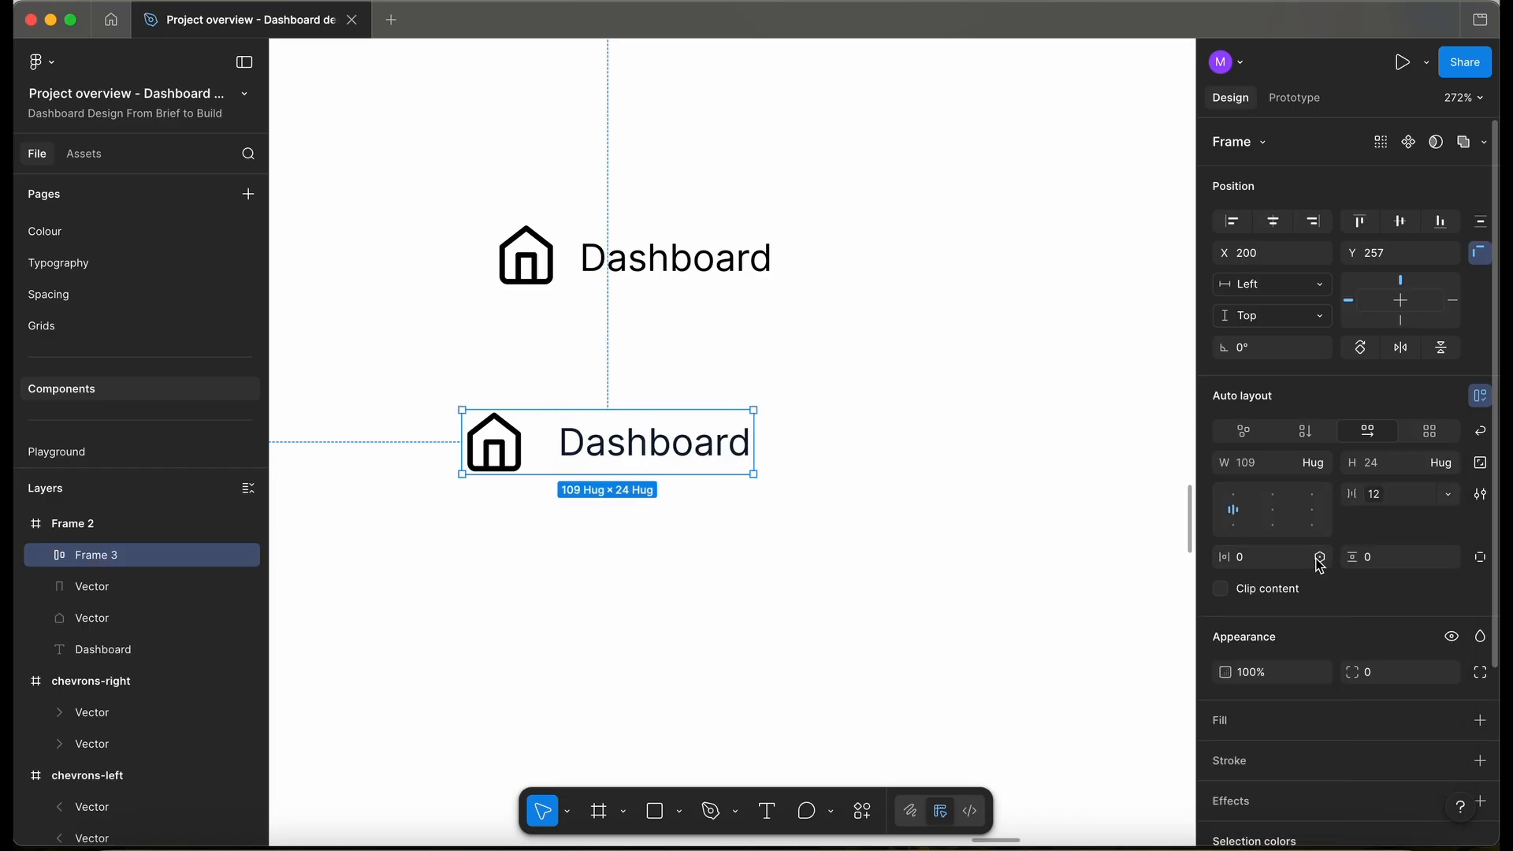
click(1320, 559)
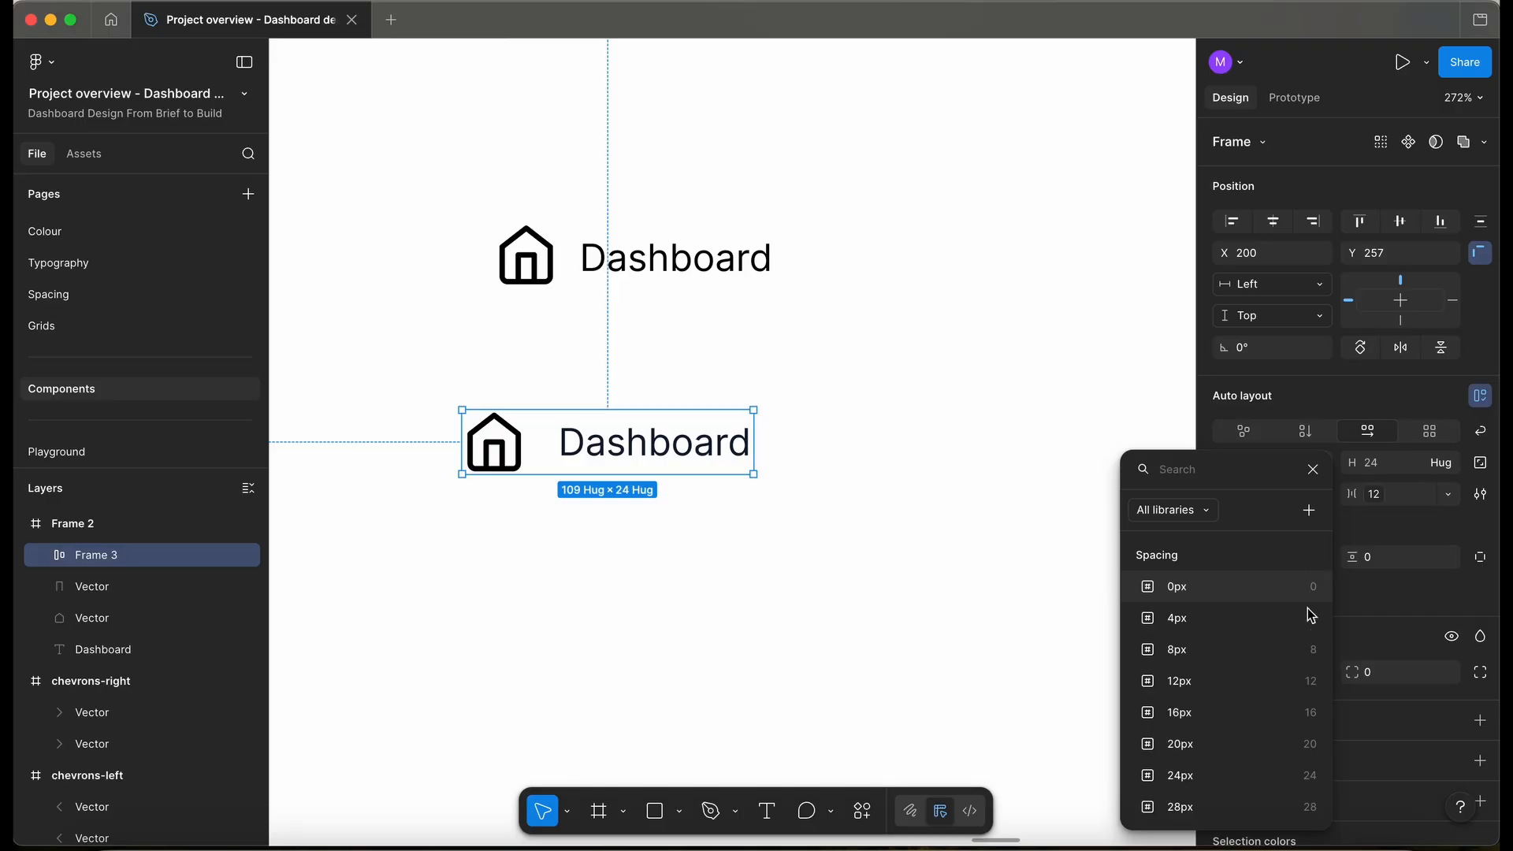
click(1241, 743)
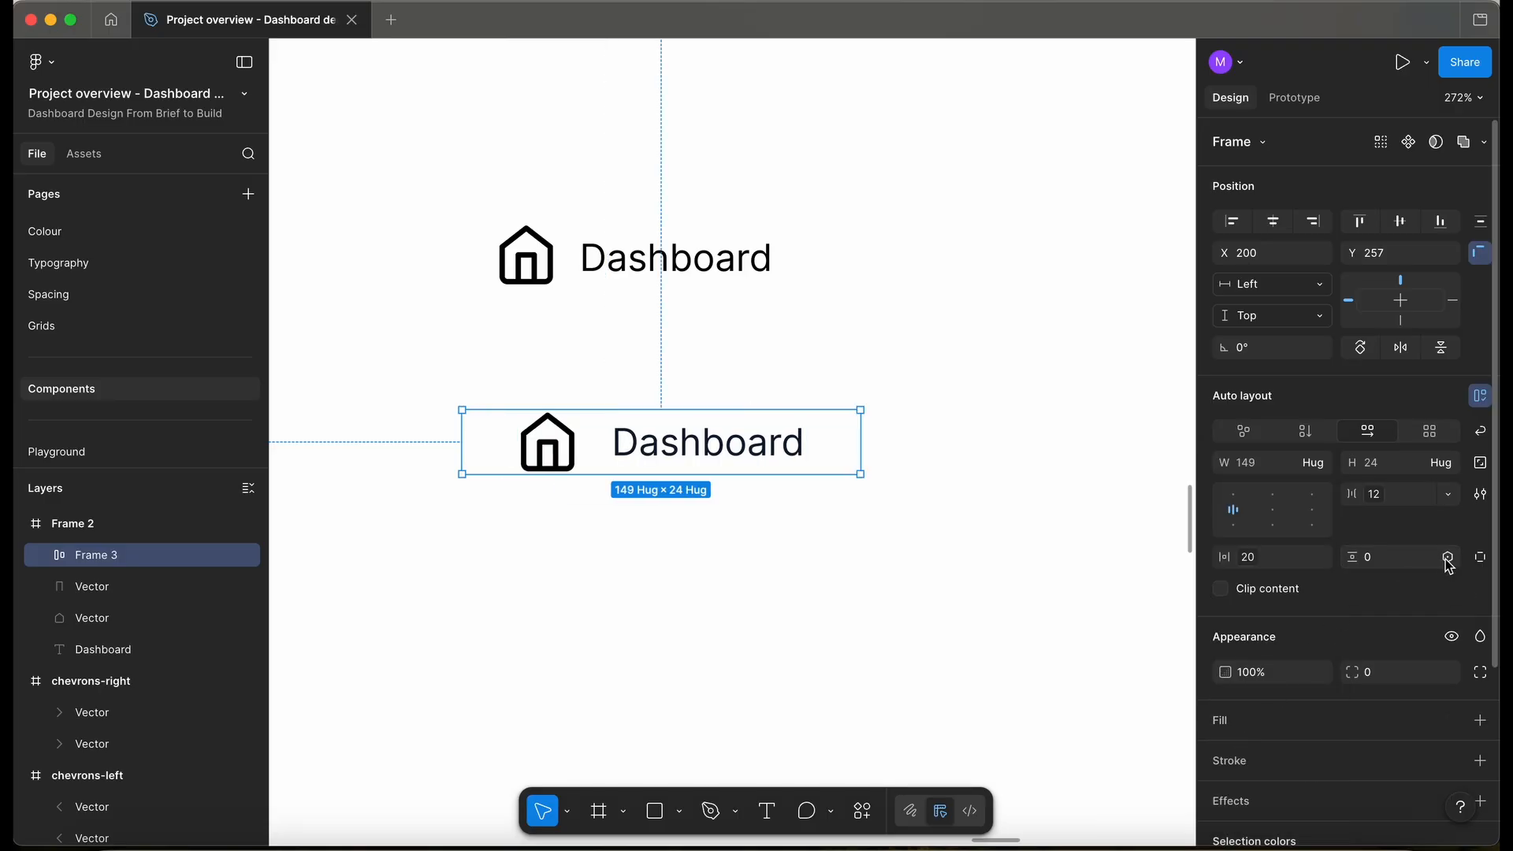
click(1449, 559)
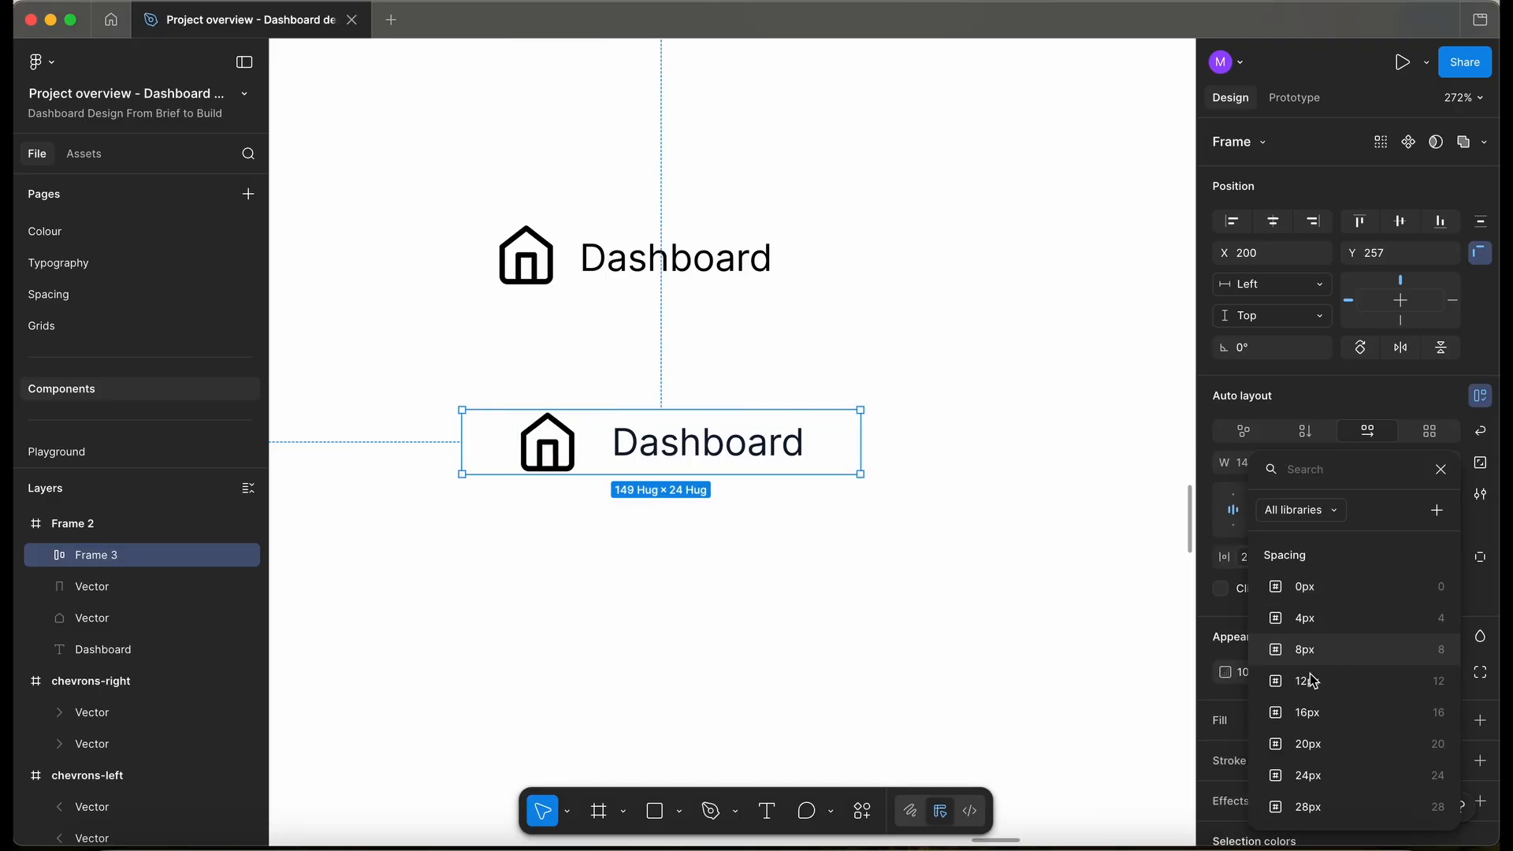
click(1317, 715)
scroll(769, 579, down, 8)
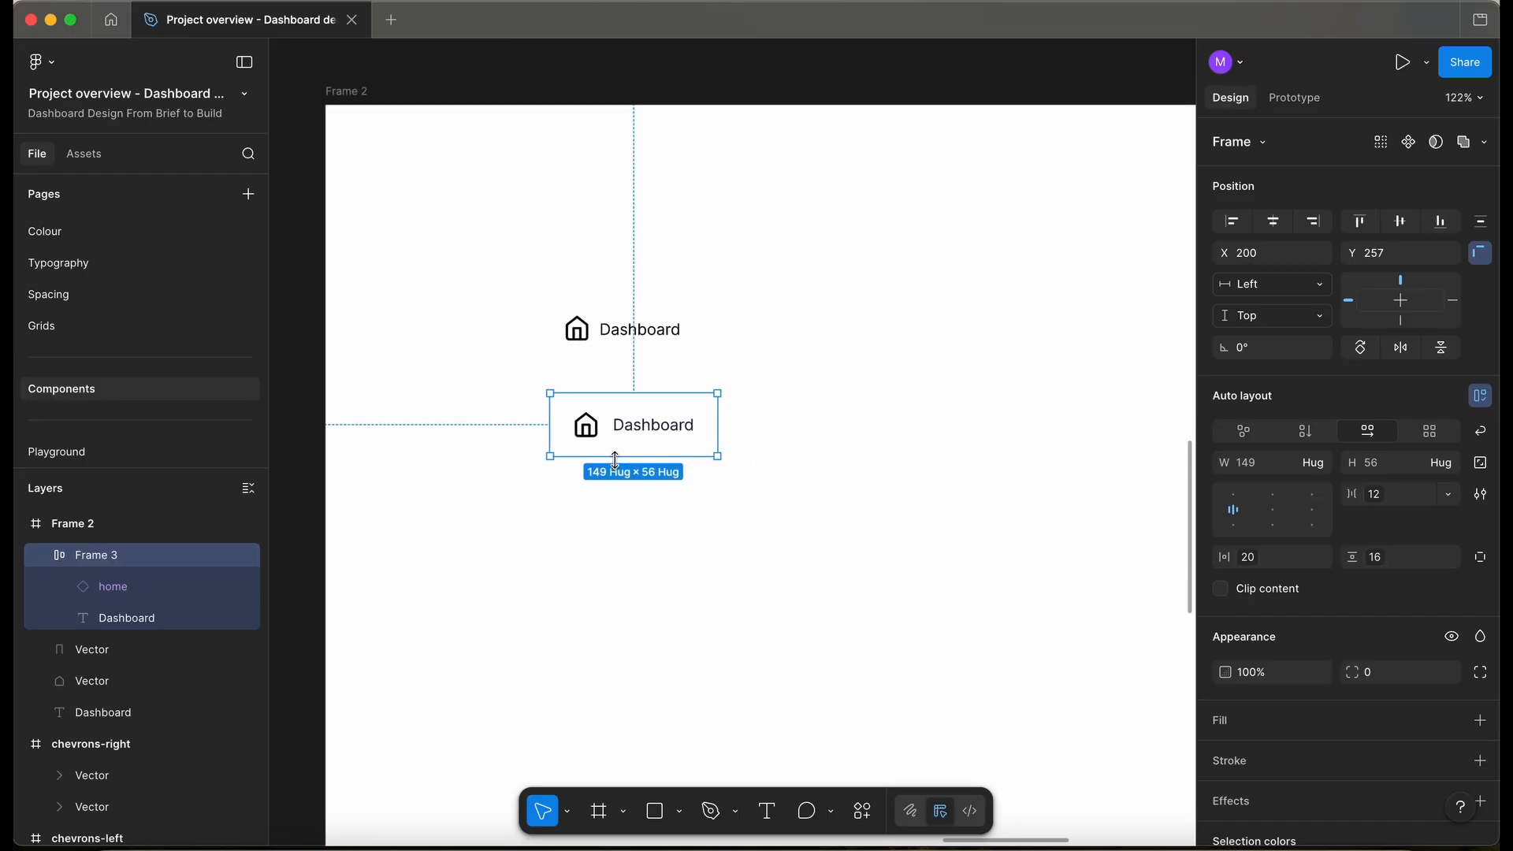
- Add a 'Default' text label beside the button and delete the old upper sample
key(t)
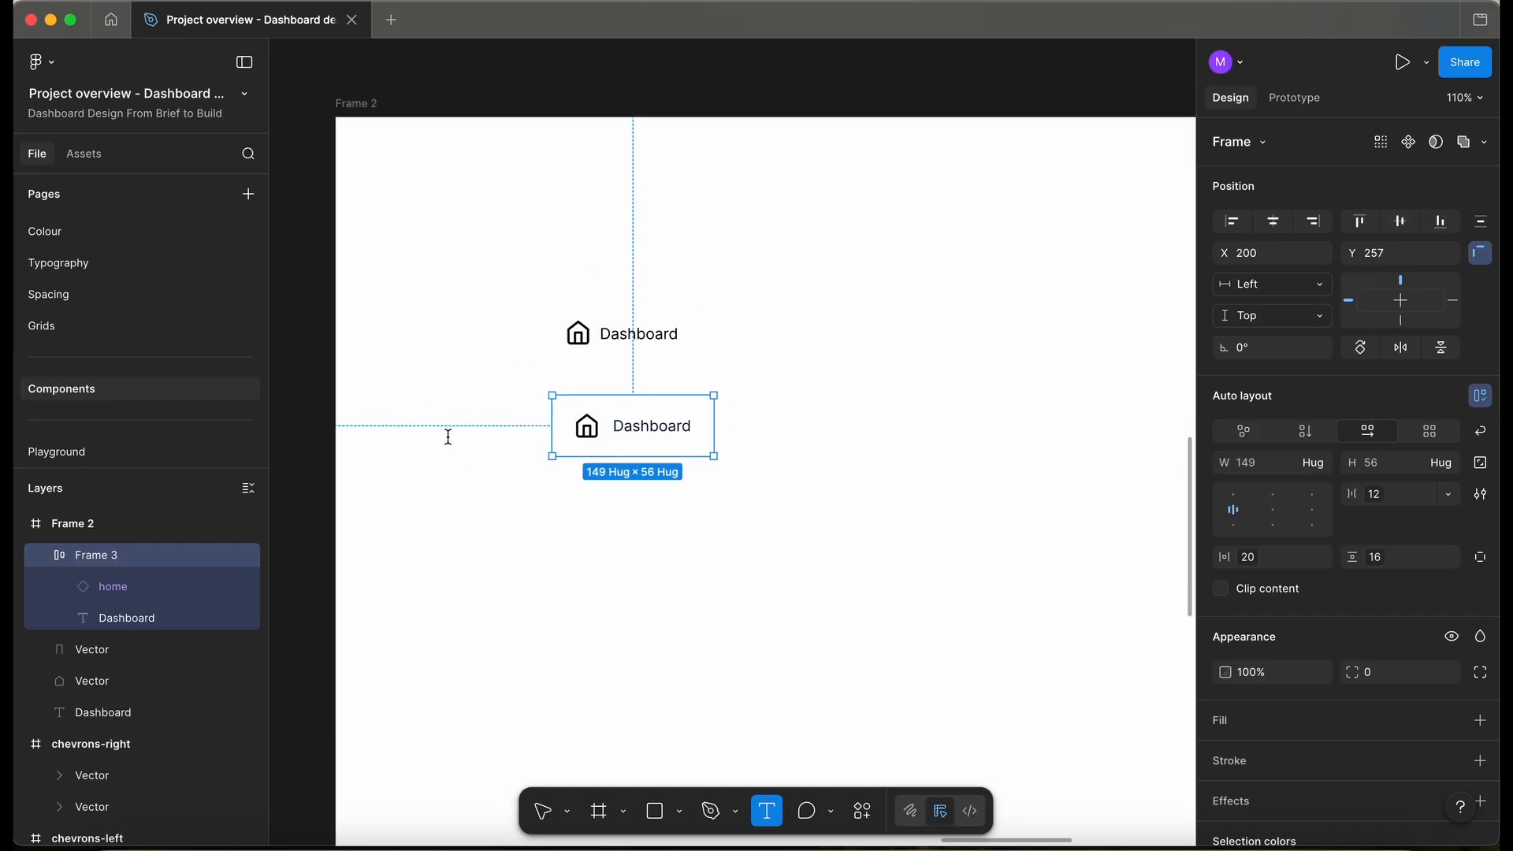
click(434, 426)
text(Default)
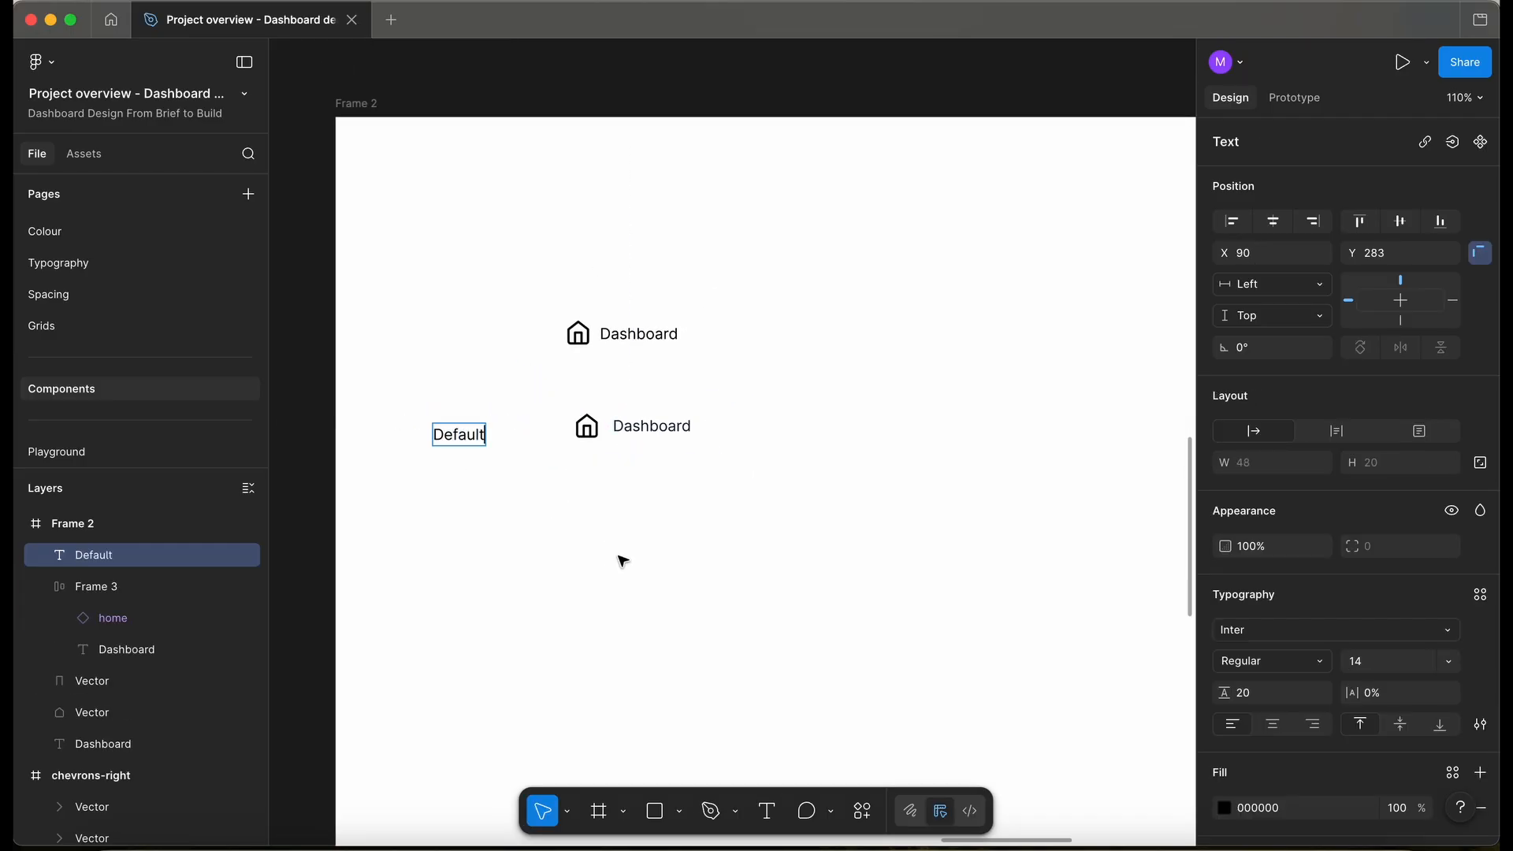
key(Escape)
drag(471, 438, 511, 428)
drag(524, 293, 770, 372)
key(Delete)
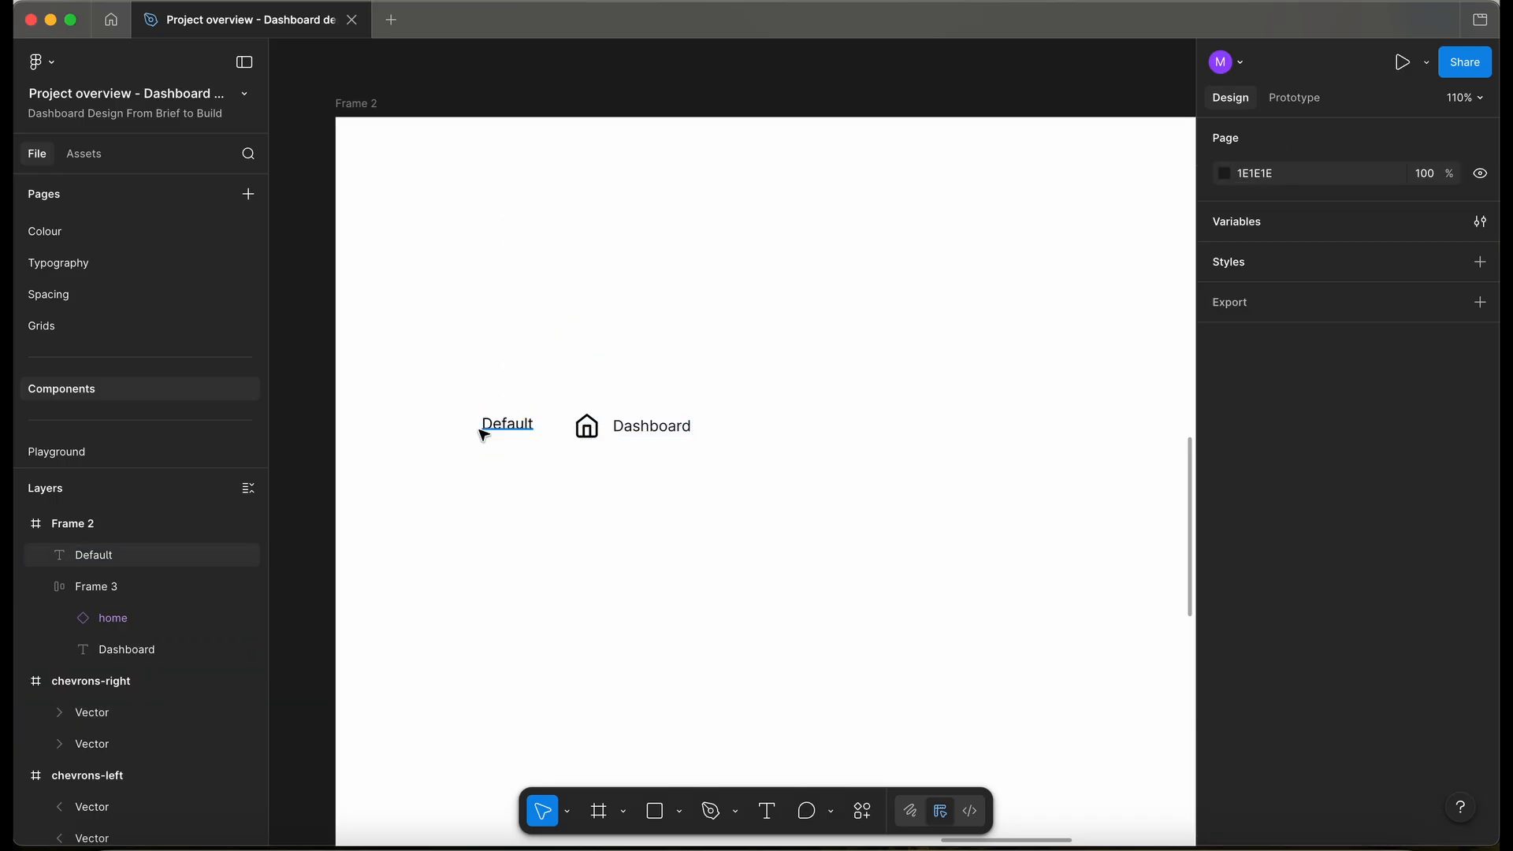
- Copy the label downward as 'Hover' and 'Focus'
scroll(449, 437, up, 5)
scroll(550, 424, down, 3)
drag(550, 414, 550, 426)
double_click(550, 421)
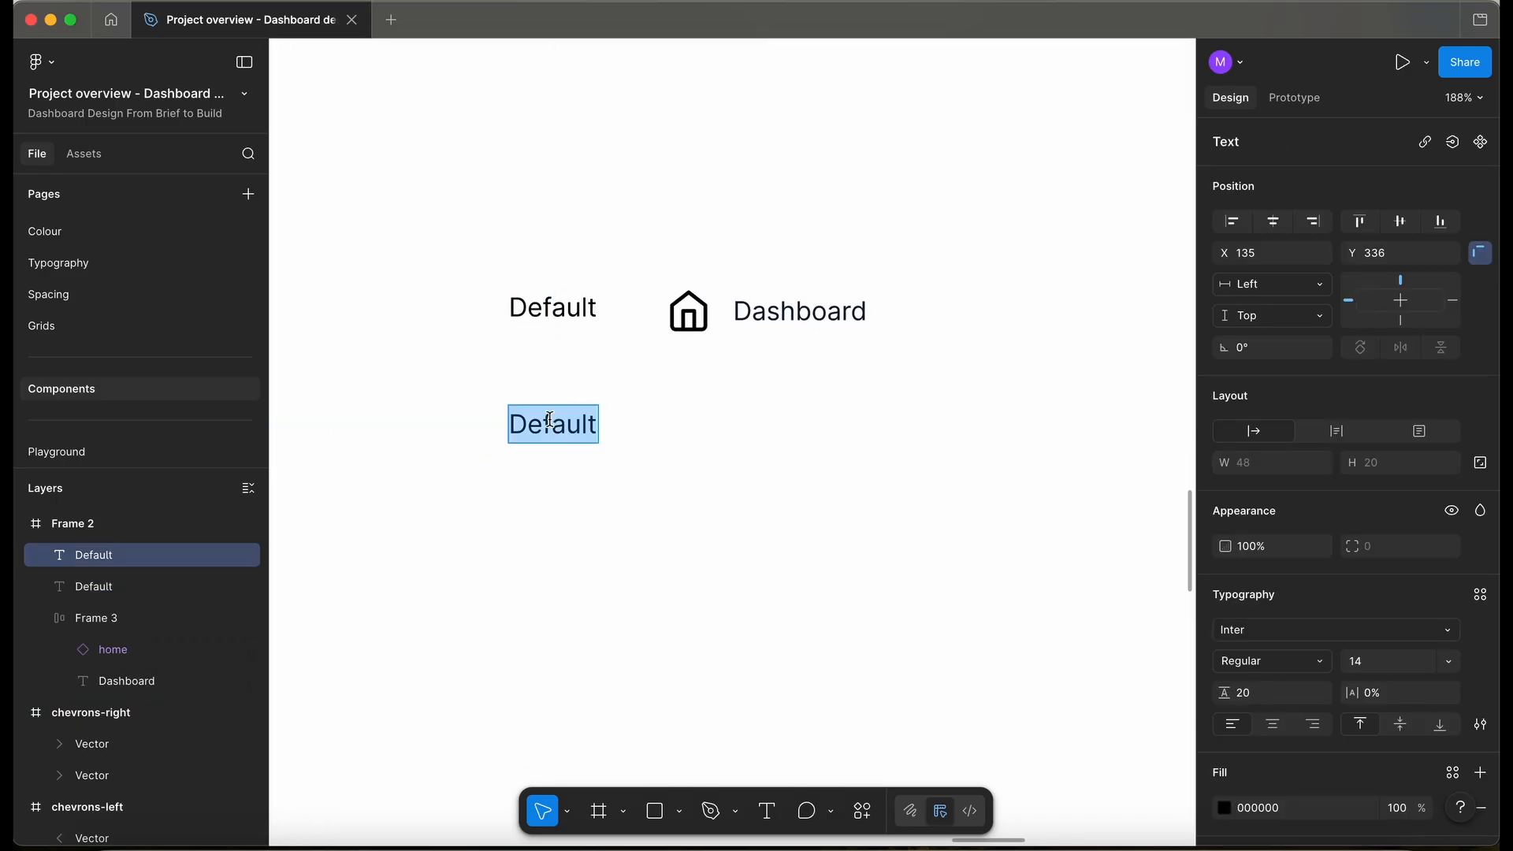
text(Hover)
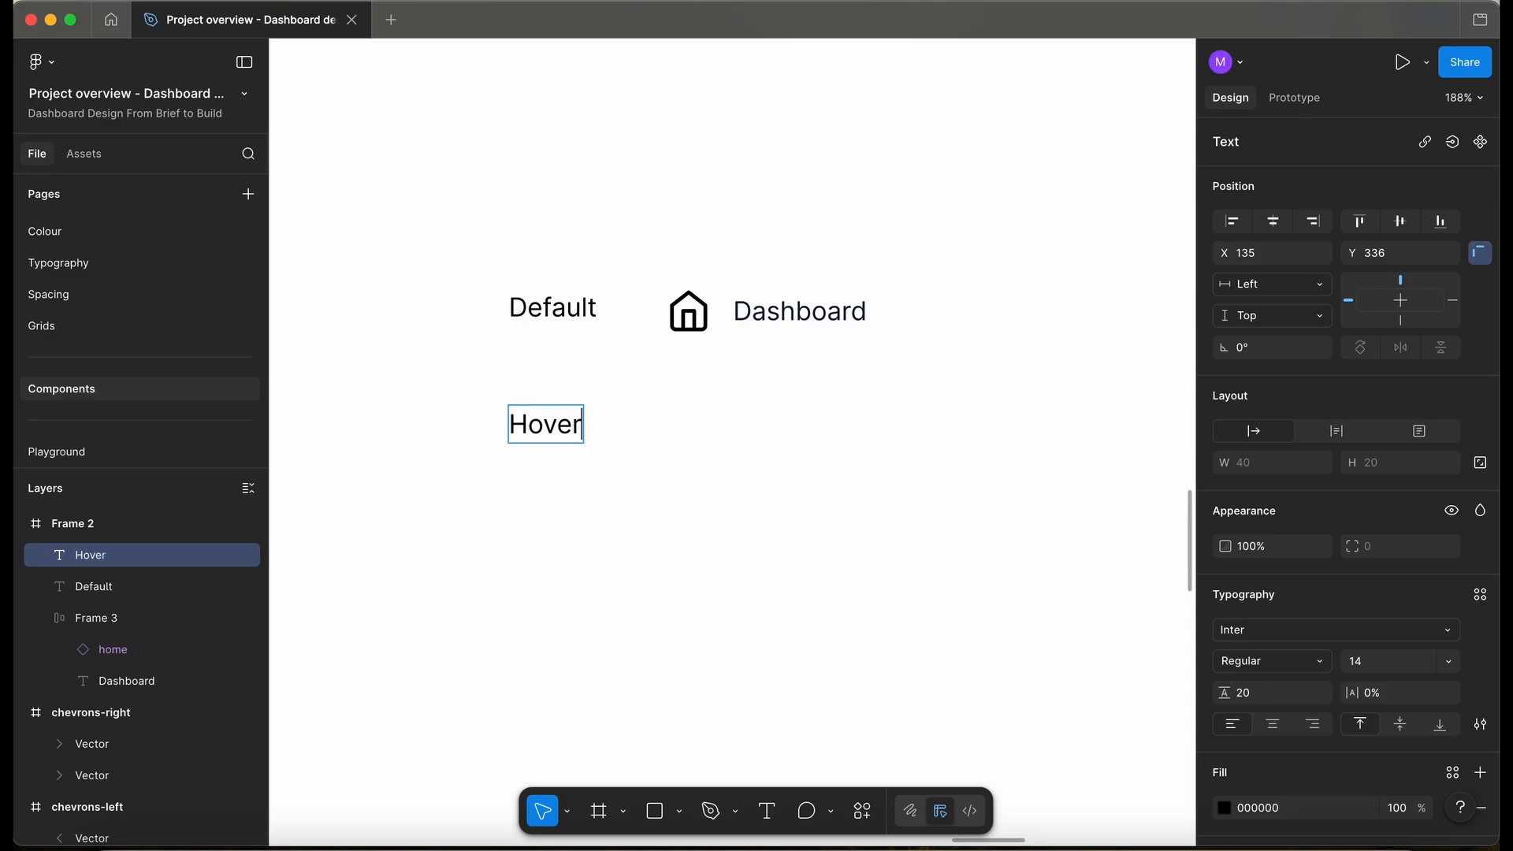
key(ctrl+d)
key(Return)
text(Focus)
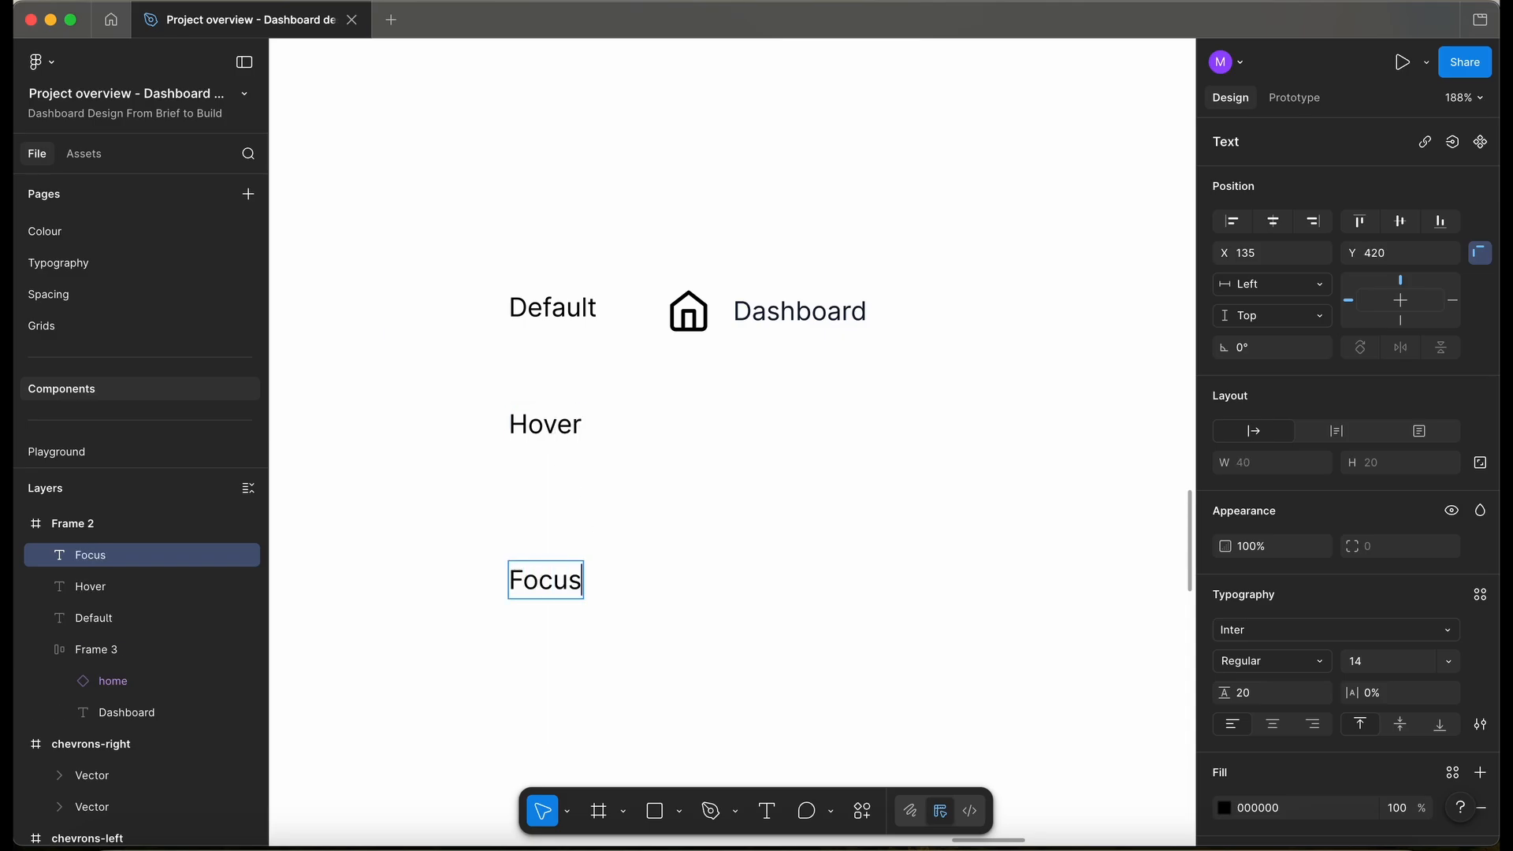
key(Escape)
- Add 'Active' and 'Disabled' labels below, and copy the Dashboard button beside Hover
scroll(601, 472, down, 3)
drag(601, 471, 605, 670)
double_click(605, 579)
text(Active)
double_click(587, 659)
text(Disabled)
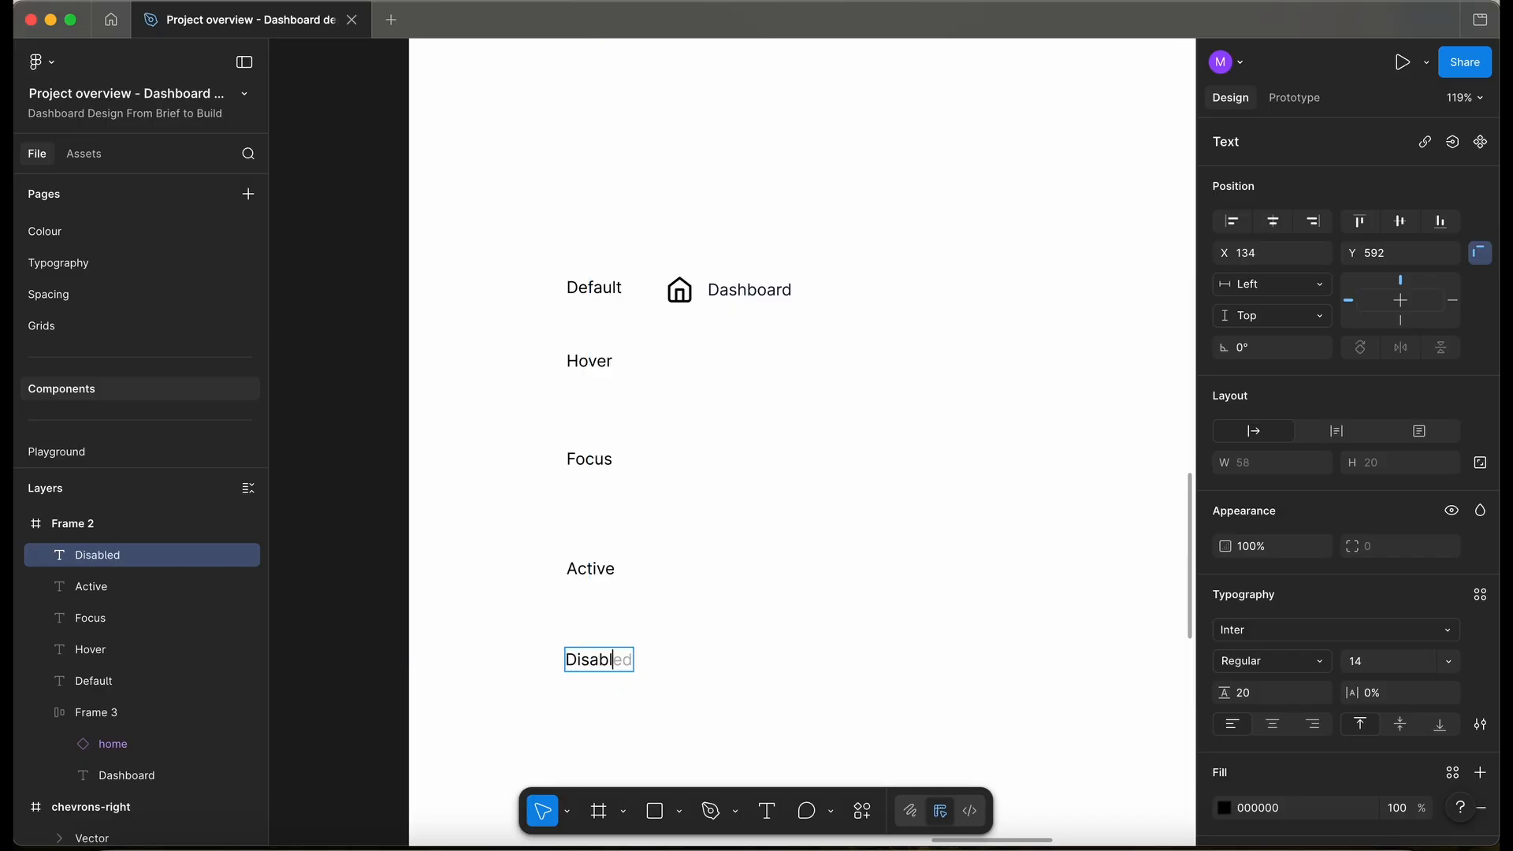
click(697, 295)
drag(697, 296, 691, 388)
- Name the two button layers 'Default' and 'Hover'
click(700, 288)
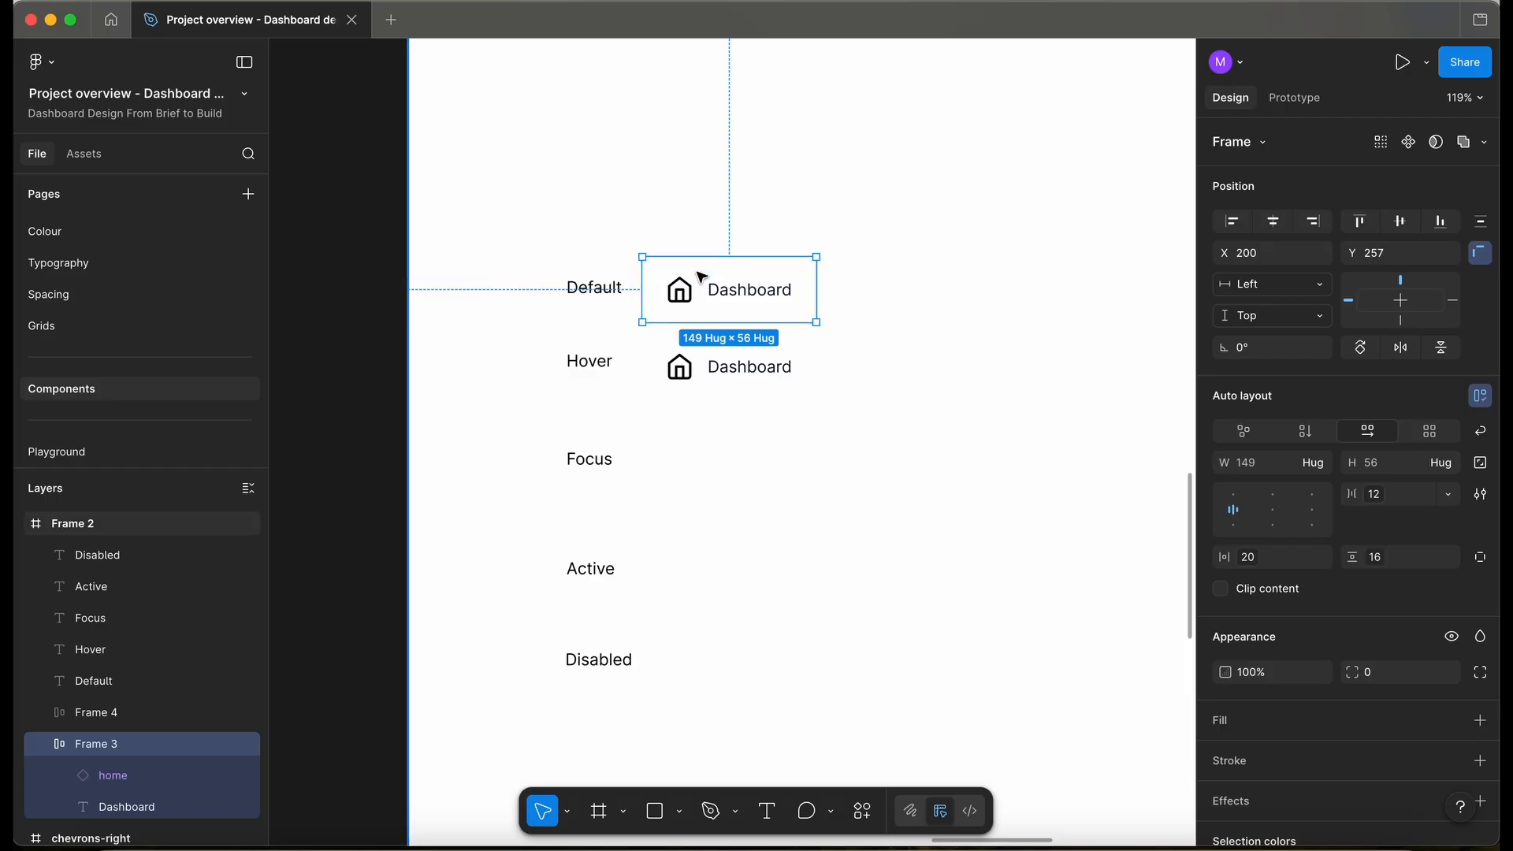
key(super+r)
text(Default)
click(739, 367)
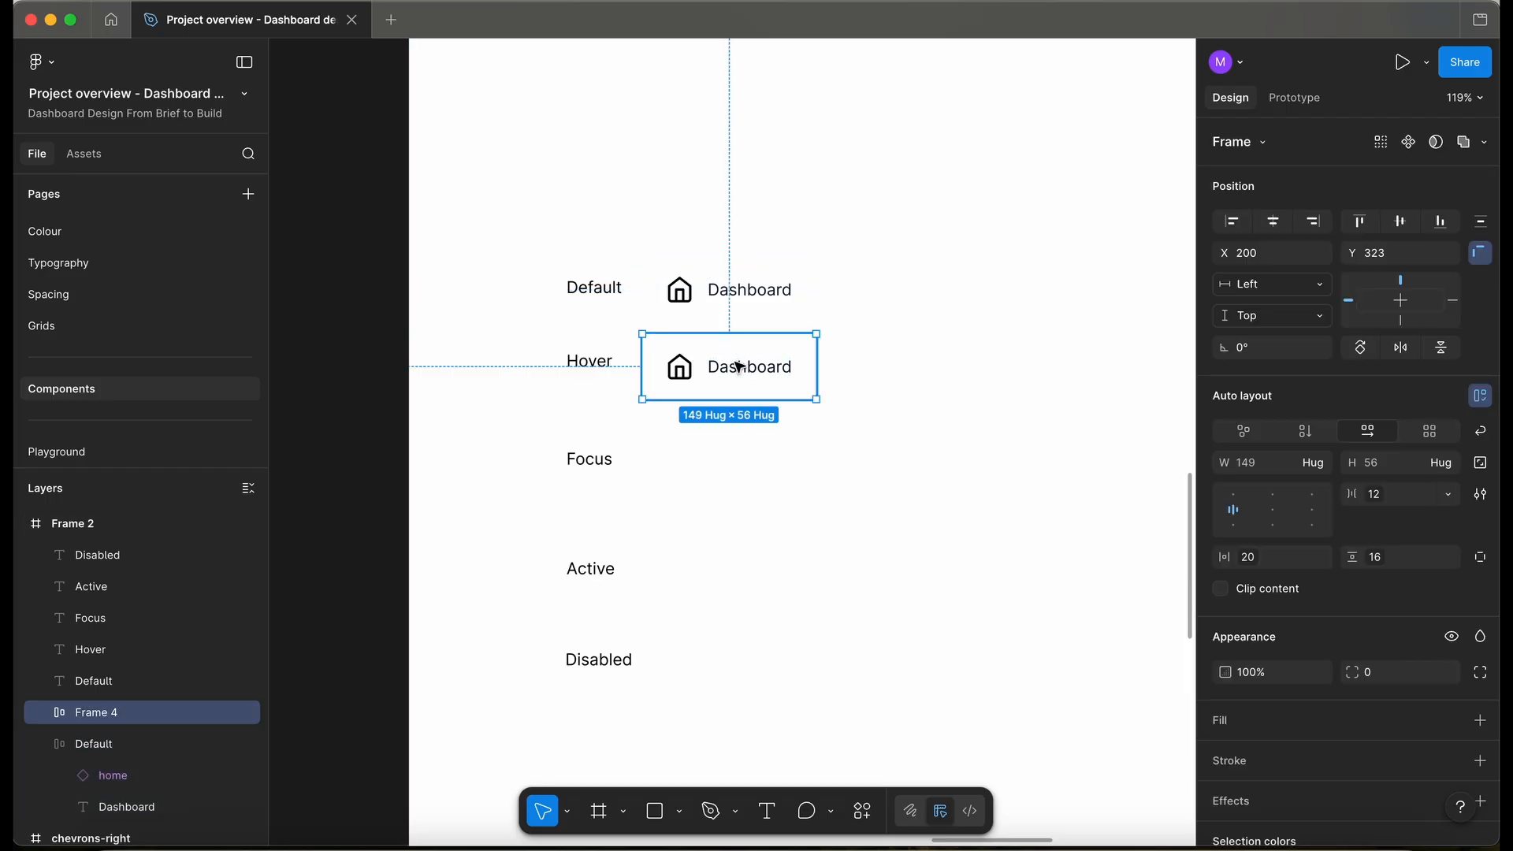
key(super+r)
text(h)
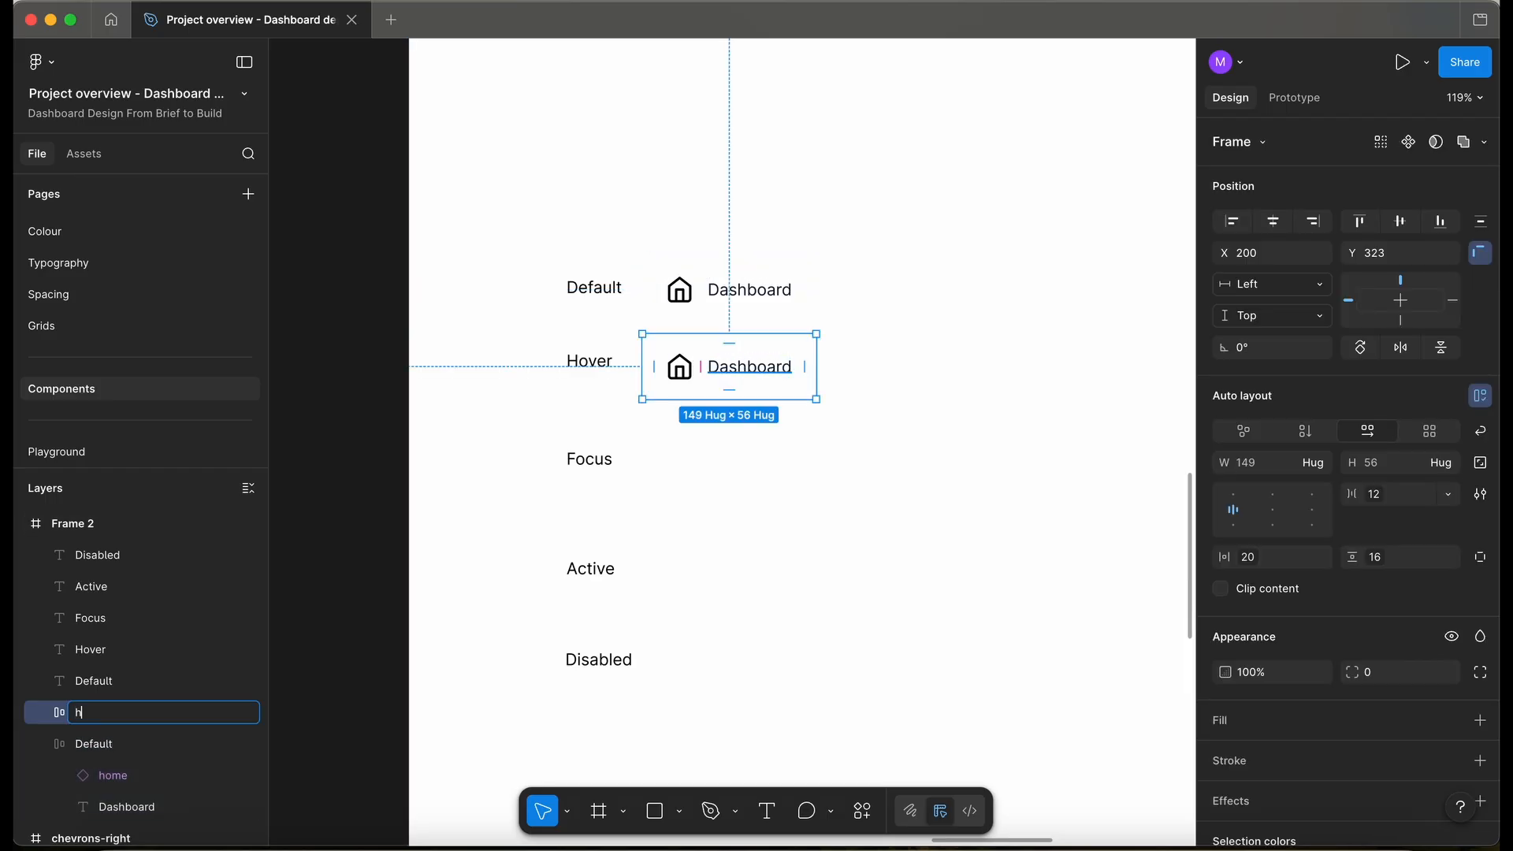
key(BackSpace)
key(BackSpace)
key(BackSpace)
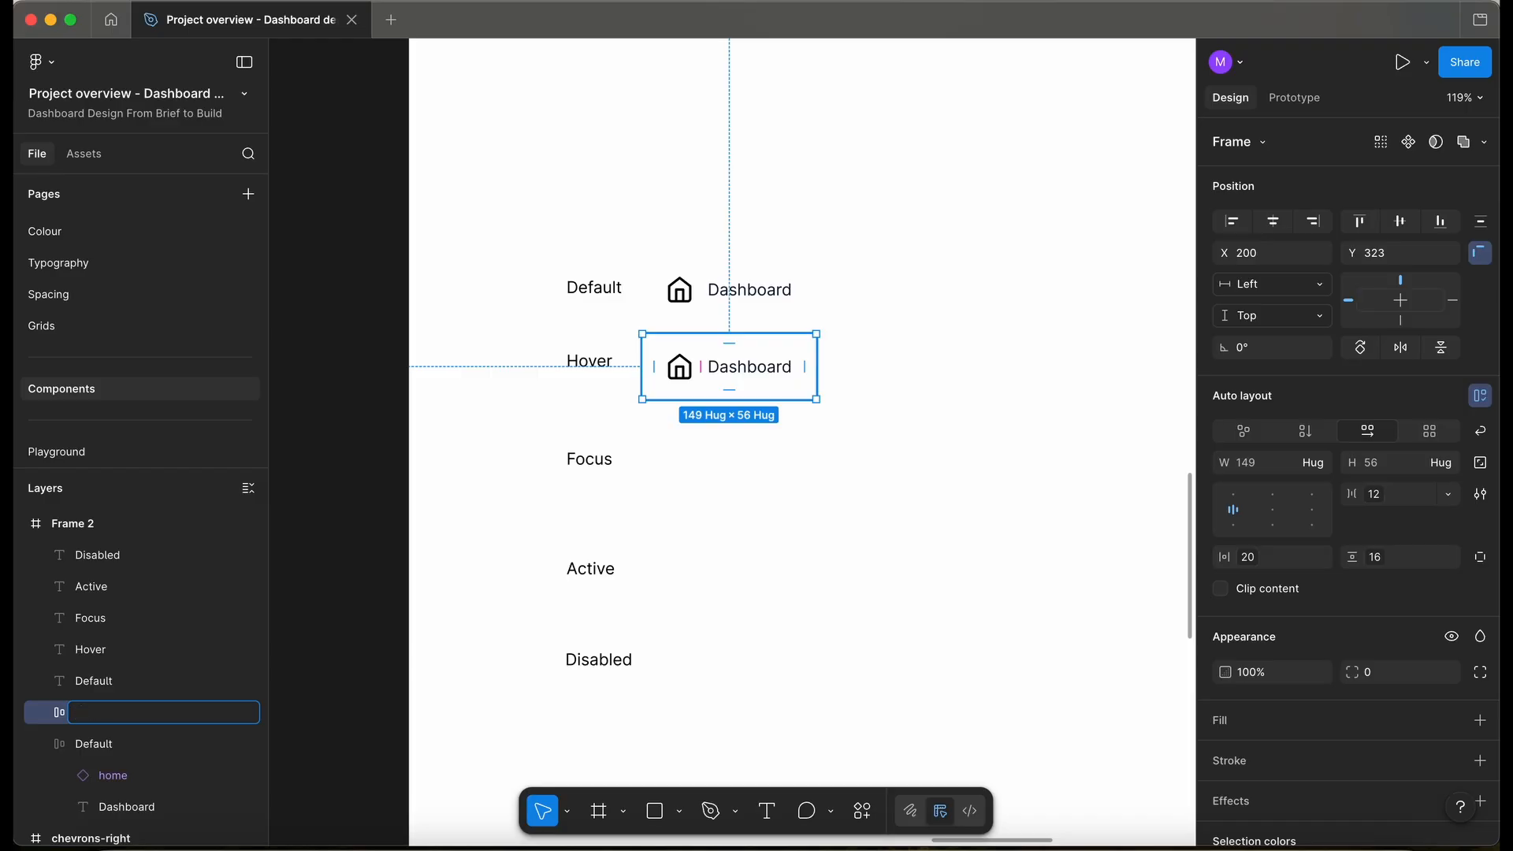
key(Return)
- Fill the Hover button with Neutral/N20 and move it up against the Default button
scroll(723, 379, up, 5)
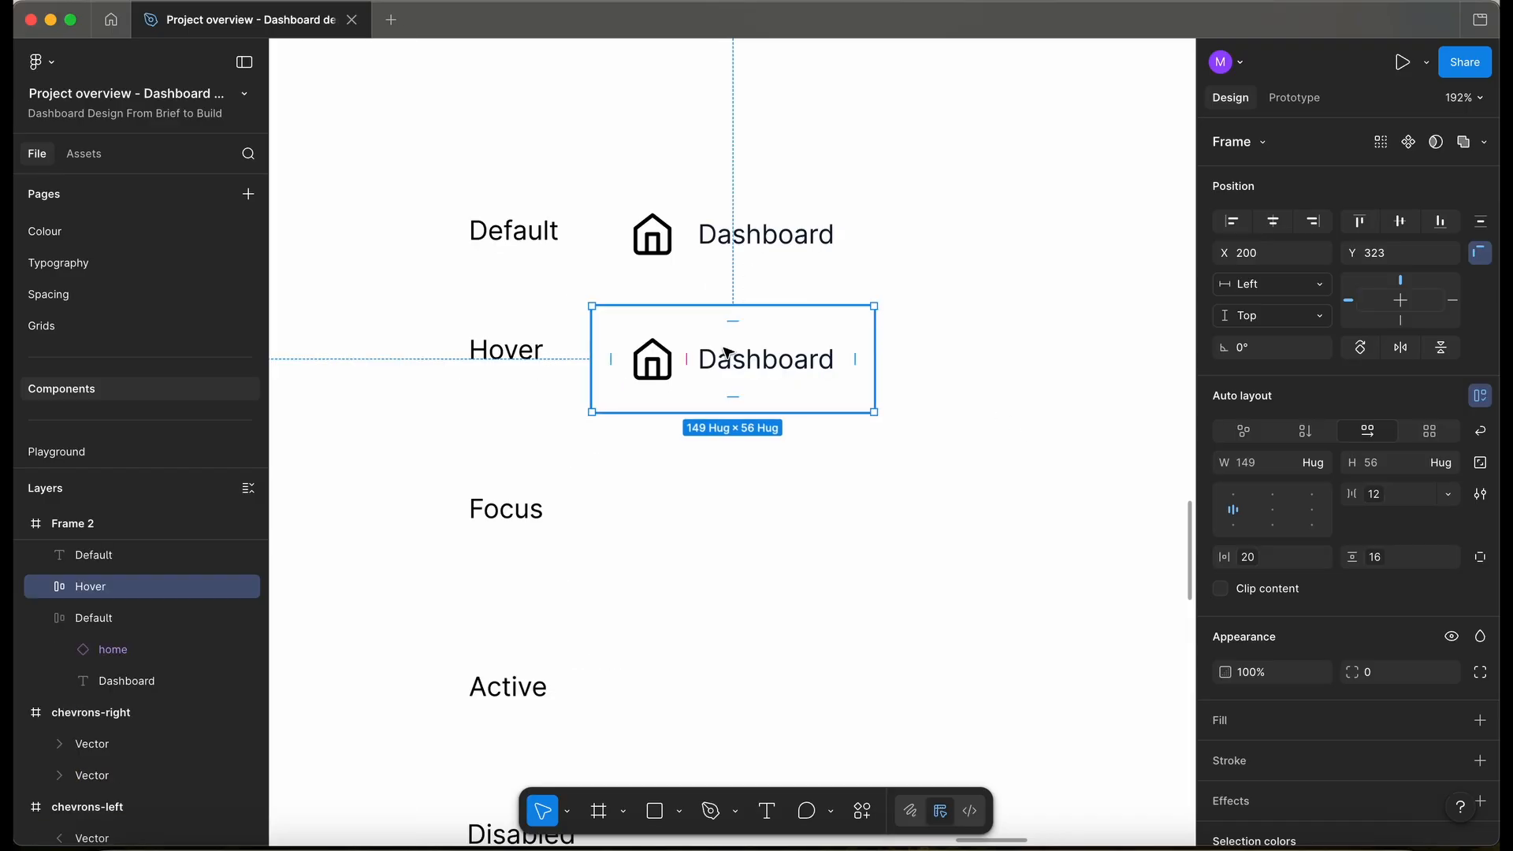
click(1452, 721)
text(neu)
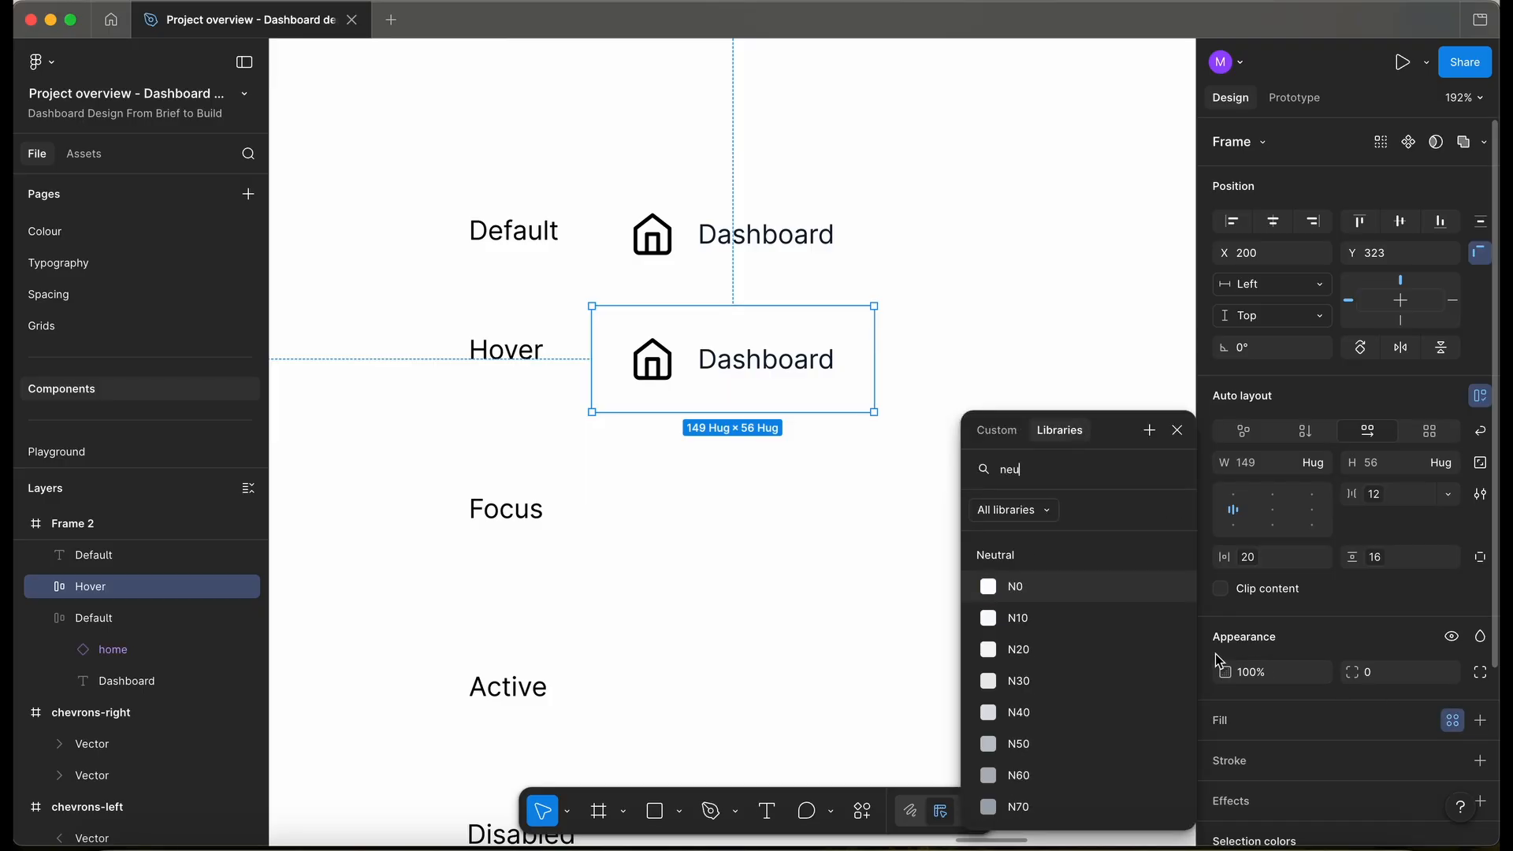
click(1034, 651)
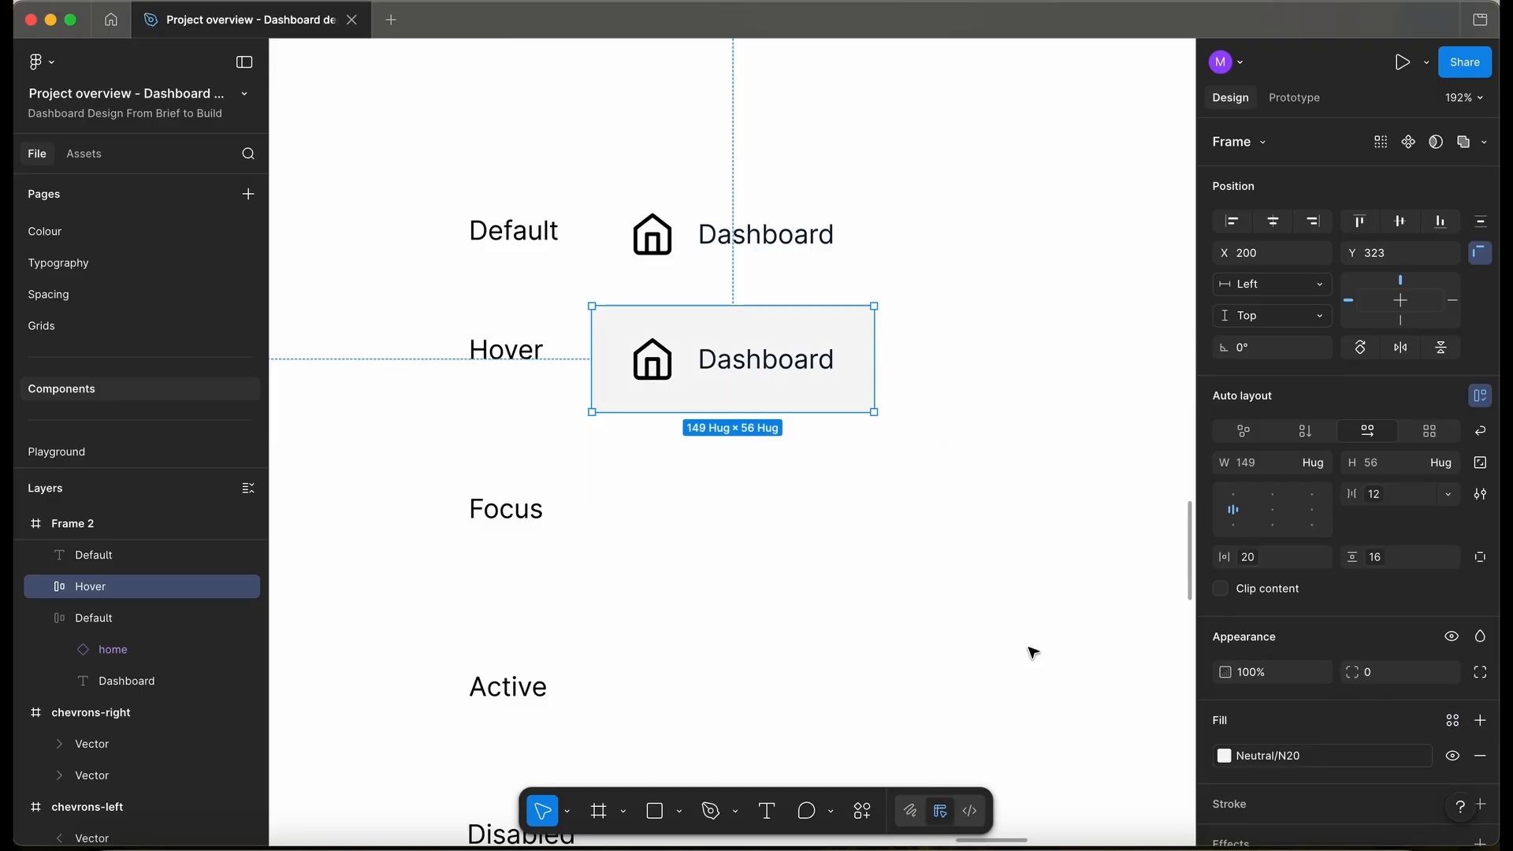
drag(742, 381, 740, 370)
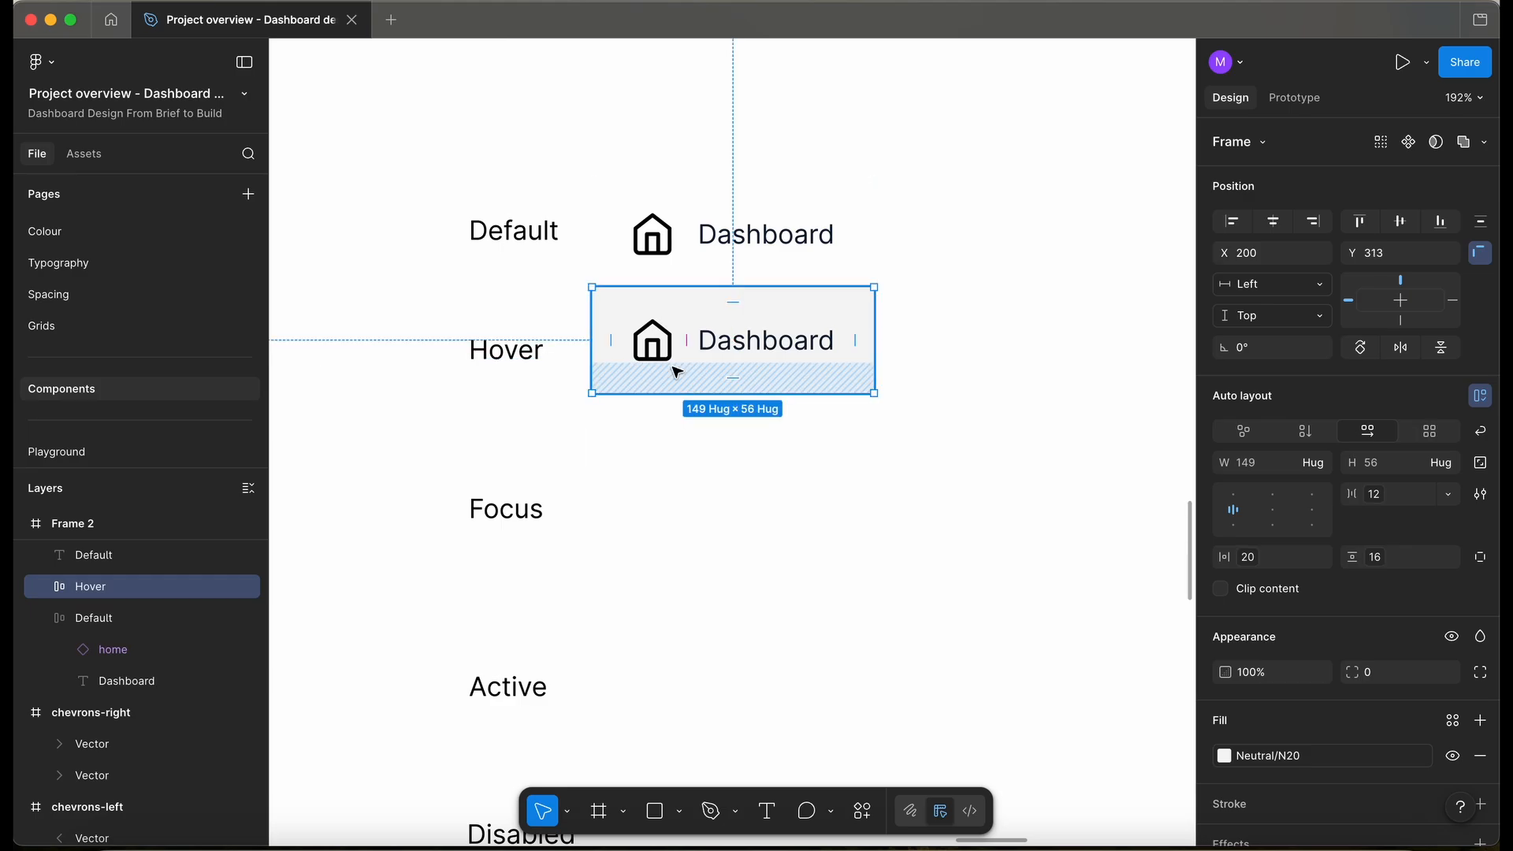
- Duplicate the Hover button into the Focus row, name it 'focus', and fill it Neutral/N0
drag(676, 369, 686, 539)
key(super+r)
text(focus)
key(Return)
click(1225, 756)
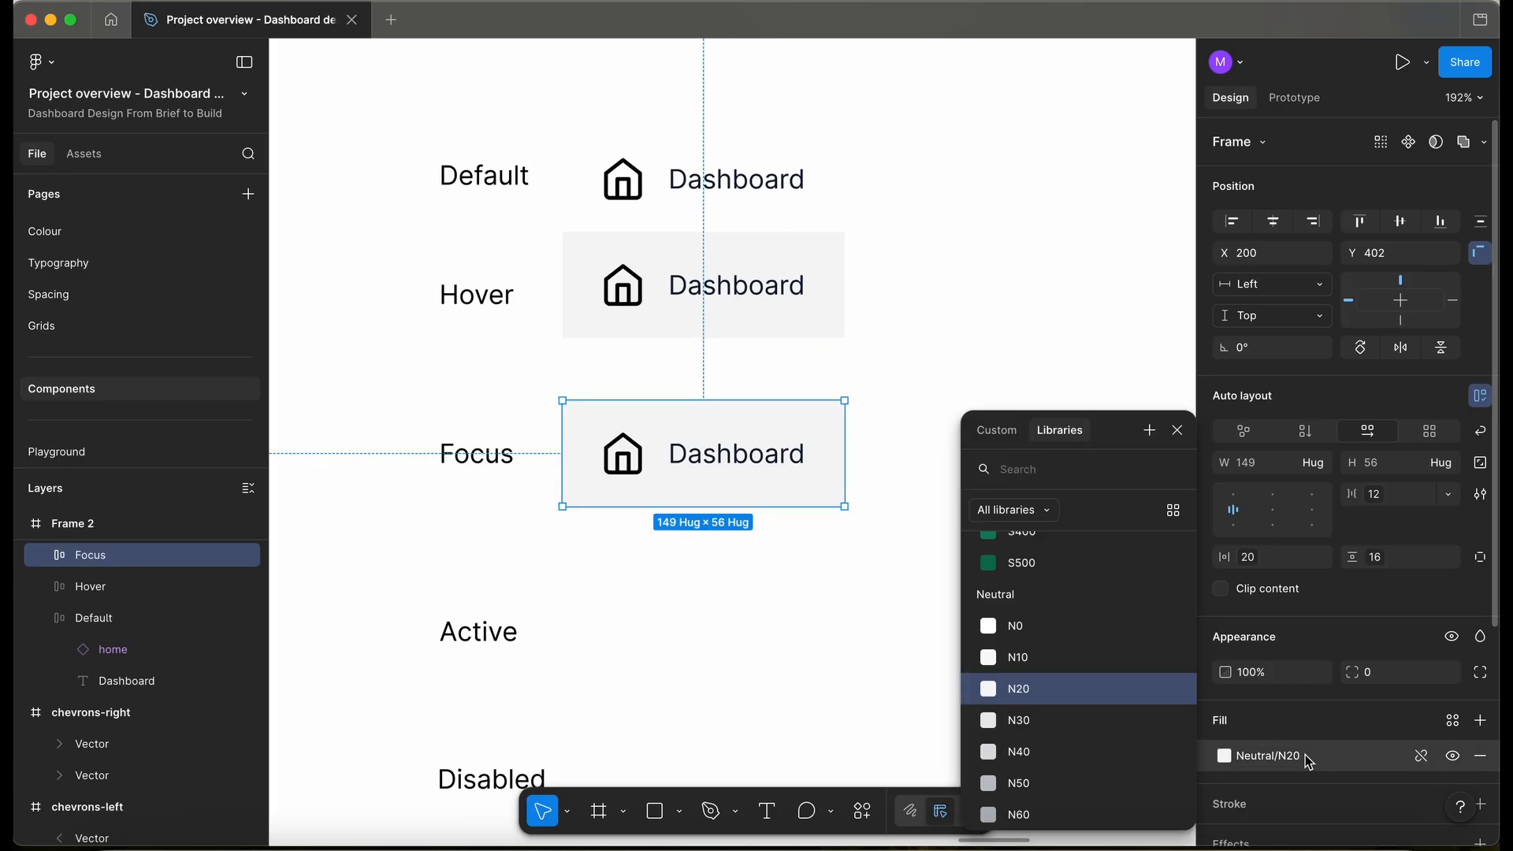
click(1017, 627)
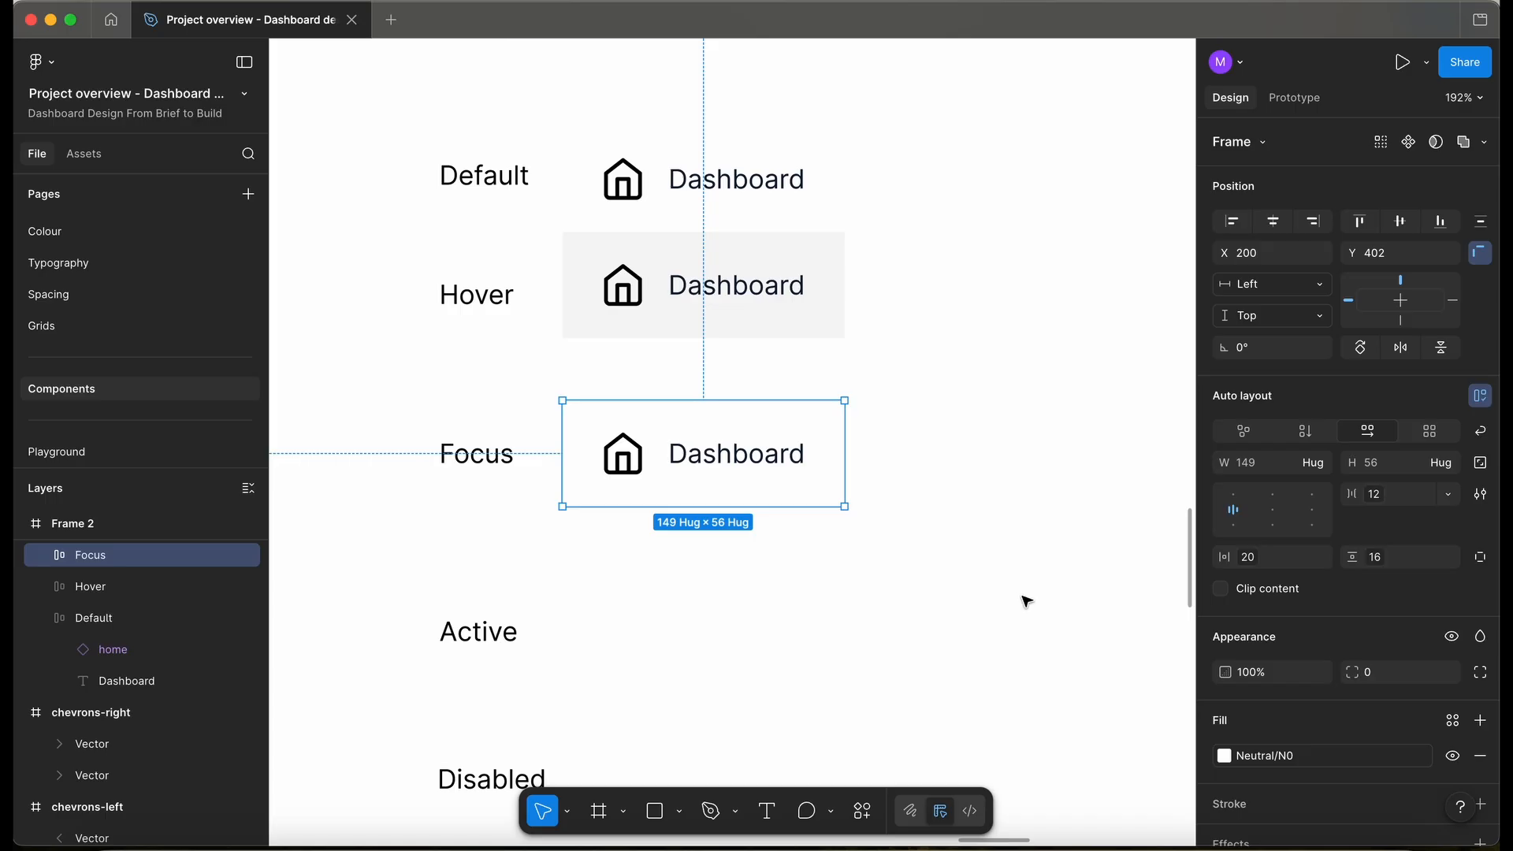
- Fill the Default button with the Neutral/N0 colour style
scroll(770, 215, up, 3)
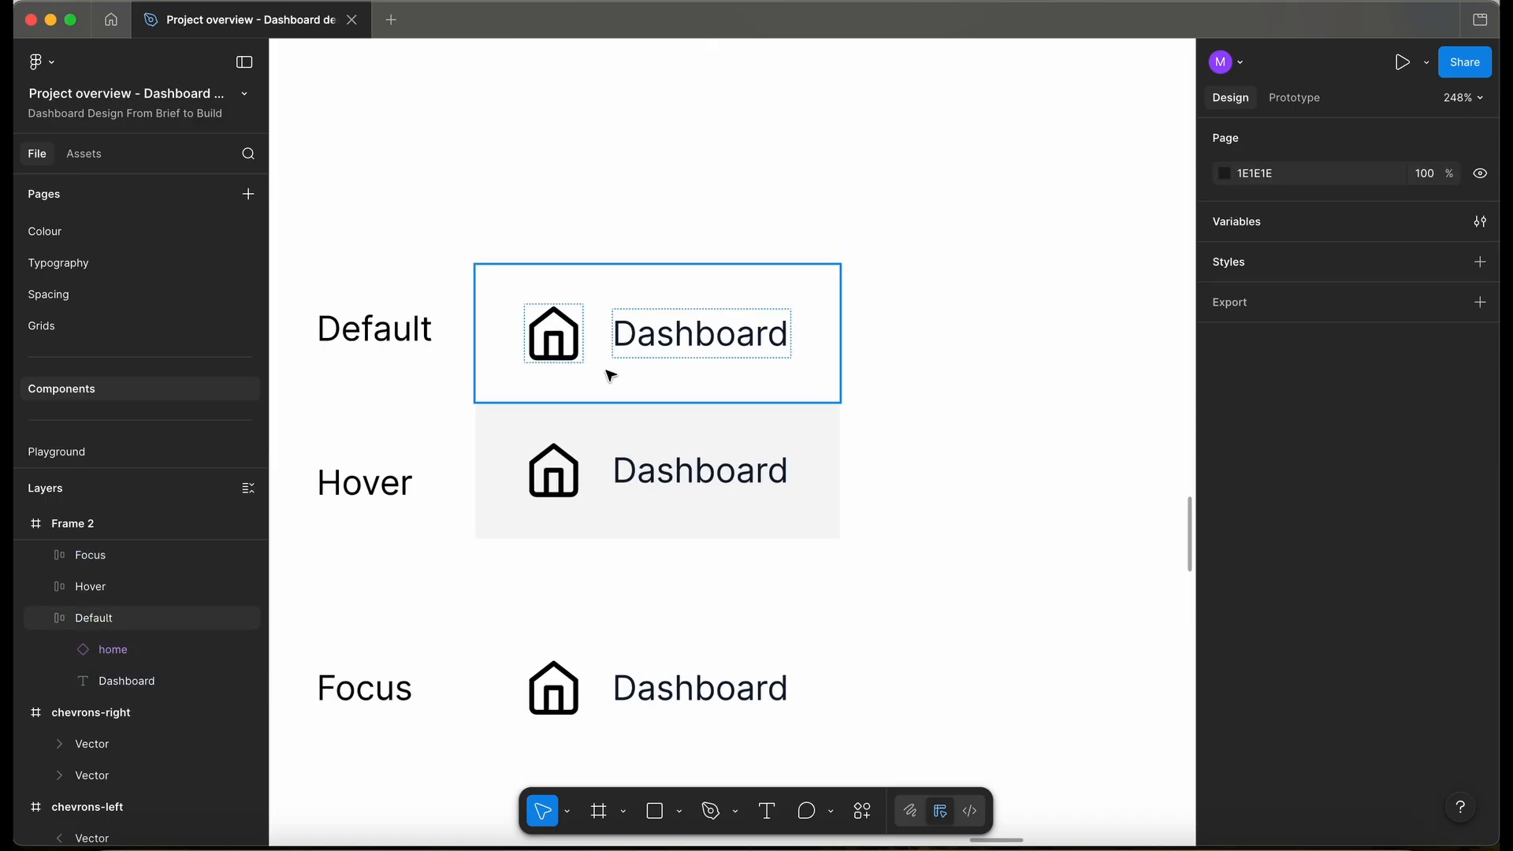
click(612, 375)
click(1453, 721)
text(neu)
click(1024, 587)
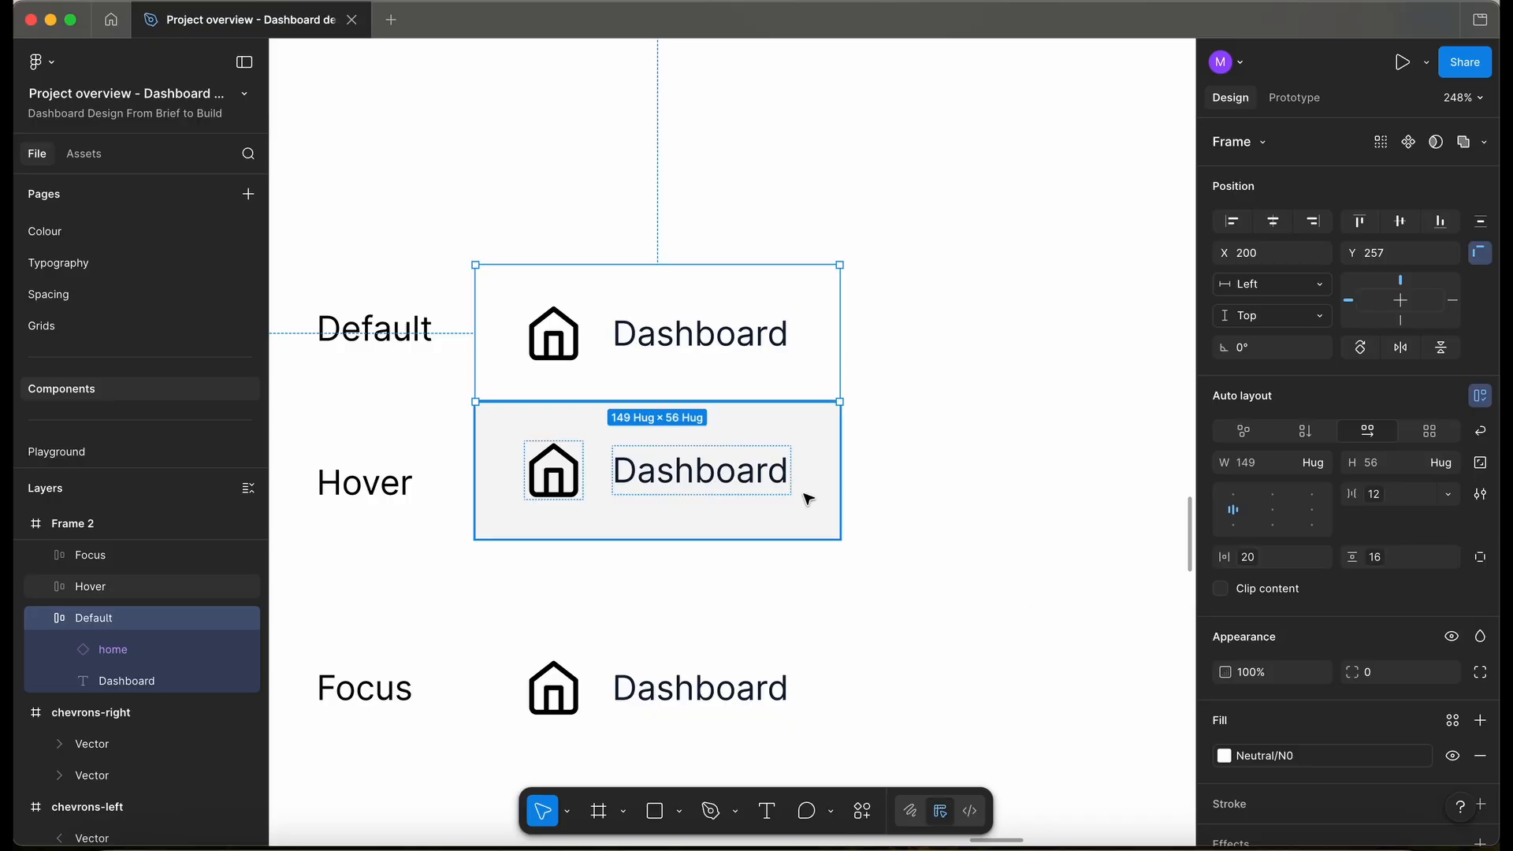
scroll(810, 490, down, 5)
- Give the Focus button a 2px Neutral/N900 border
click(726, 473)
scroll(1340, 631, down, 5)
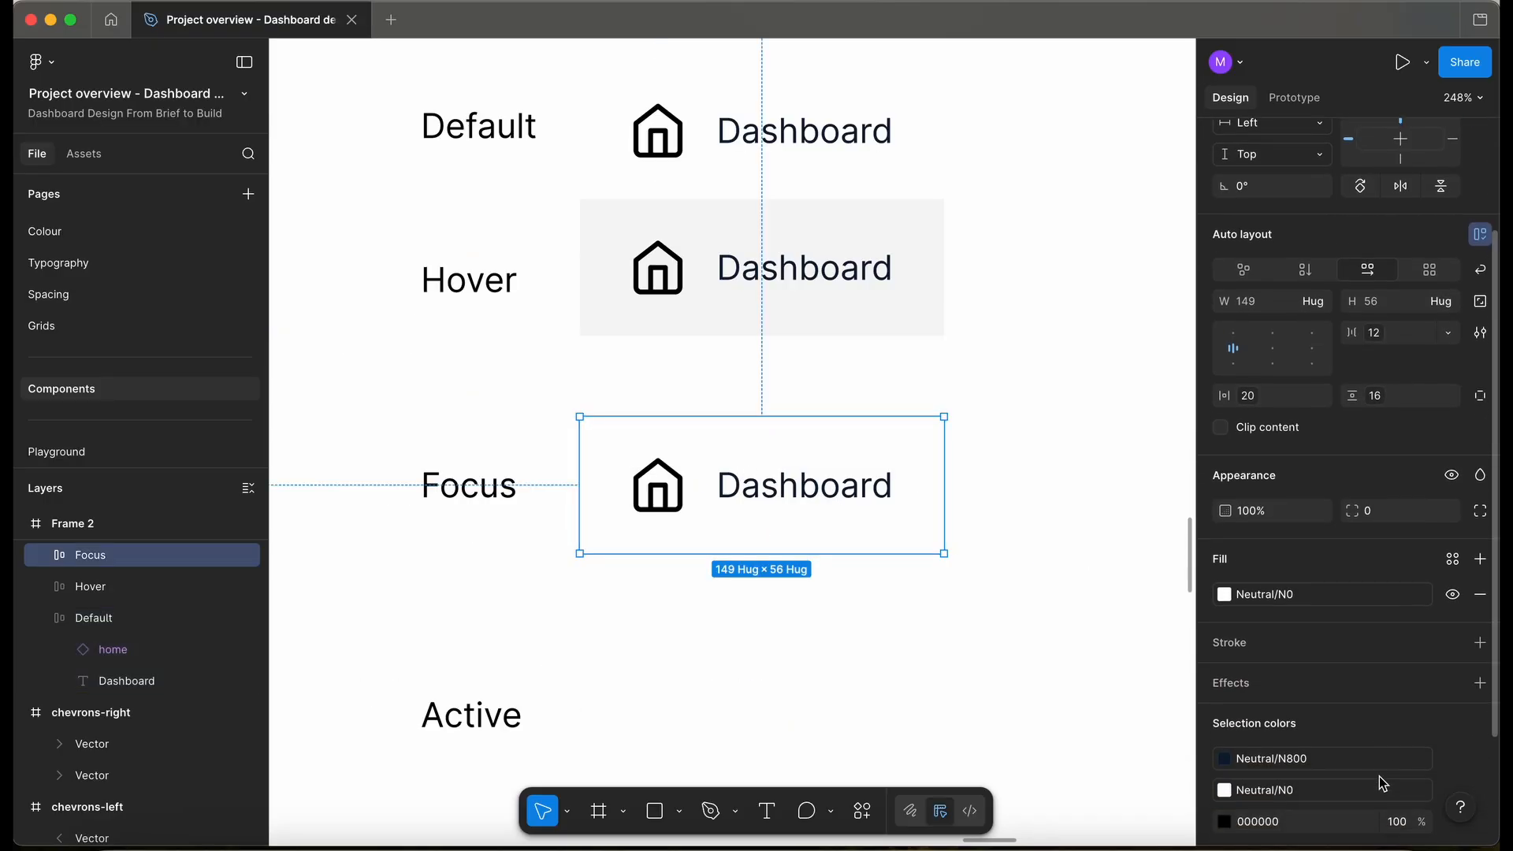
click(1482, 589)
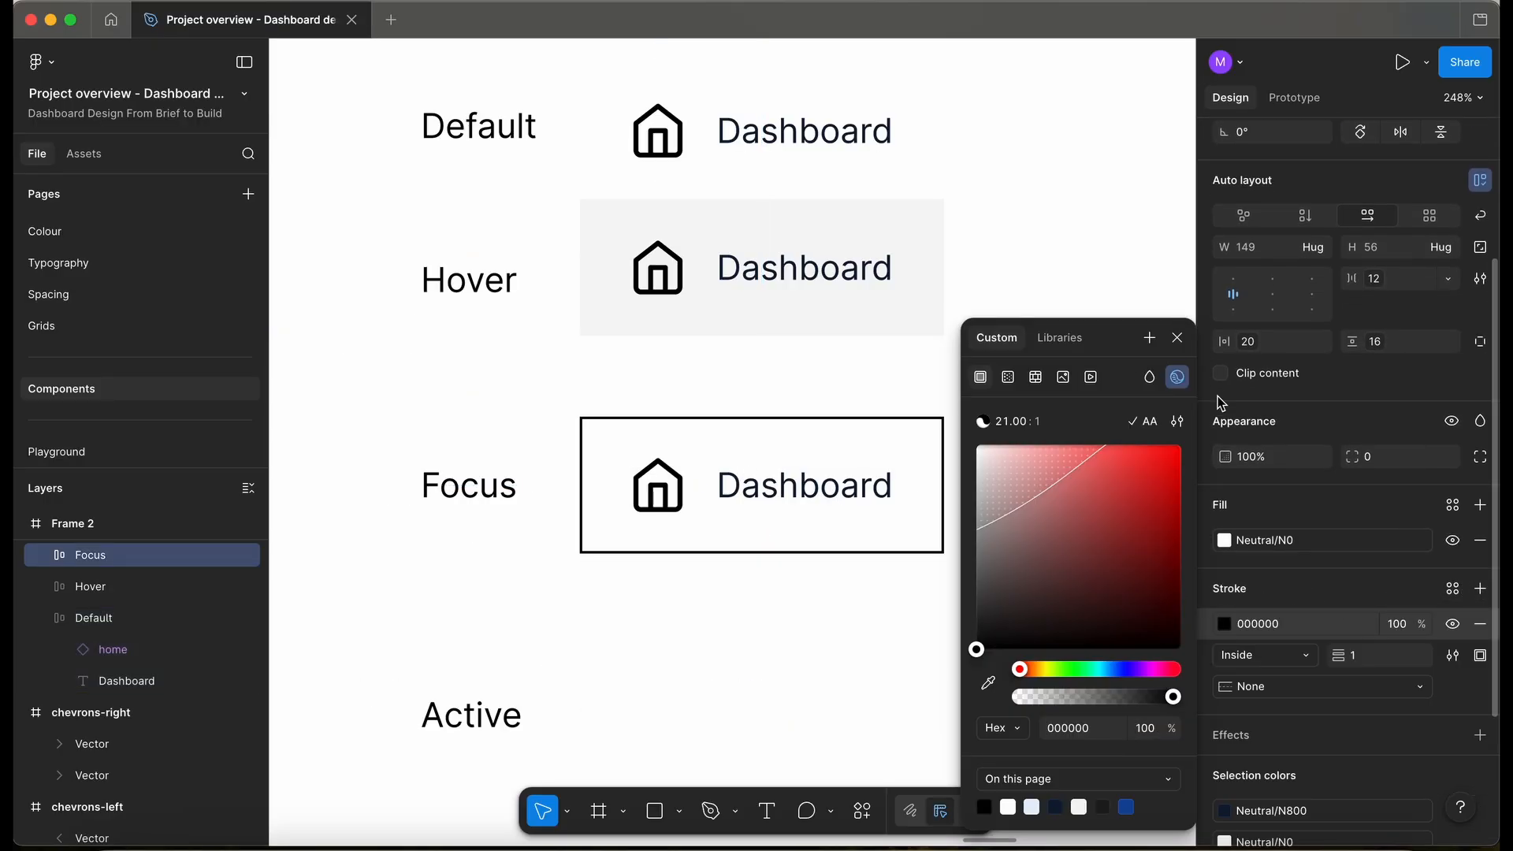
key(Escape)
click(1453, 588)
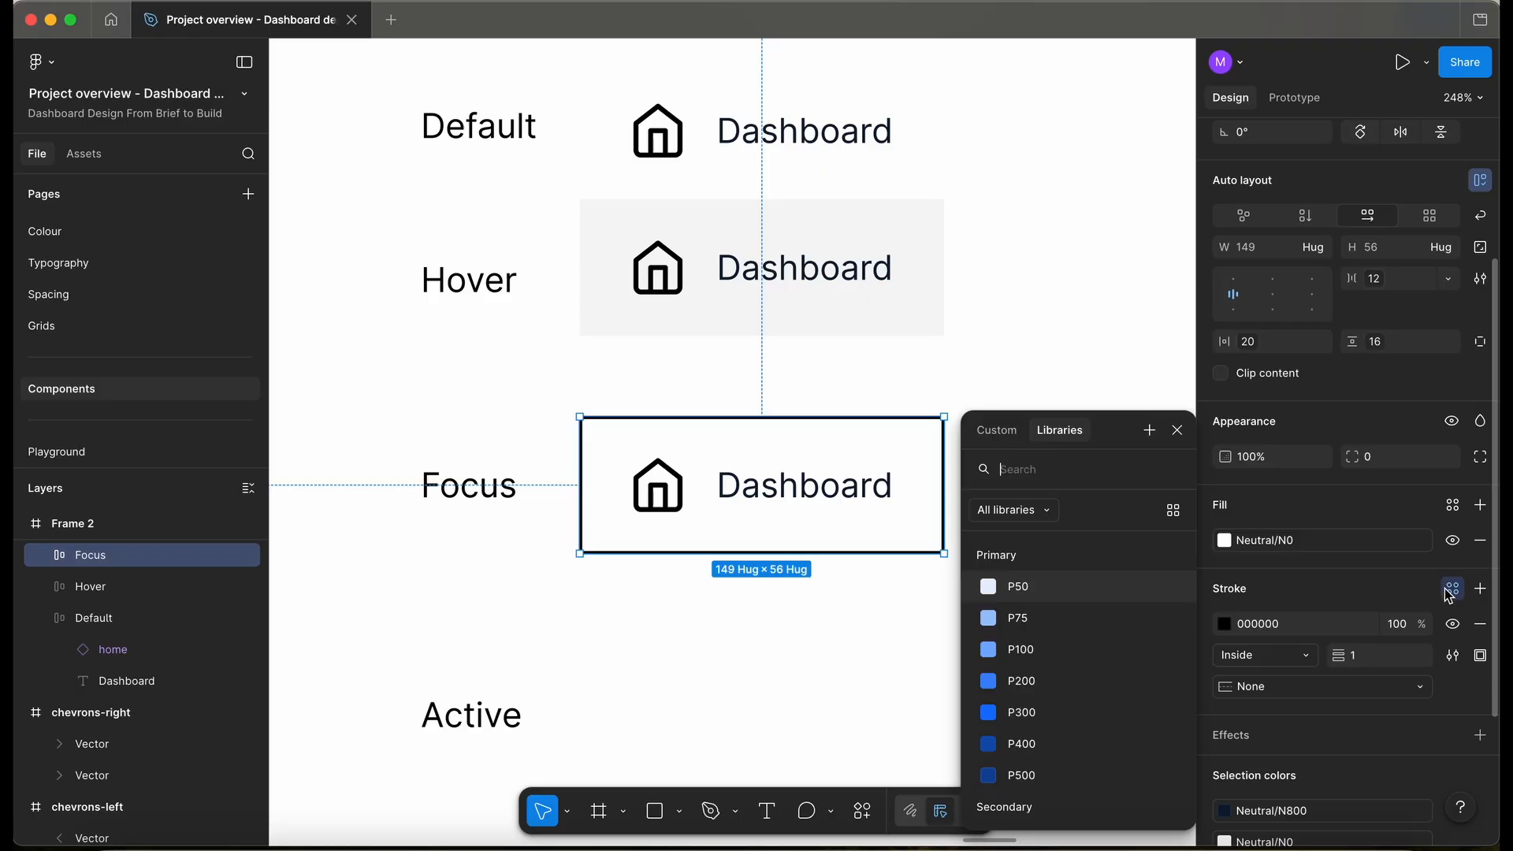
text(neu)
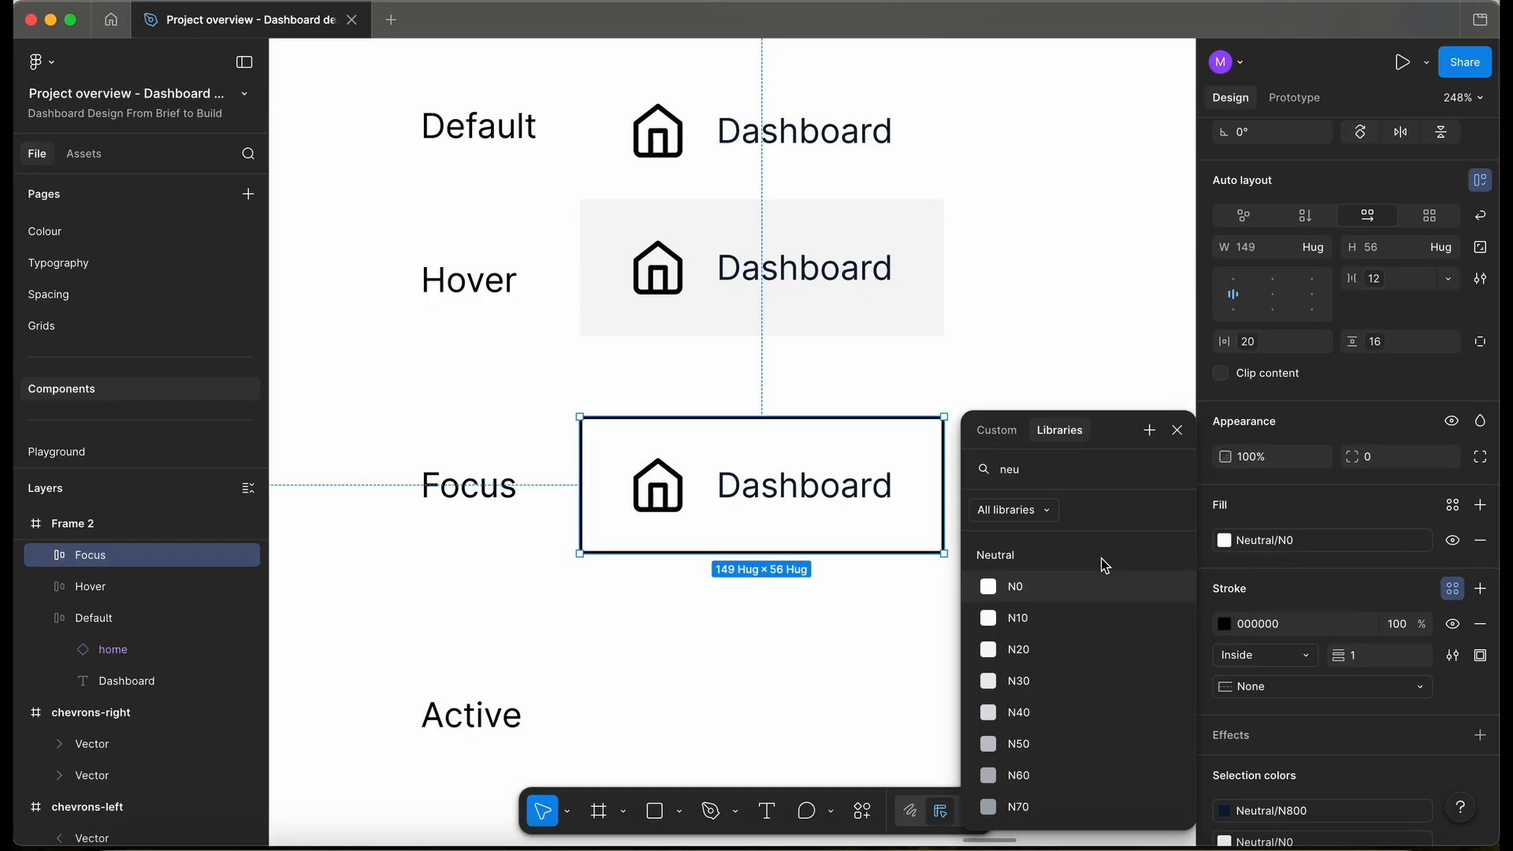
scroll(1143, 673, down, 5)
click(1056, 812)
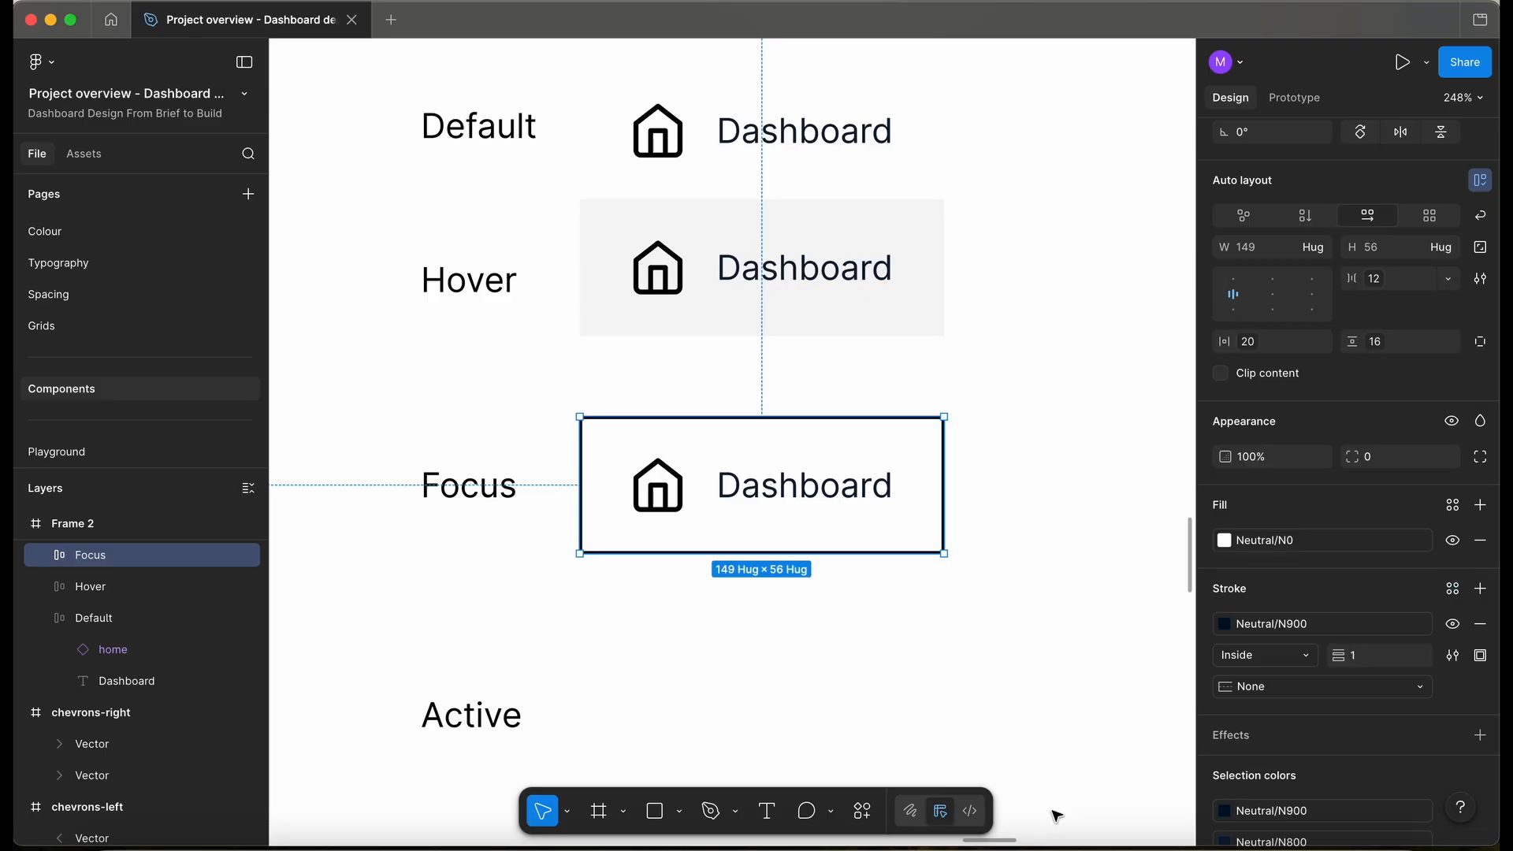
text(2)
key(Return)
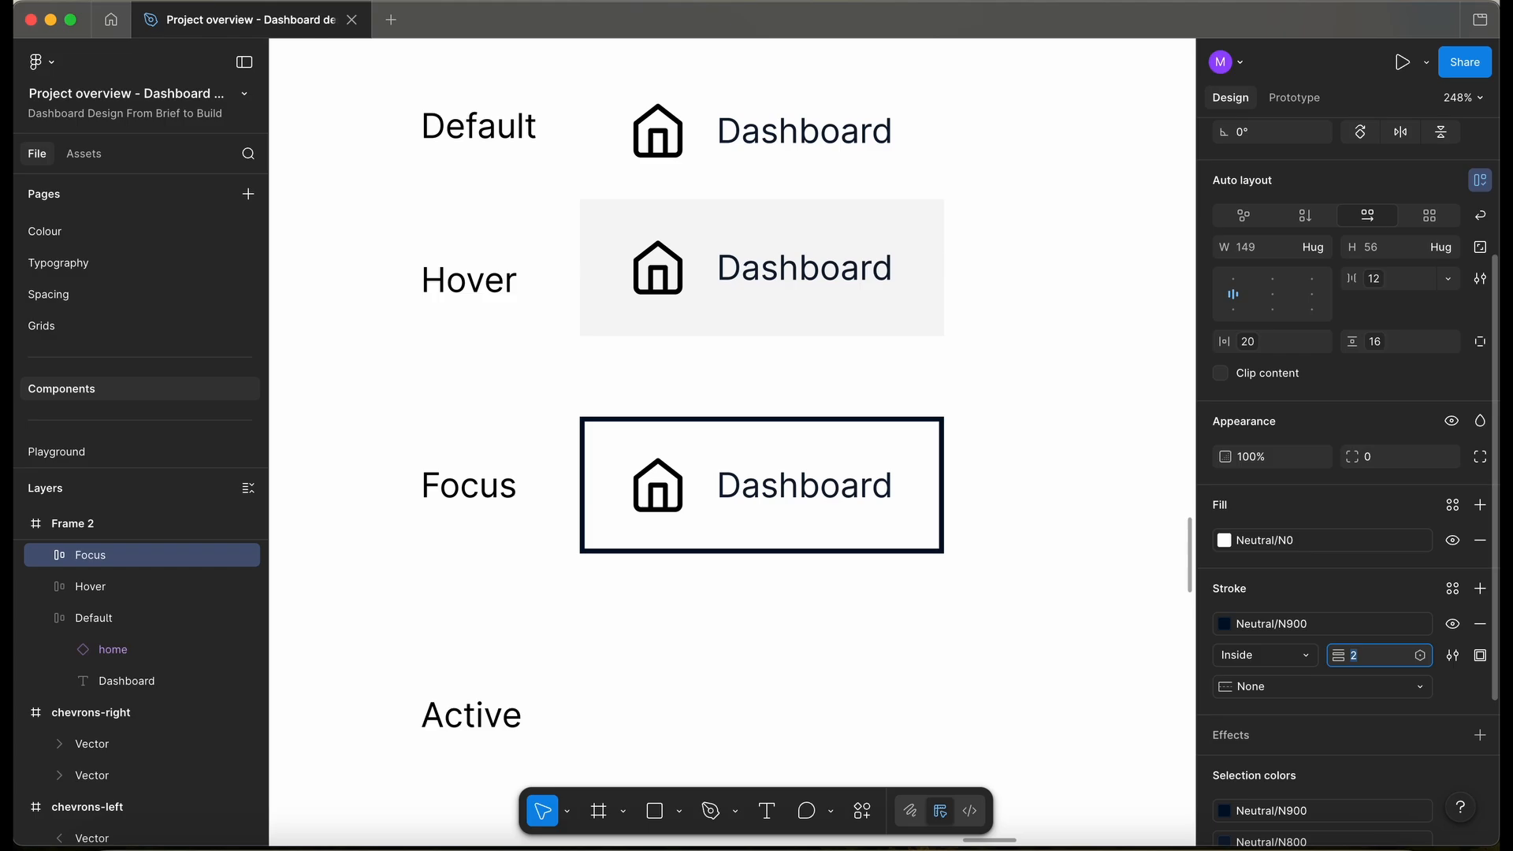
scroll(906, 473, down, 3)
scroll(875, 446, right, 2)
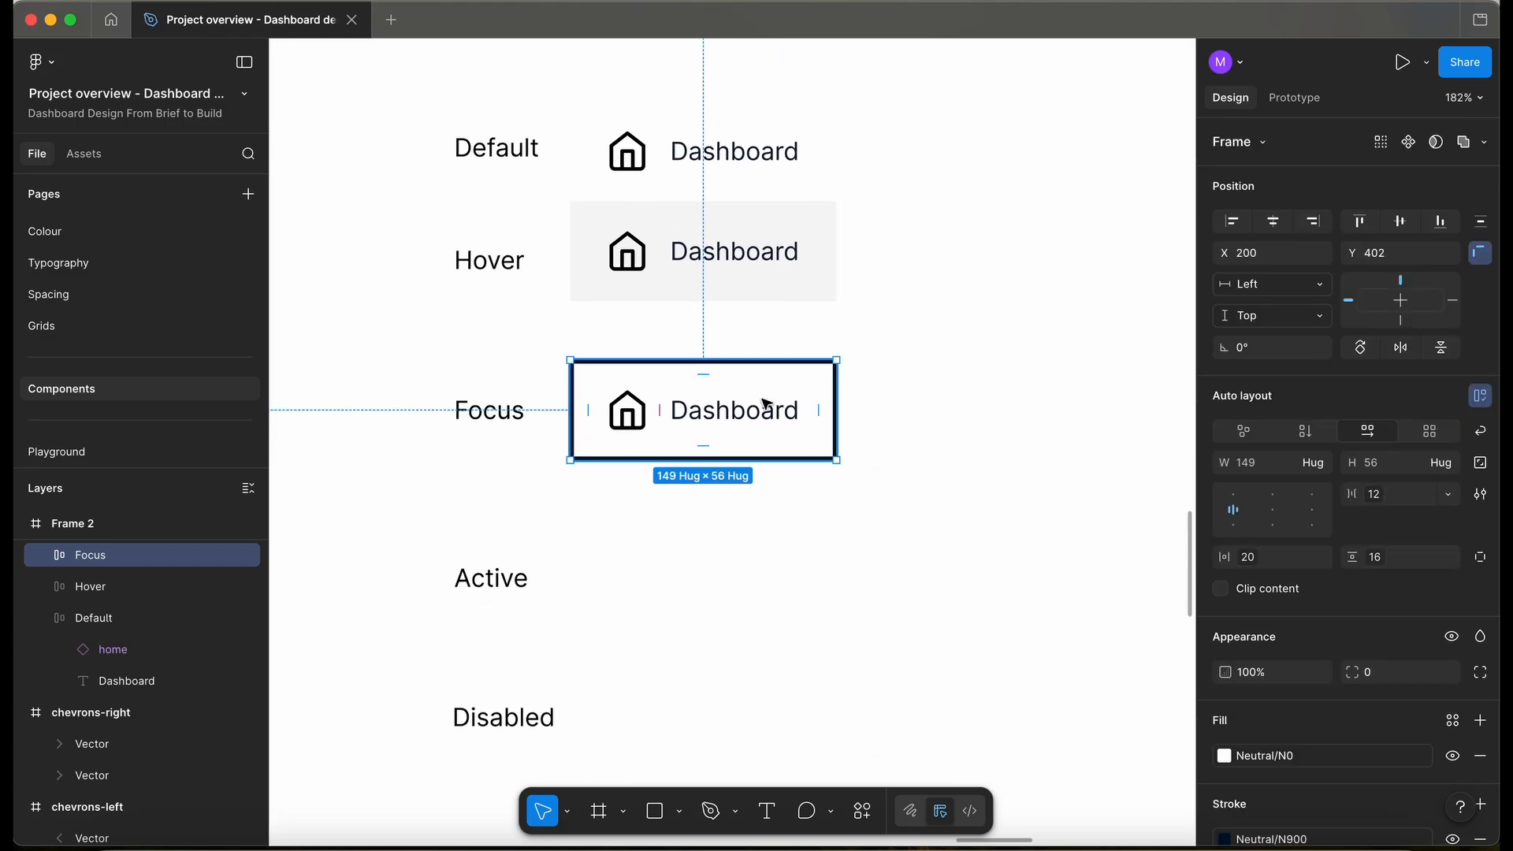
click(1017, 549)
- Set corner radius 4 on the Default, Hover and Focus buttons
scroll(788, 398, up, 2)
scroll(784, 399, down, 3)
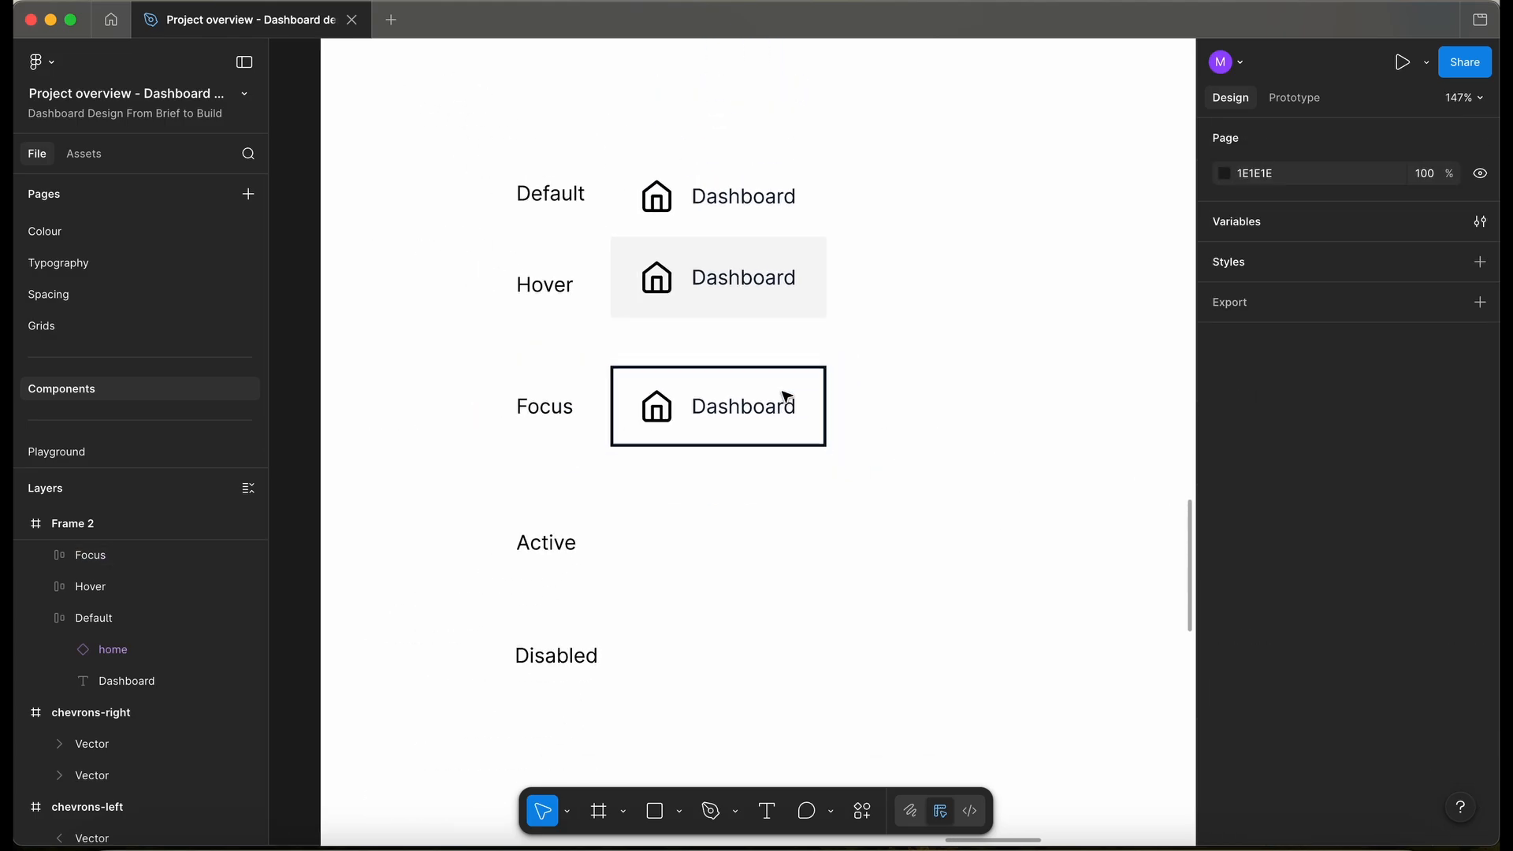
scroll(796, 350, up, 3)
drag(671, 129, 620, 87)
click(1399, 707)
text(4)
key(Return)
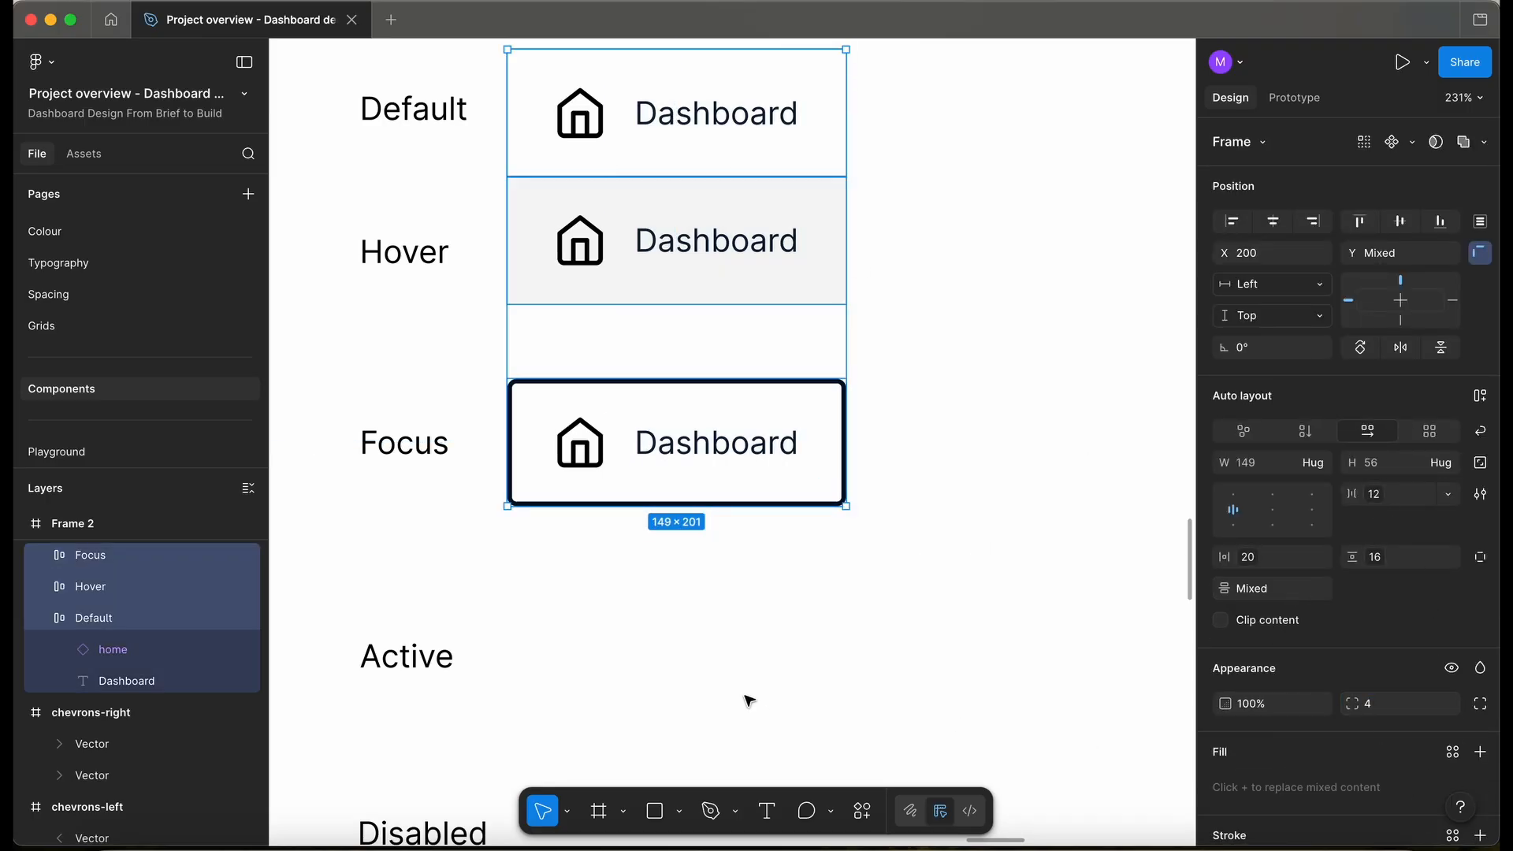
click(747, 700)
scroll(739, 581, down, 3)
scroll(739, 581, down, 3)
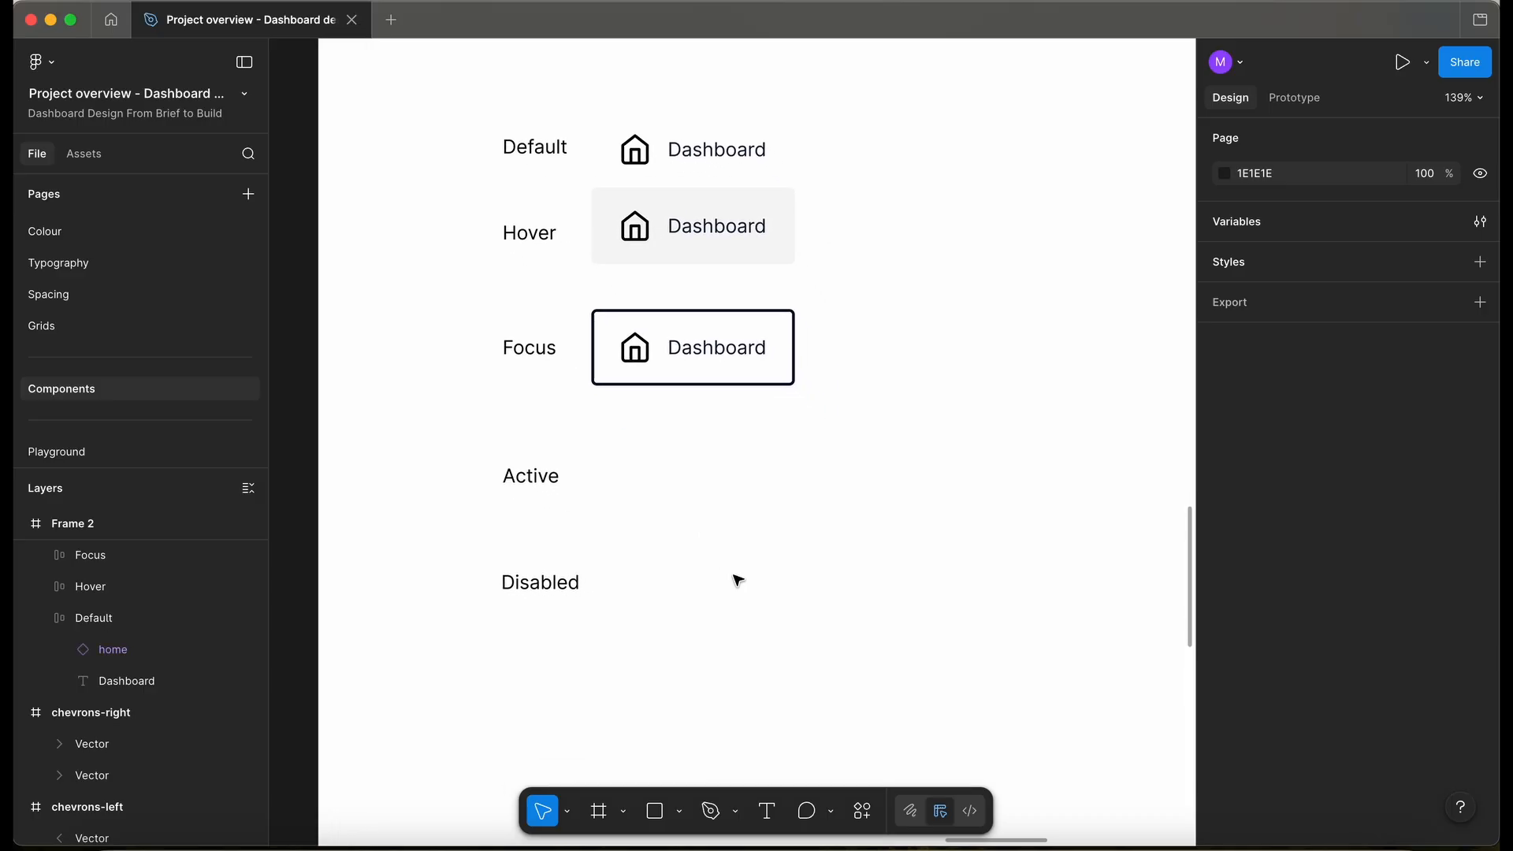
scroll(898, 186, up, 2)
click(791, 183)
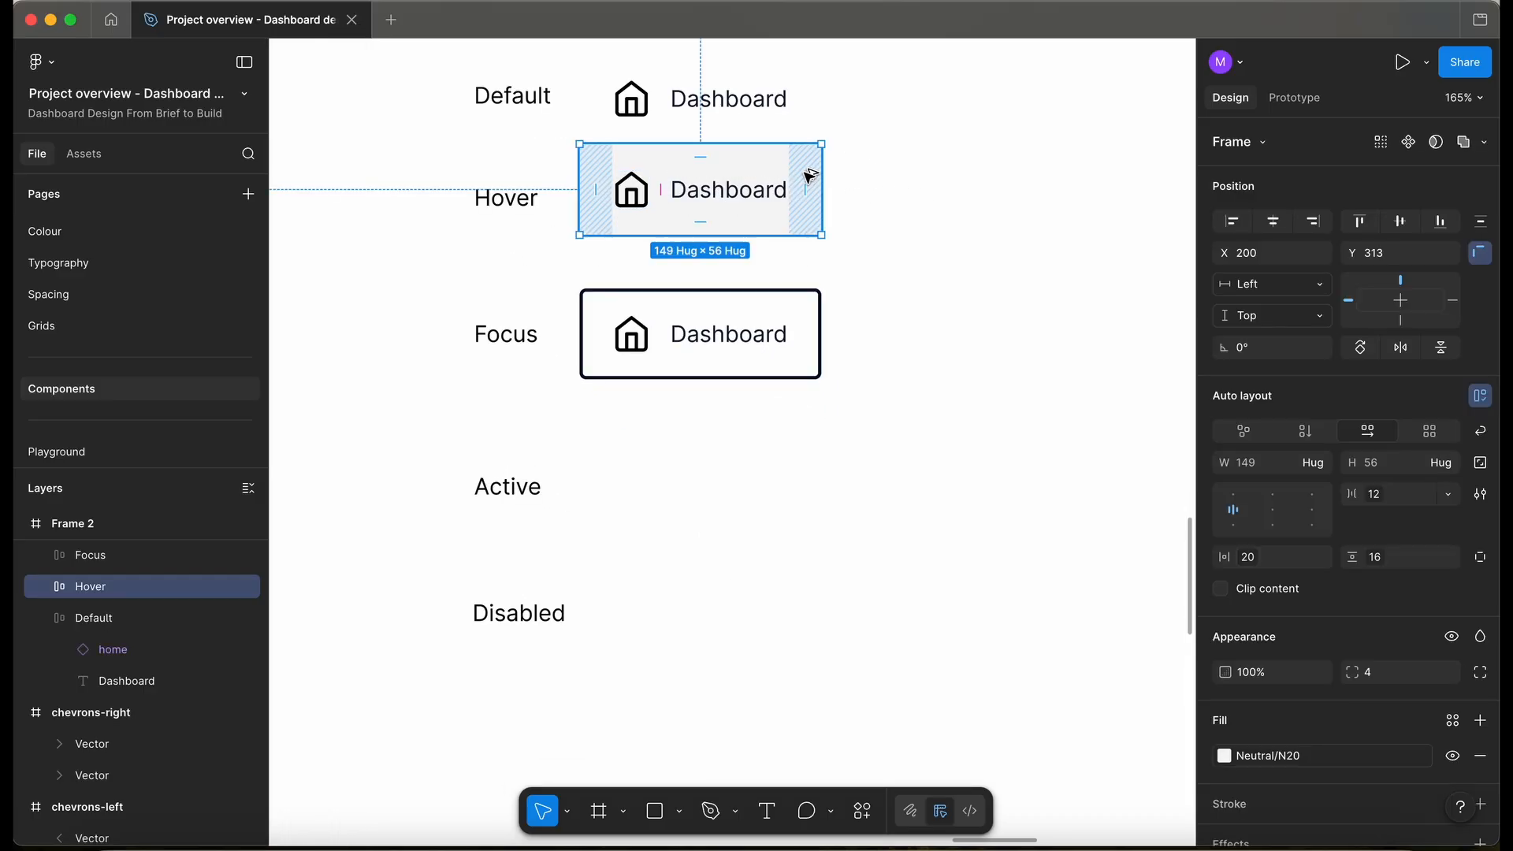
- Copy the Hover button to the Active row as 'Active' with Neutral/N40 fill, then view the Colour page
drag(766, 165, 764, 451)
key(super+r)
text(Ac)
key(Return)
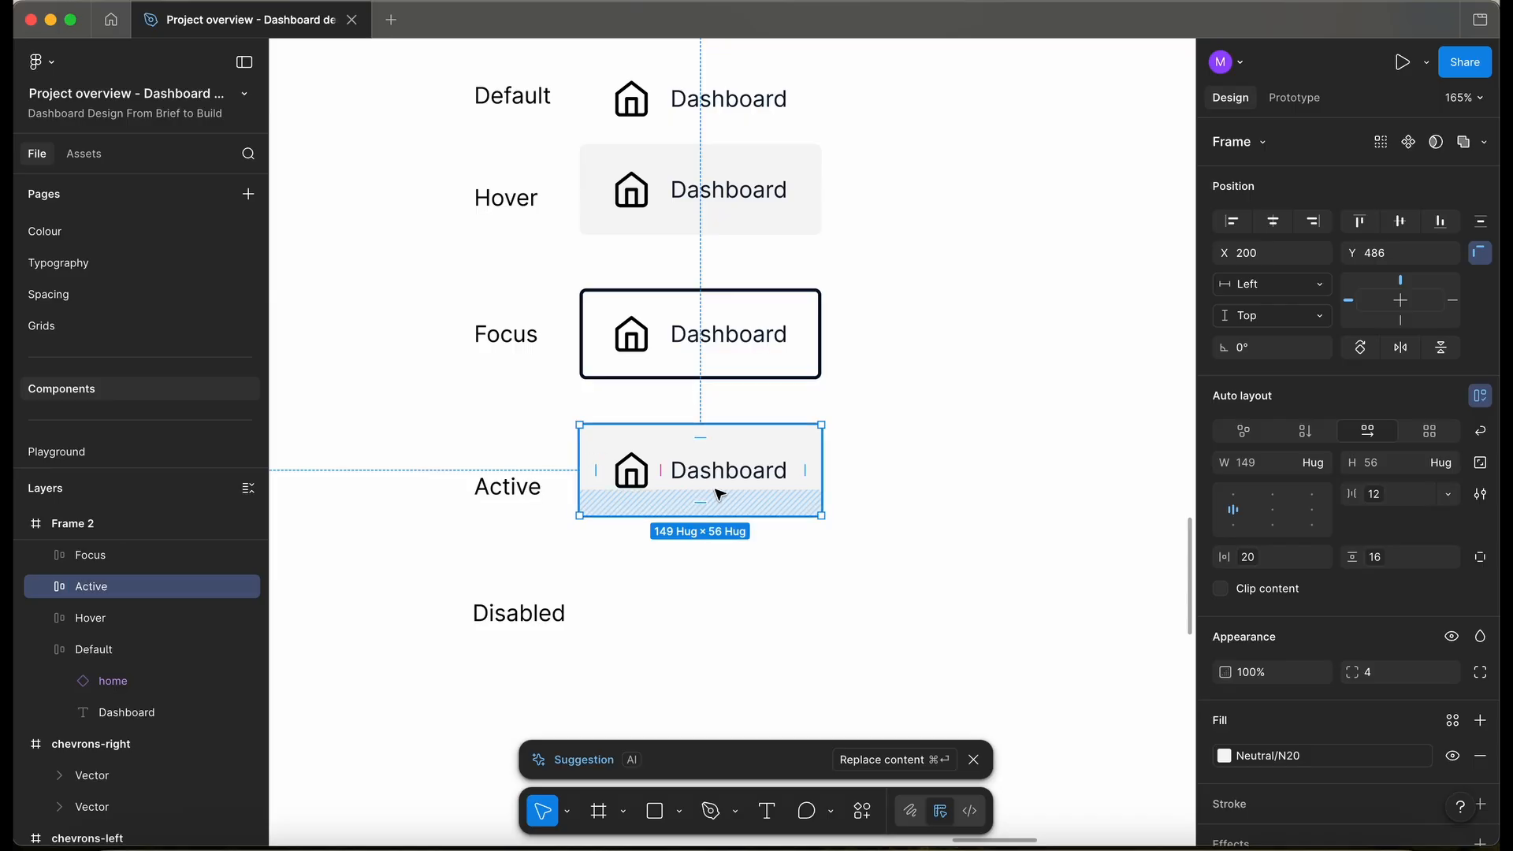
mouse_move(1363, 772)
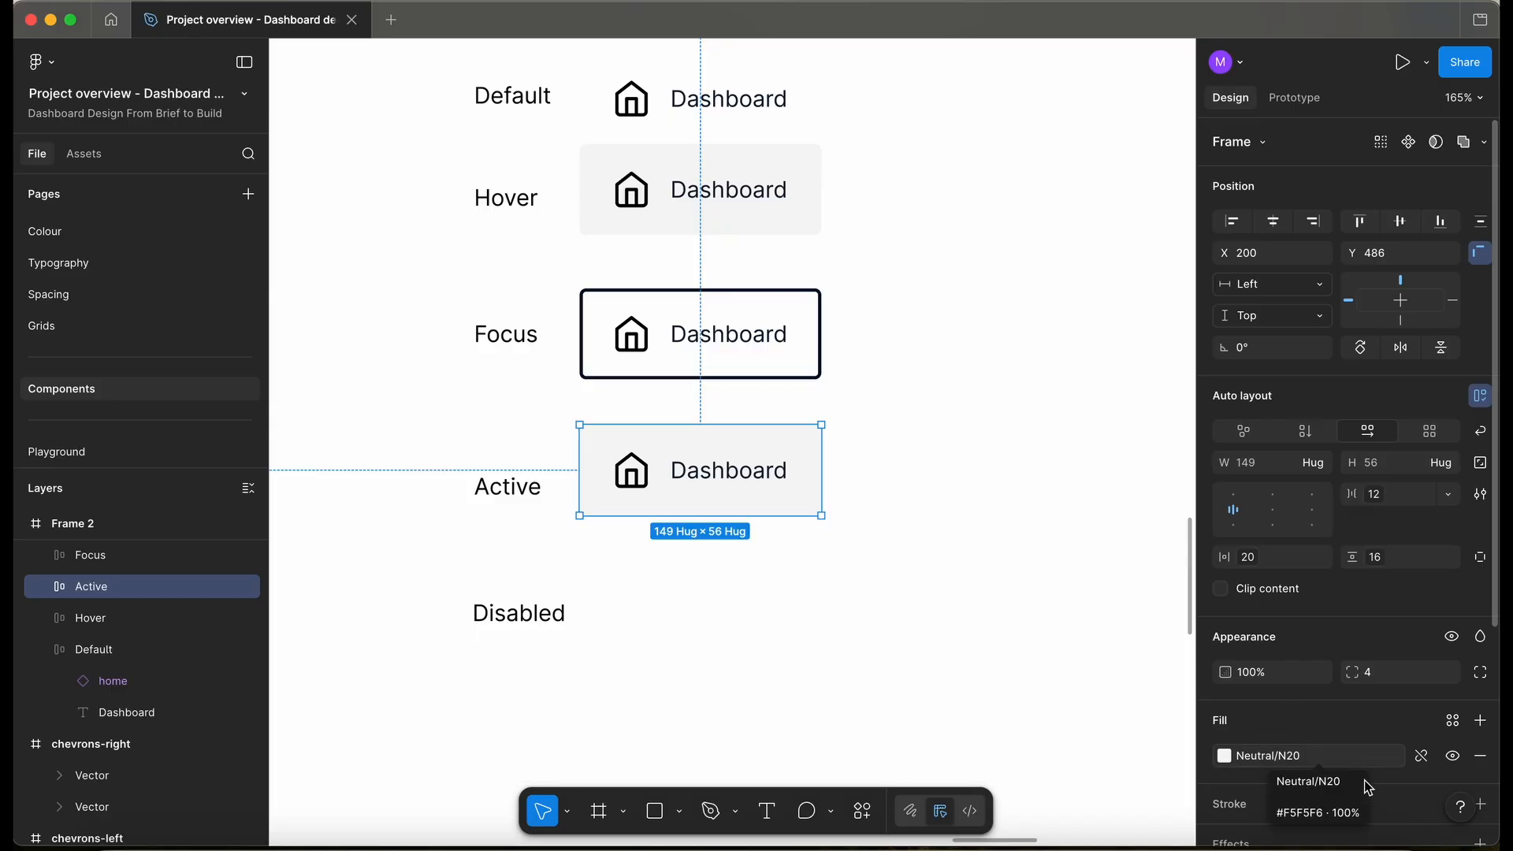
click(1313, 757)
click(1053, 709)
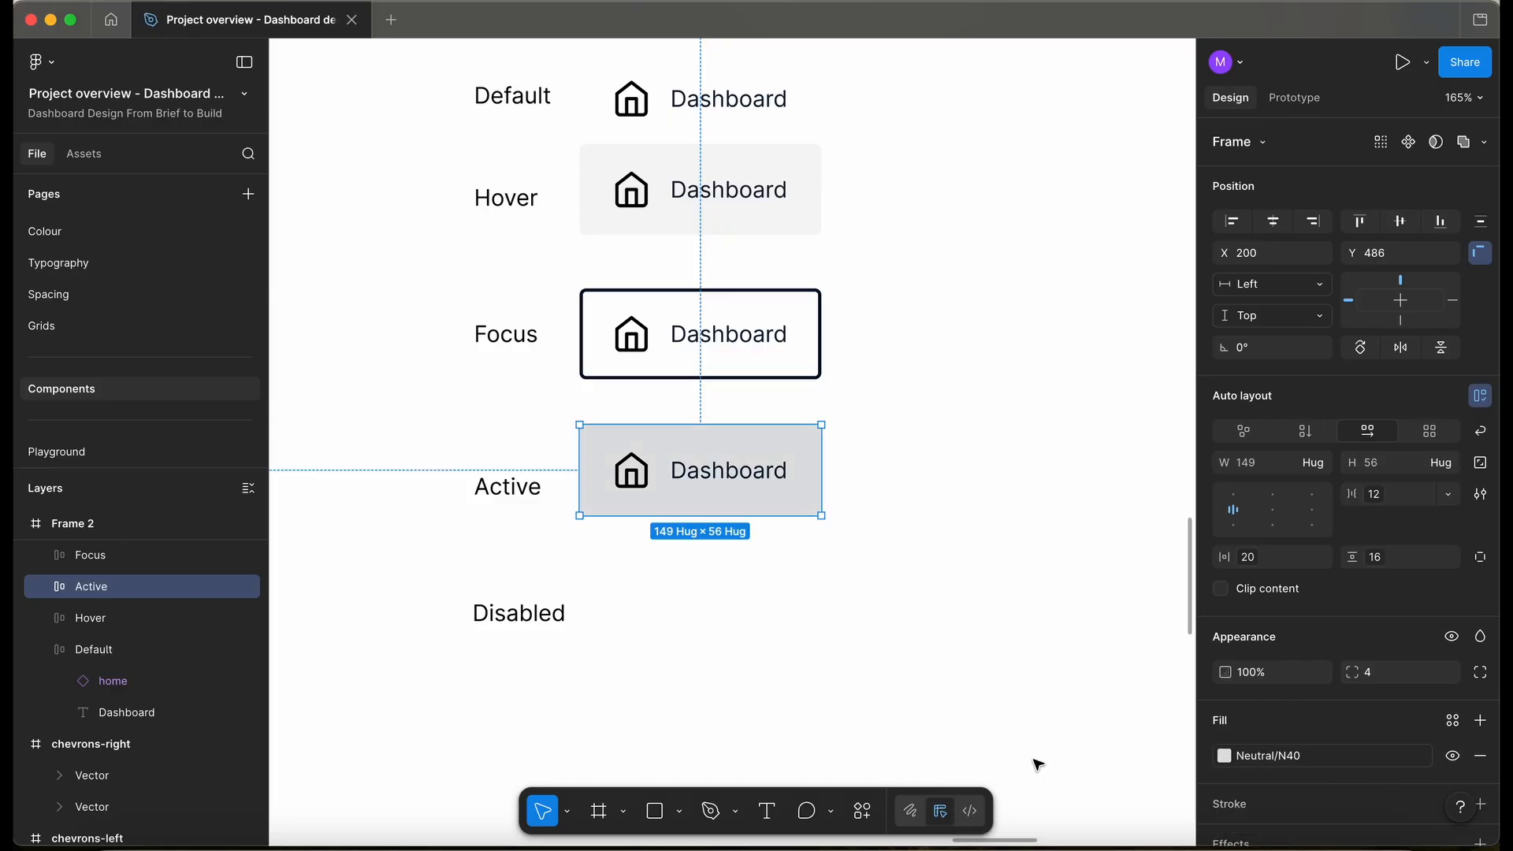
scroll(704, 536, up, 1)
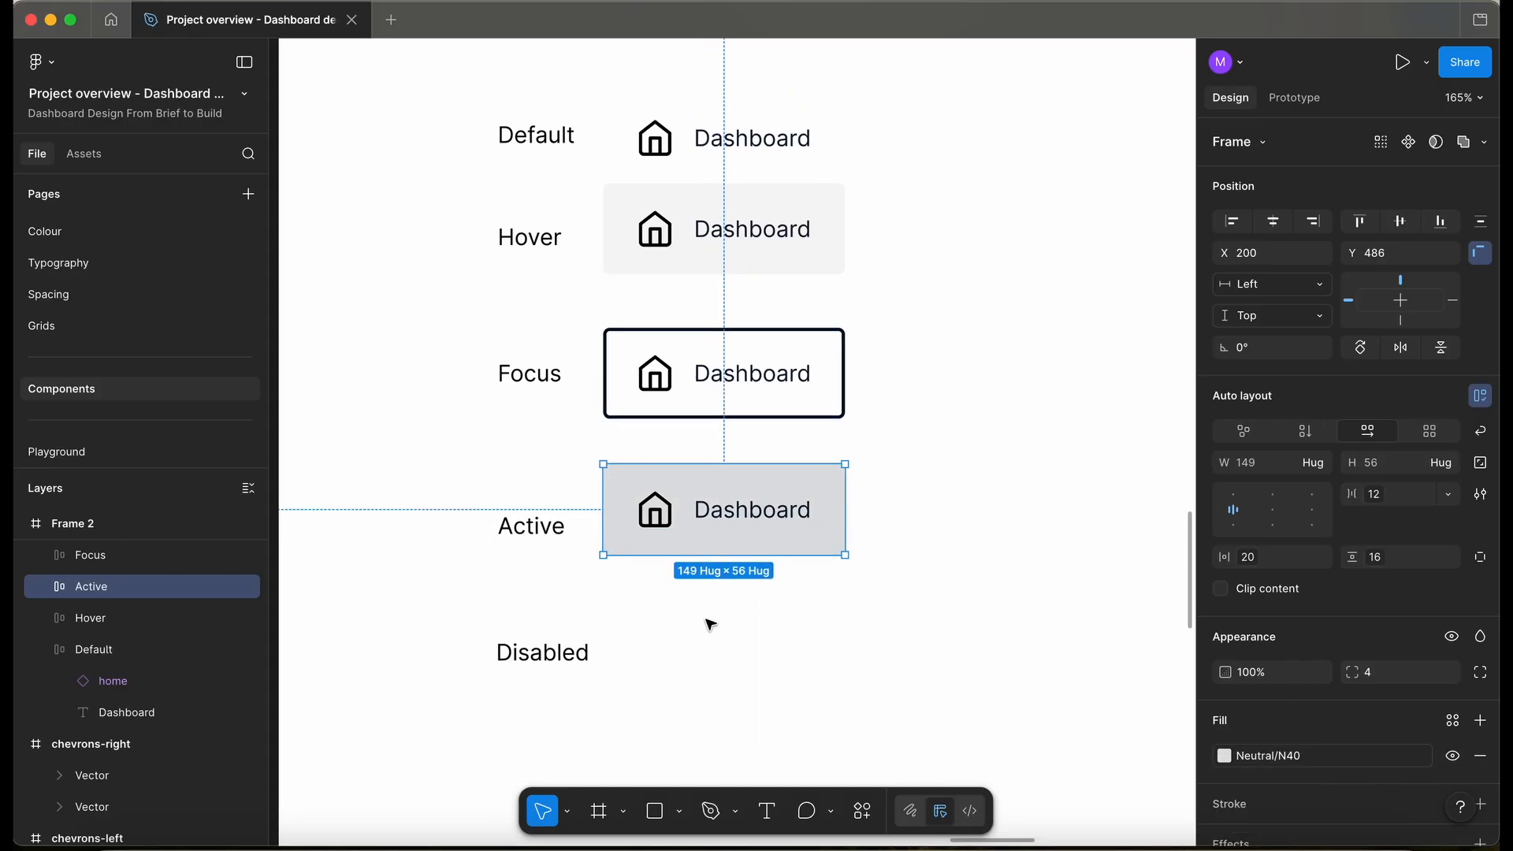
scroll(707, 619, down, 2)
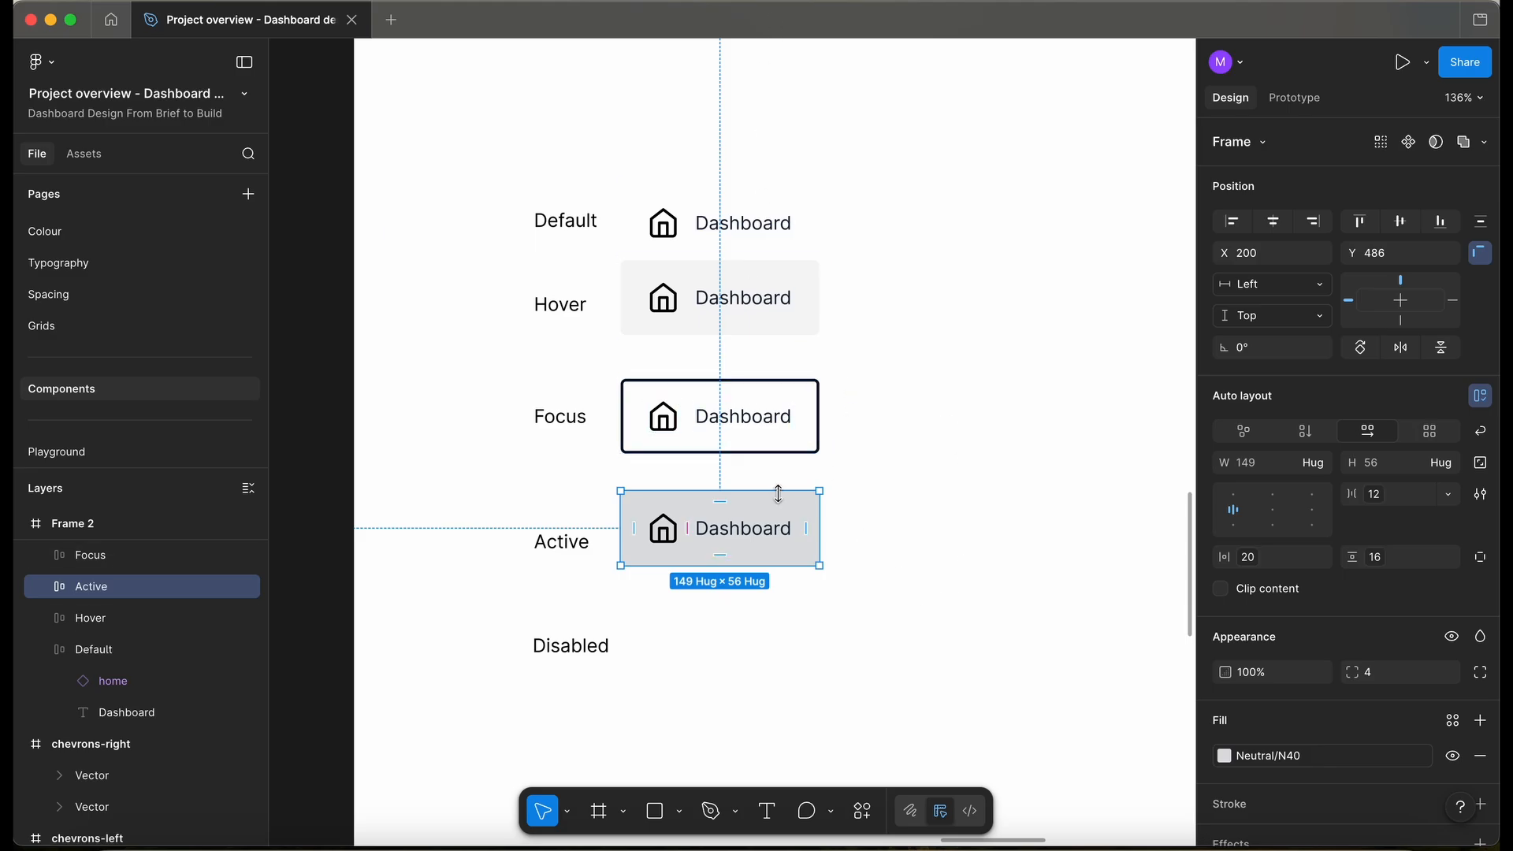
click(104, 230)
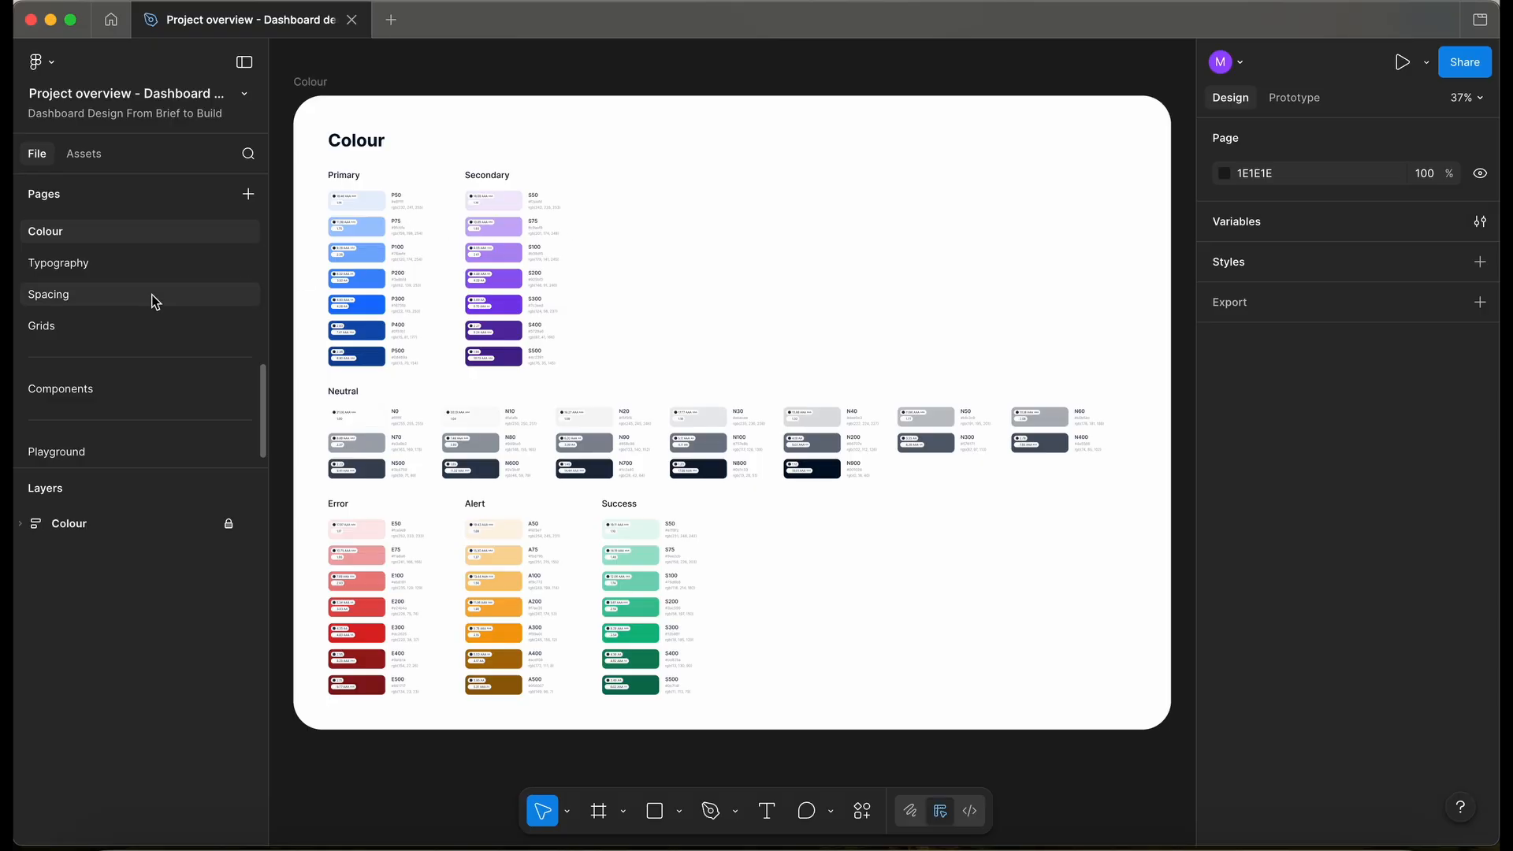
- Copy the Active nav item into the Disabled row and fill it with Neutral/N10
click(146, 388)
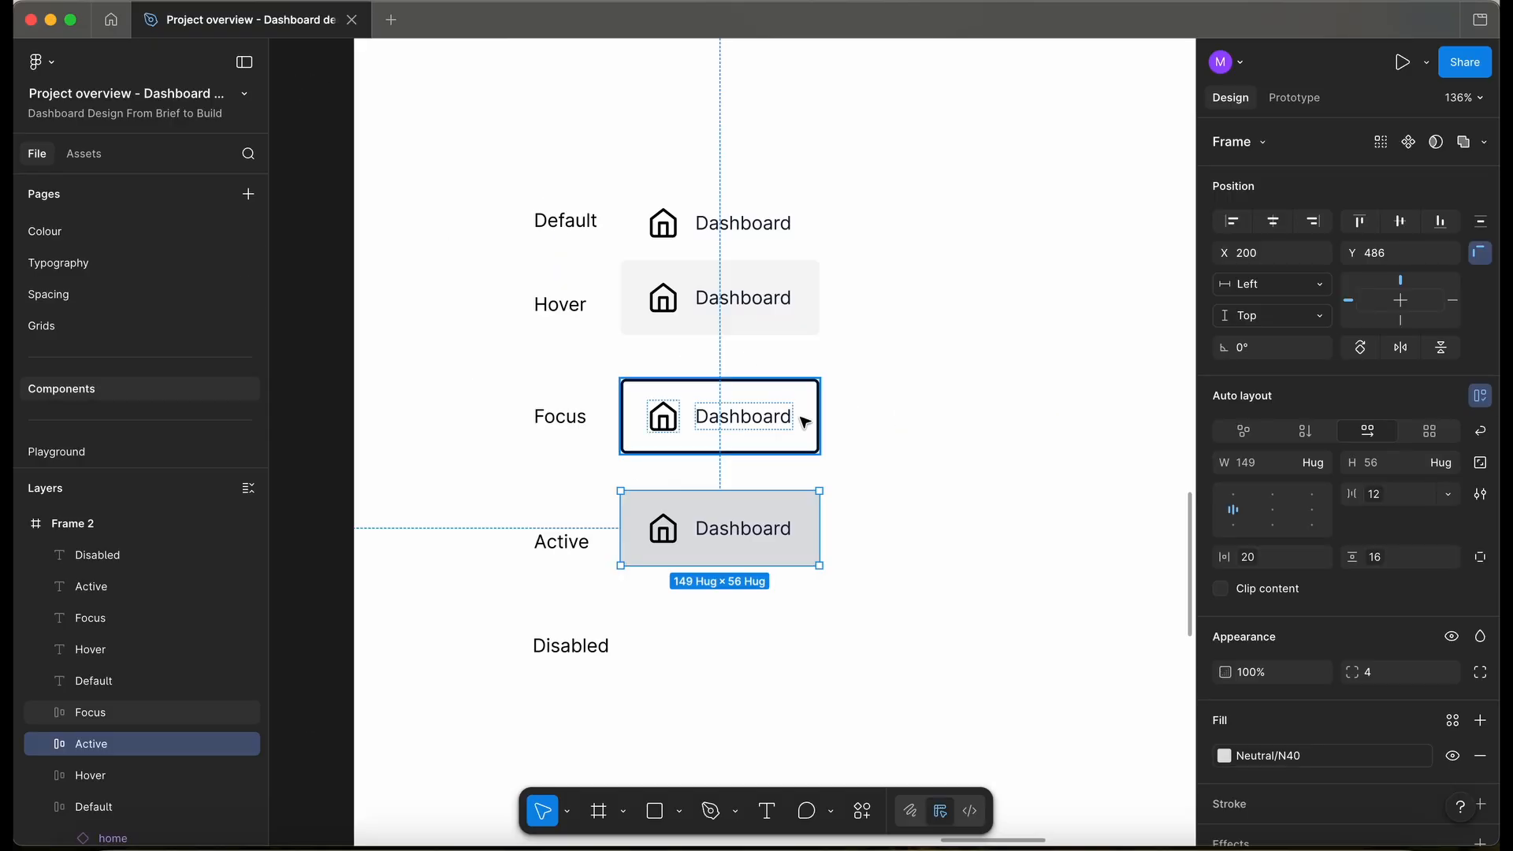
scroll(804, 423, down, 3)
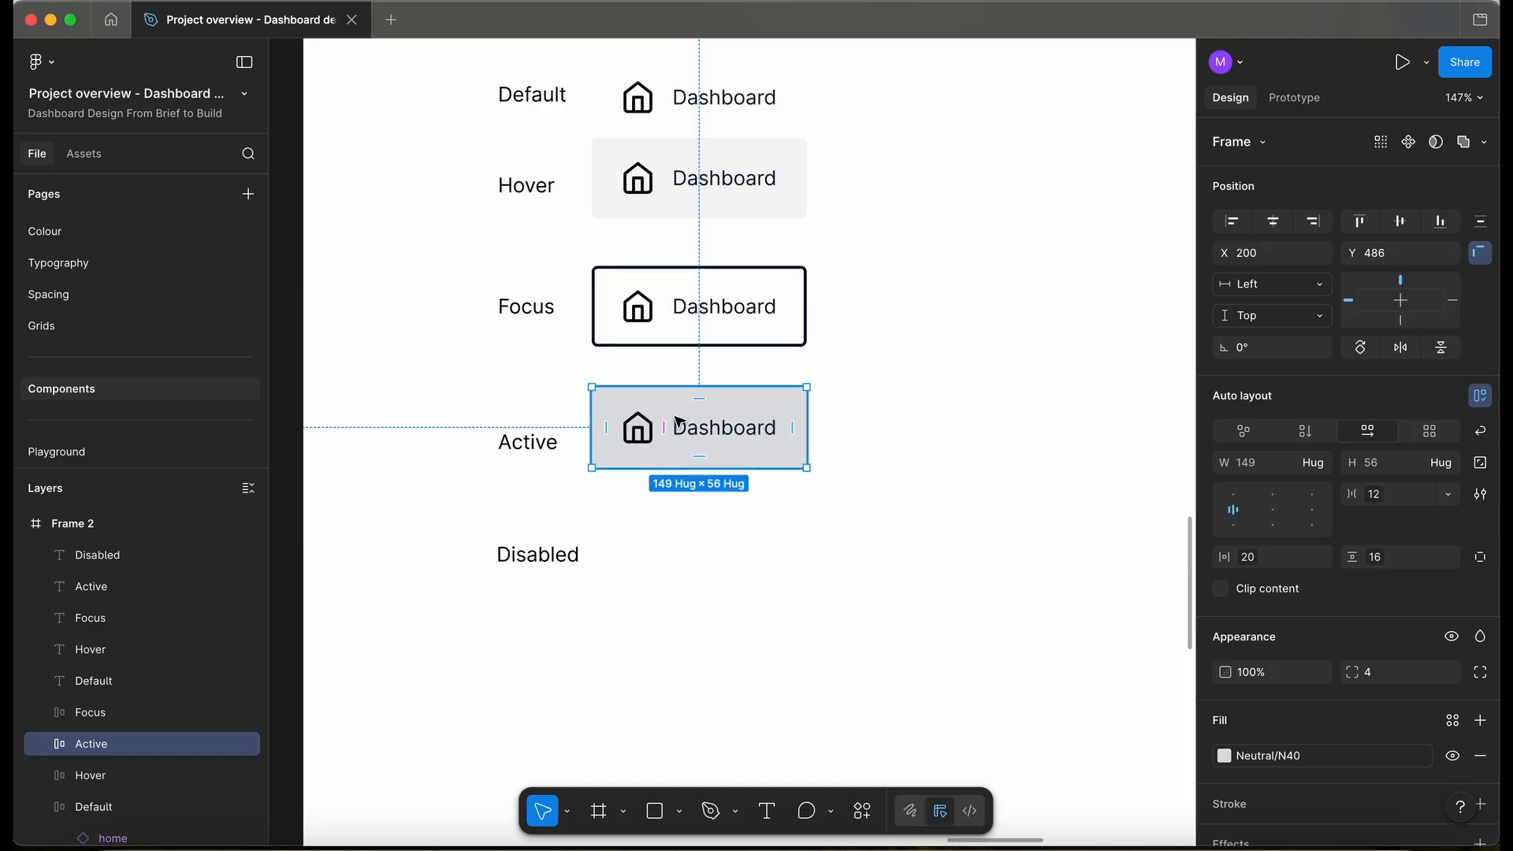
drag(771, 411, 764, 544)
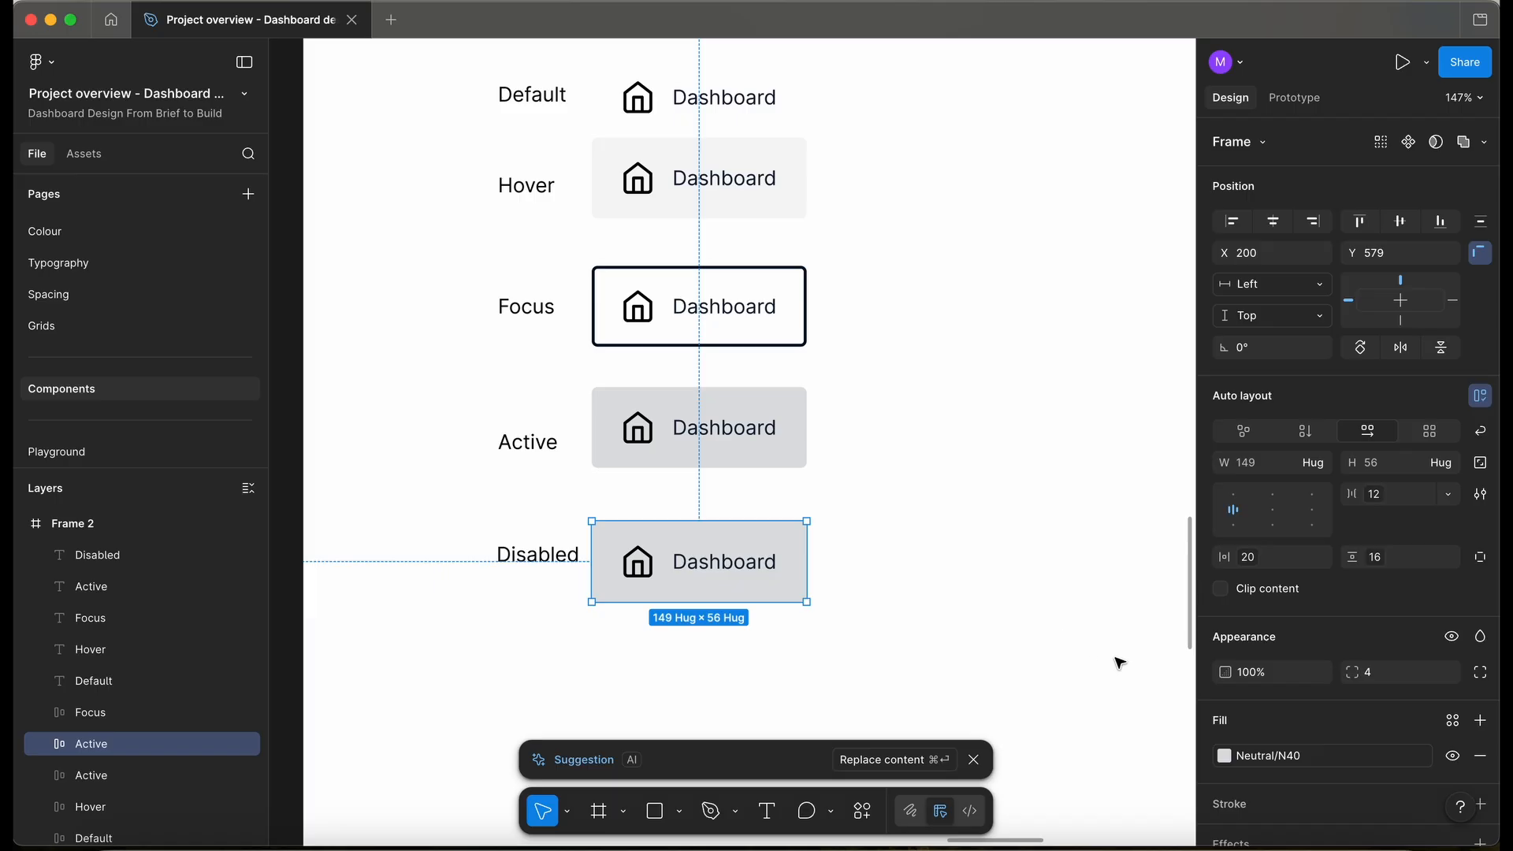
click(1294, 756)
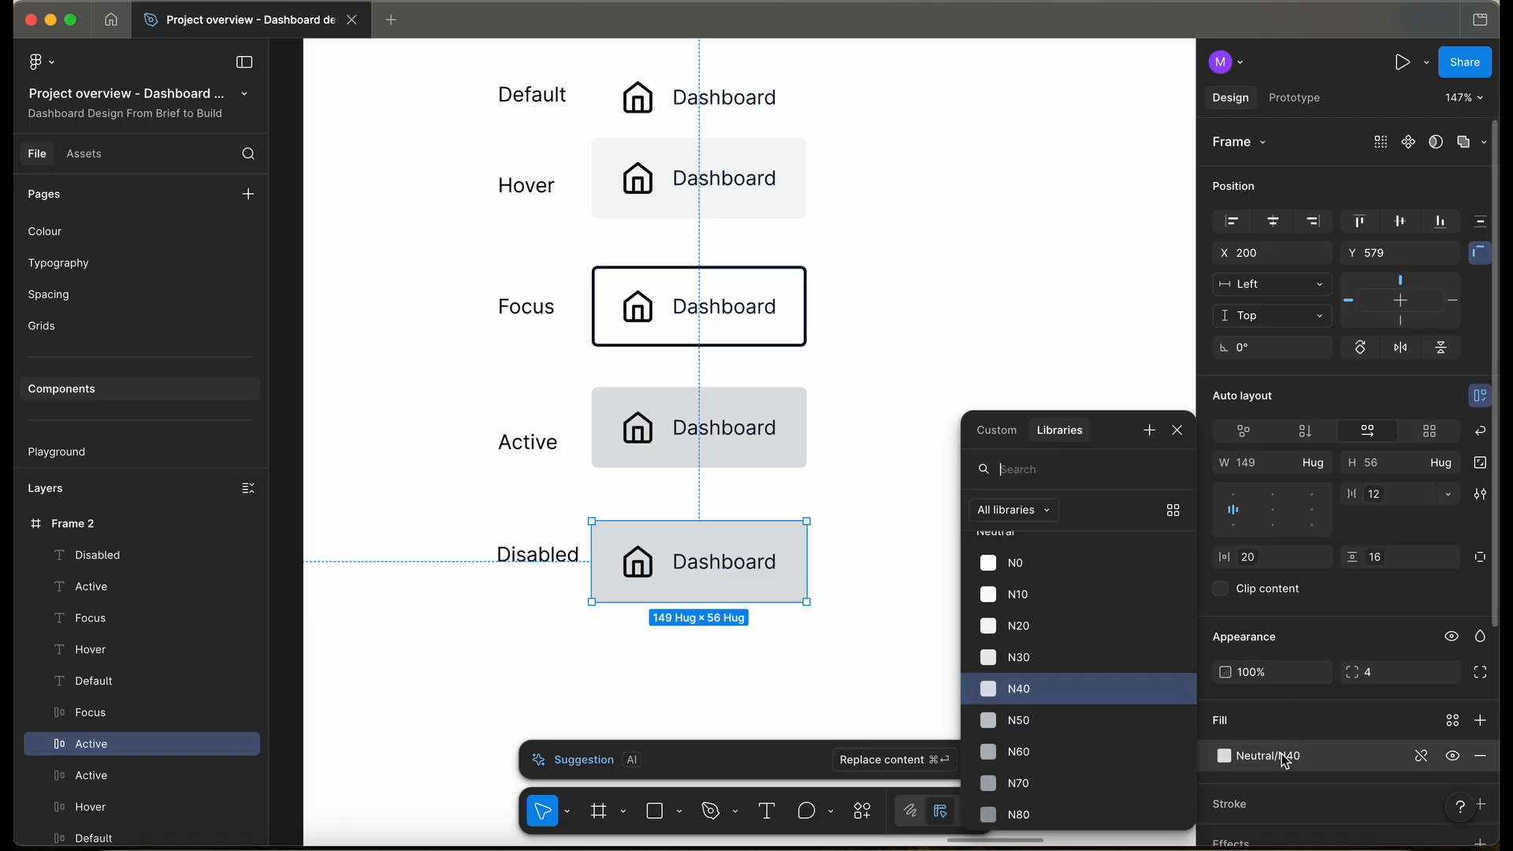
click(1039, 598)
scroll(706, 584, up, 5)
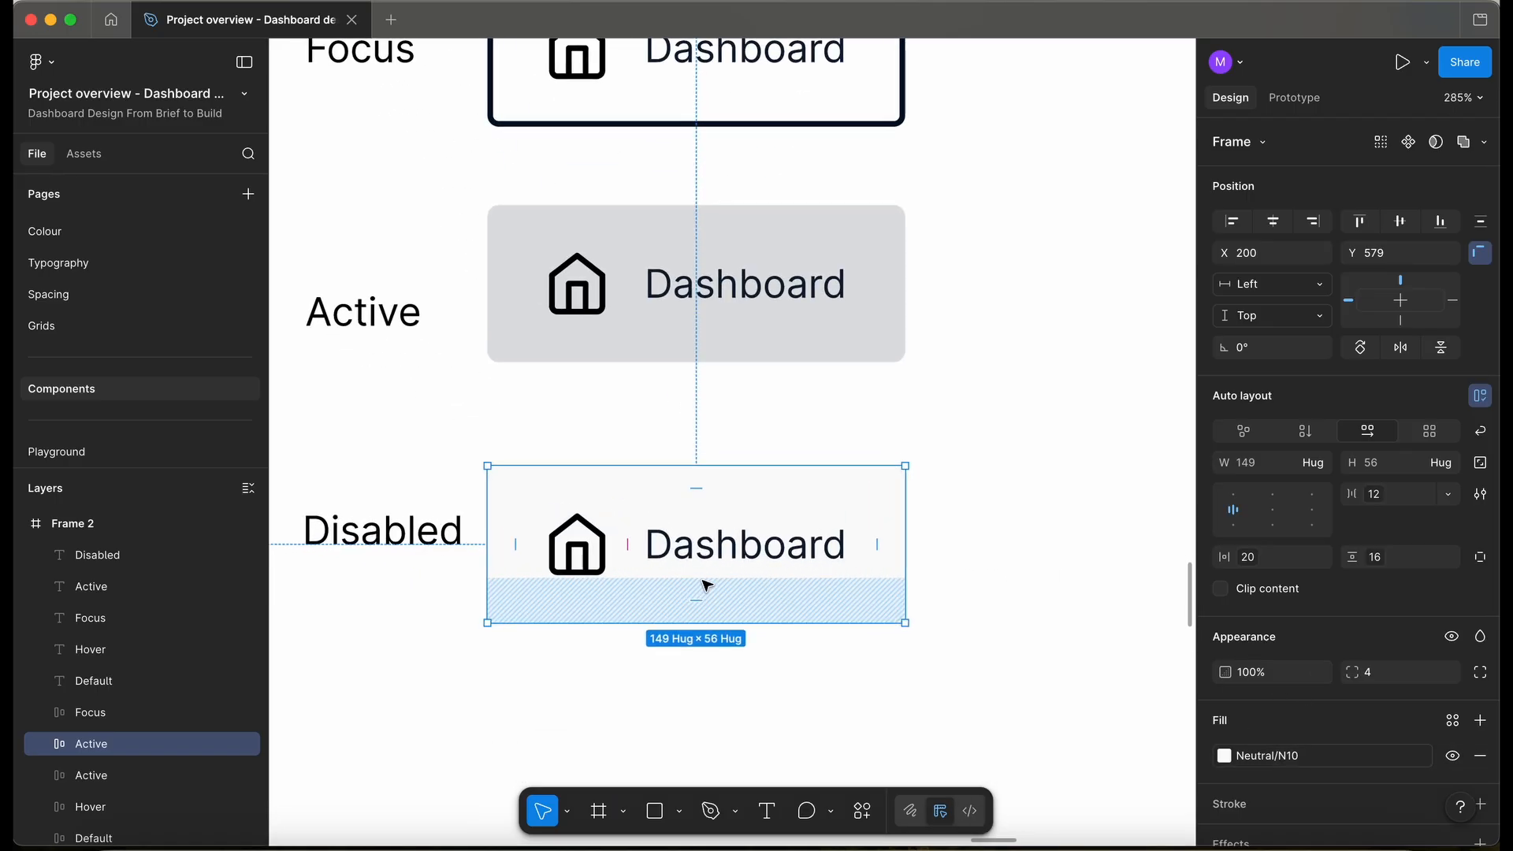
- Recolour the Disabled item's icon and Dashboard text to Neutral/N50, then go to the Icons page
scroll(706, 585, down, 2)
key(Return)
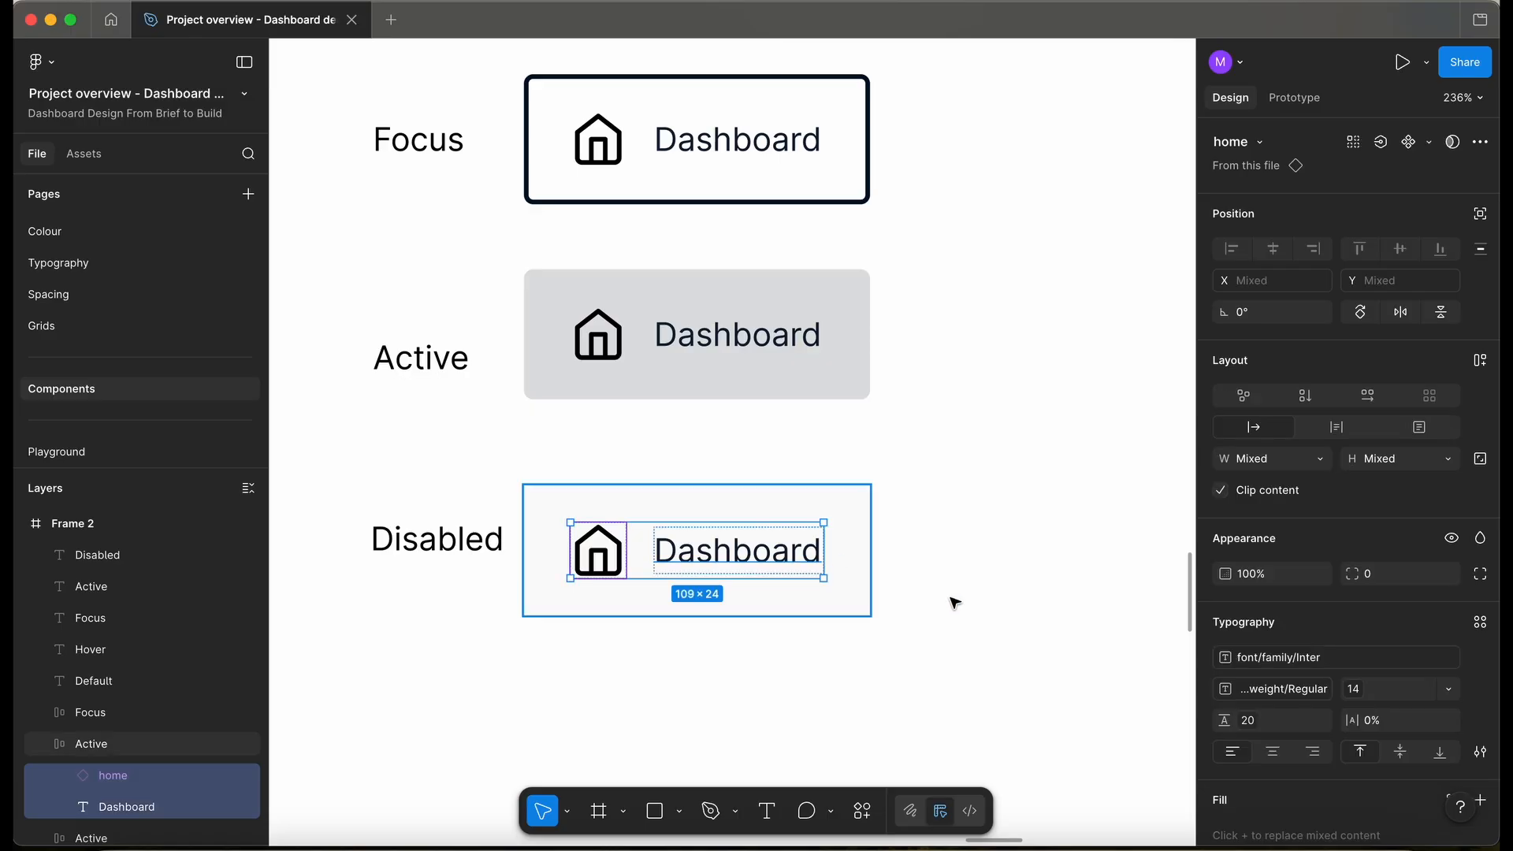
scroll(1320, 665, down, 3)
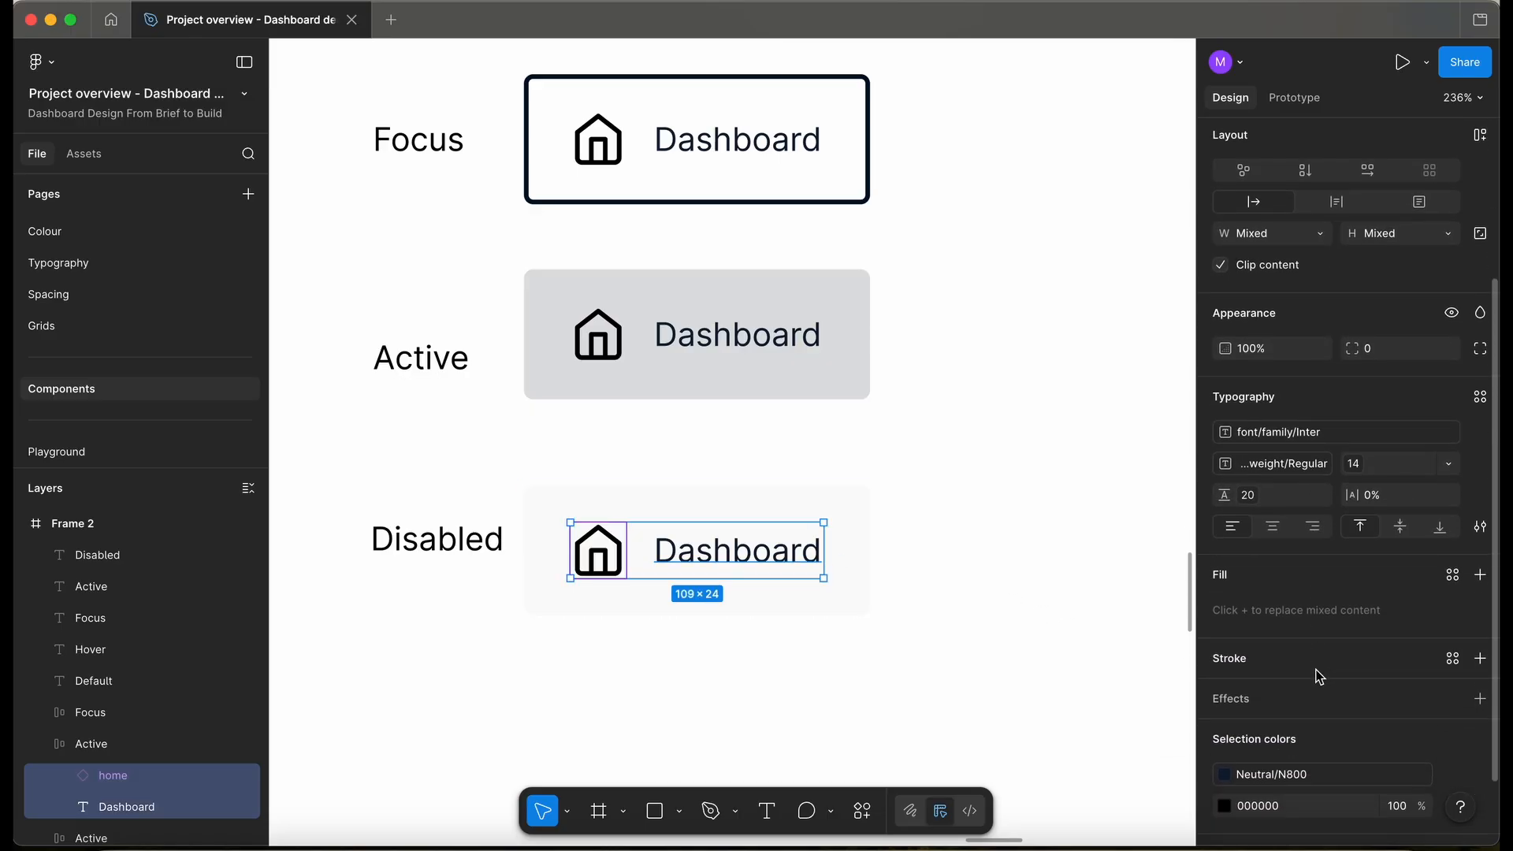
click(1302, 780)
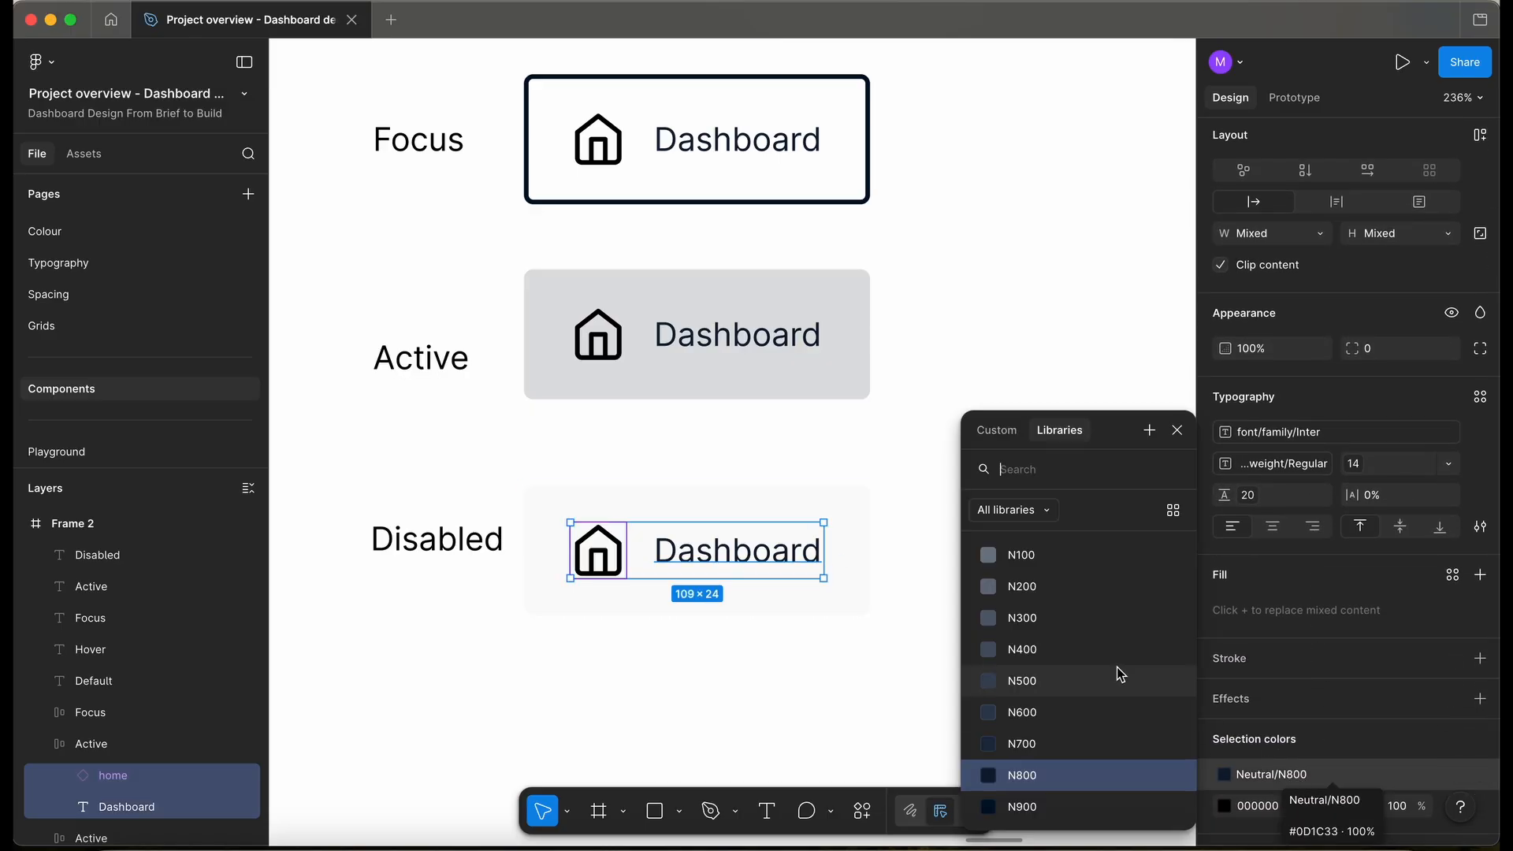
scroll(1057, 653, up, 4)
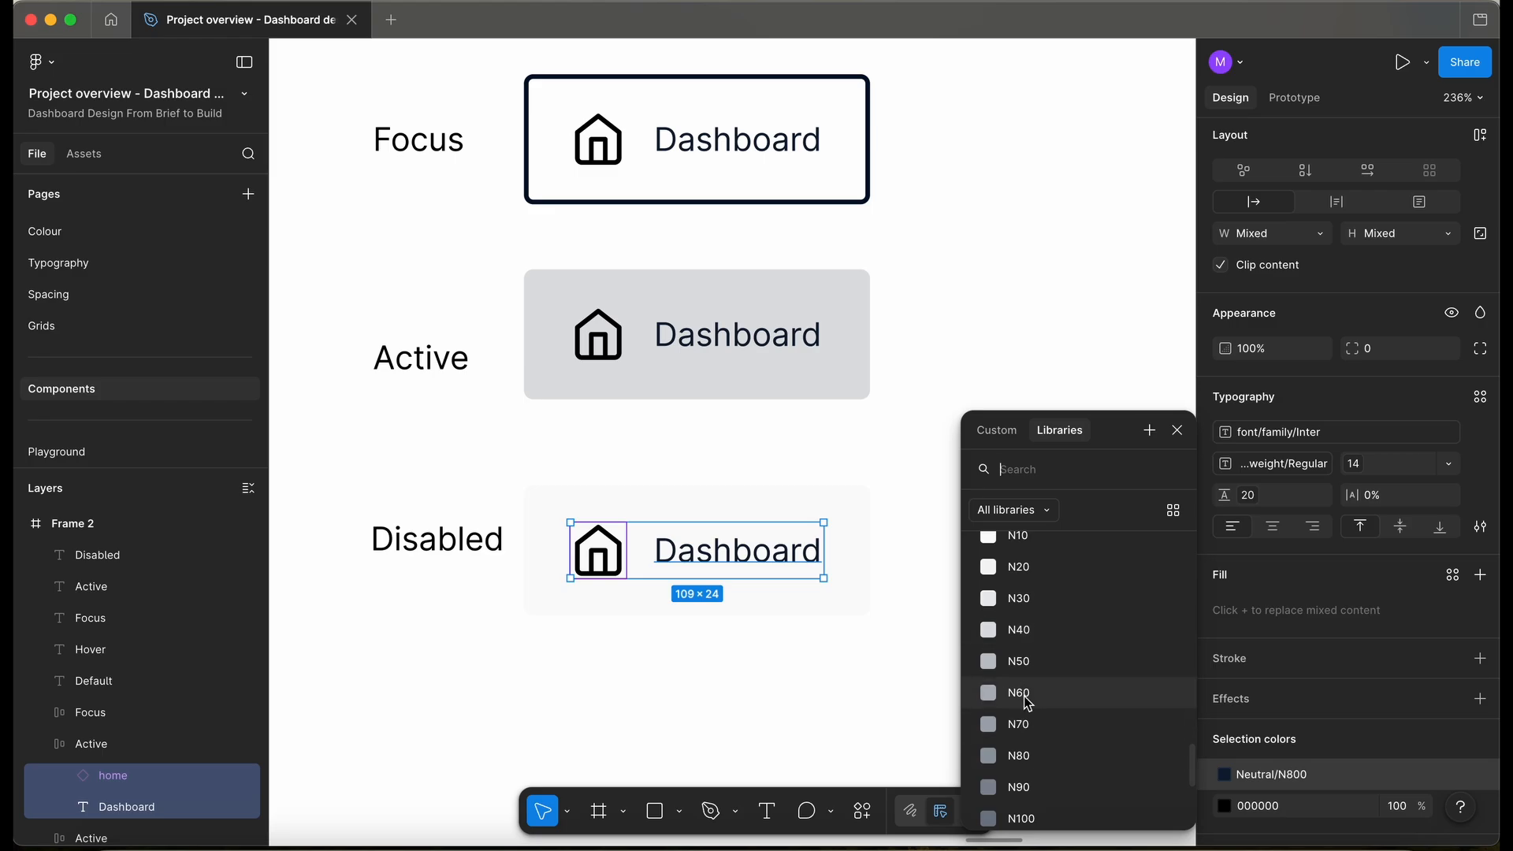
click(1048, 661)
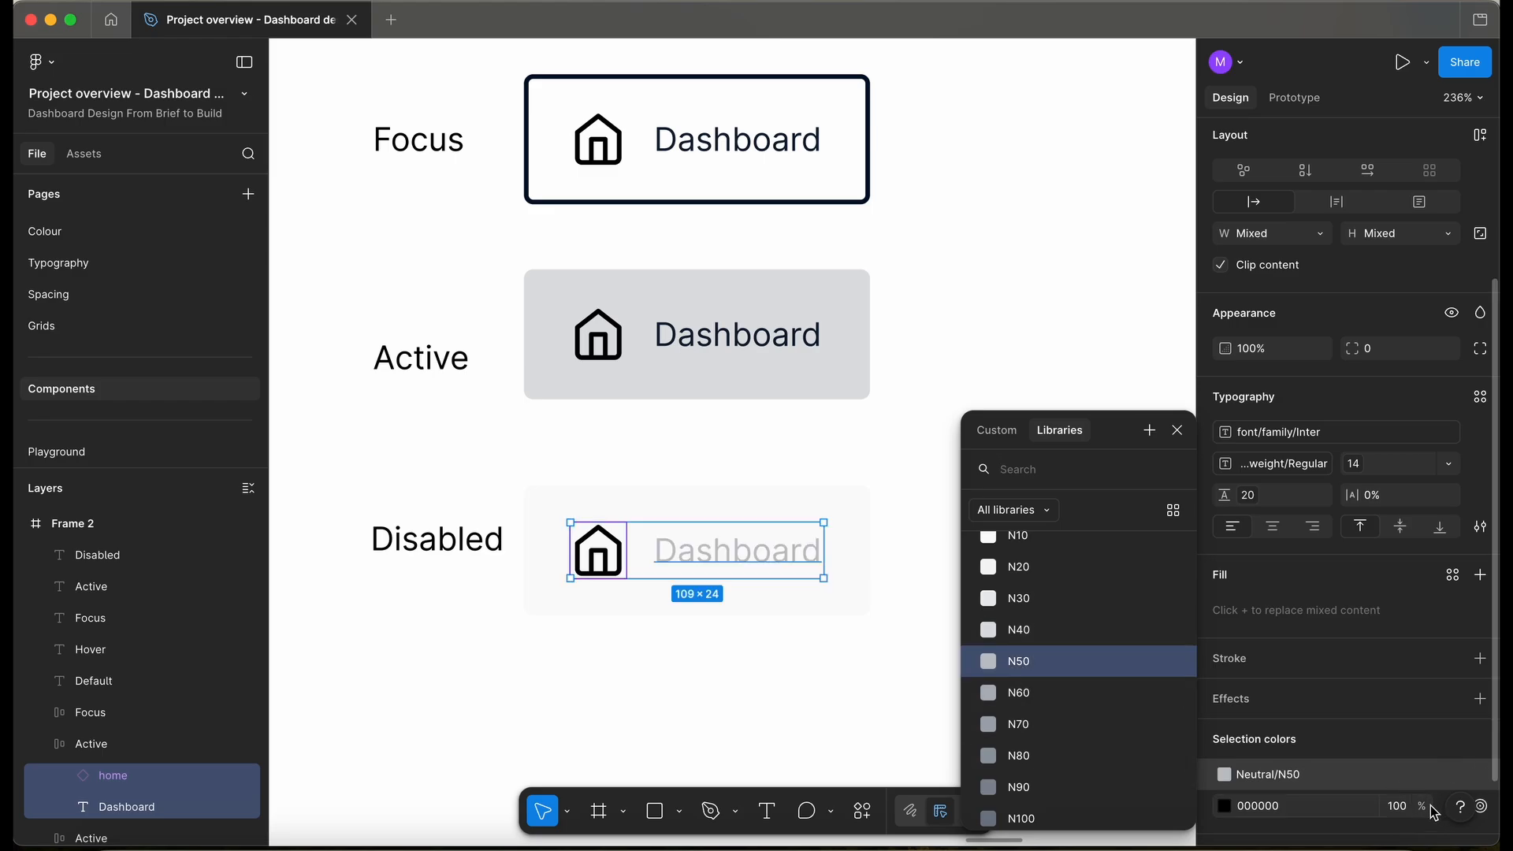
click(1385, 743)
scroll(1415, 781, down, 2)
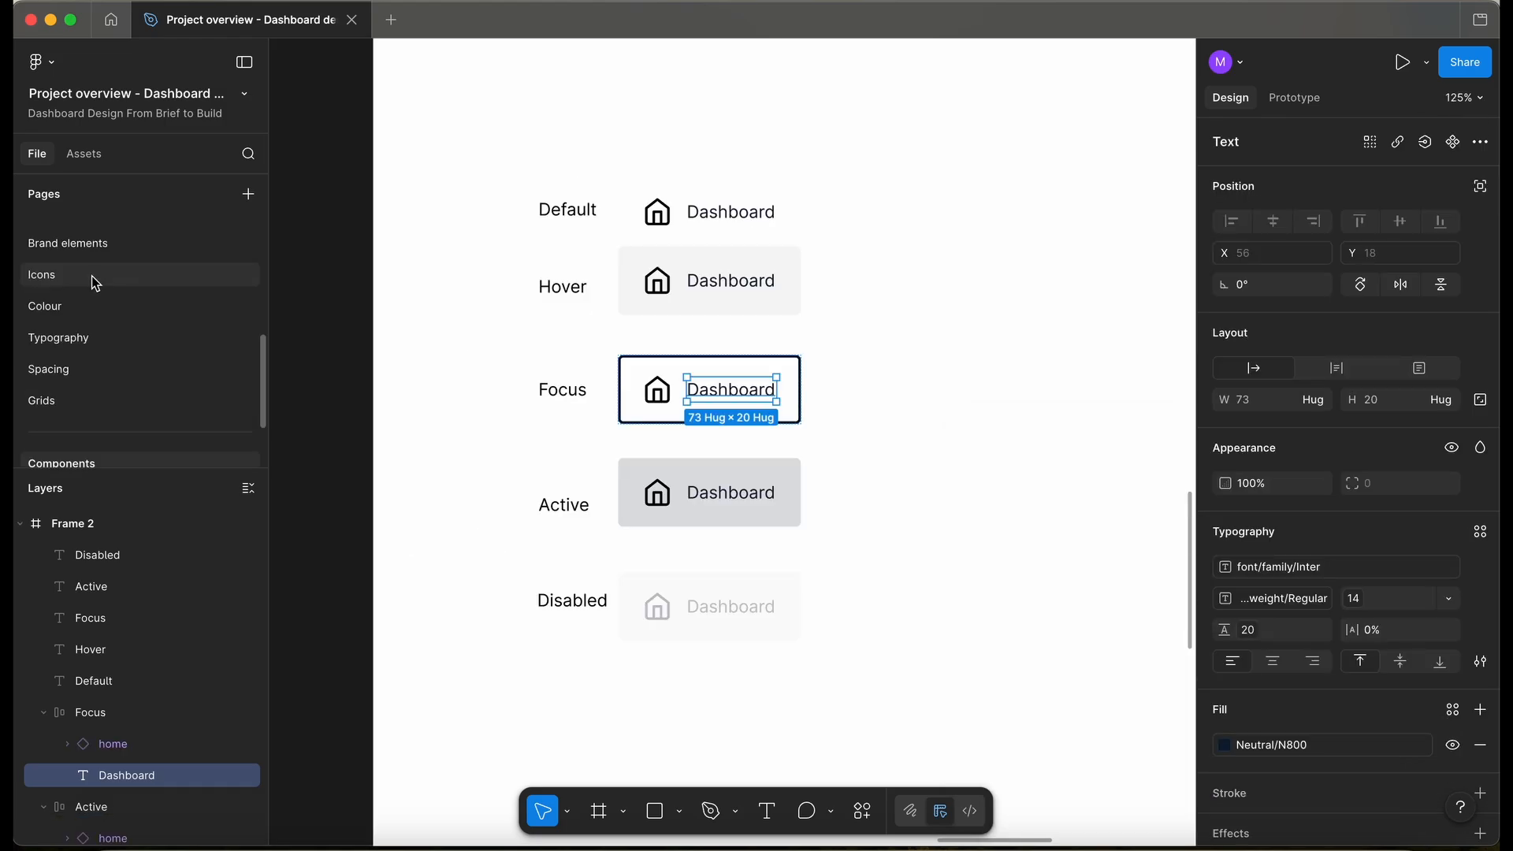
click(92, 276)
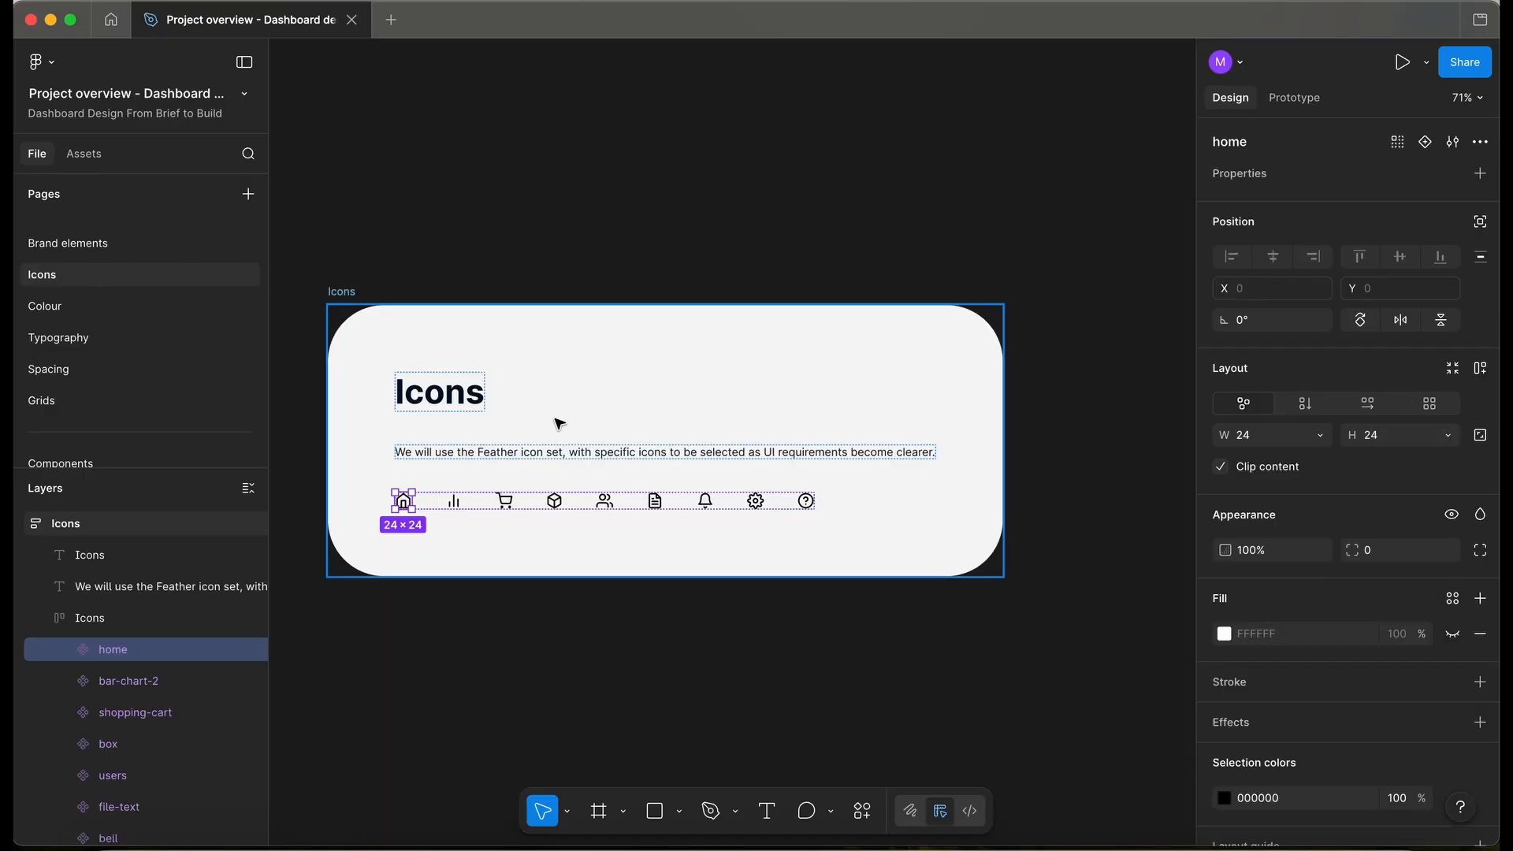
- Colour the whole icon row with the Neutral N800 library style
click(105, 618)
scroll(1330, 758, down, 2)
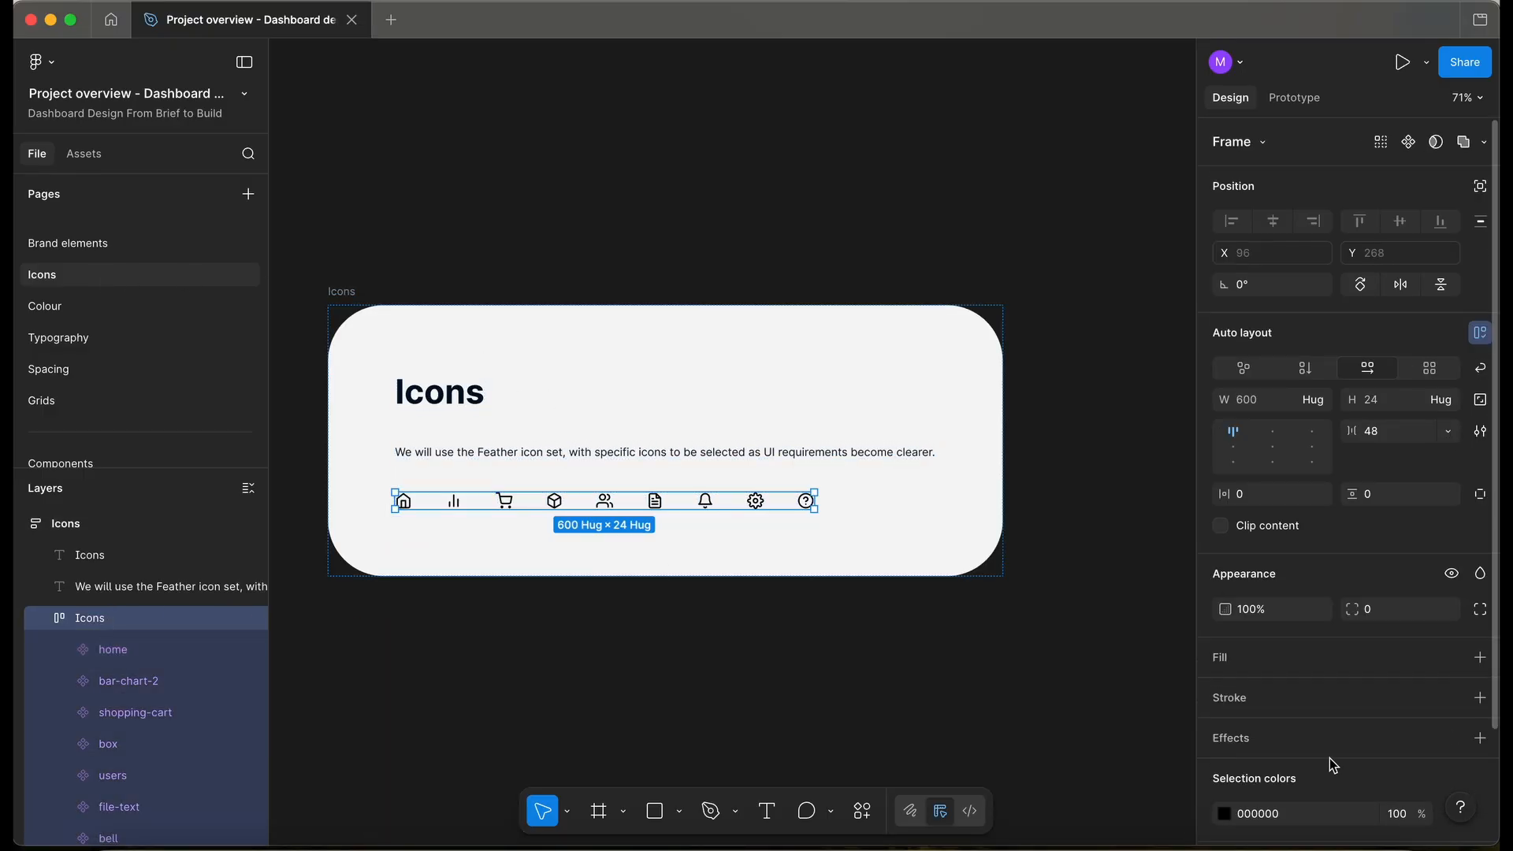
scroll(1330, 758, down, 1)
click(1457, 688)
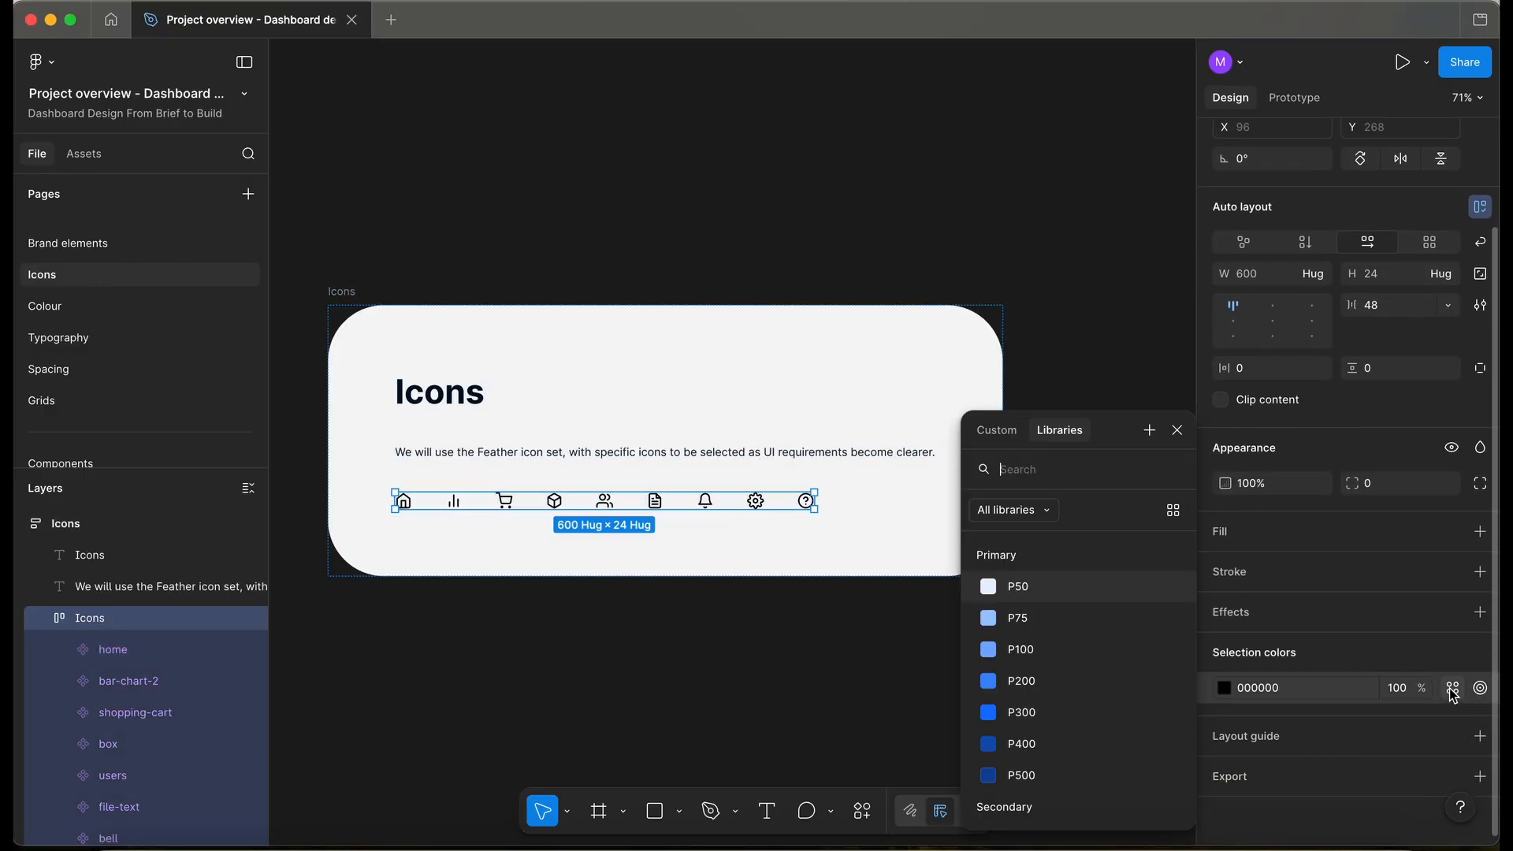
text(neu)
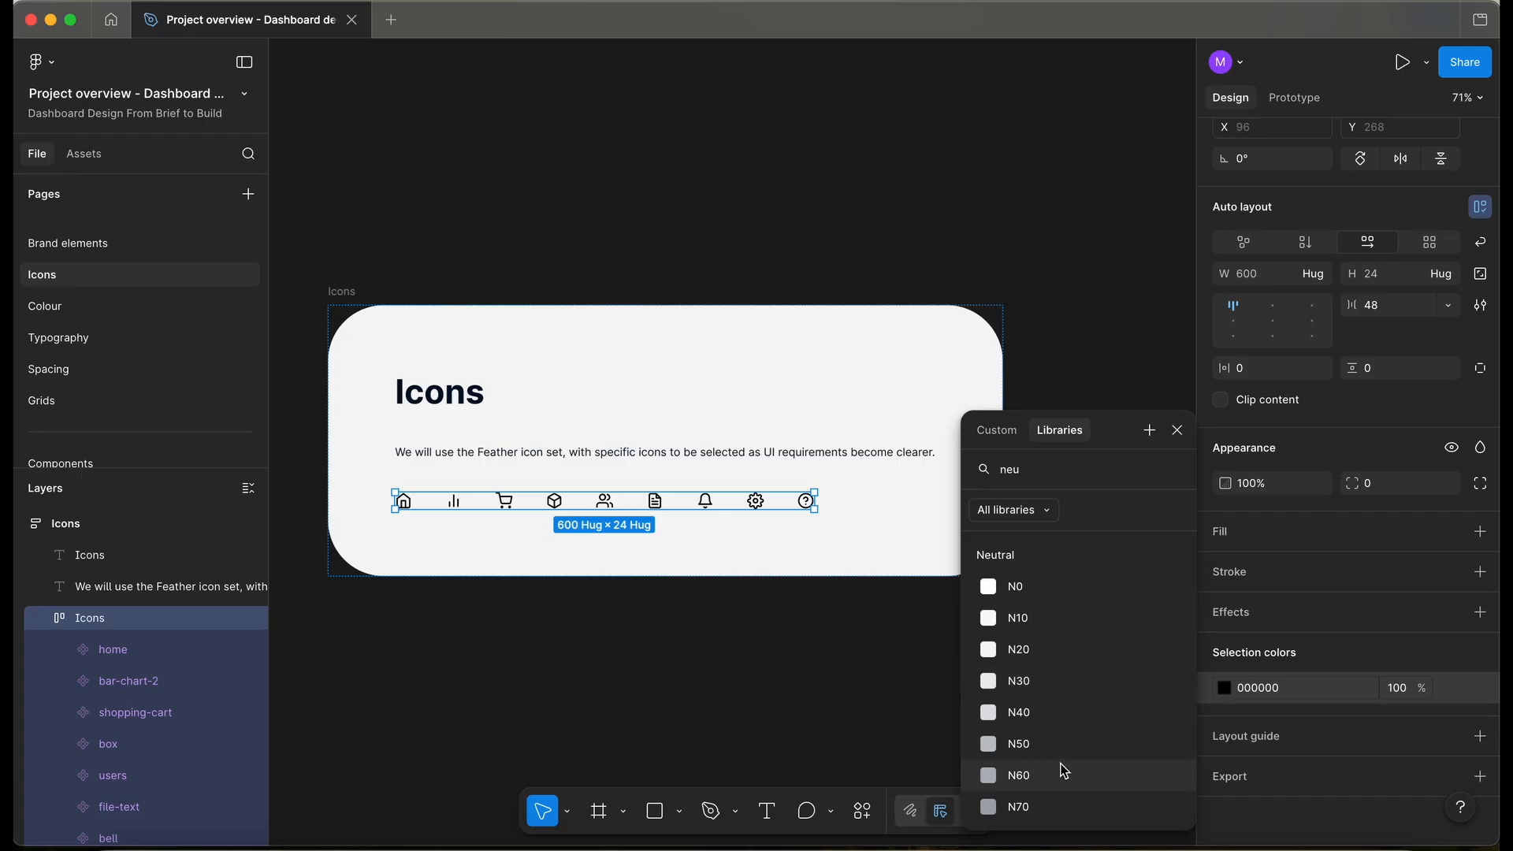
scroll(1043, 777, down, 1)
click(1040, 777)
click(647, 645)
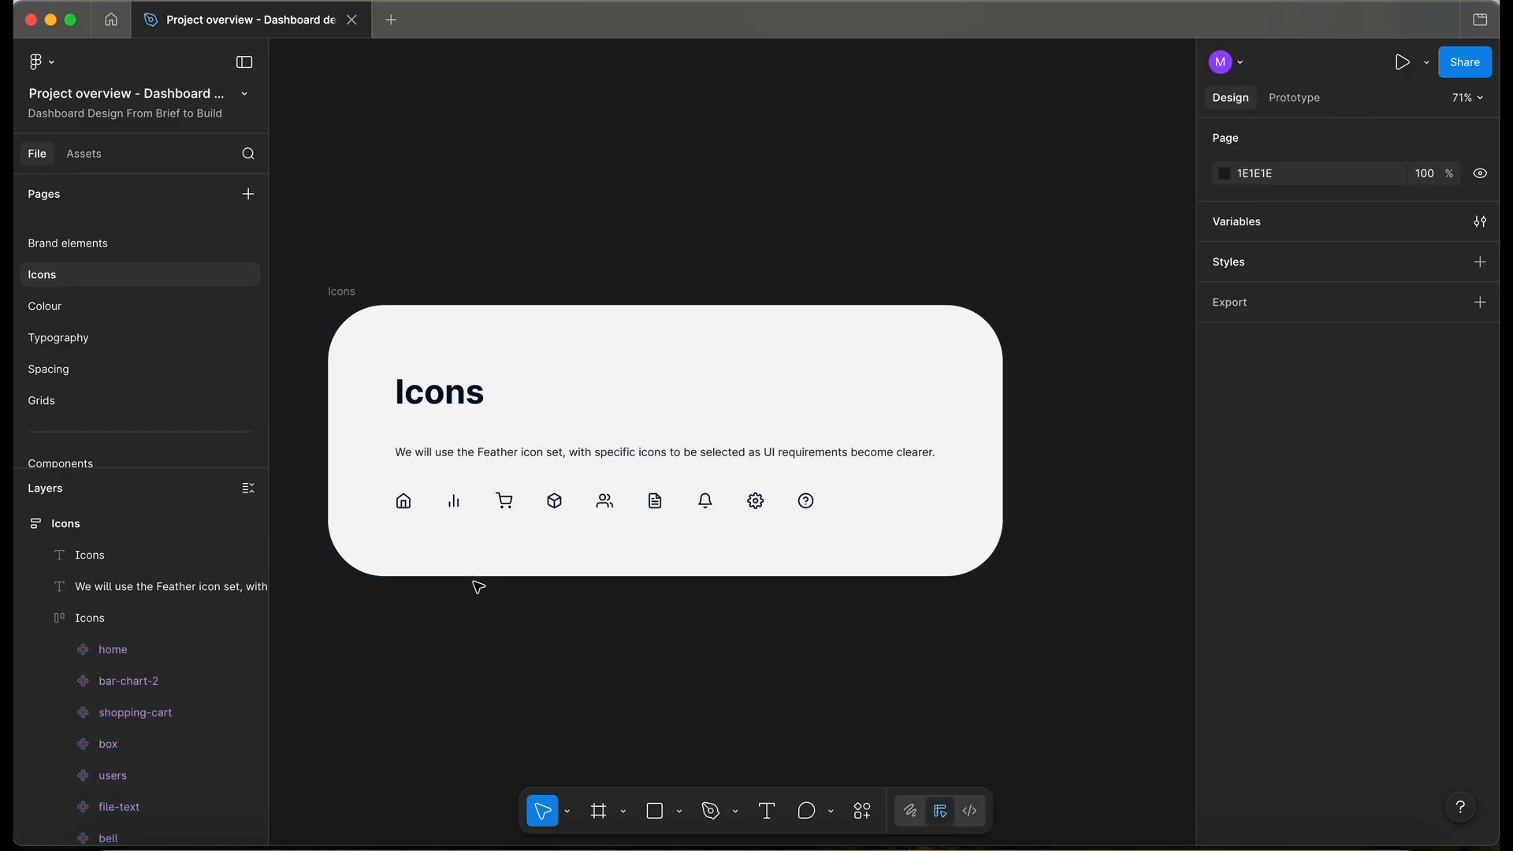
- Inspect the 12px, 16px Semi Bold and H2 samples on Typography, then return to Components
scroll(463, 542, up, 2)
scroll(463, 542, up, 2)
scroll(463, 542, down, 3)
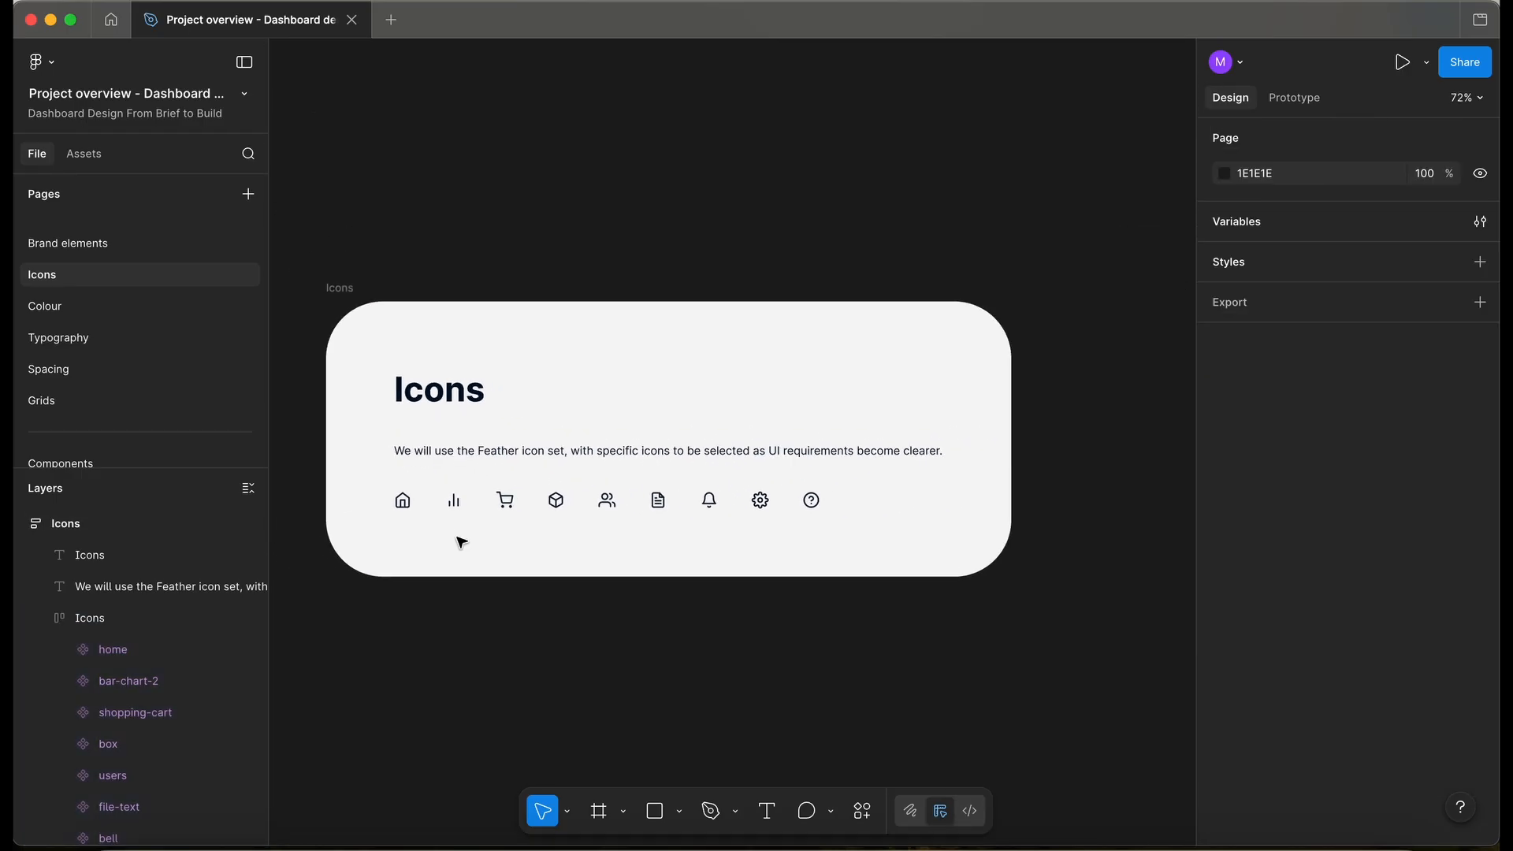
scroll(77, 352, down, 2)
click(85, 266)
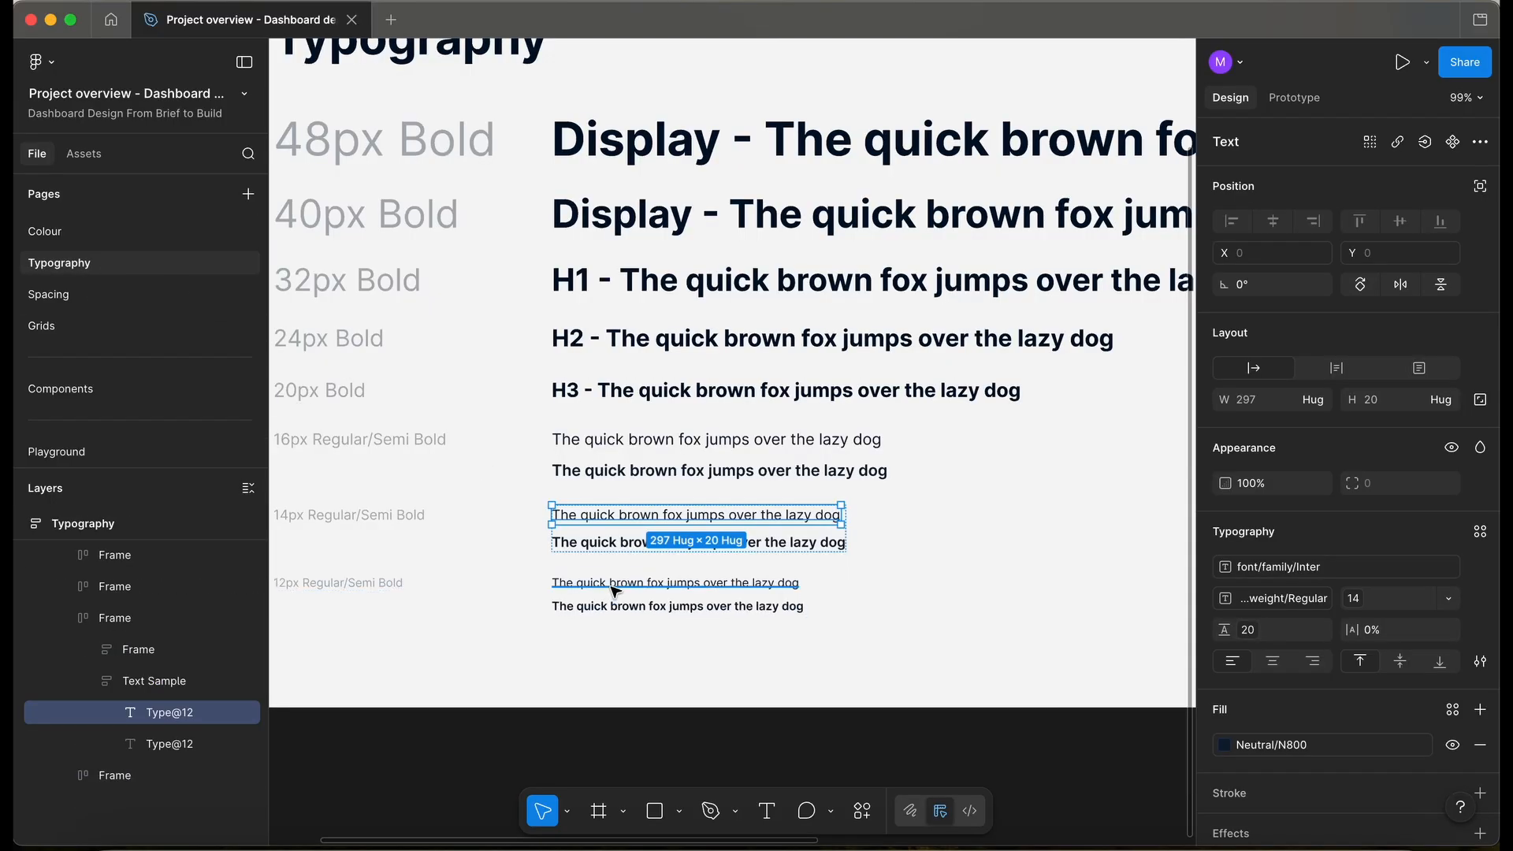
click(601, 585)
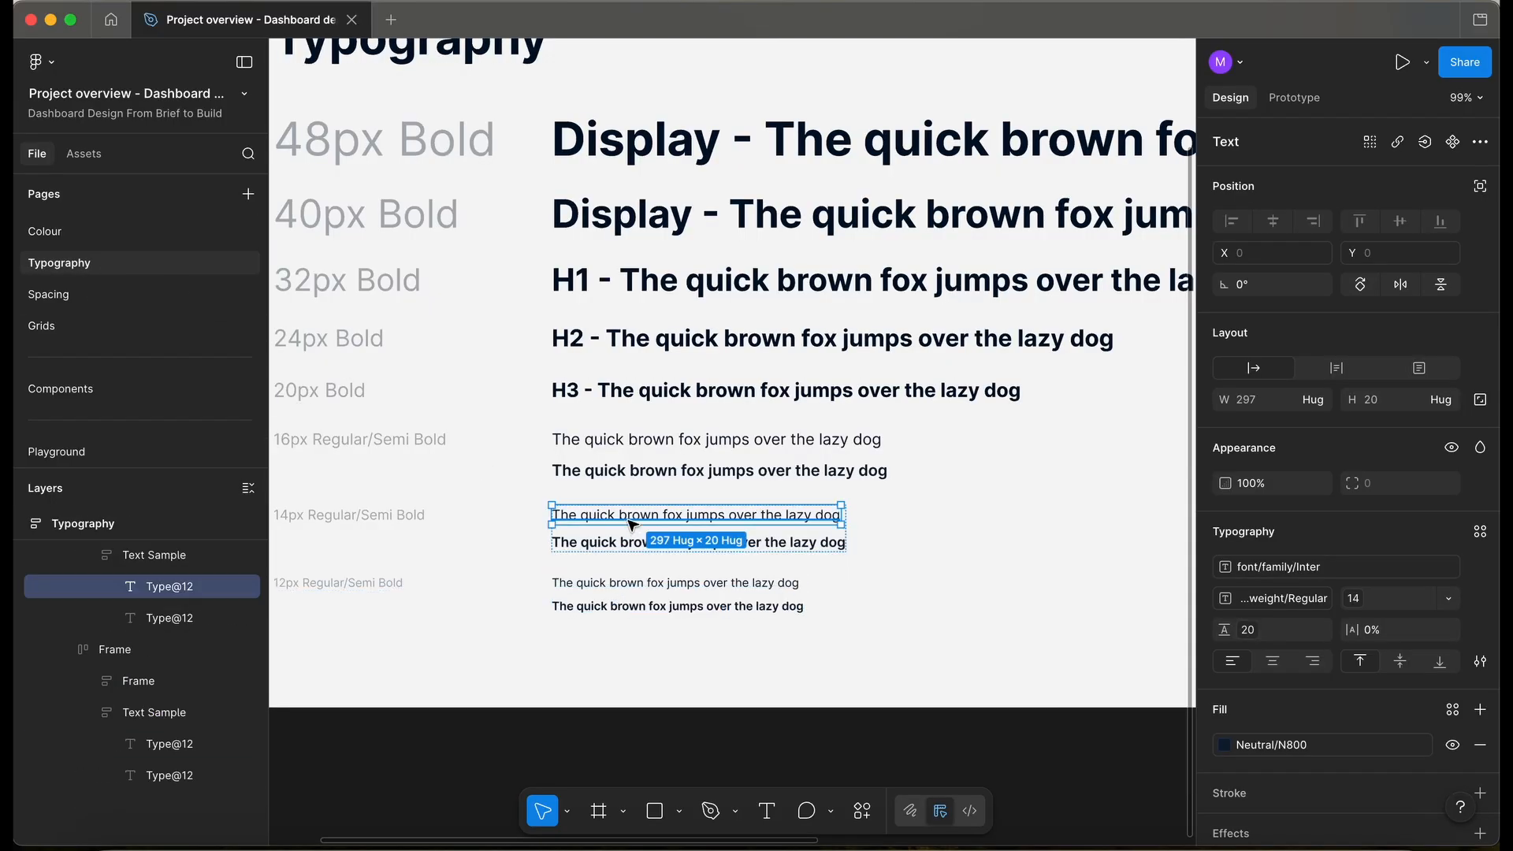
click(642, 471)
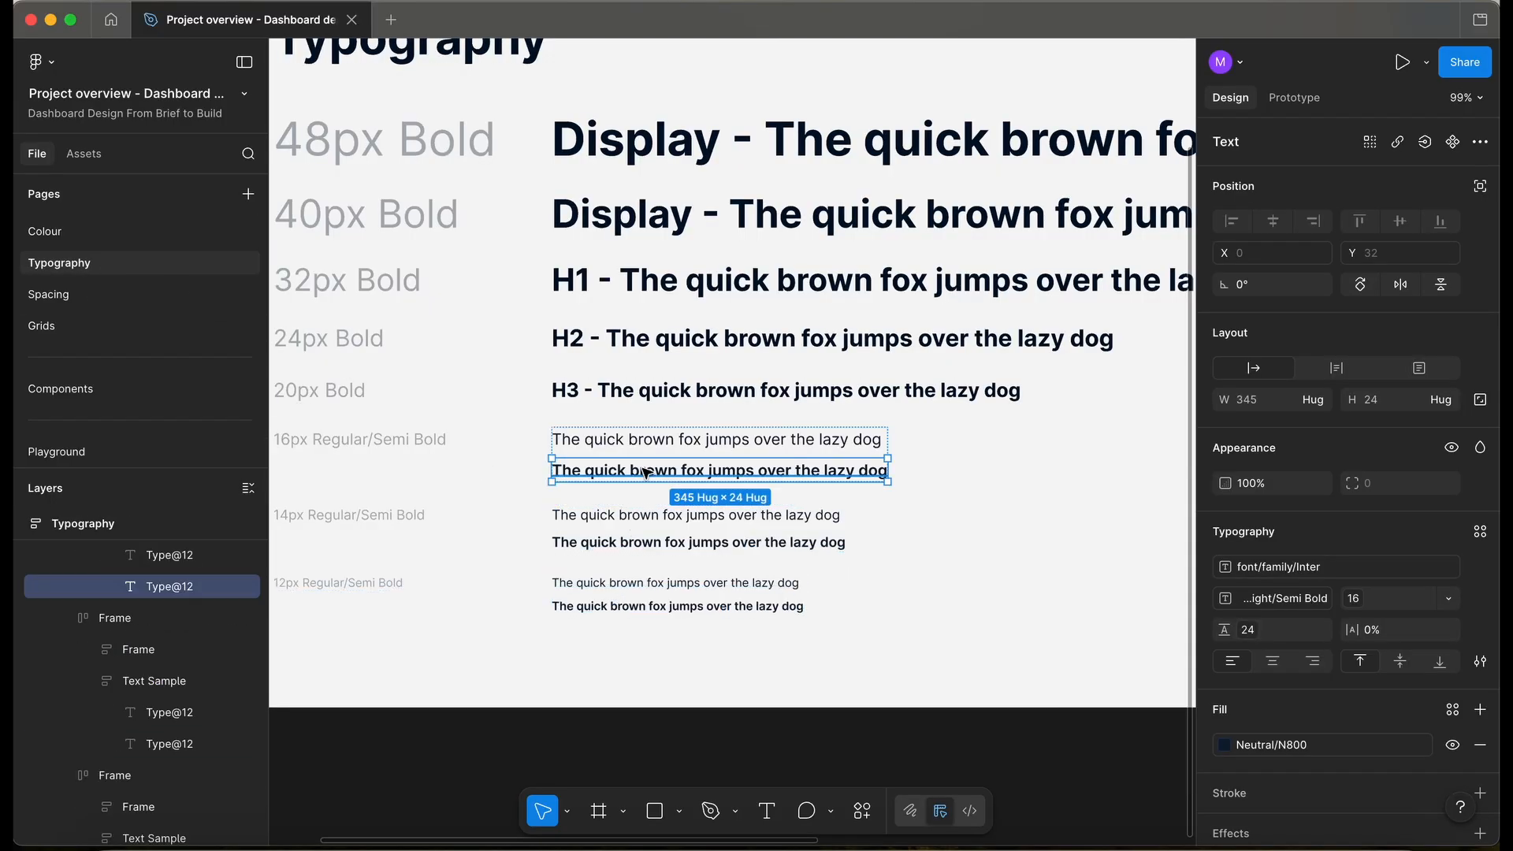
click(712, 342)
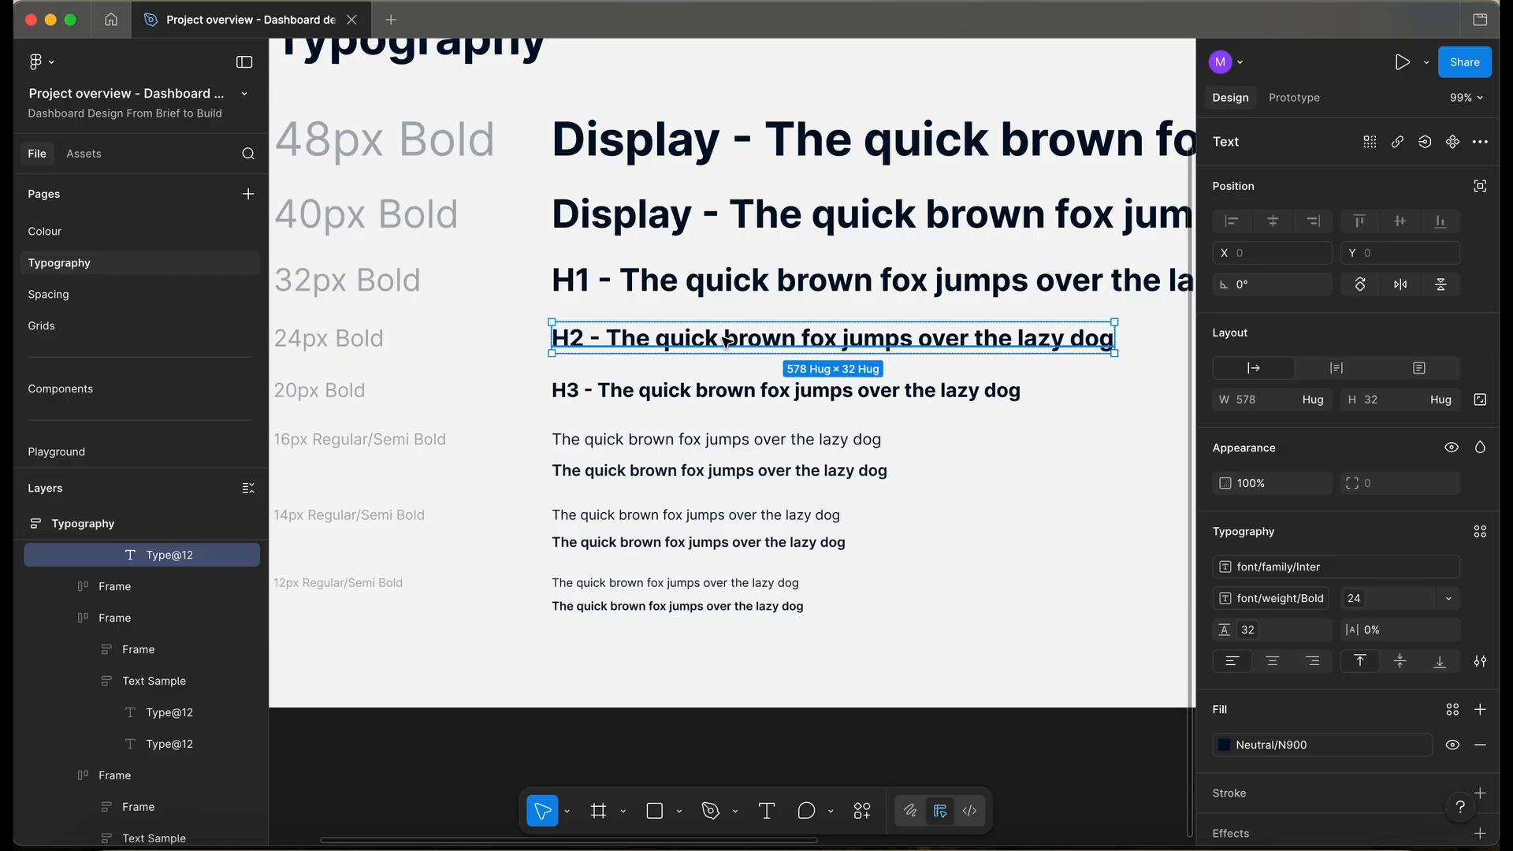
scroll(725, 343, down, 3)
click(499, 642)
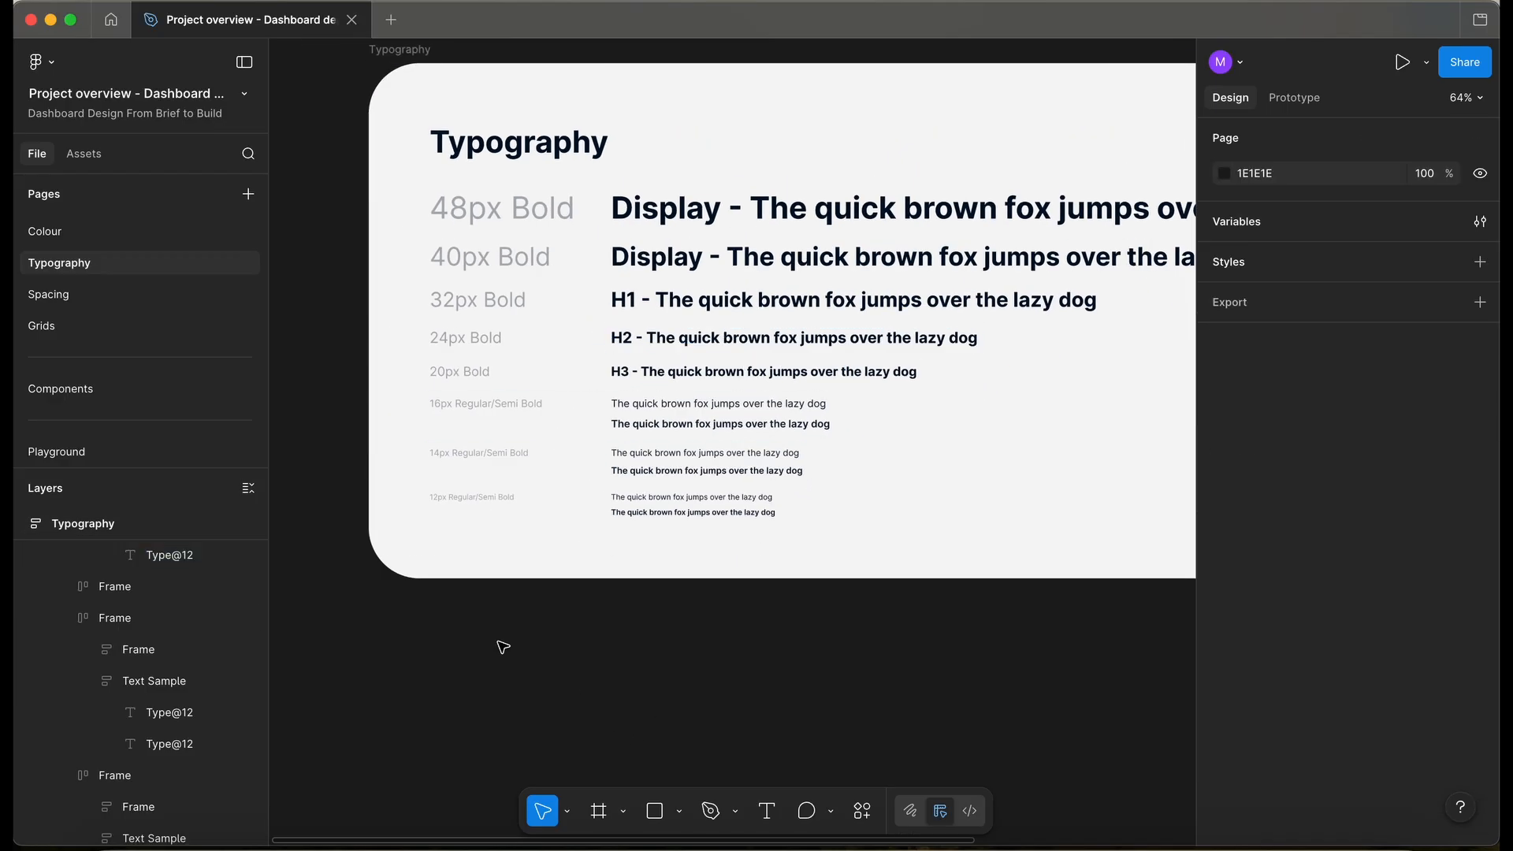
click(112, 386)
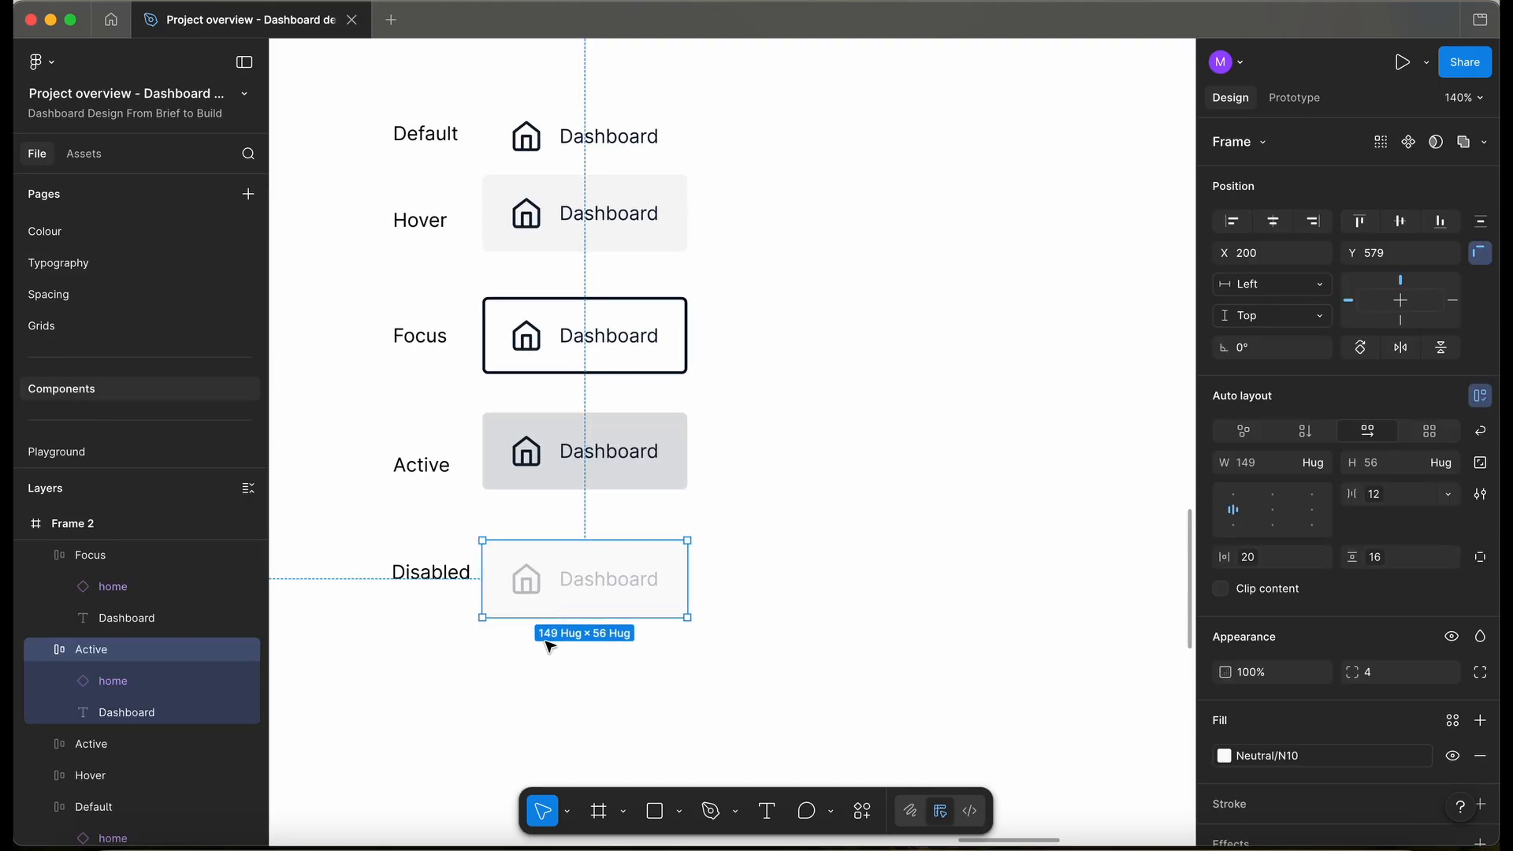
- Rename the disabled button's layer to Disabled
key(super+r)
text(D)
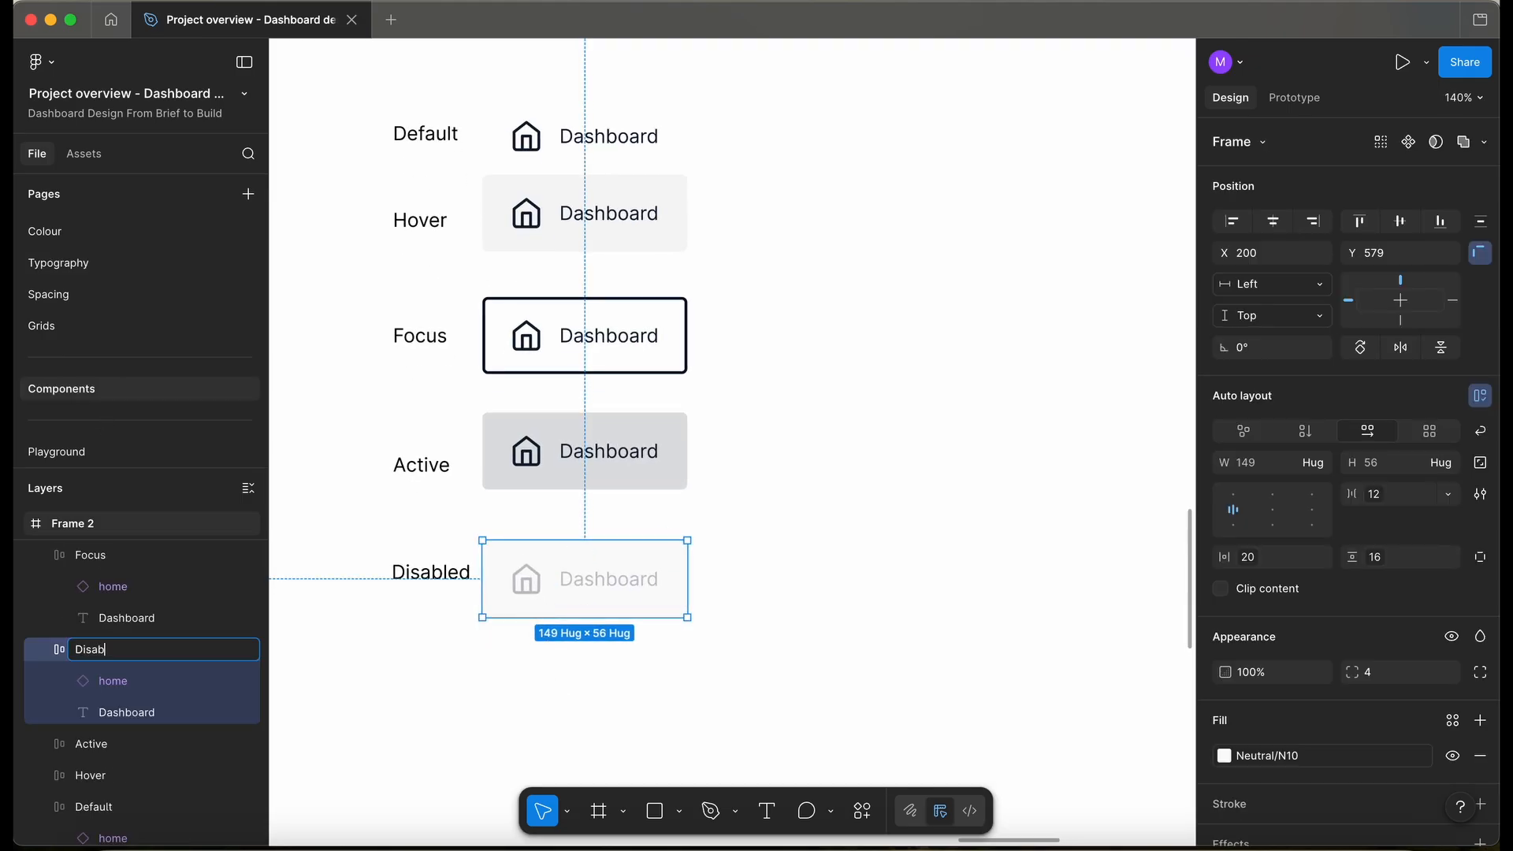
text(isabled)
key(Return)
click(902, 627)
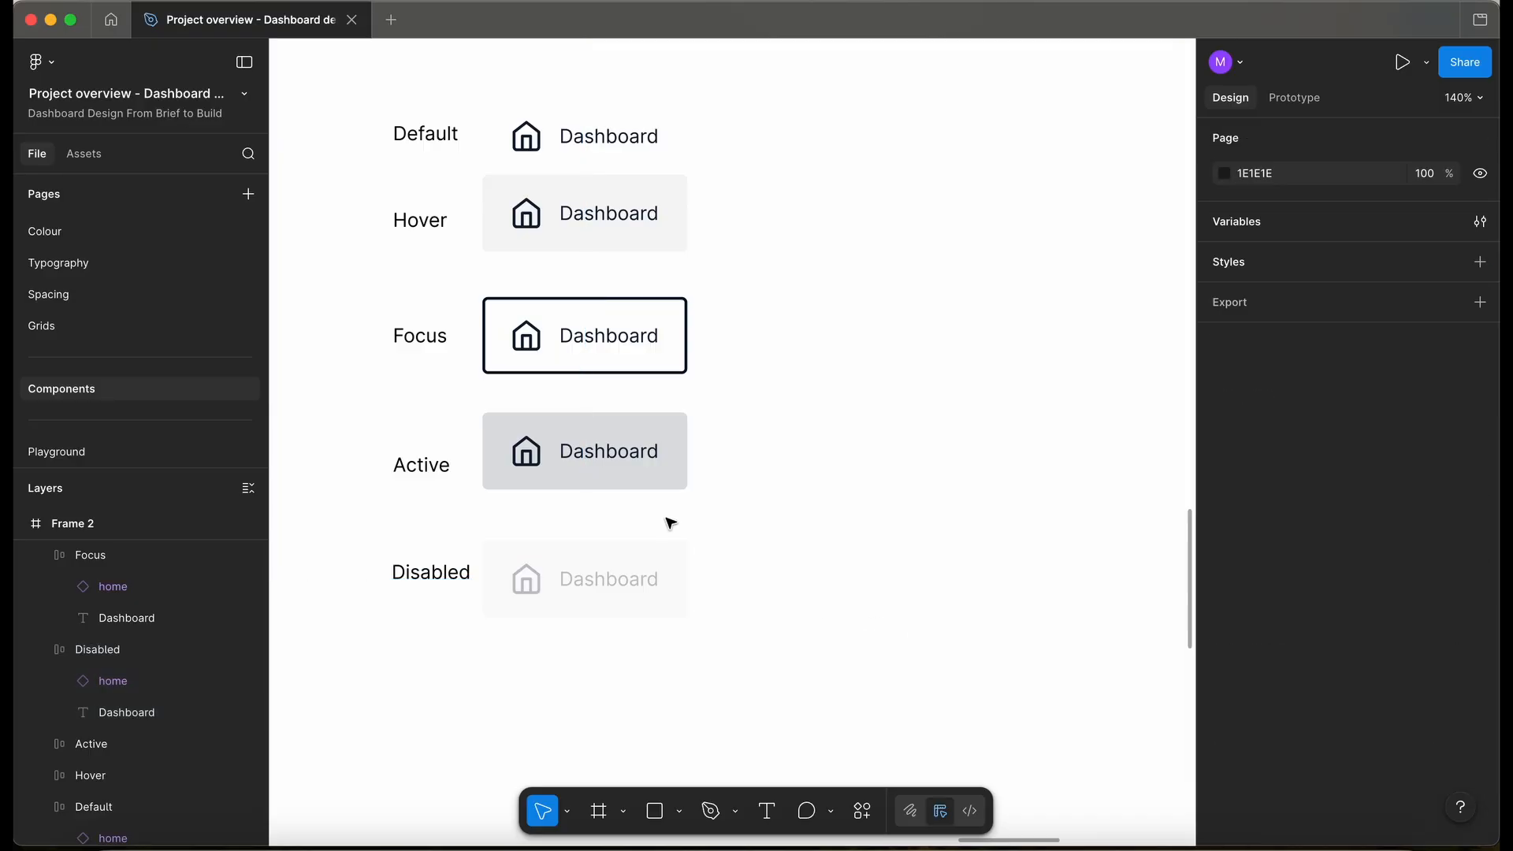
- Turn the five state frames into components and combine them as variants
scroll(665, 520, down, 5)
drag(779, 629, 583, 239)
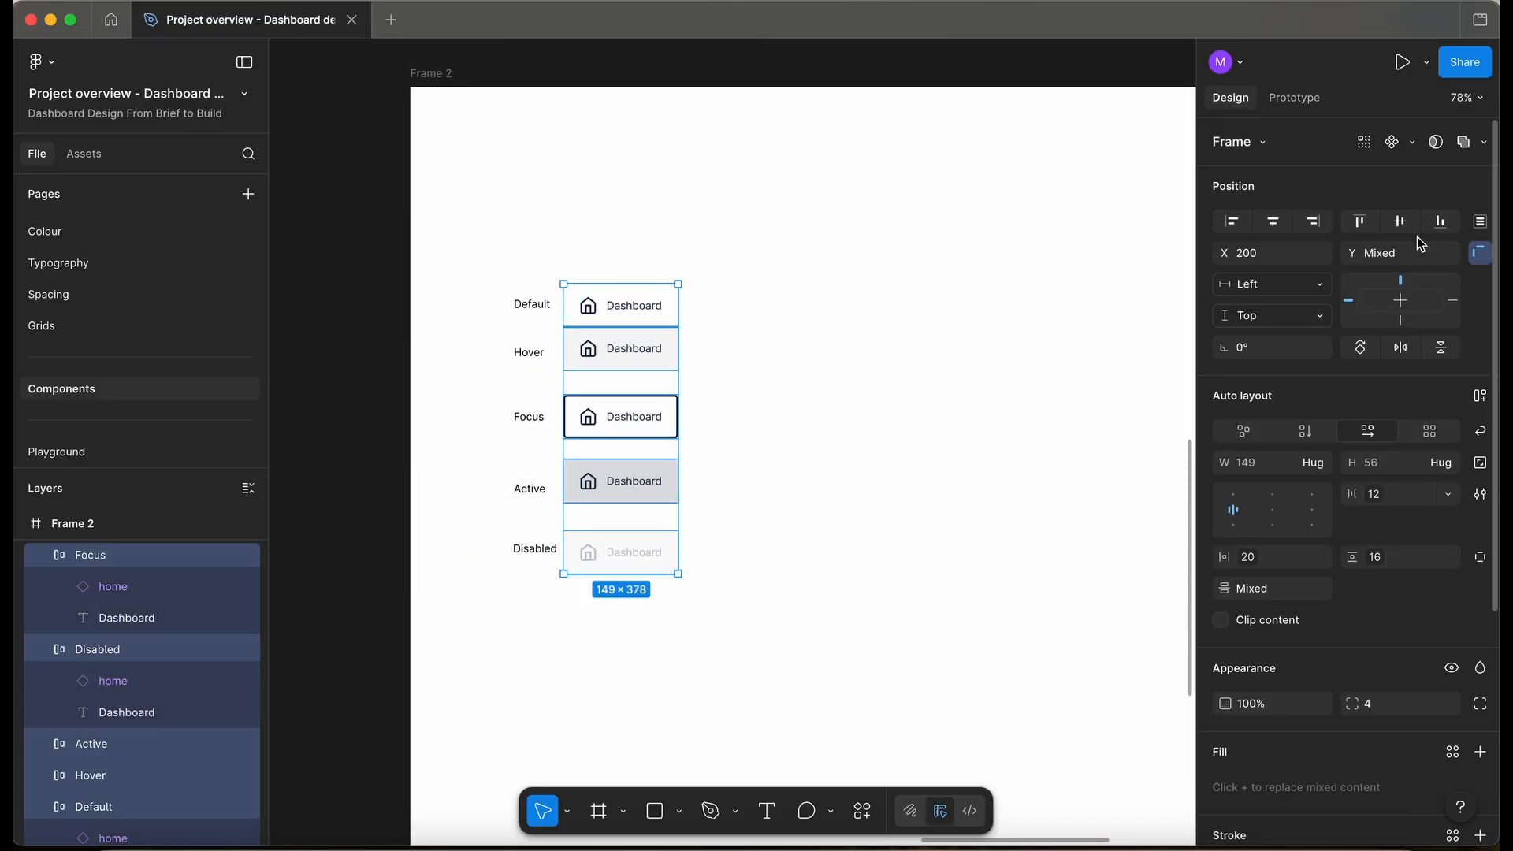
click(1411, 141)
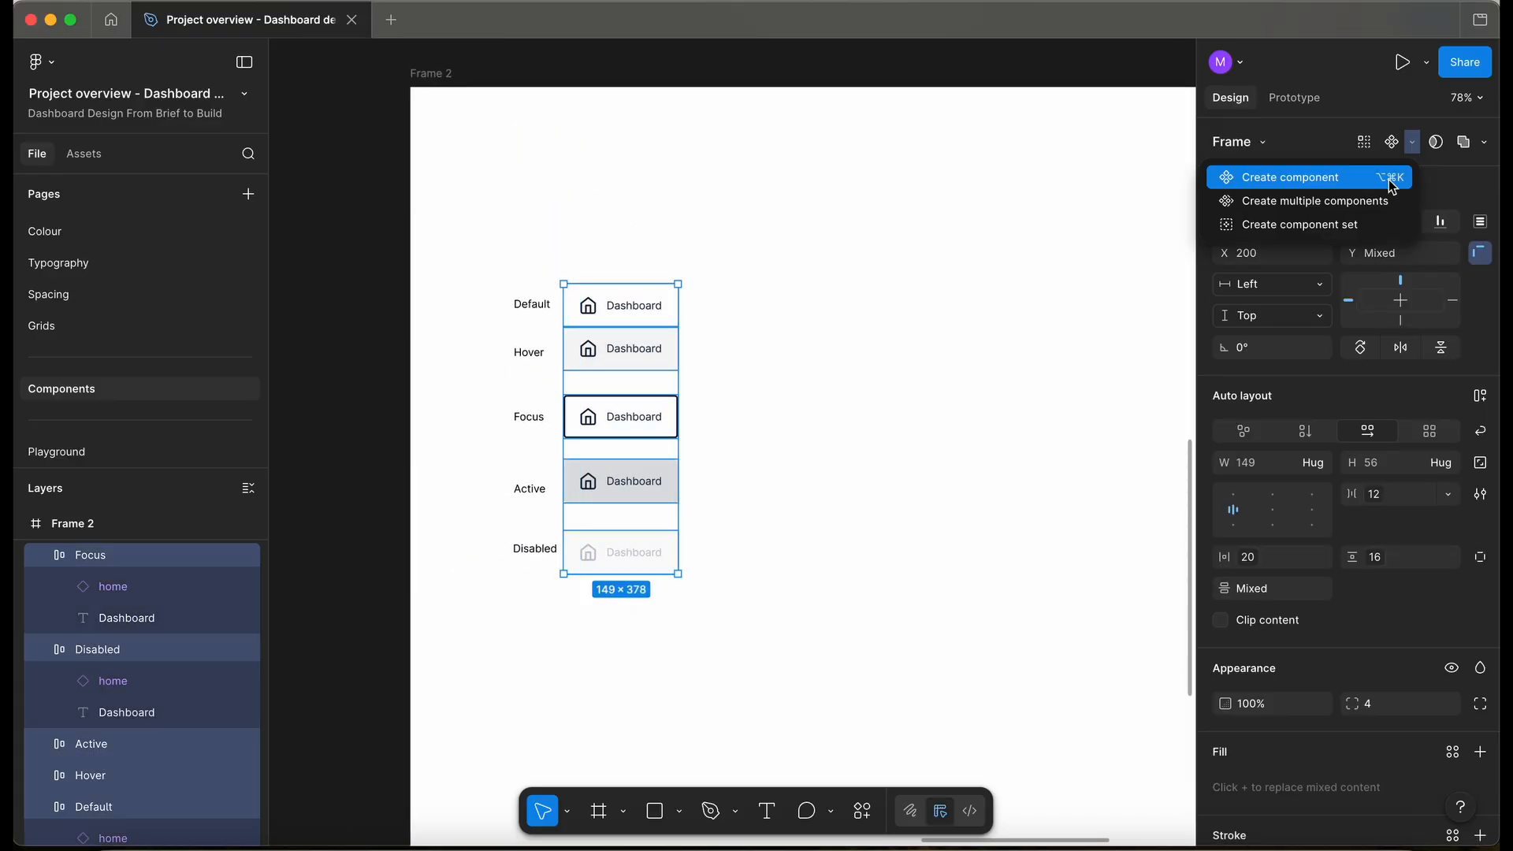
click(1357, 206)
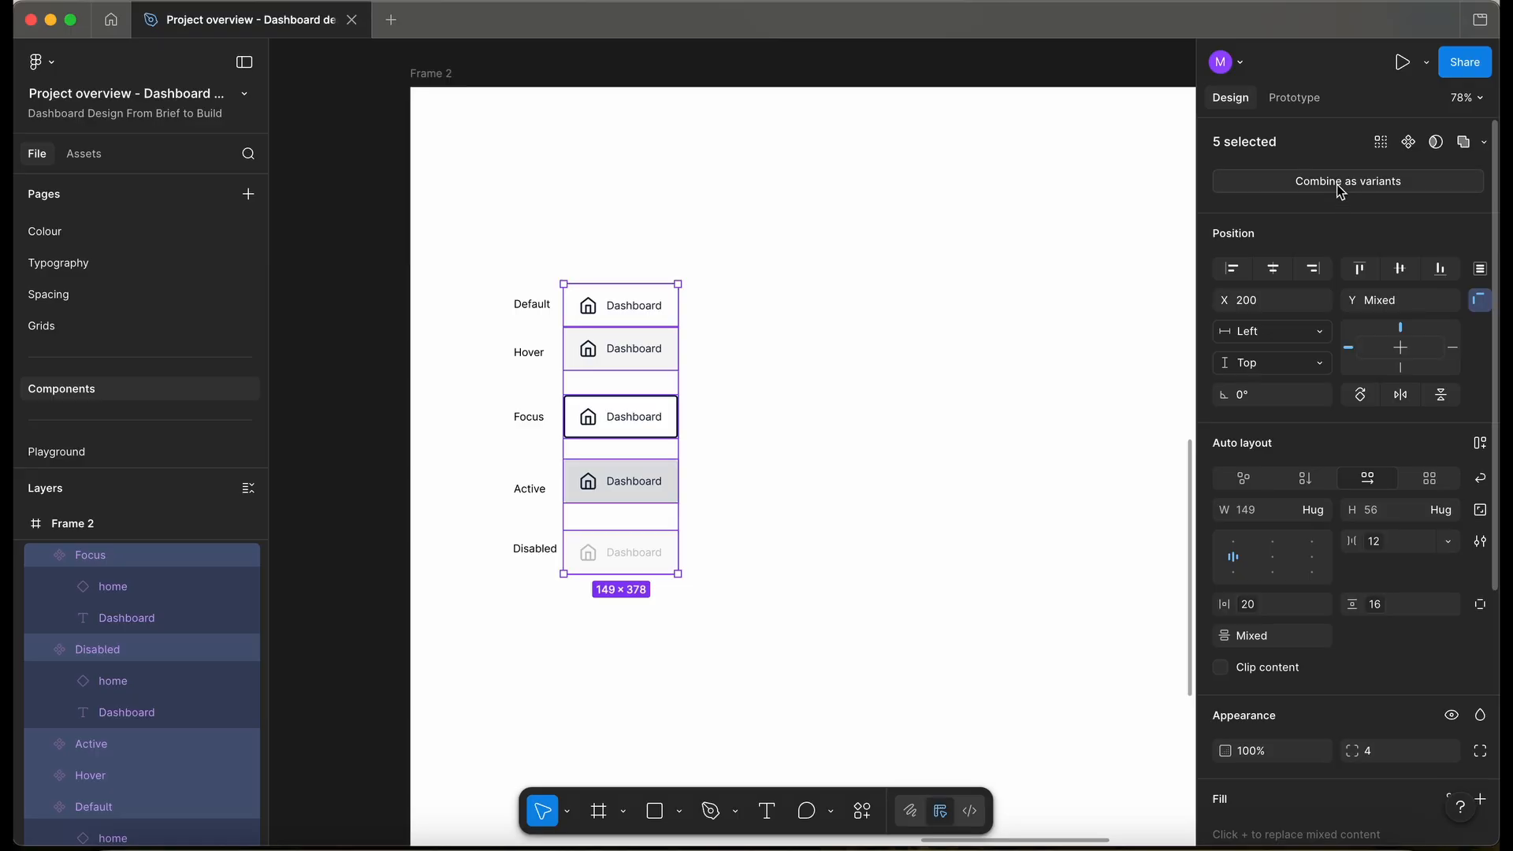
click(1340, 185)
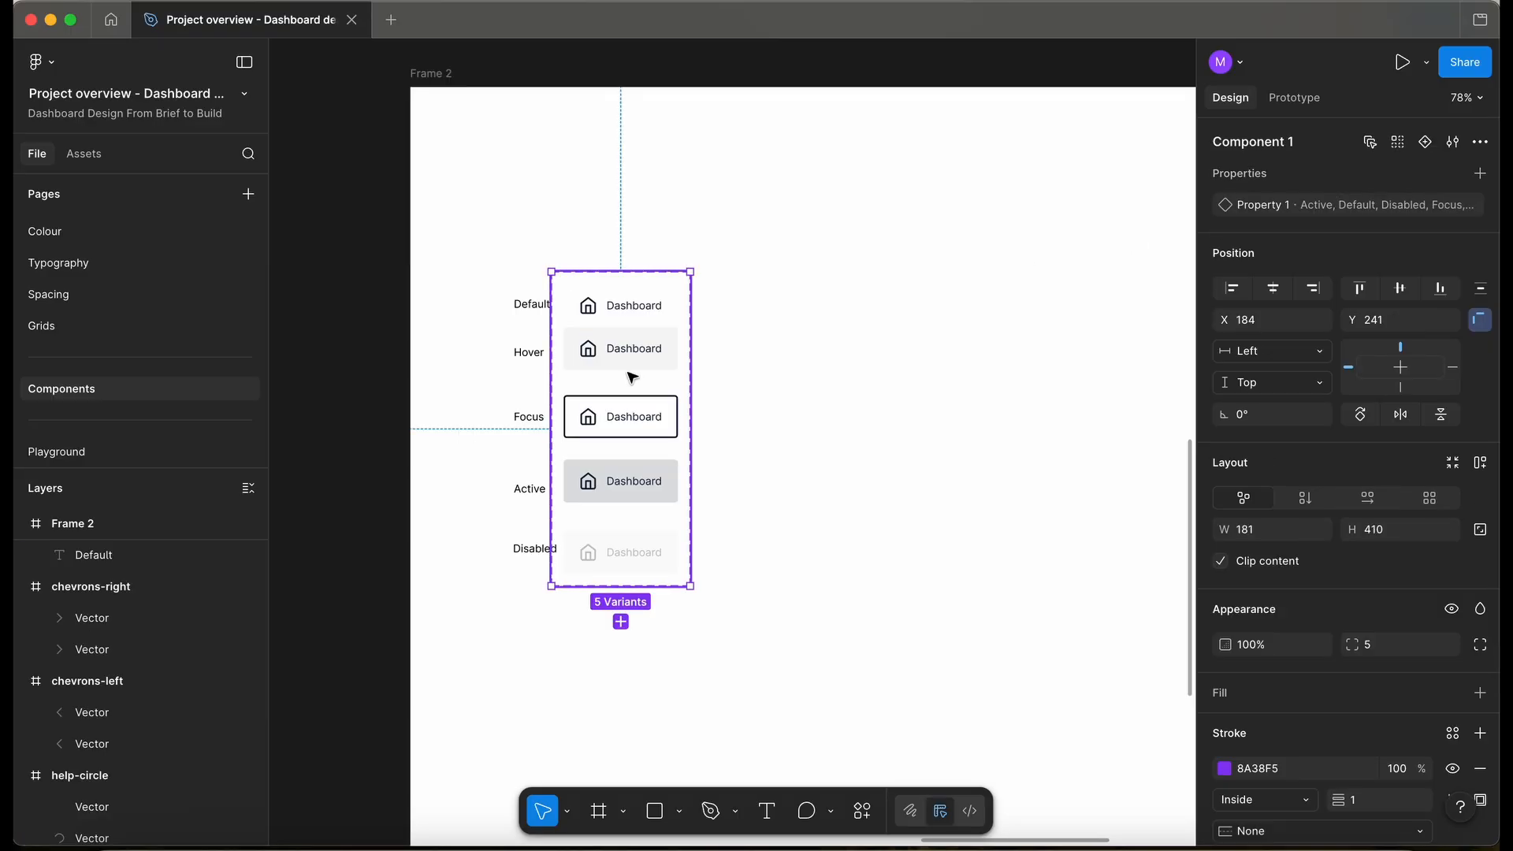
- Rename the component set to NavigationItems
ctrl+scroll(632, 378, up, 5)
key(super+r)
text(Nav)
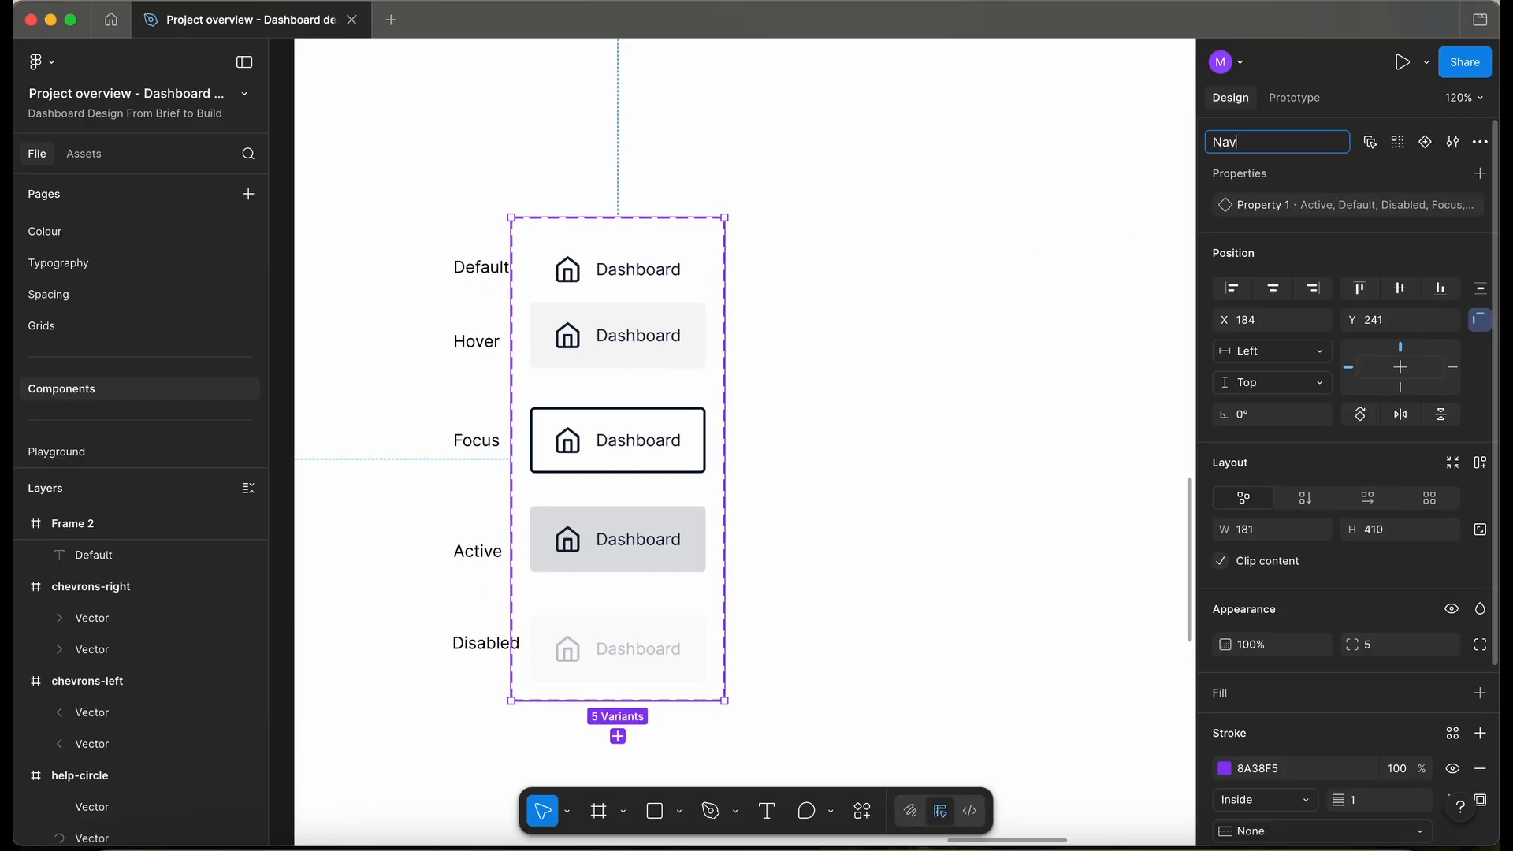
text(igationIte)
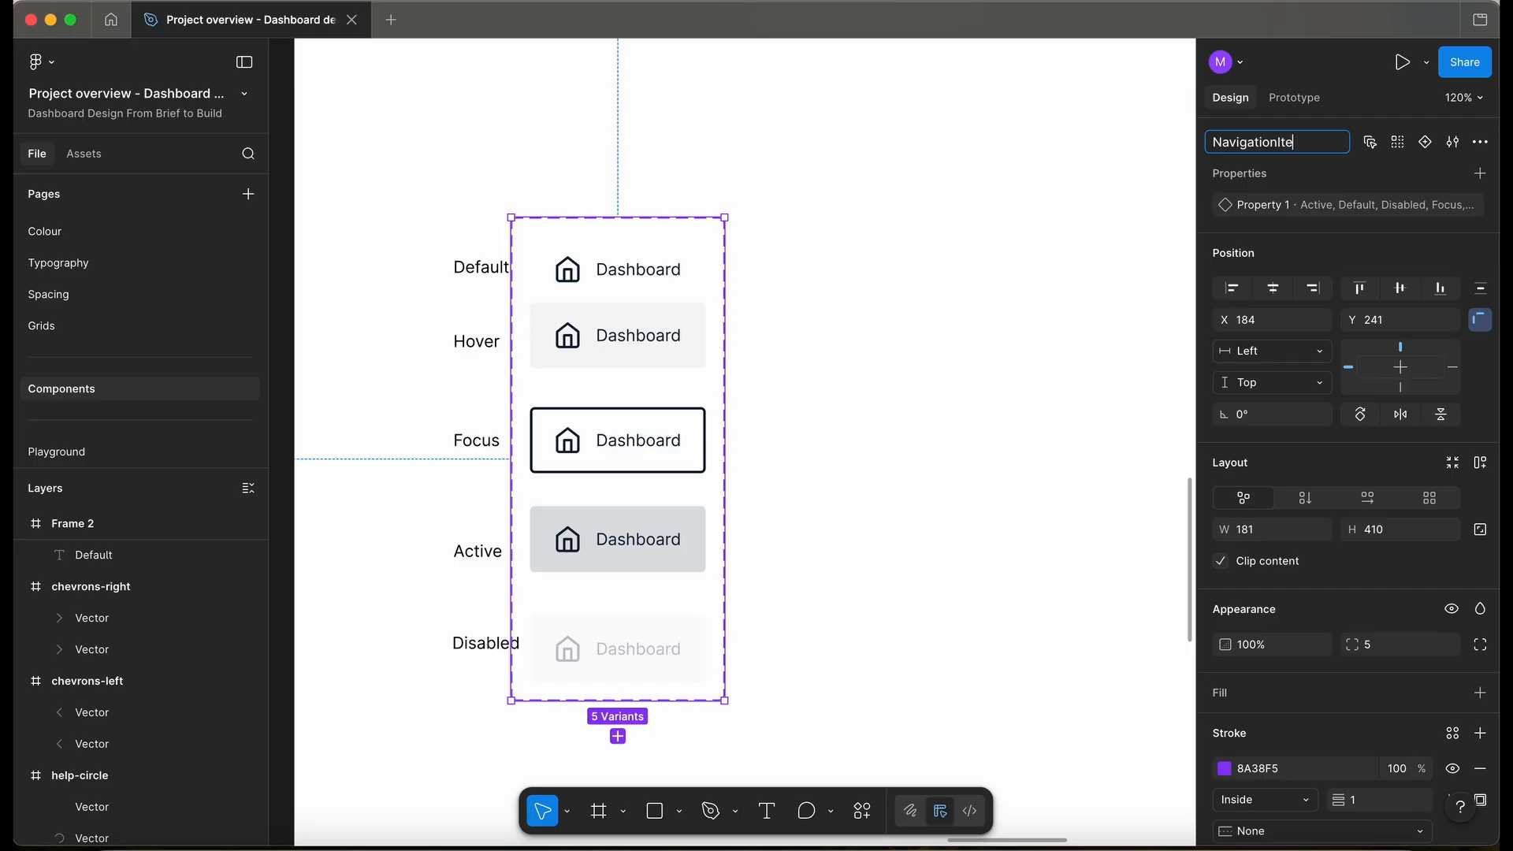
click(991, 463)
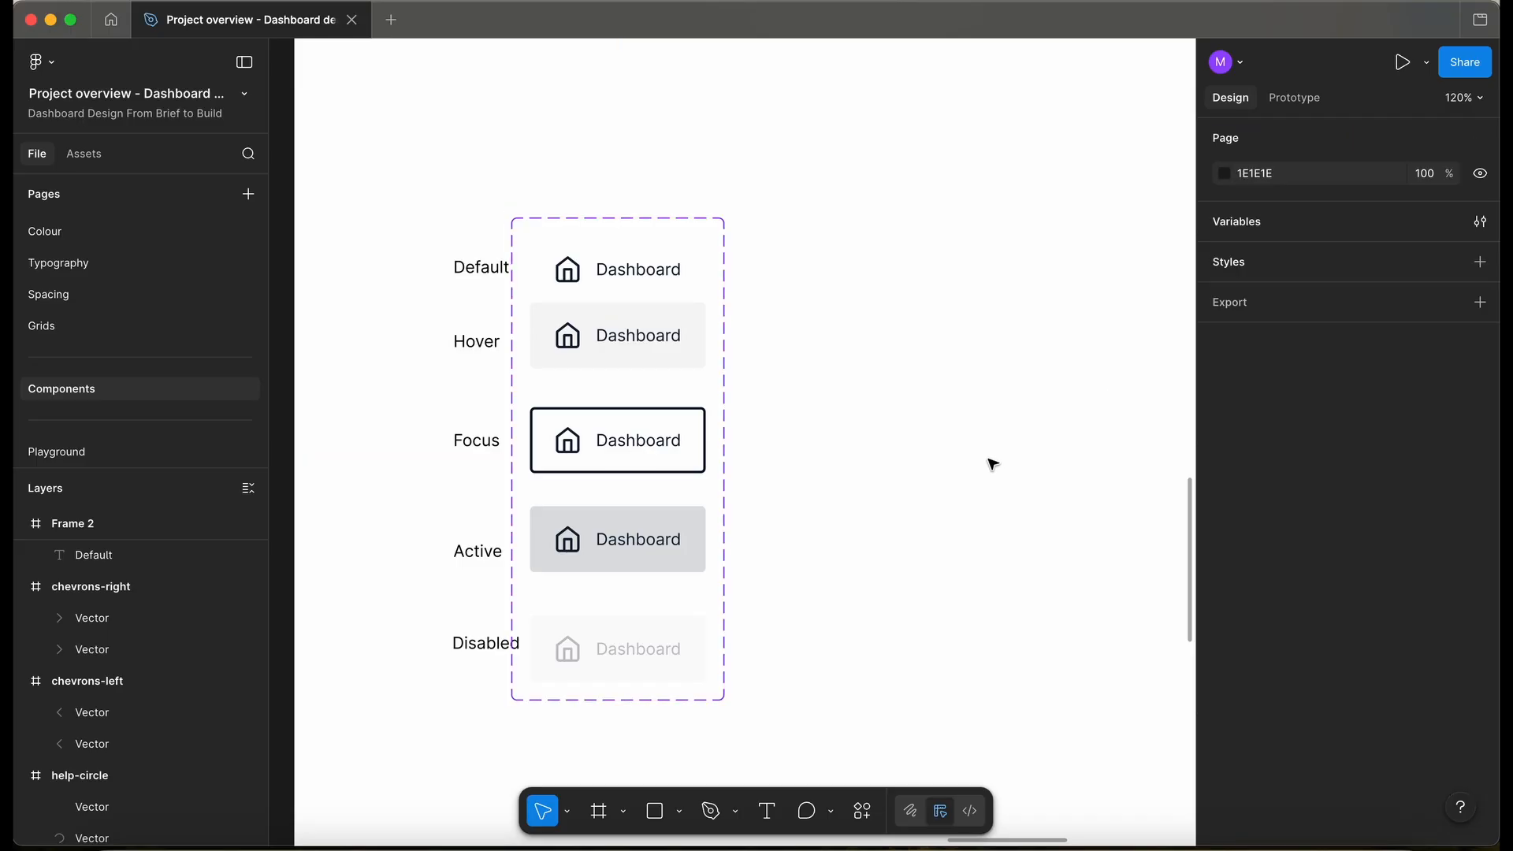
click(665, 278)
- Rename Property 1 to State and order its values Default, Hover, Focus, Active, Disabled
double_click(1251, 204)
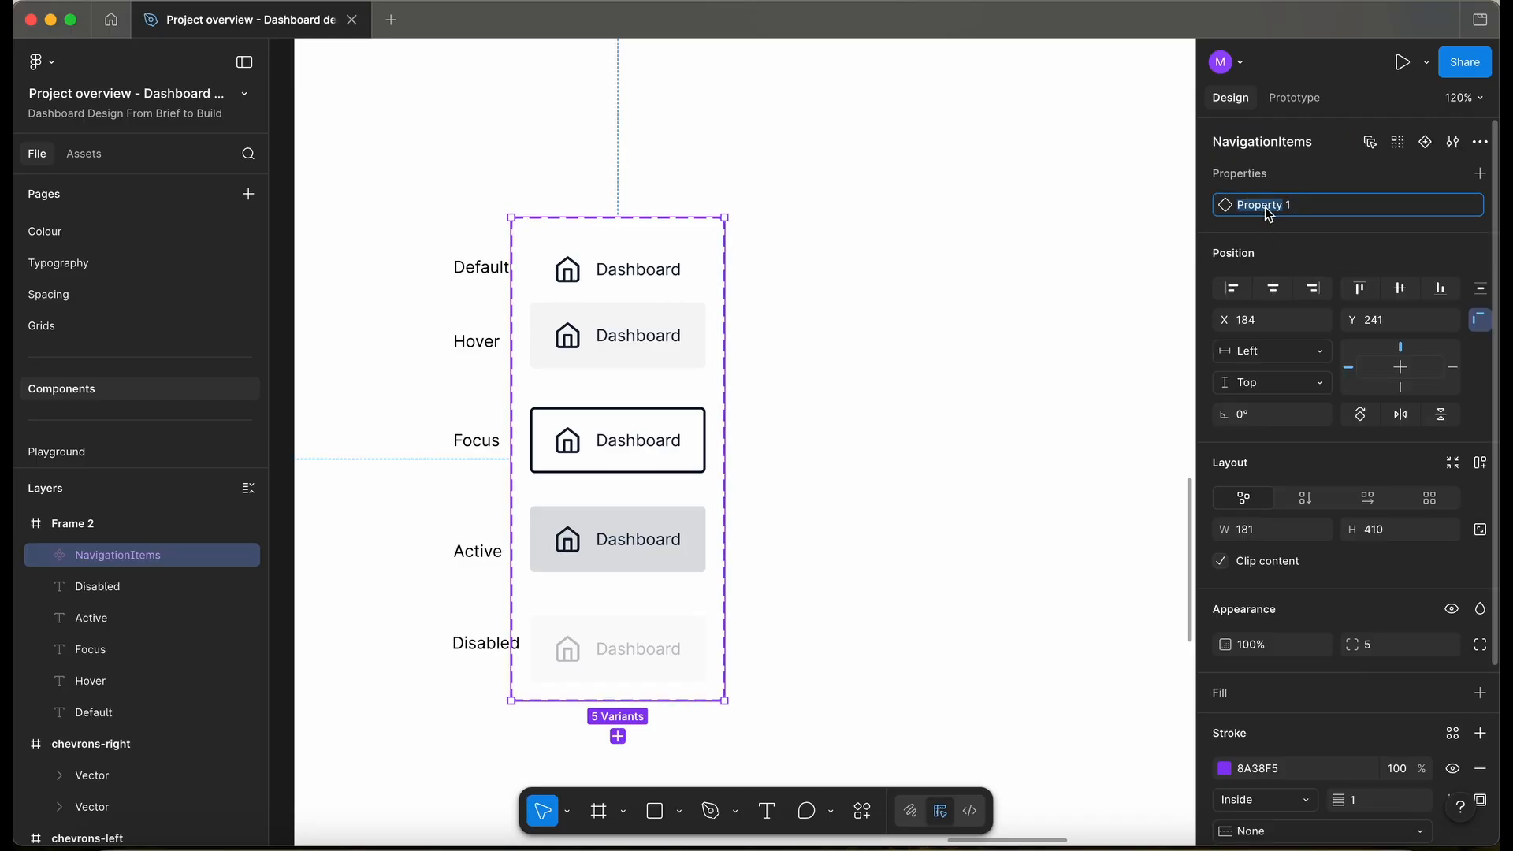
text(Sta)
key(Return)
click(1453, 205)
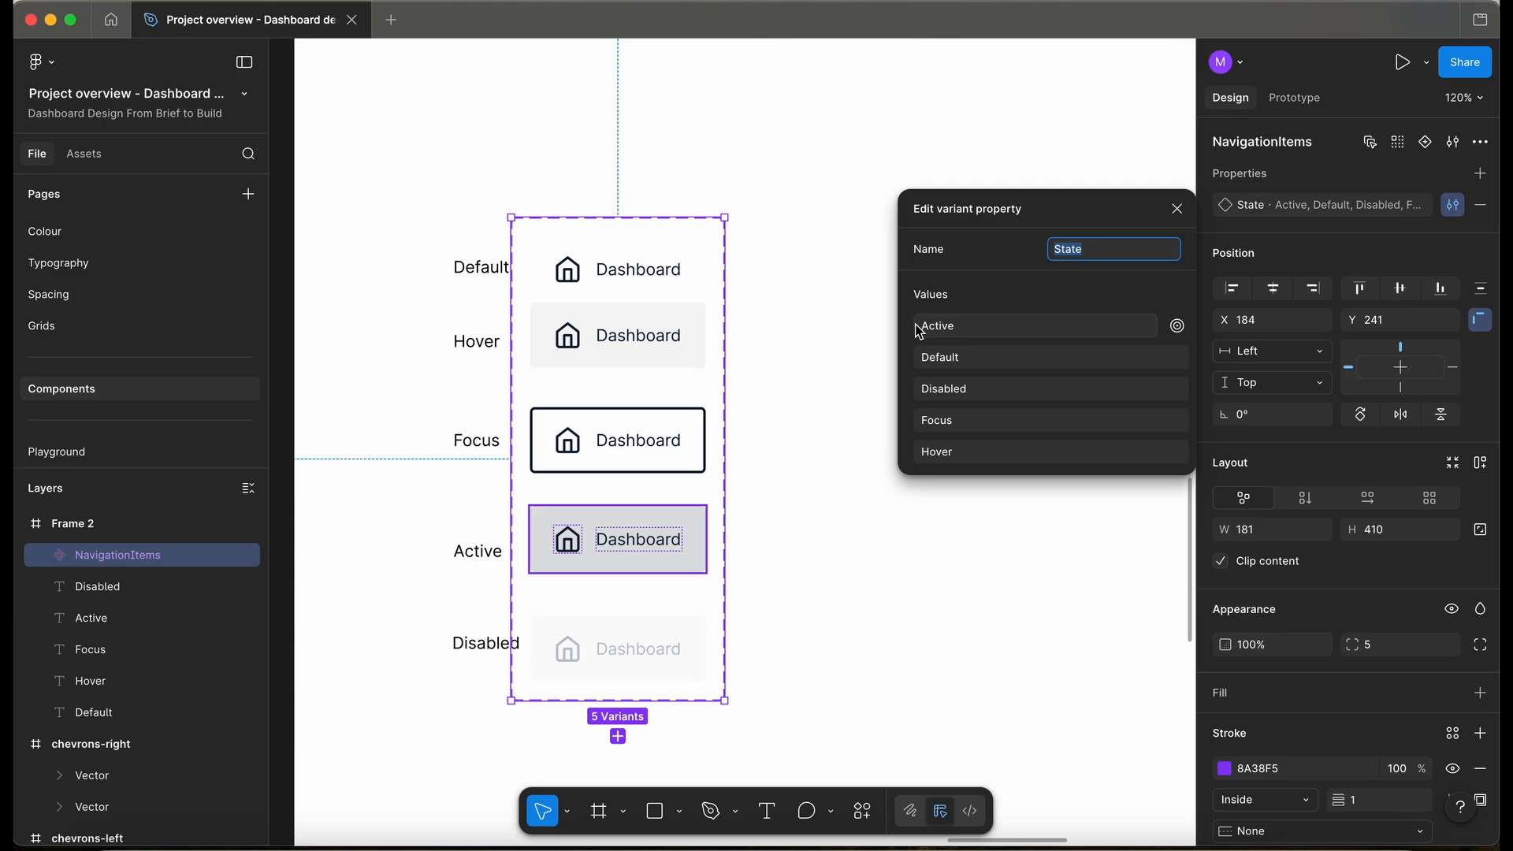
drag(919, 332, 919, 593)
click(892, 597)
scroll(891, 598, down, 5)
- Place a NavigationItems instance of the Default variant to the right of the set
click(729, 385)
click(740, 387)
drag(739, 388, 1049, 370)
click(1454, 207)
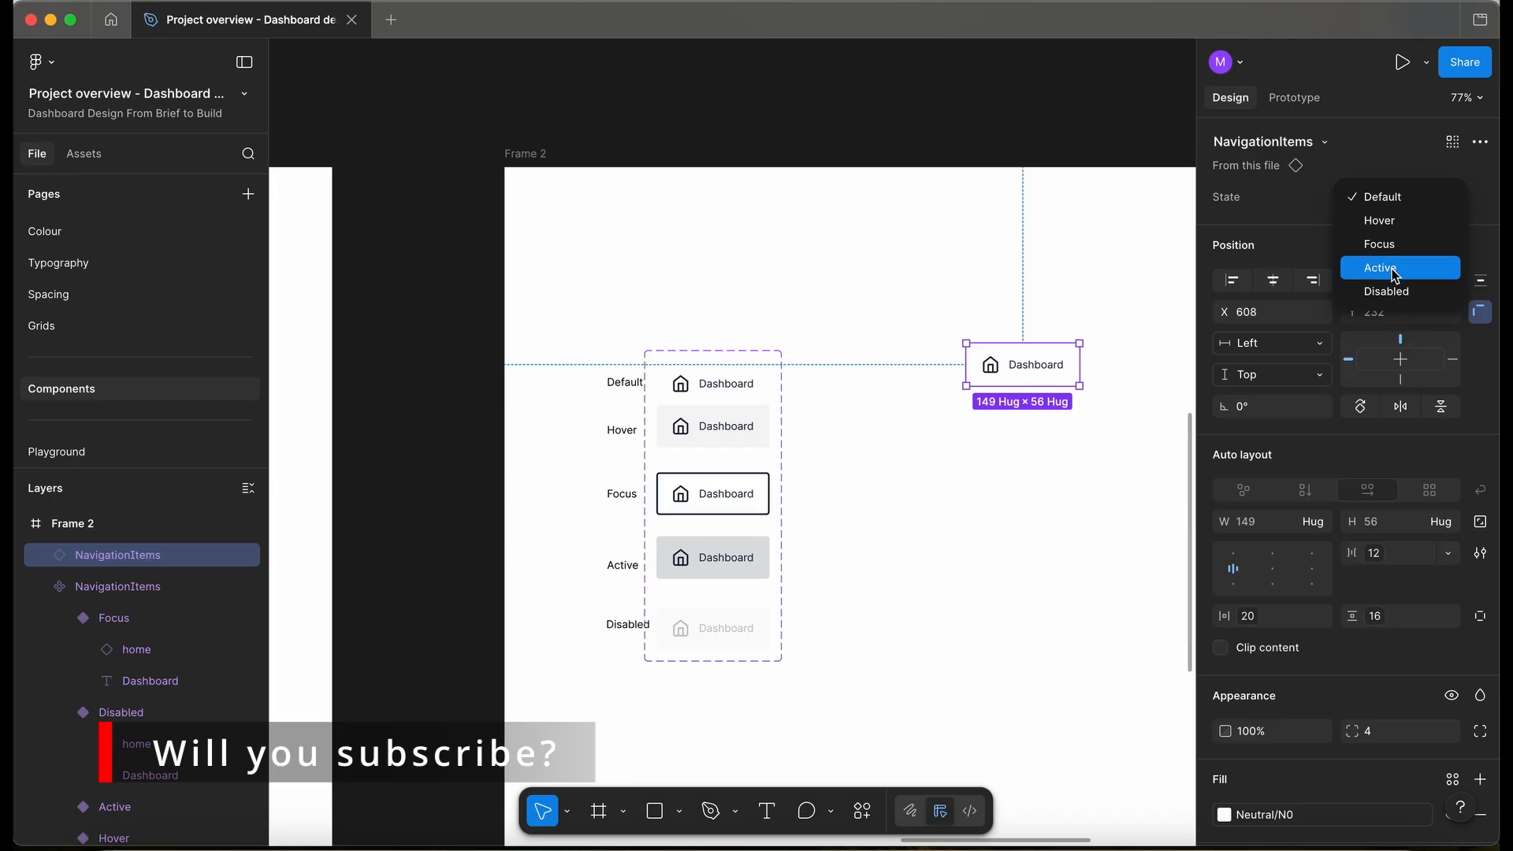
- Keep the instance in Default state and align it with the Default variant
click(953, 281)
drag(1018, 383, 992, 422)
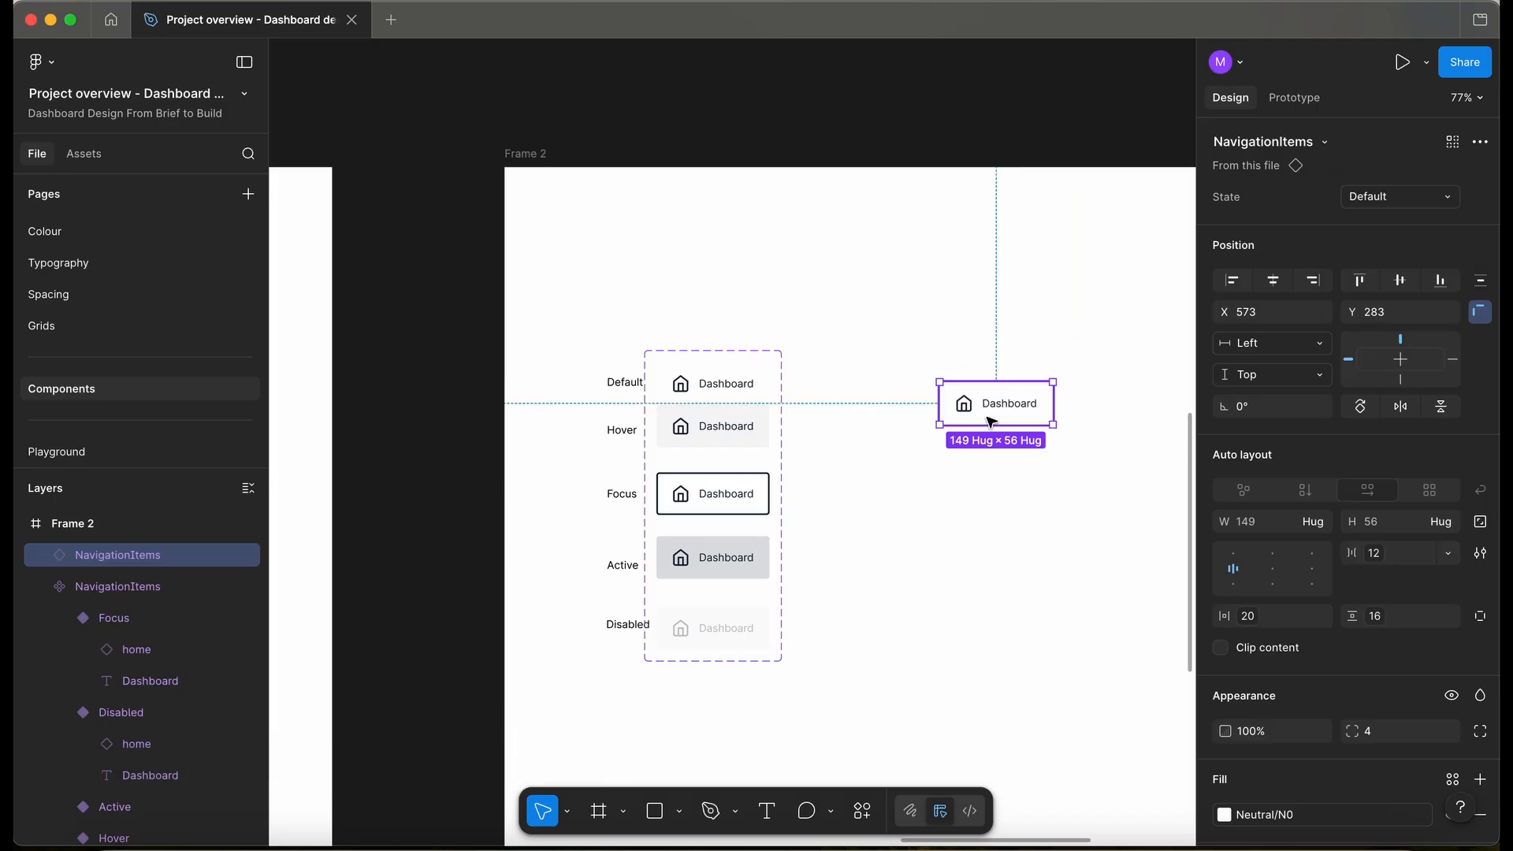
scroll(992, 421, down, 2)
scroll(991, 422, right, 2)
- Bind all five variants' text to a new Label text property with default value Label
click(672, 339)
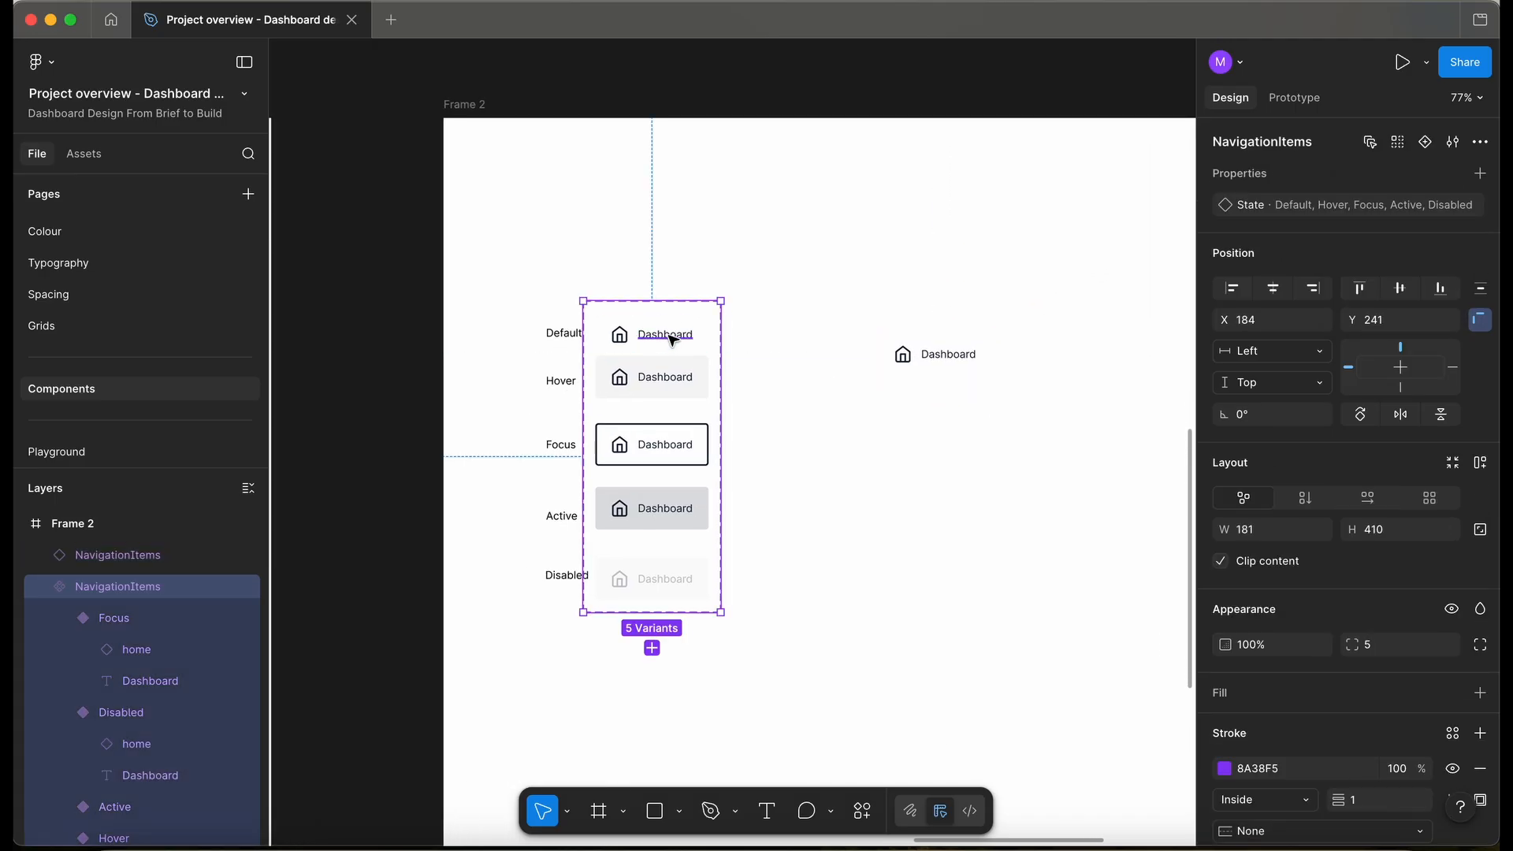
double_click(672, 339)
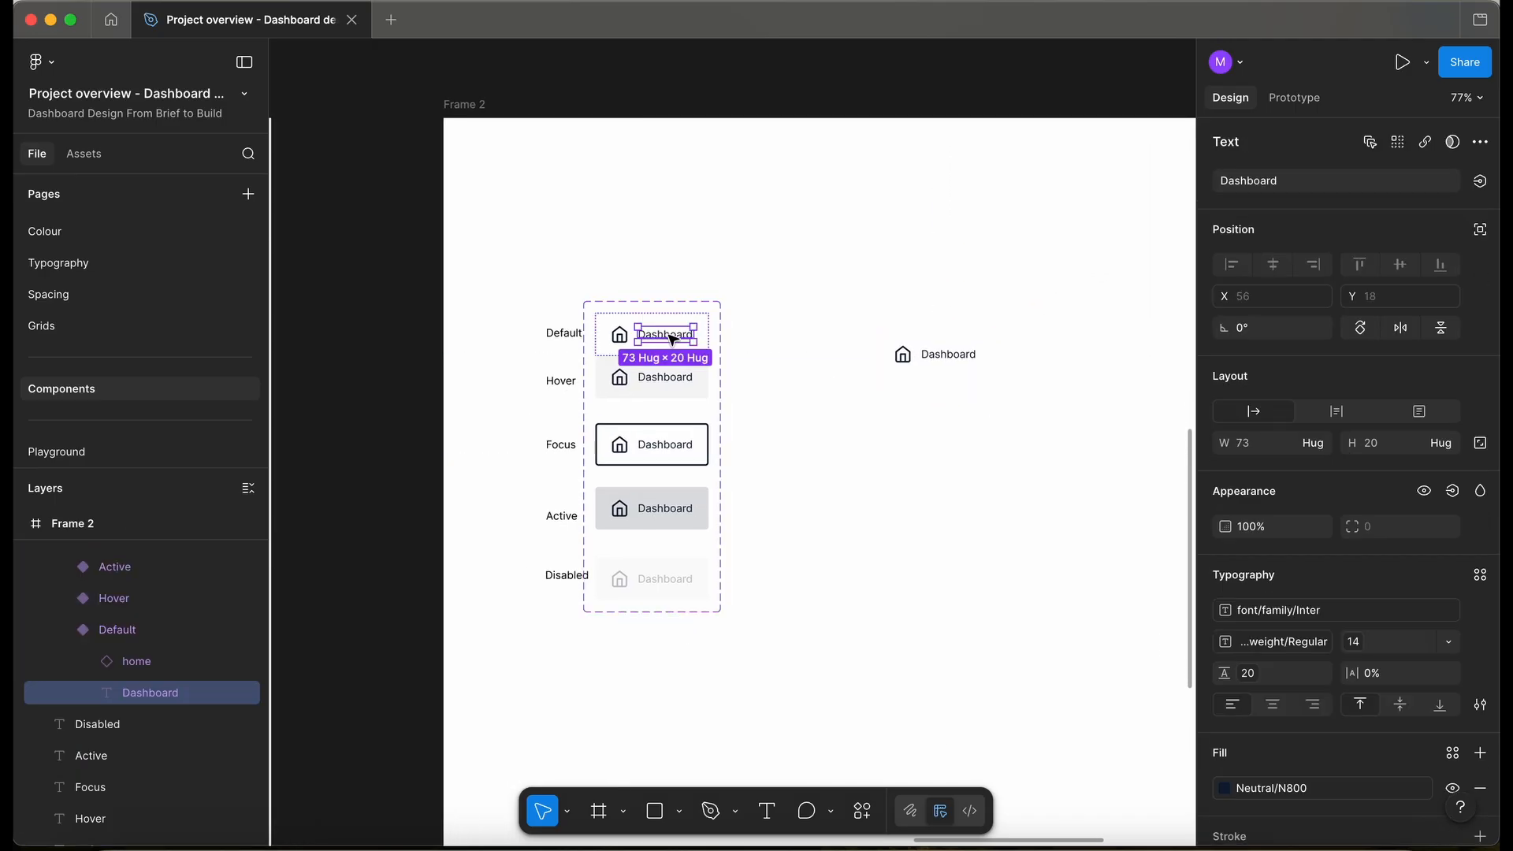
click(1373, 145)
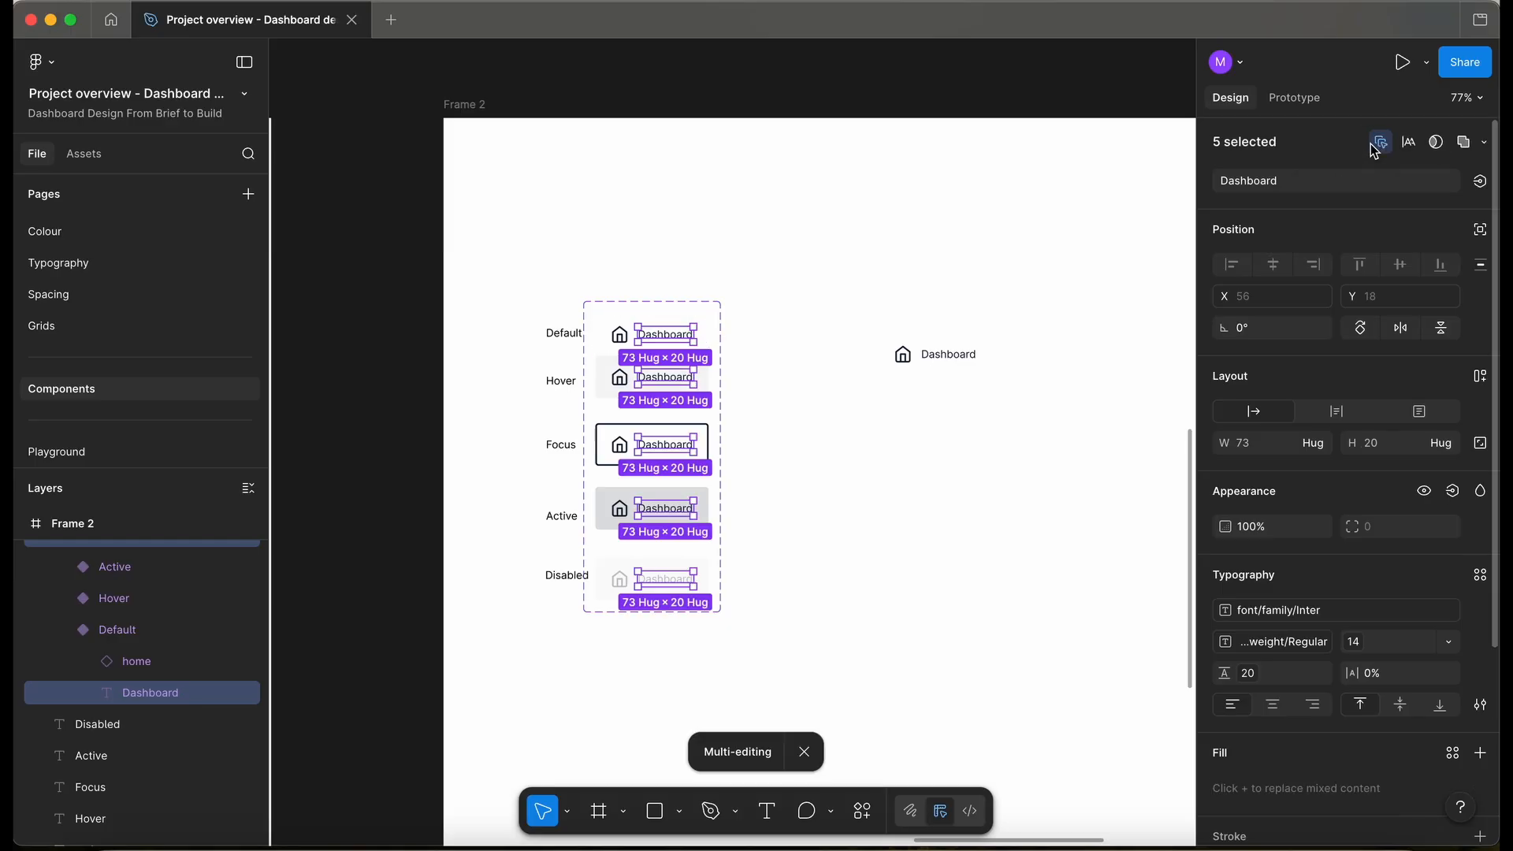
click(1481, 182)
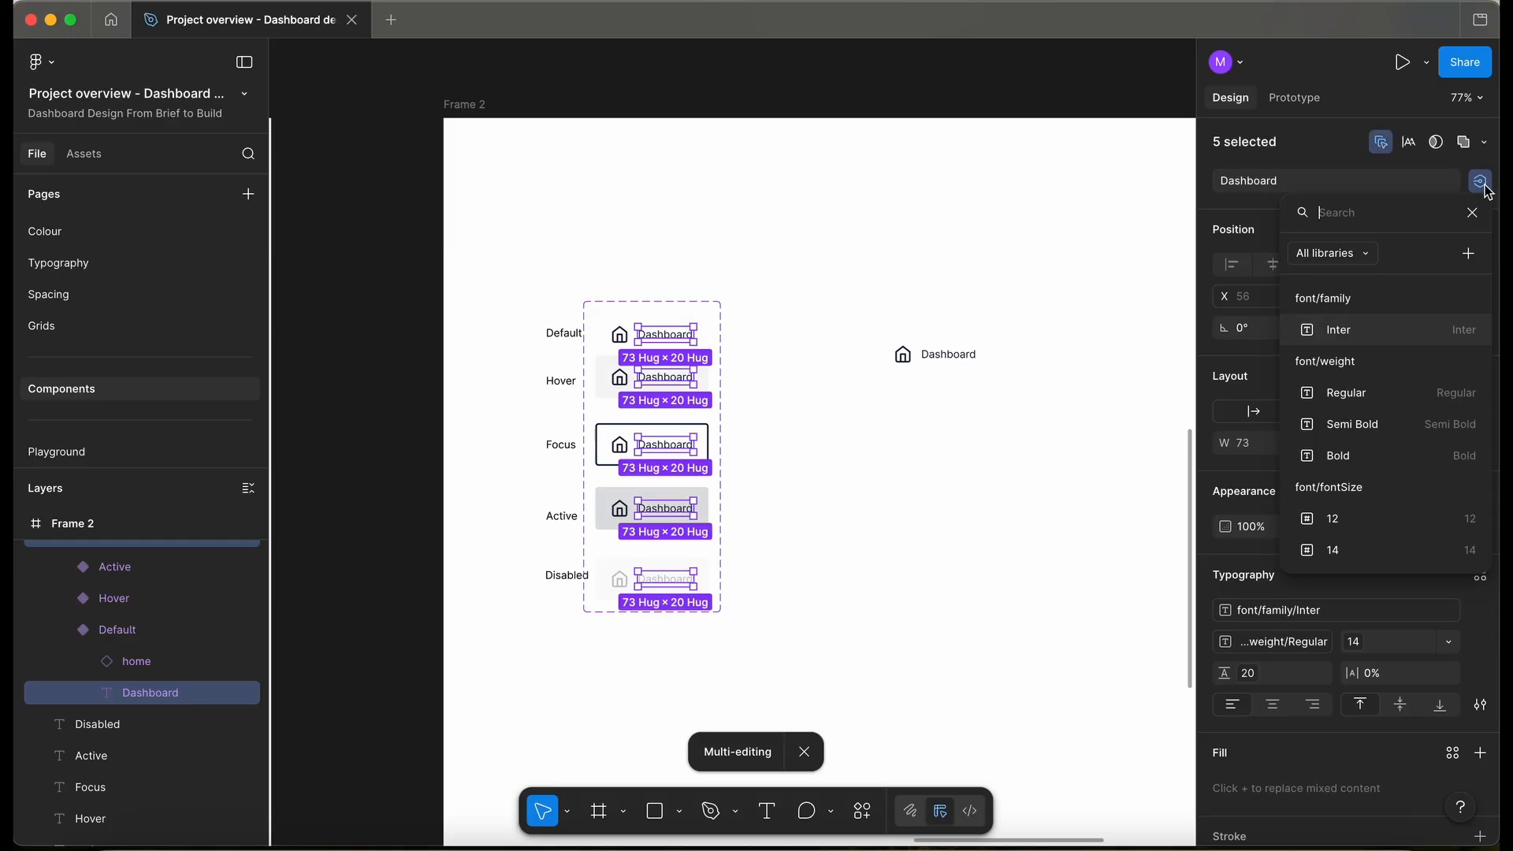
click(1470, 253)
key(BackSpace)
text(Label)
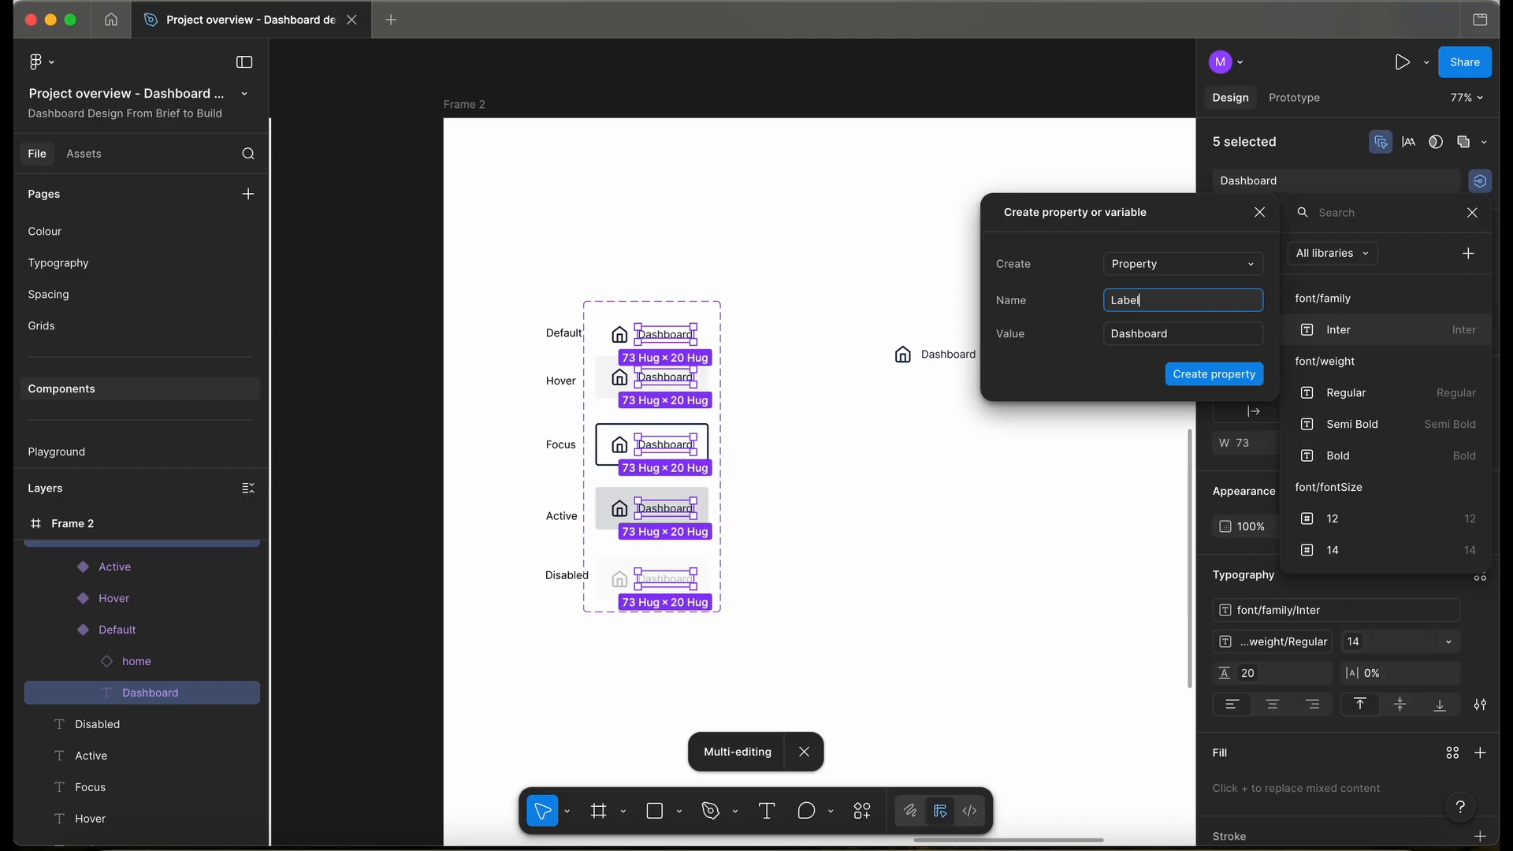
click(1124, 334)
drag(1117, 339, 1177, 345)
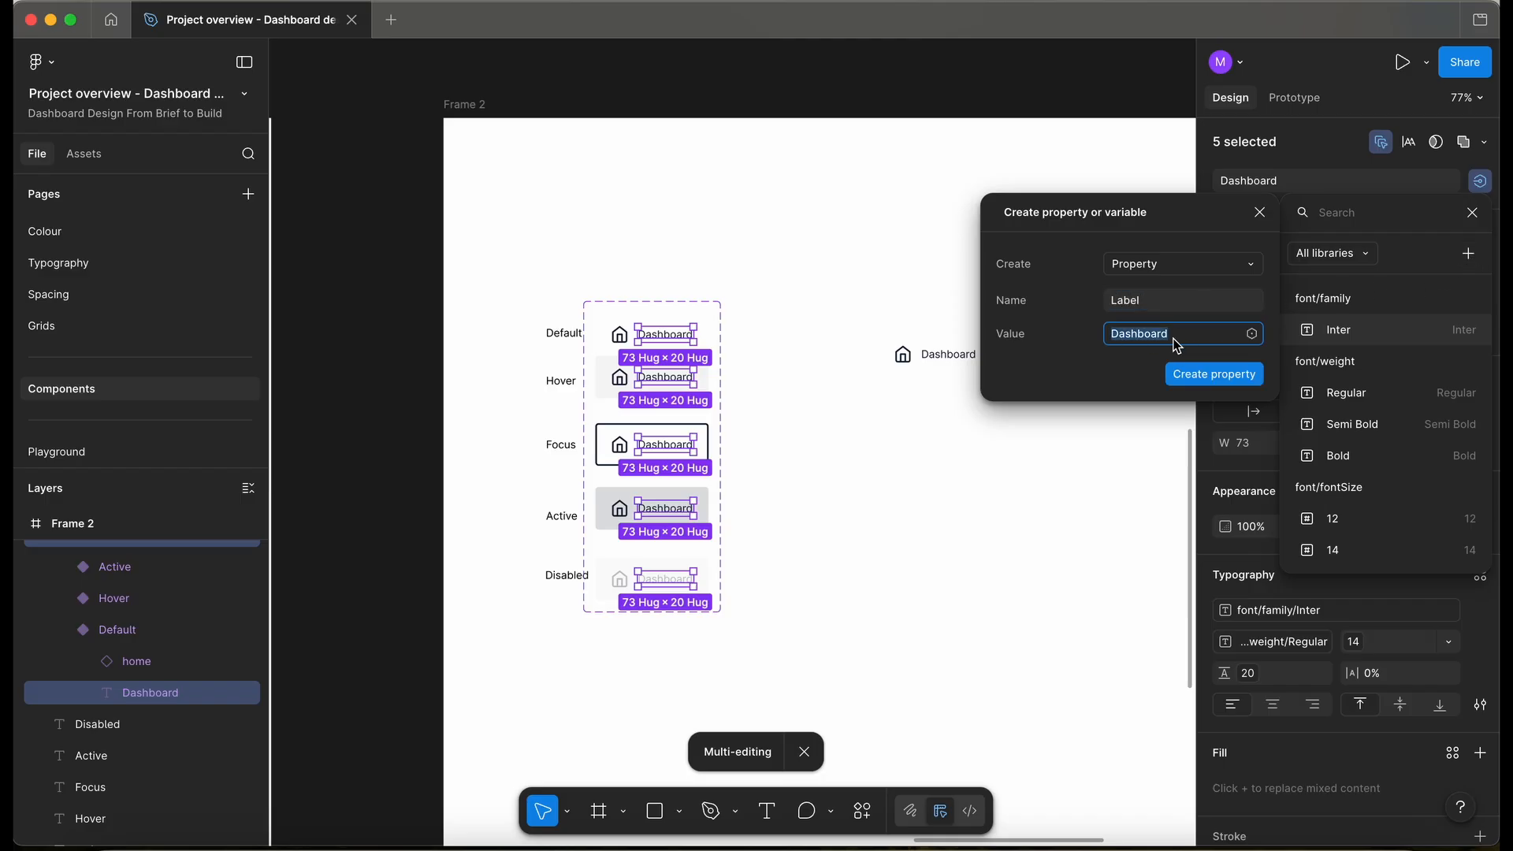
text(La)
click(1178, 374)
key(Escape)
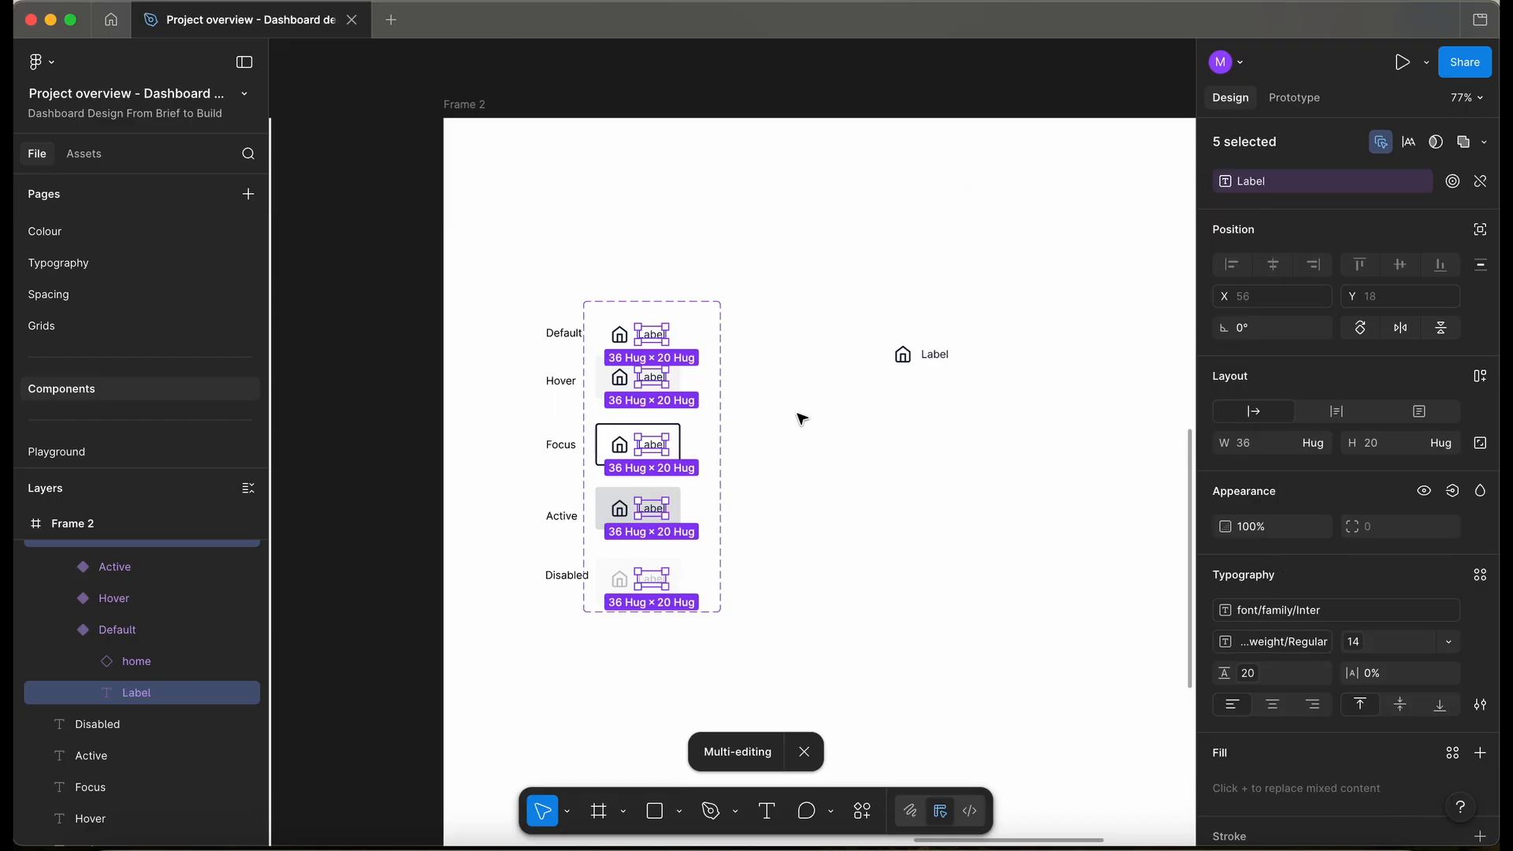
- Set the placed instance's Label property to Dashboard
click(923, 354)
click(1417, 233)
text(Dashboard)
key(Return)
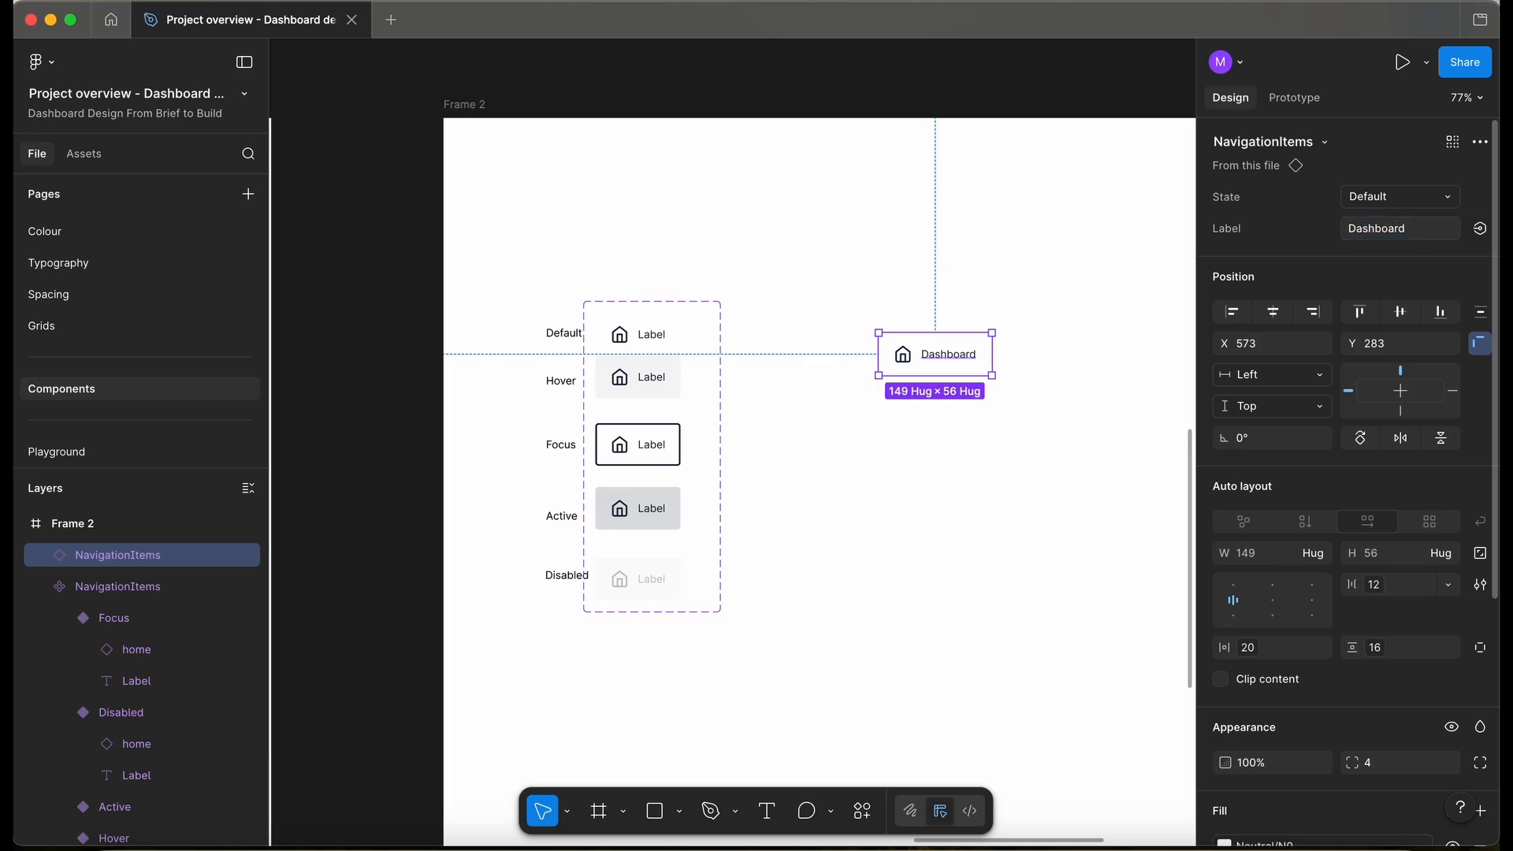
- Add auto layout to the NavigationItems set to stack the variants vertically
click(959, 428)
click(950, 373)
click(669, 338)
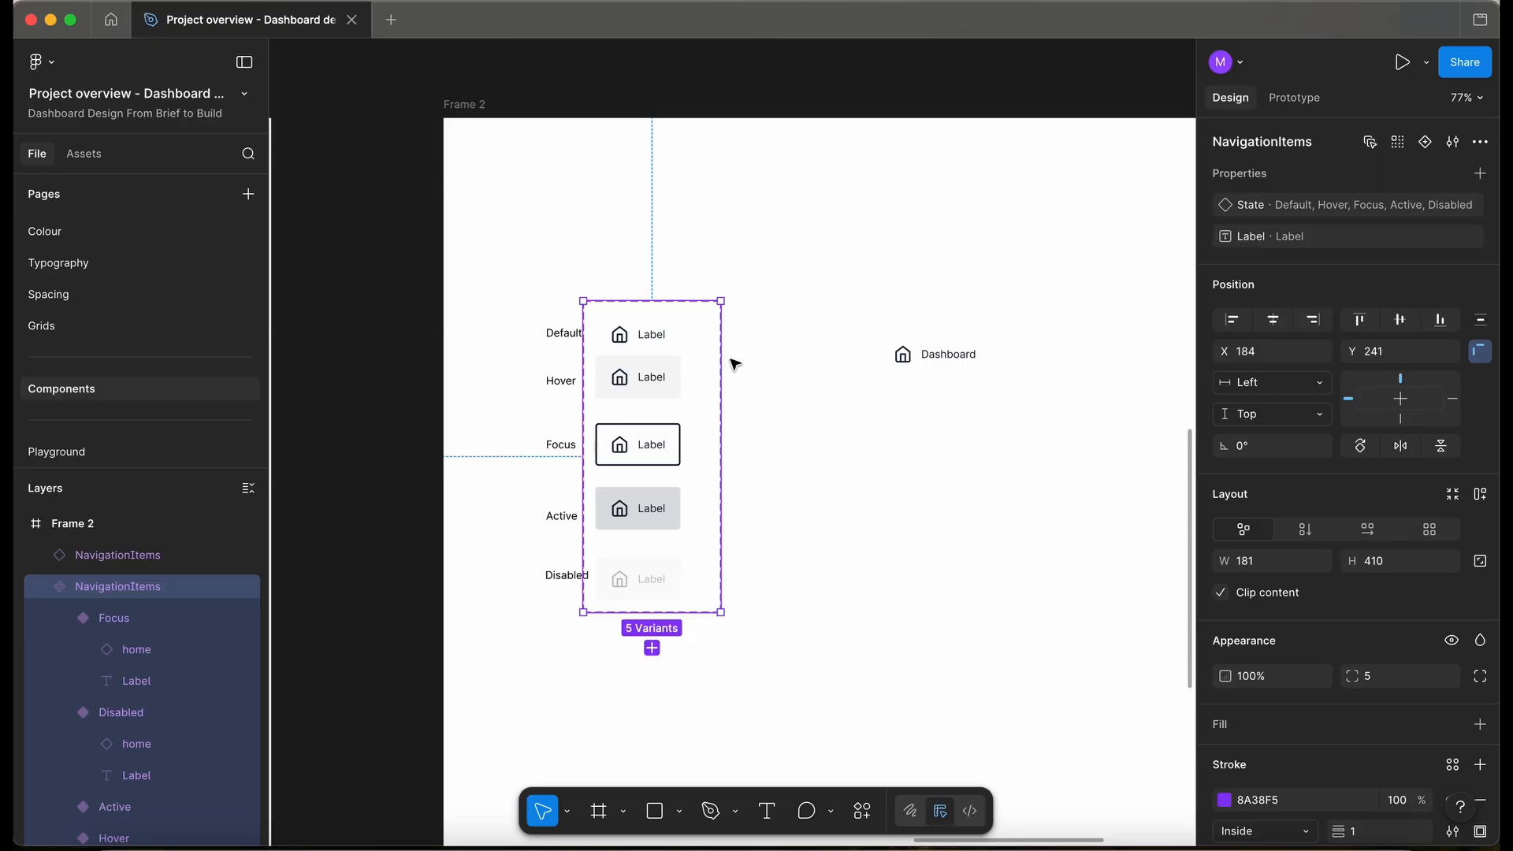
key(shift+a)
- Bind the five label layers' visibility to a new Has Label boolean and hide it on the instance
scroll(646, 394, down, 2)
scroll(646, 394, left, 2)
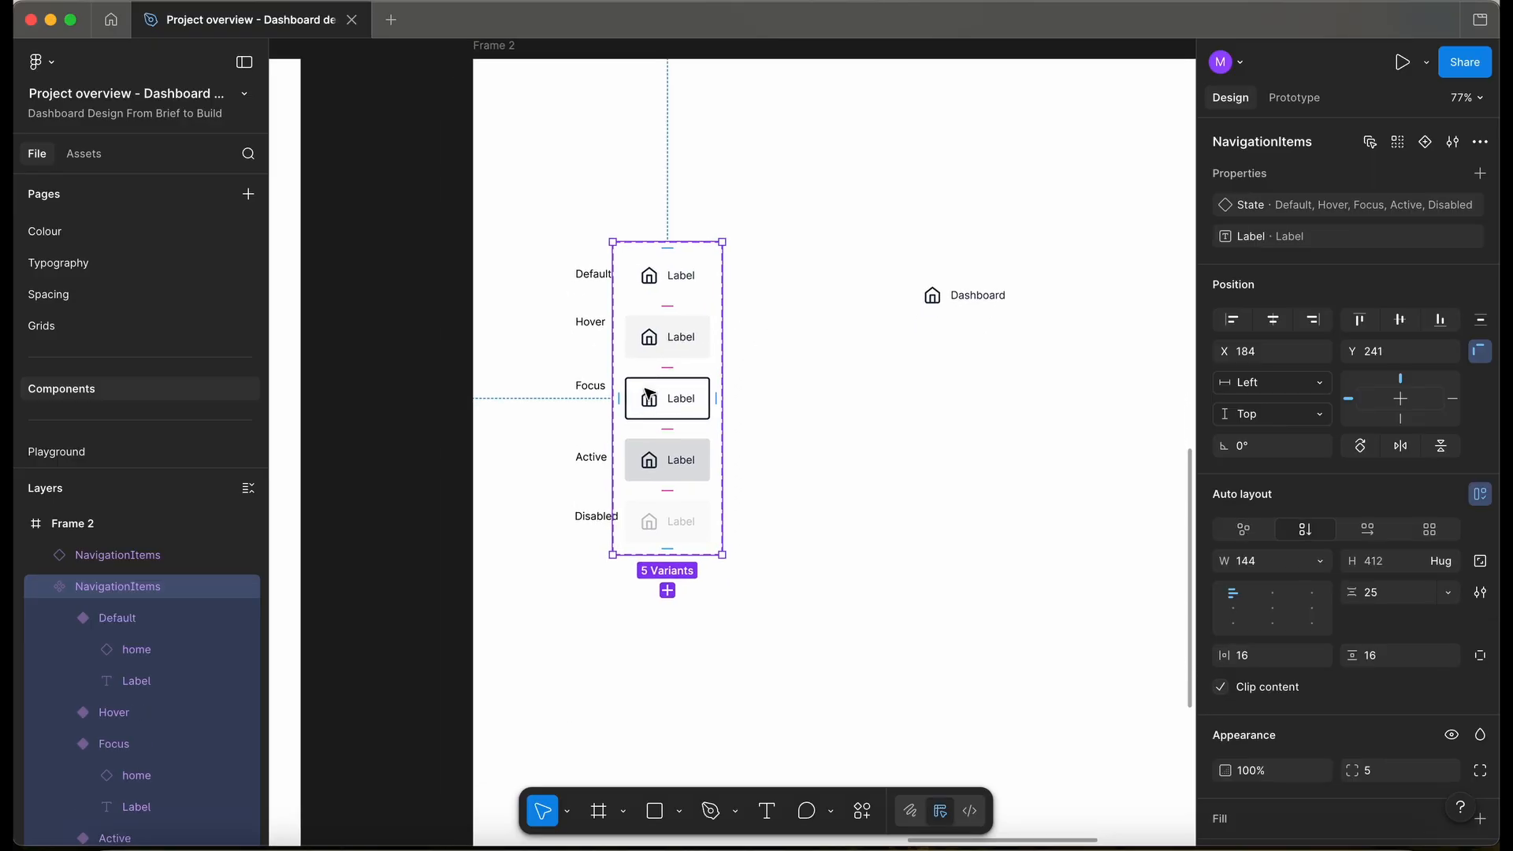
click(1375, 143)
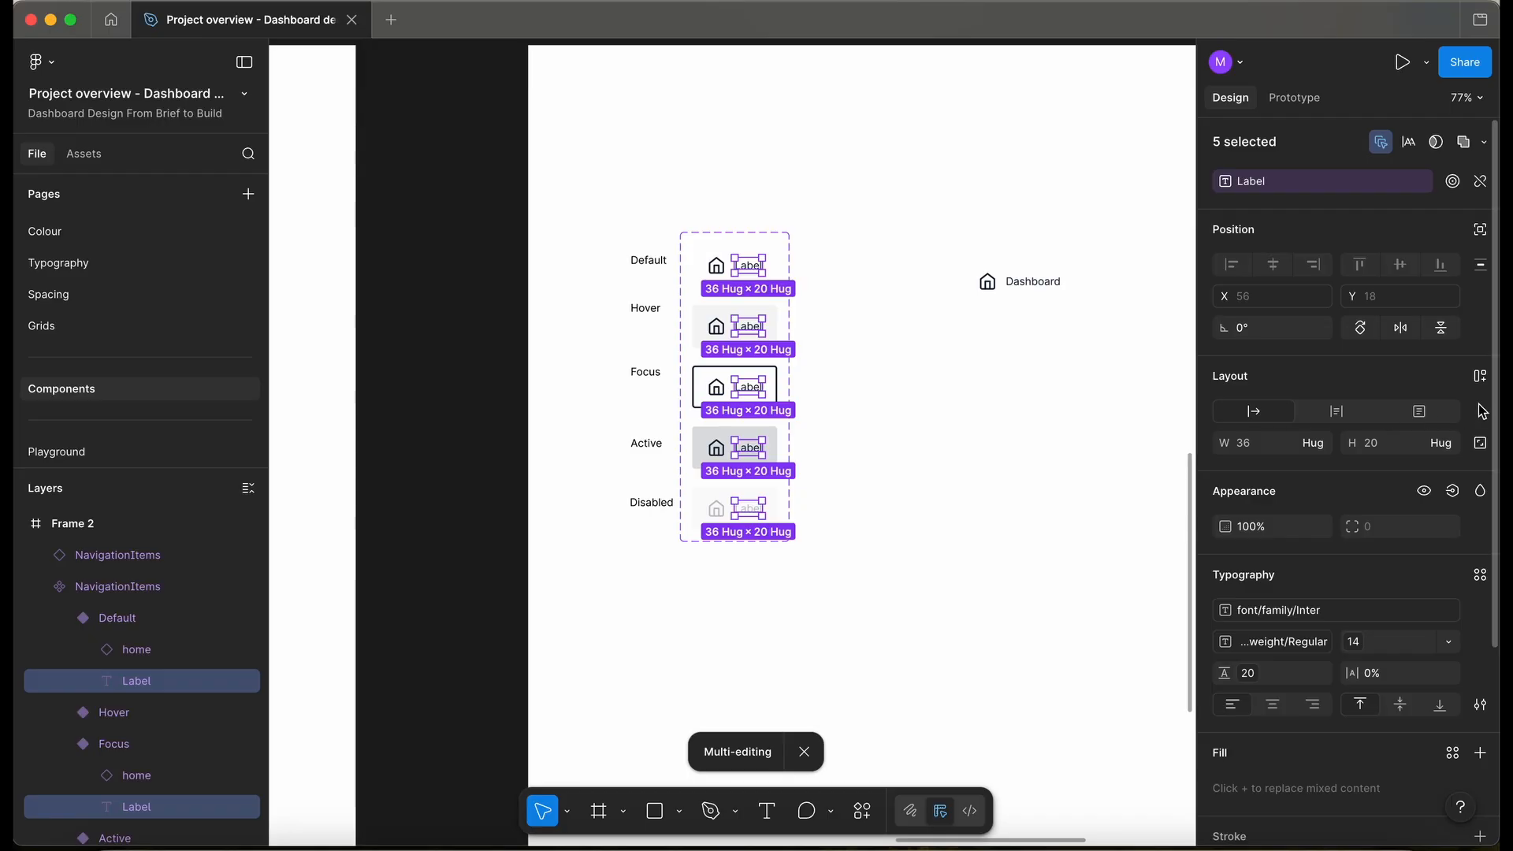
click(1455, 495)
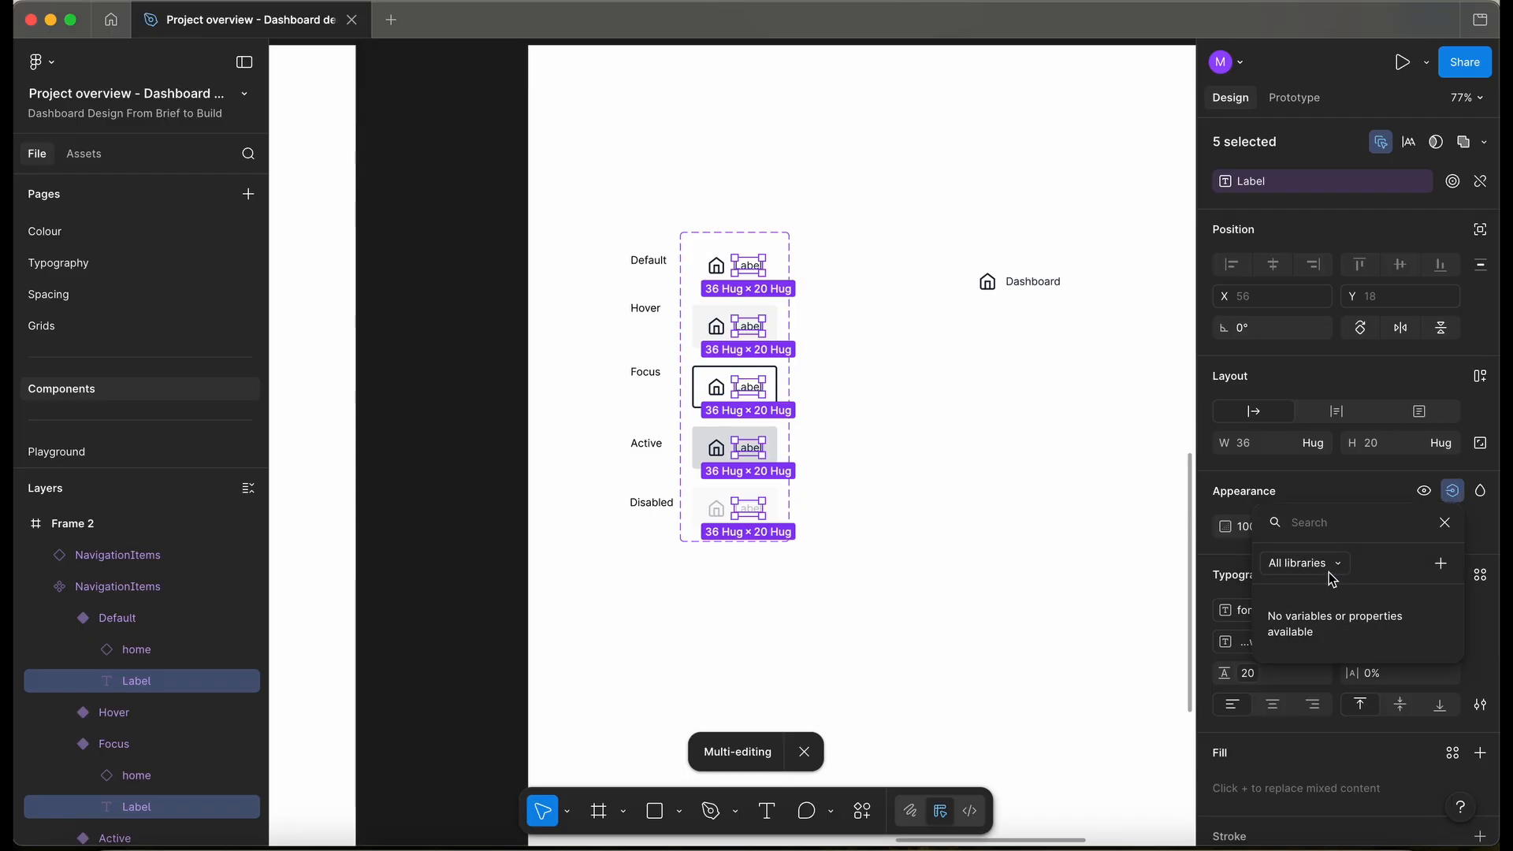
click(1441, 563)
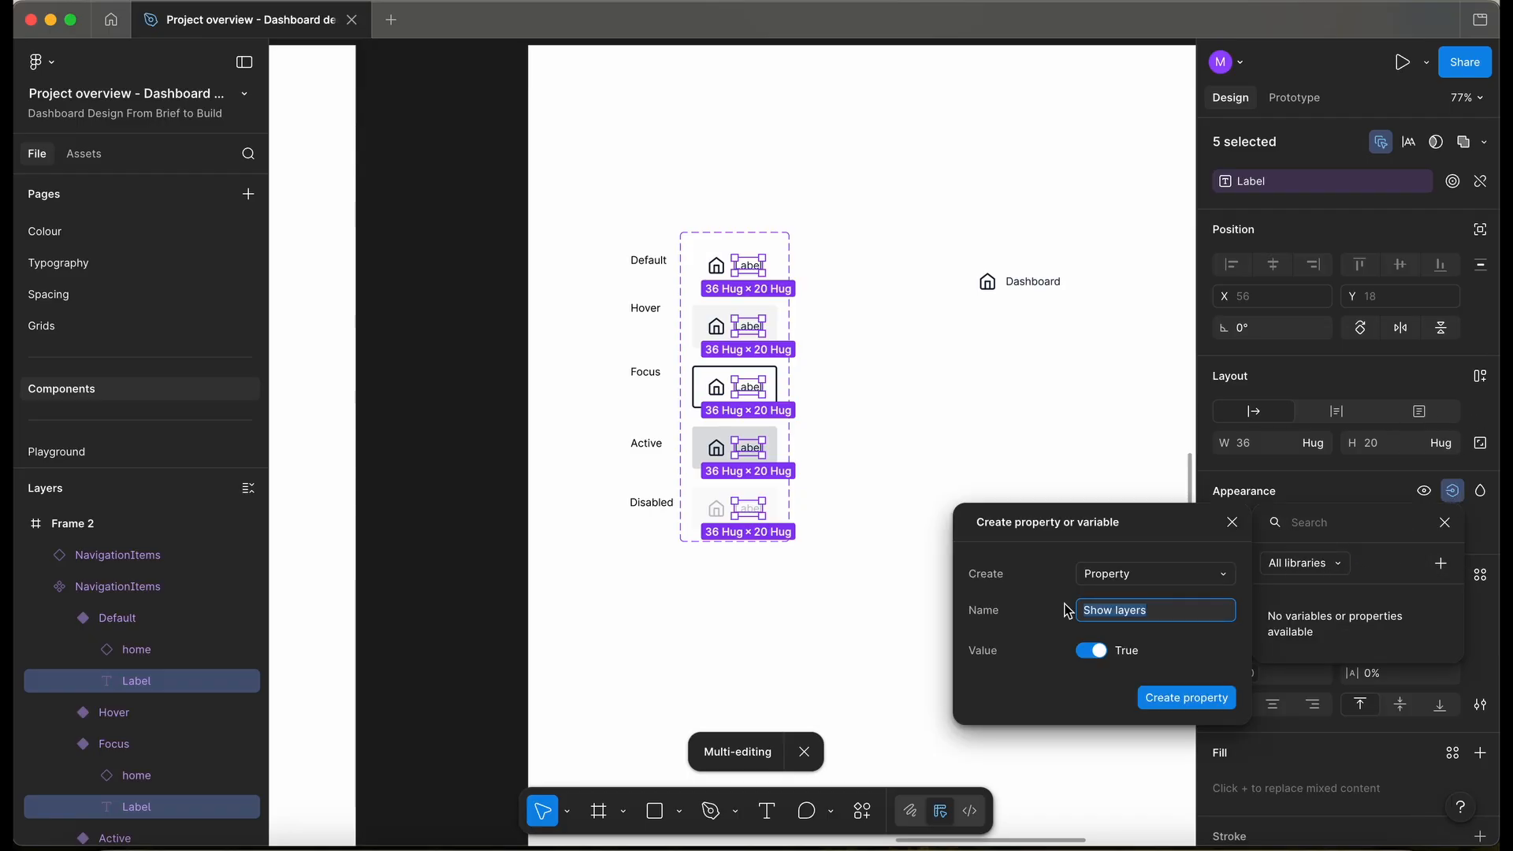
text(Label)
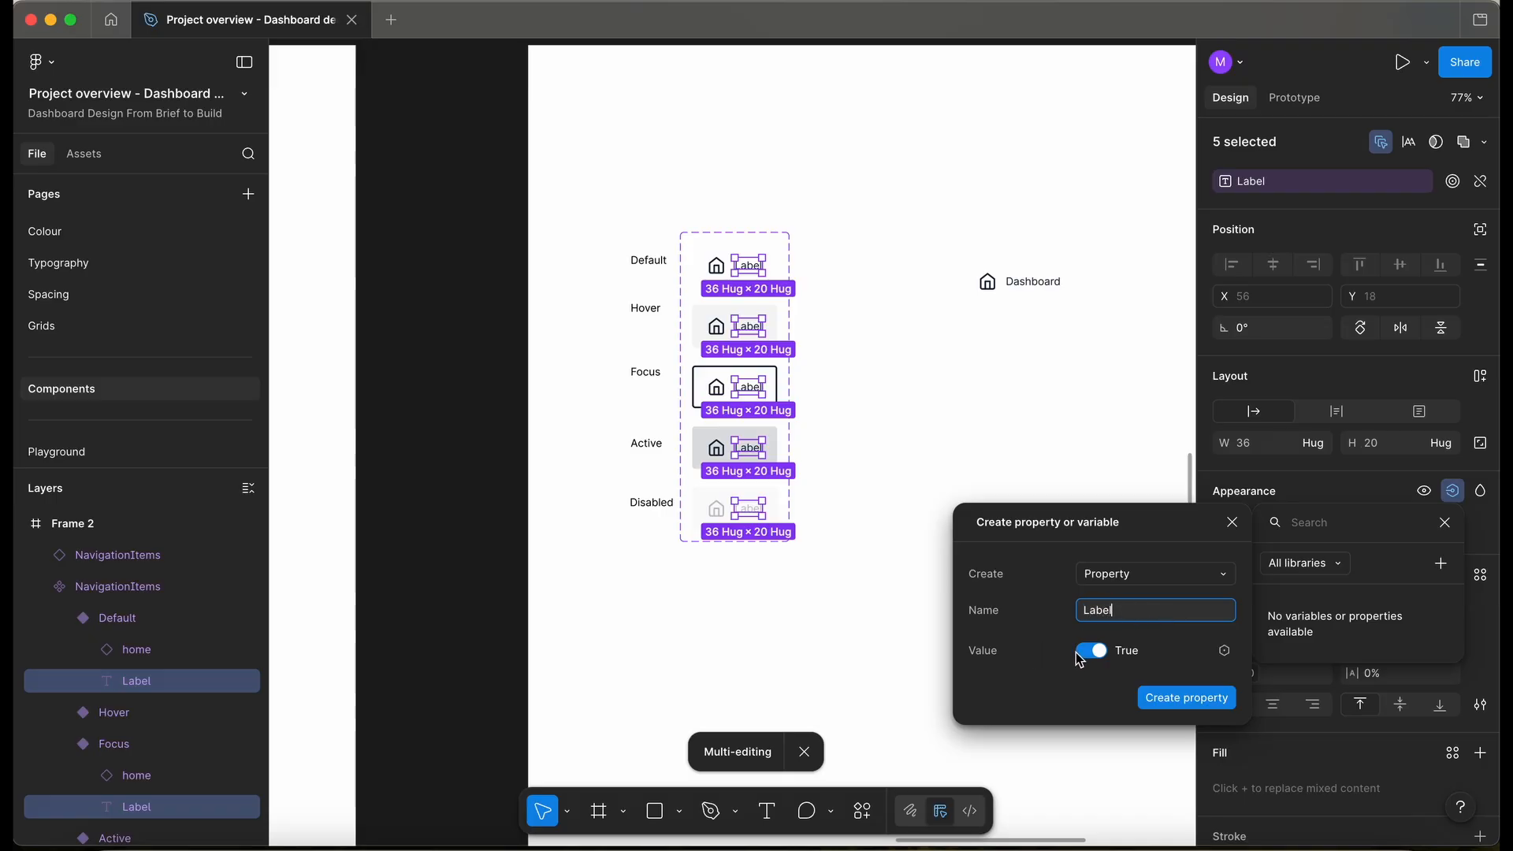
click(1179, 698)
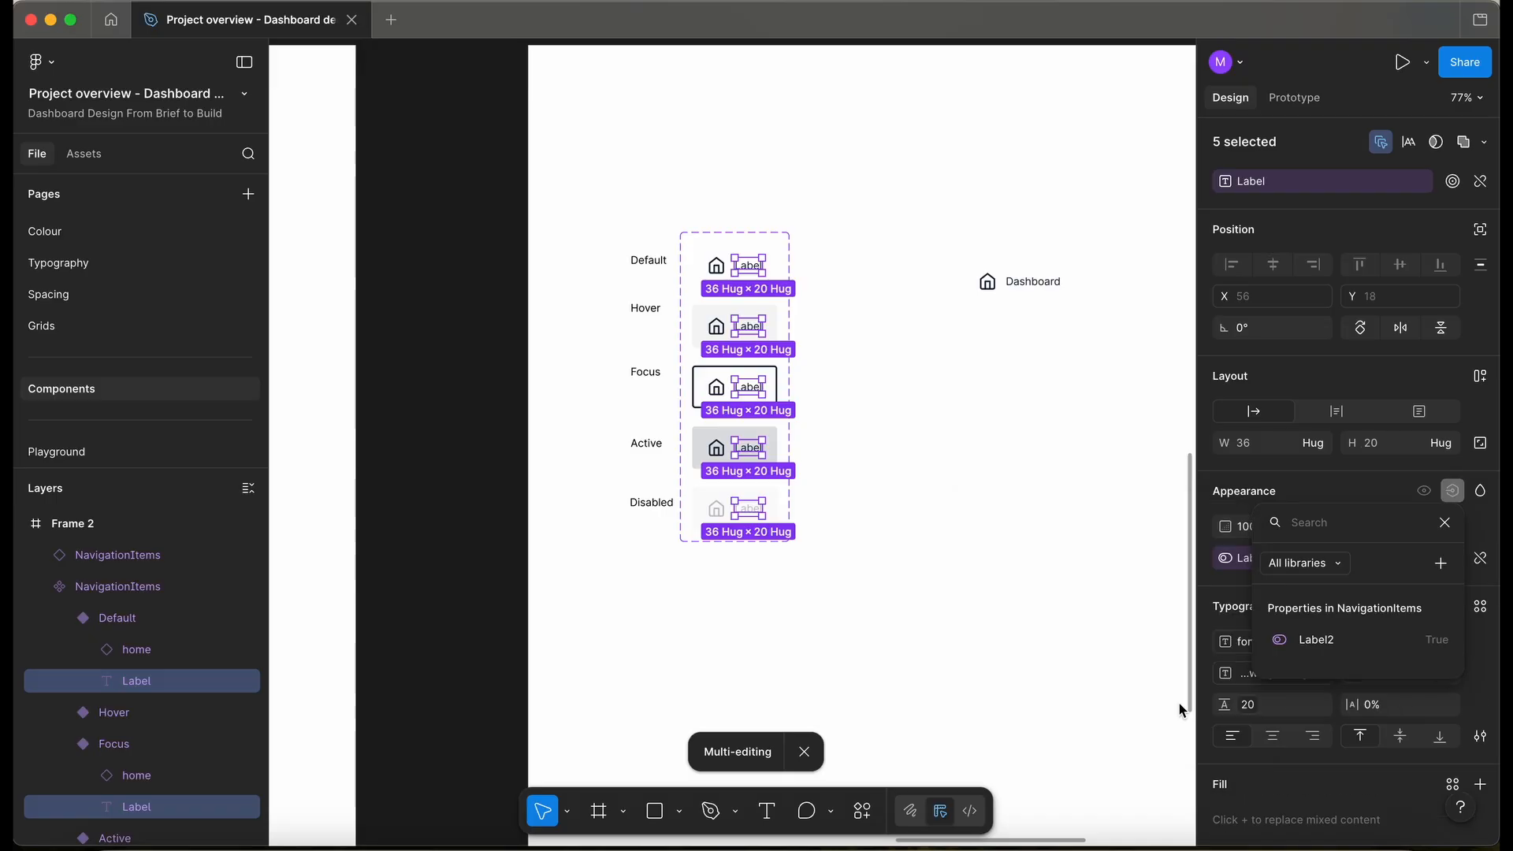
click(1052, 281)
click(1355, 228)
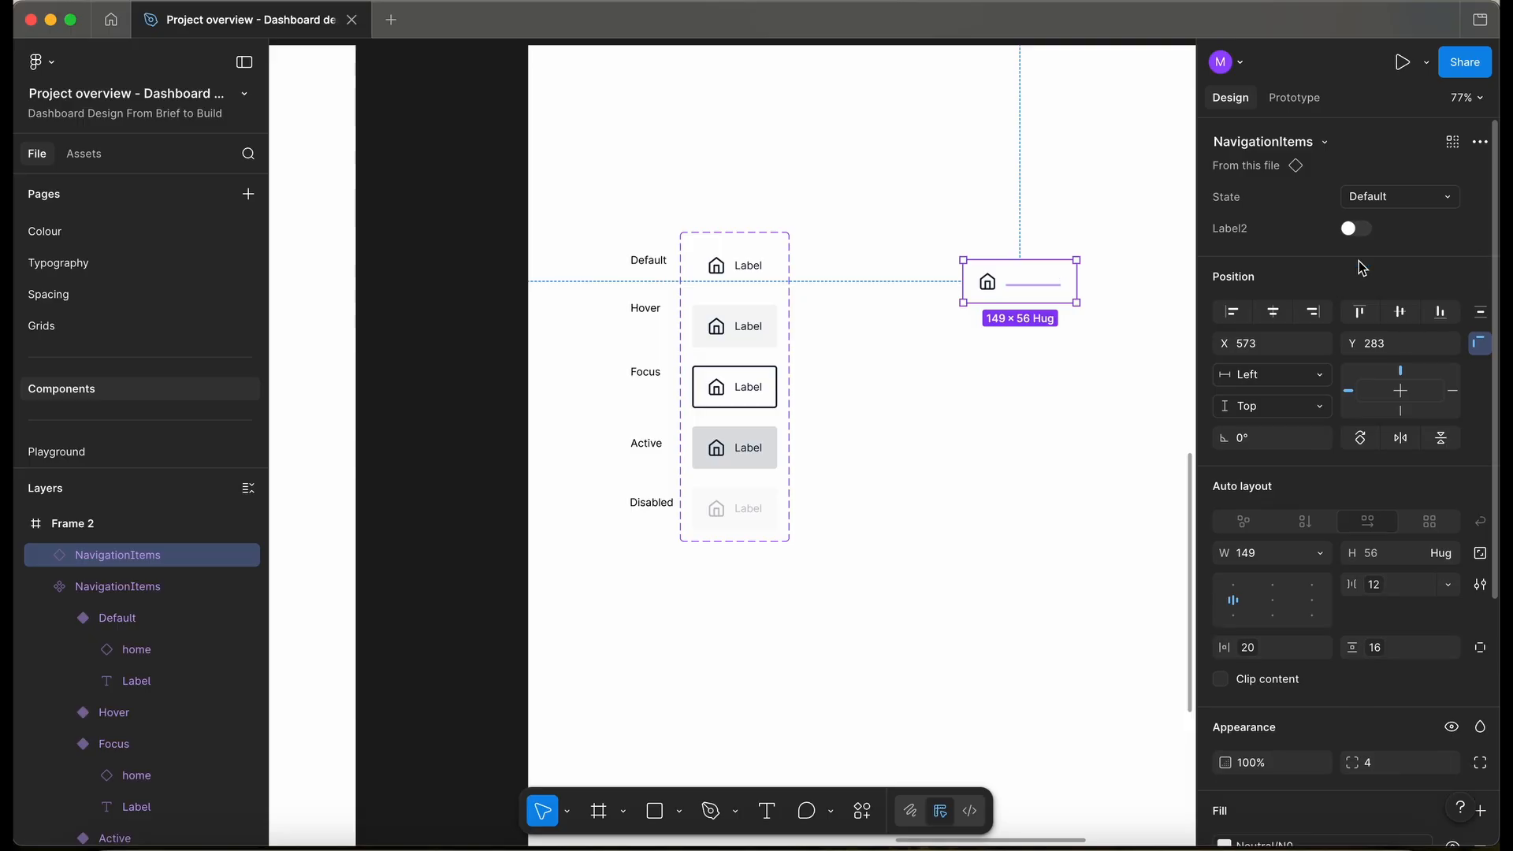
click(962, 425)
scroll(962, 426, right, 3)
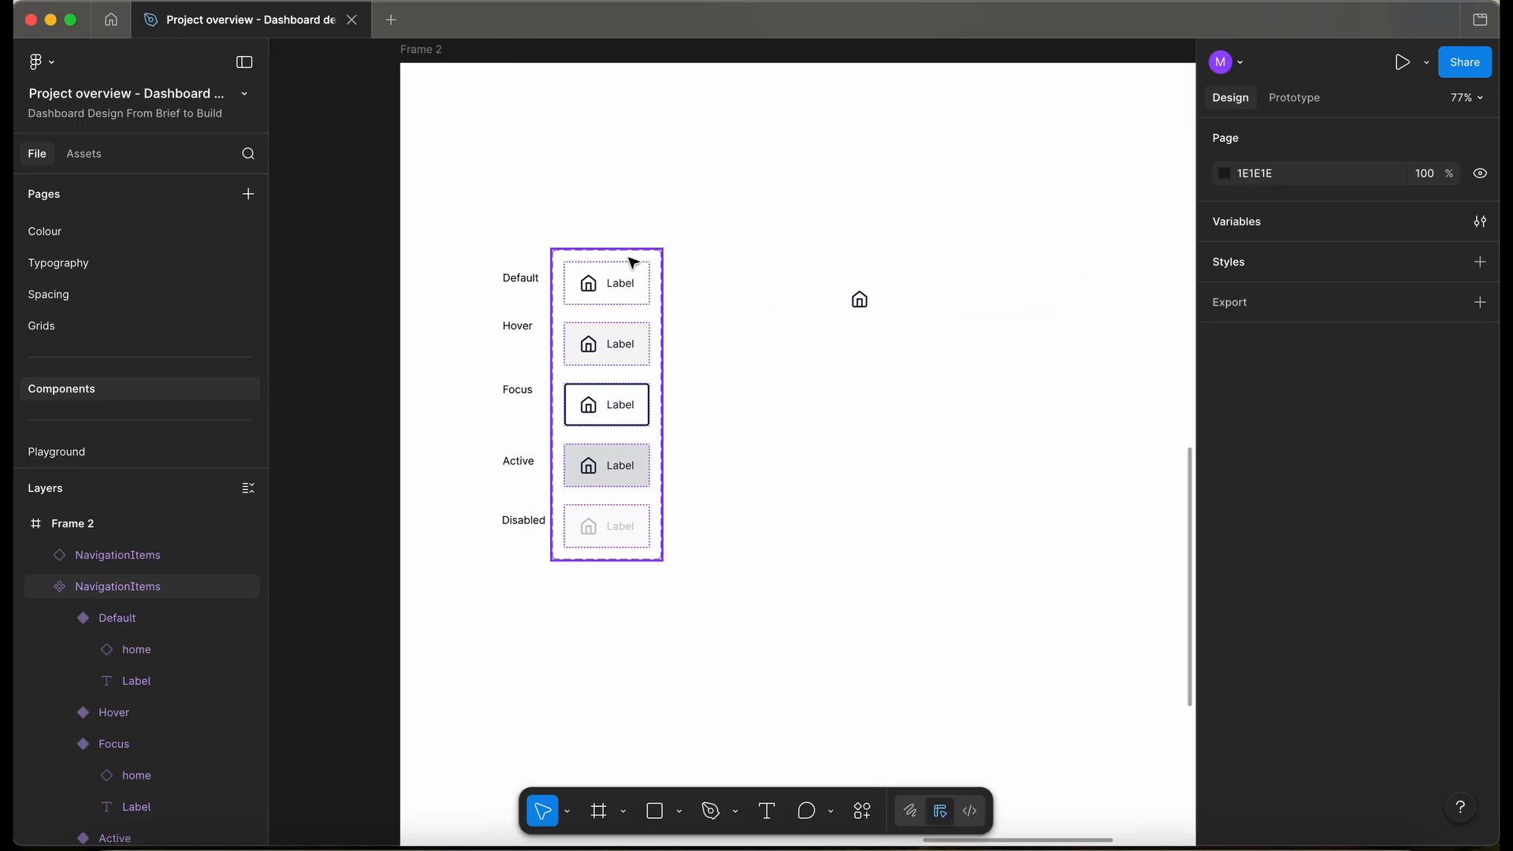
- Move Has Label above the Label property and leave the instance icon-only
click(631, 260)
drag(1231, 273, 1245, 237)
click(1452, 268)
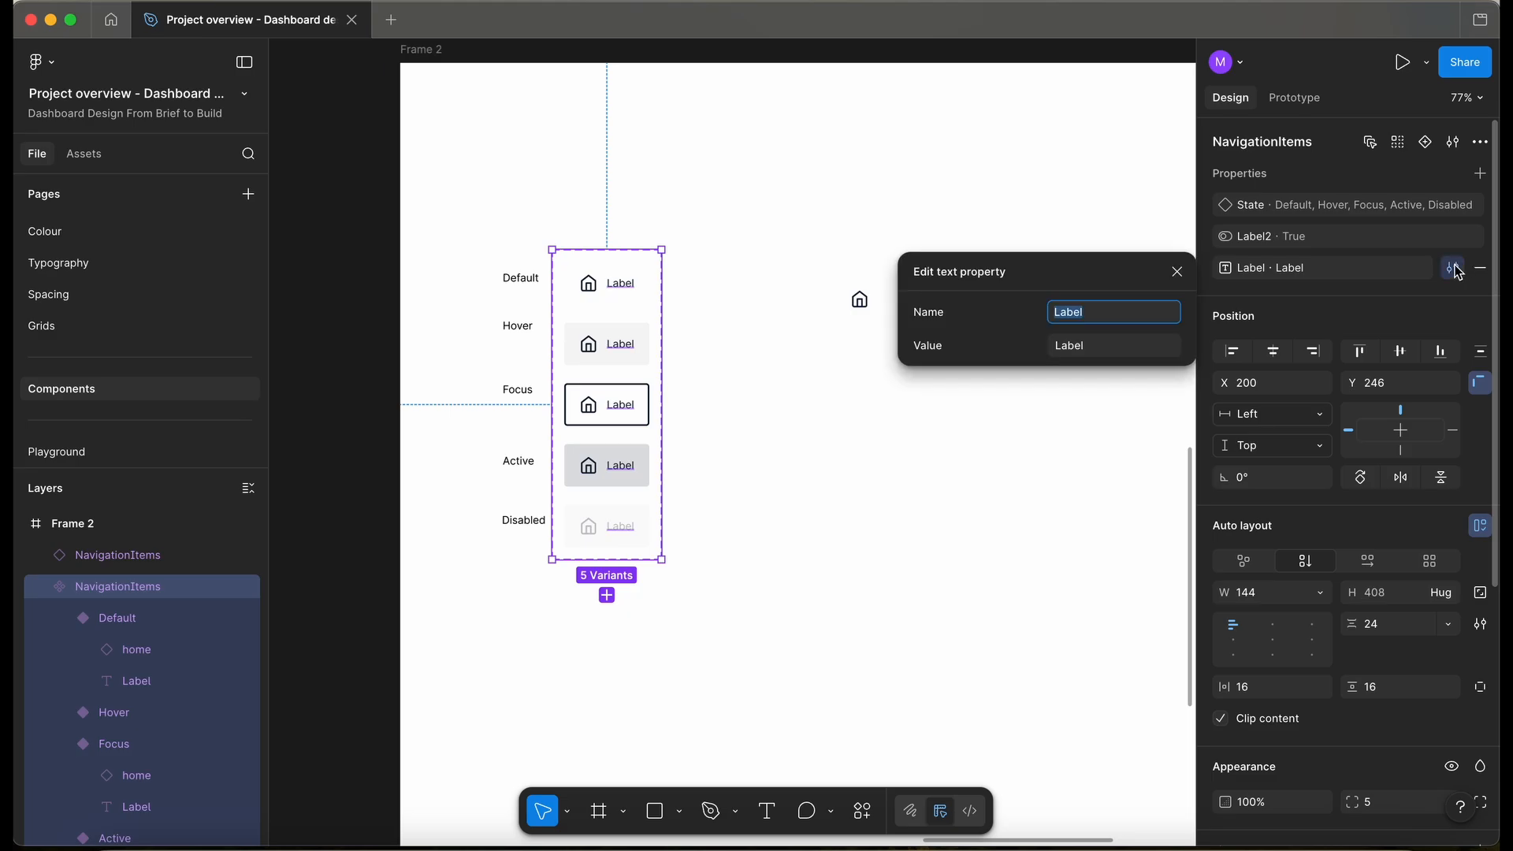
click(860, 300)
click(1356, 230)
click(1356, 229)
click(1356, 230)
click(1356, 229)
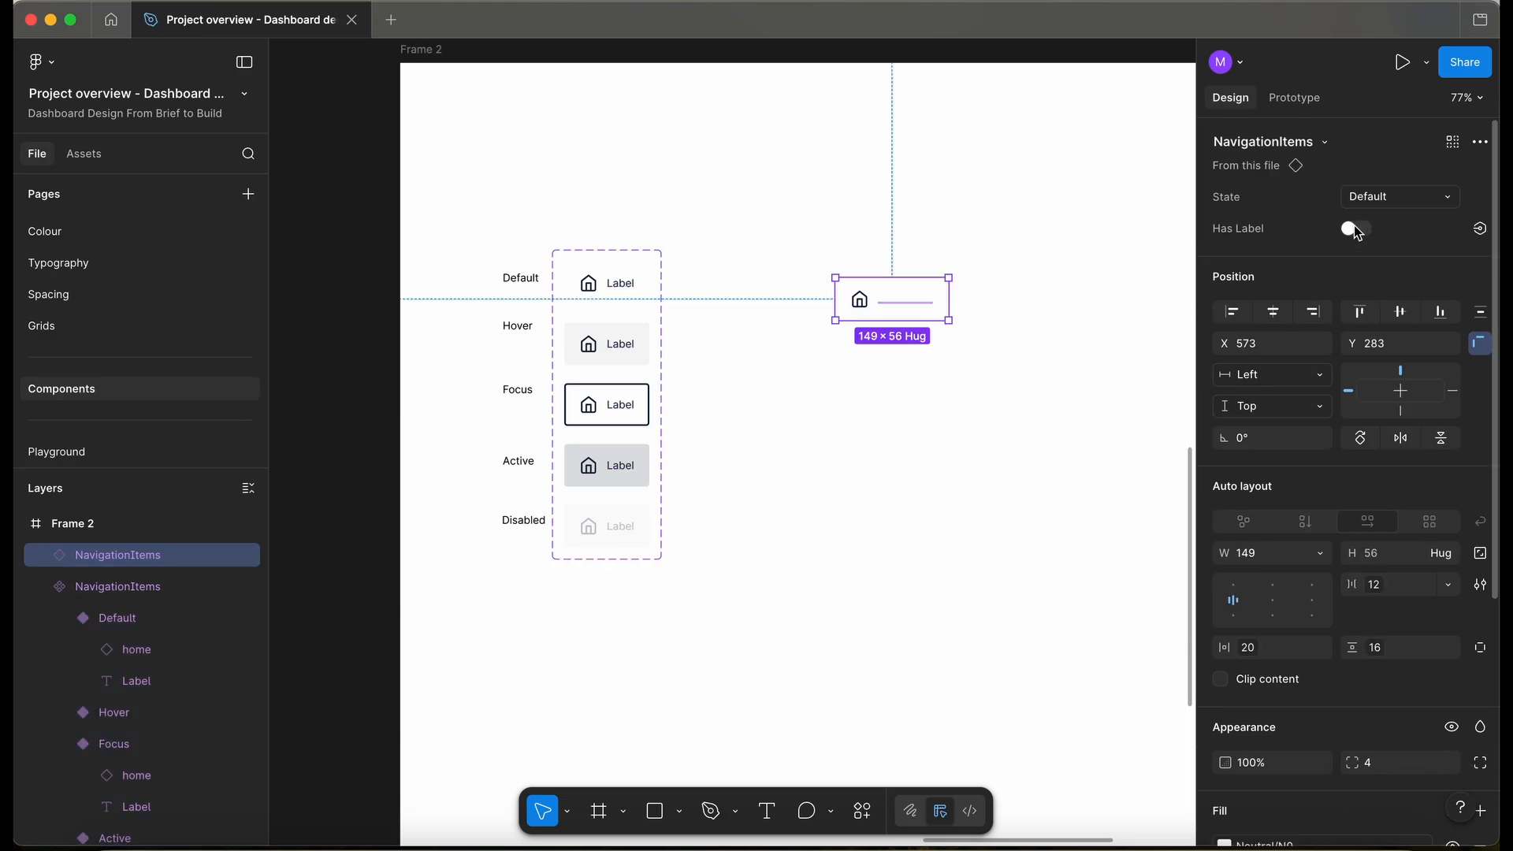
key(shift+2)
- Set all five variants' width to Hug contents
click(1323, 509)
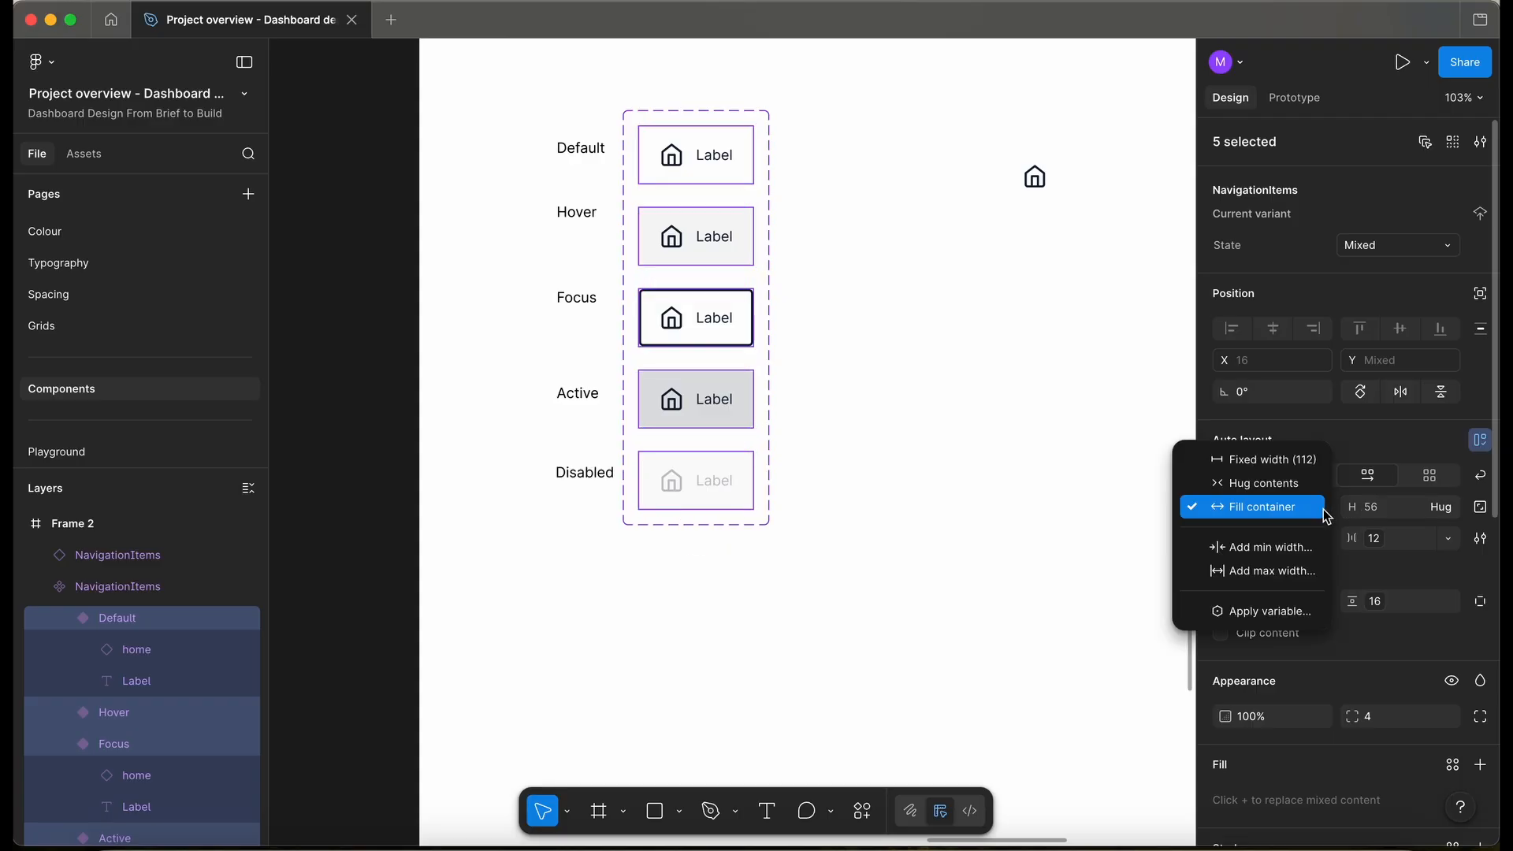
click(1261, 480)
click(892, 325)
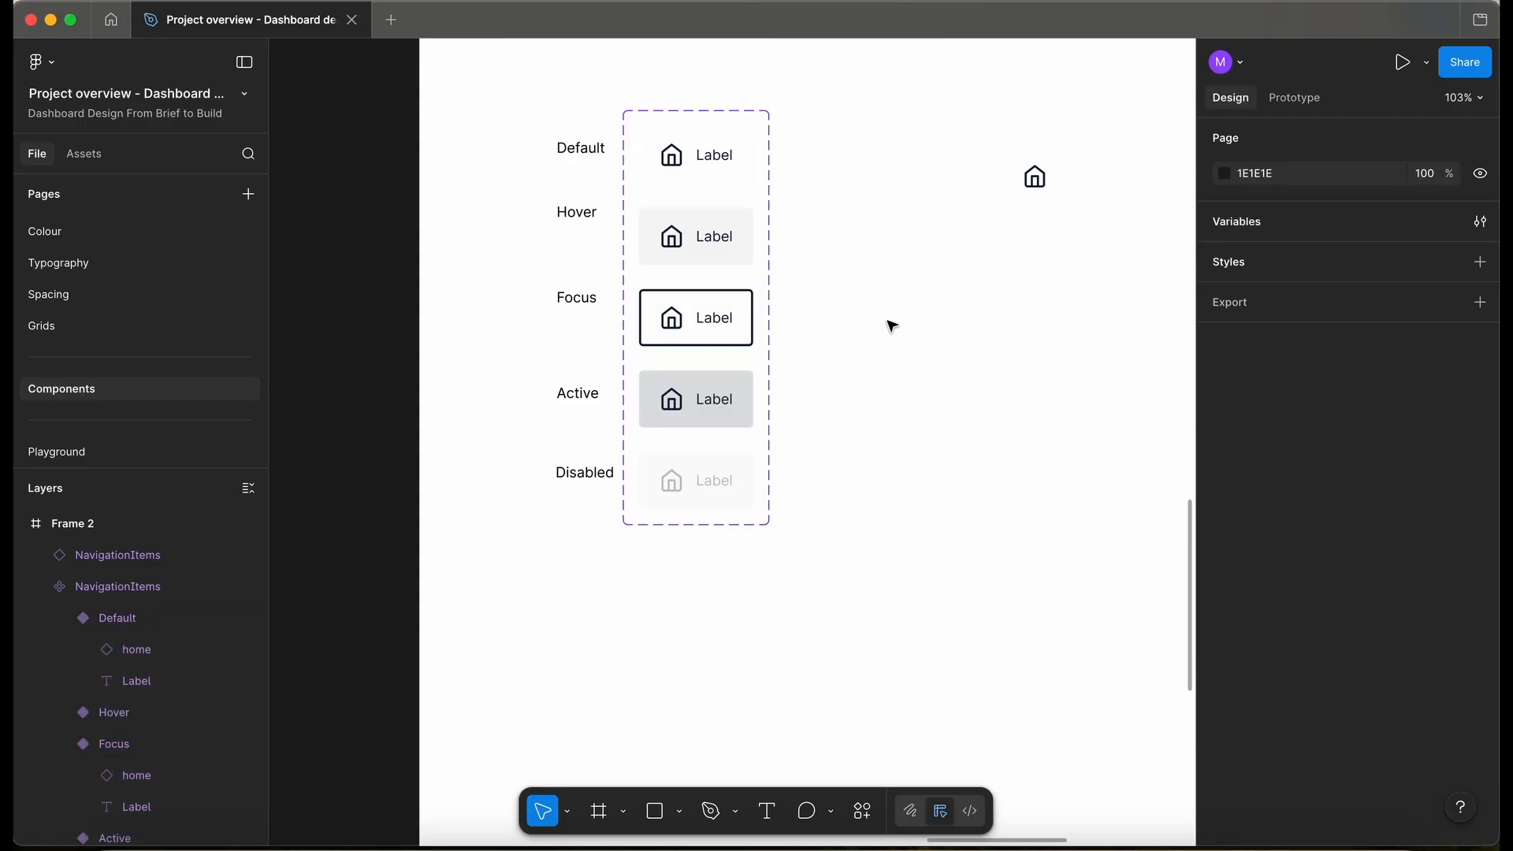
- Switch Has Label on for the instance so its Dashboard label shows again
click(1047, 157)
scroll(1045, 160, up, 4)
scroll(1045, 161, right, 4)
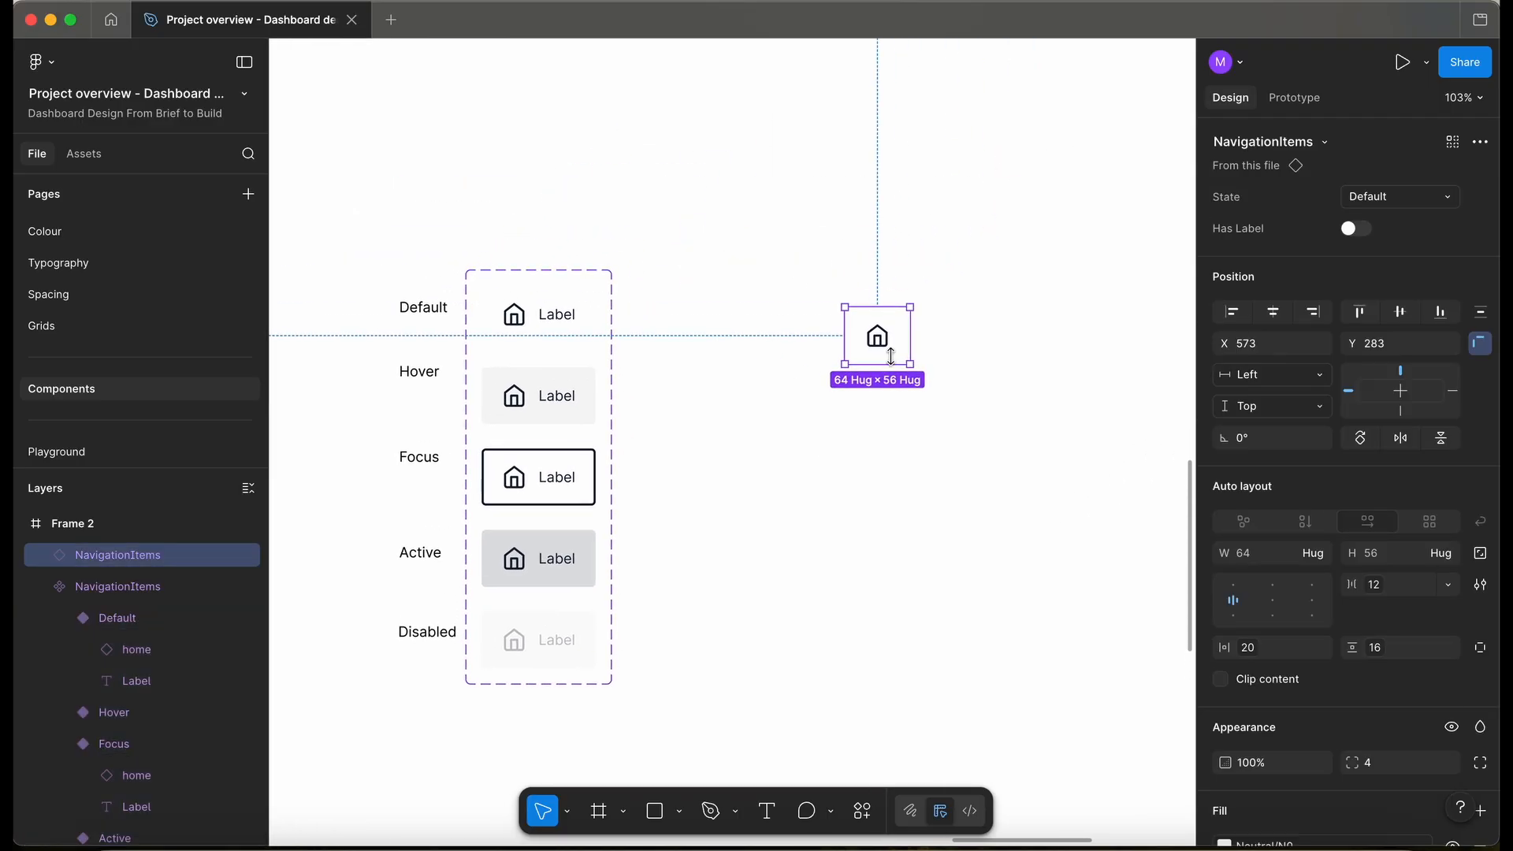
click(1356, 229)
click(1355, 229)
click(1356, 230)
click(1357, 230)
click(1357, 230)
click(1356, 230)
click(1356, 230)
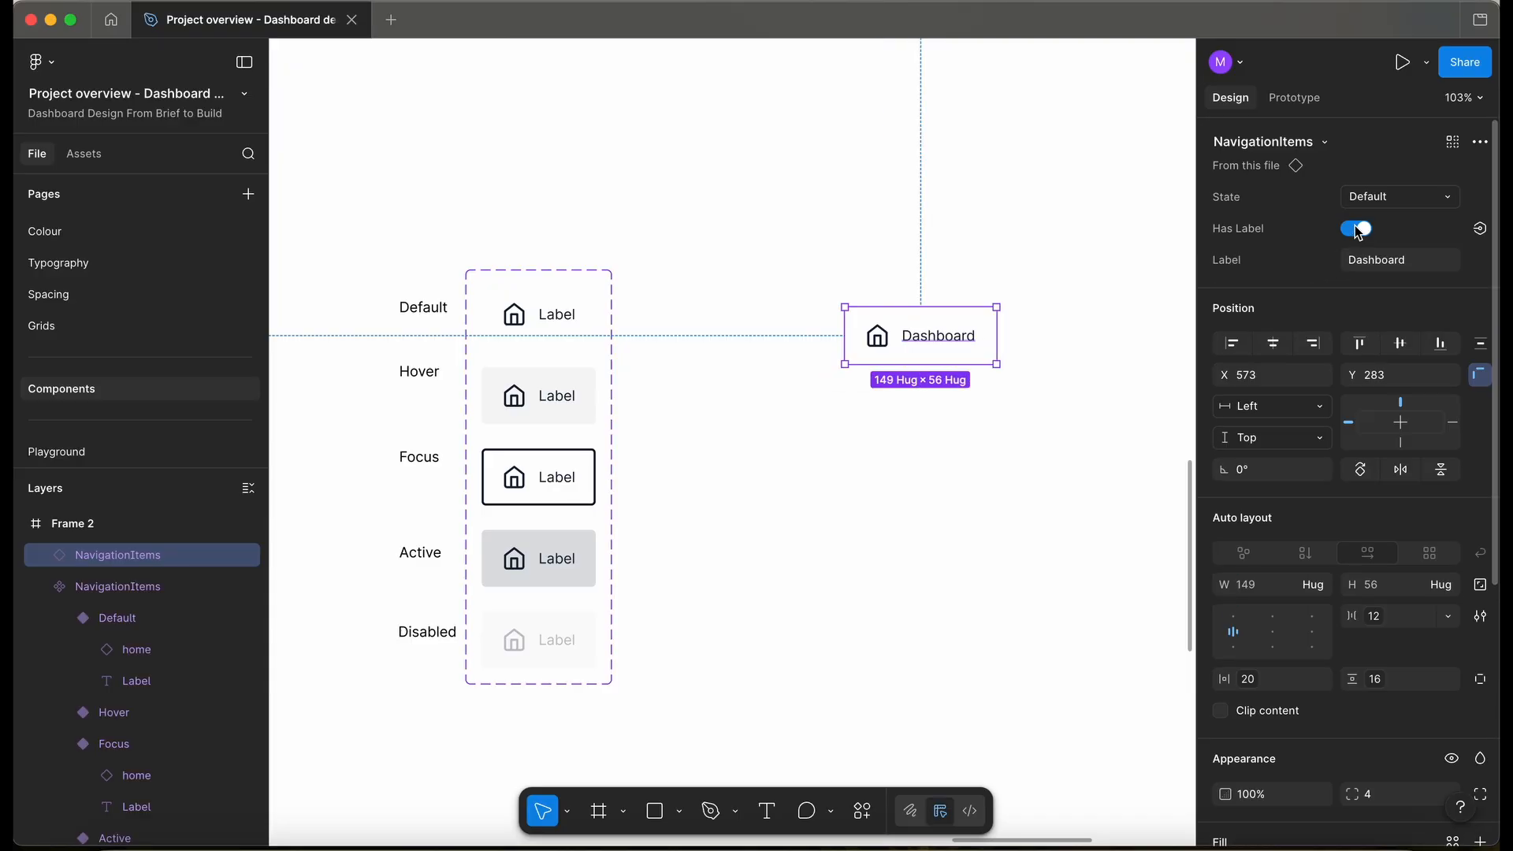
scroll(942, 159, down, 3)
click(942, 159)
- Rename Frame 2 to Navigation
double_click(631, 135)
text(Navigation)
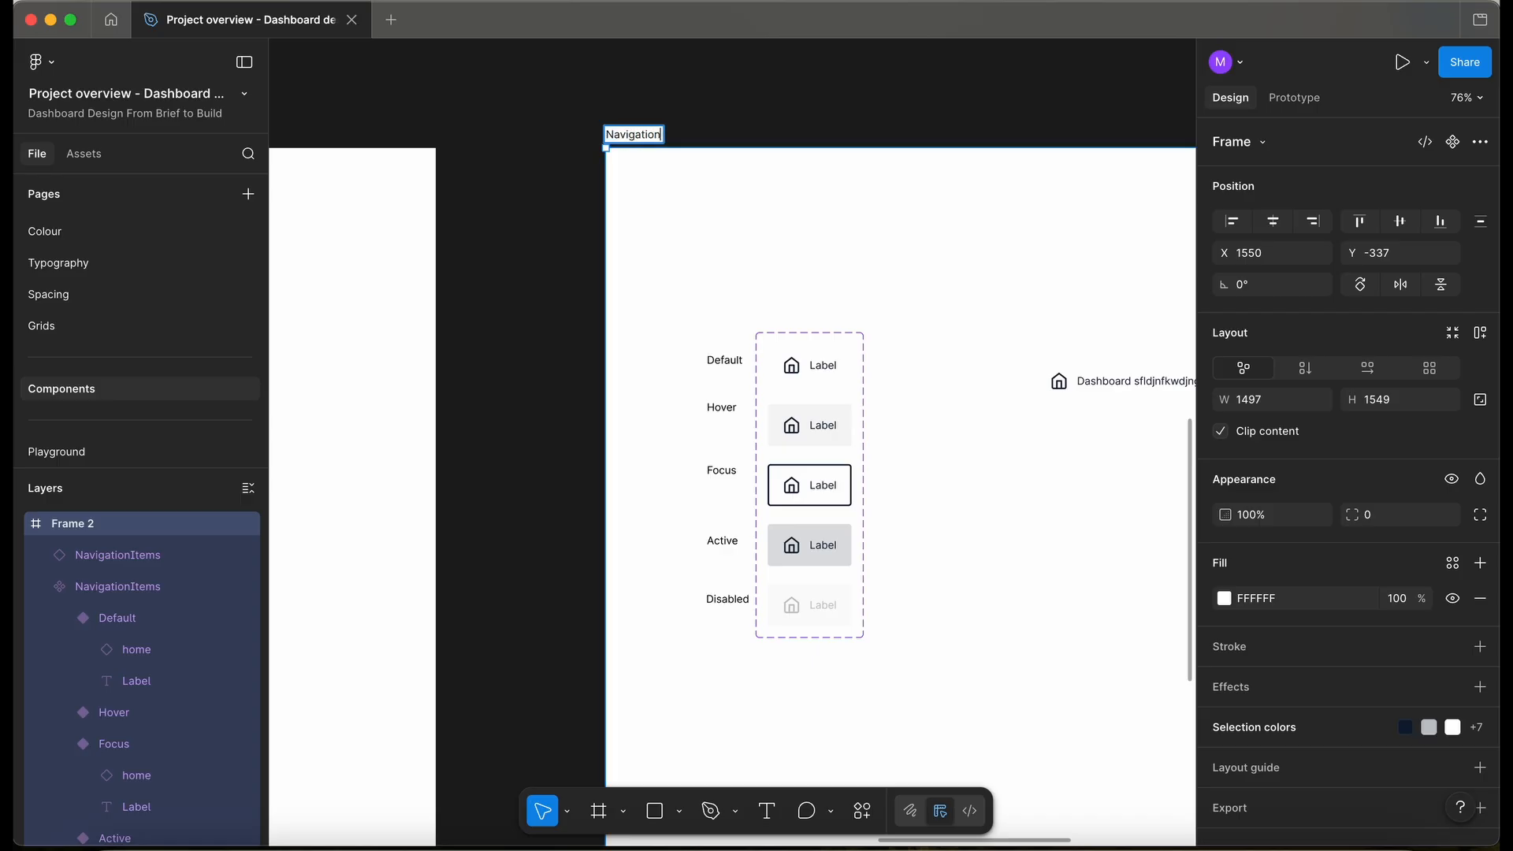
click(581, 226)
scroll(581, 226, down, 6)
- Compare the NavigationItems set with the Lo-Fi UX Side menu for reference
click(742, 339)
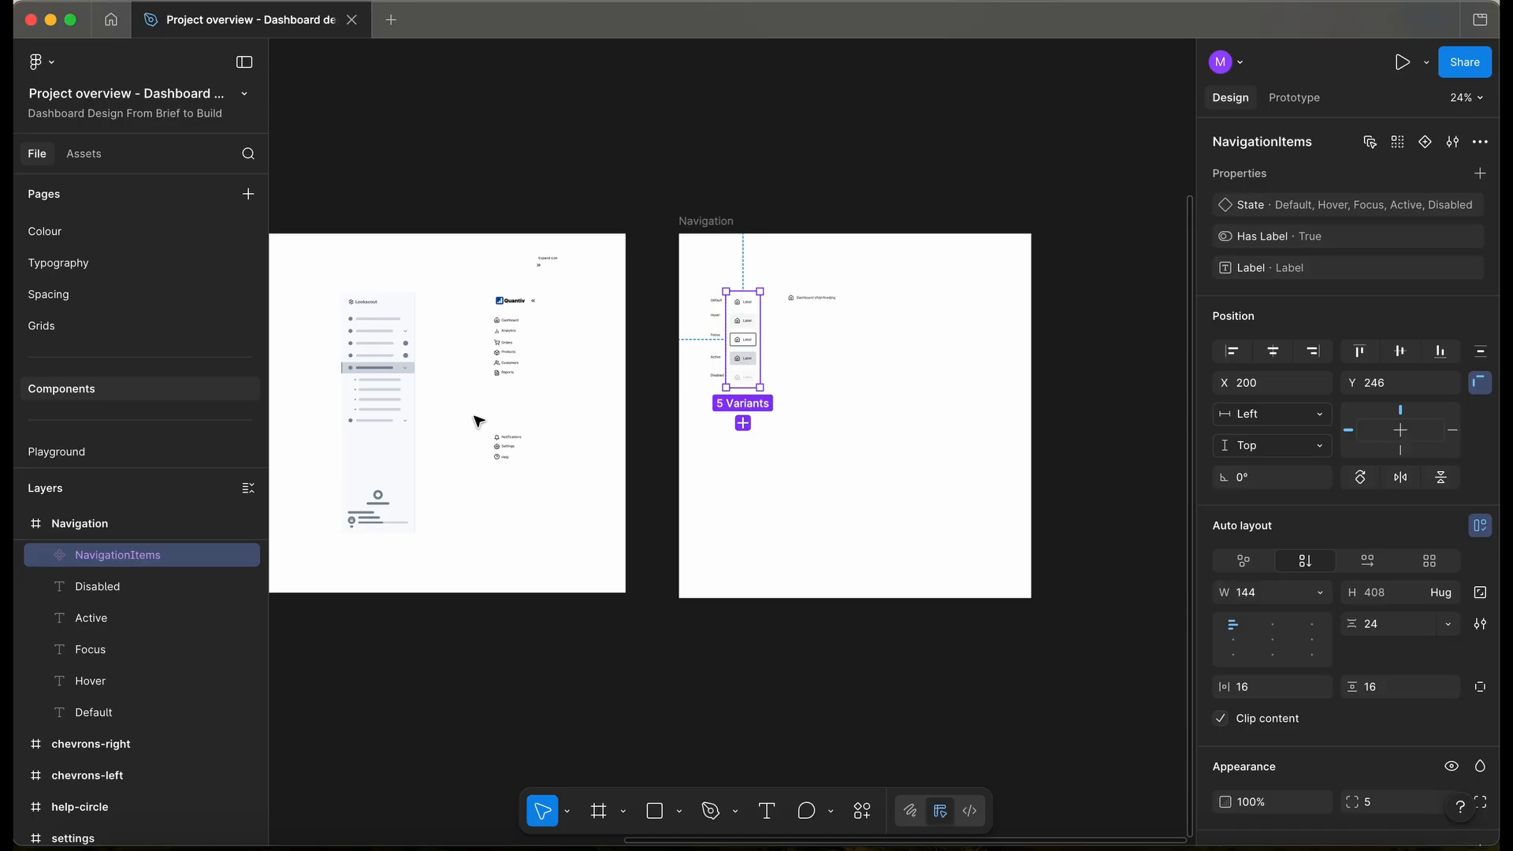
click(388, 448)
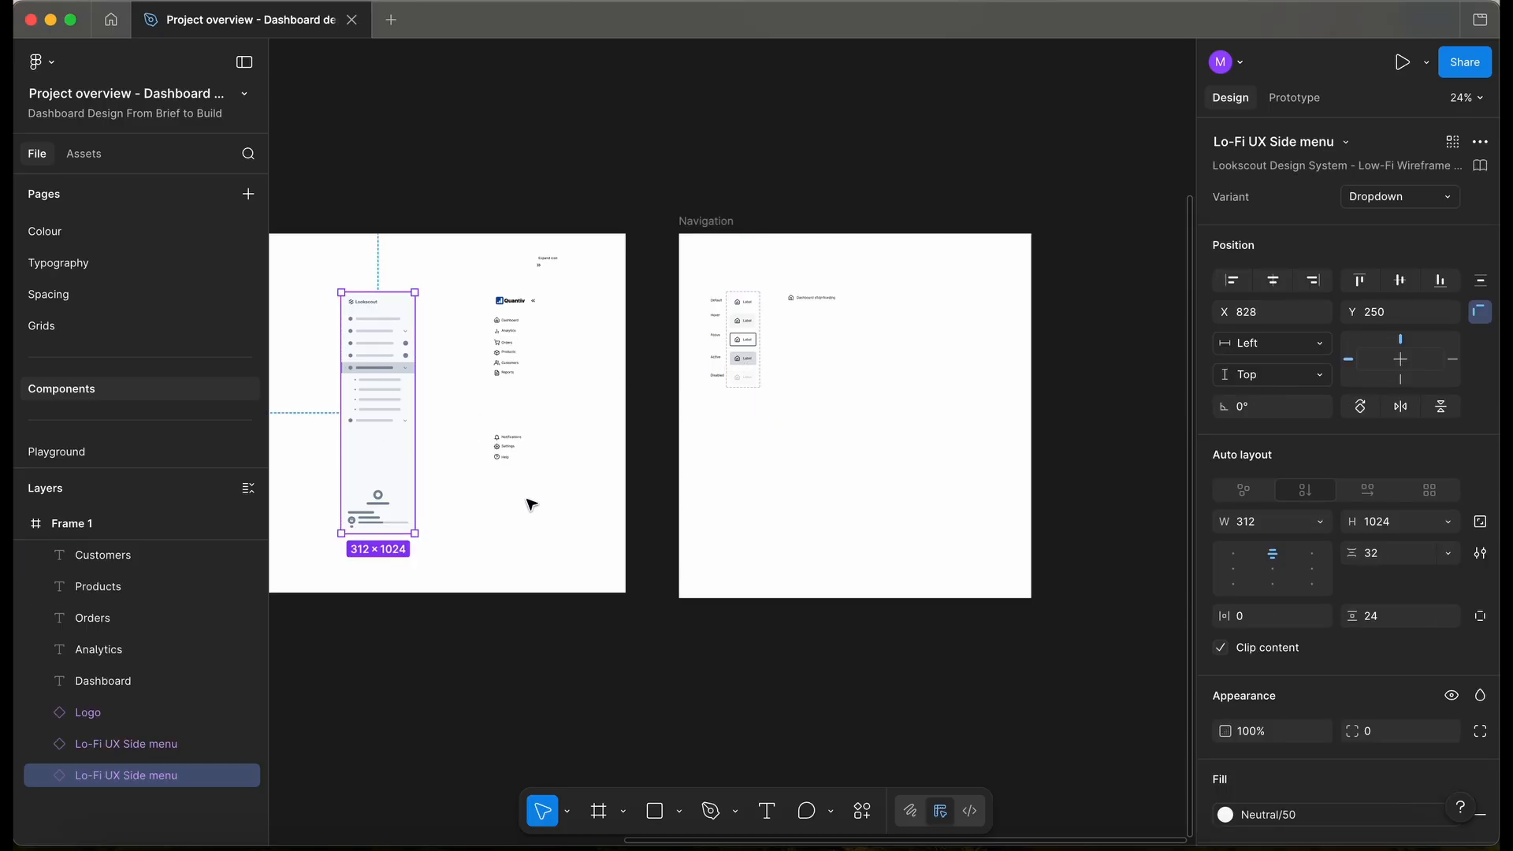
scroll(541, 499, right, 3)
click(651, 483)
scroll(652, 485, down, 3)
scroll(652, 484, left, 5)
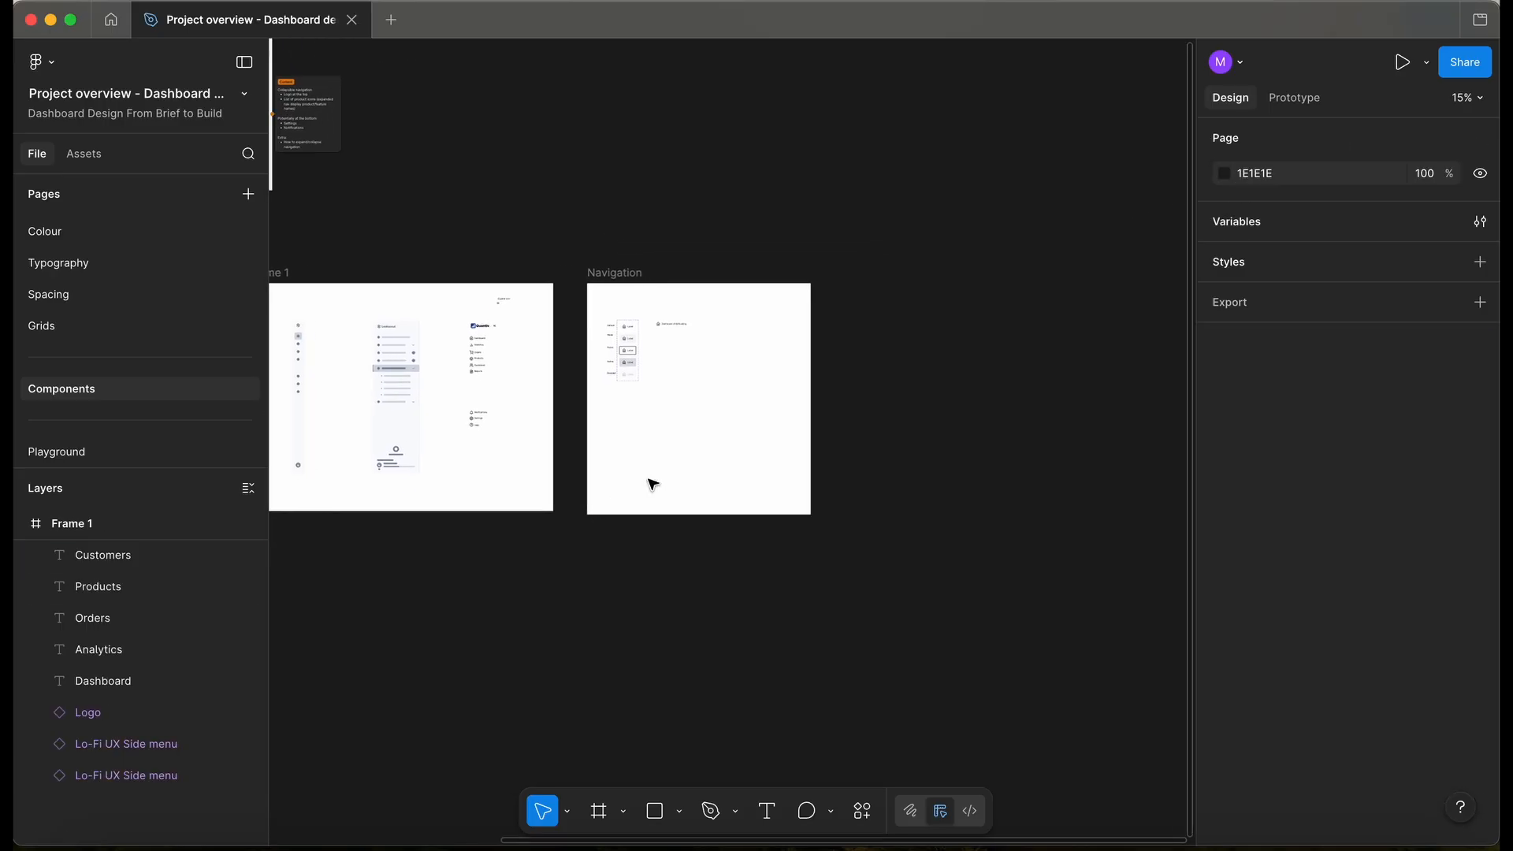
- Draw a new frame at the Desktop Grid's top-left corner and fill it dark red 6D2D2D
click(442, 365)
scroll(442, 365, up, 5)
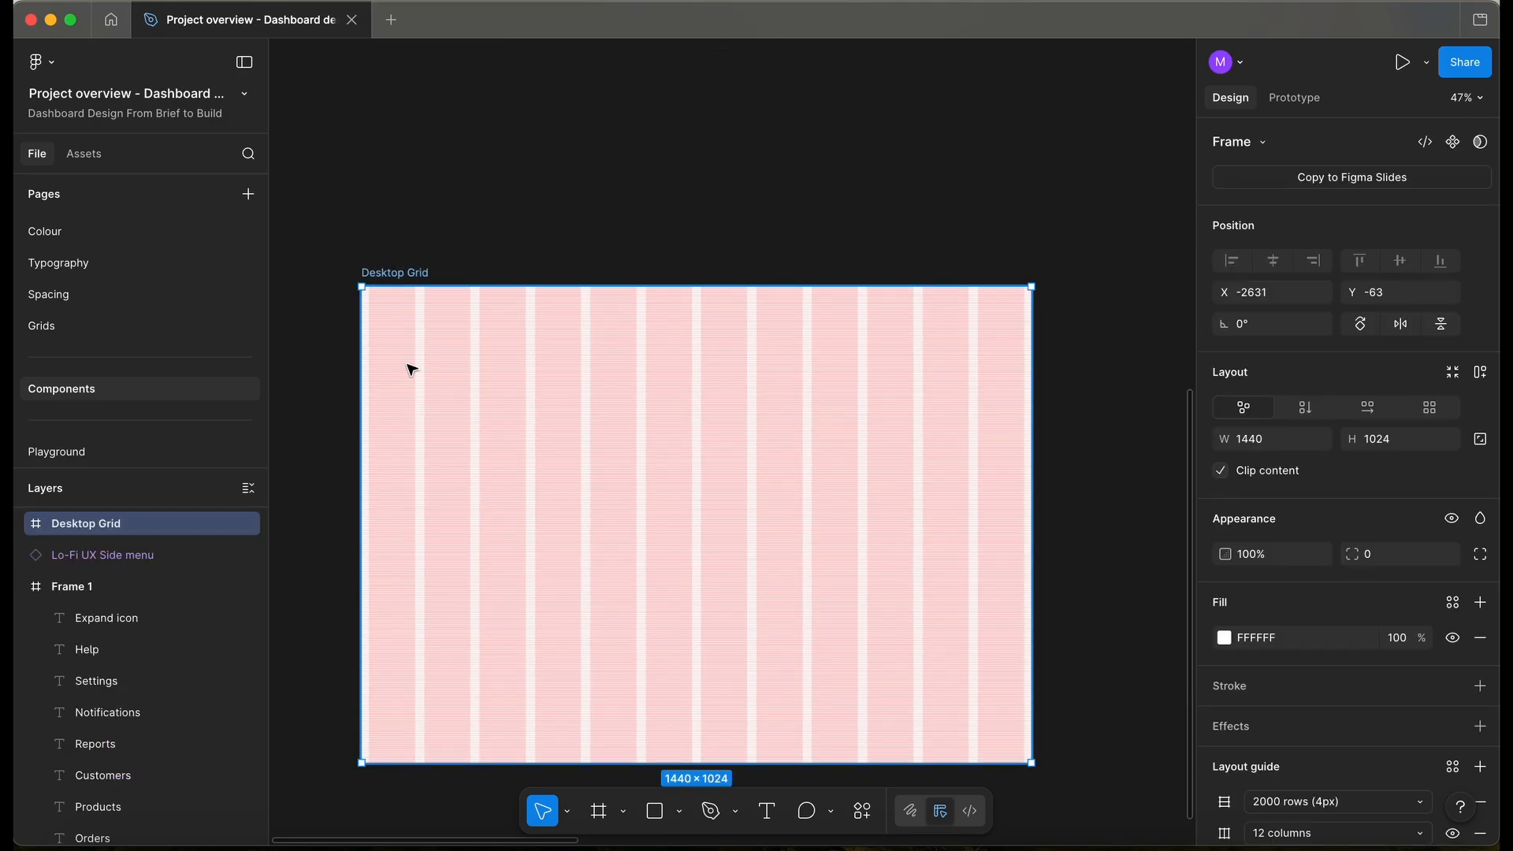
key(f)
mouse_move(382, 328)
mouse_down()
mouse_move(540, 582)
mouse_move(539, 642)
mouse_up()
drag(478, 498, 466, 442)
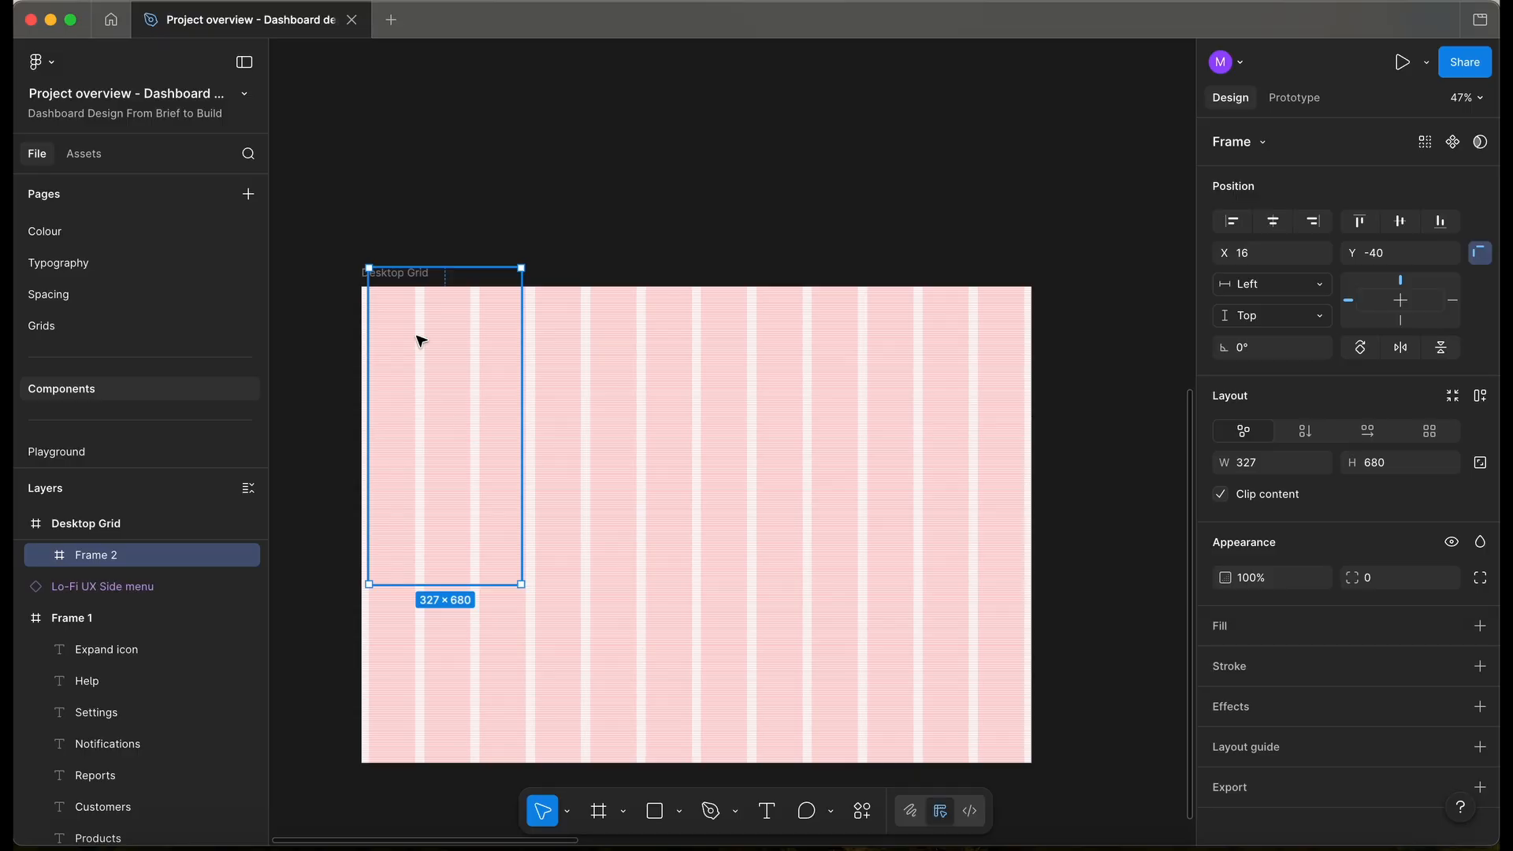
scroll(419, 338, up, 3)
click(1480, 625)
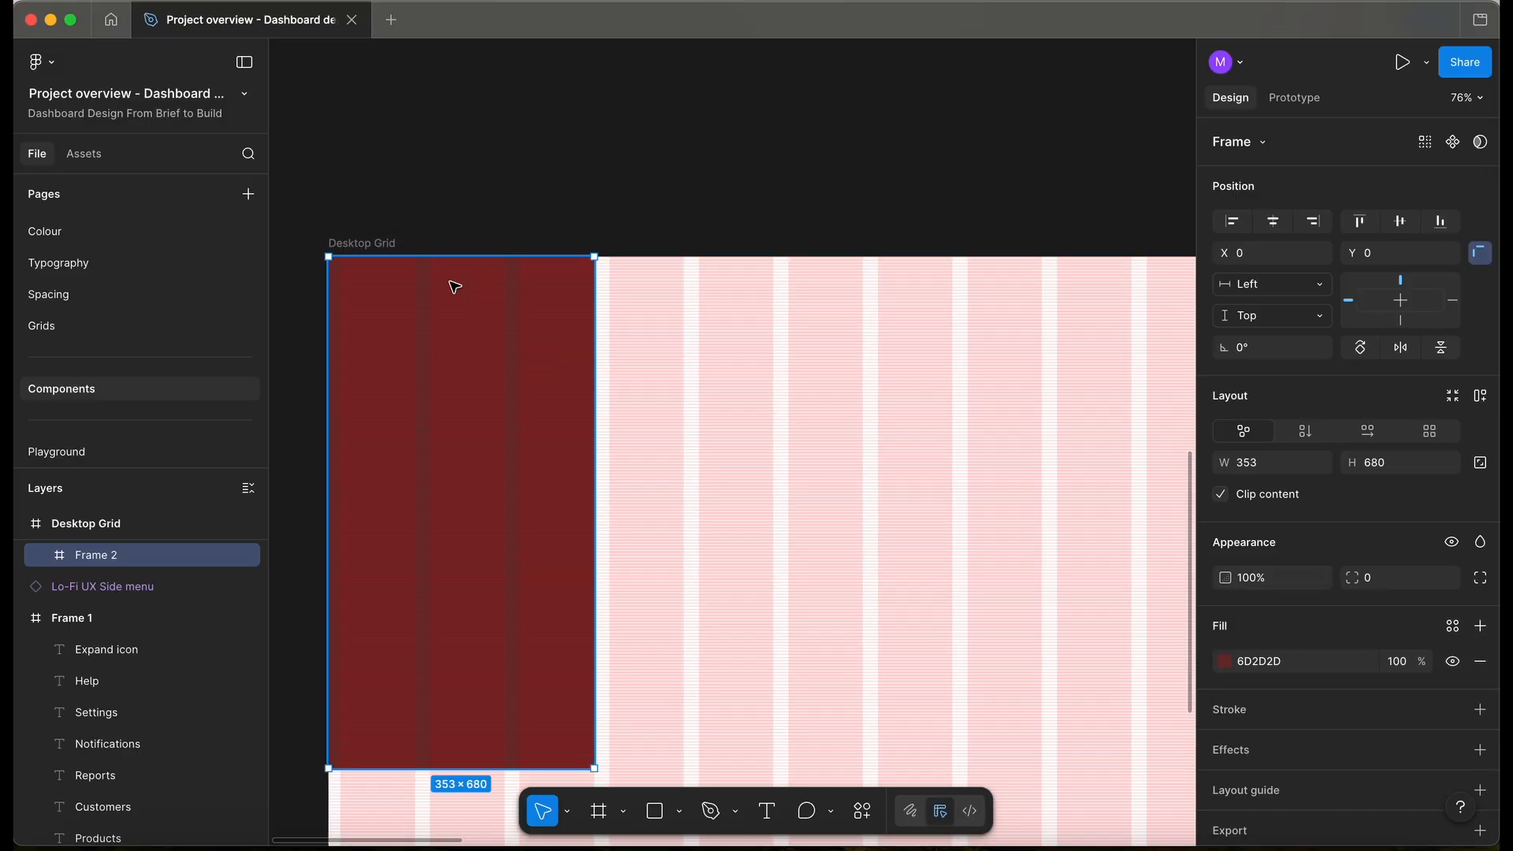
scroll(443, 280, up, 5)
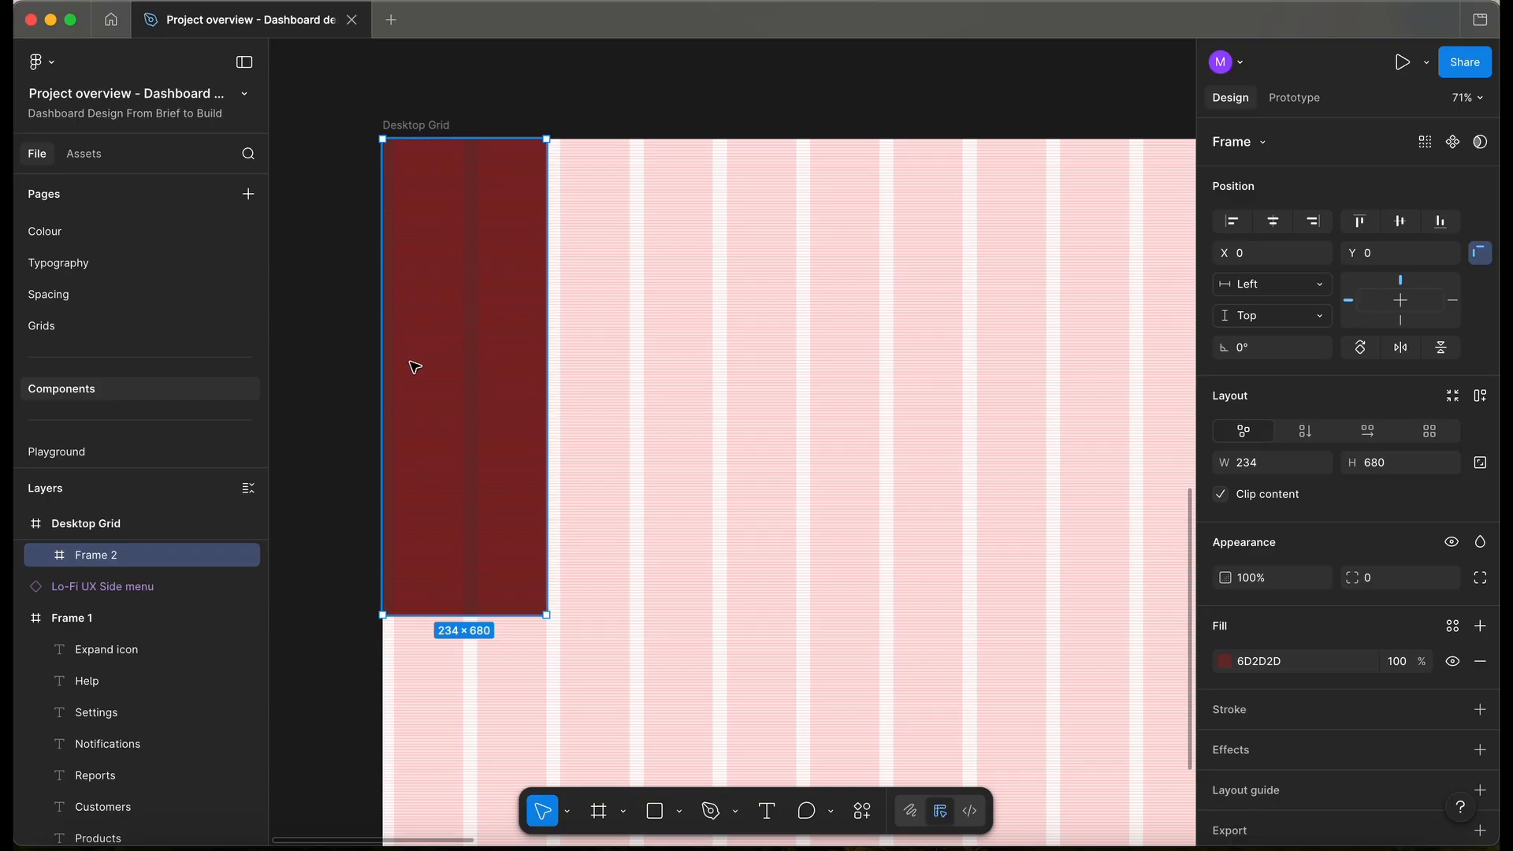
- Paste Frame 2 into the Navigation frame and move it below the navigation item states
scroll(432, 372, down, 5)
scroll(441, 367, right, 10)
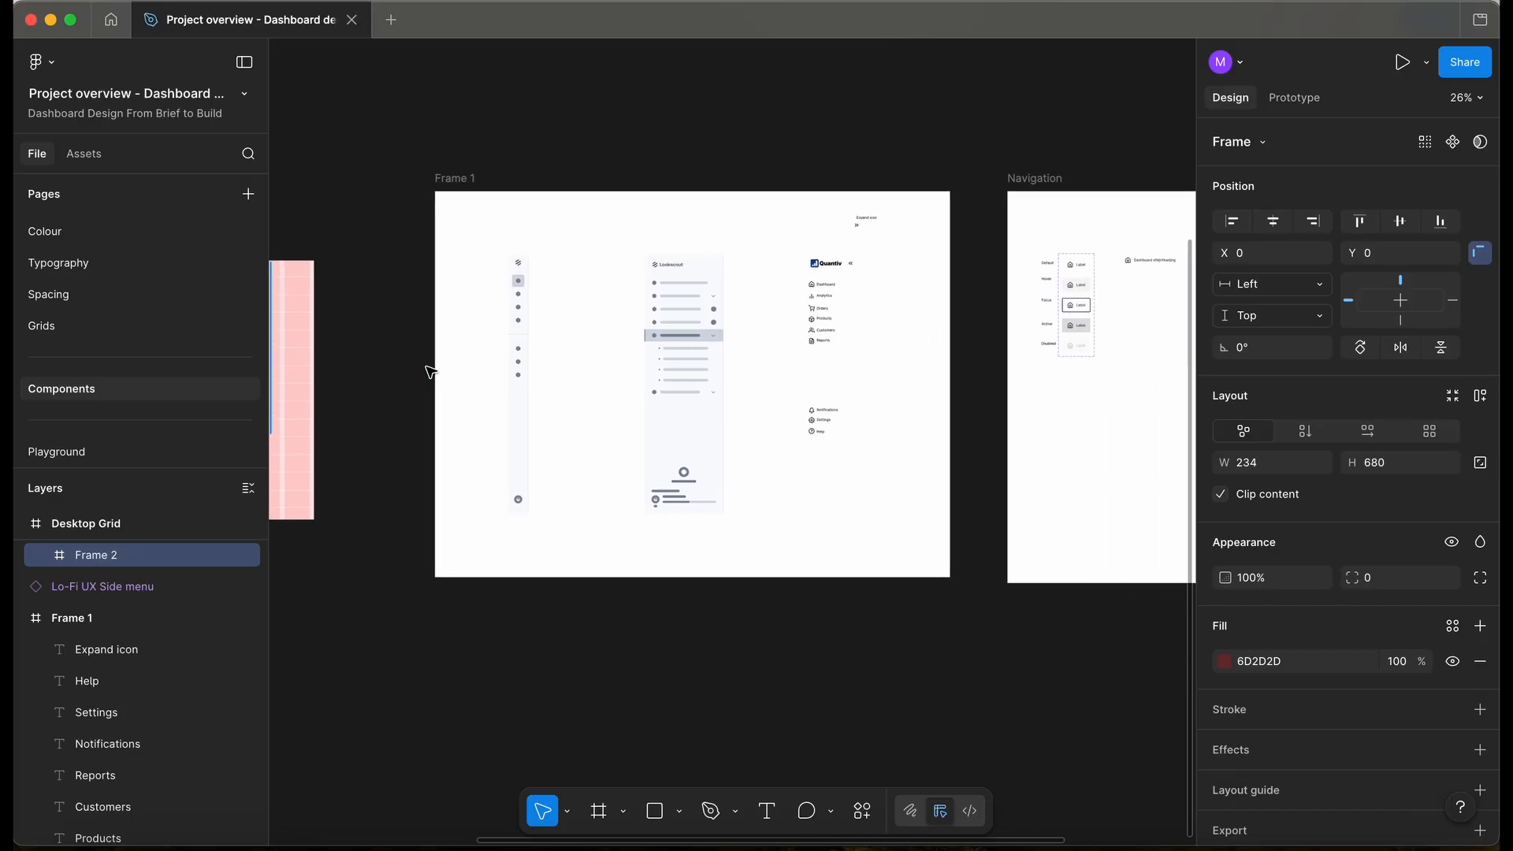
click(486, 353)
scroll(506, 358, up, 3)
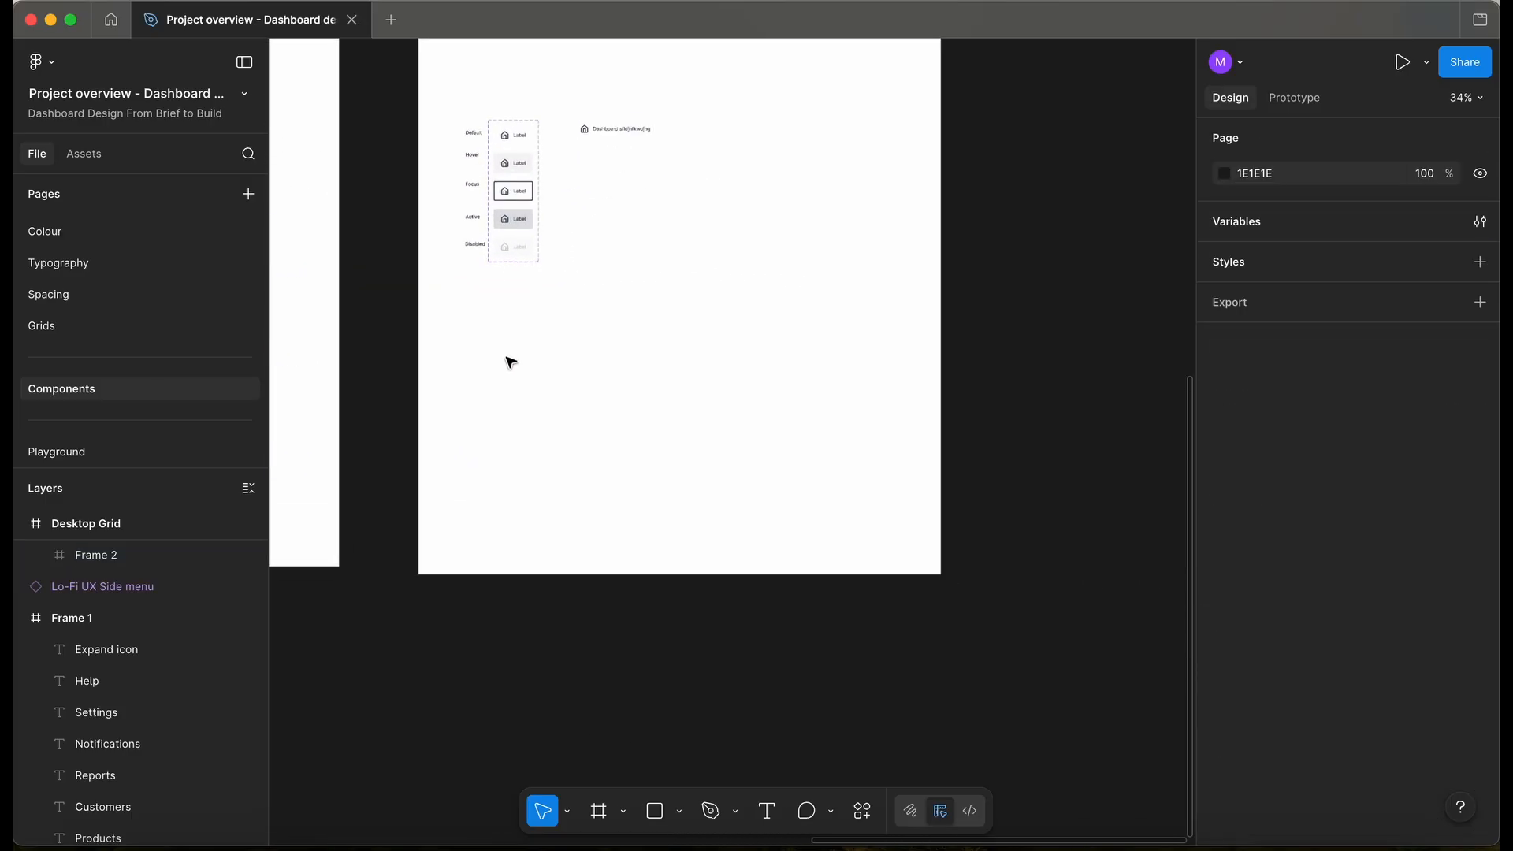
key(ctrl+v)
drag(756, 413, 530, 411)
scroll(530, 410, up, 2)
scroll(529, 410, up, 1)
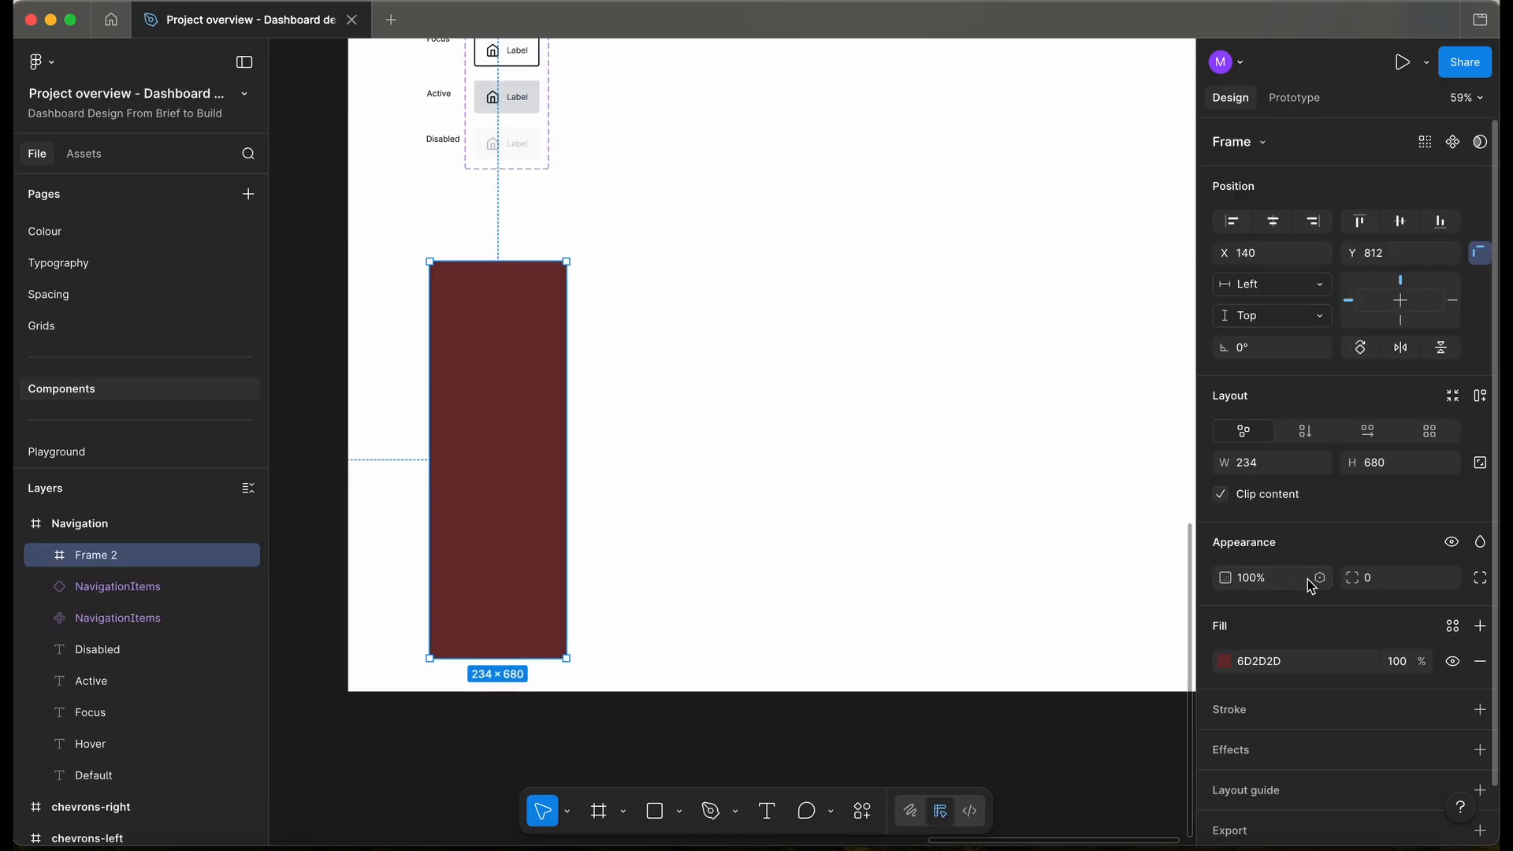
- Fill Frame 2 with the Neutral/N20 light grey library style
click(1220, 664)
click(1449, 638)
scroll(1024, 669, down, 5)
click(1050, 658)
scroll(872, 542, up, 2)
click(872, 542)
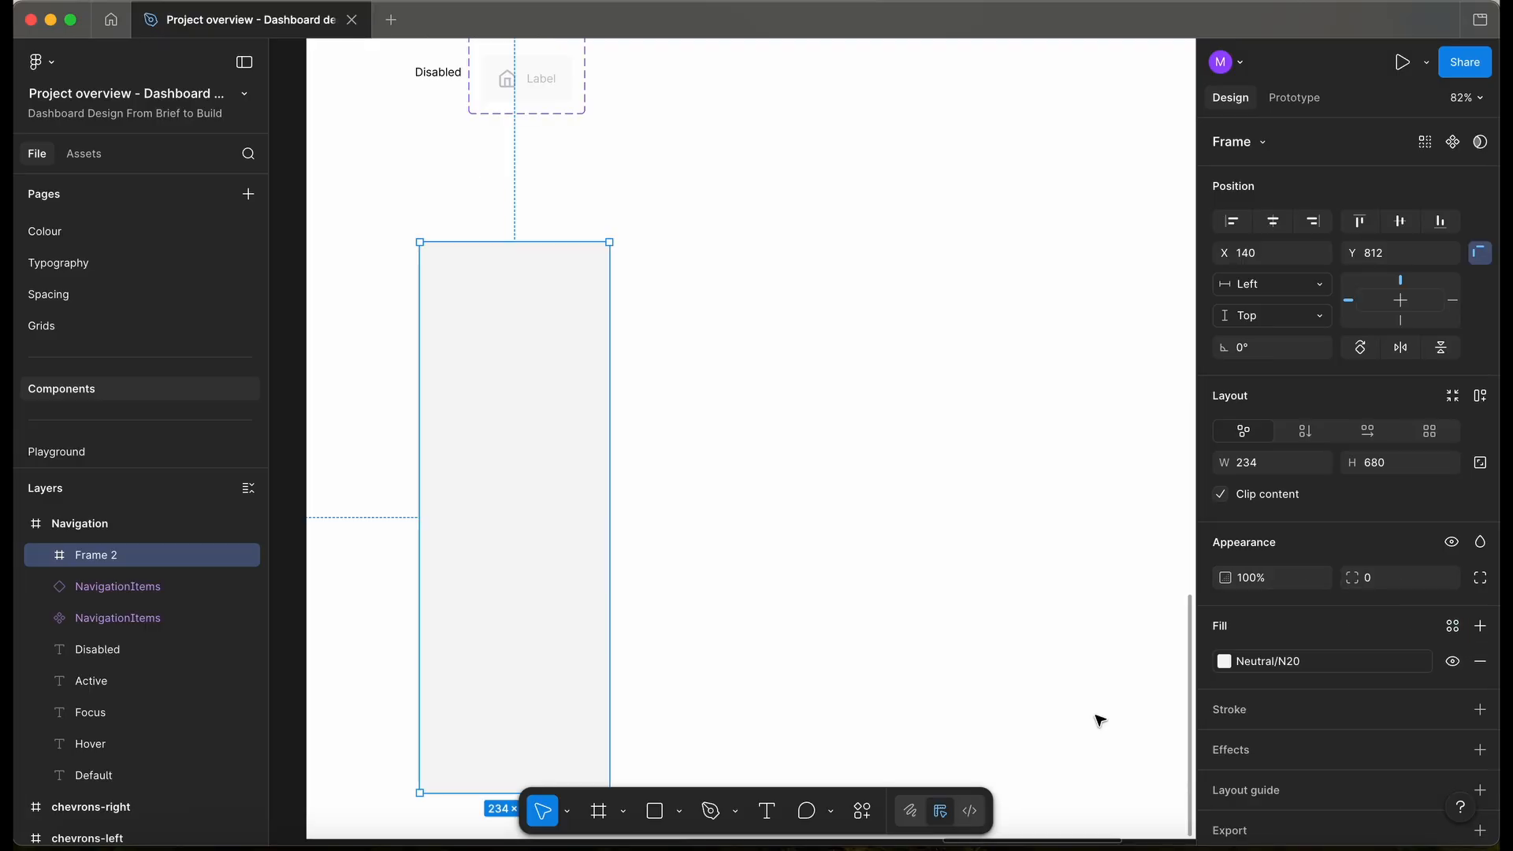
scroll(872, 542, down, 3)
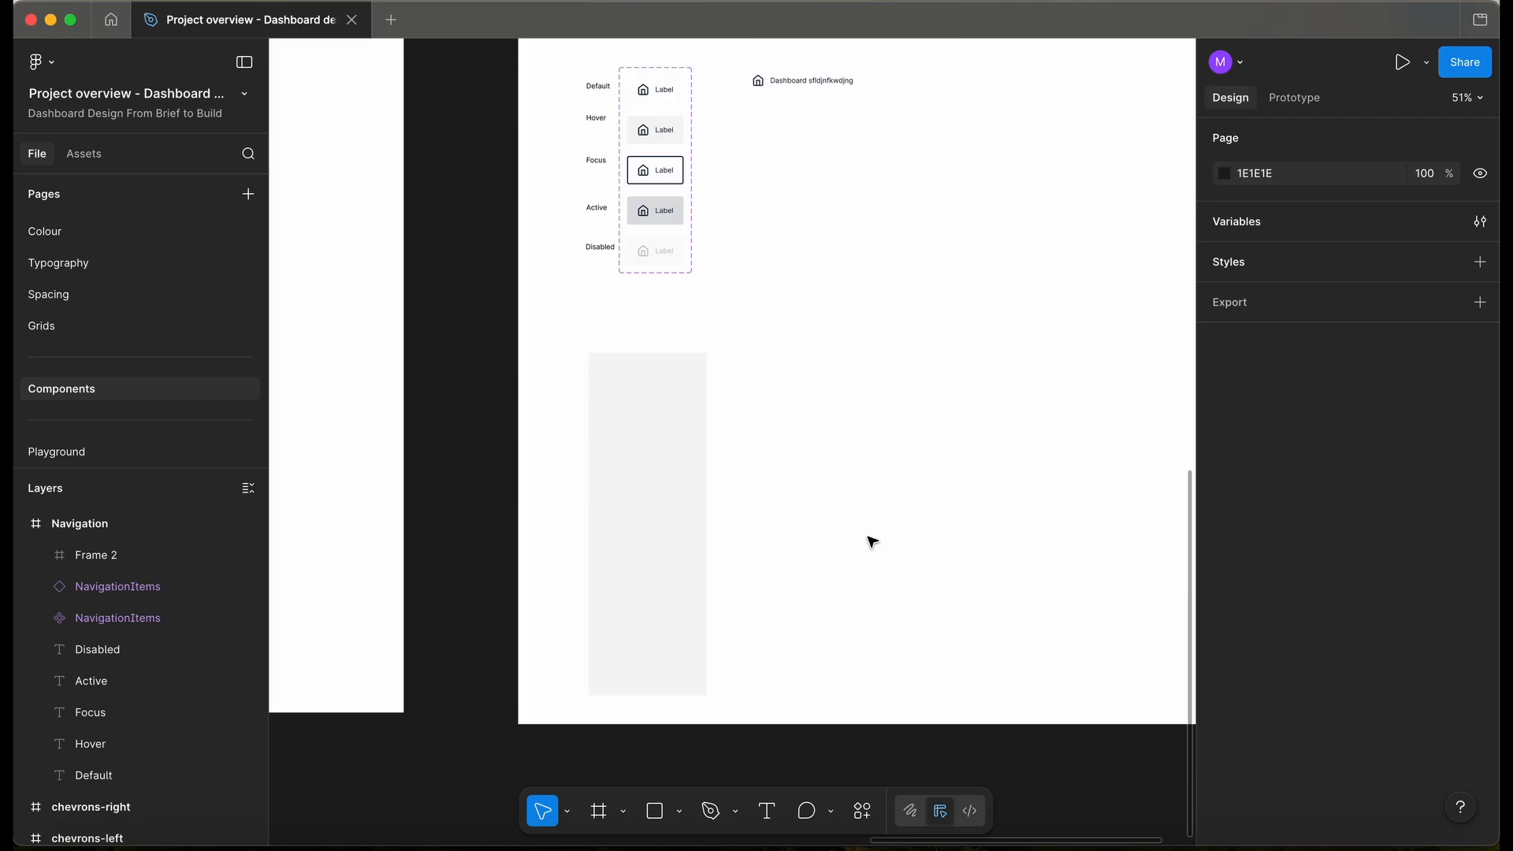
scroll(713, 402, down, 3)
- Delete the stray Dashboard item and paste the Default navigation item into Frame 2
click(768, 227)
key(BackSpace)
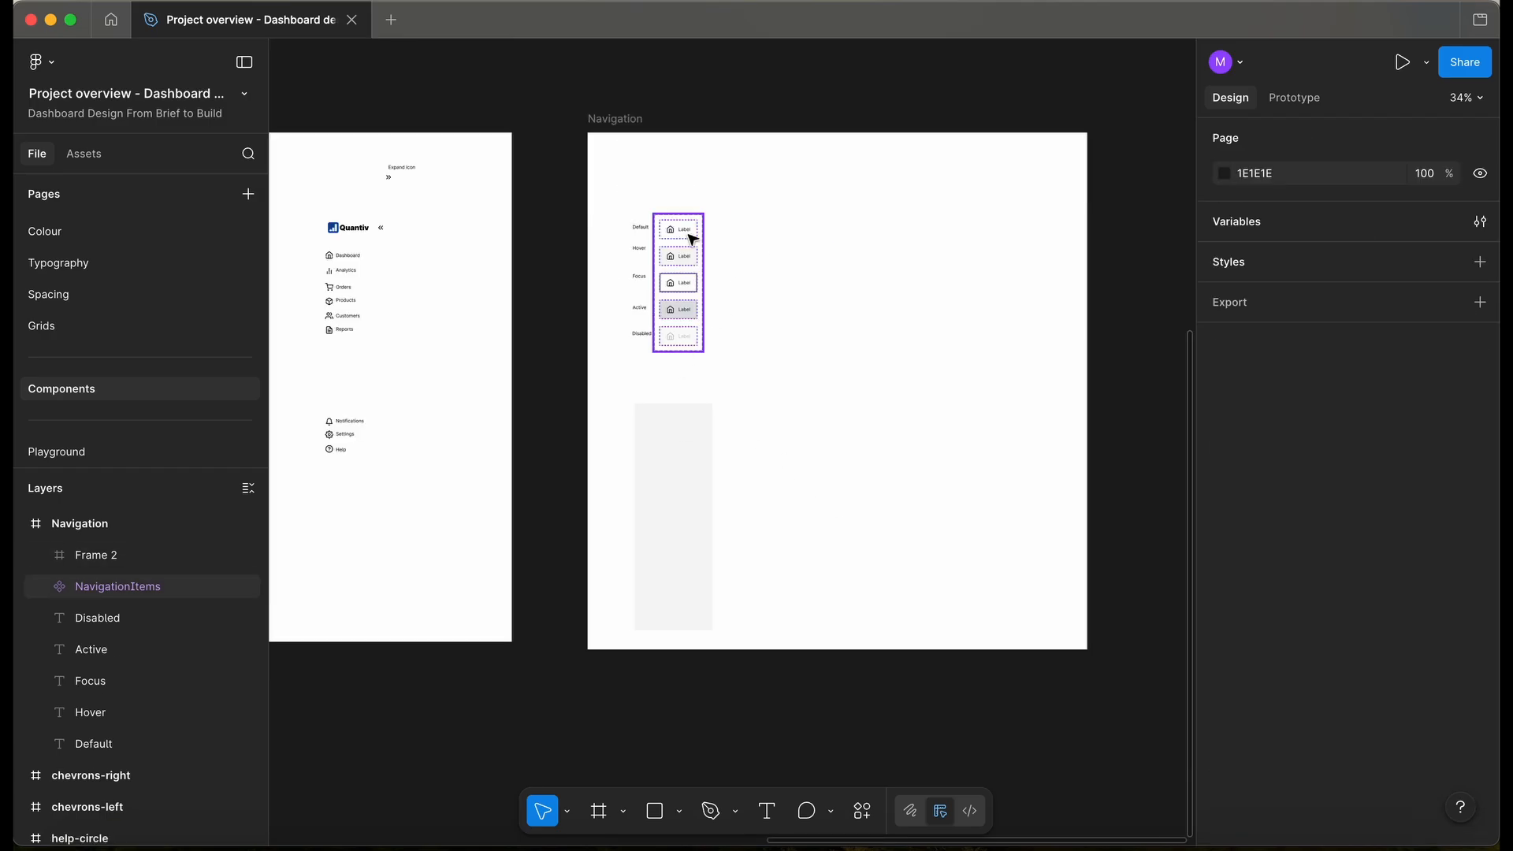
scroll(686, 237, up, 3)
click(693, 239)
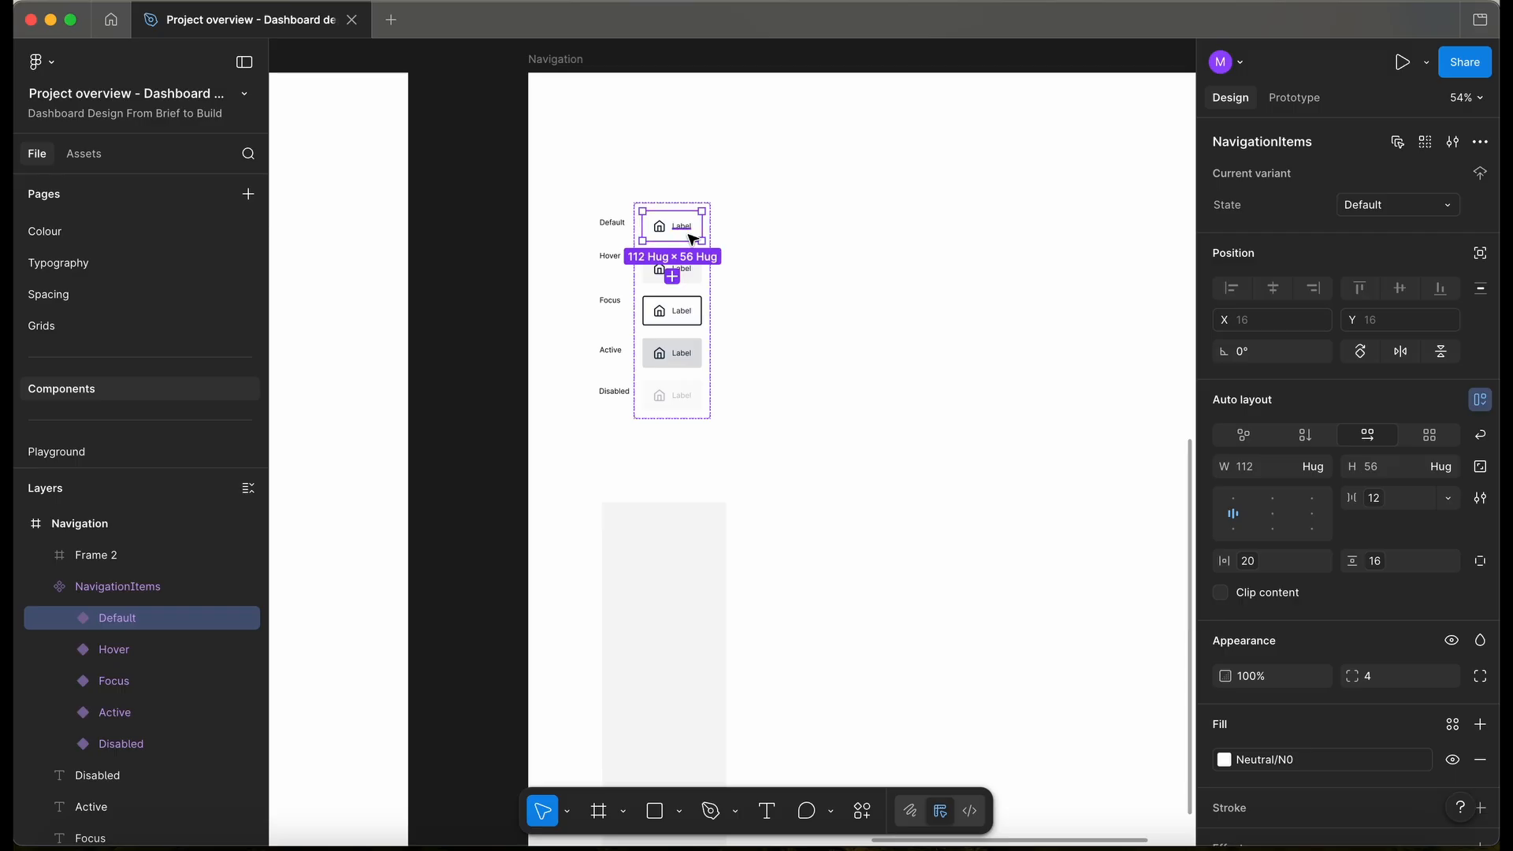
scroll(693, 240, down, 5)
click(727, 350)
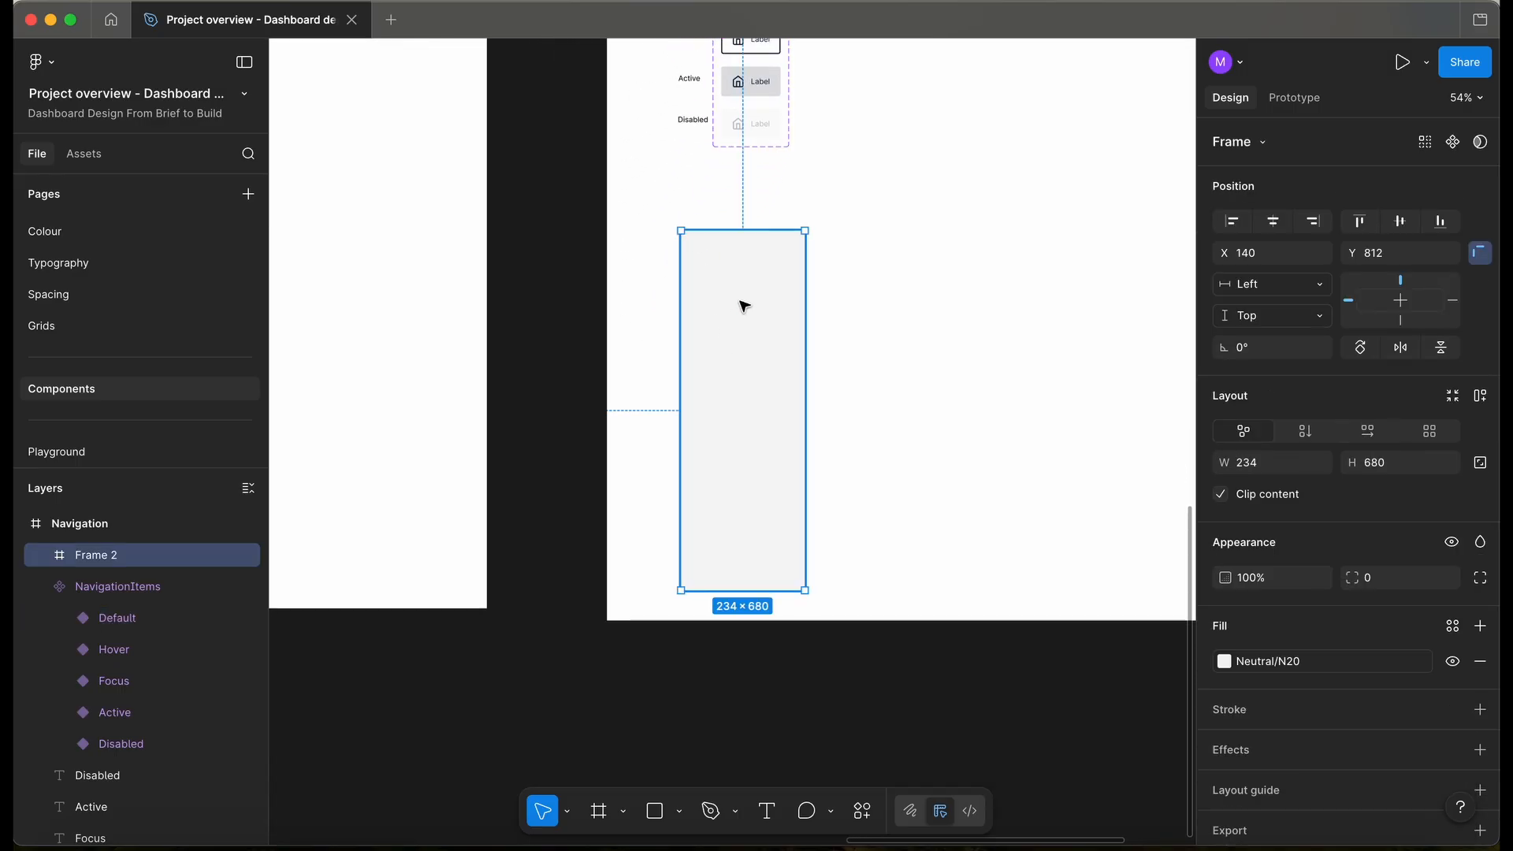
key(ctrl+v)
- Make Frame 2 a taller auto-layout column with a 234 minimum width
click(755, 323)
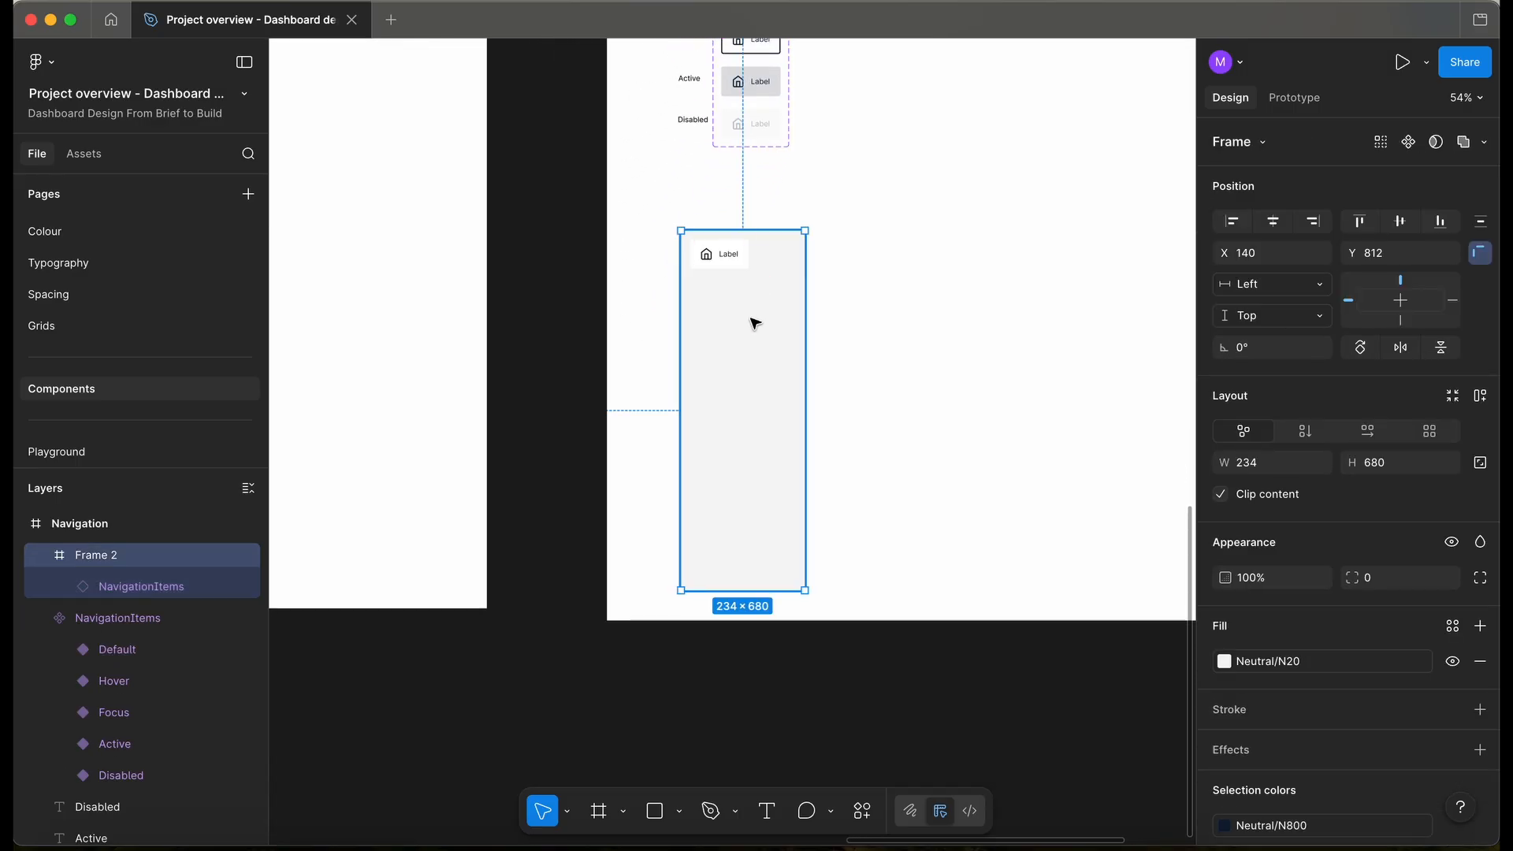
key(shift+a)
drag(750, 283, 747, 551)
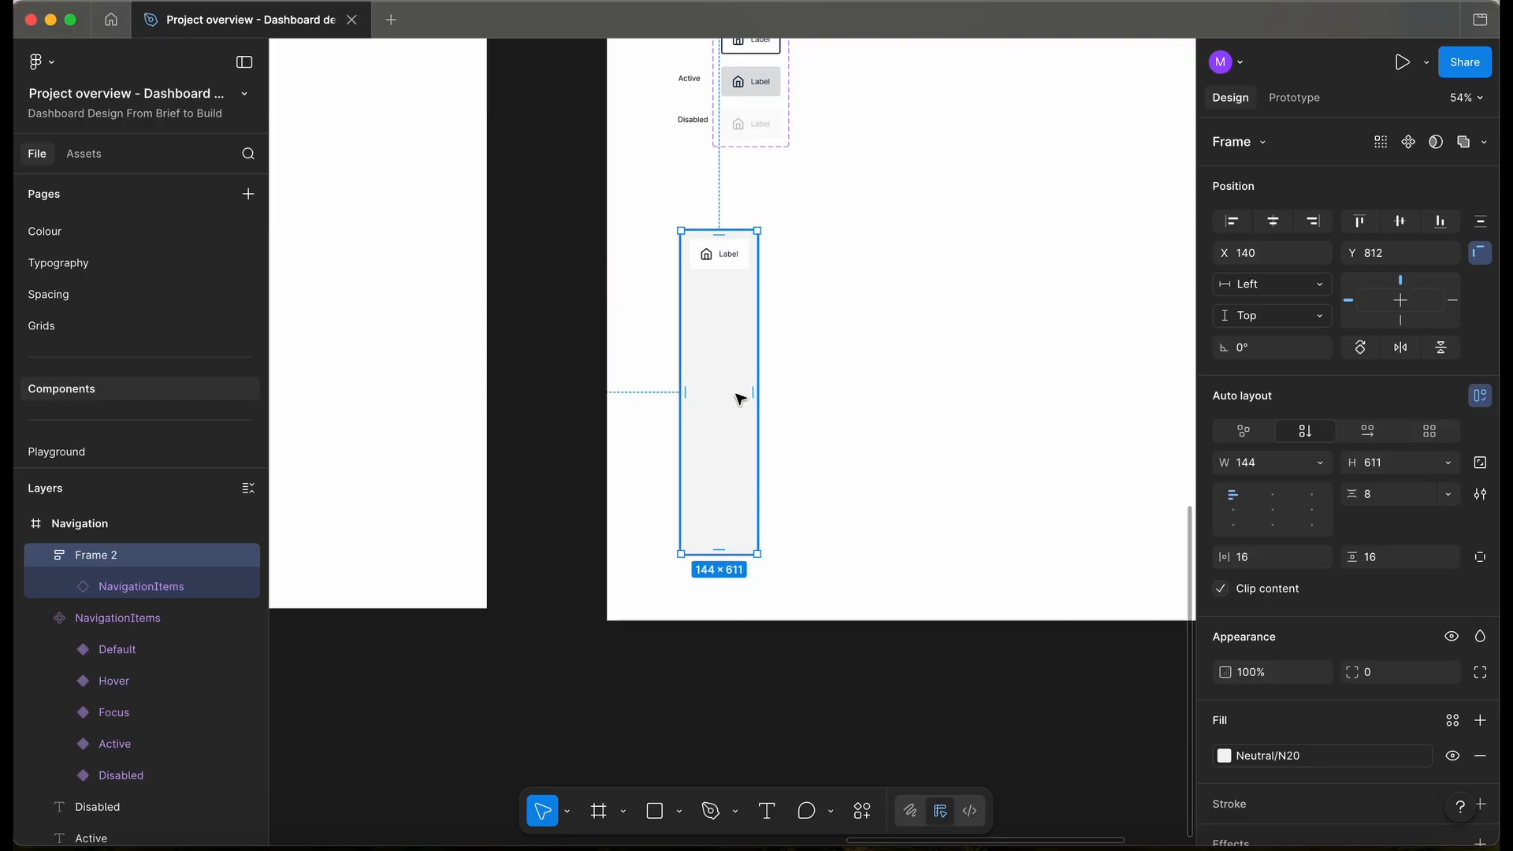
click(1320, 462)
click(1283, 528)
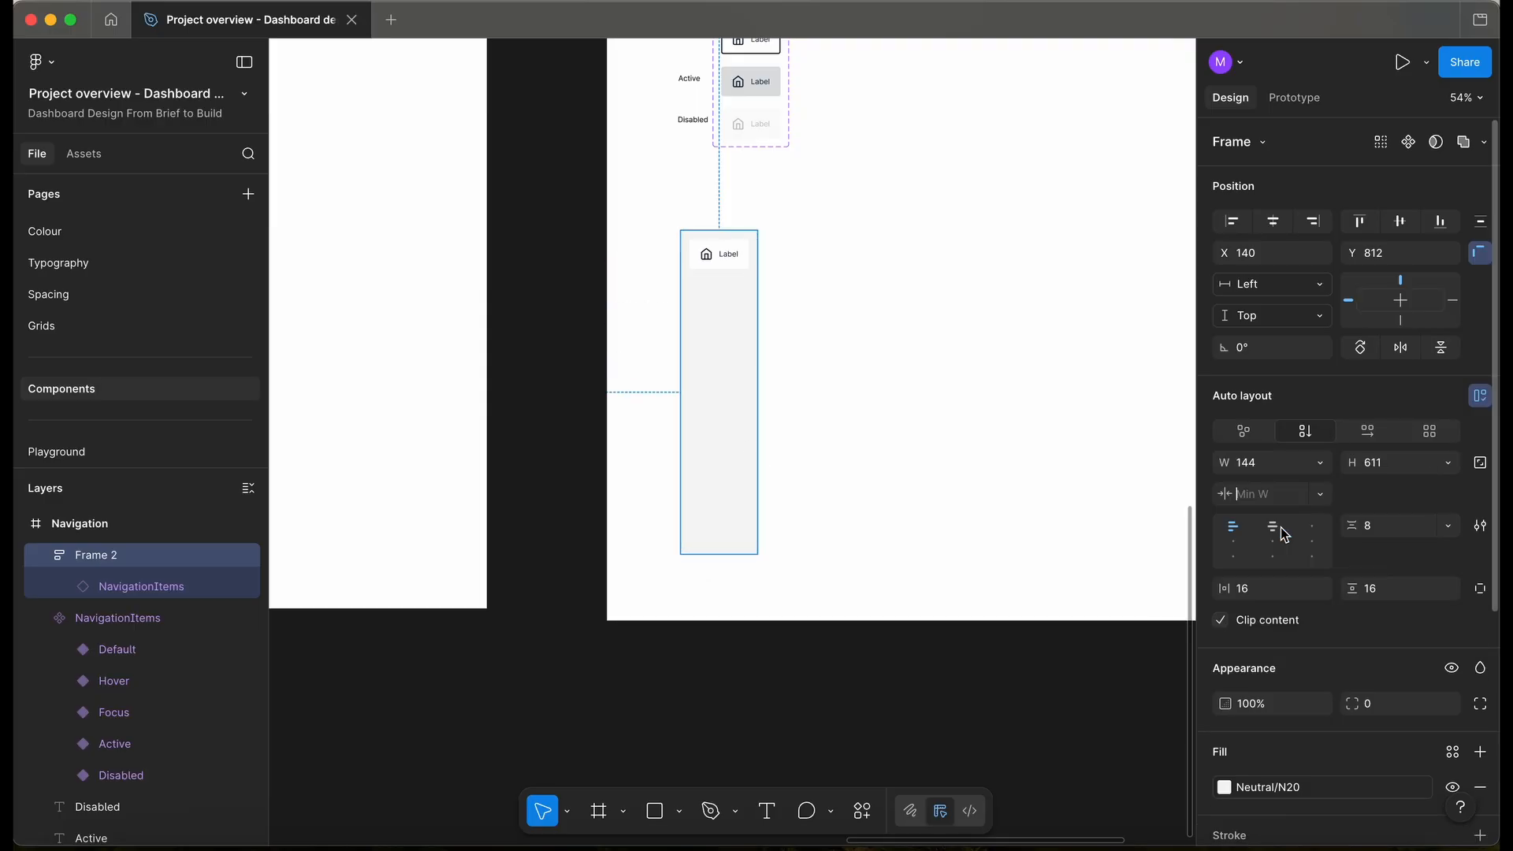
text(234)
key(Return)
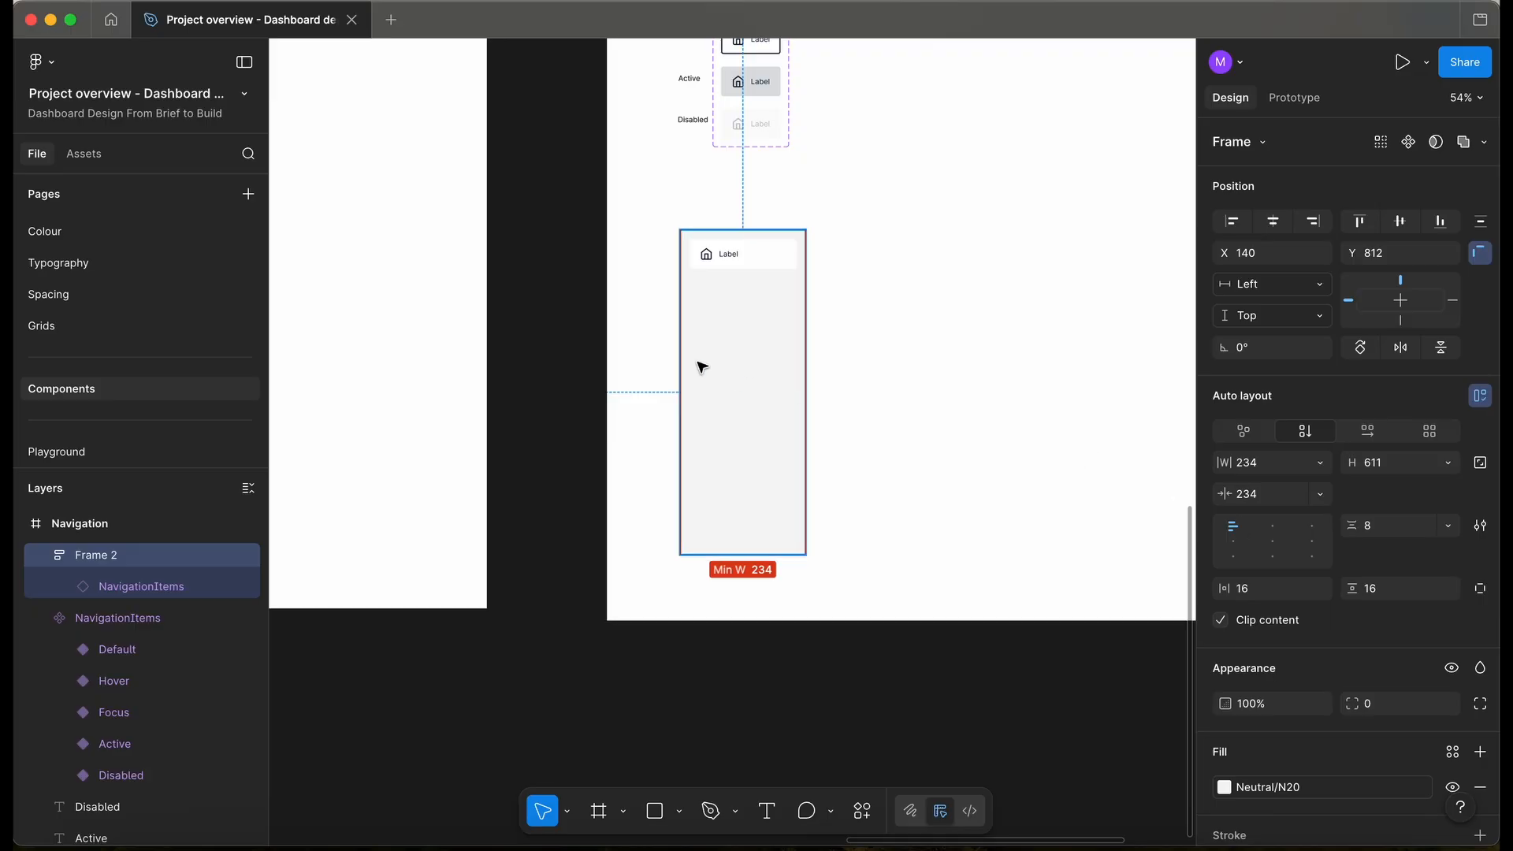
- Change Frame 2's fill to white Neutral/N0
scroll(699, 368, up, 5)
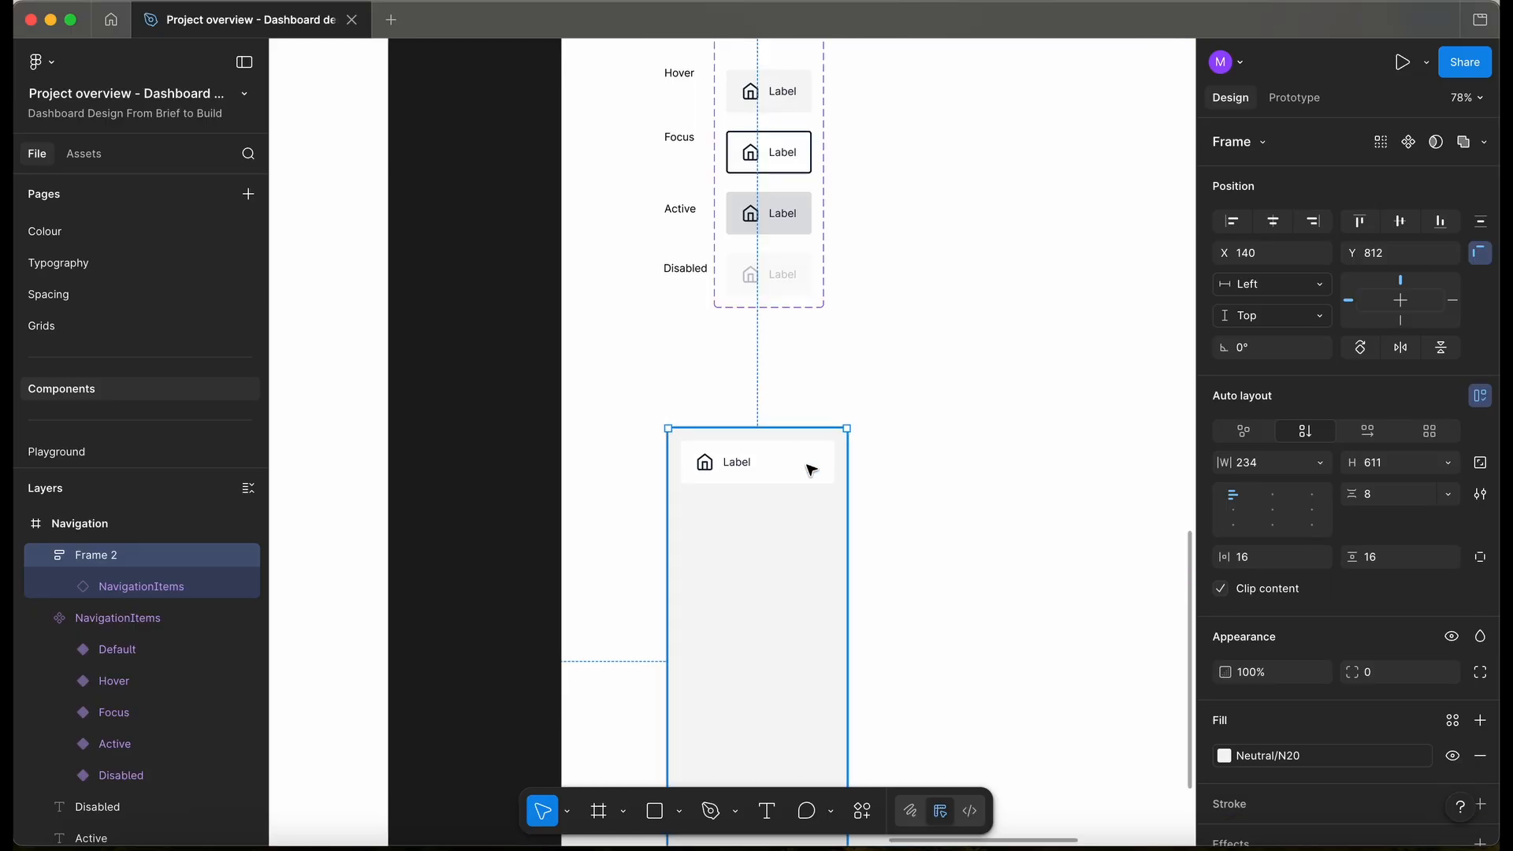
click(811, 470)
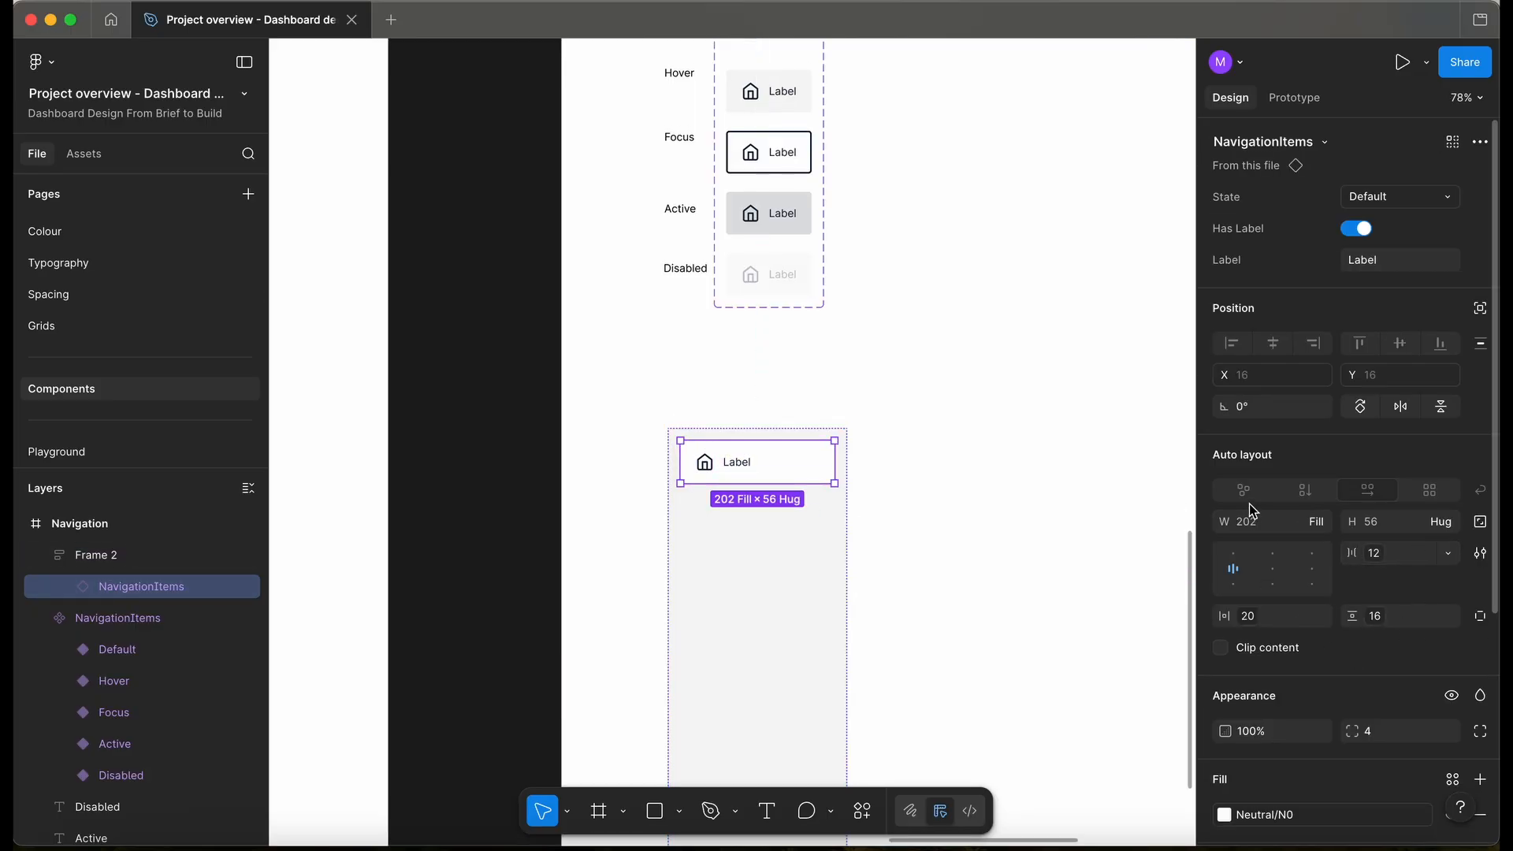
click(777, 649)
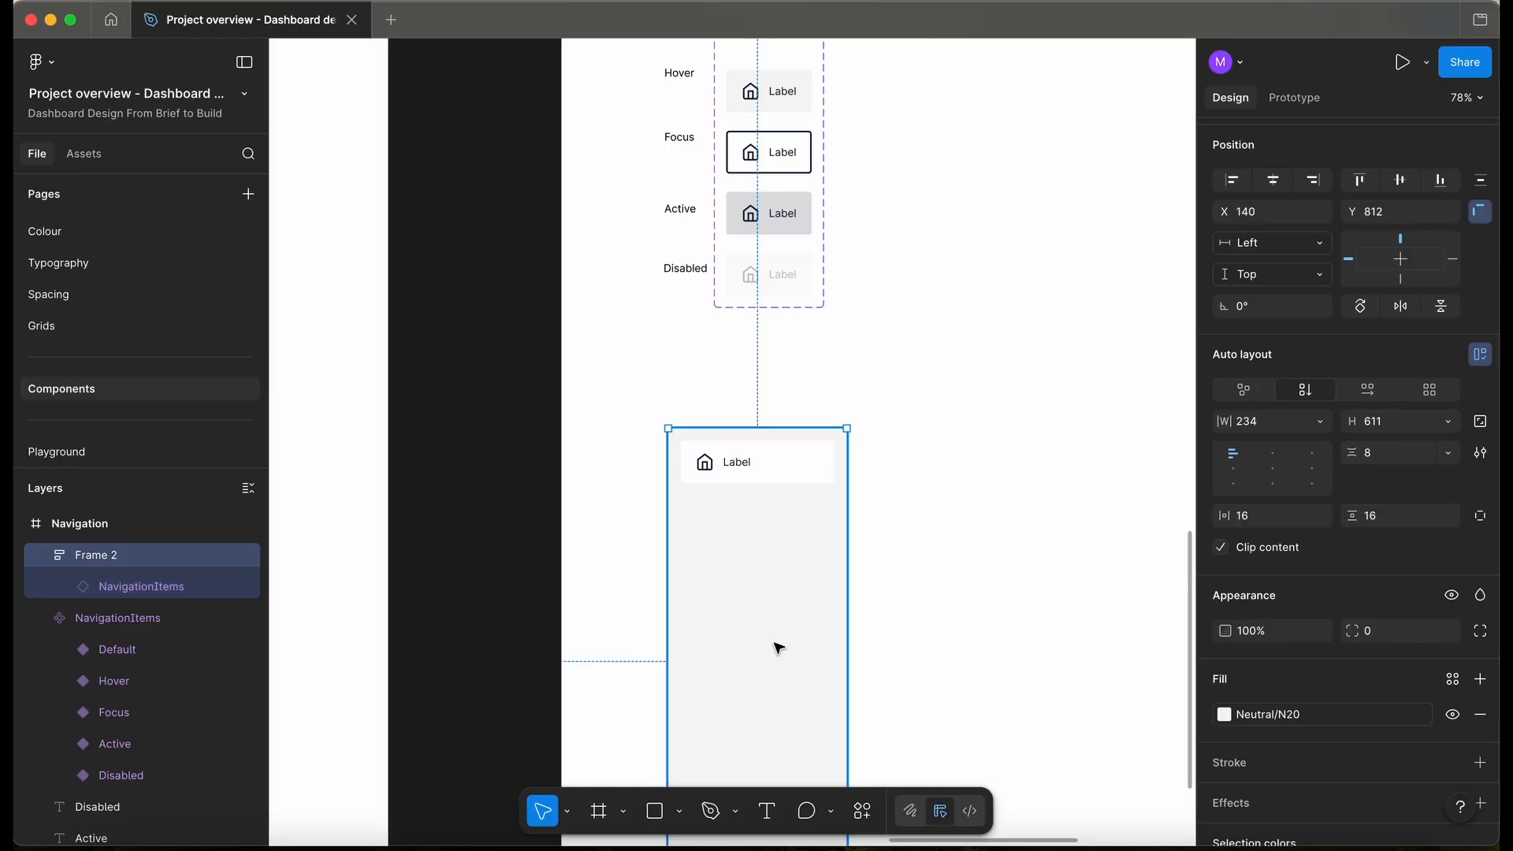
click(1266, 714)
click(1042, 623)
scroll(743, 493, down, 5)
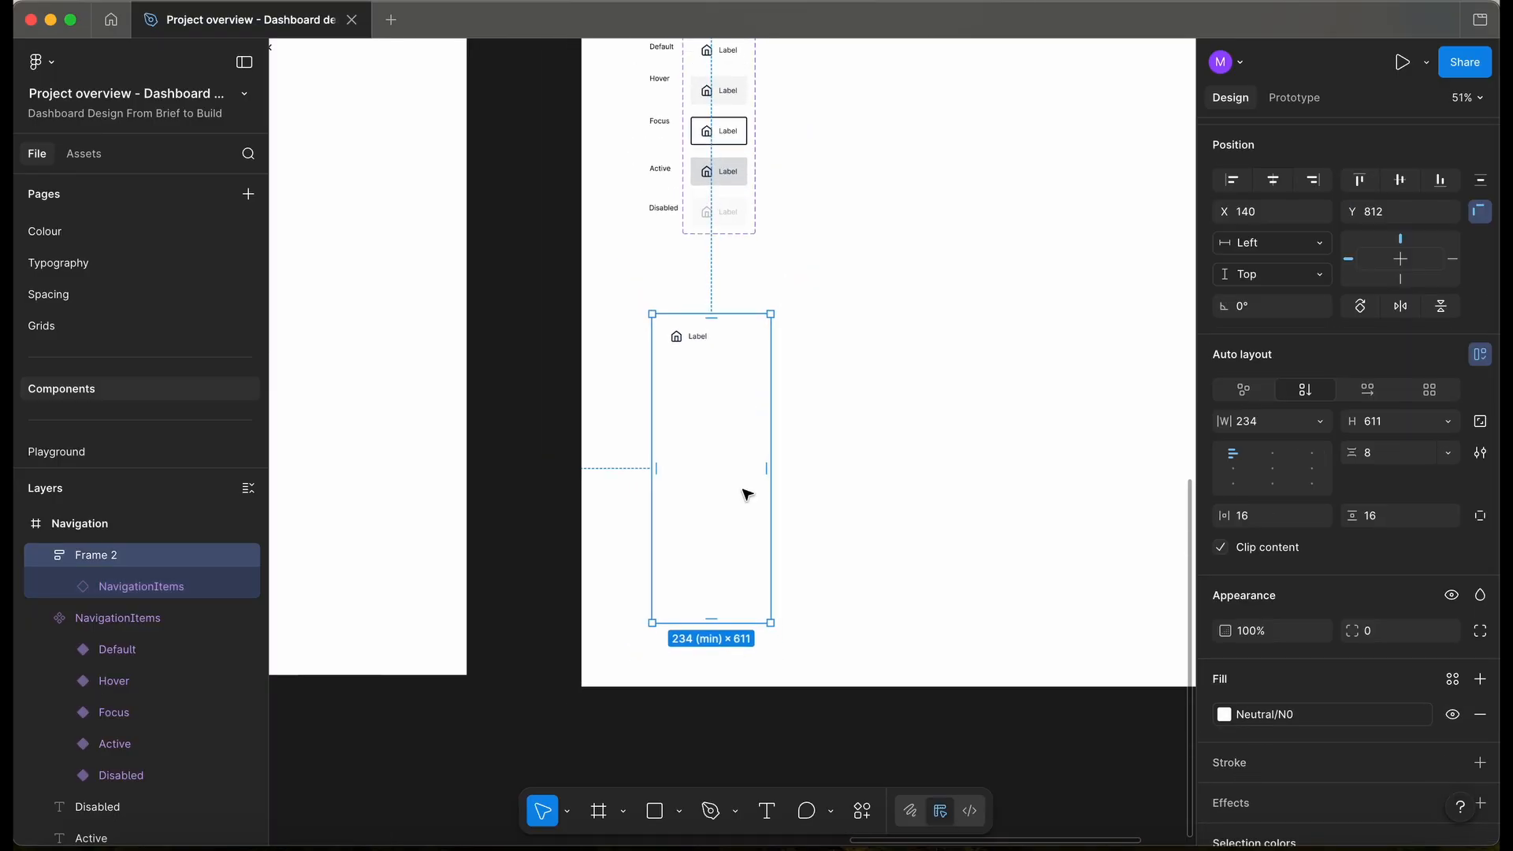
scroll(744, 494, up, 5)
- Add a border to Frame 2 on the right edge only
scroll(745, 493, left, 4)
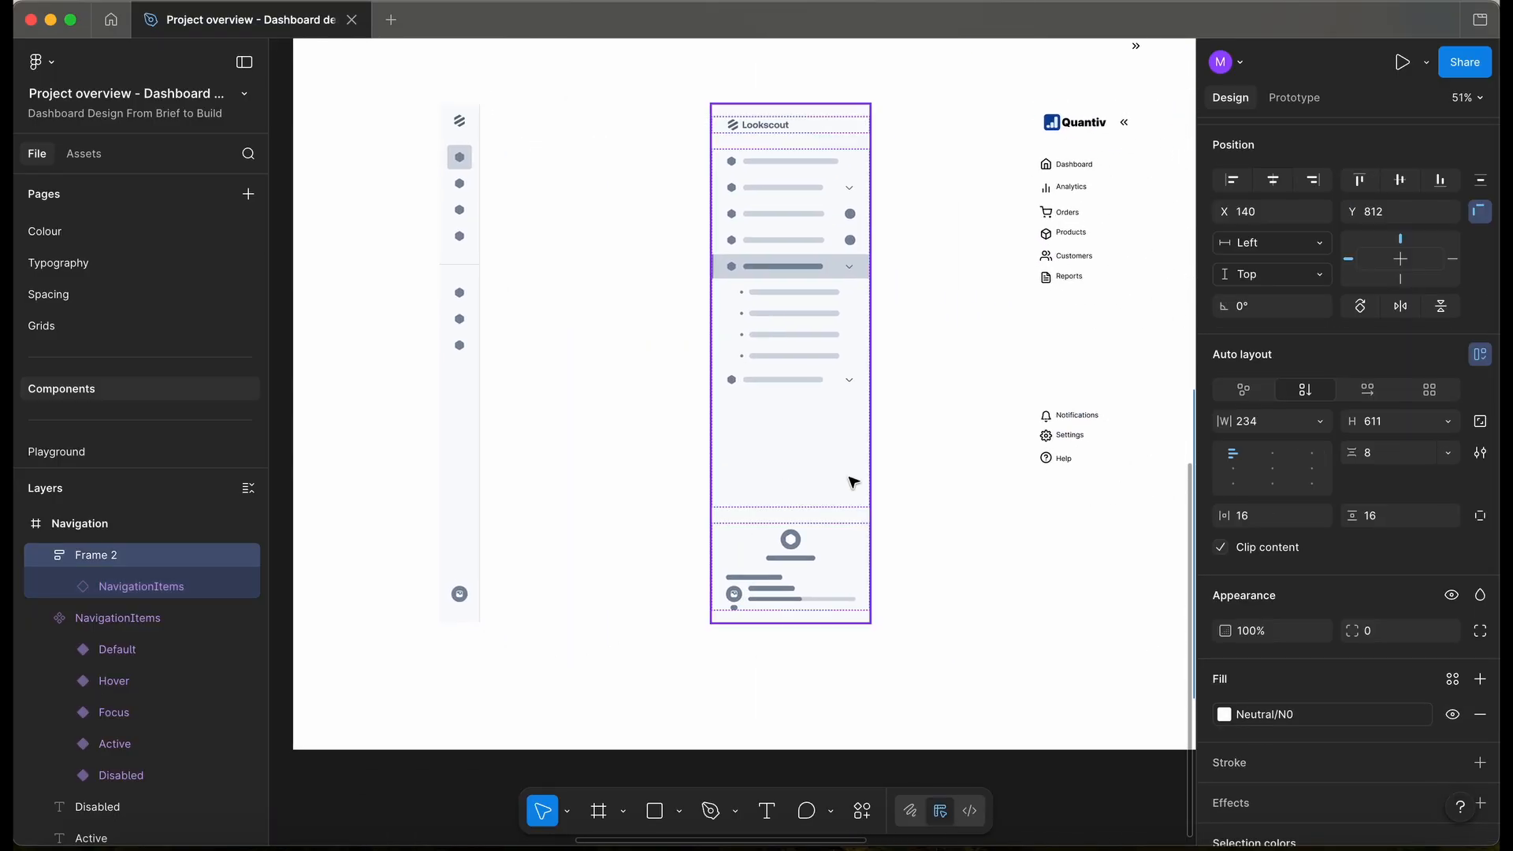
scroll(970, 520, up, 5)
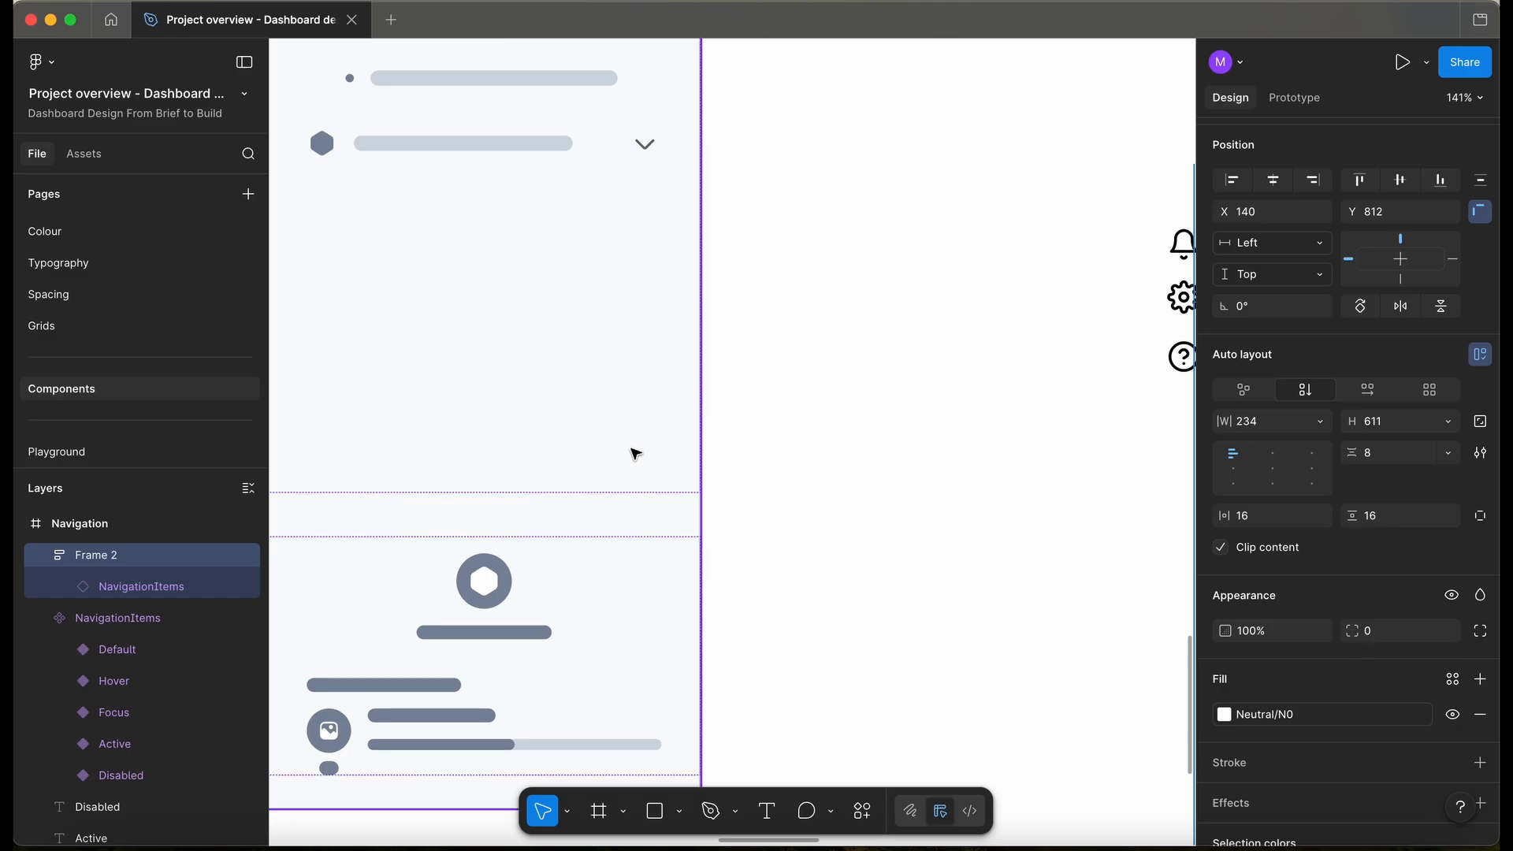
scroll(632, 449, down, 4)
scroll(662, 365, up, 5)
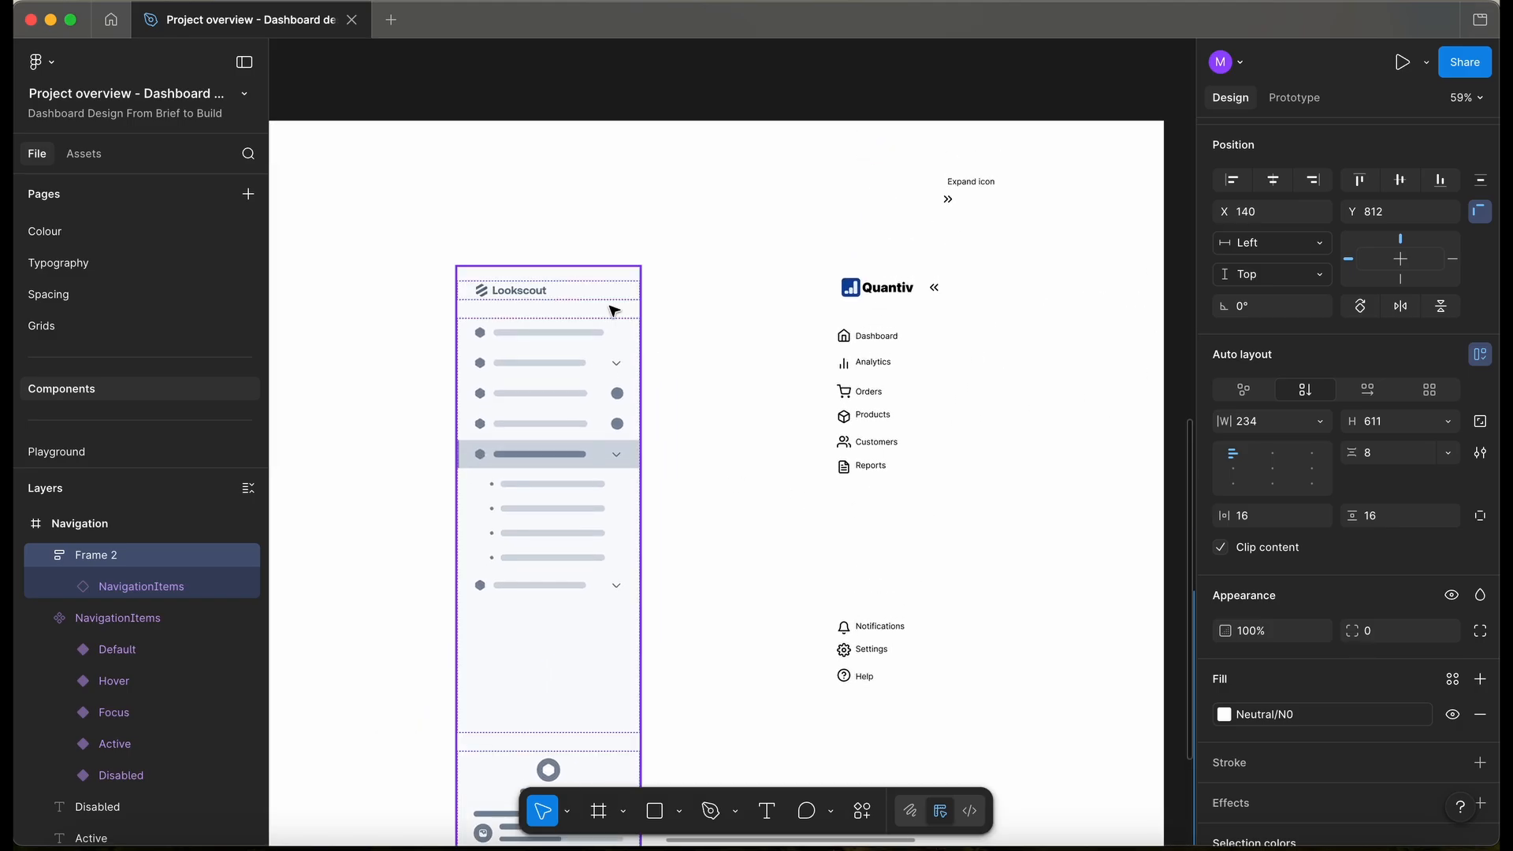
scroll(615, 309, up, 5)
scroll(615, 309, down, 10)
scroll(612, 310, right, 8)
scroll(611, 310, down, 5)
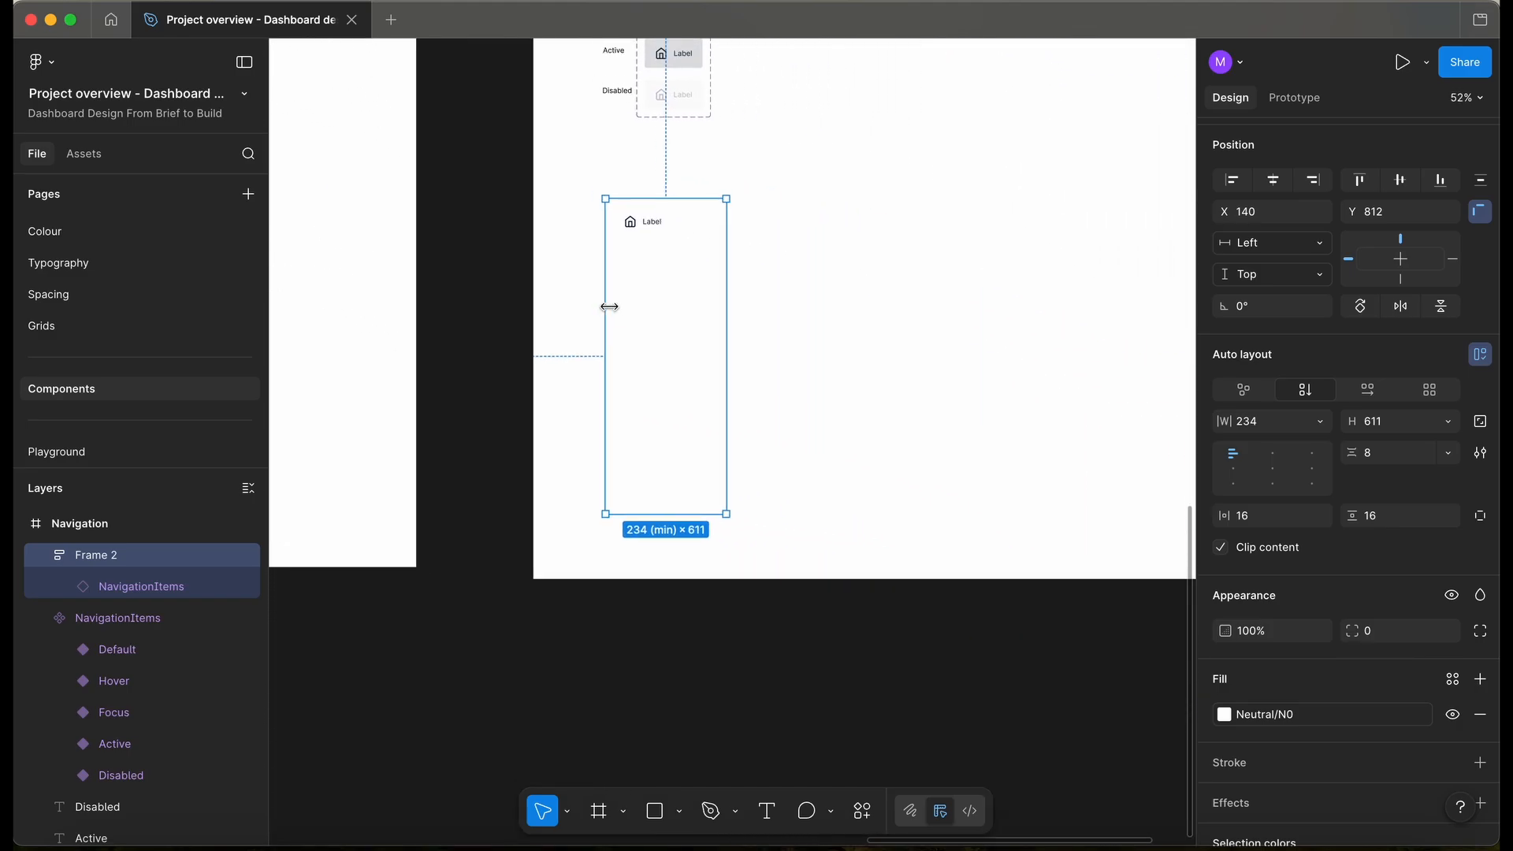
scroll(688, 317, up, 4)
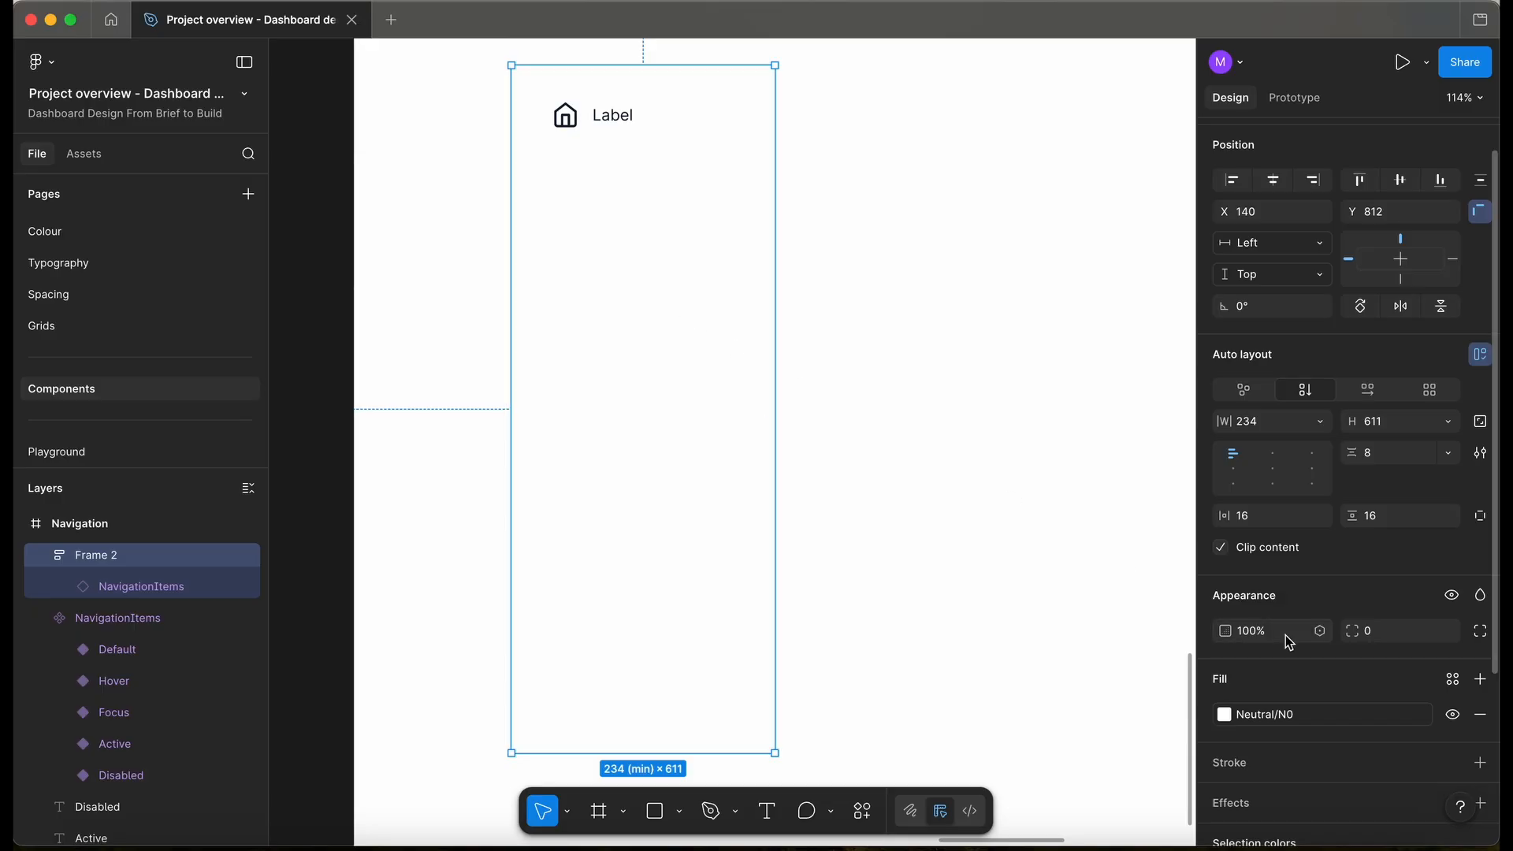
click(1481, 763)
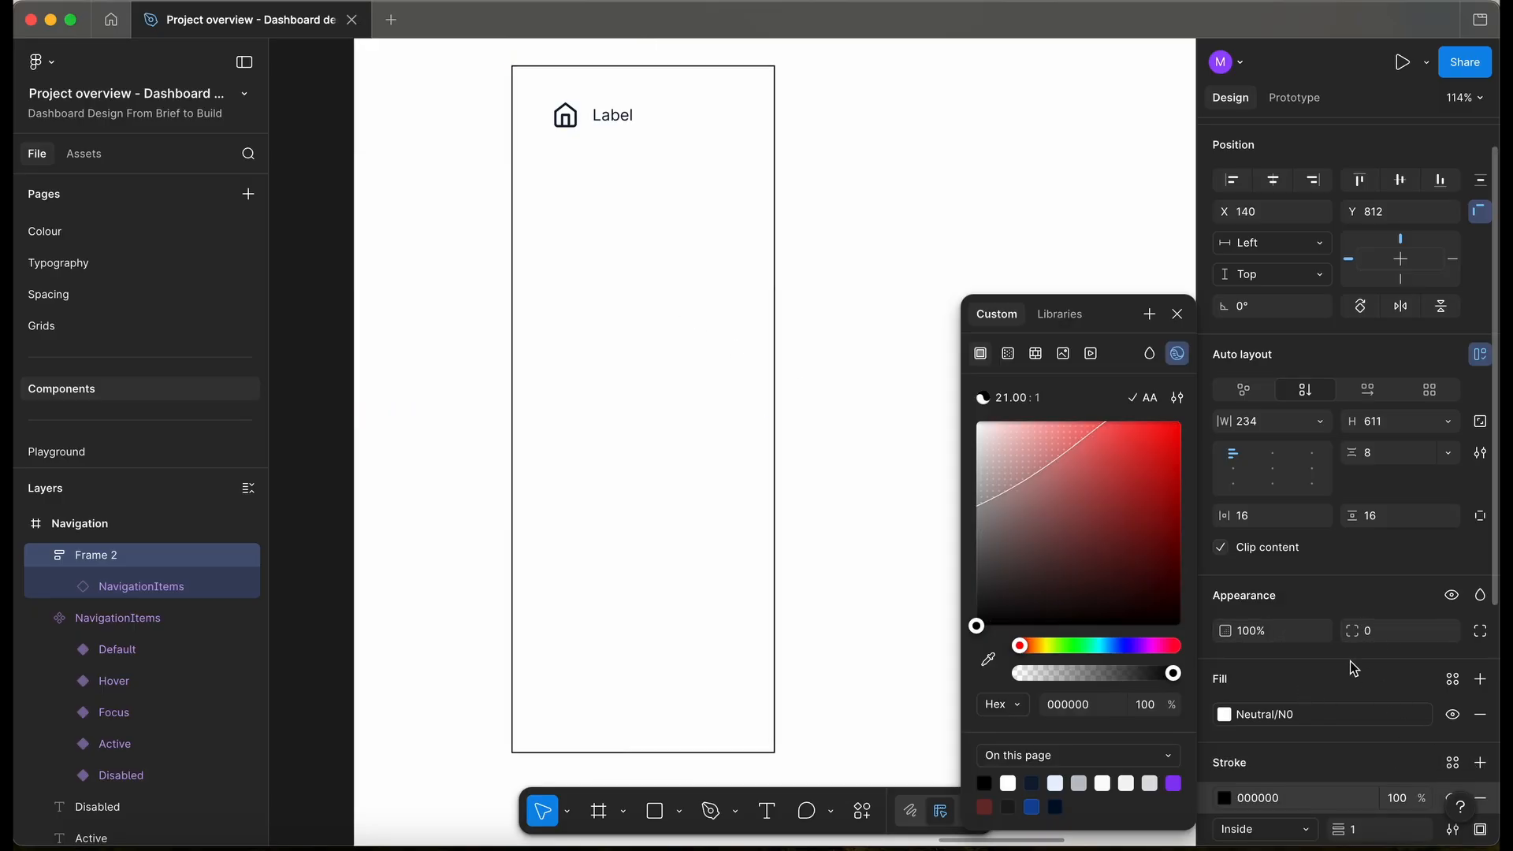
scroll(1350, 660, down, 1)
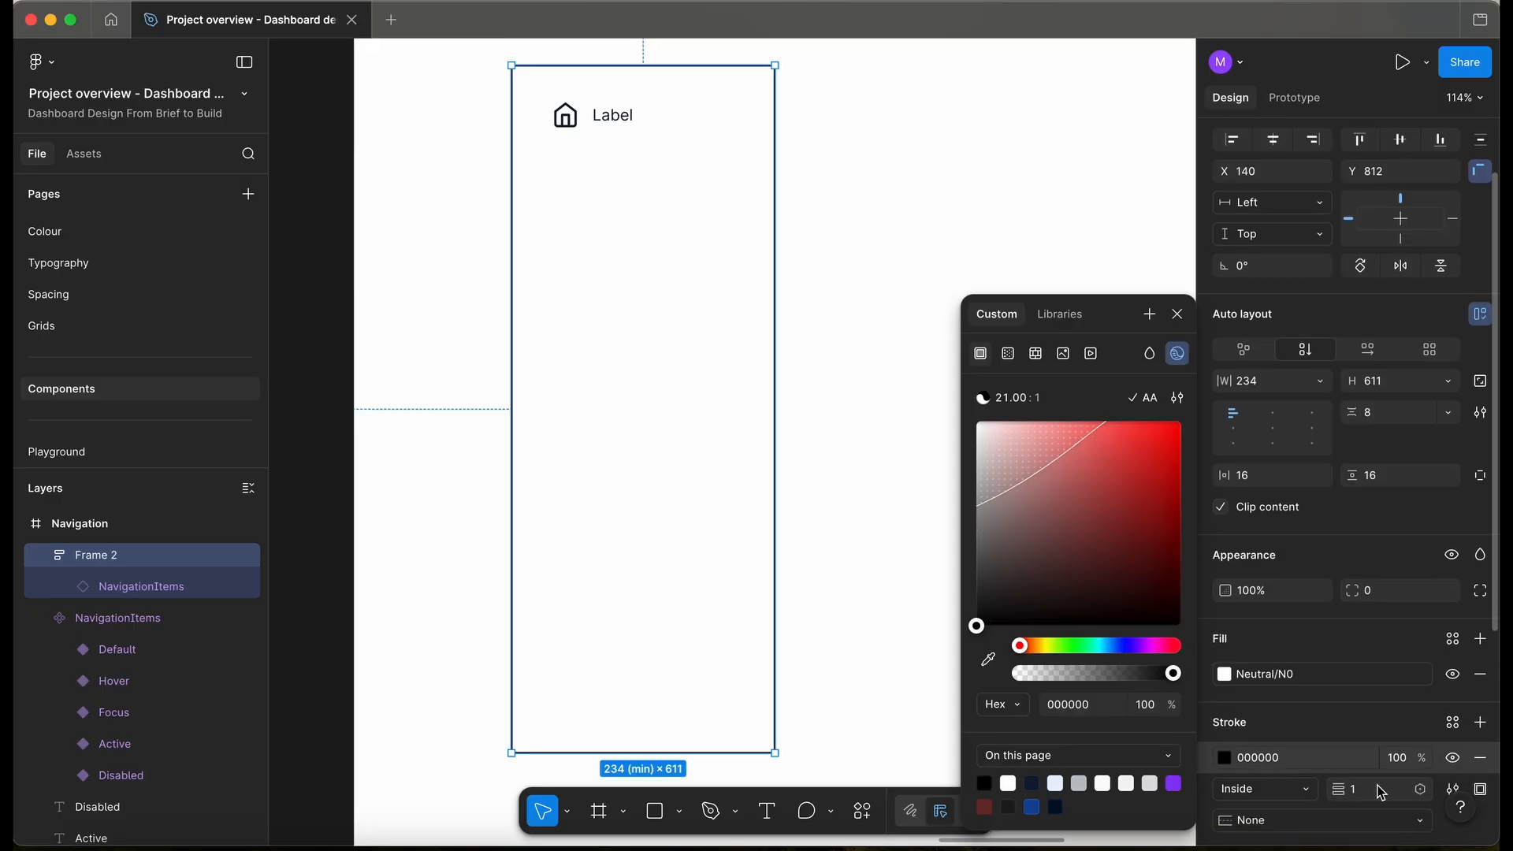
scroll(1419, 788, down, 3)
click(1481, 677)
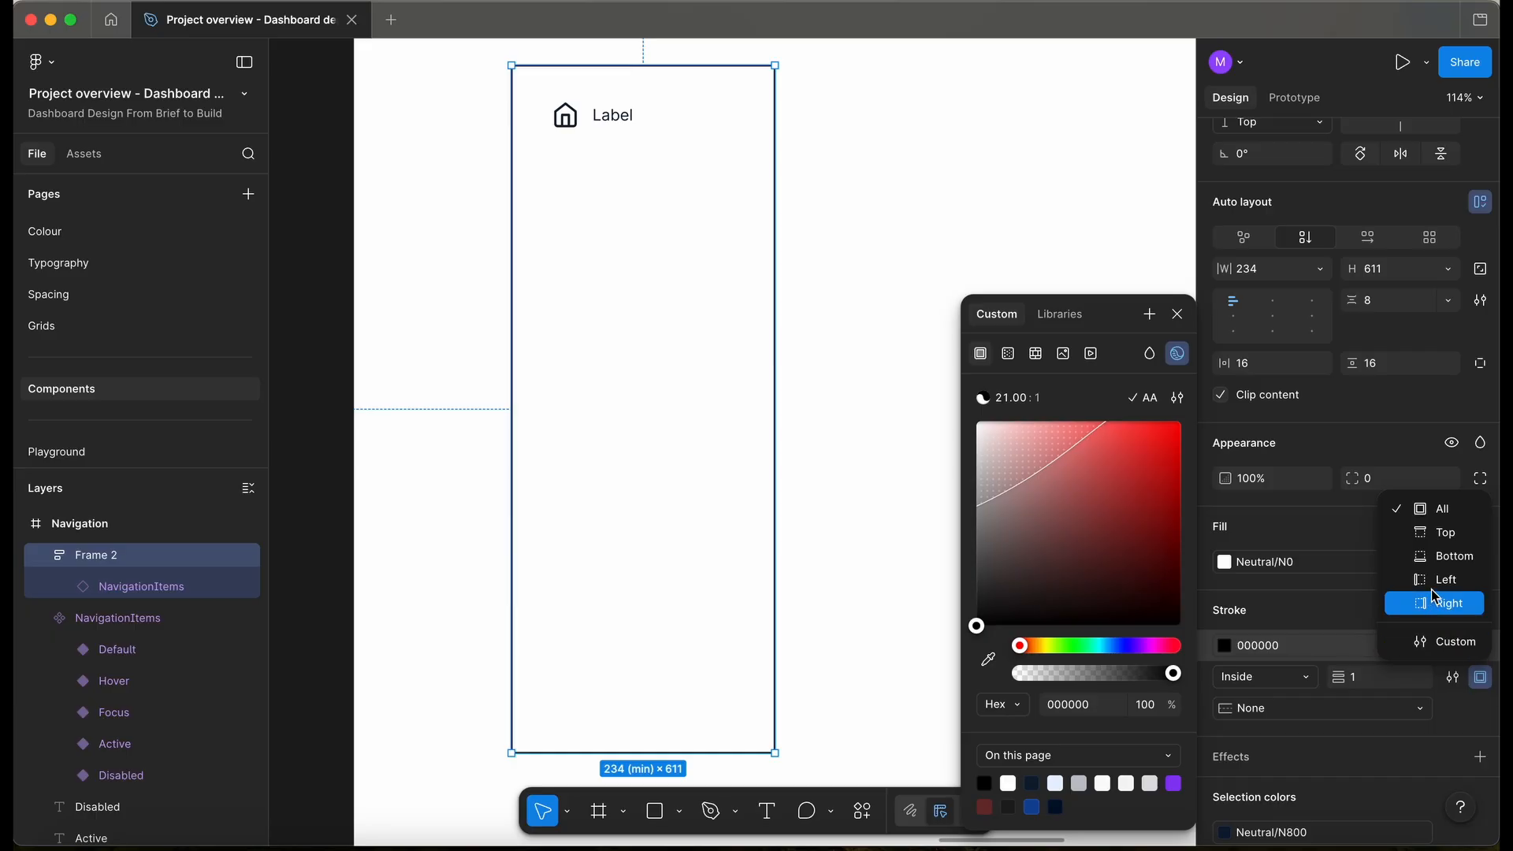
click(1458, 604)
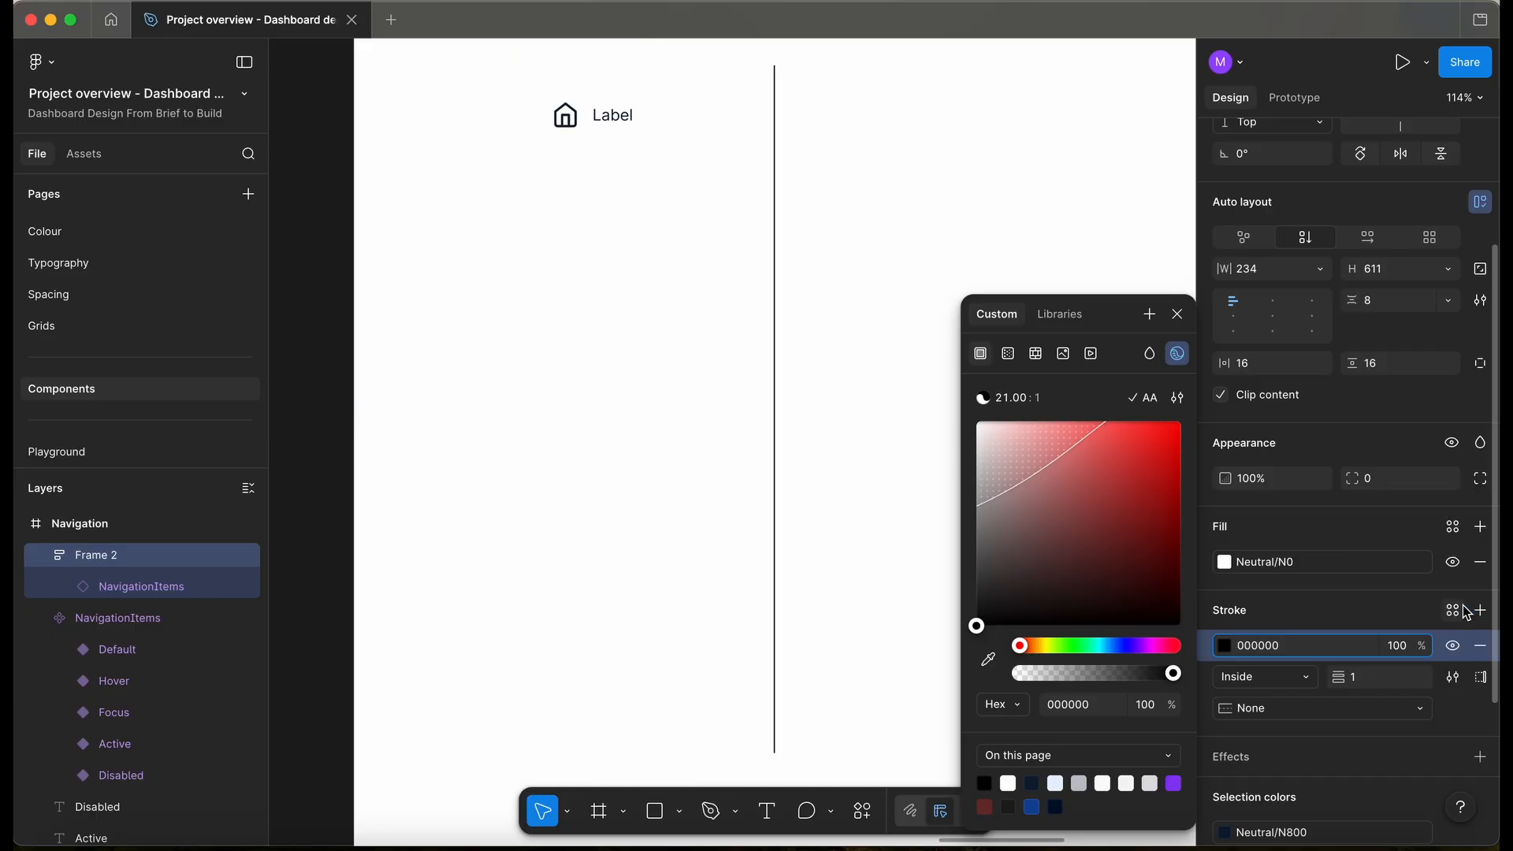
- Colour the right border with the Neutral/N30 library style
click(1454, 611)
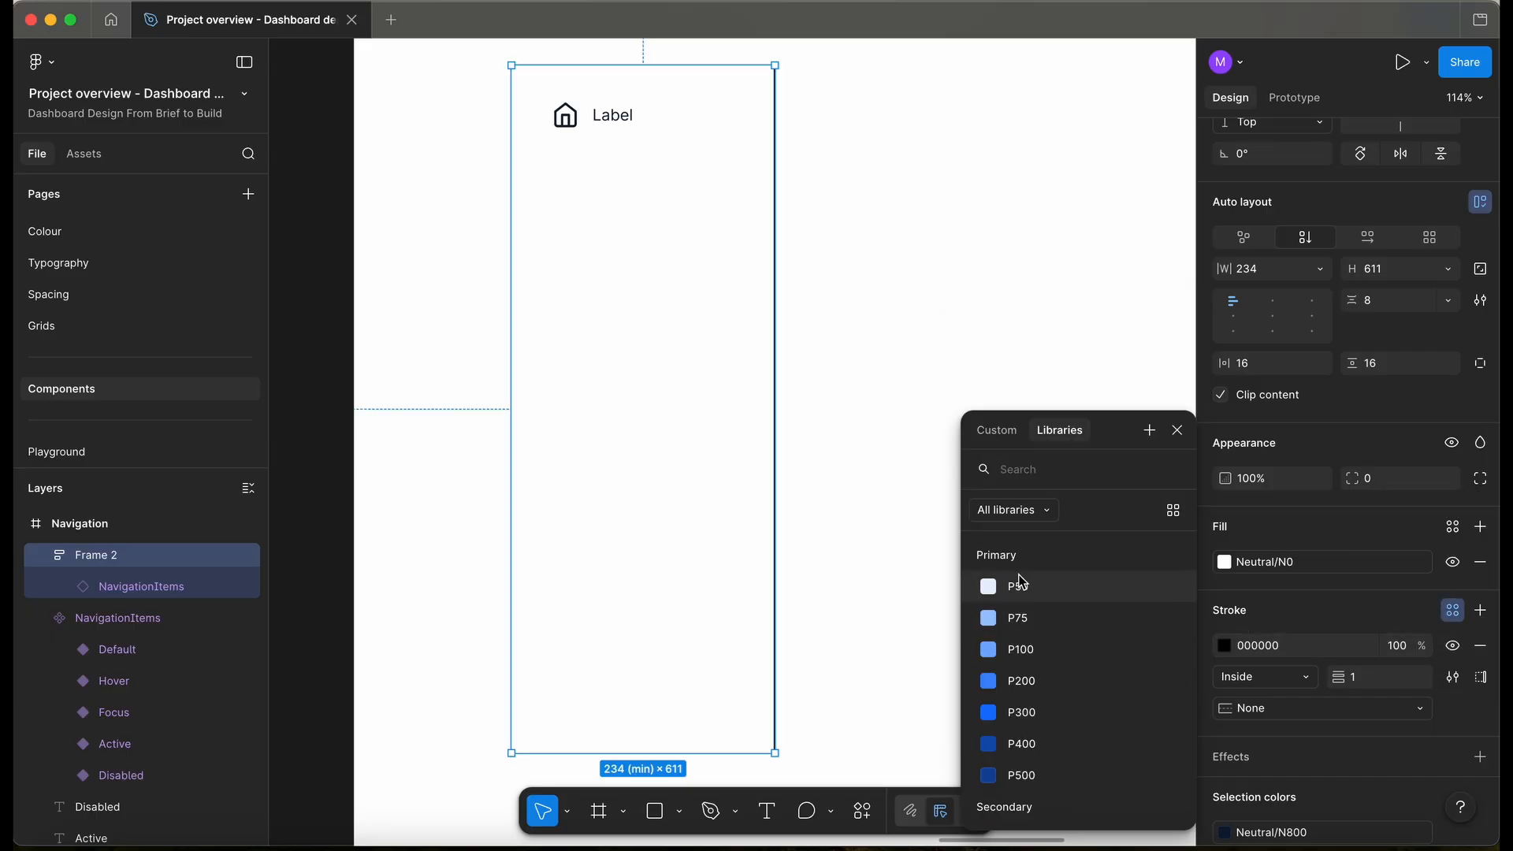
text(neu)
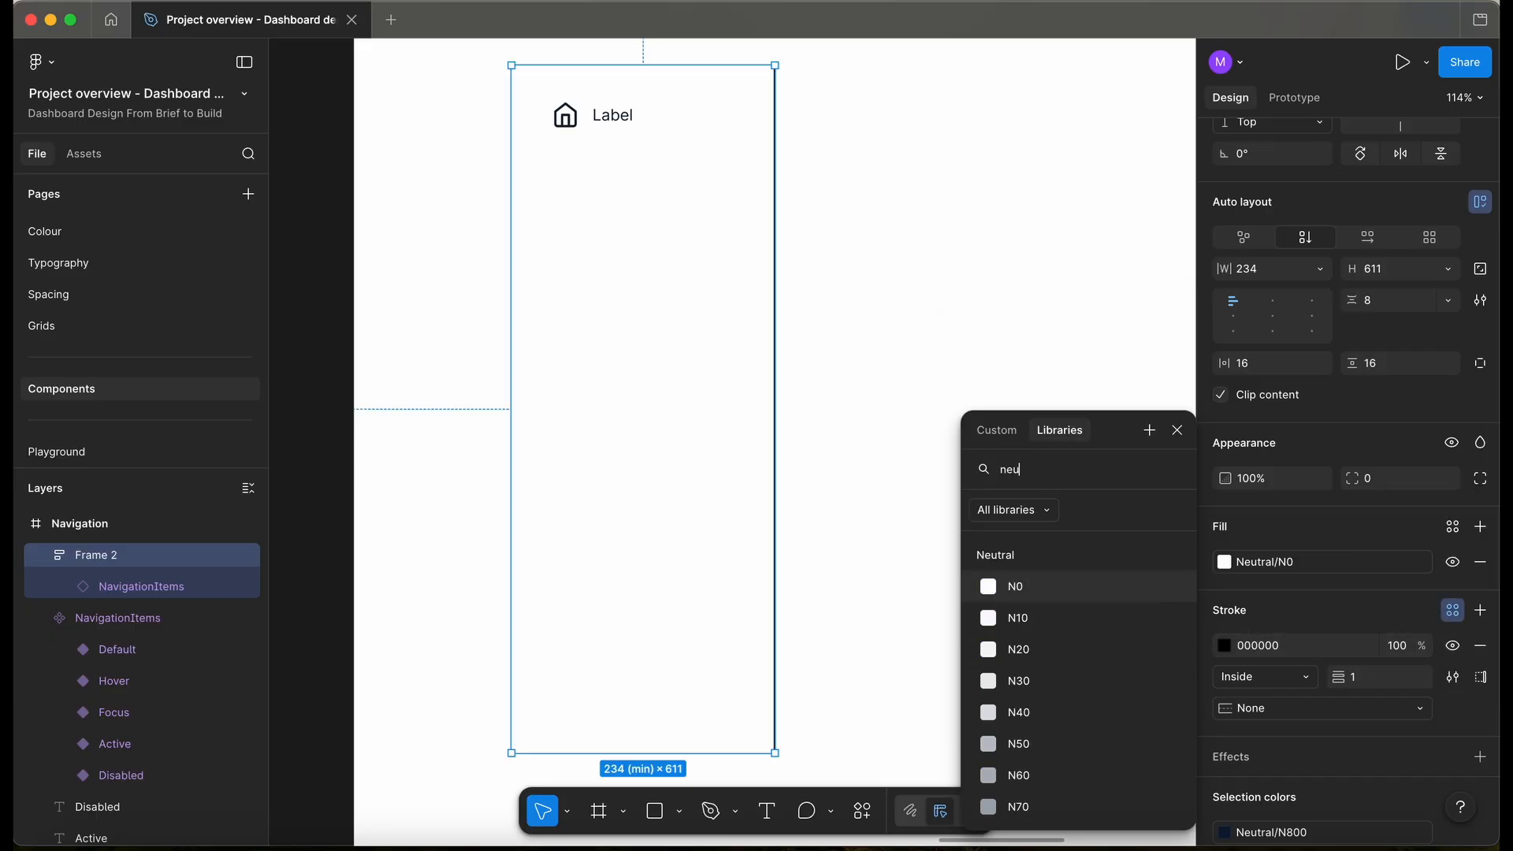
click(1015, 618)
click(1283, 726)
click(1045, 750)
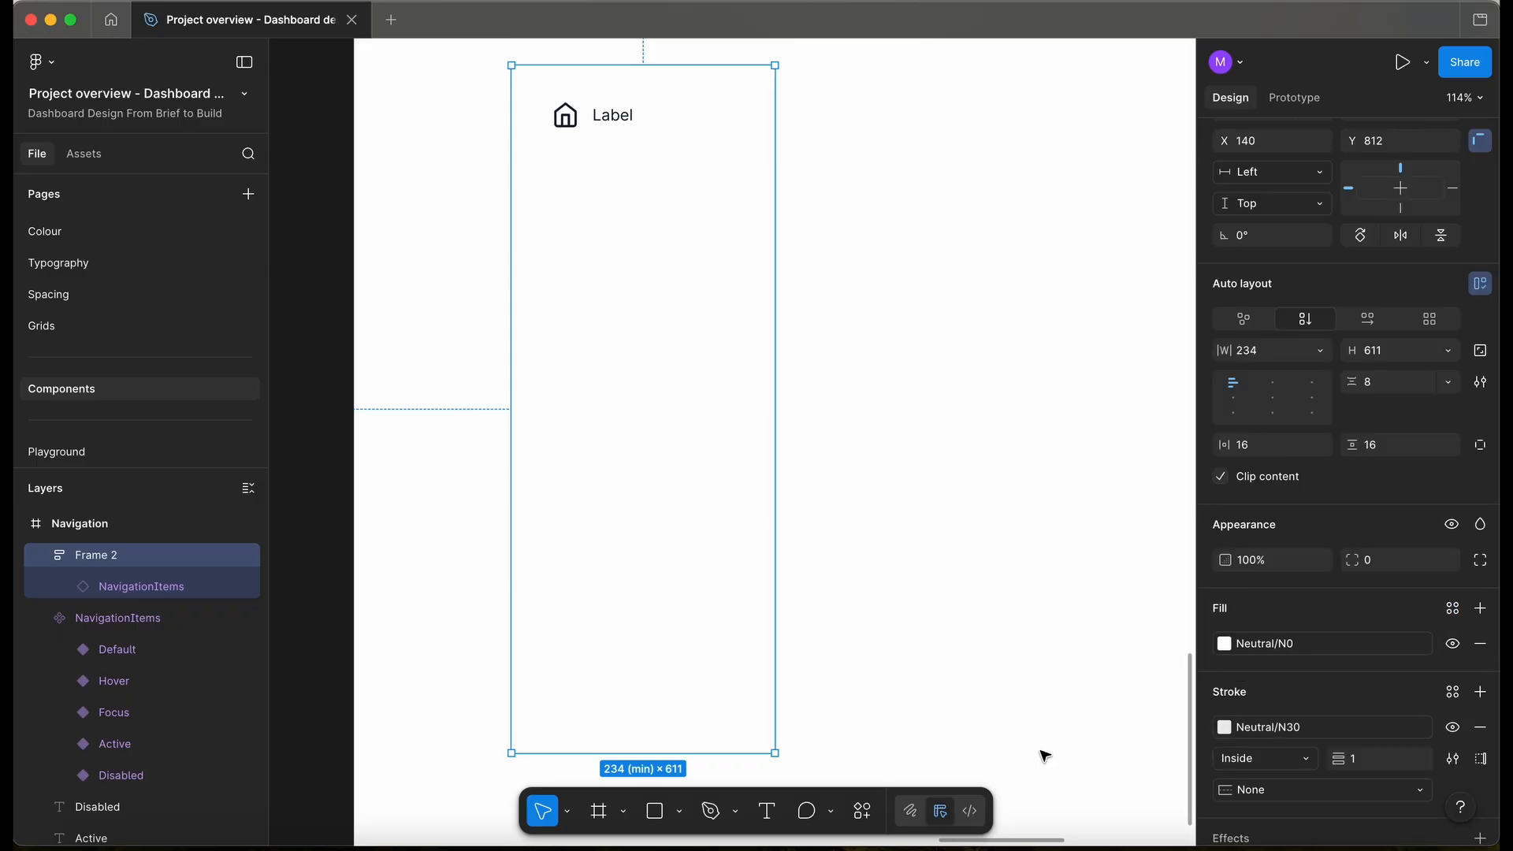
click(852, 500)
click(652, 432)
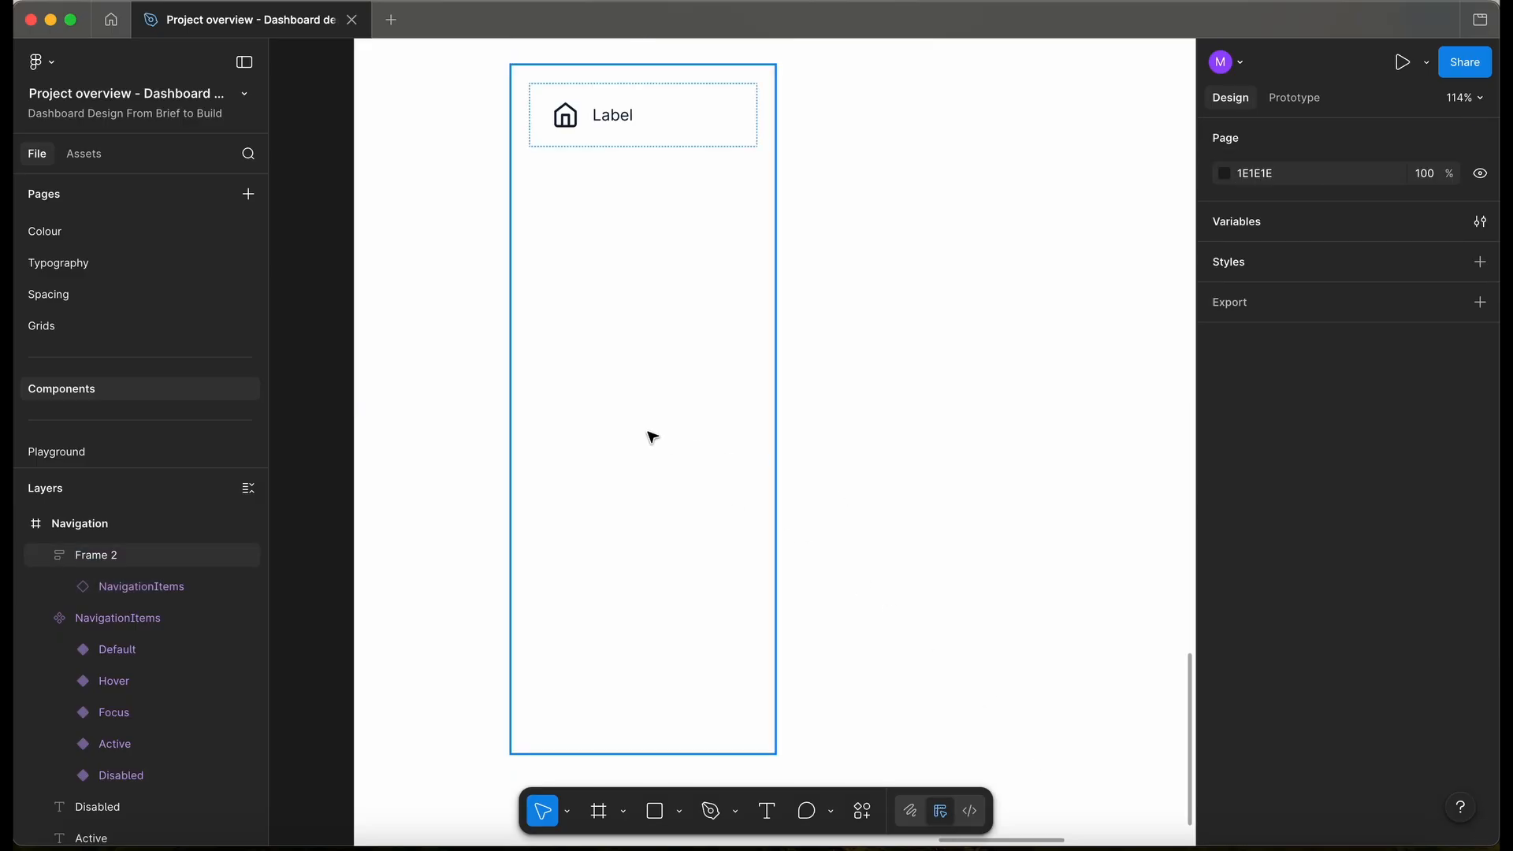
scroll(1283, 770, down, 3)
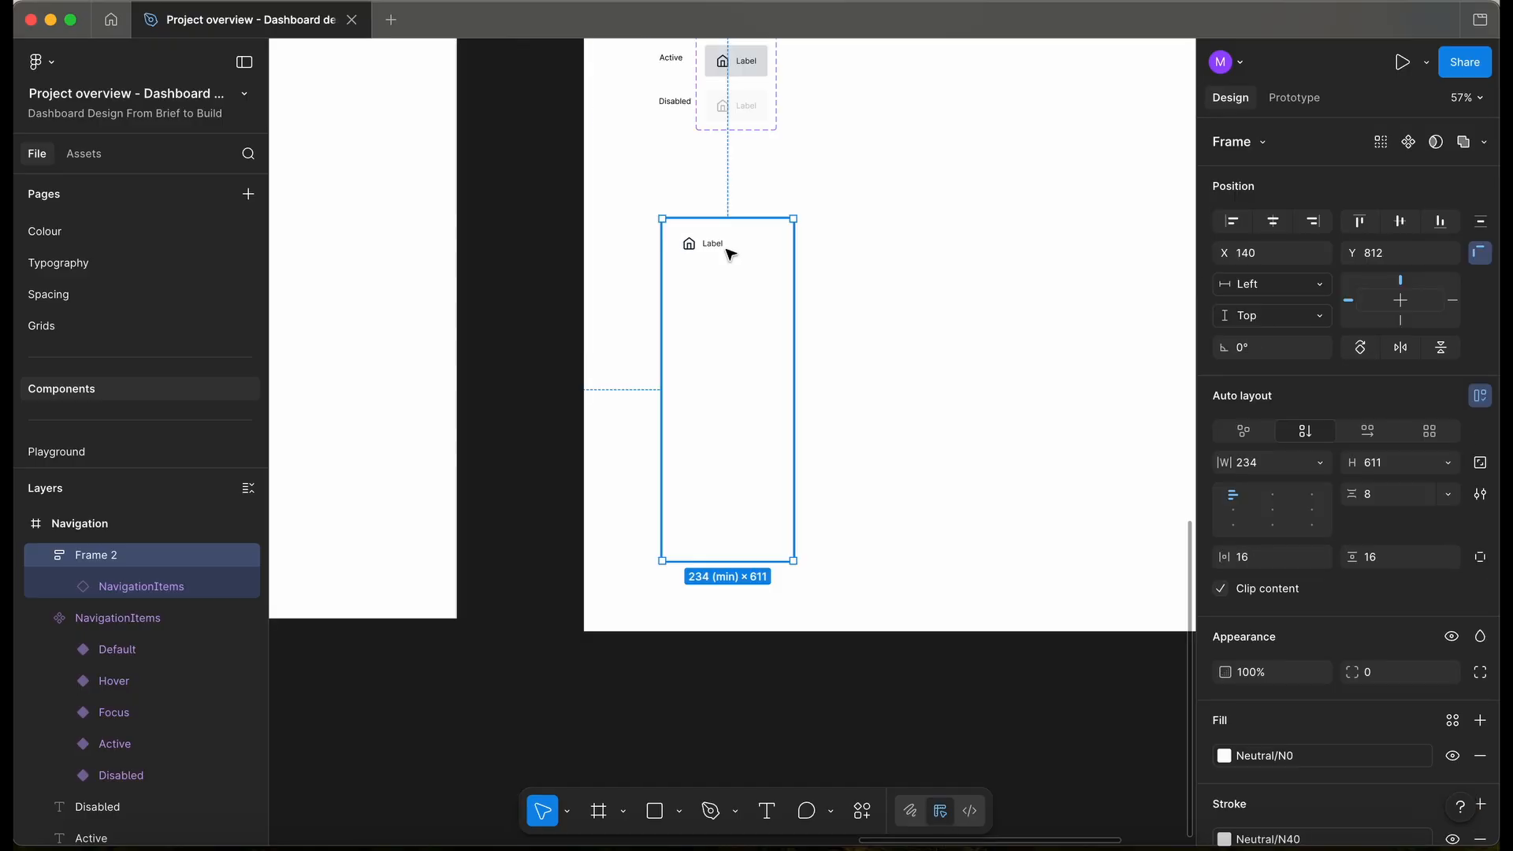
click(730, 254)
scroll(730, 254, down, 6)
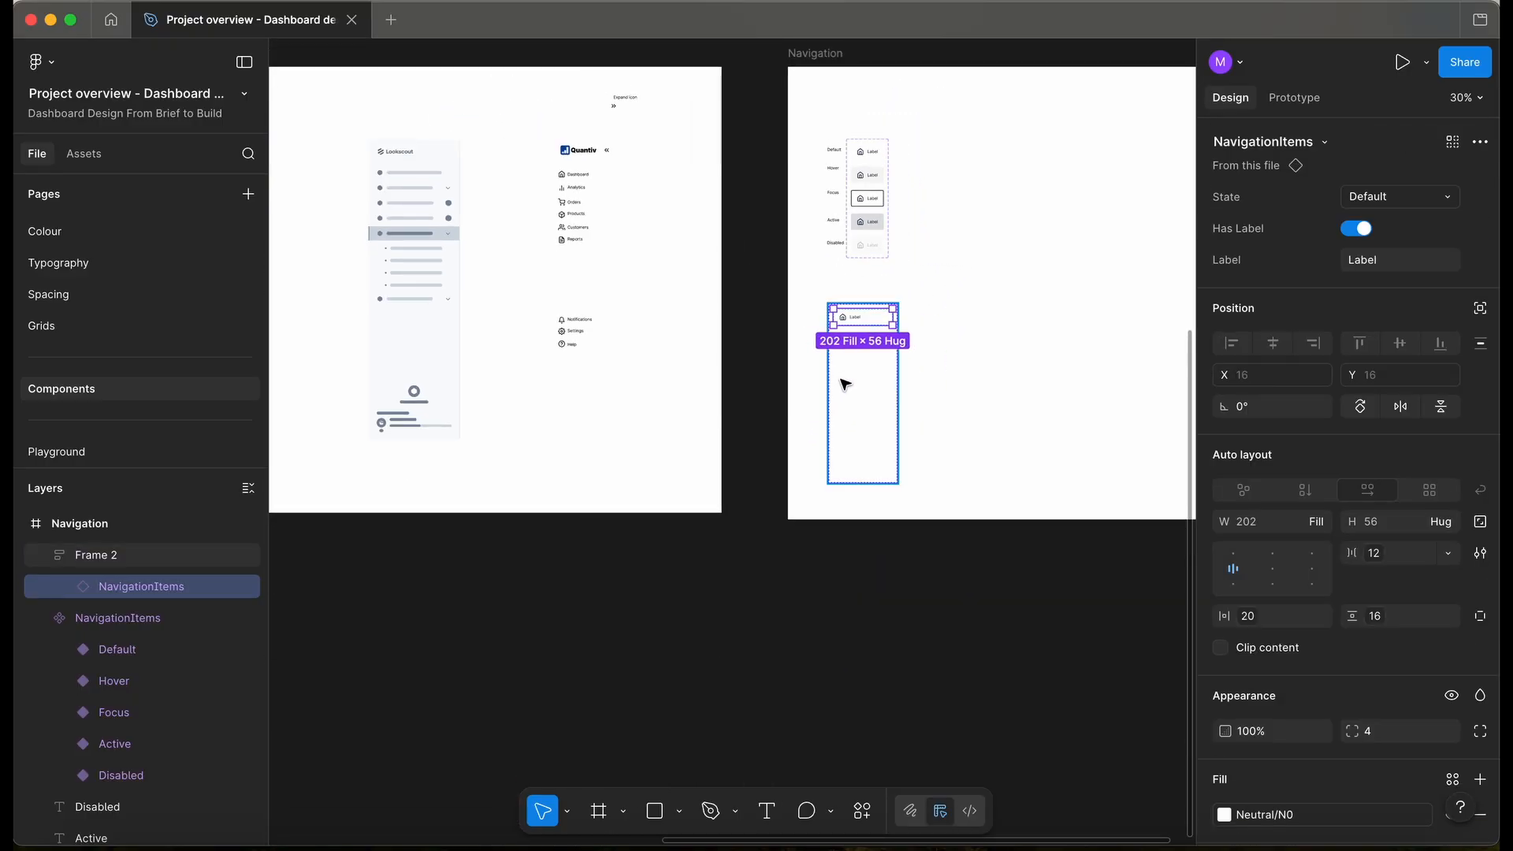
- Move Frame 2 beside the existing navigation items
click(1037, 378)
click(895, 379)
drag(781, 376, 686, 327)
scroll(613, 247, up, 5)
scroll(614, 247, up, 3)
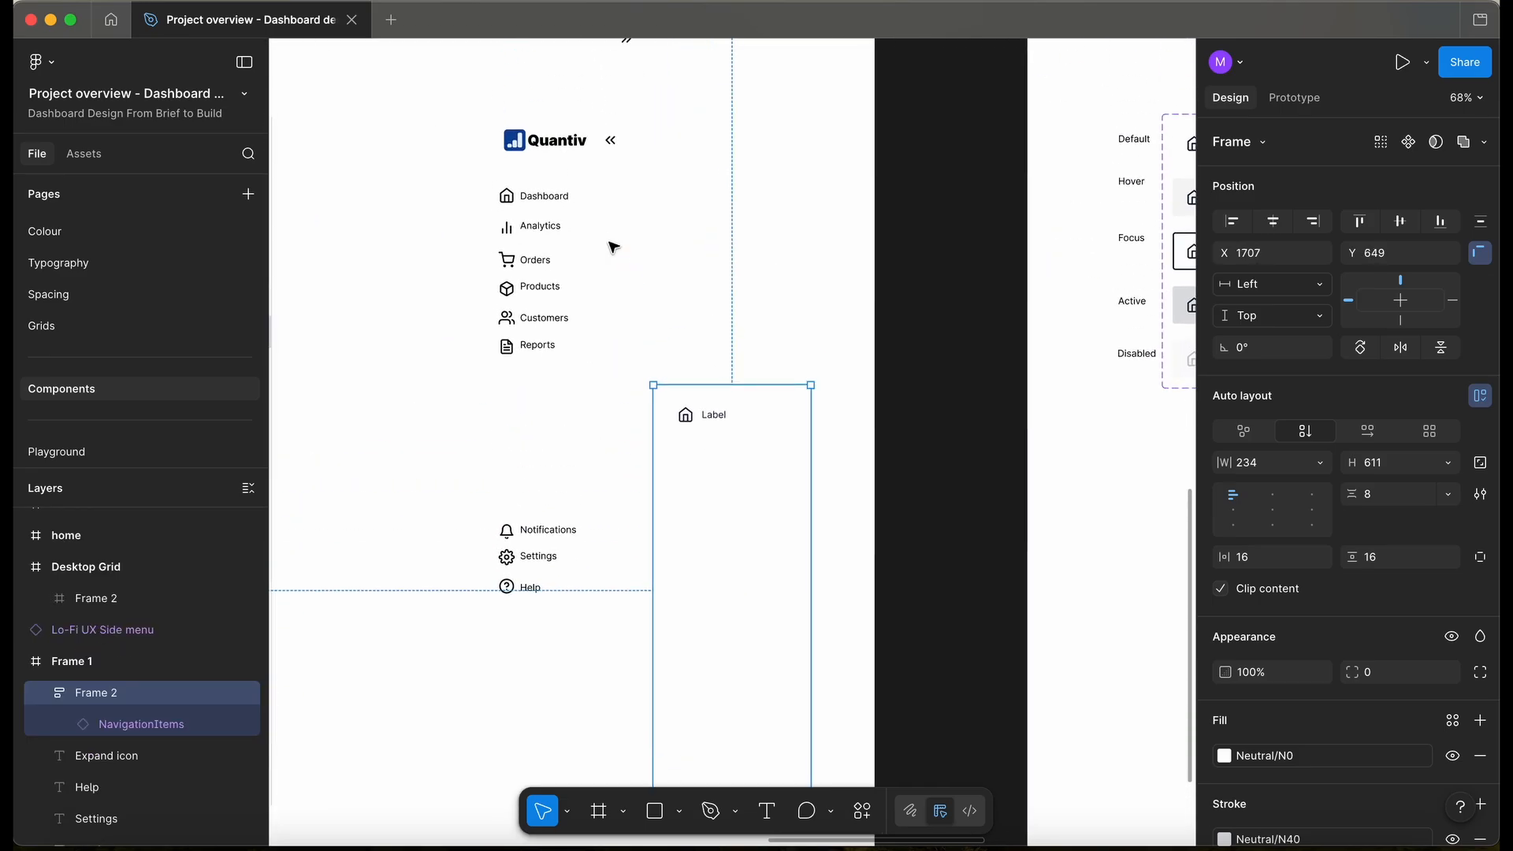
drag(736, 527, 779, 296)
- Duplicate the navigation item into a stack labelled Dashboard to Reports, then add three more
key(Return)
scroll(757, 252, up, 2)
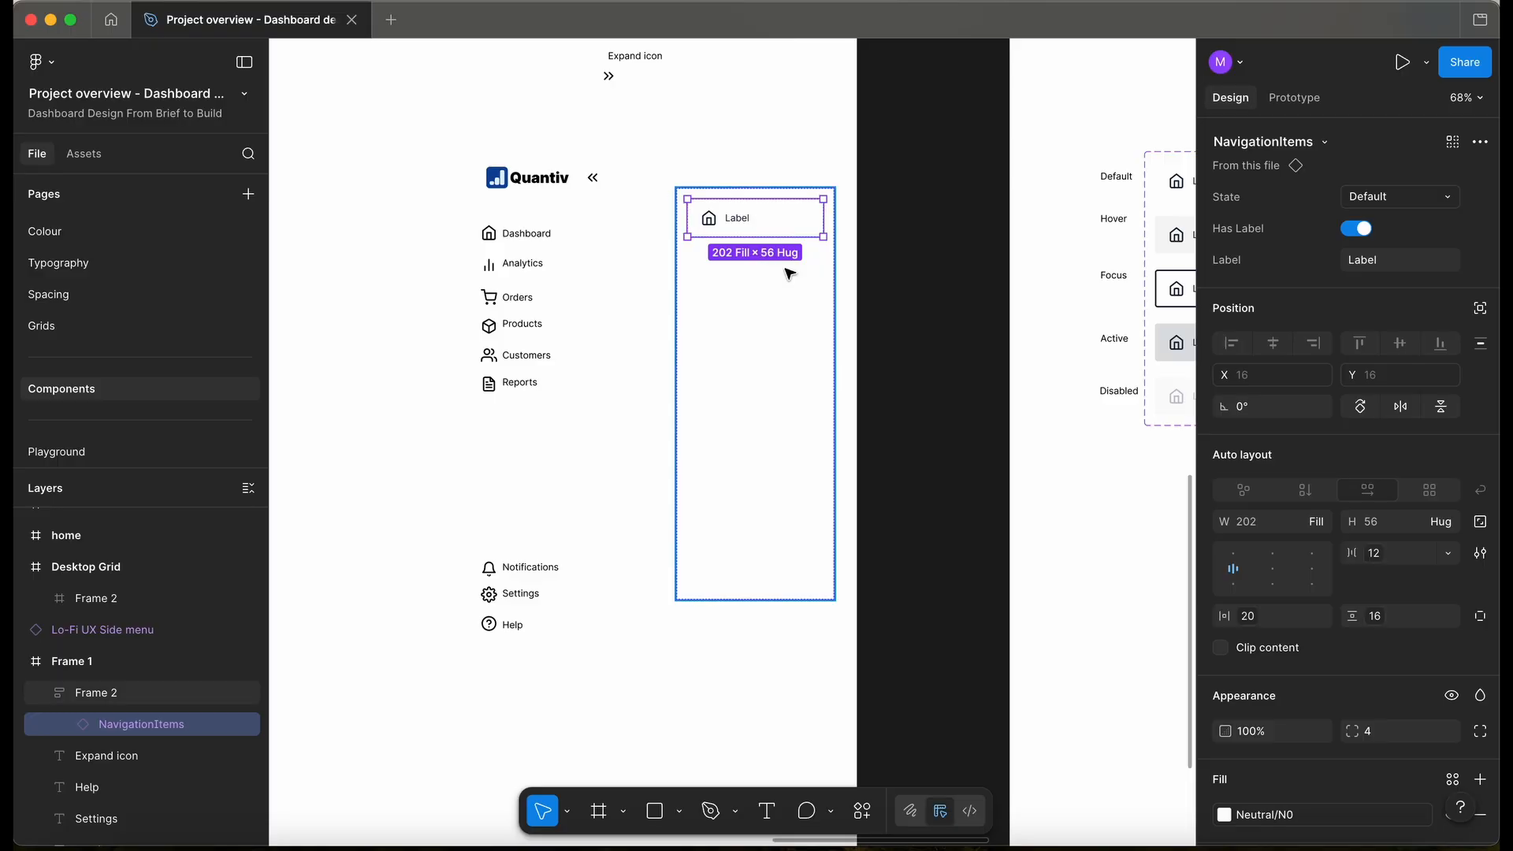
key(super+d)
key(super+d)
key(super+d)
key(super+d)
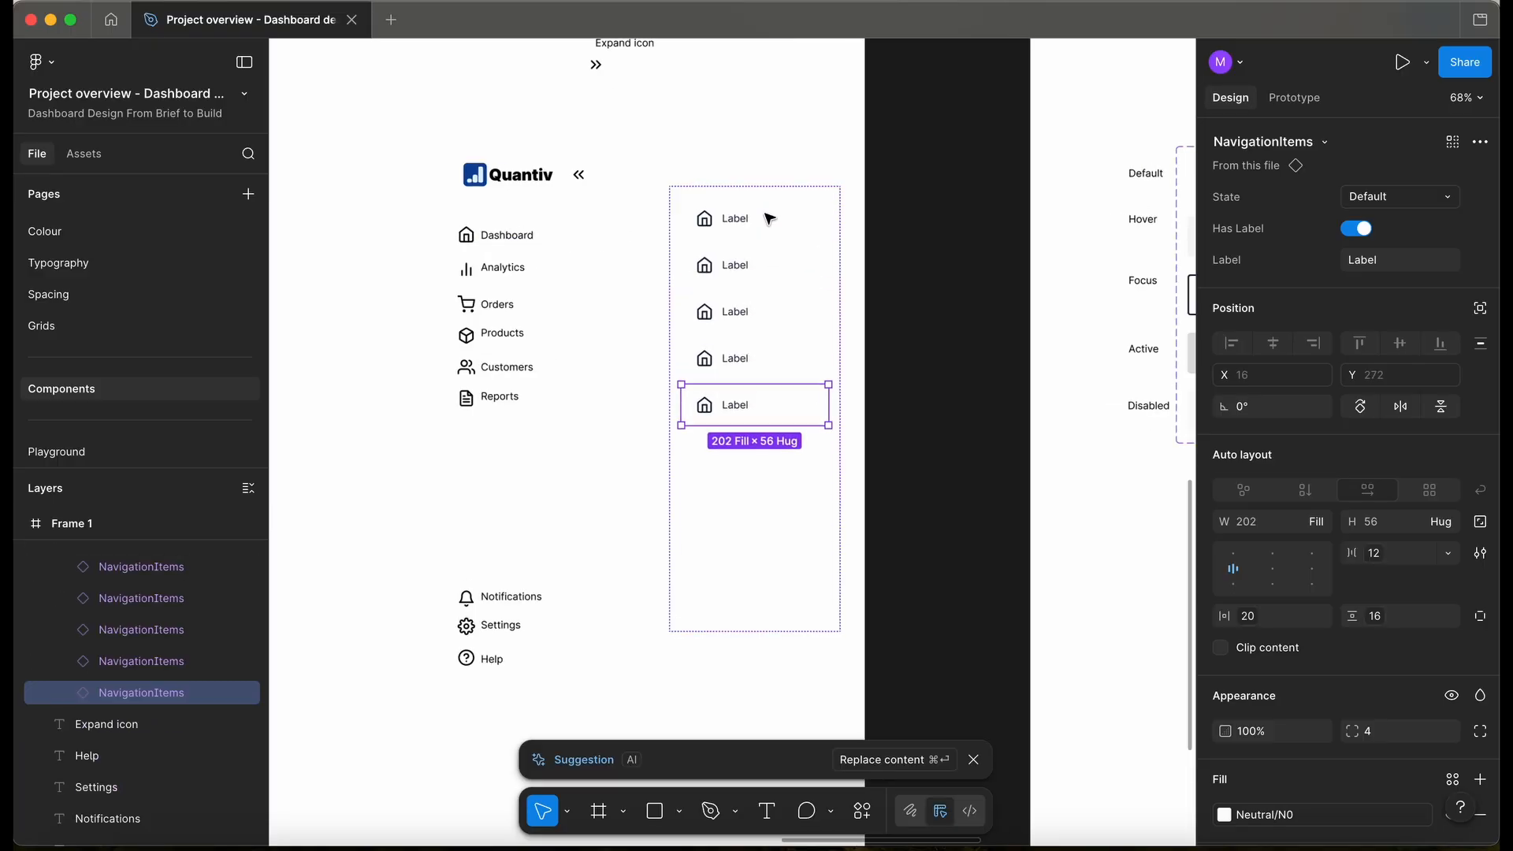
scroll(770, 216, up, 5)
key(super+Return)
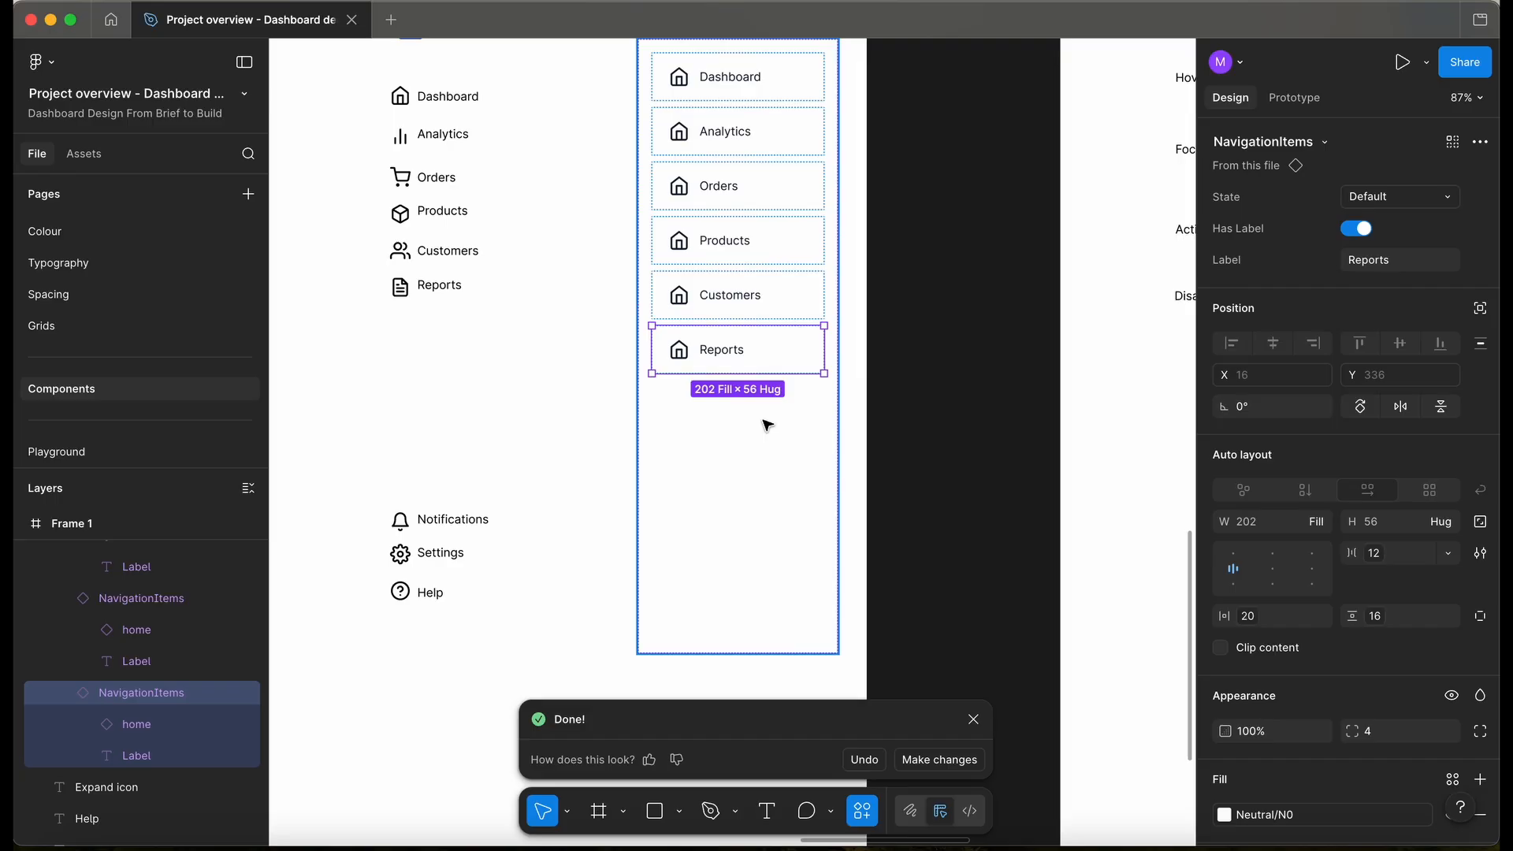
key(super+d)
key(super+d)
key(super+d)
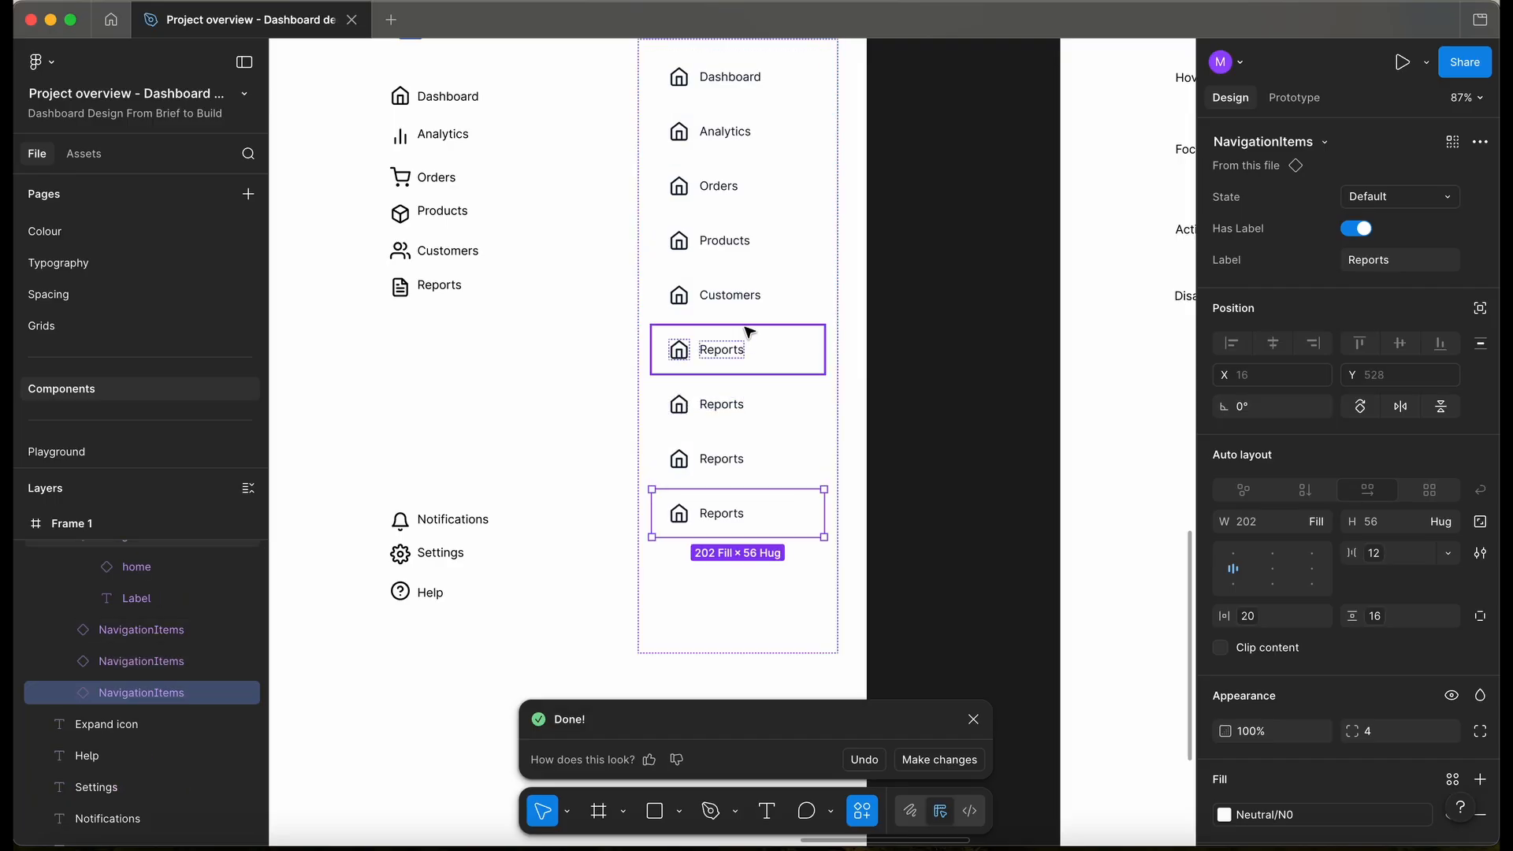
- Relabel the last three items Notifications, Settings and Help
click(742, 359)
double_click(728, 403)
double_click(726, 402)
text(Notifications)
key(Tab)
text(Se)
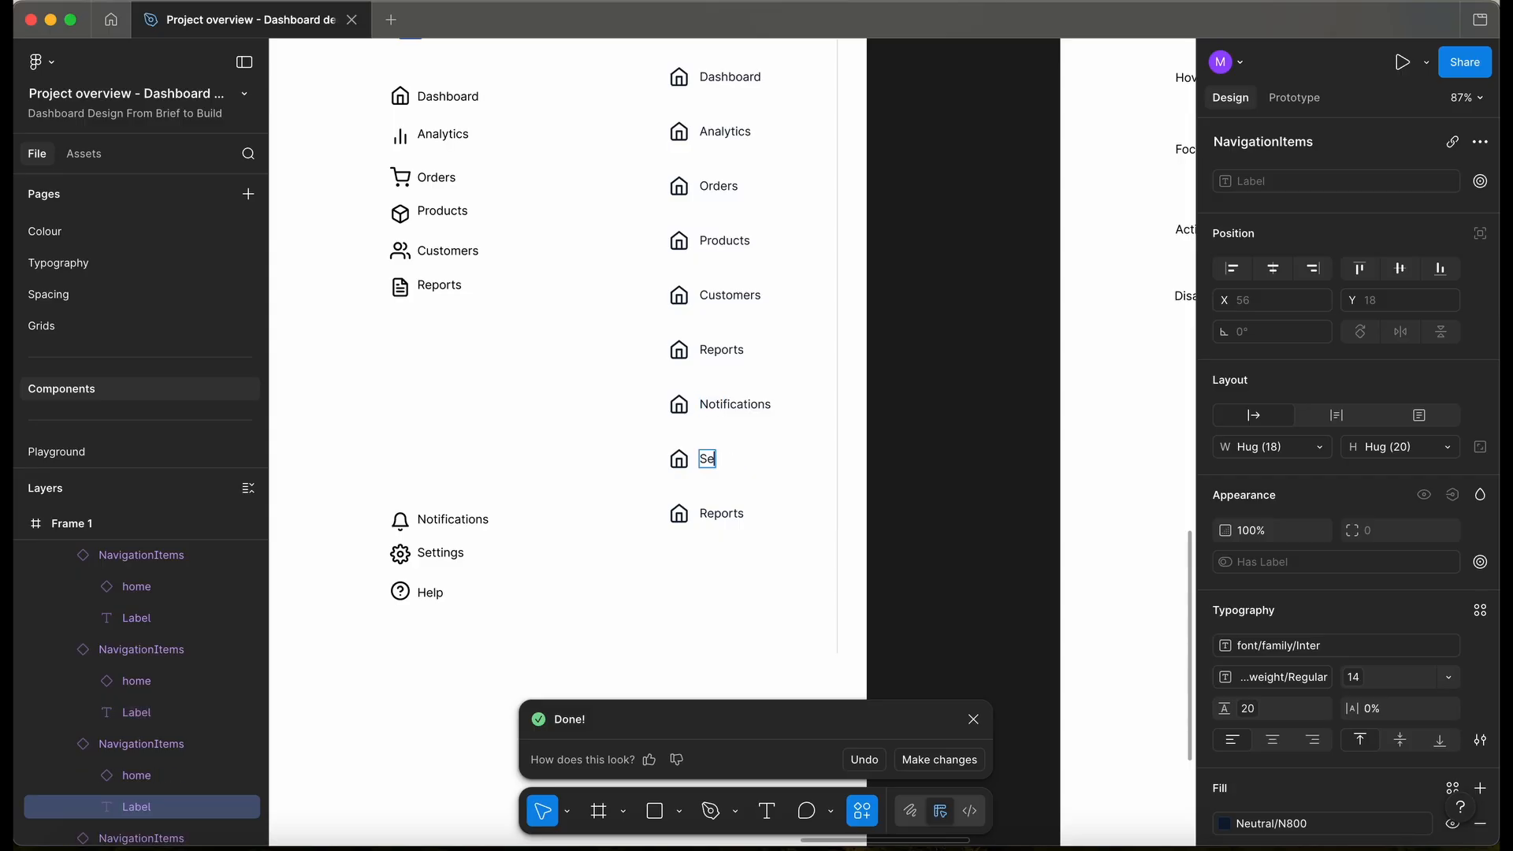
key(Tab)
text(Hel)
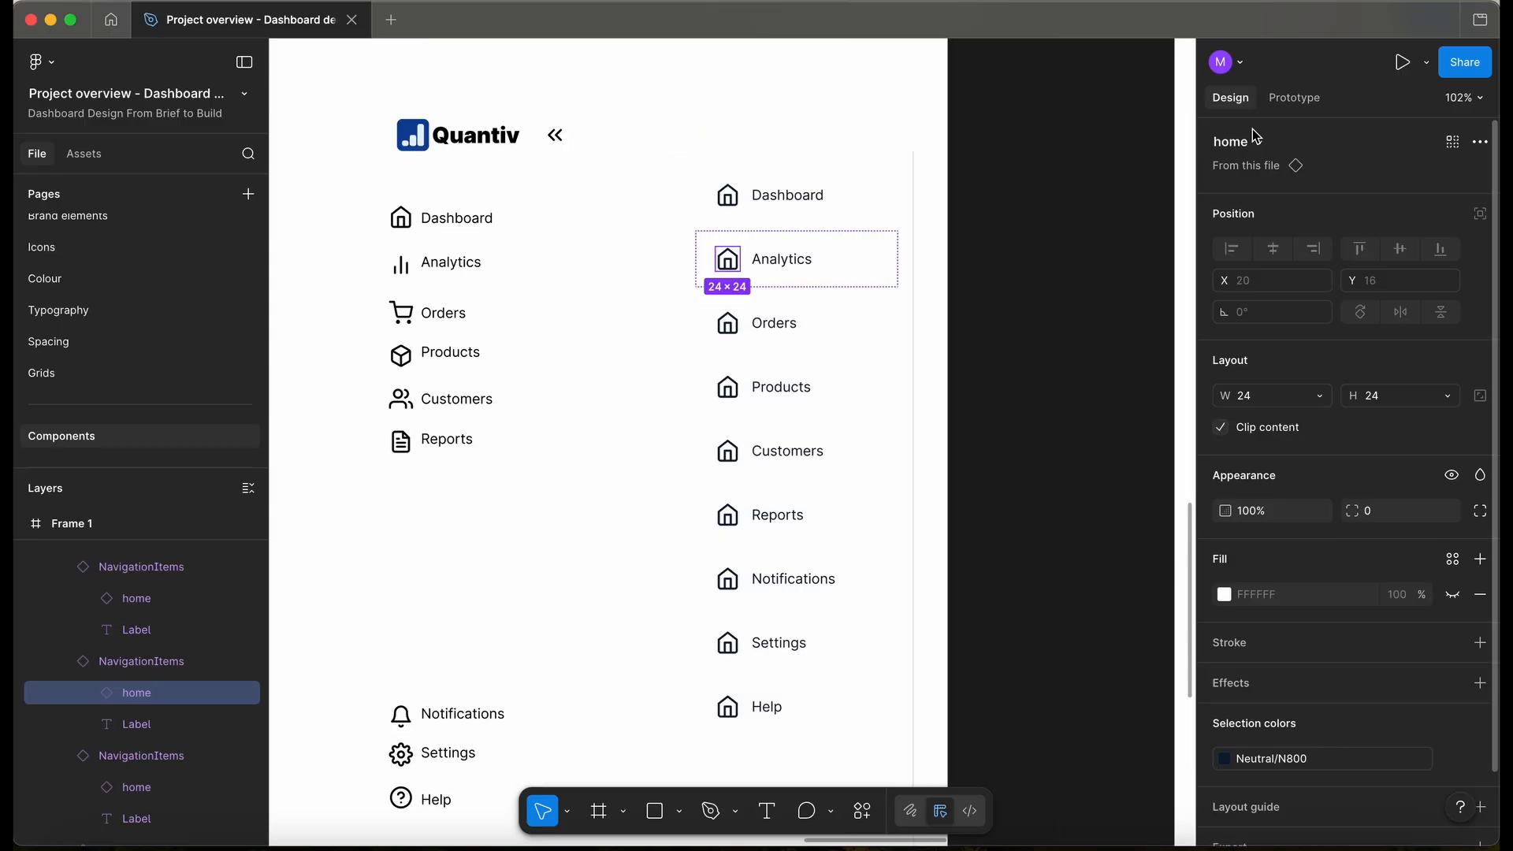
click(1251, 136)
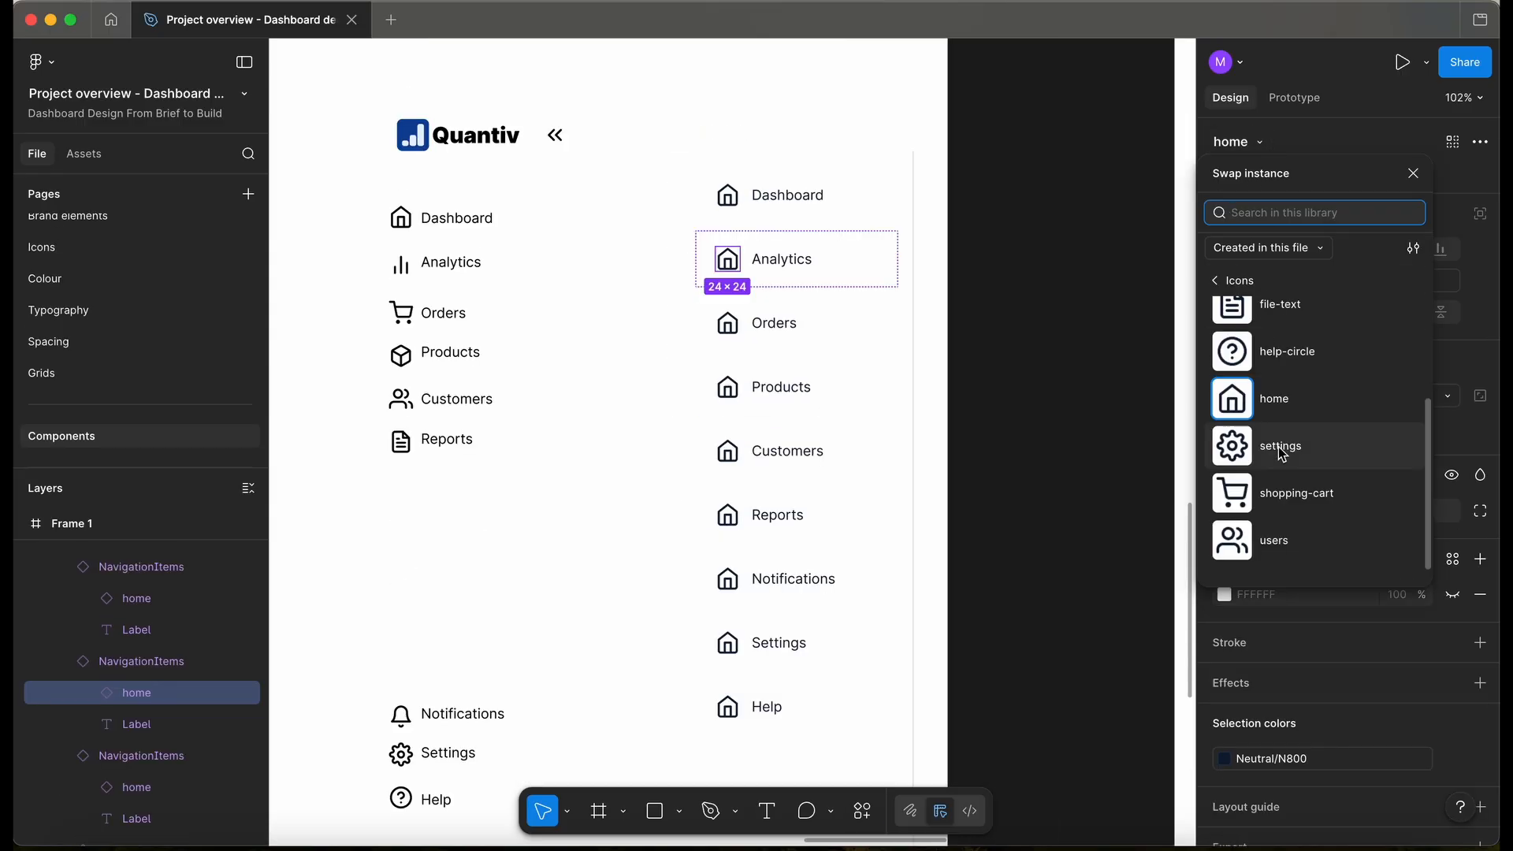
- Move the Quantiv logo into the new navigation frame, at the top
scroll(1280, 450, up, 1)
scroll(1283, 455, up, 3)
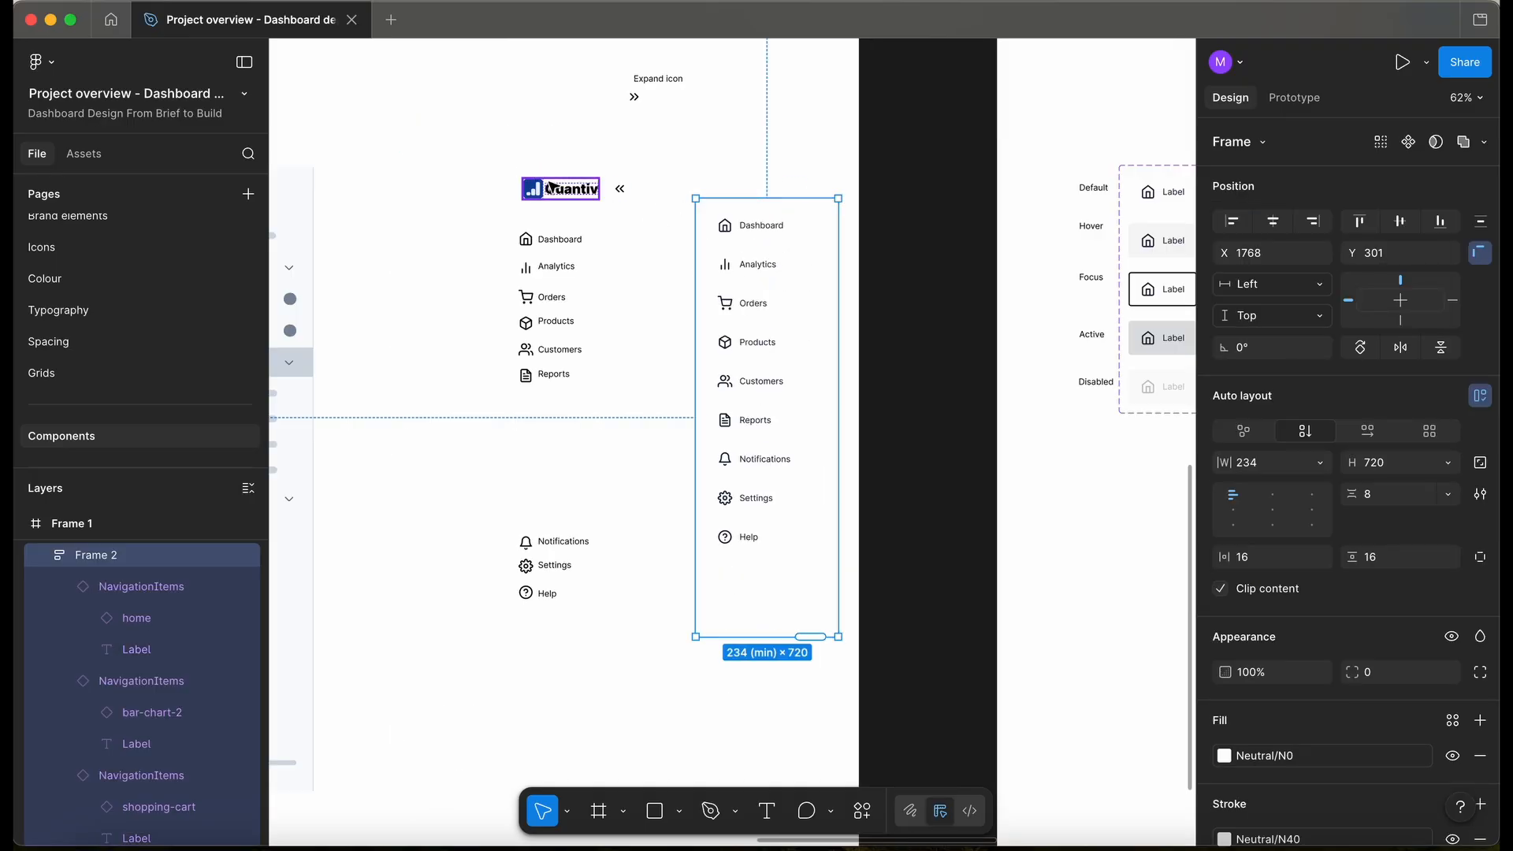
click(579, 192)
drag(579, 191, 759, 617)
key(Up)
key(Up)
key(Up)
key(Up)
key(Up)
key(Up)
key(Up)
key(Up)
key(Up)
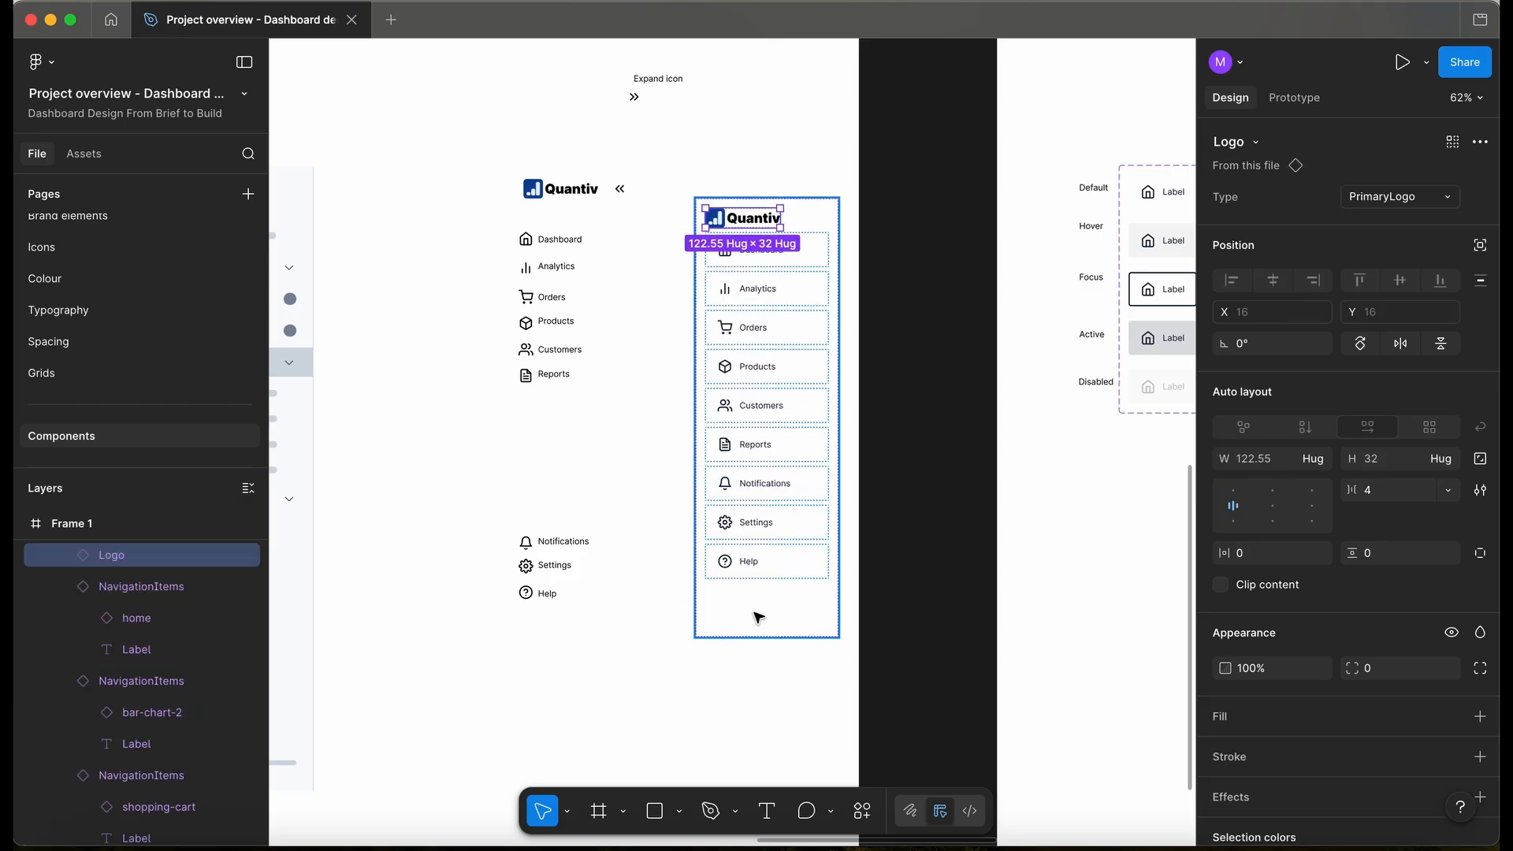
- Wrap the Notifications, Settings and Help items in their own auto-layout frame
click(768, 483)
scroll(770, 487, up, 3)
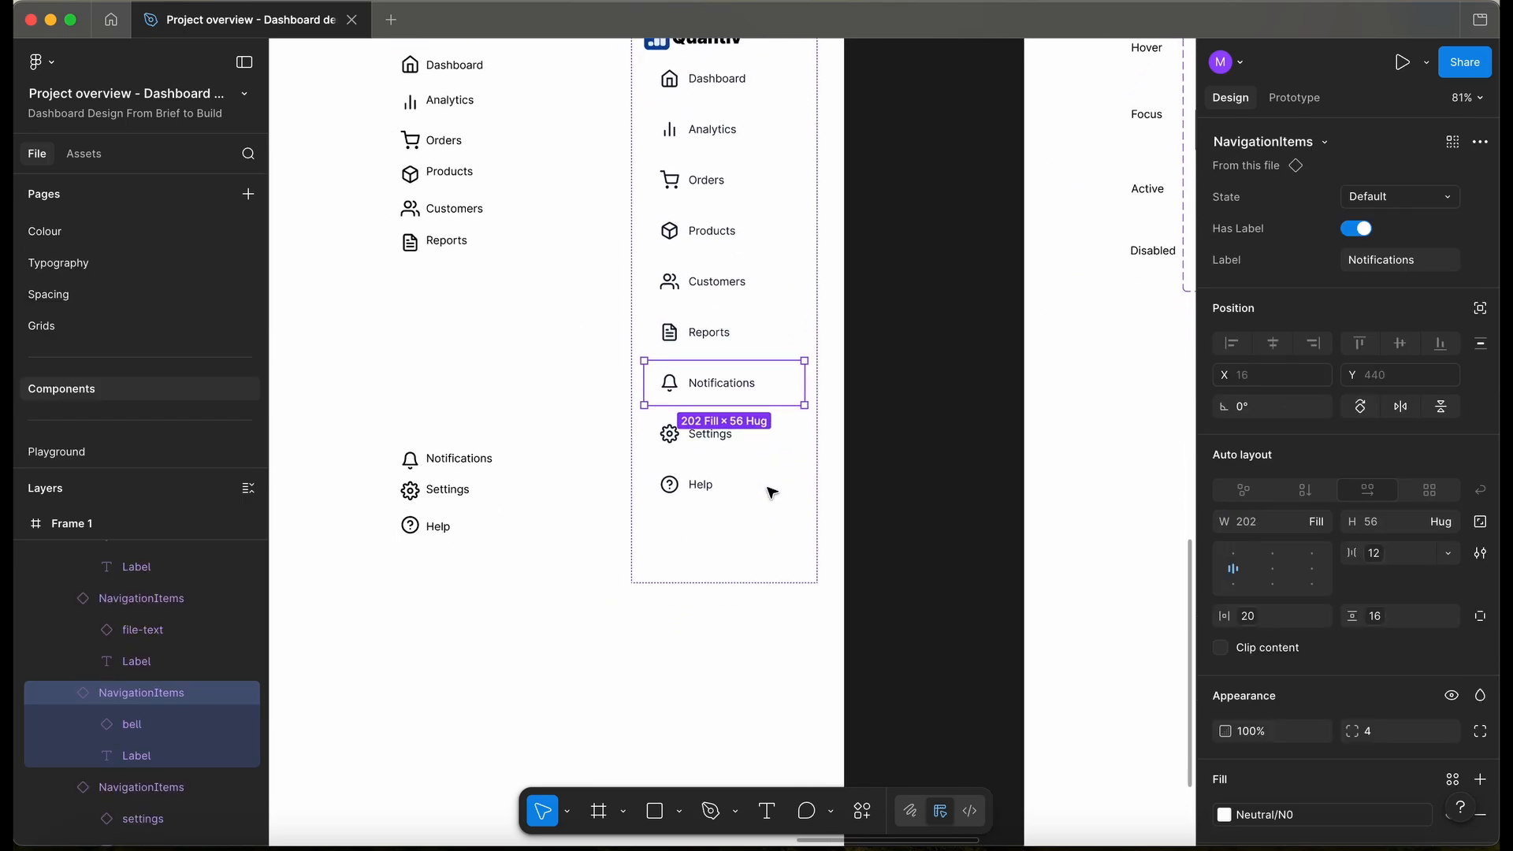
shift+click(760, 446)
shift+click(760, 498)
key(shift+a)
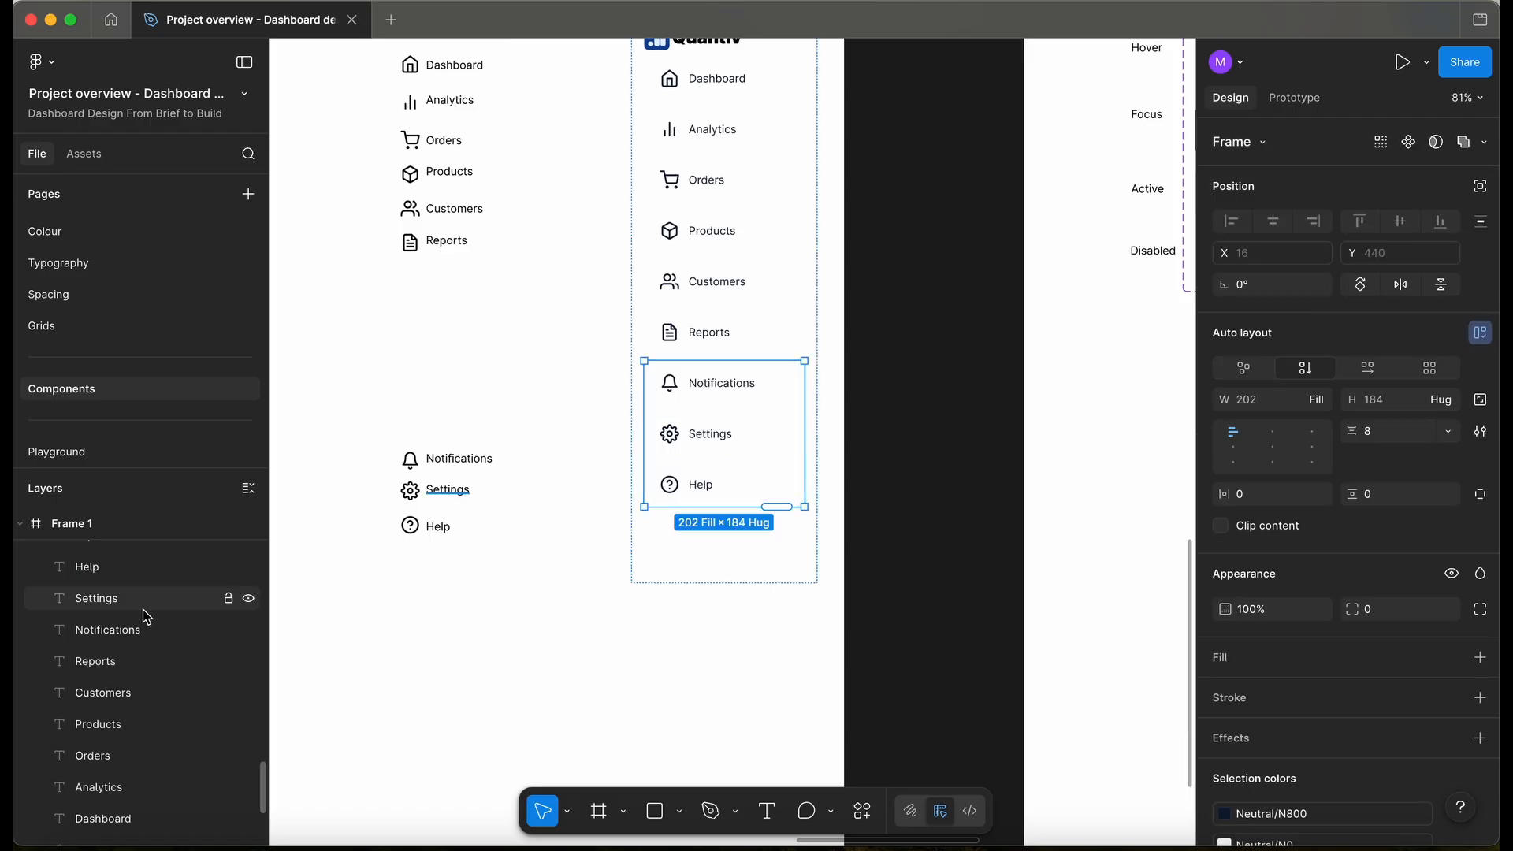
scroll(243, 658, down, 3)
key(super+r)
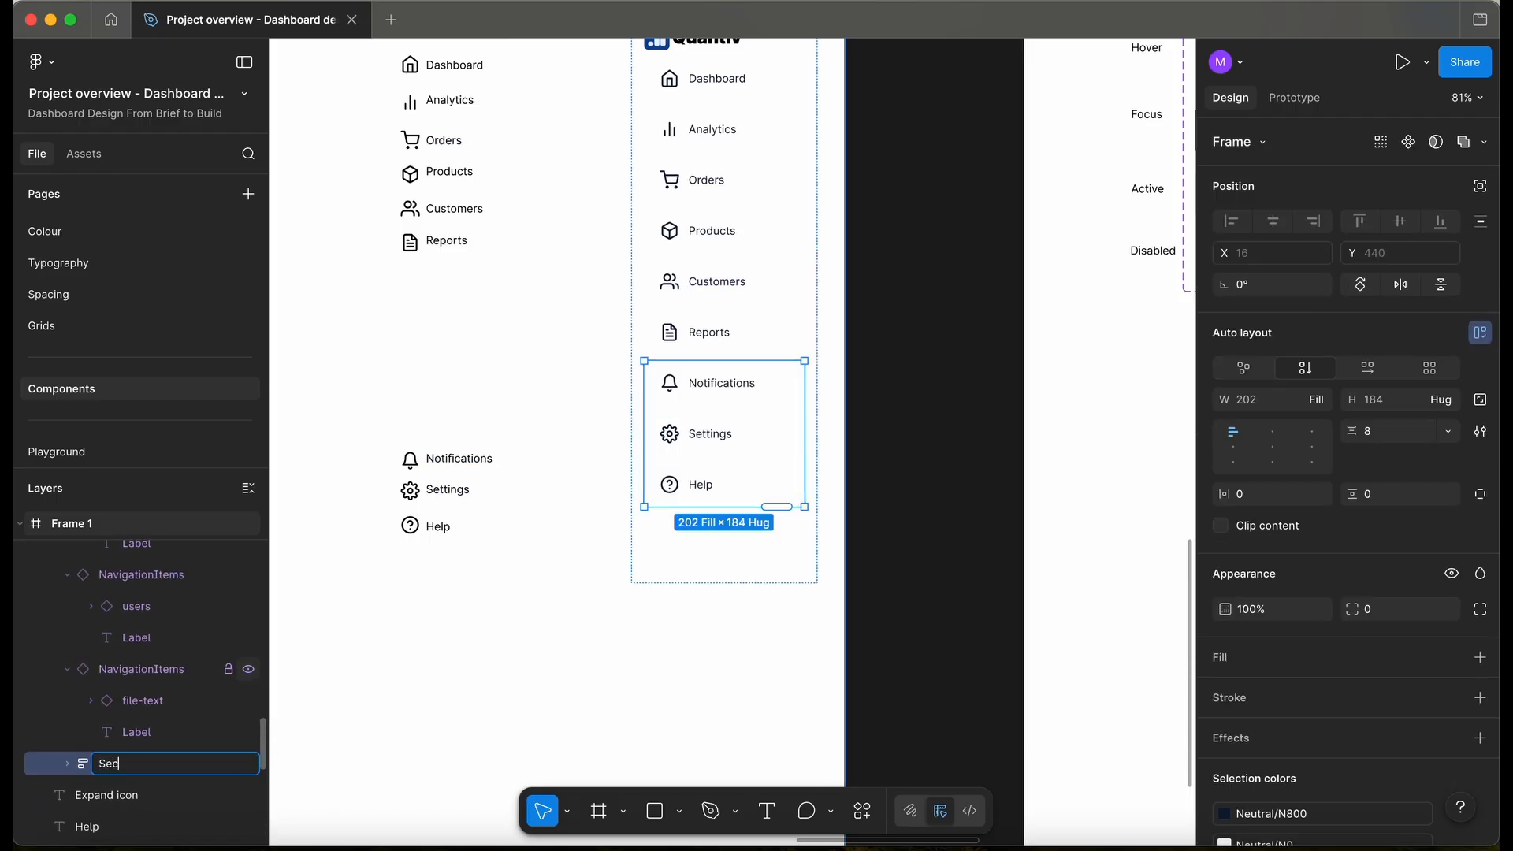
- Name the group SecondaryMenu and wrap the six main items in a MainMenu frame
text(SecondaryMen)
text(u)
key(Return)
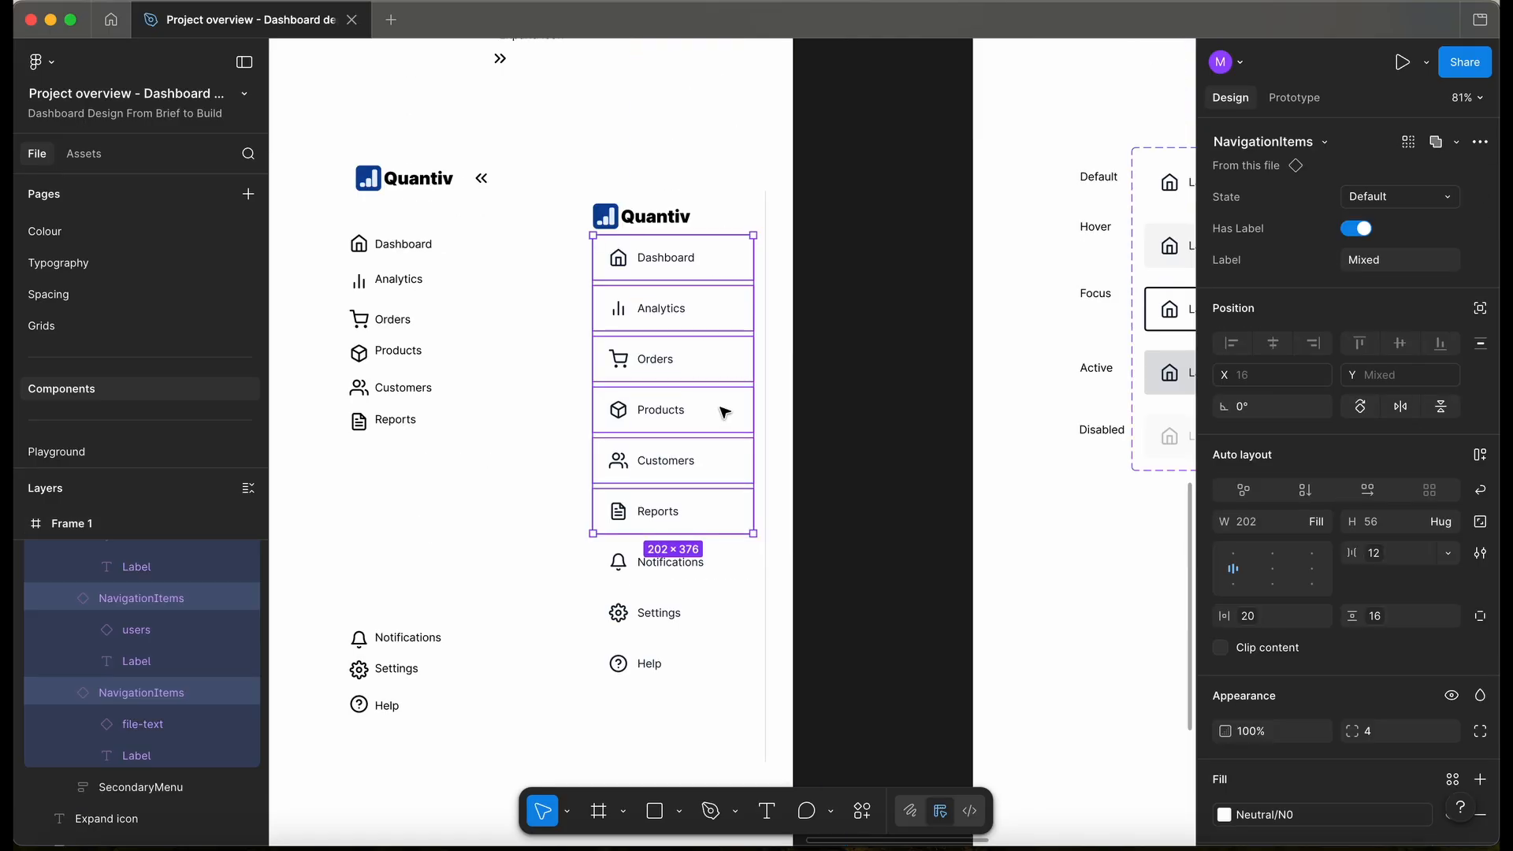
key(shift+a)
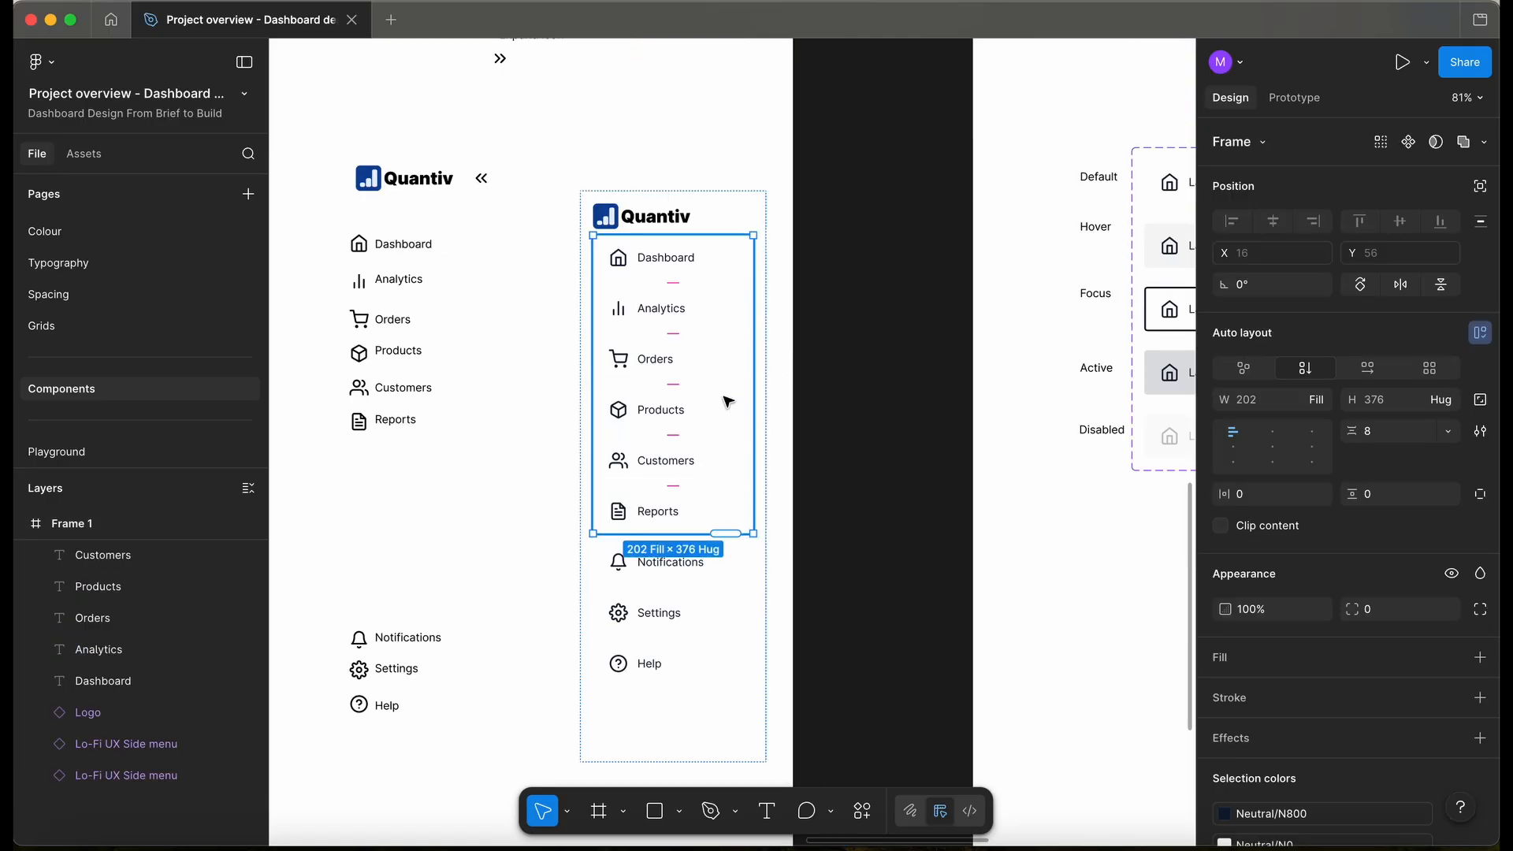
key(super+r)
text(MainMenu)
key(Return)
- Wrap the Quantiv logo in a Header auto-layout frame, then select the navigation frame
click(668, 227)
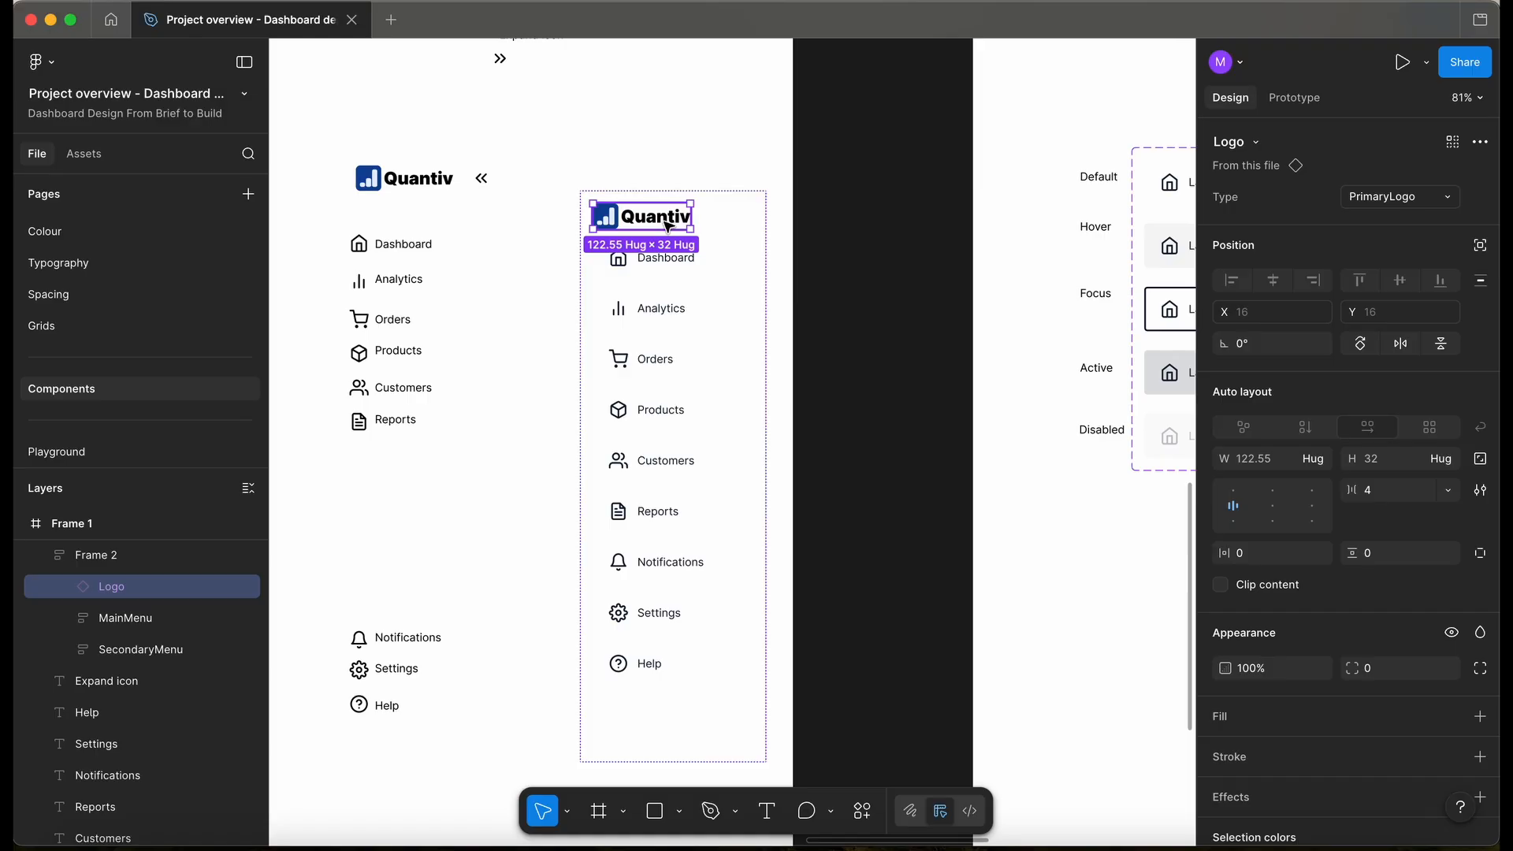
key(shift+a)
key(super+r)
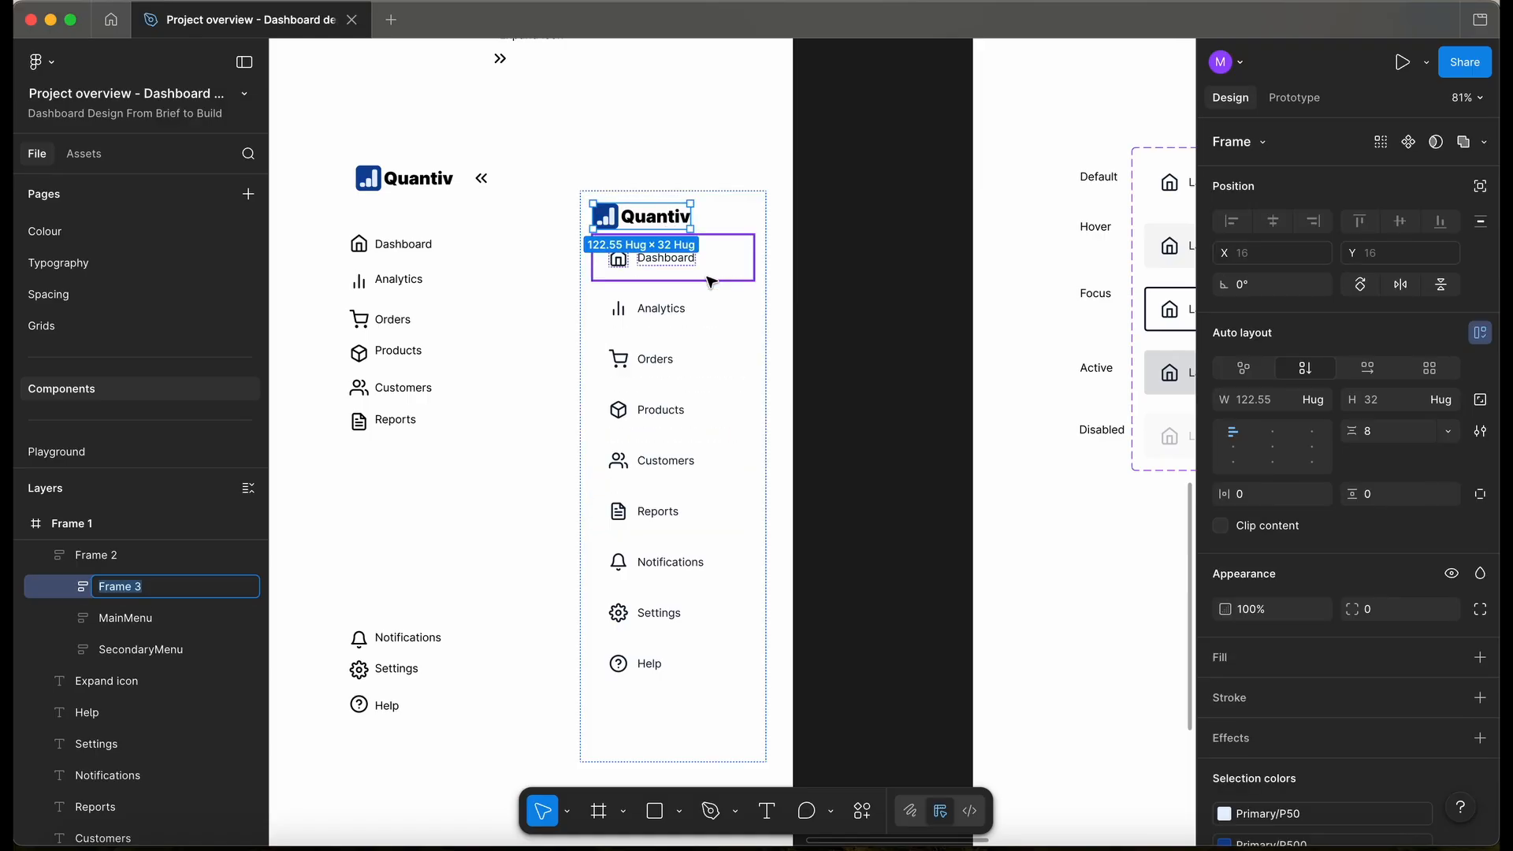
text(Header)
key(Return)
key(Escape)
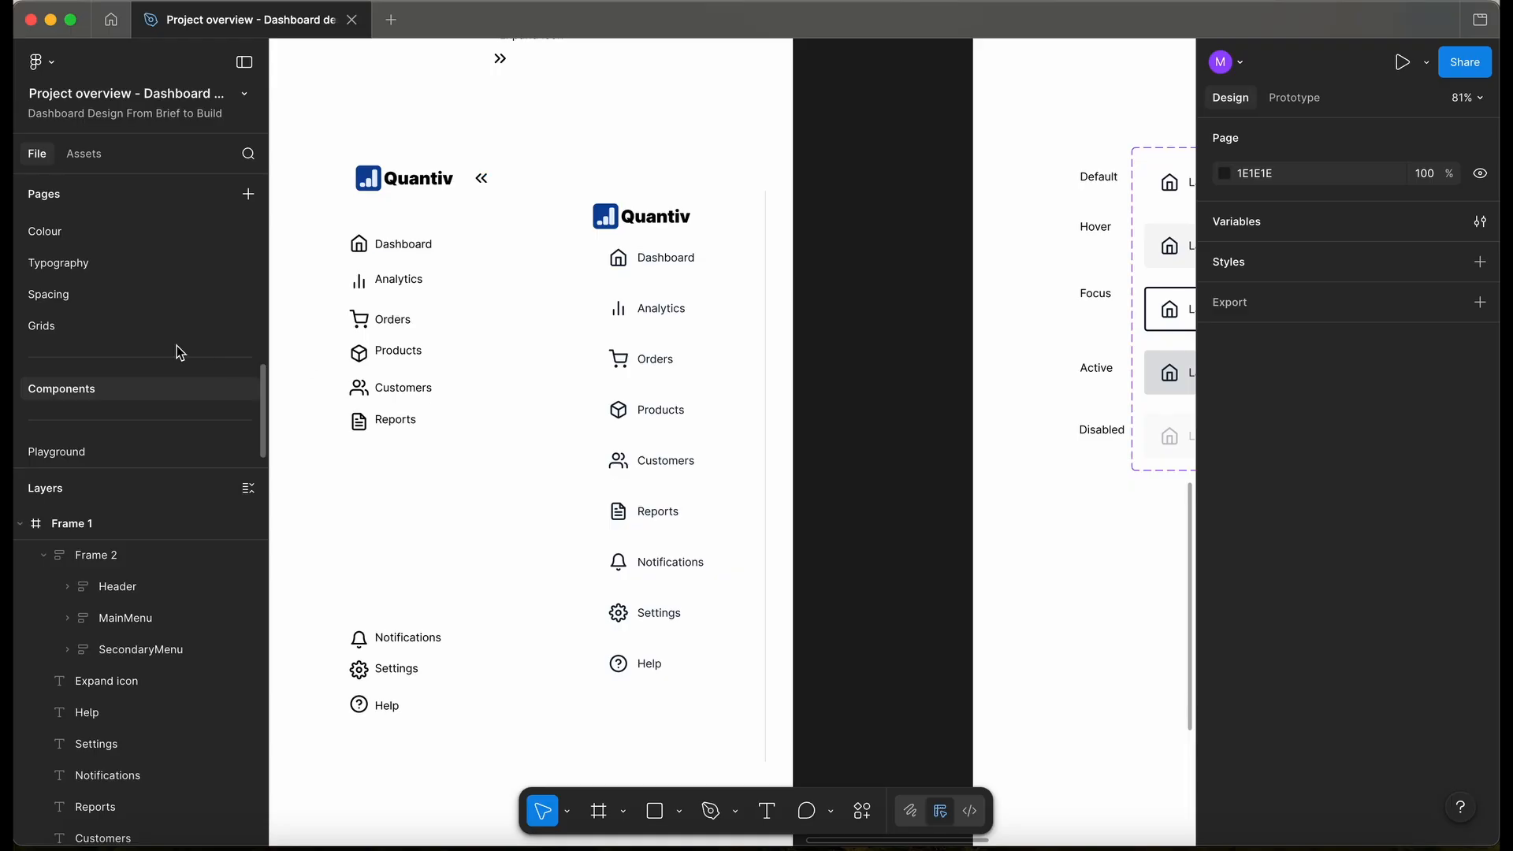
click(702, 296)
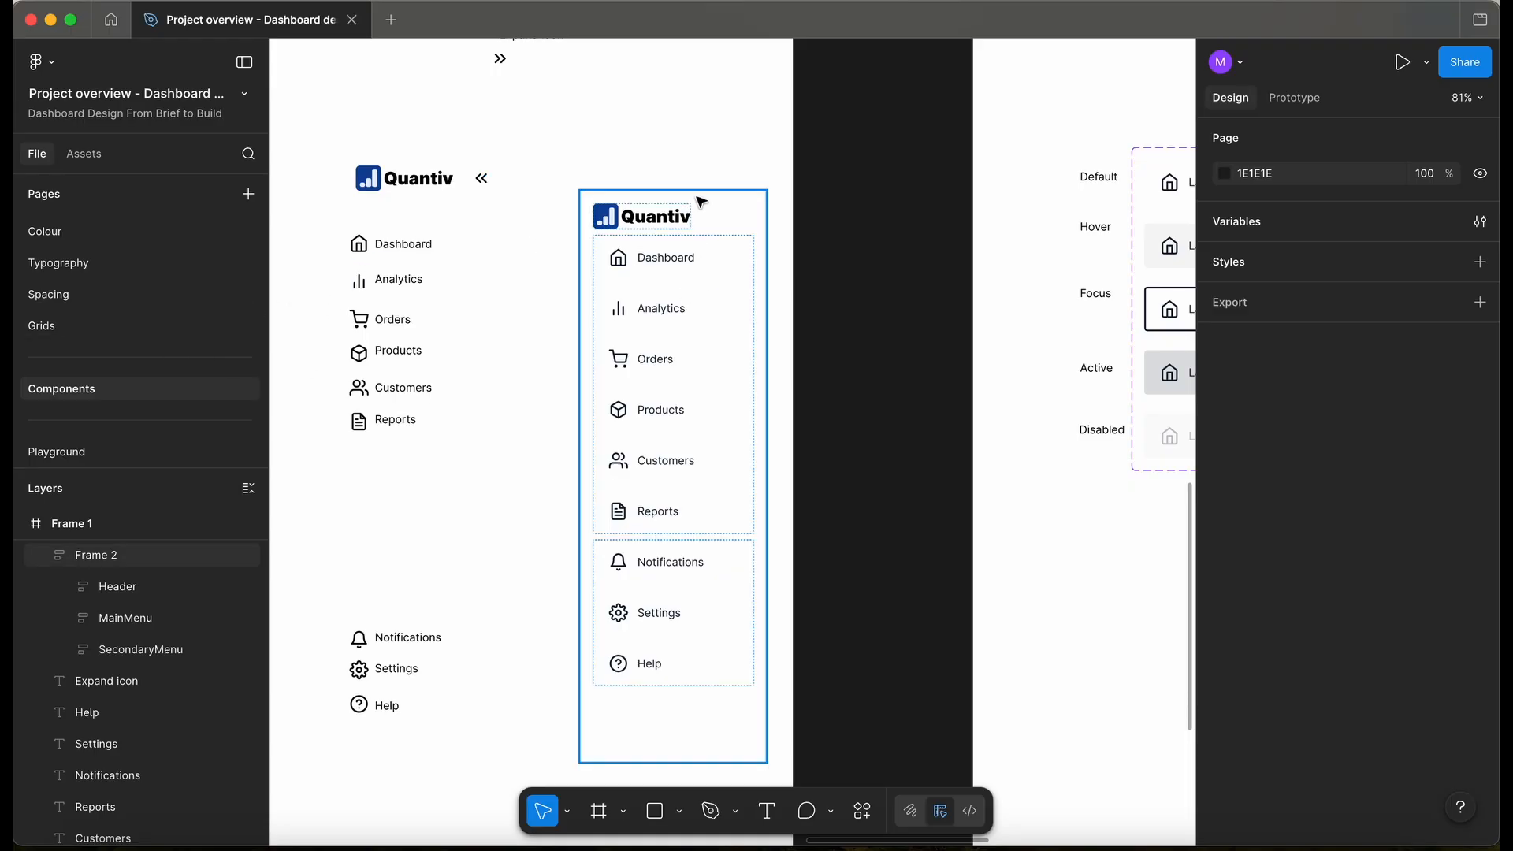
- Move the Dashboard item's home icon into the header beside the logo
scroll(732, 209, up, 3)
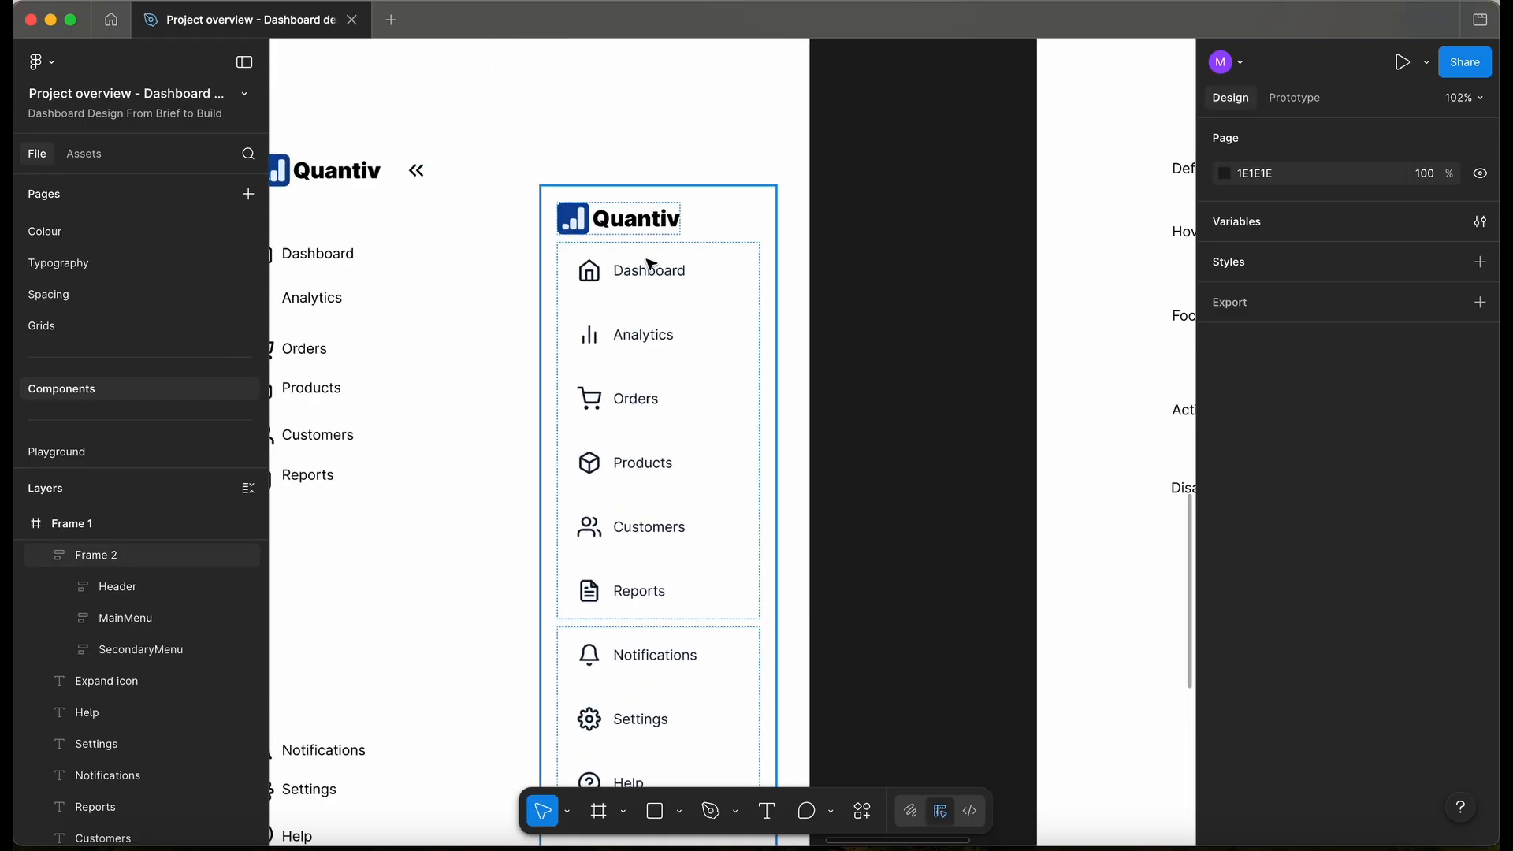
click(583, 283)
click(591, 281)
drag(593, 282, 645, 222)
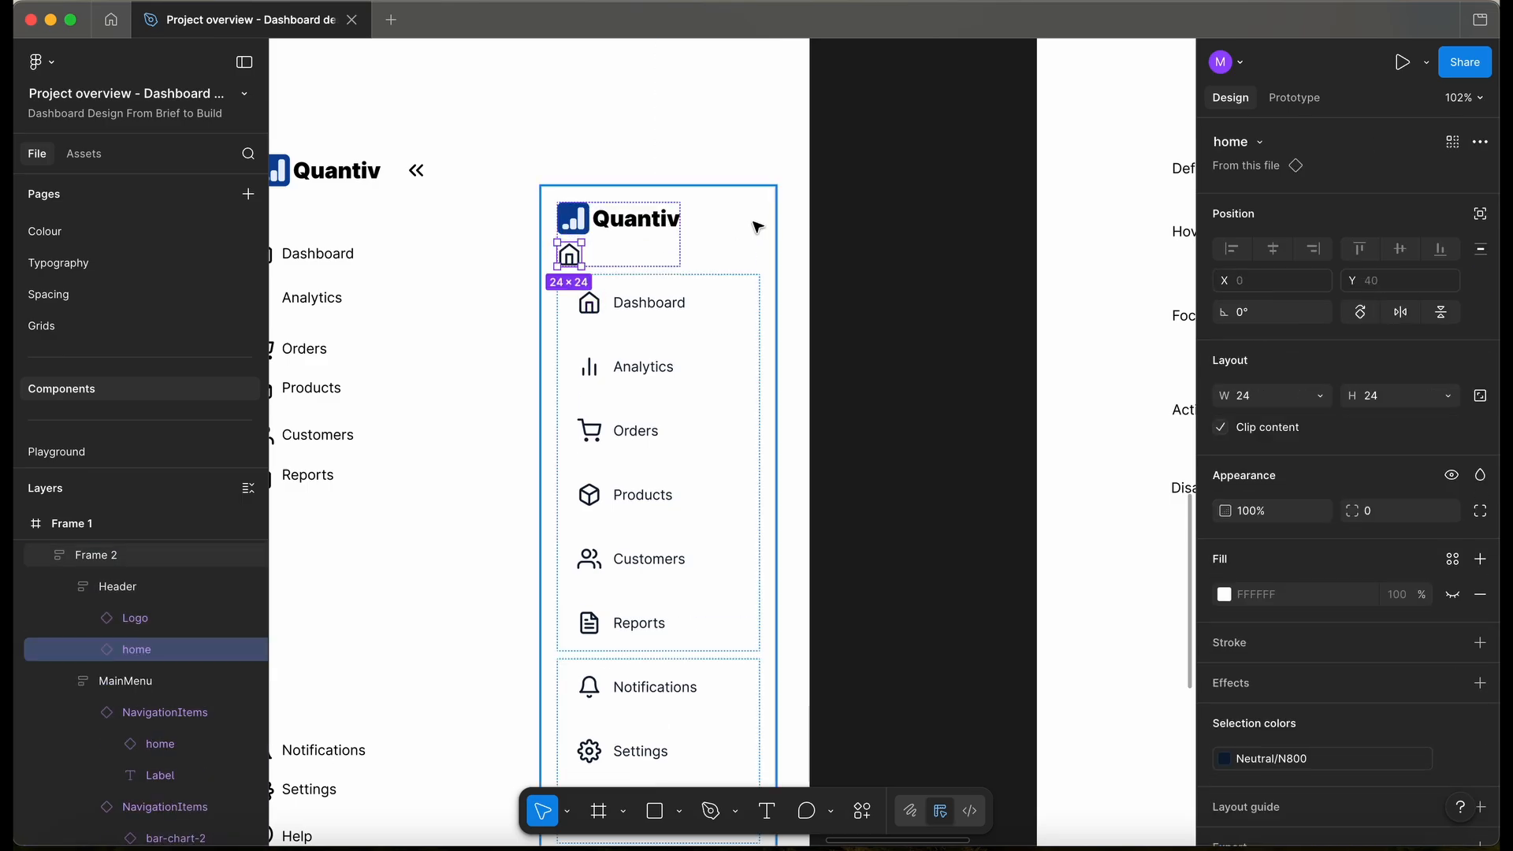
click(1257, 144)
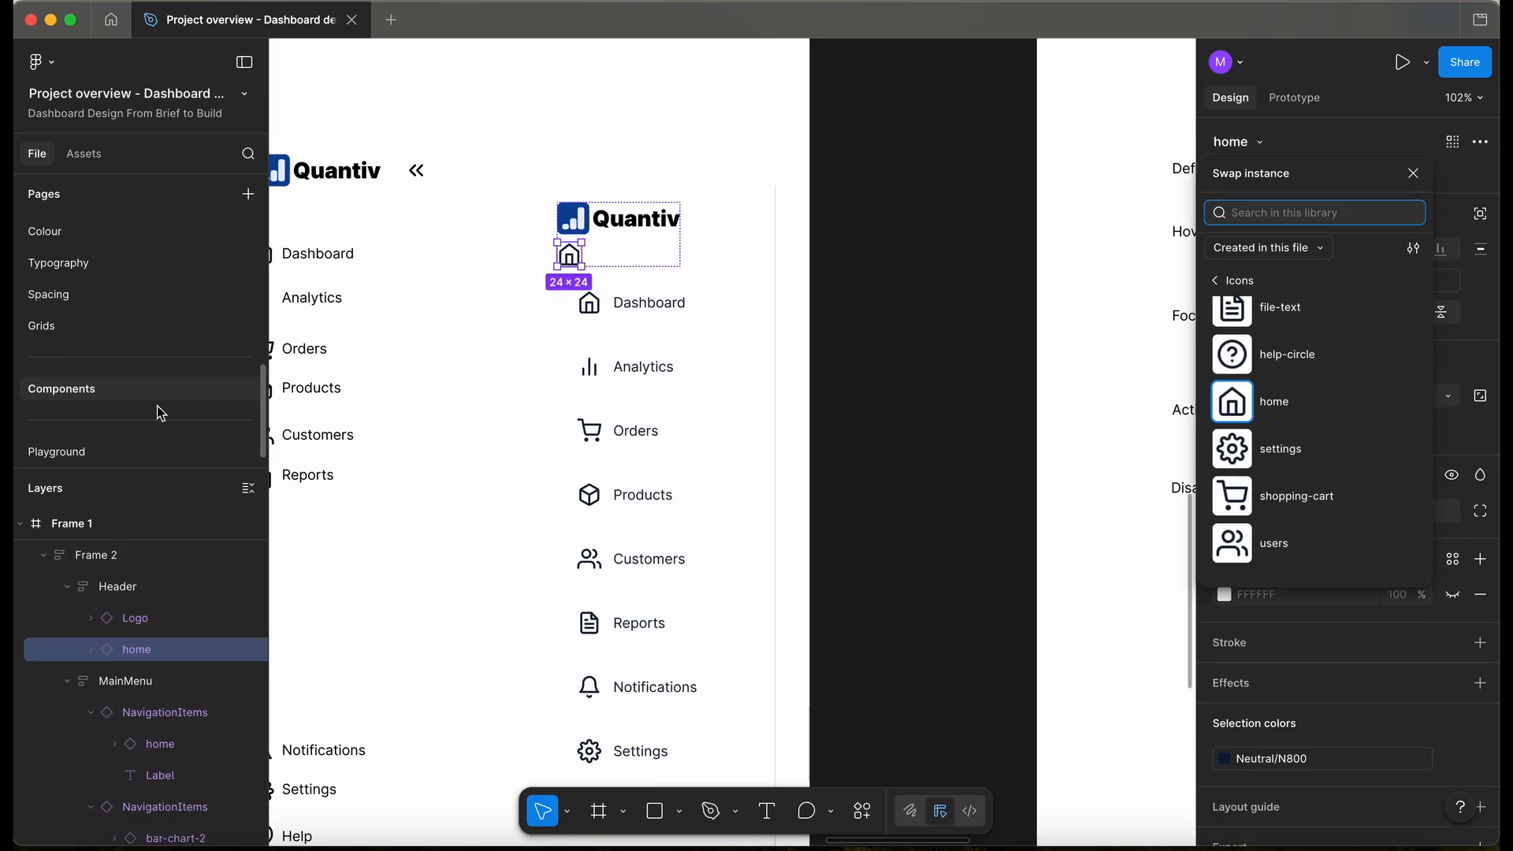
- Try adding a home icon copy to the Icons page row, then undo it
scroll(93, 279, up, 2)
click(89, 259)
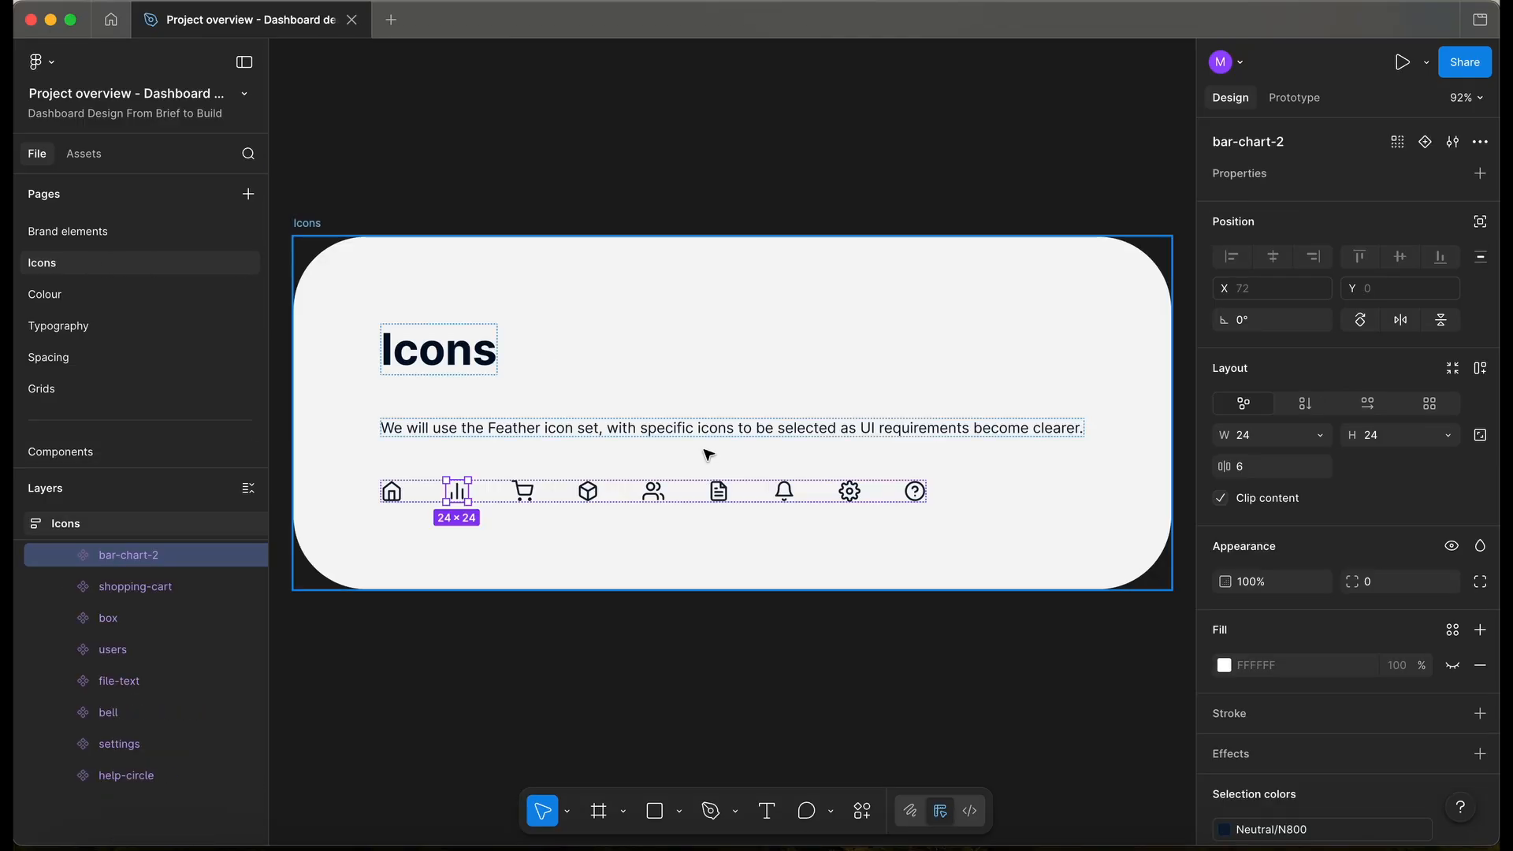
click(770, 642)
click(892, 495)
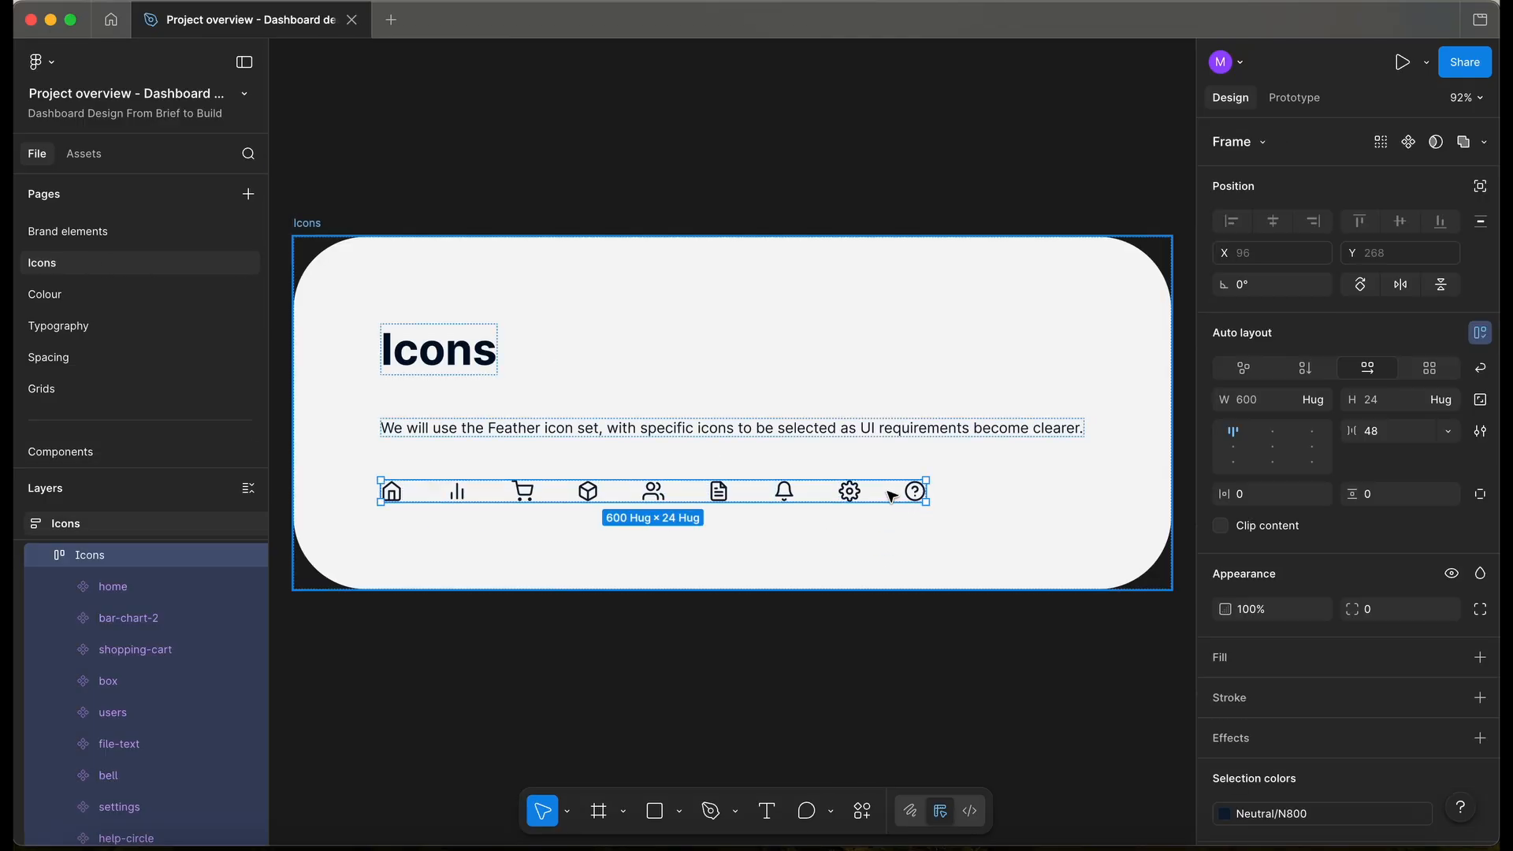
key(ctrl+v)
scroll(1003, 499, up, 2)
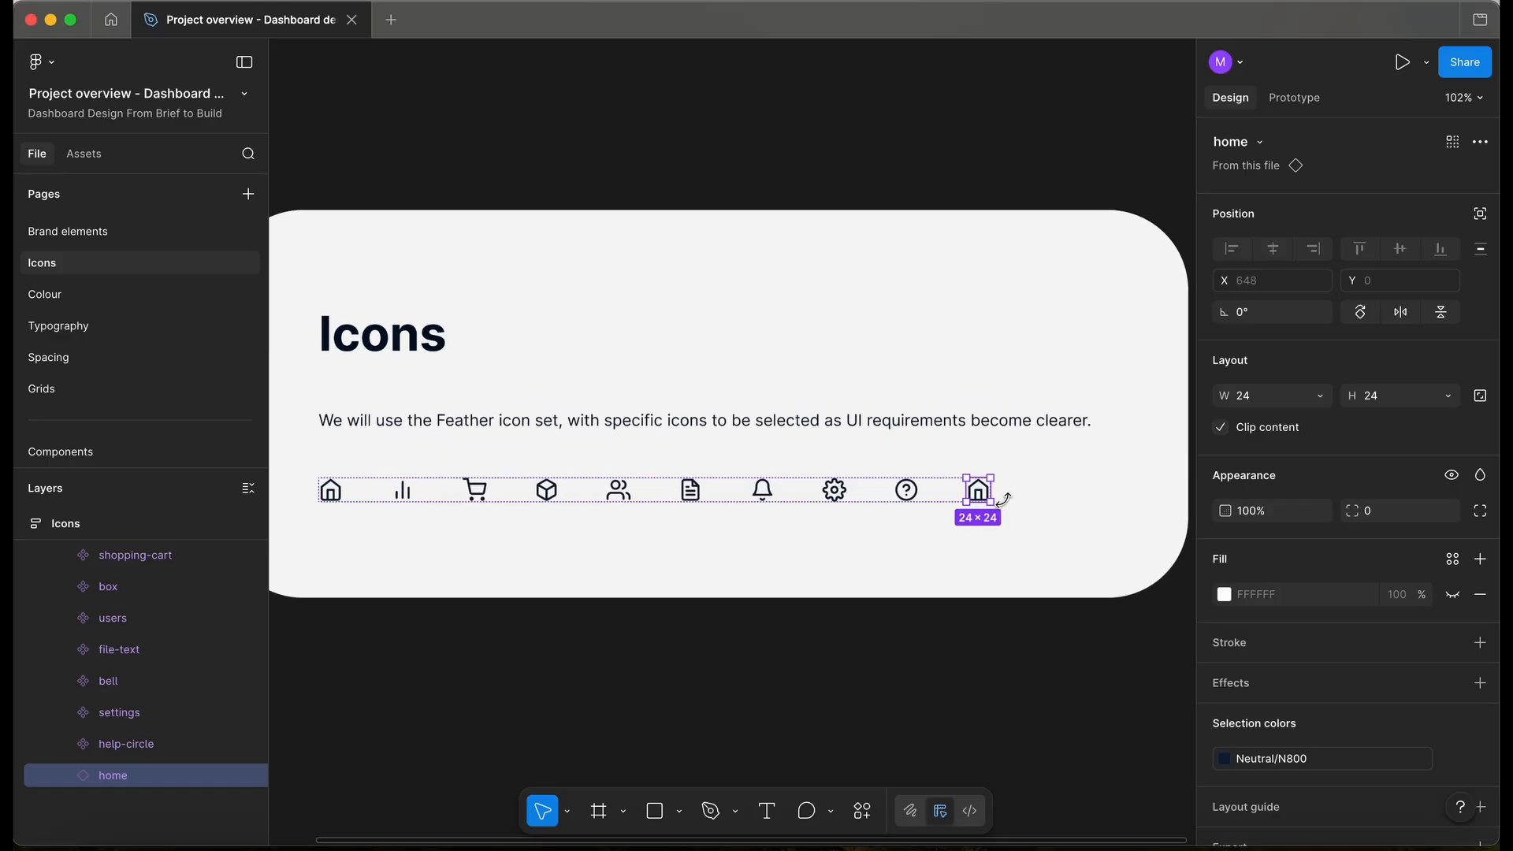
key(ctrl+z)
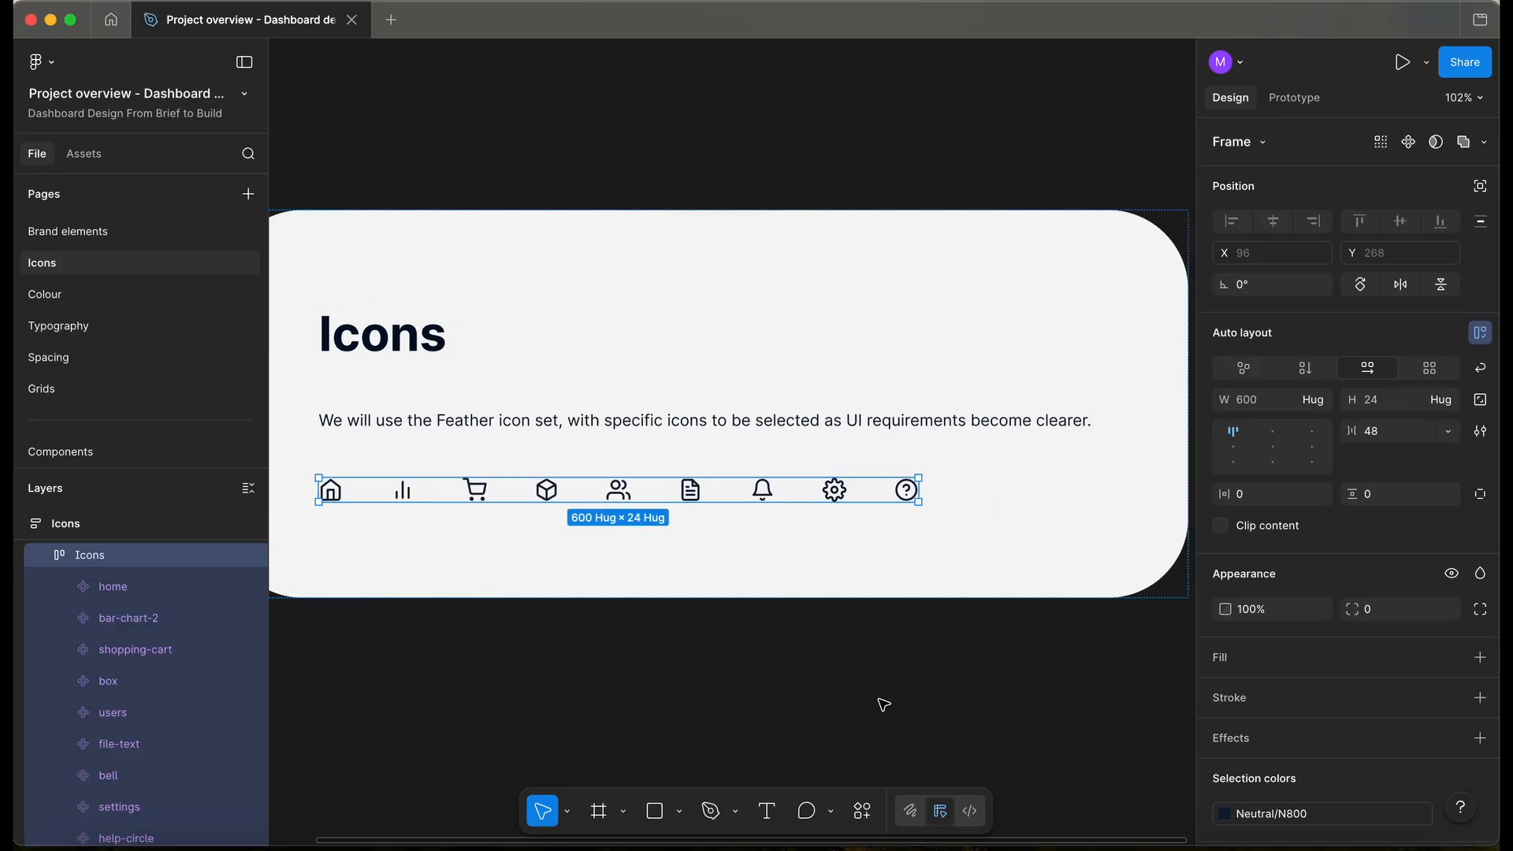
click(82, 450)
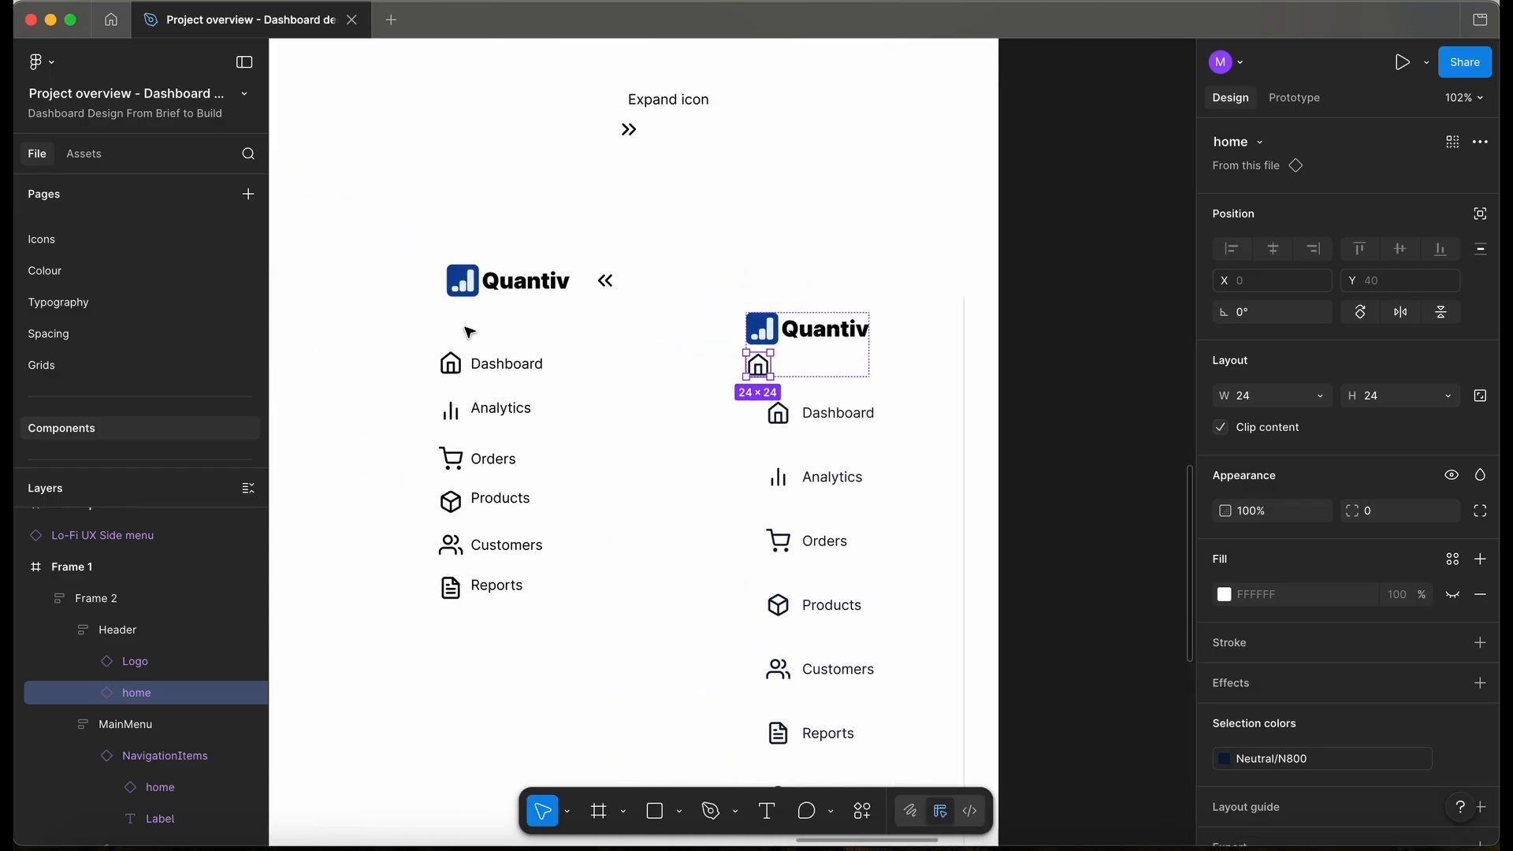
- Copy the chevrons-left and chevrons-right icons into the Icons page row
double_click(603, 276)
key(Escape)
scroll(604, 270, up, 5)
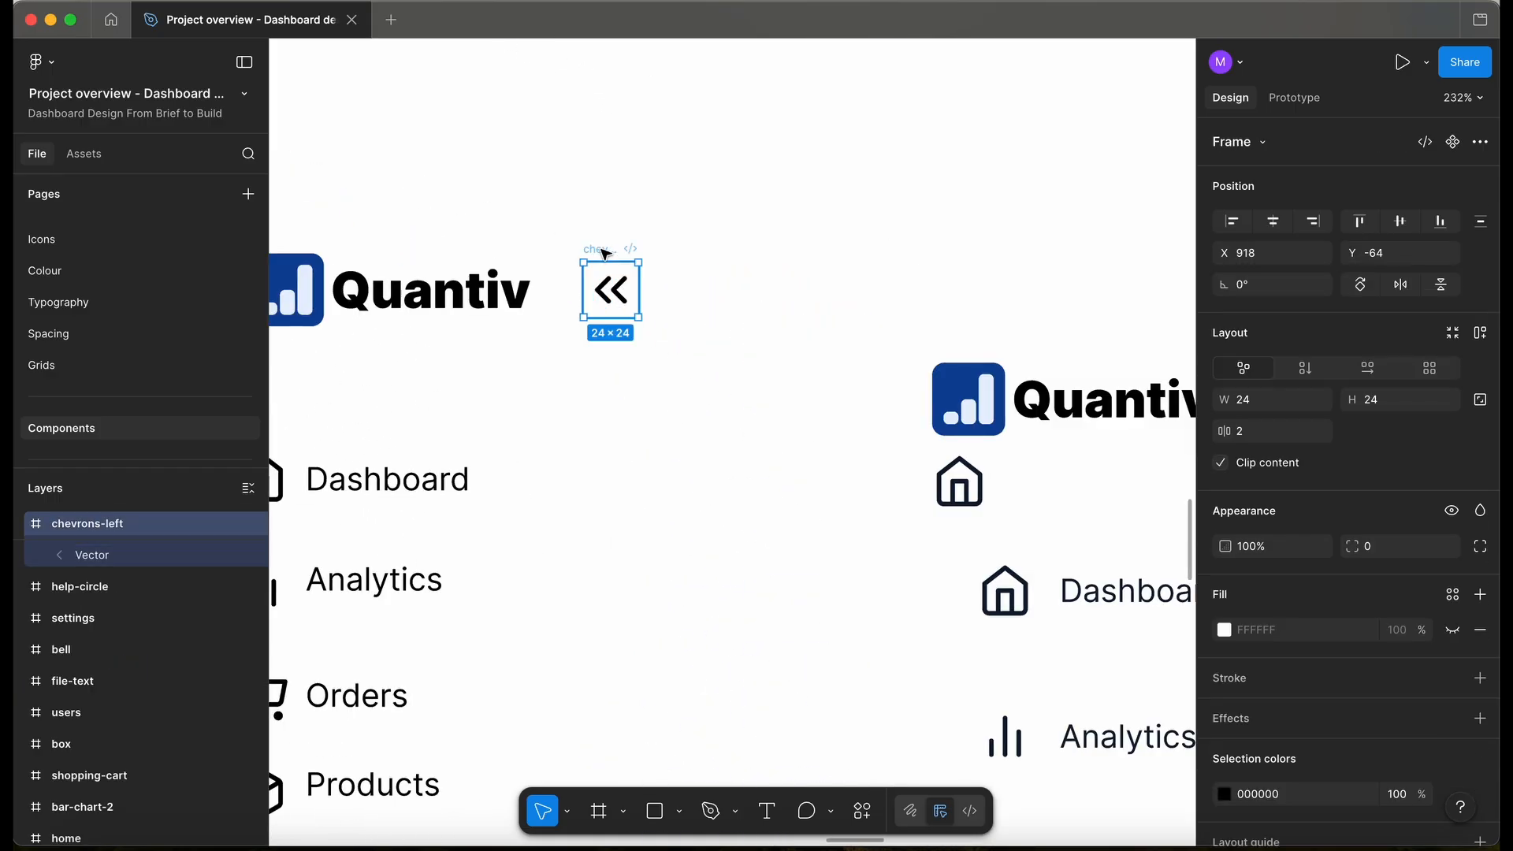
scroll(630, 212, down, 5)
scroll(608, 211, up, 4)
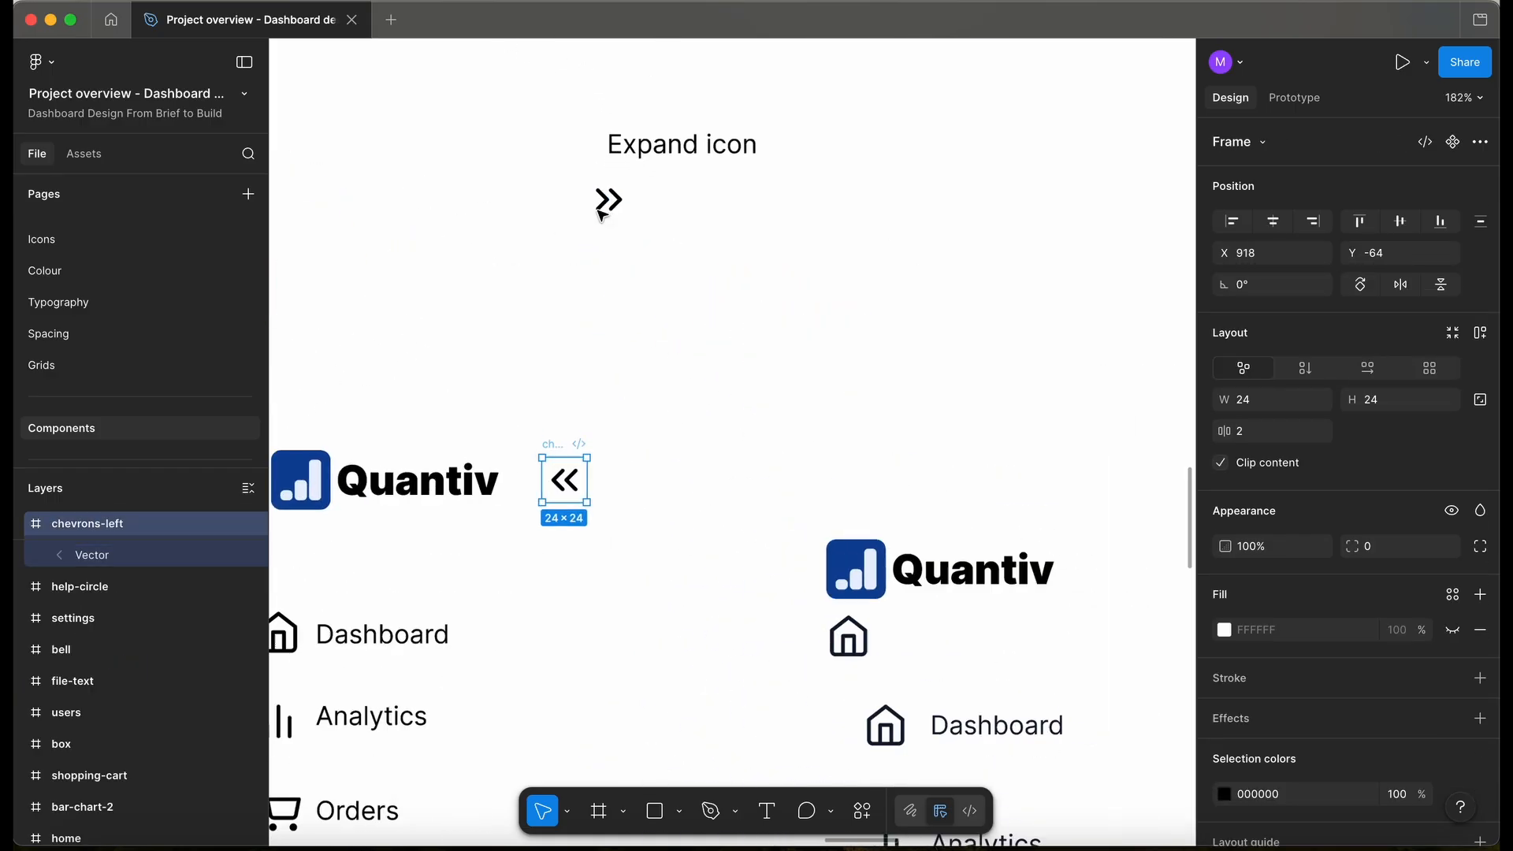
shift+click(606, 163)
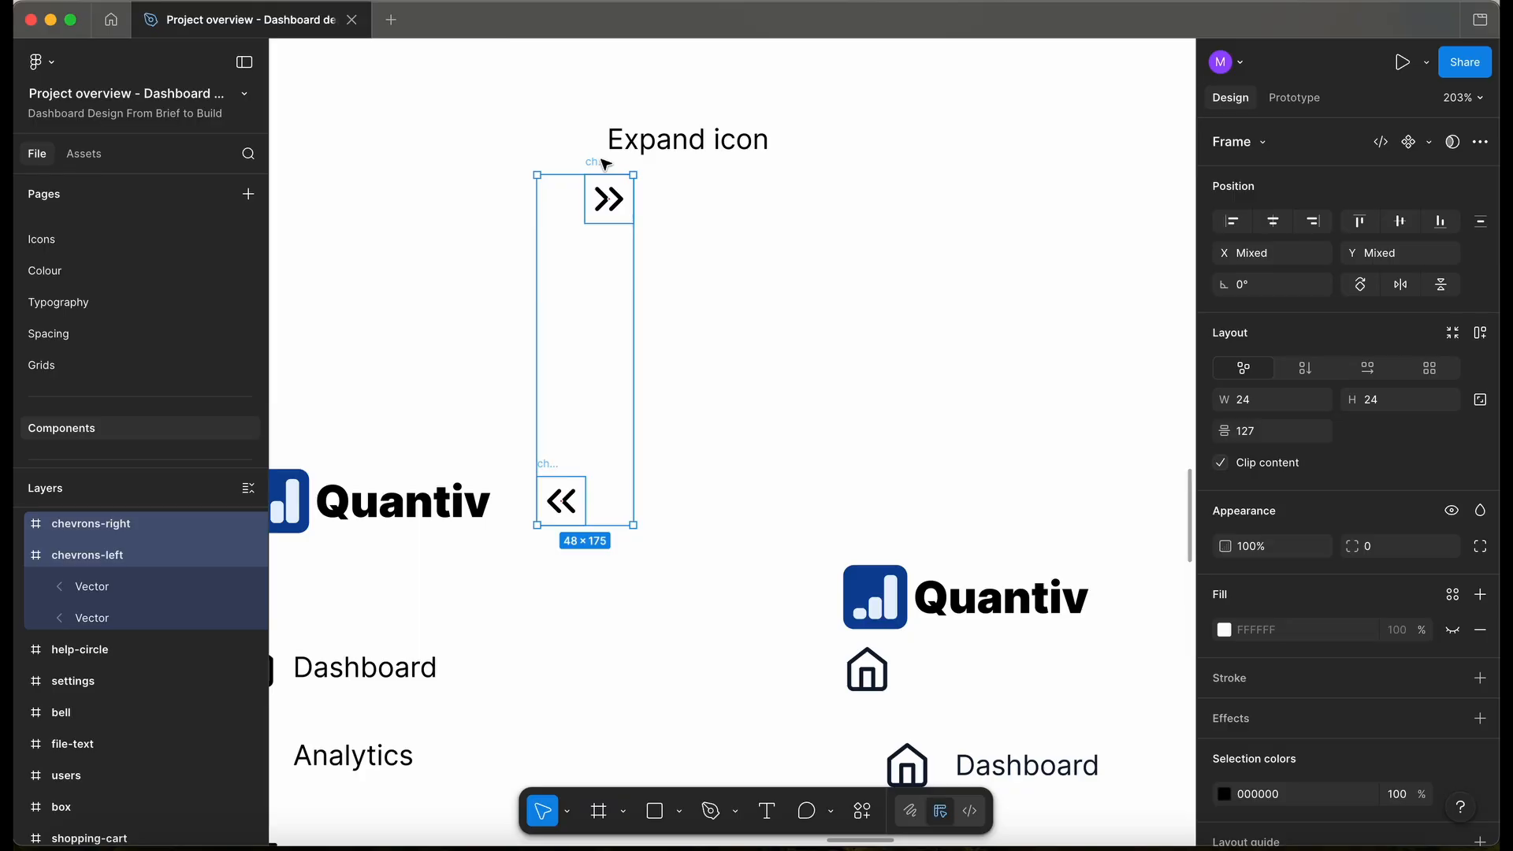
click(74, 240)
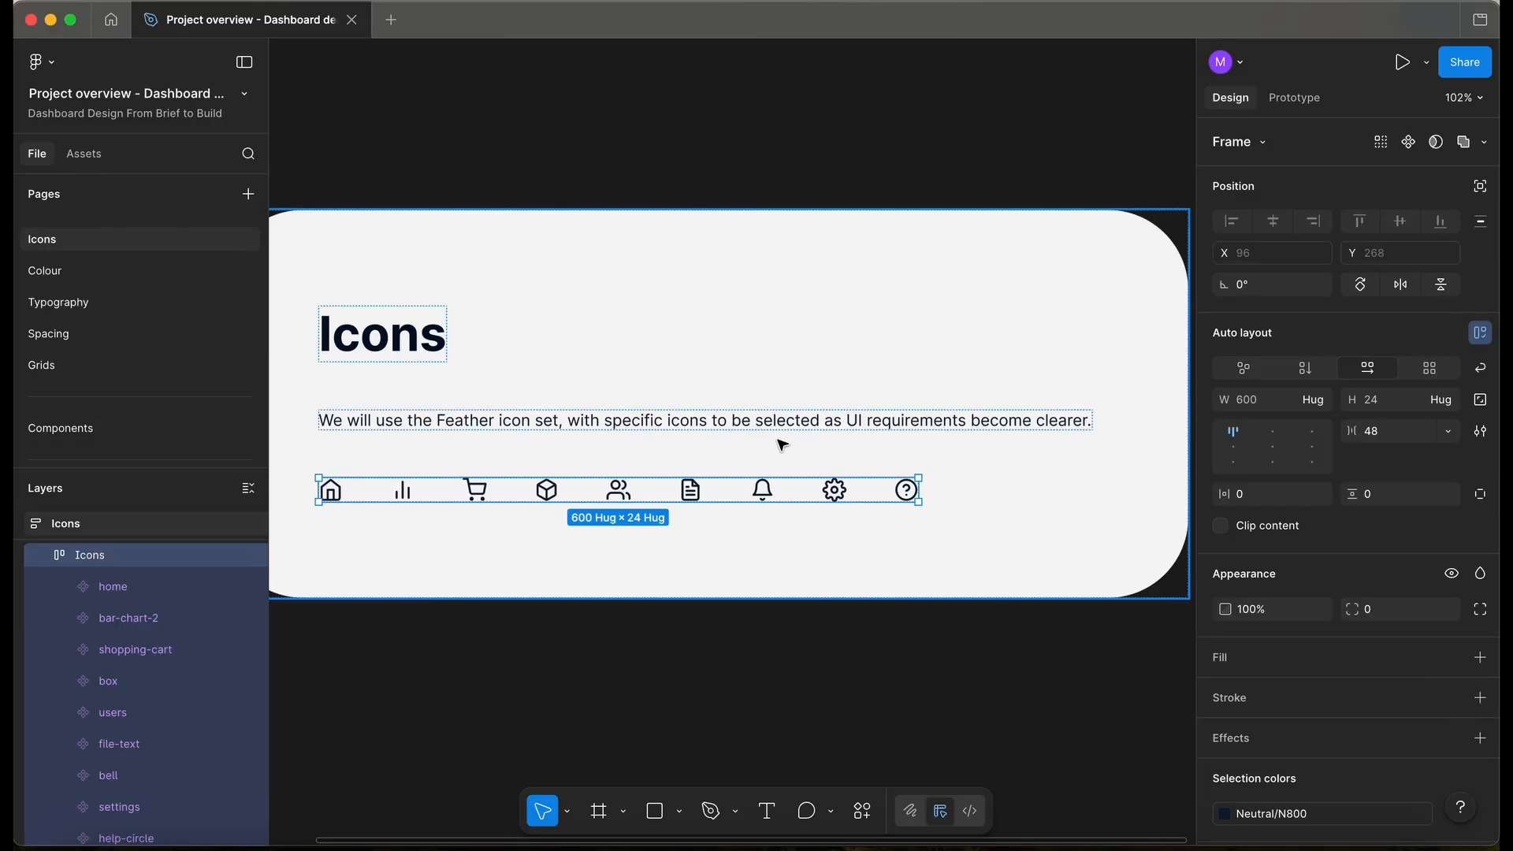
key(ctrl+v)
- Turn chevrons-left and chevrons-right into separate components
scroll(1058, 514, up, 3)
click(220, 697)
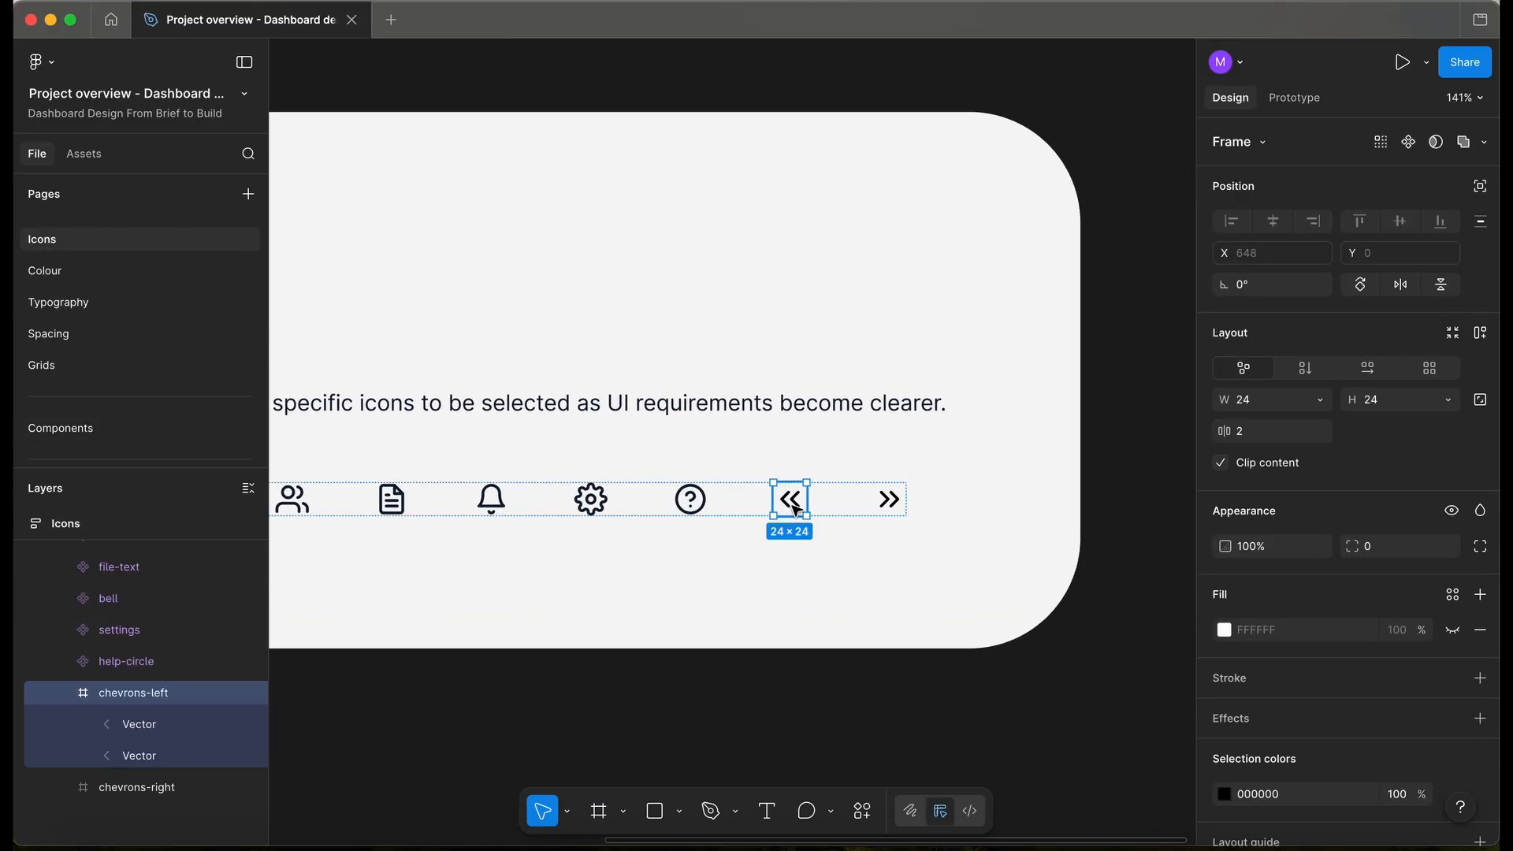
shift+click(158, 788)
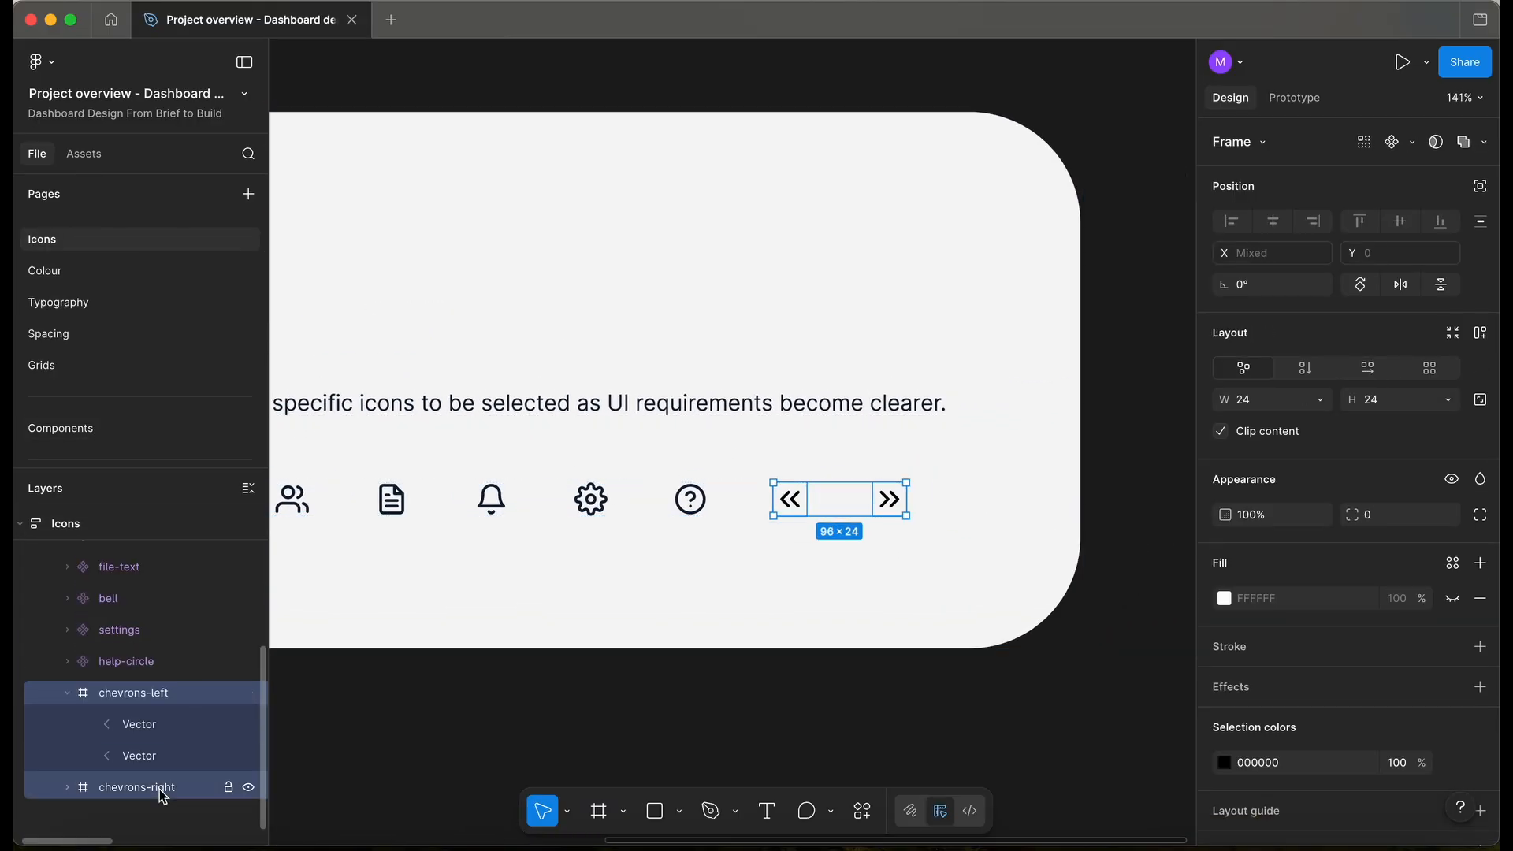
click(1400, 147)
click(1293, 200)
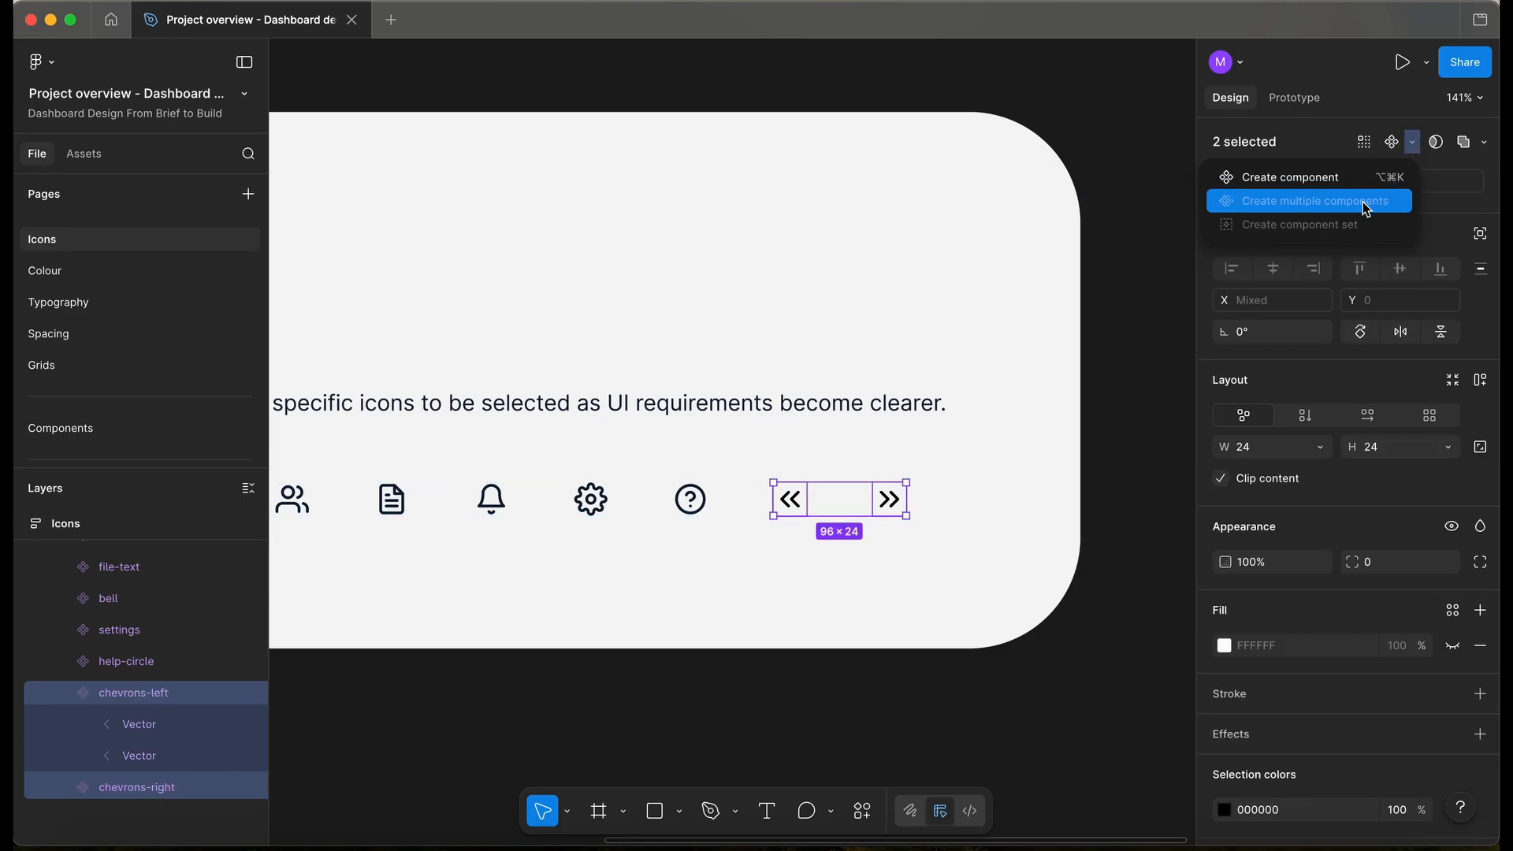
scroll(93, 379, down, 1)
- On the Components page, swap the Header's home icon instance for chevrons-left
click(89, 429)
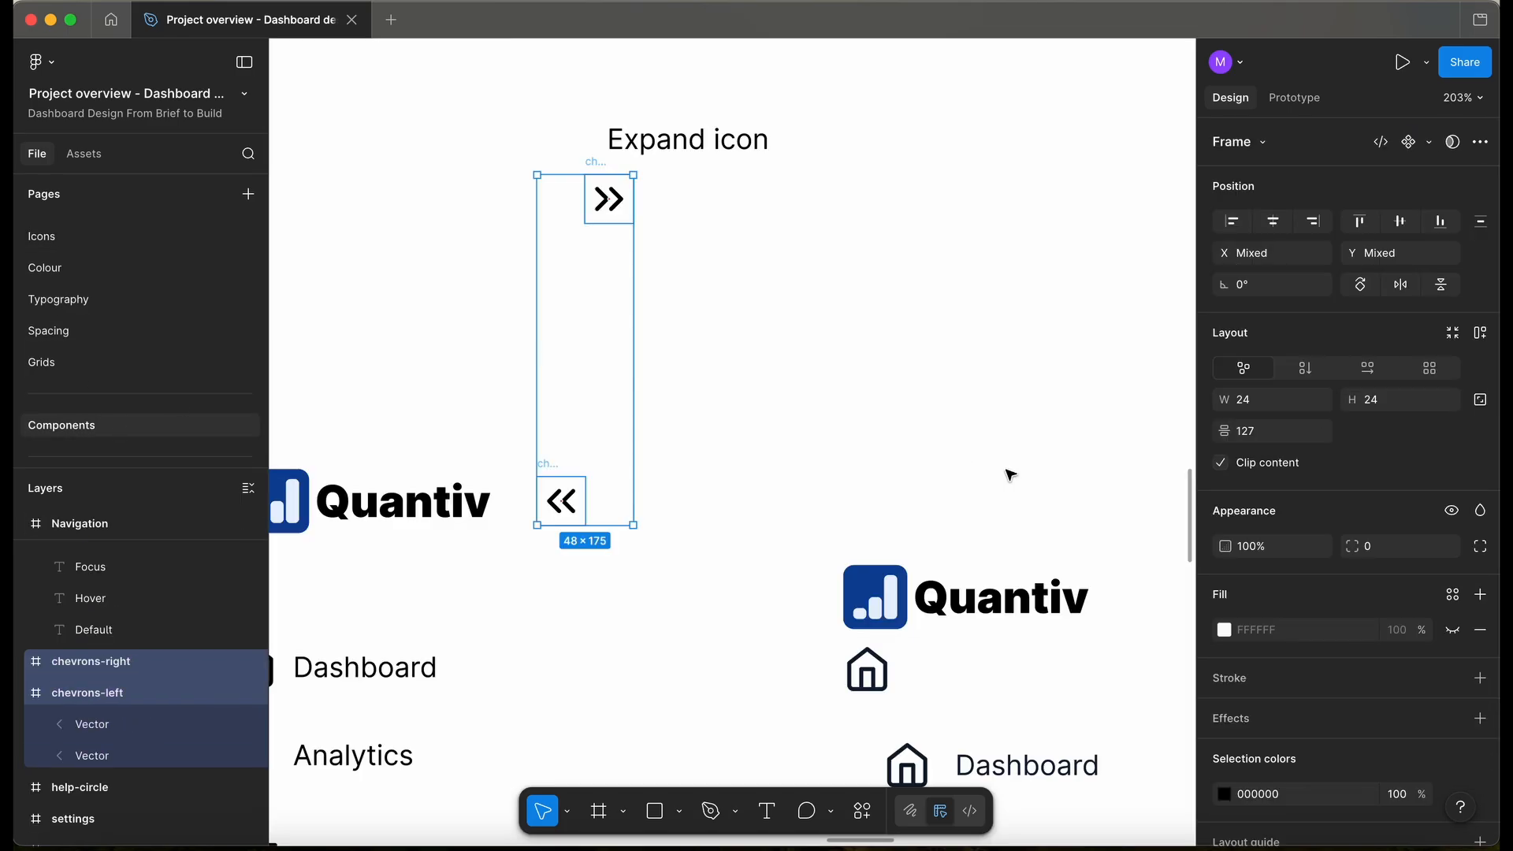
click(1261, 142)
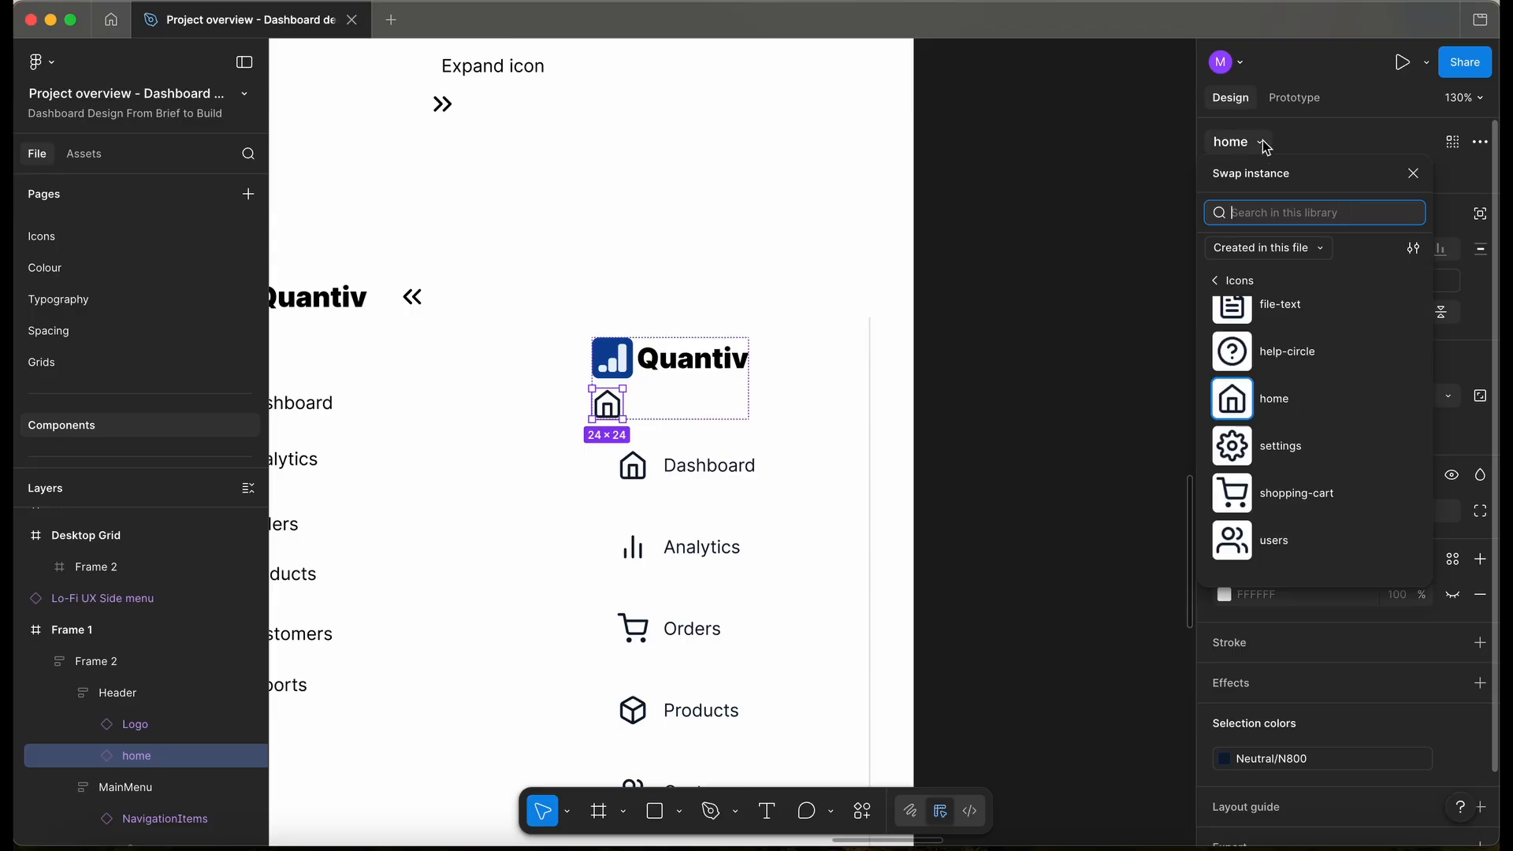
scroll(1308, 489, up, 5)
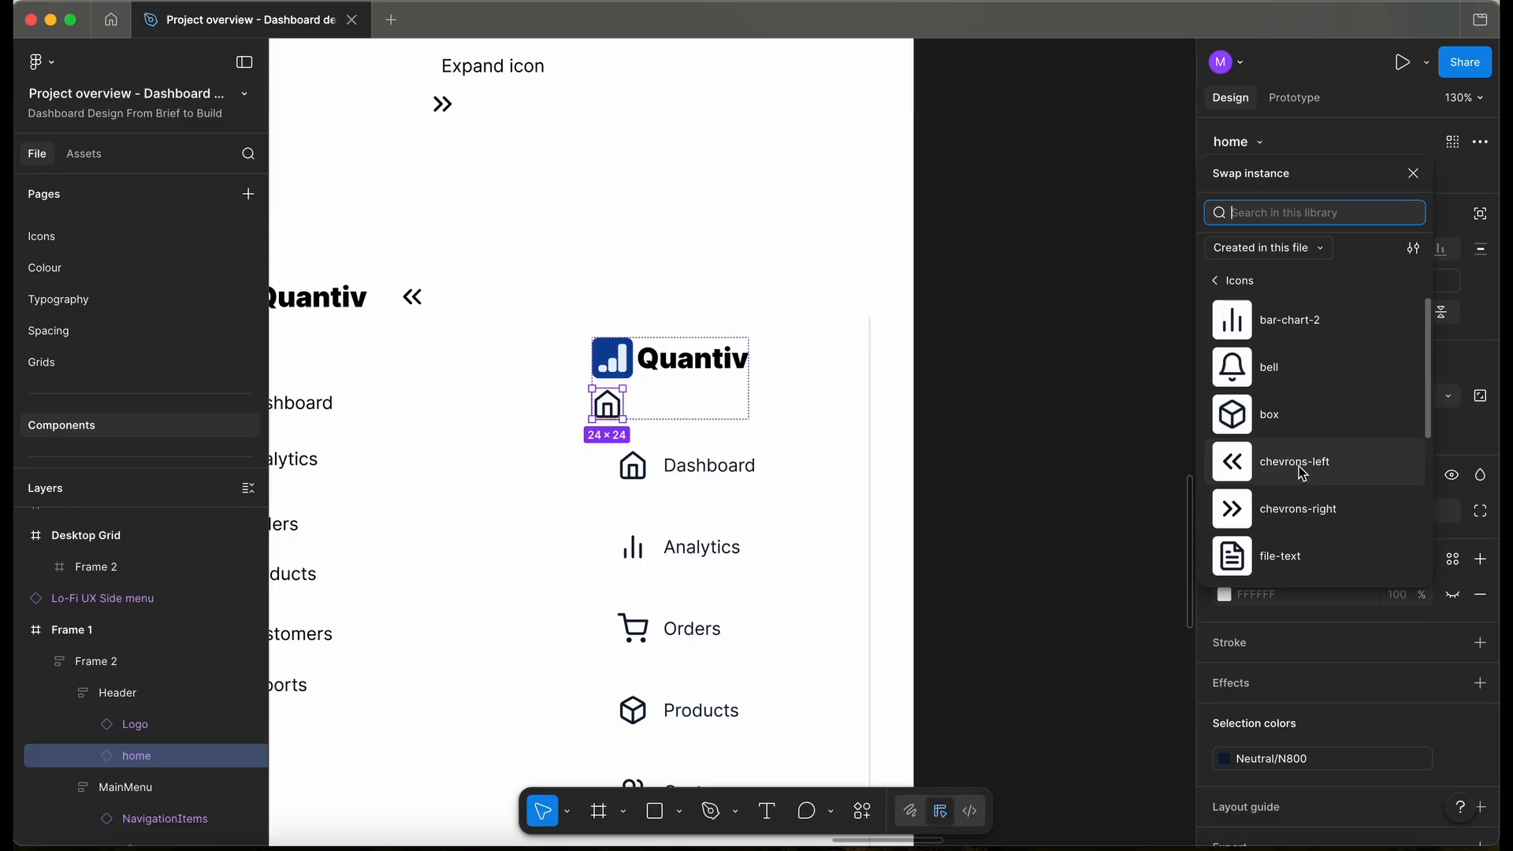
click(1299, 466)
- Set the Header to Fill container width with horizontal auto layout, aligned middle-left
click(723, 408)
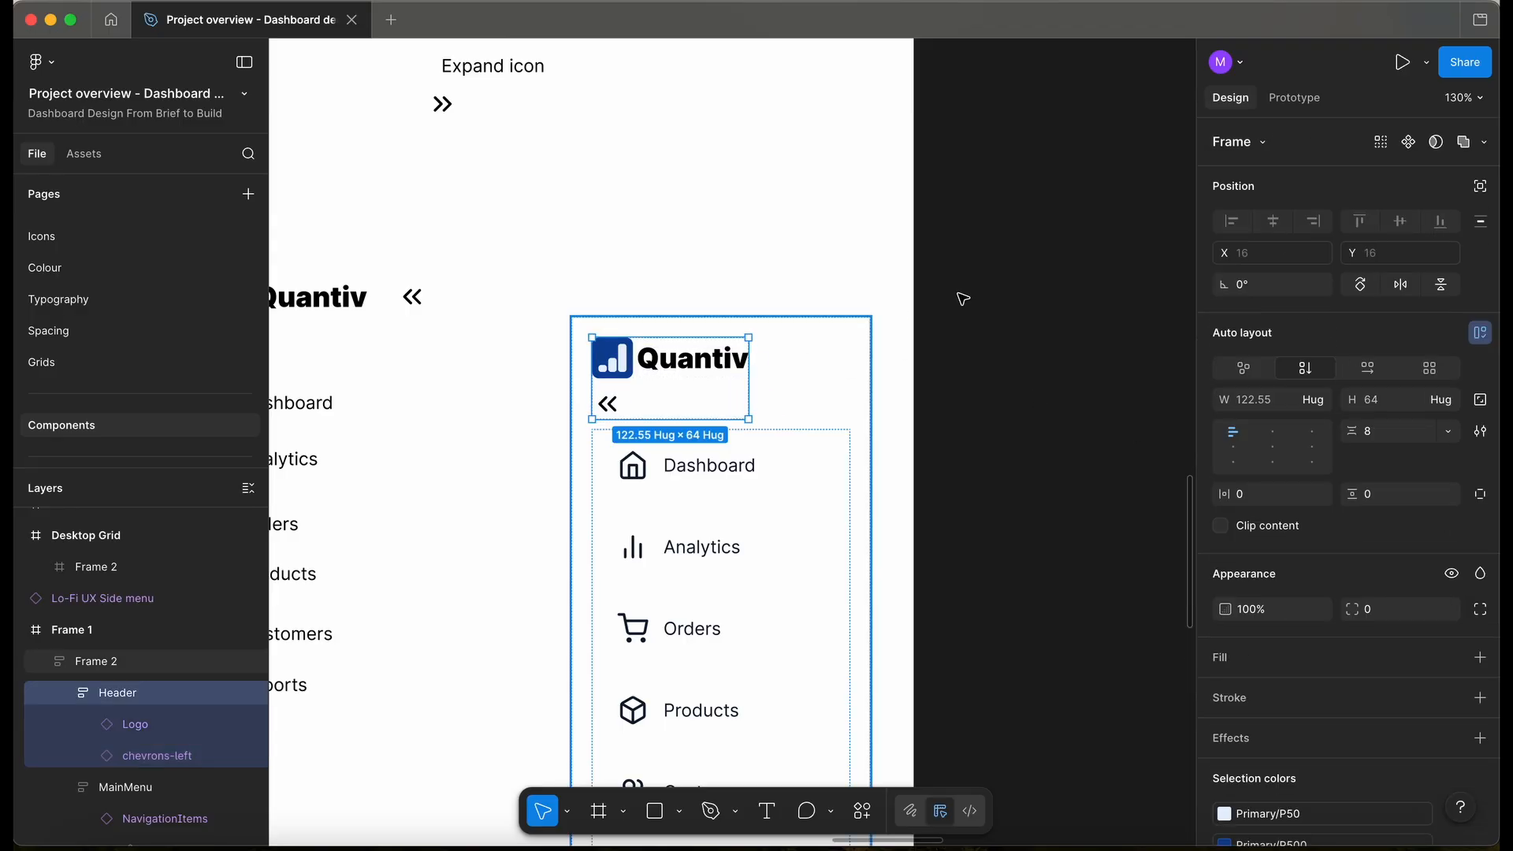
click(1322, 400)
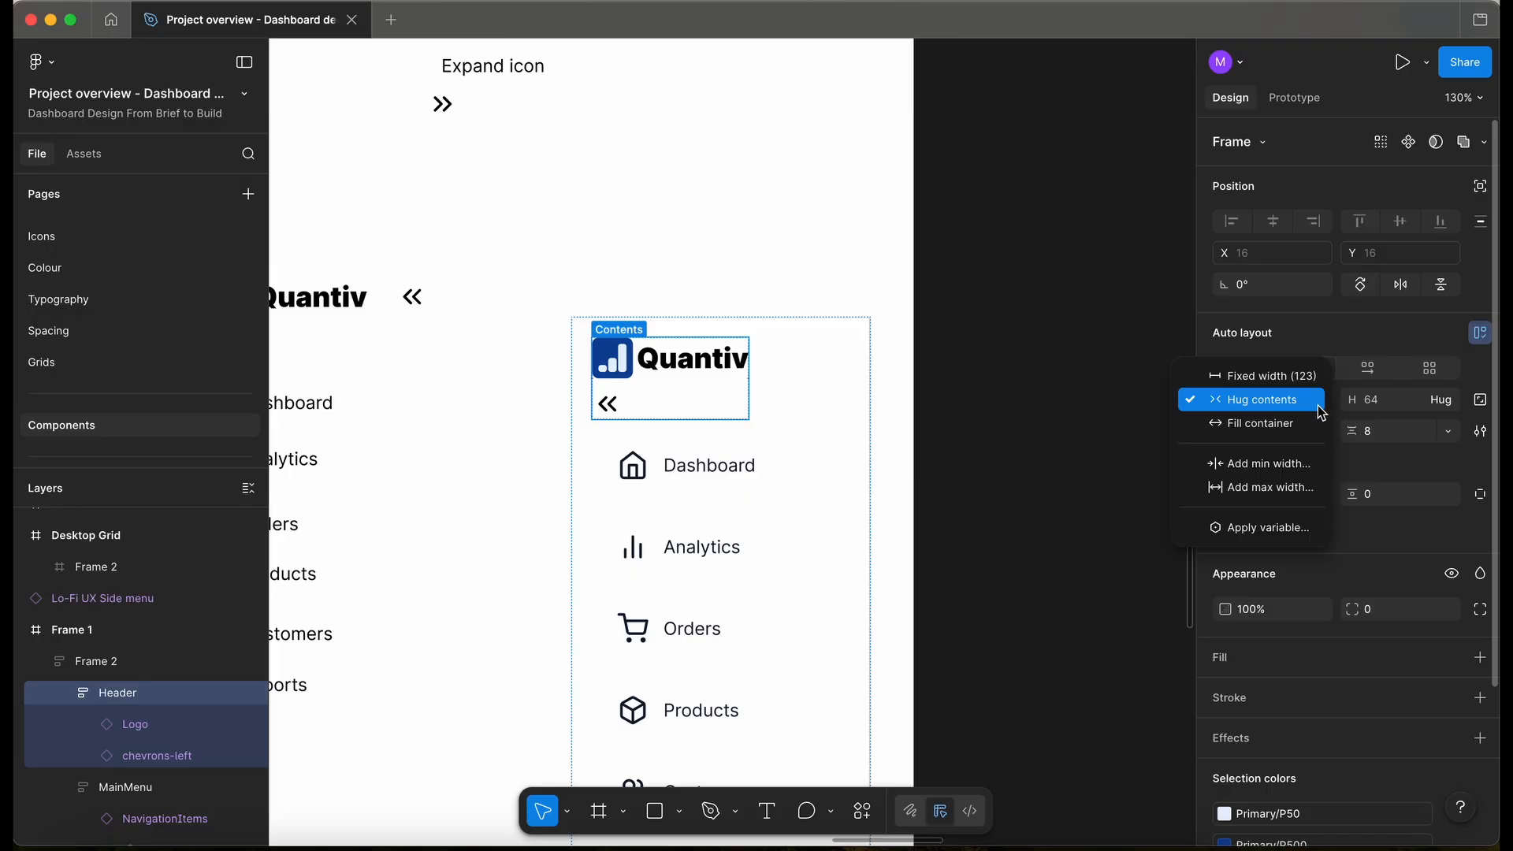
click(1284, 418)
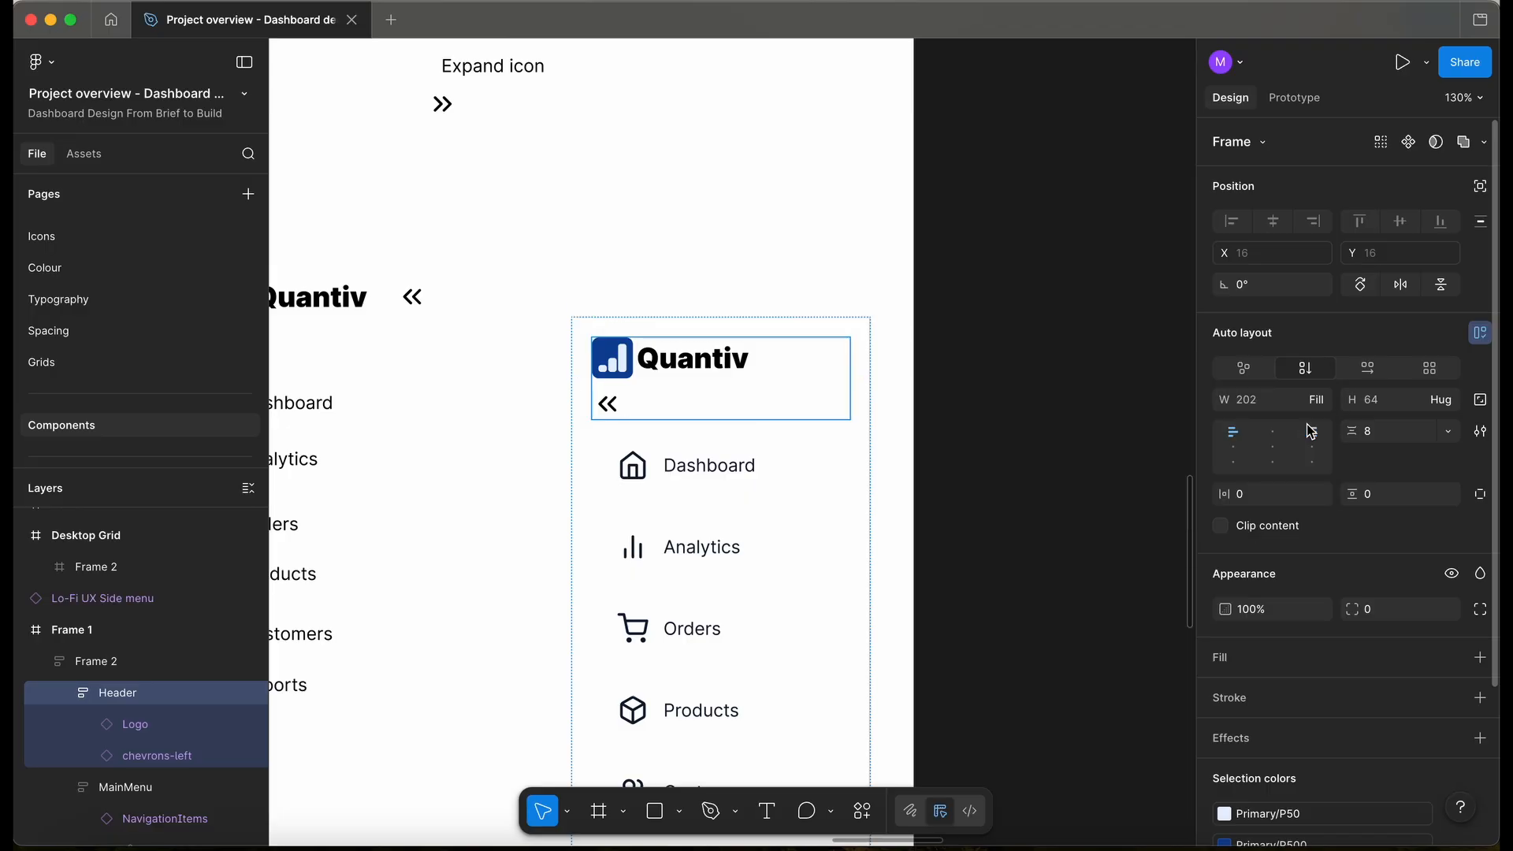
click(1377, 376)
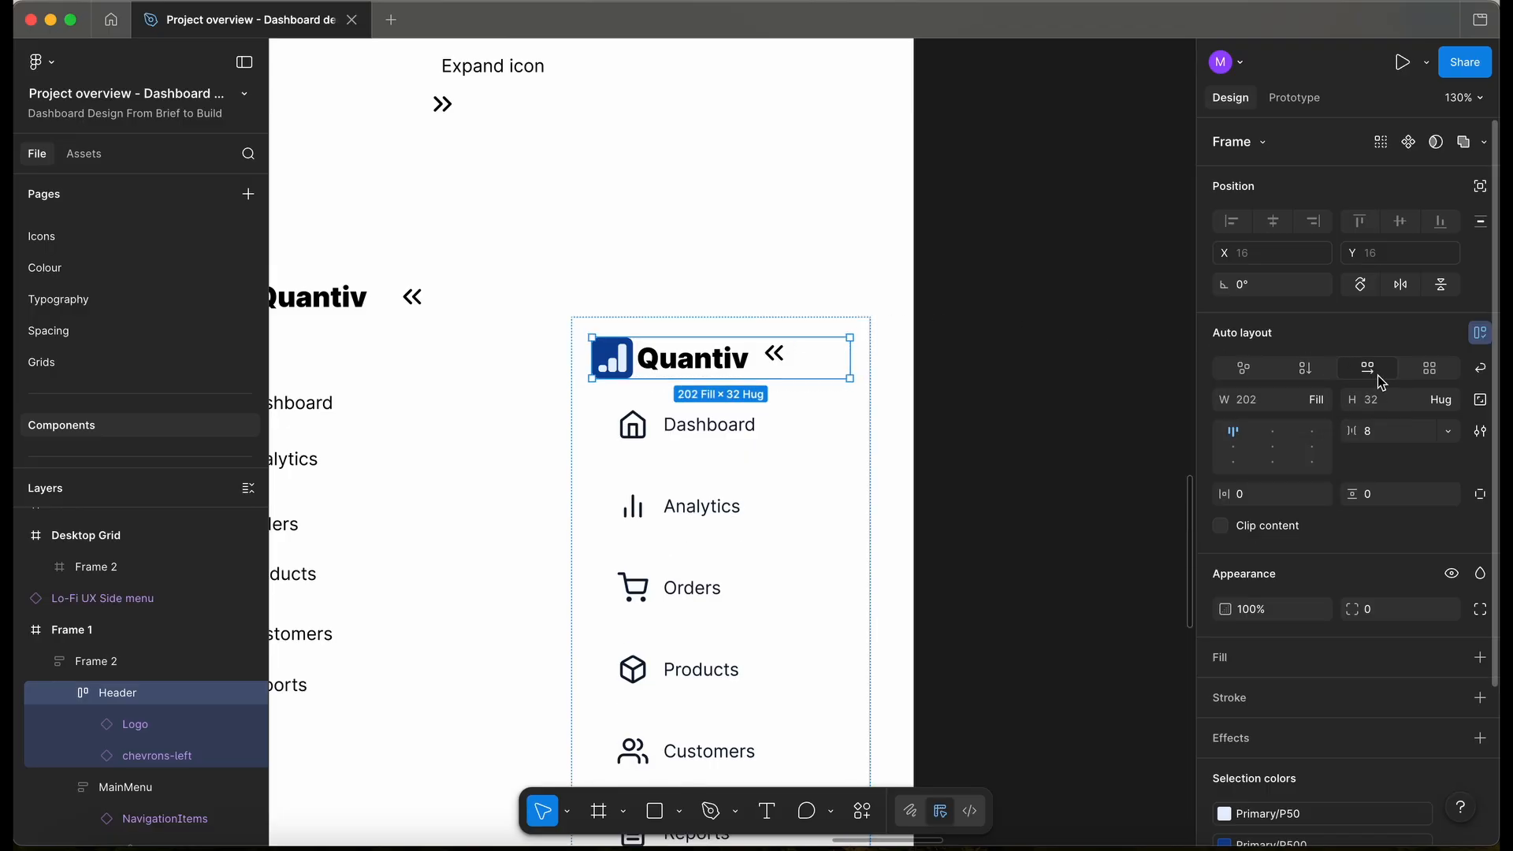
click(1234, 452)
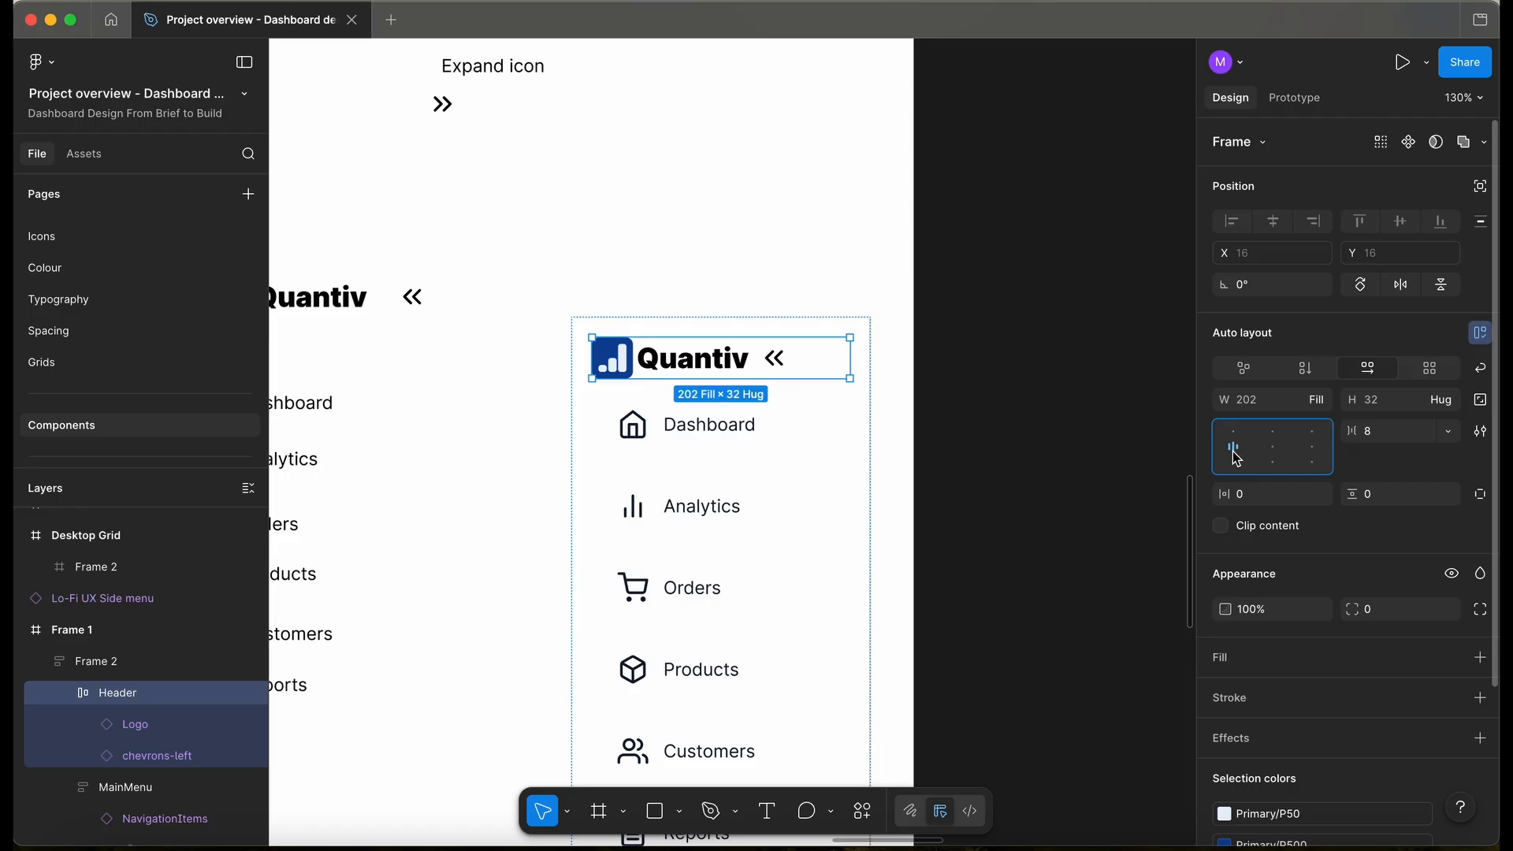
key(shift+1)
click(840, 332)
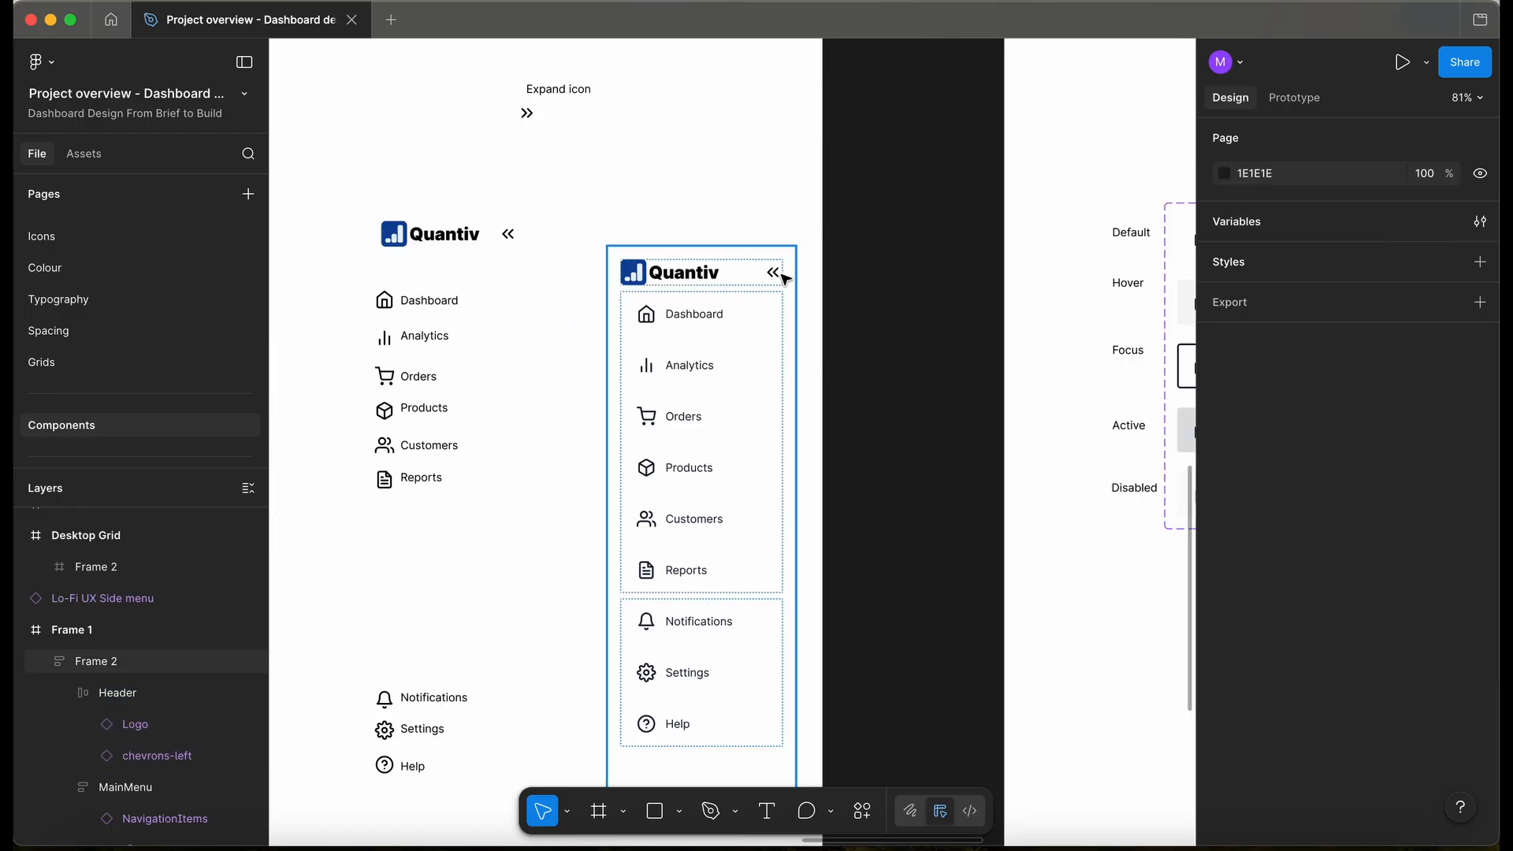
- Duplicate Desktop Grid below the Navigation frame and delete the copy's placeholder Frame 2
scroll(784, 276, up, 5)
scroll(786, 279, down, 10)
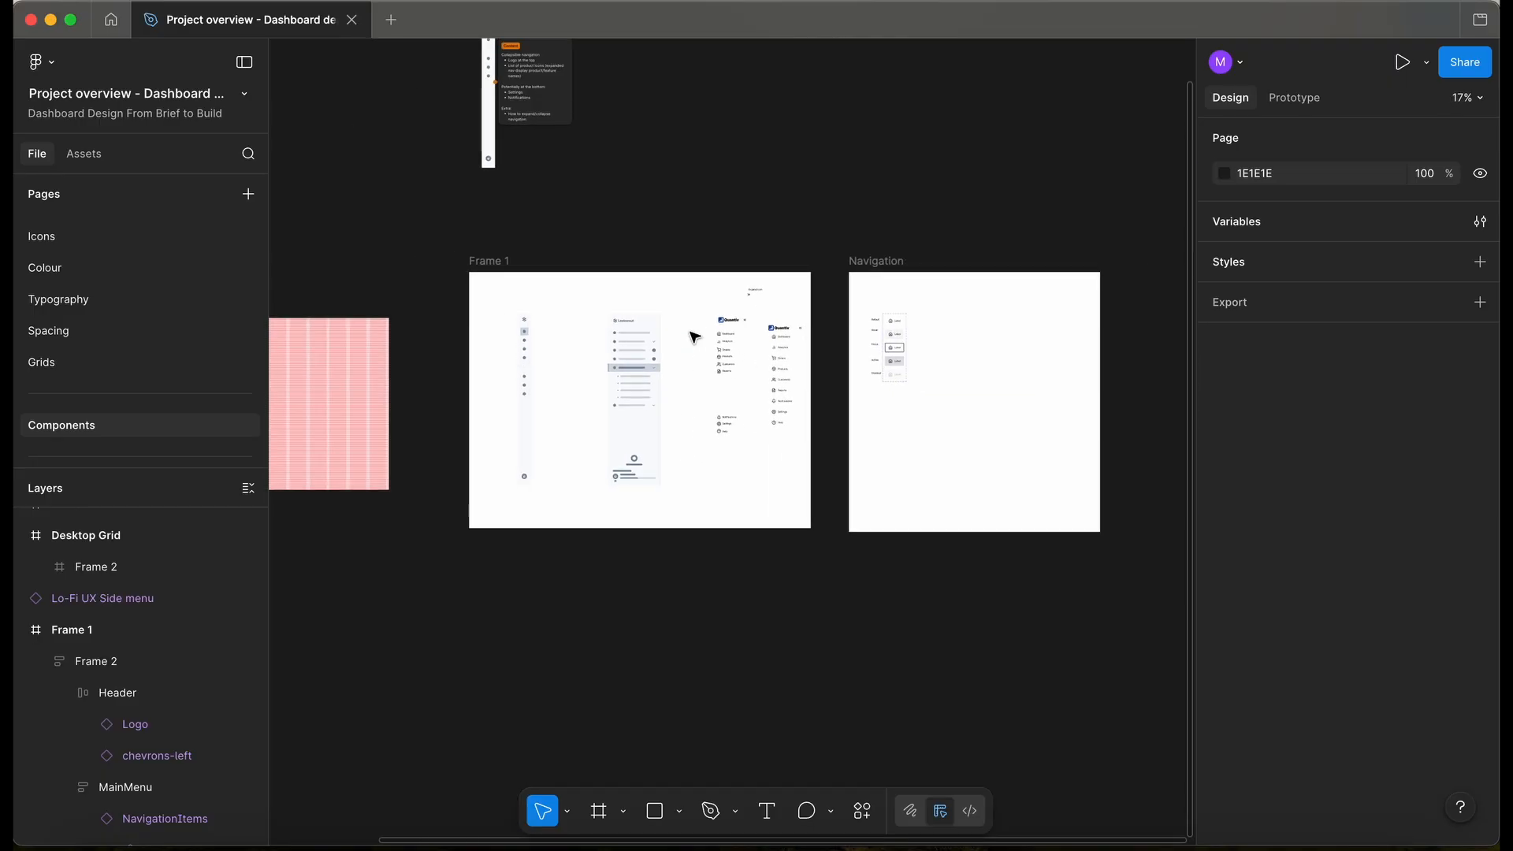
scroll(698, 335, down, 3)
click(406, 314)
drag(425, 370, 866, 528)
scroll(859, 481, up, 5)
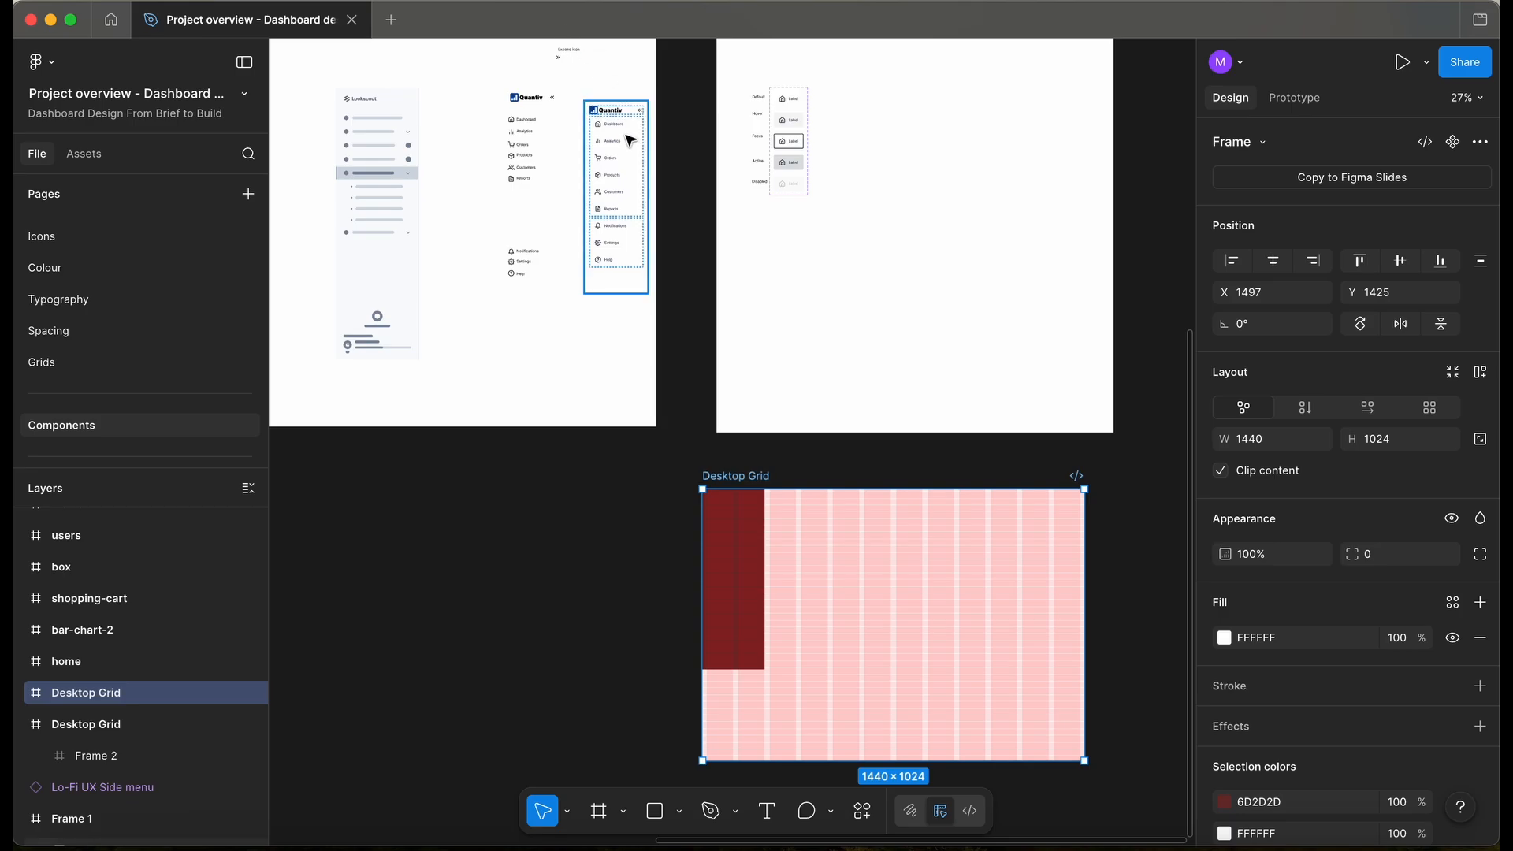
click(747, 522)
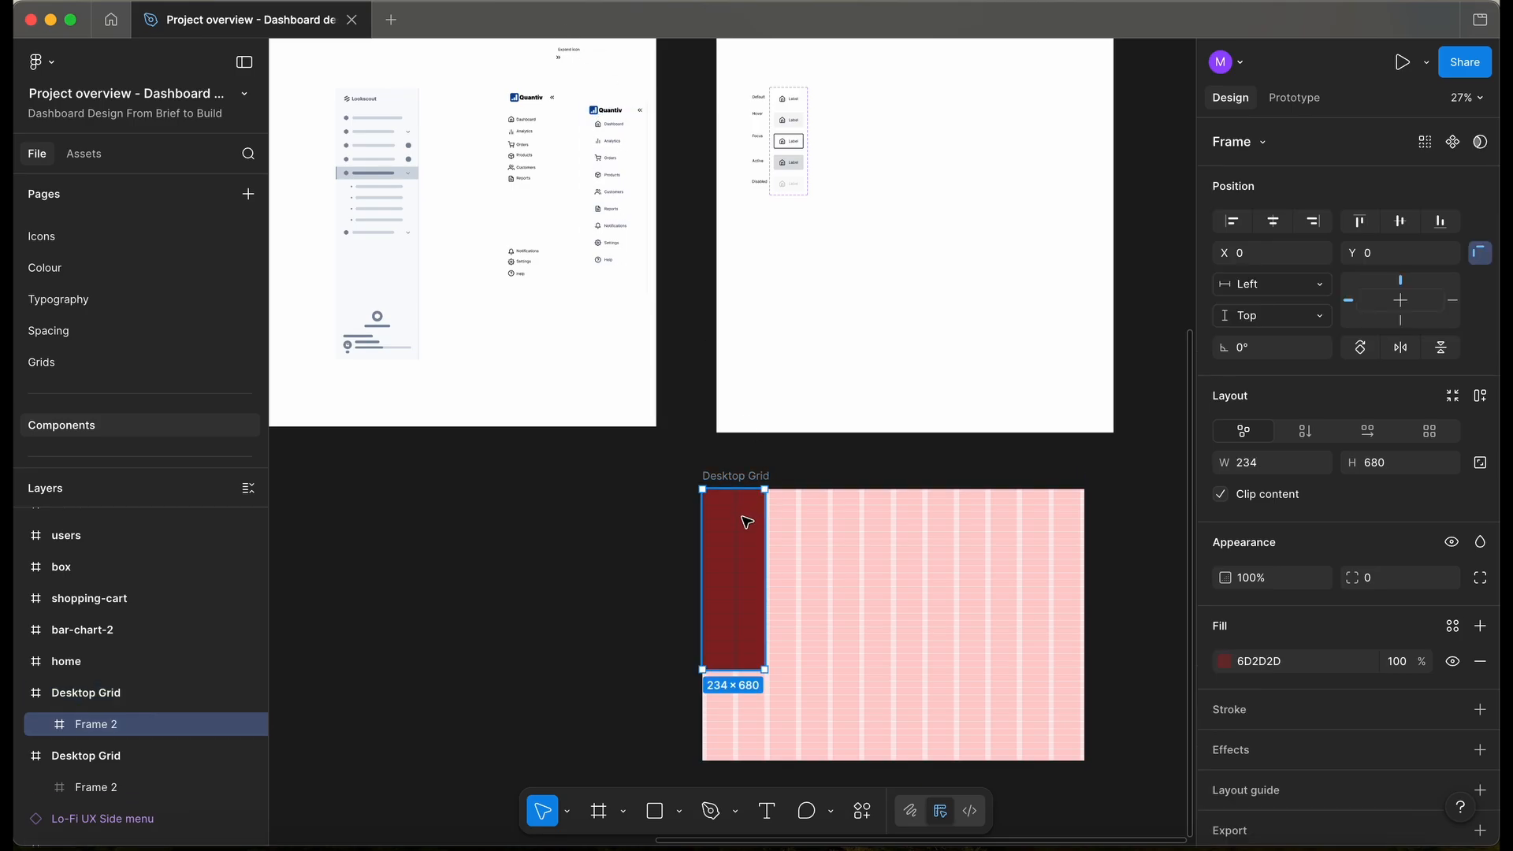
key(Delete)
- Move the navigation menu into the copied Desktop Grid at its top-left corner (0,0)
drag(616, 117, 747, 525)
scroll(748, 525, up, 5)
drag(717, 460, 692, 444)
scroll(692, 442, up, 3)
scroll(692, 442, down, 5)
- Give the navigation menu frame a minimum height of 1024
click(1448, 463)
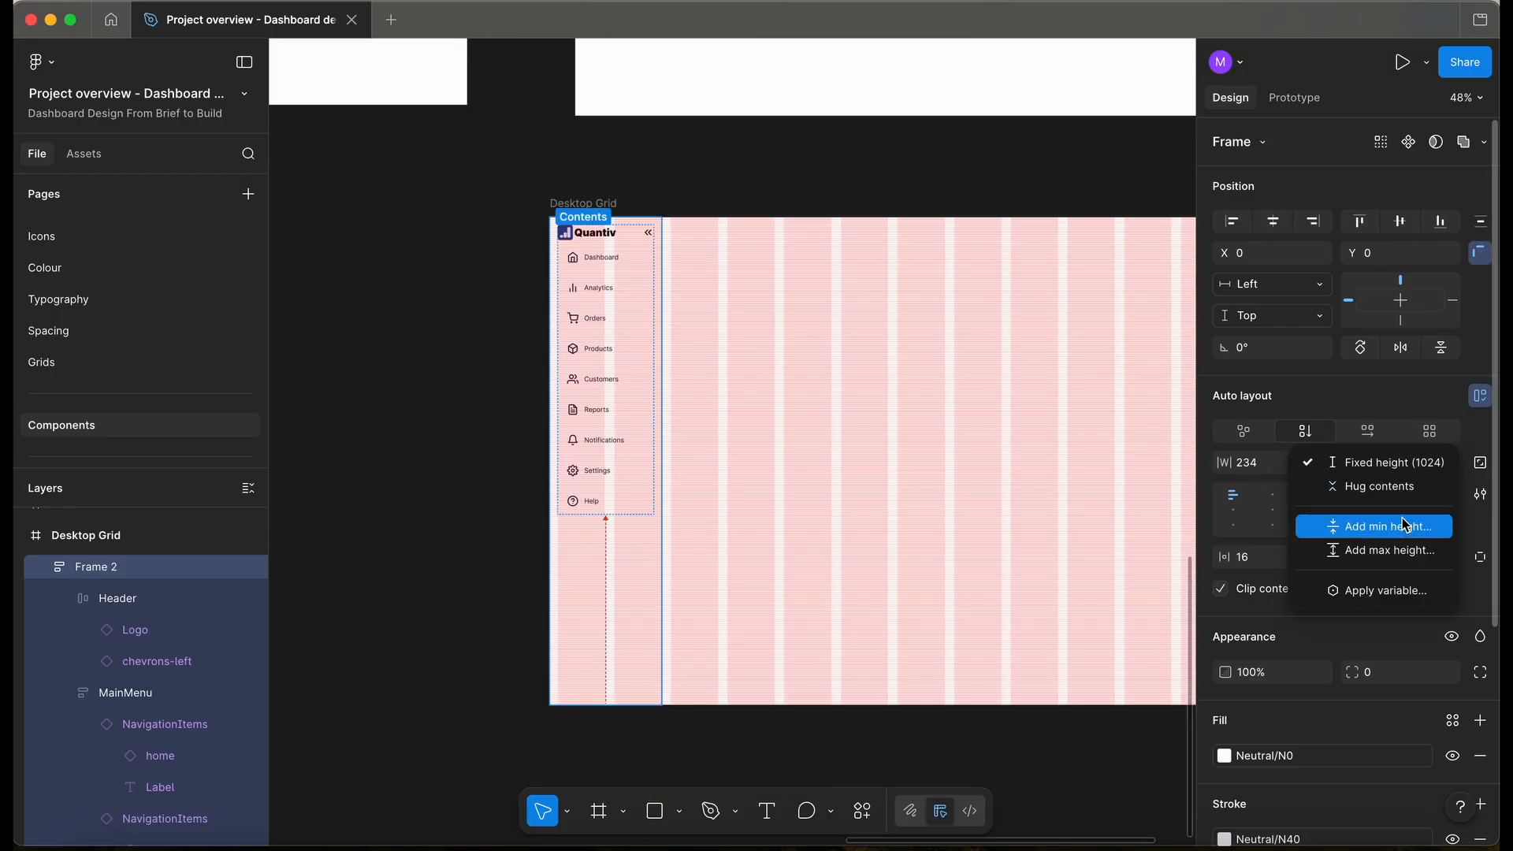
click(1400, 524)
text(1024)
key(Return)
click(533, 582)
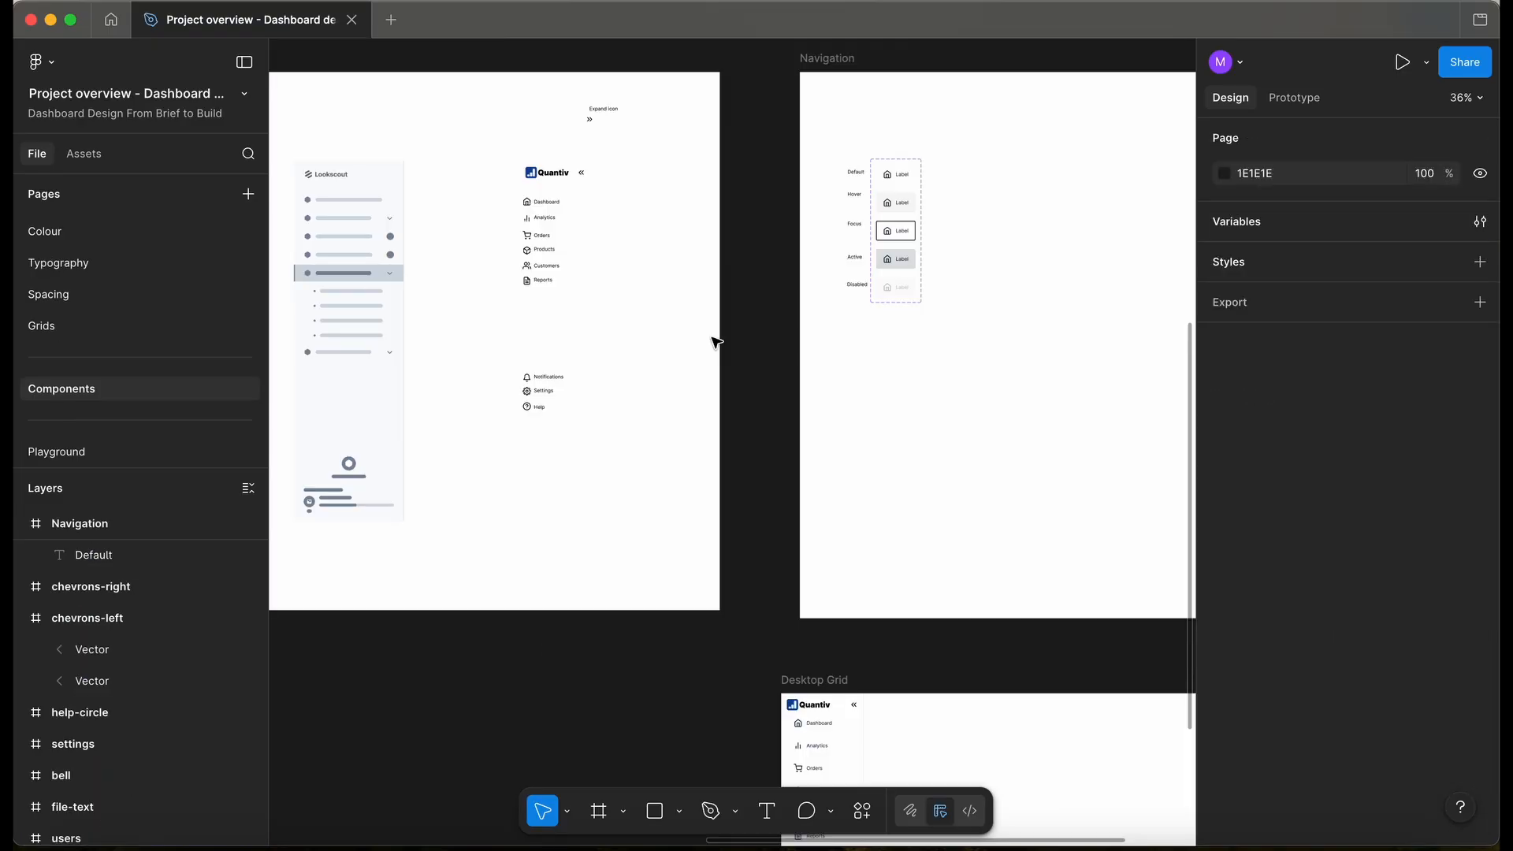
scroll(507, 237, left, 2)
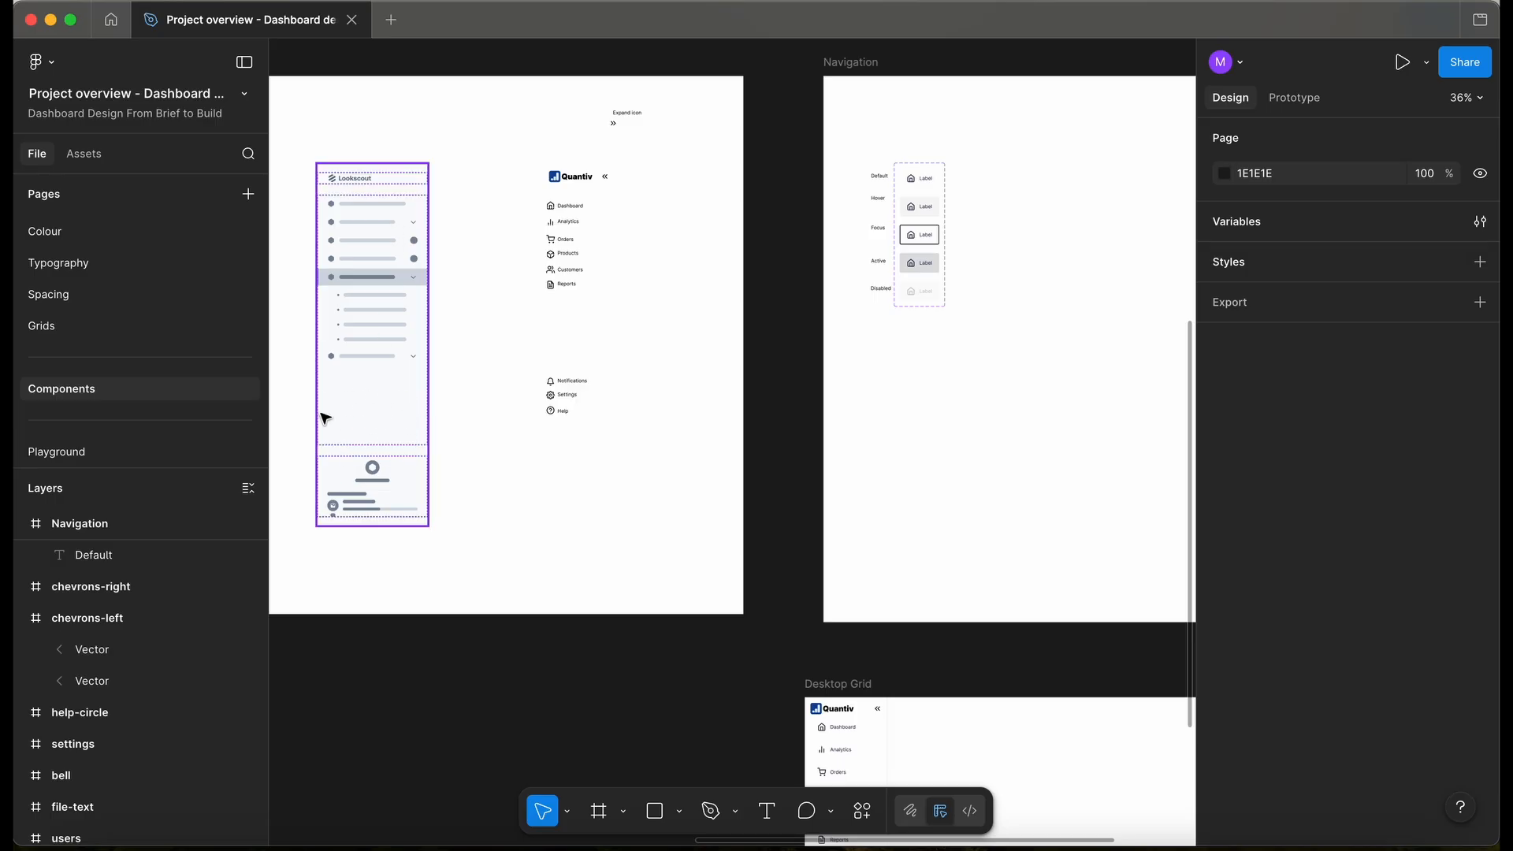
scroll(580, 370, down, 10)
scroll(581, 370, right, 5)
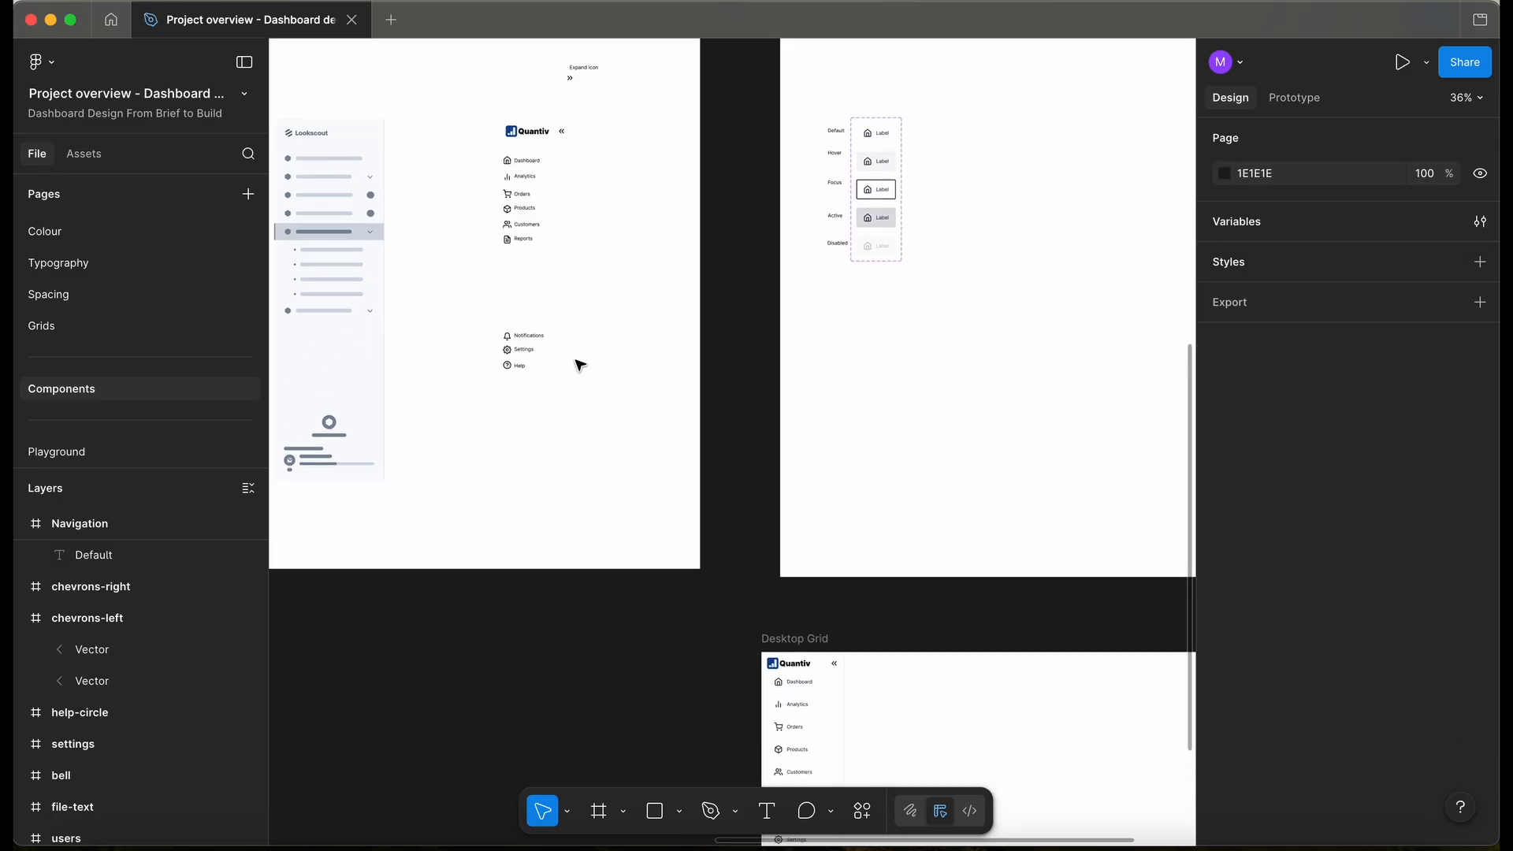
click(628, 575)
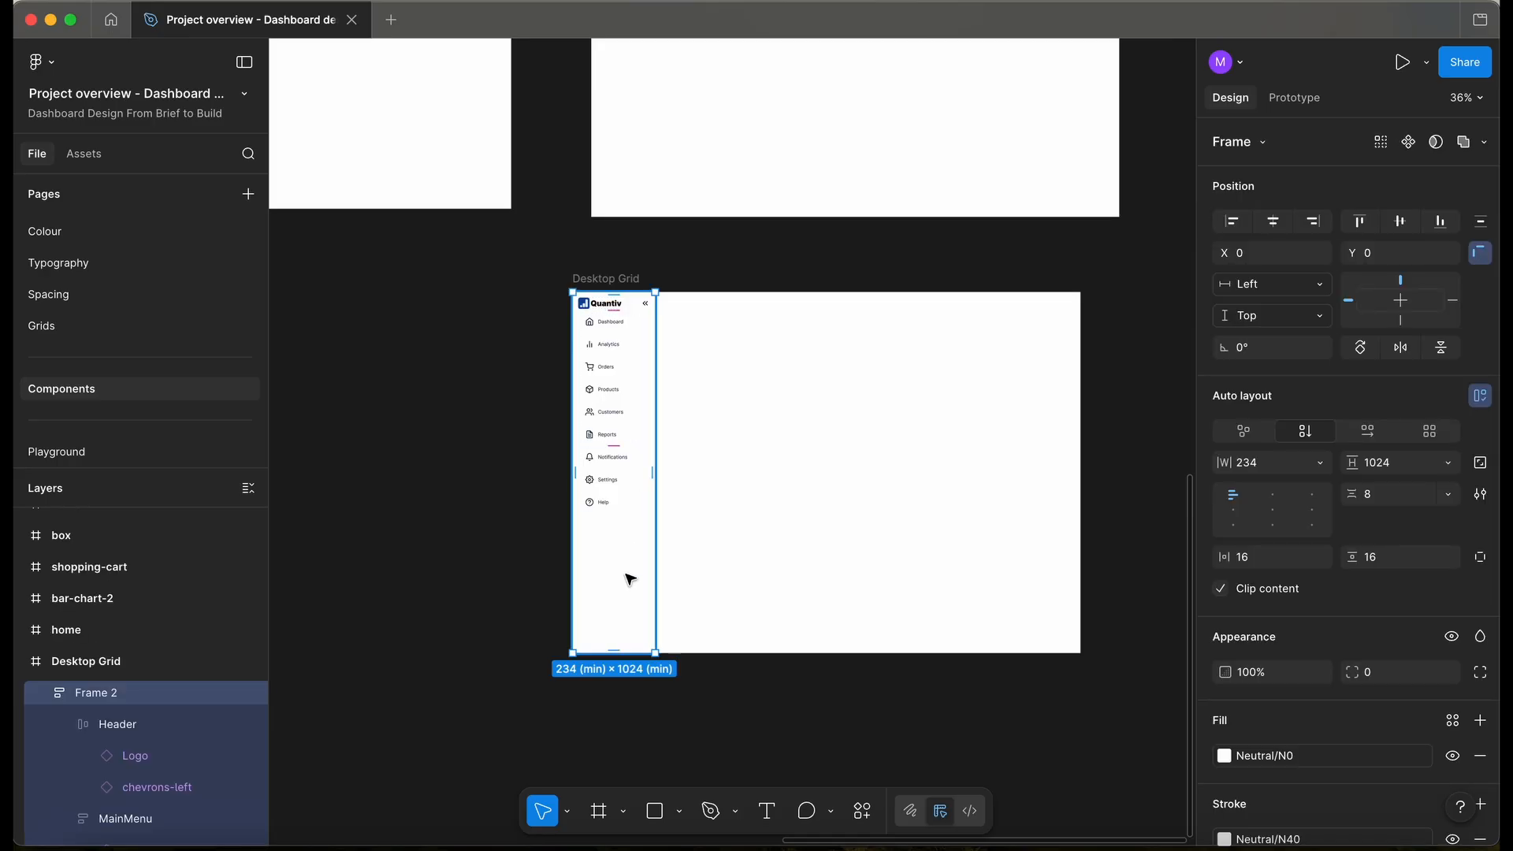
- Rename the menu frame to 'Expanded' and push Notifications, Settings and Help to the bottom
scroll(630, 579, up, 3)
double_click(103, 694)
text(Expanded)
click(402, 729)
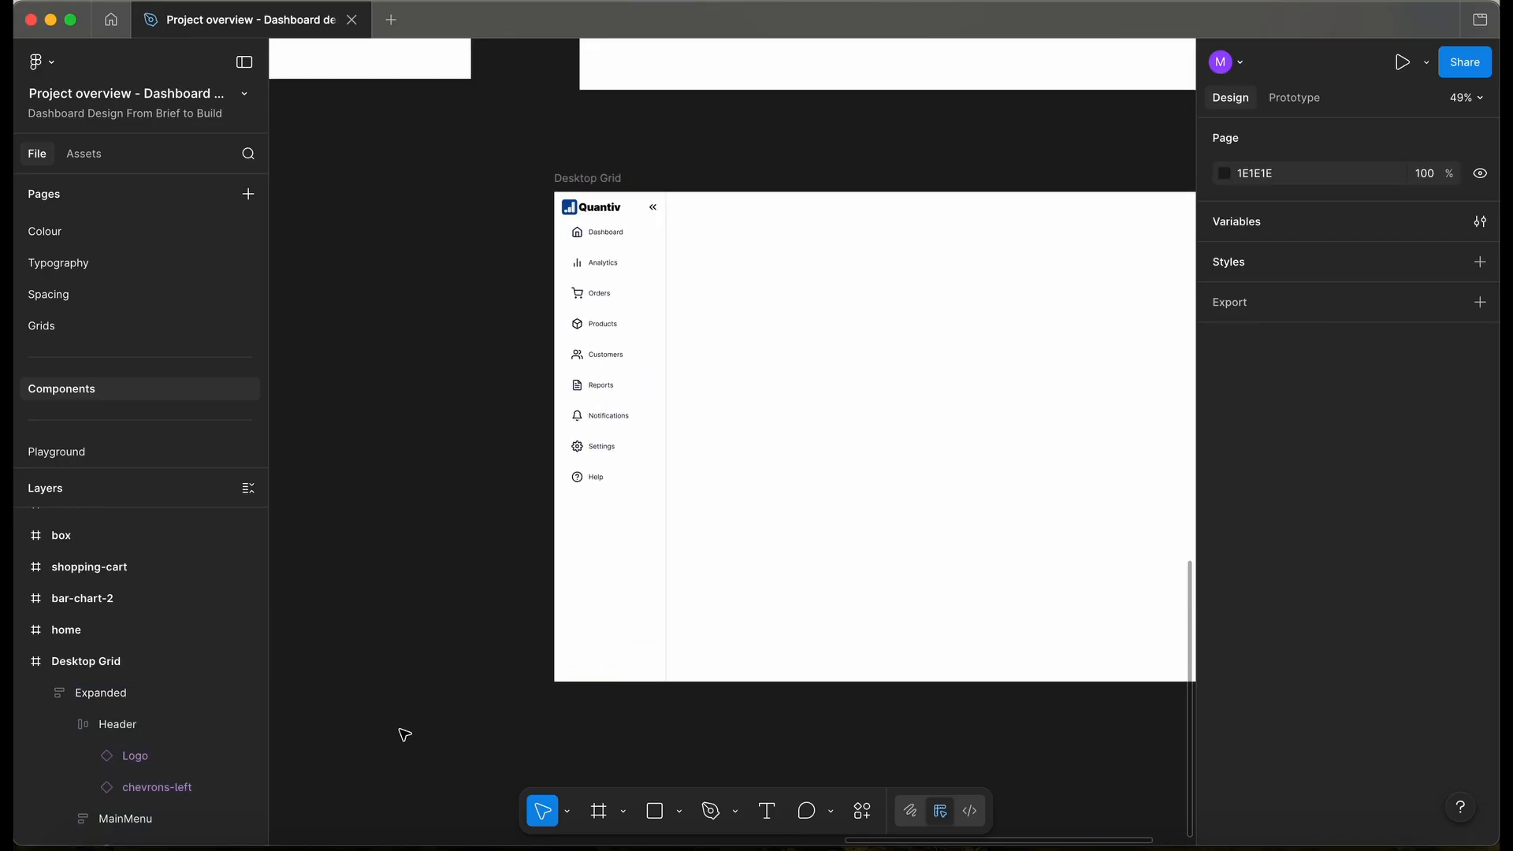
click(141, 698)
scroll(615, 510, up, 1)
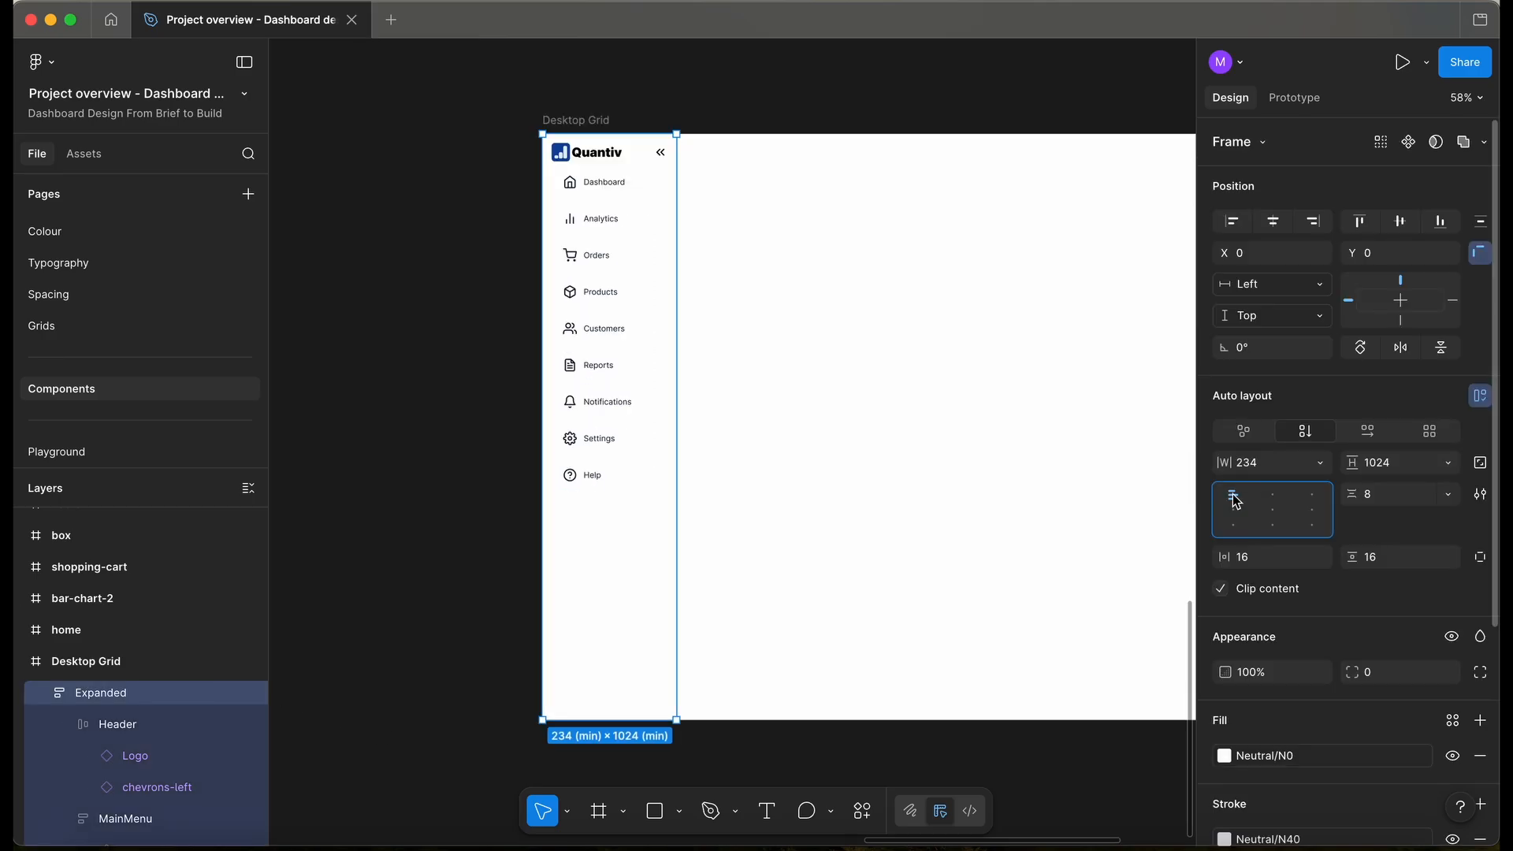
double_click(1237, 502)
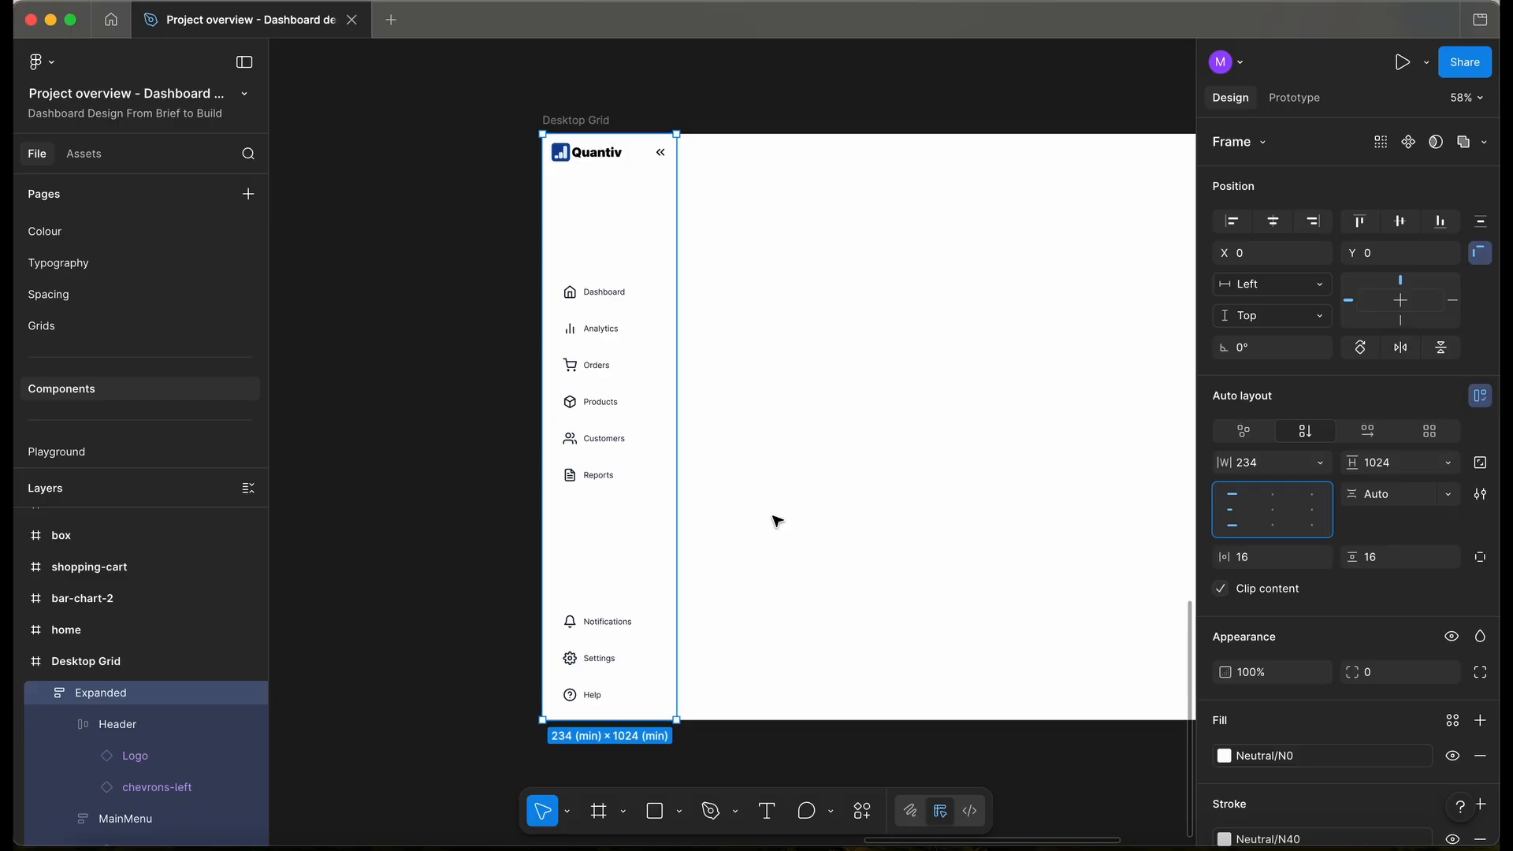
- Wrap the Header and MainMenu in a new auto layout frame named 'Container'
click(588, 454)
scroll(689, 379, up, 3)
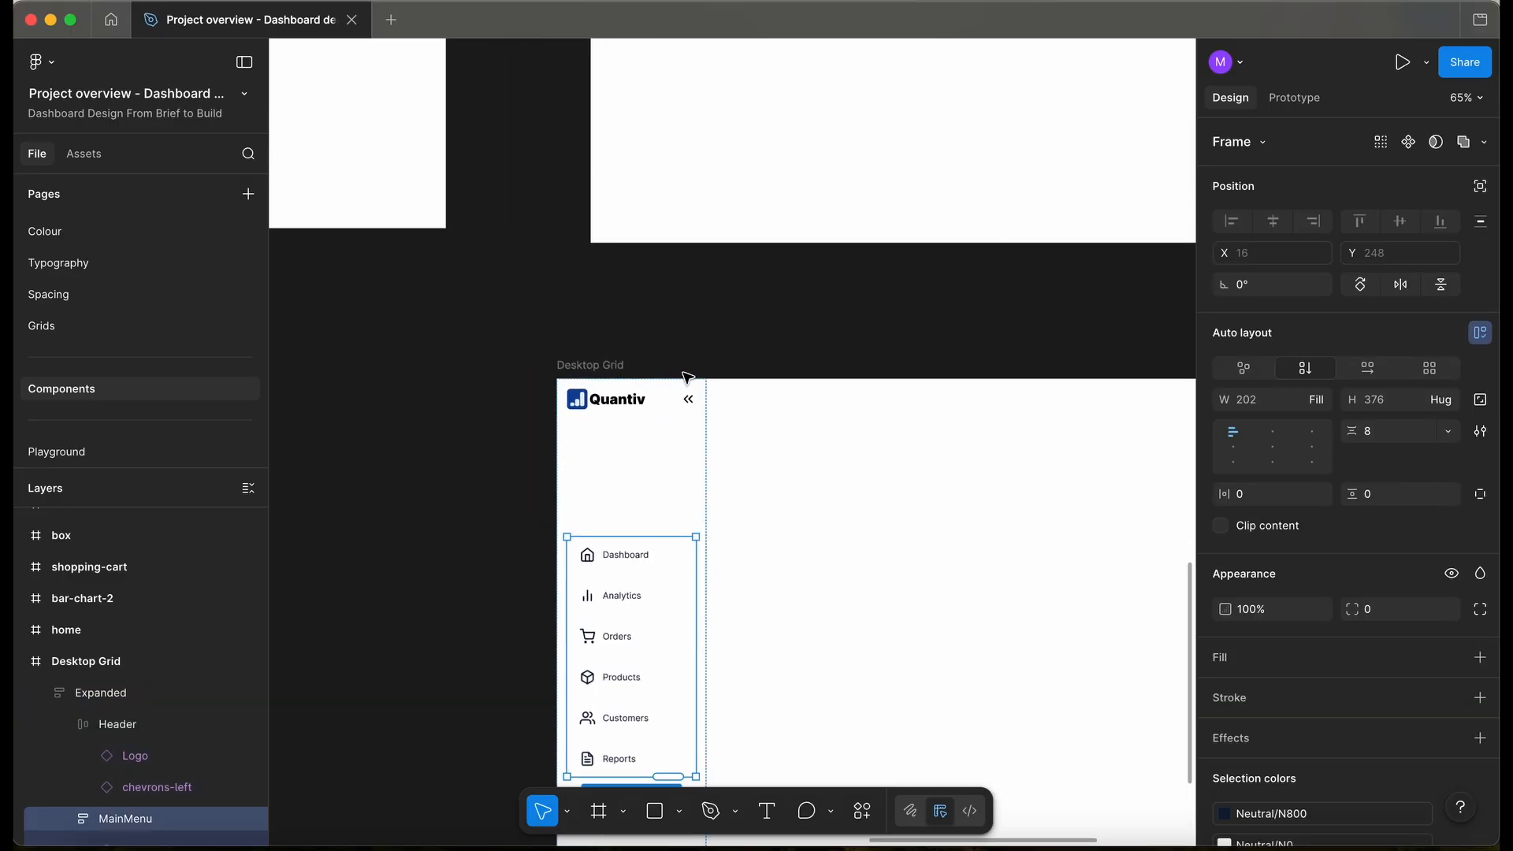
shift+click(672, 284)
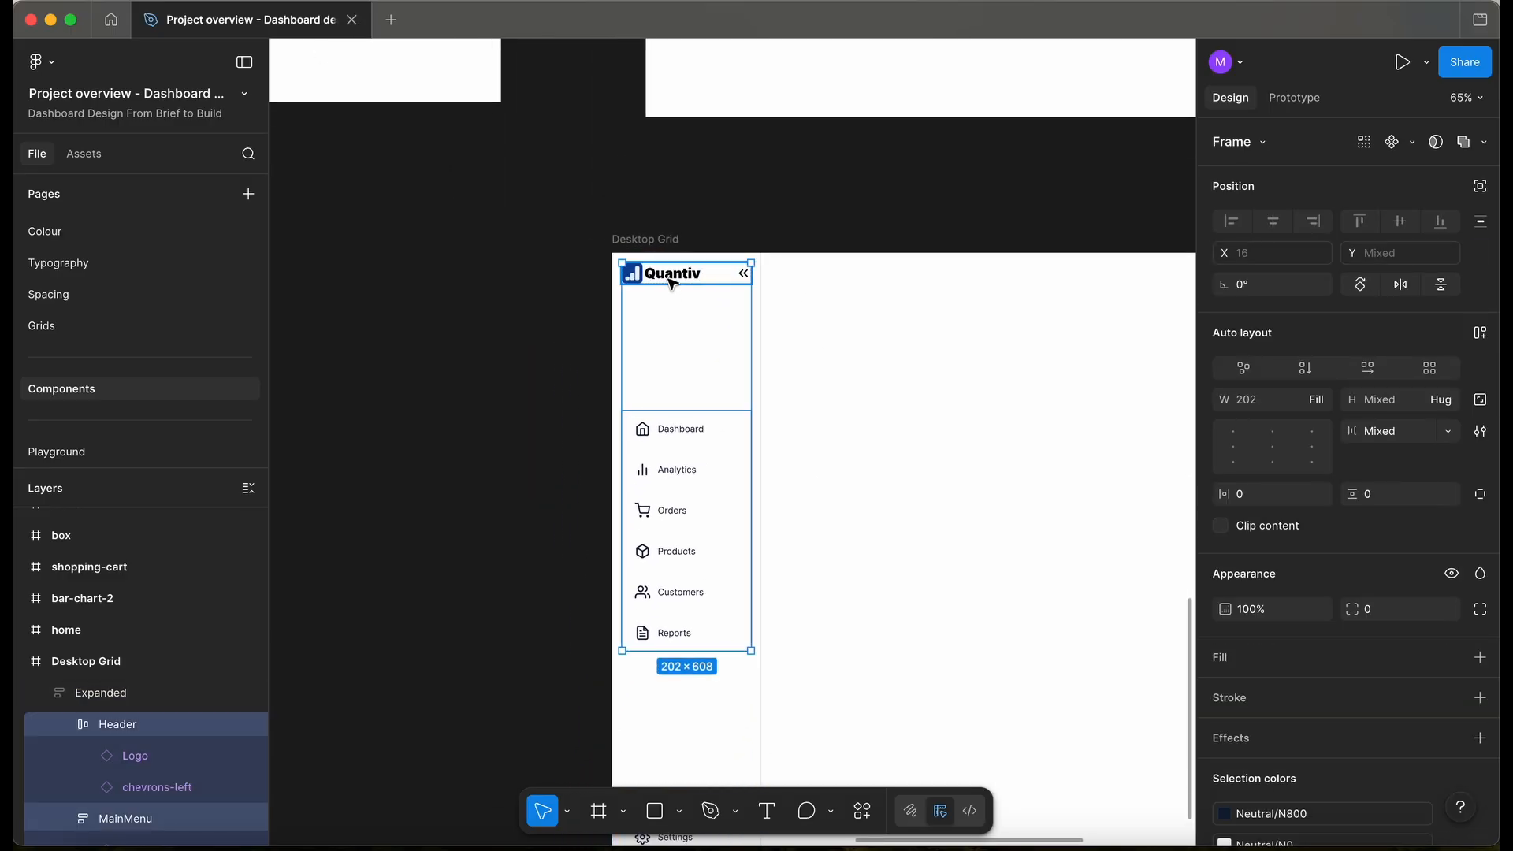
key(shift+a)
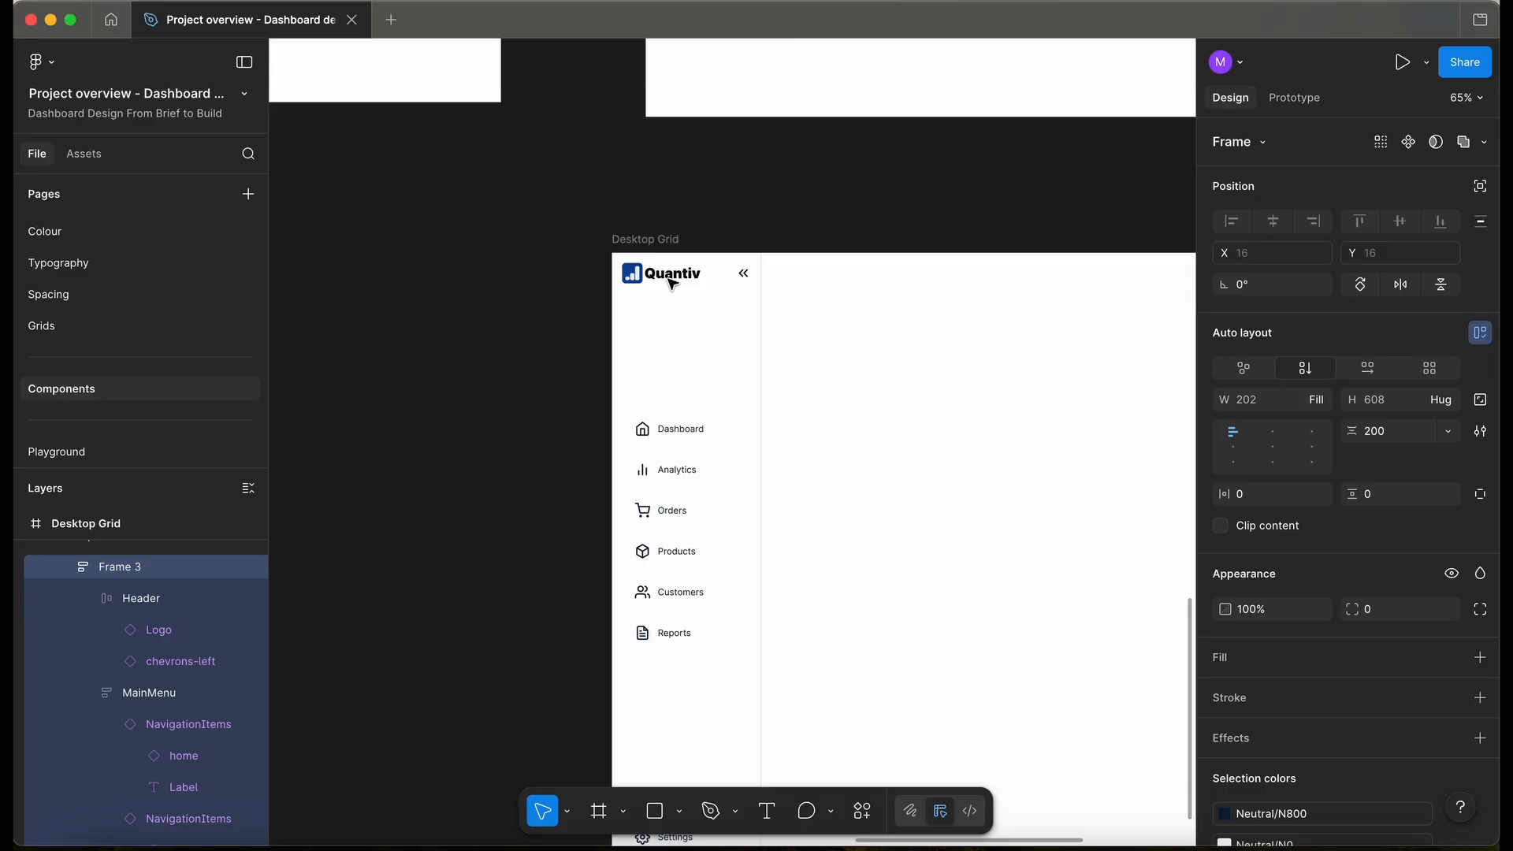
key(super+r)
text(C)
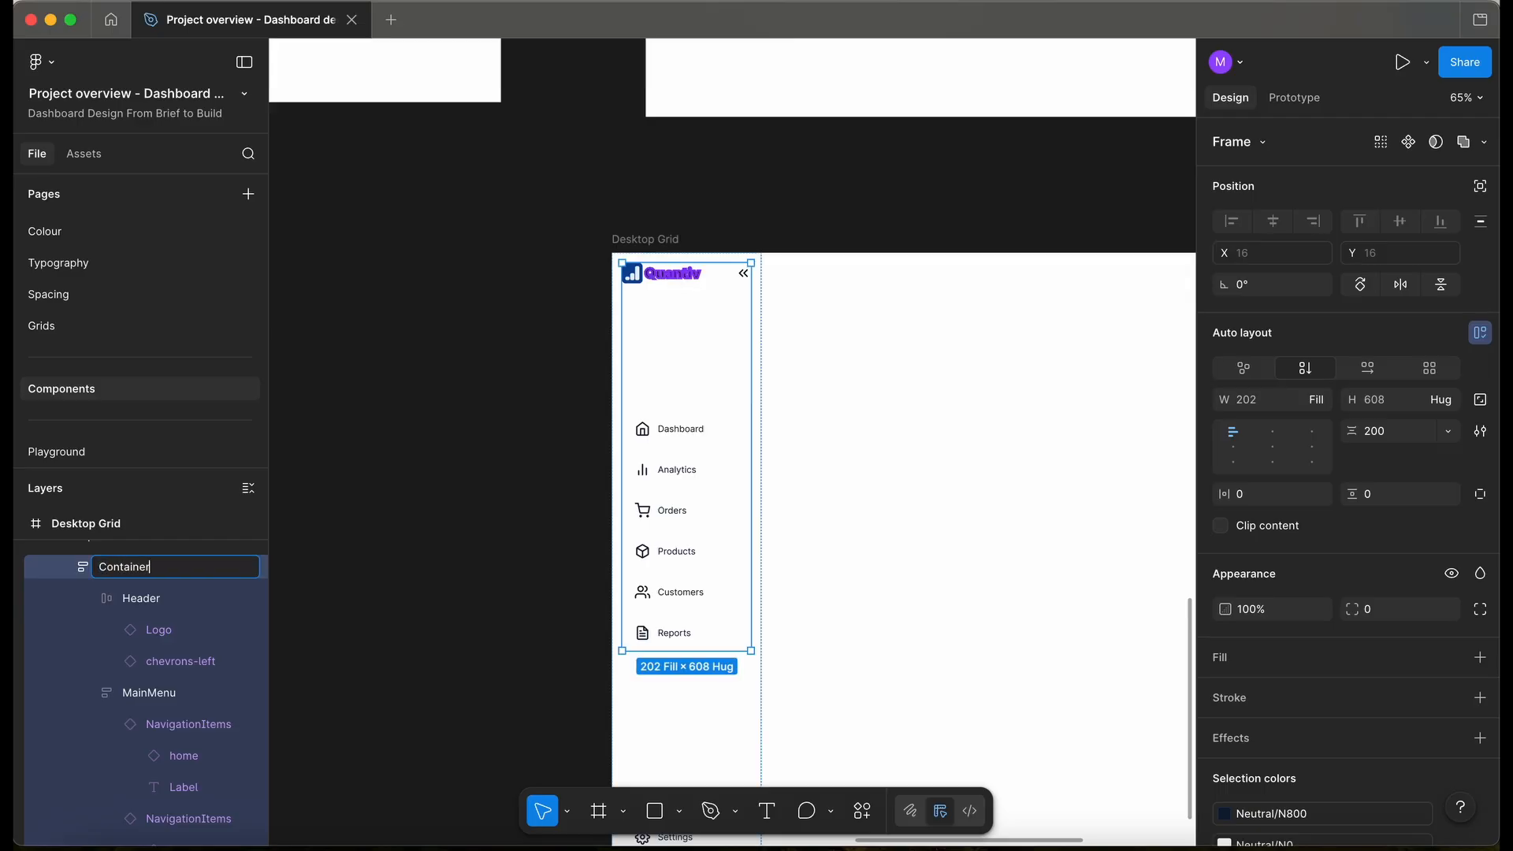
key(Return)
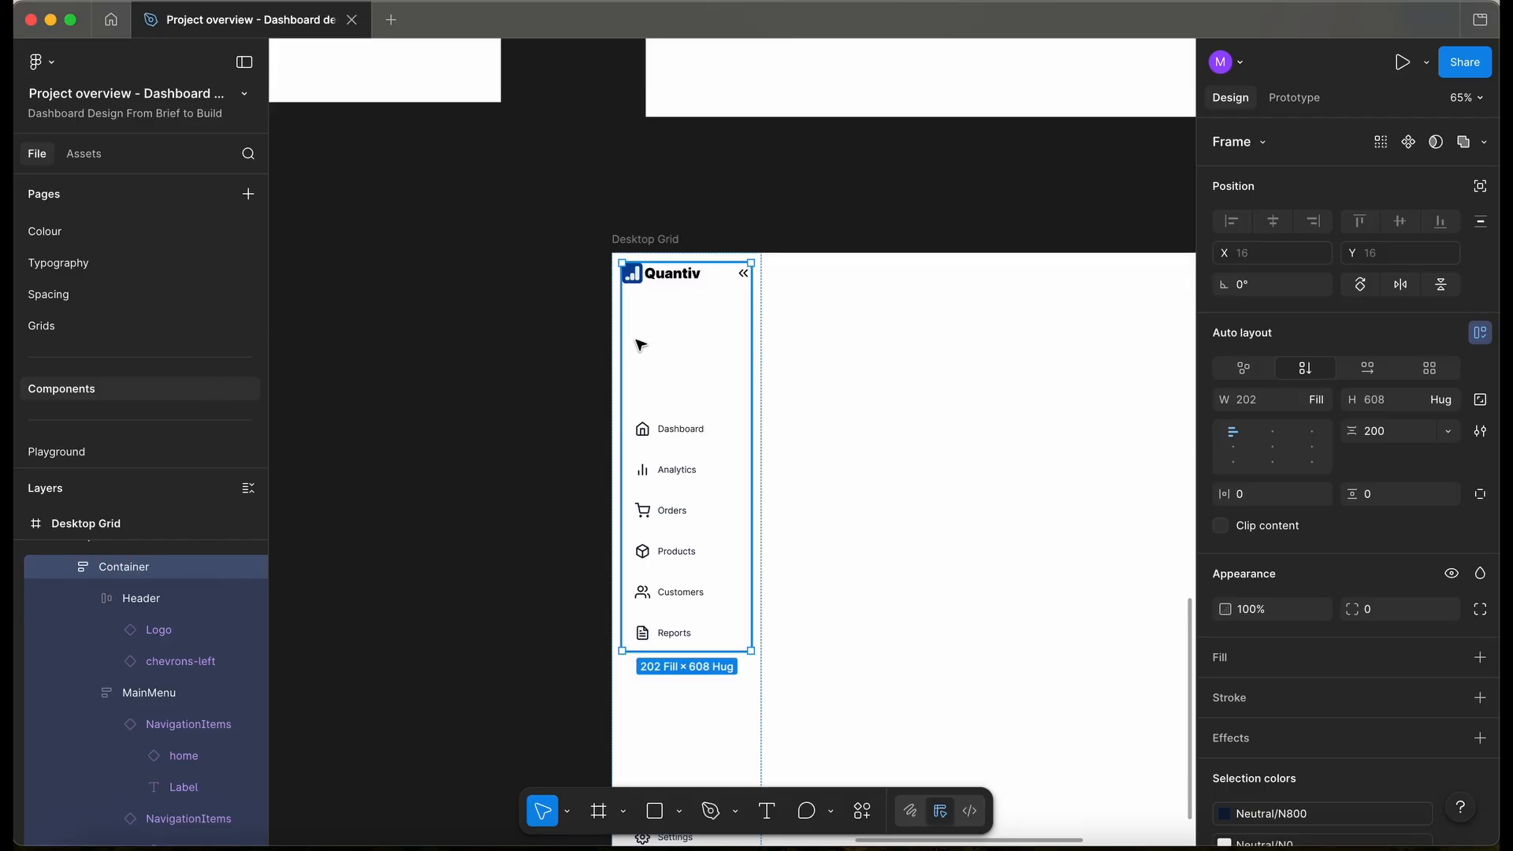
- Set the Container gap to 24 using the 24px spacing variable
click(1406, 439)
text(24)
key(Return)
click(1447, 432)
click(1397, 494)
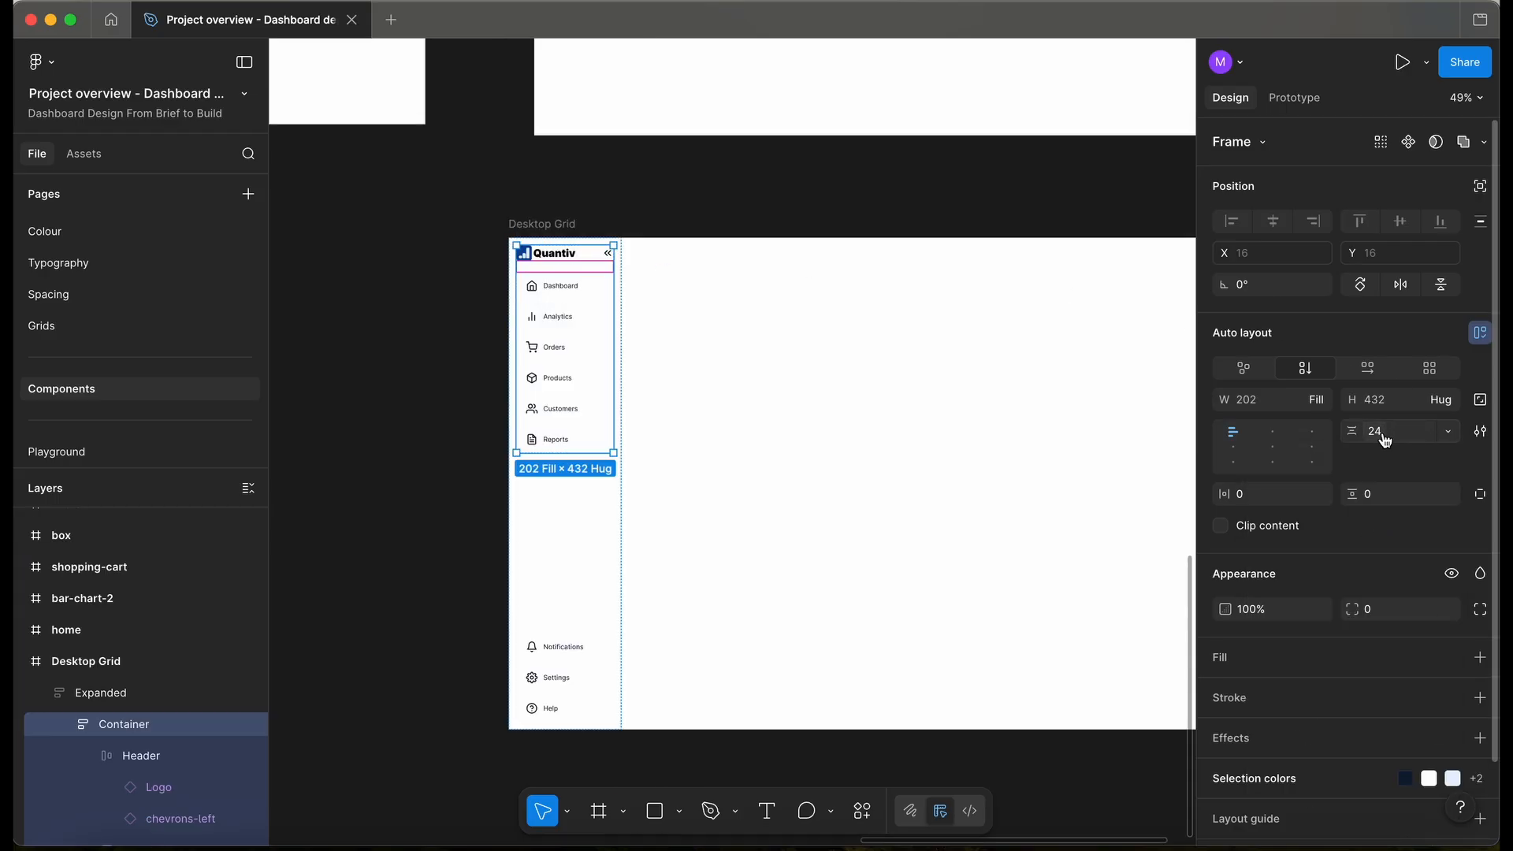
click(1378, 431)
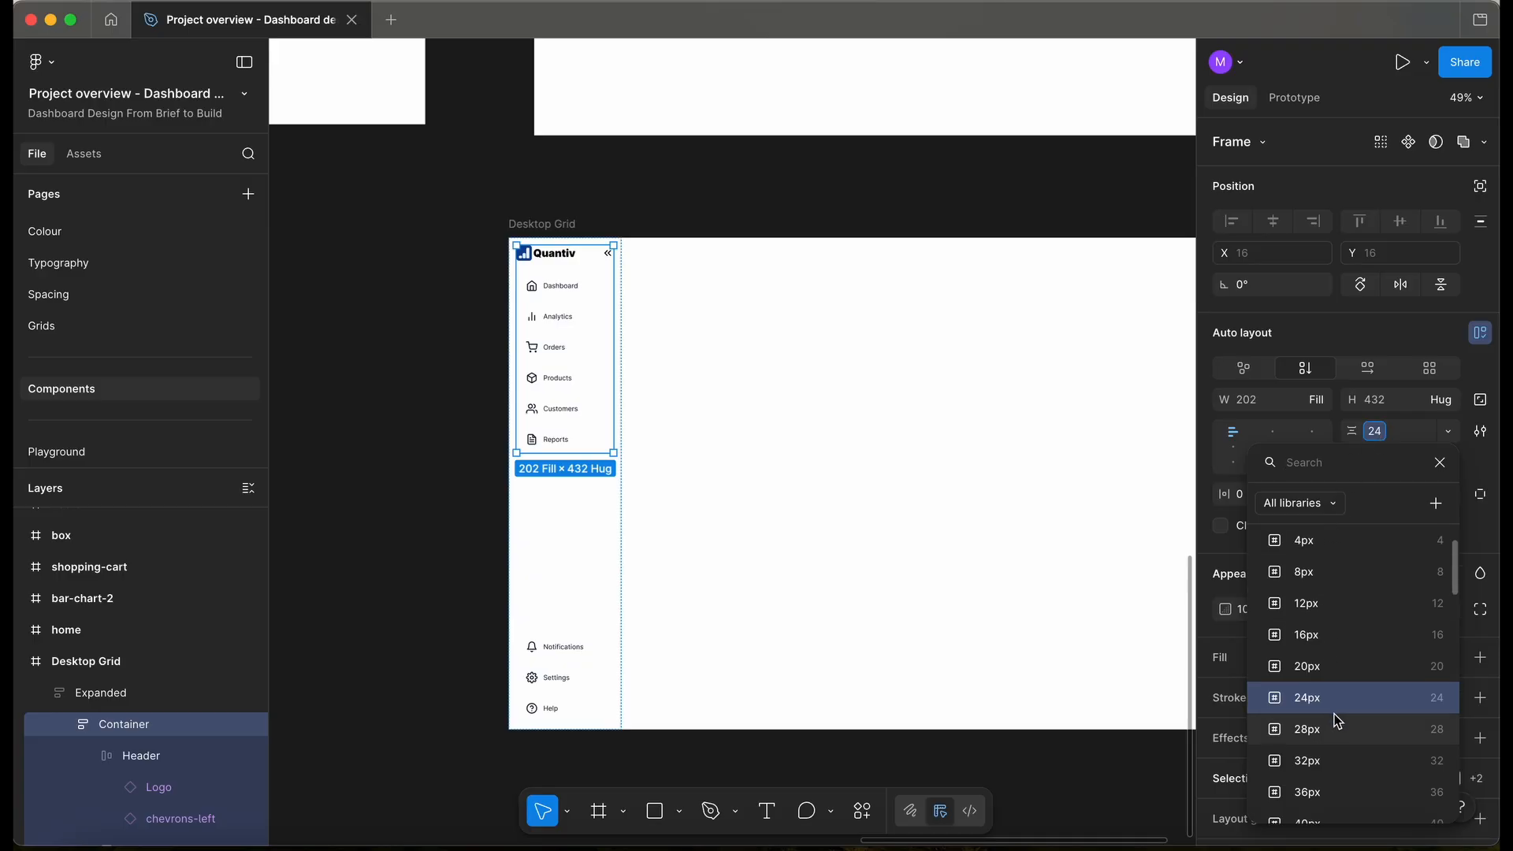
click(1318, 760)
- Apply the 24px spacing variable to the Expanded frame's horizontal padding
click(579, 593)
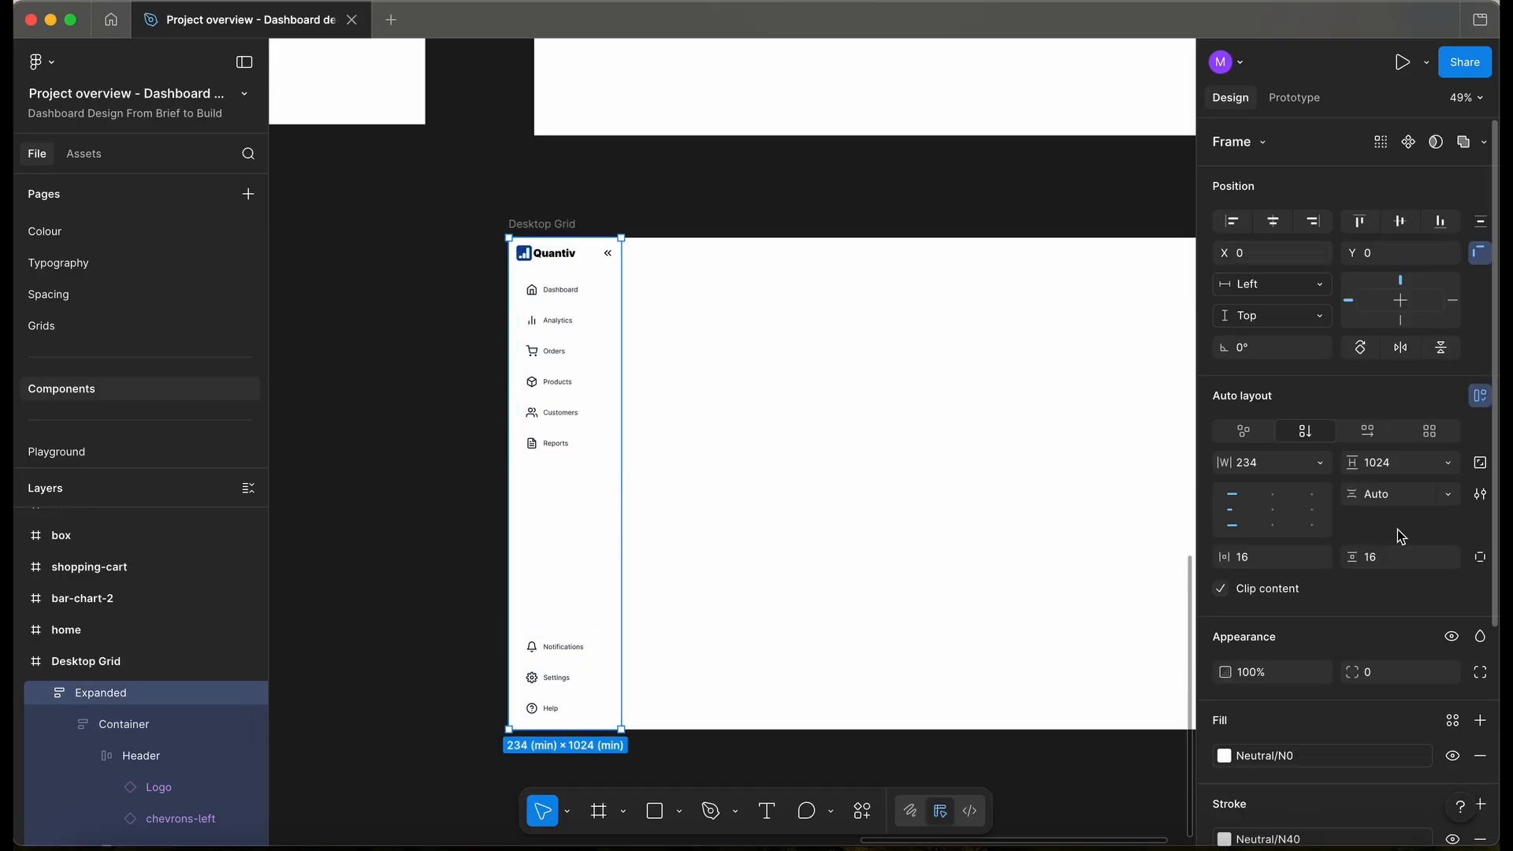
click(1318, 557)
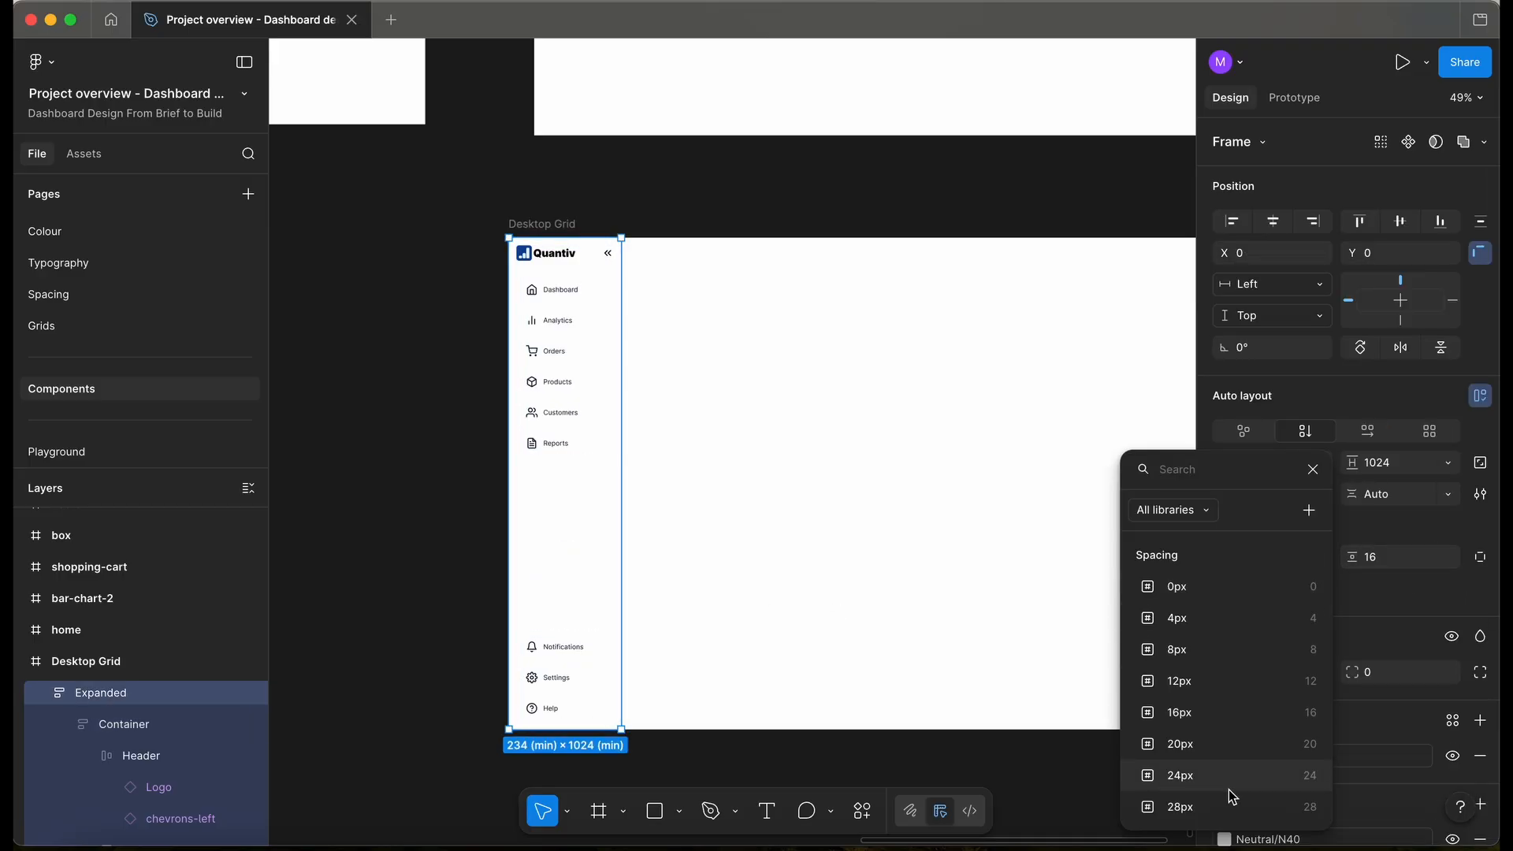
click(1218, 764)
click(1448, 557)
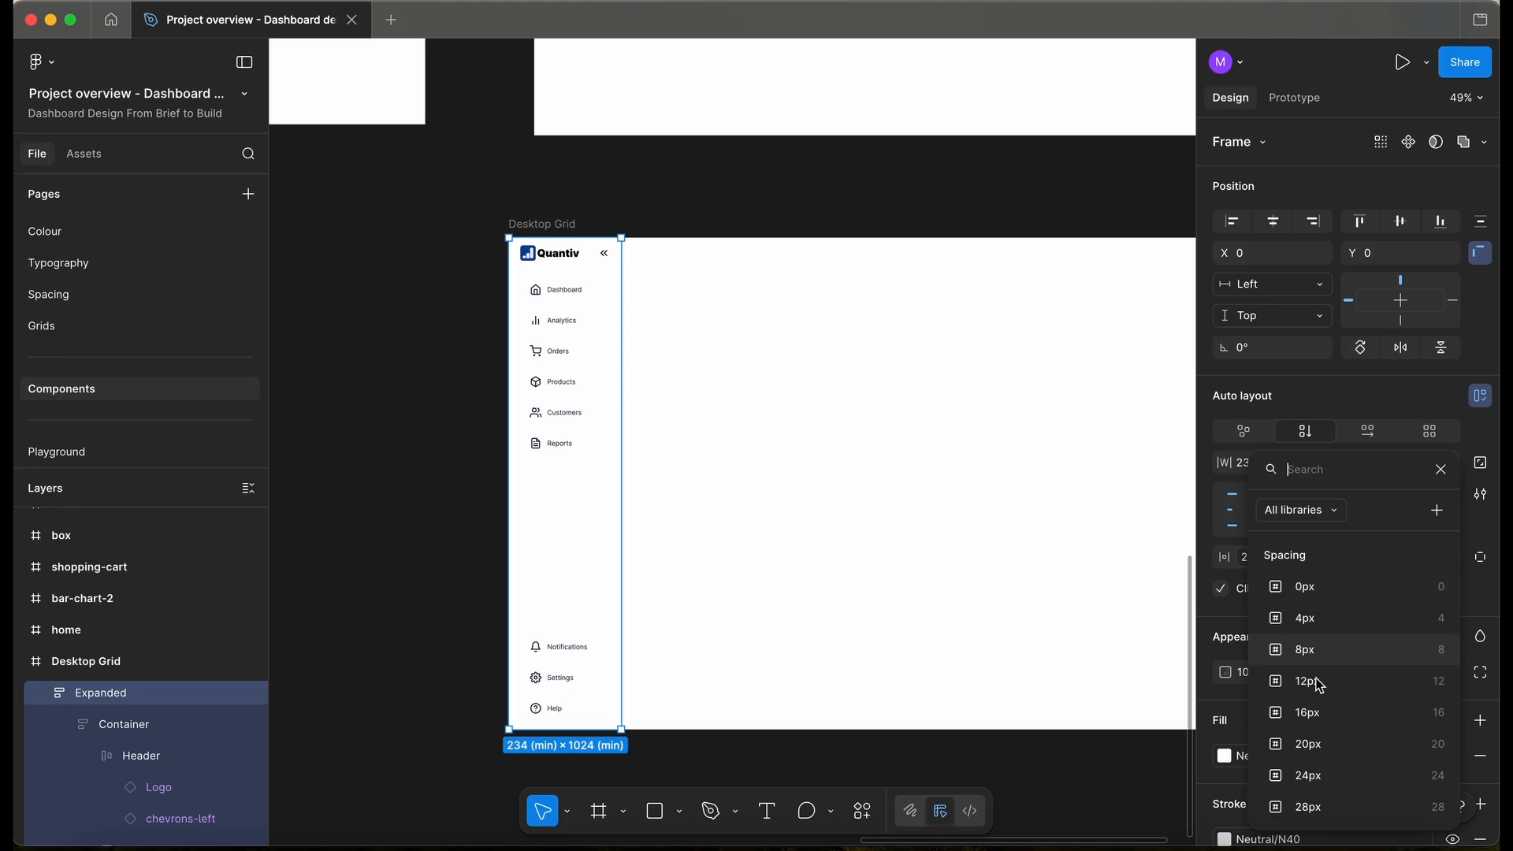
click(500, 439)
- With the interface panels hidden, select the Expanded sidebar's MainMenu frame
scroll(505, 439, up, 2)
key(ctrl+backslash)
key(ctrl+backslash)
click(579, 280)
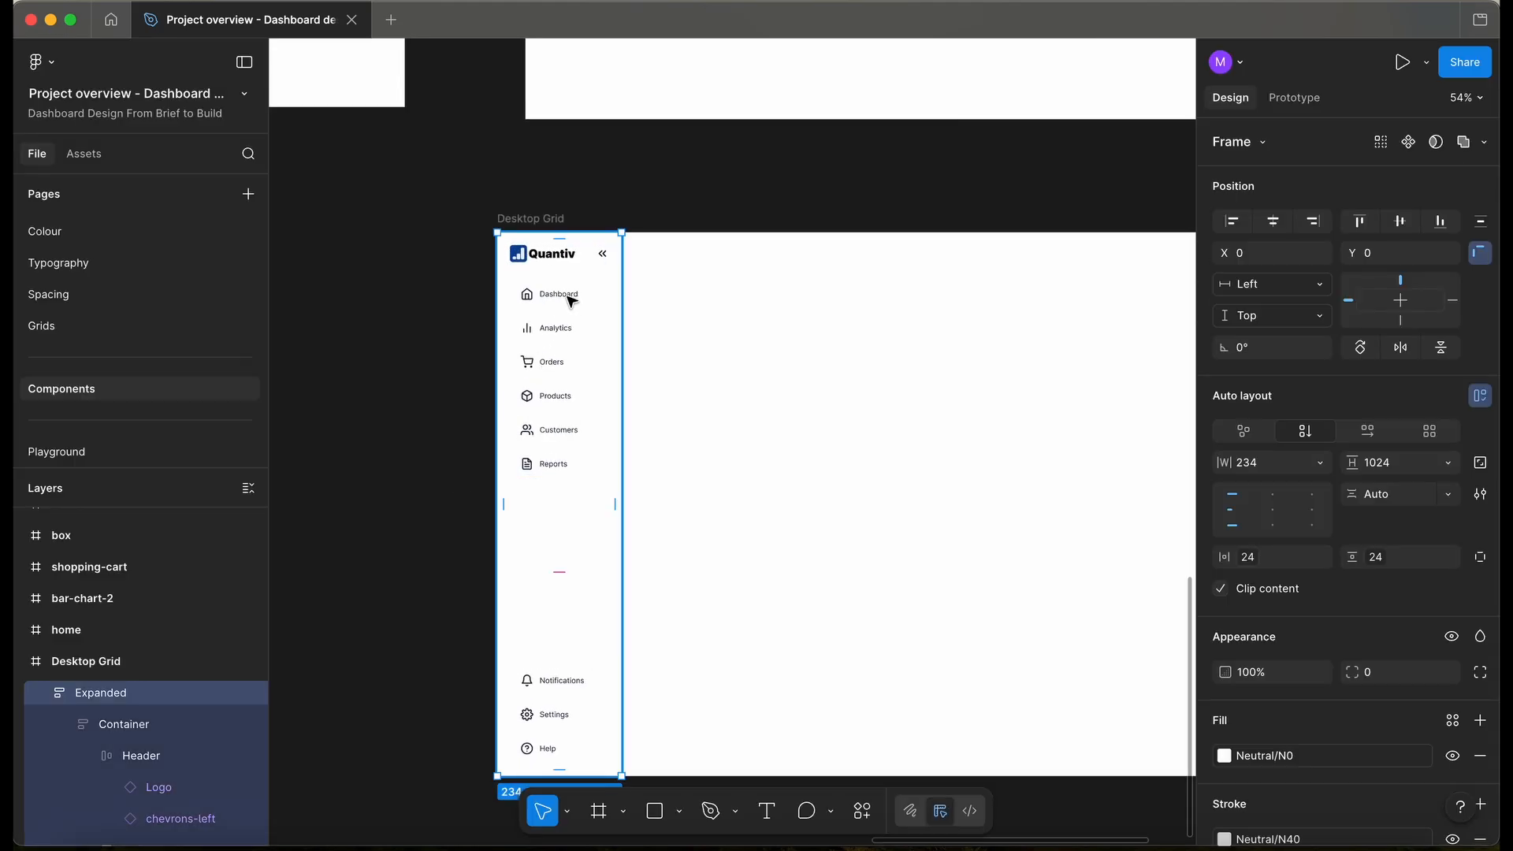
double_click(571, 301)
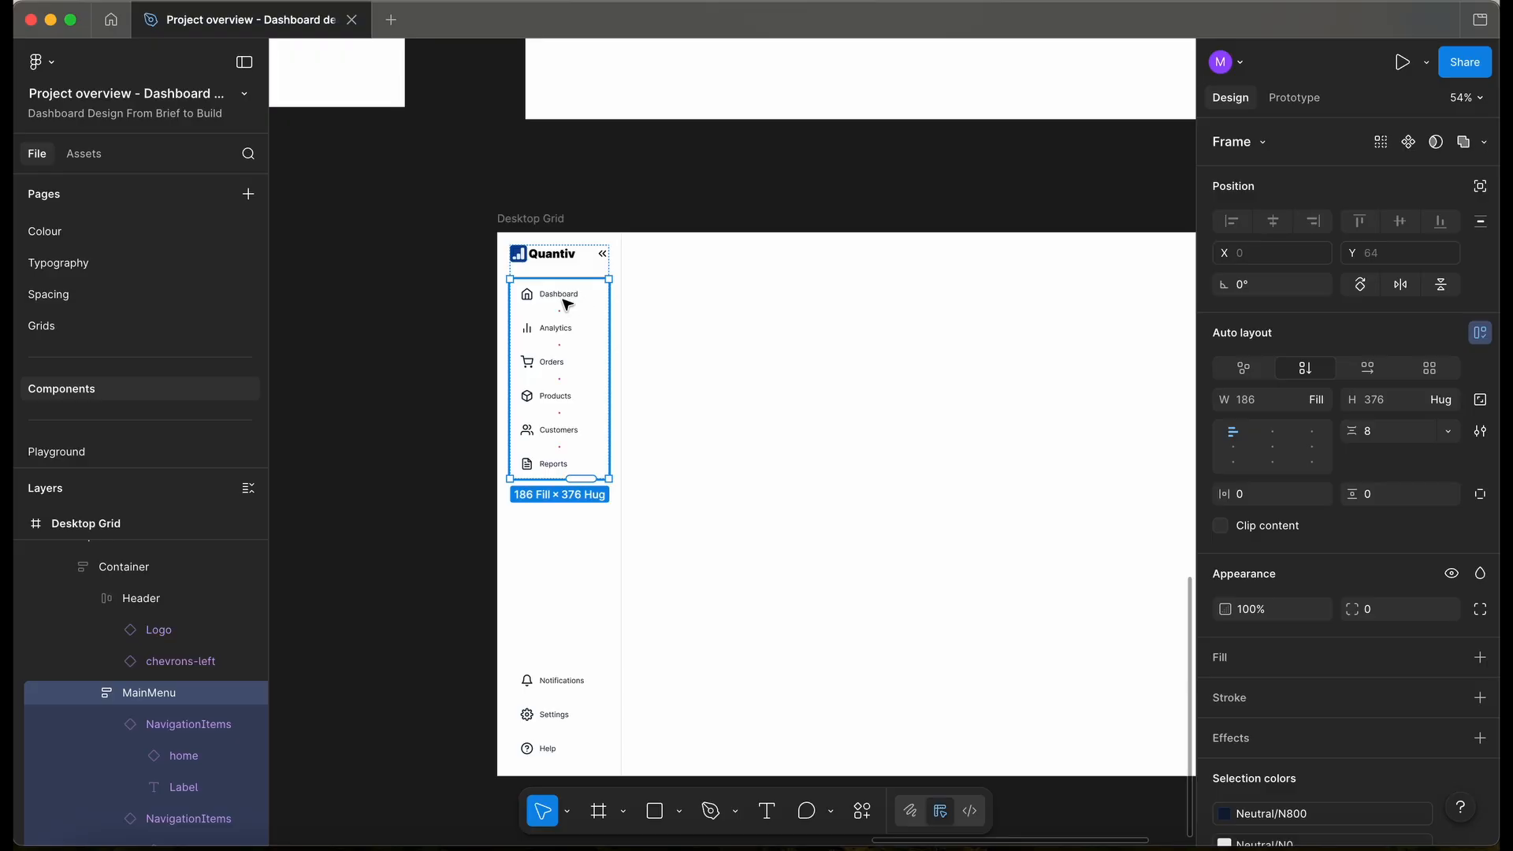
- Set the sidebar's Dashboard item to the Active state
click(567, 304)
click(1405, 204)
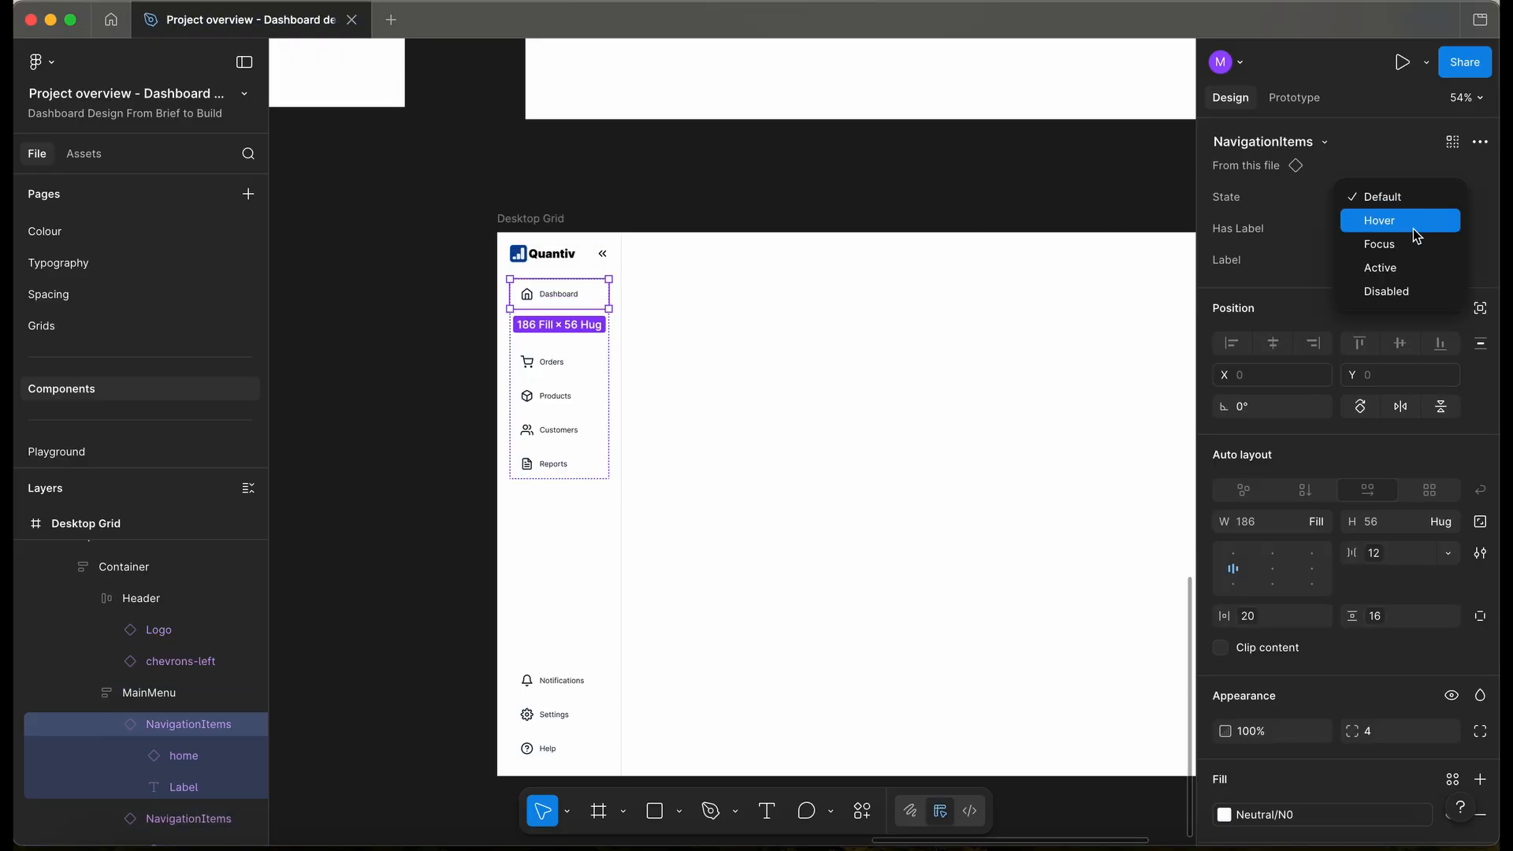
click(1420, 269)
click(458, 399)
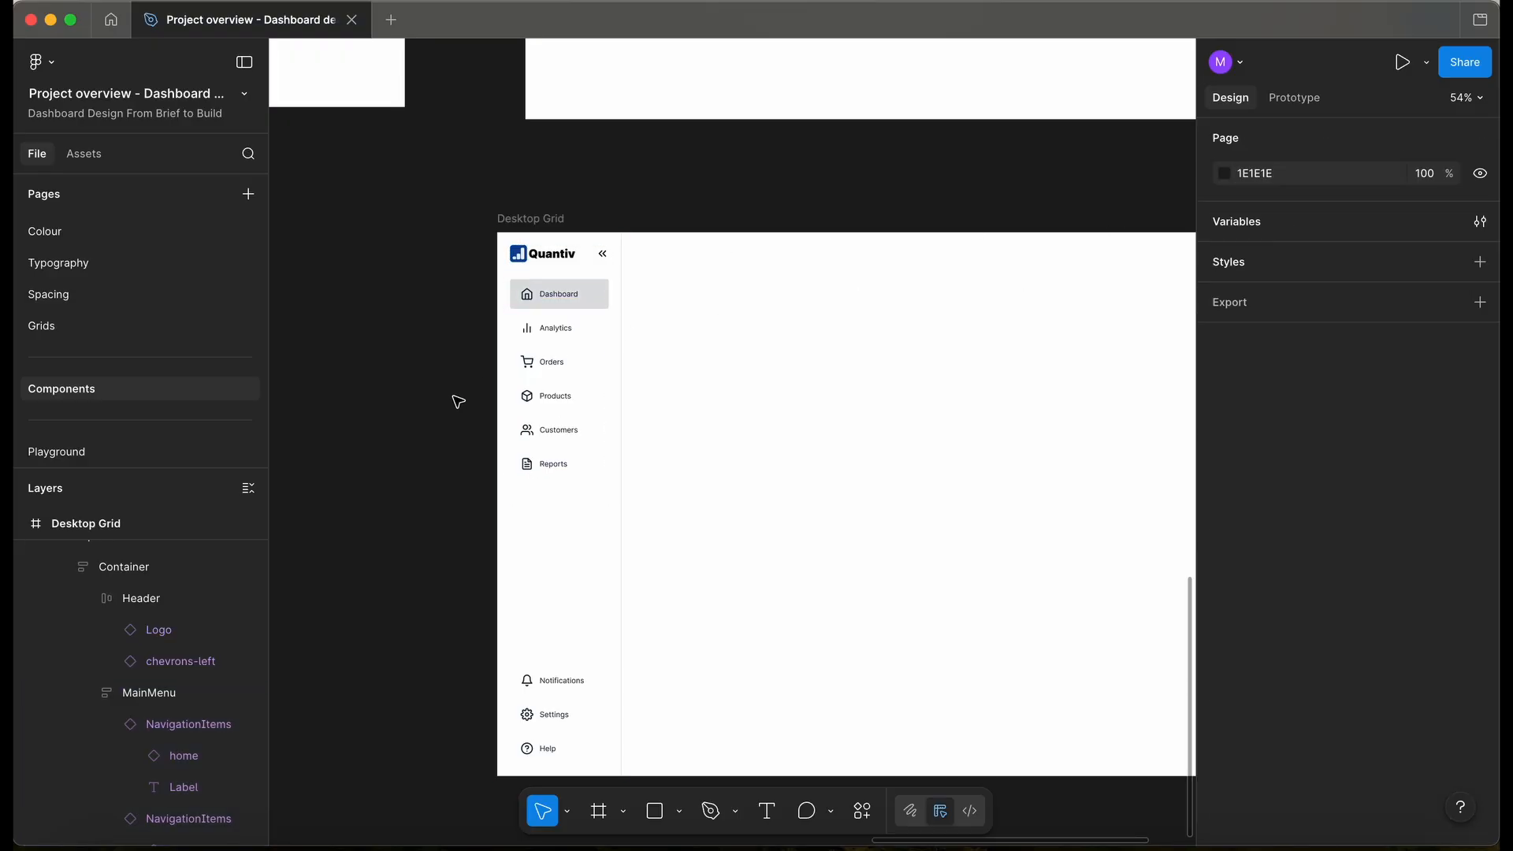
scroll(625, 294, down, 2)
scroll(625, 392, up, 5)
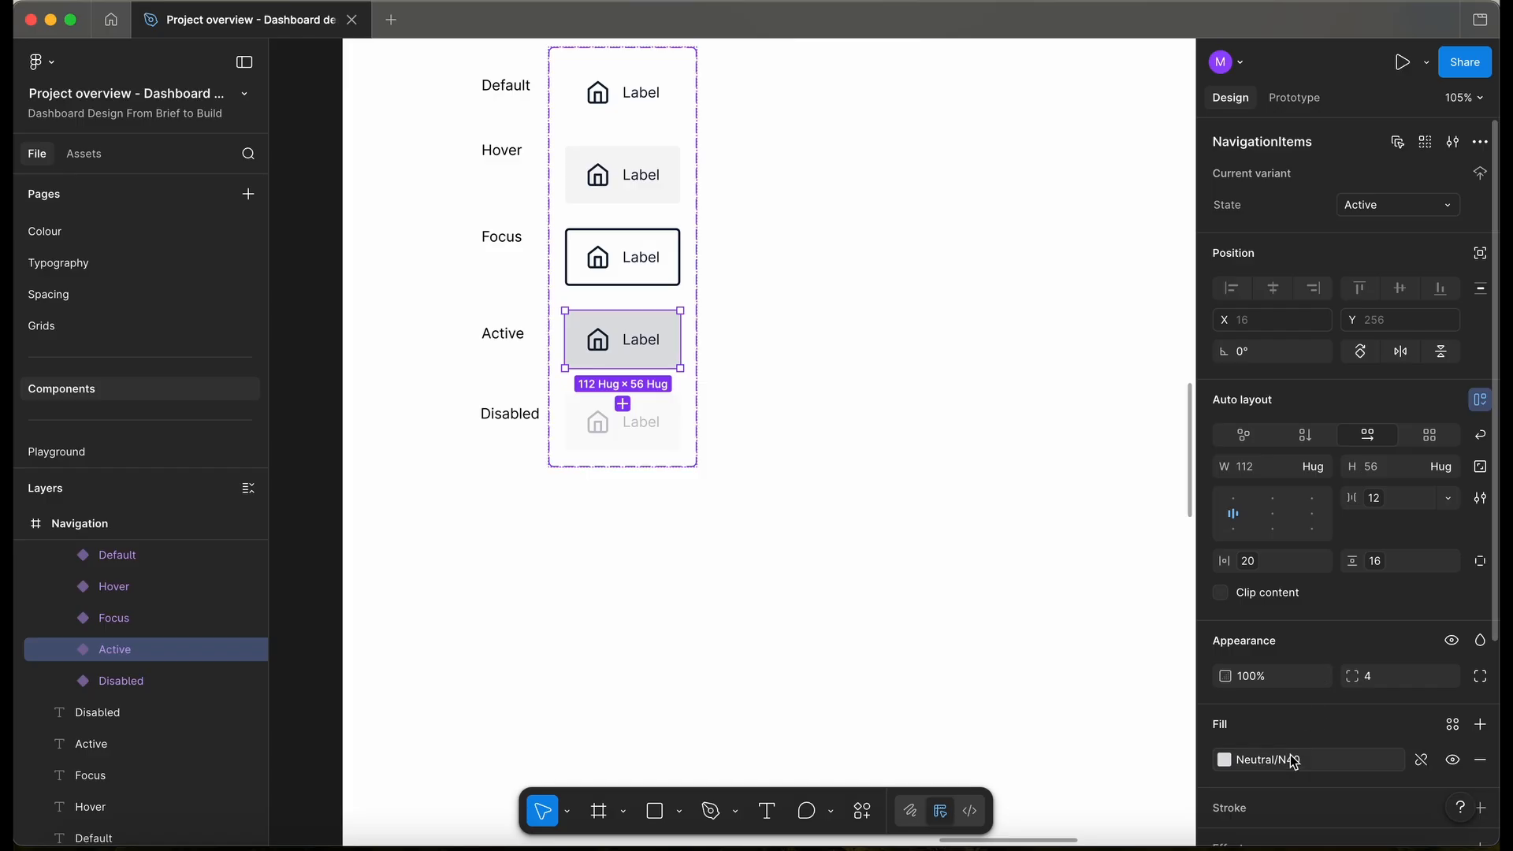
- Change the Navigation component's Active variant fill to Neutral/N30
click(1261, 760)
click(1039, 661)
click(741, 576)
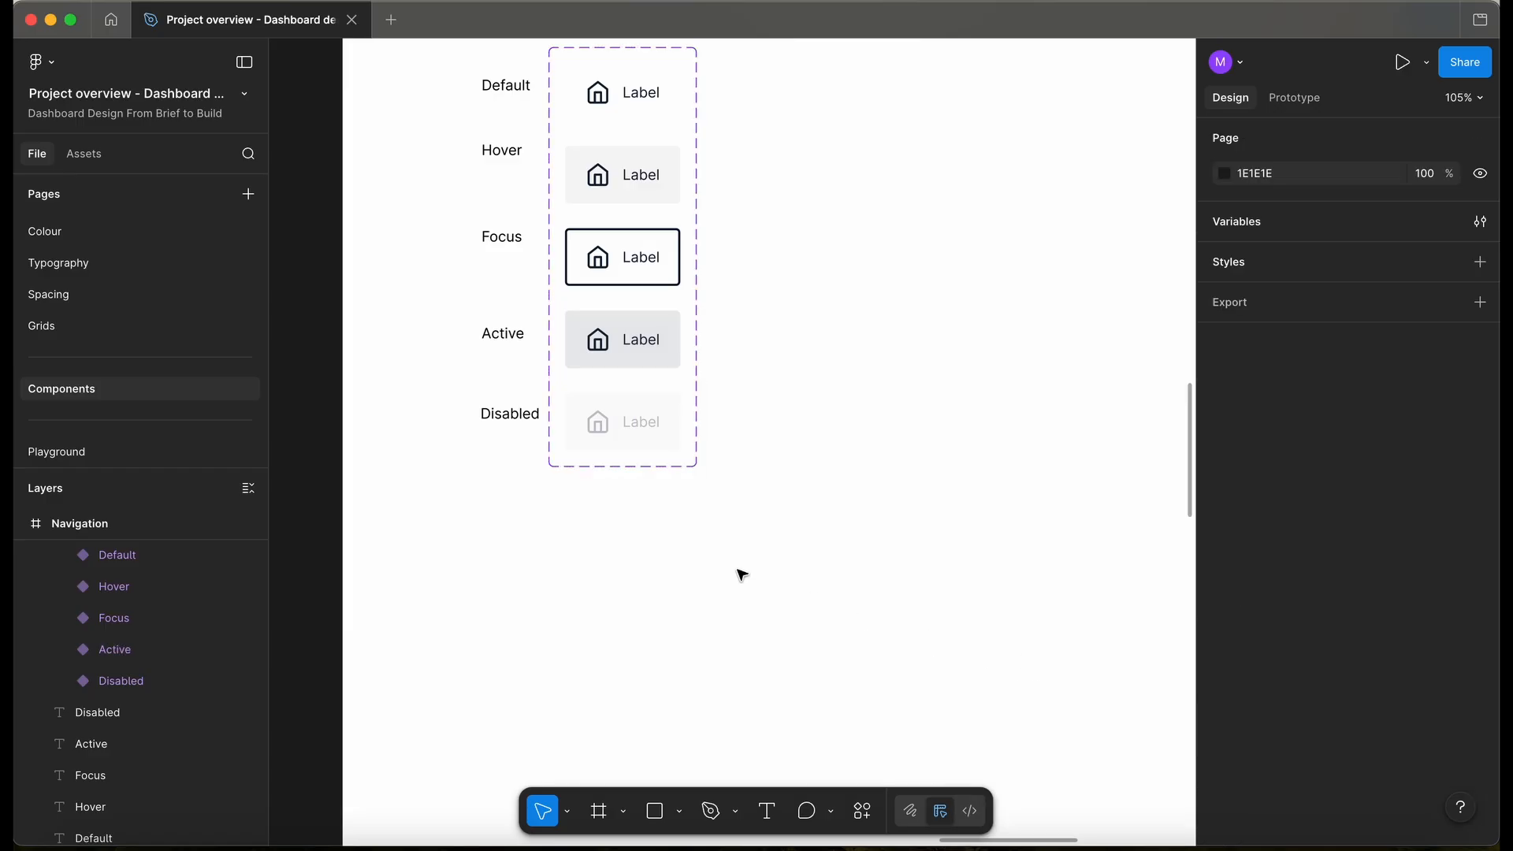
scroll(741, 575, down, 3)
scroll(741, 575, down, 10)
scroll(591, 423, up, 3)
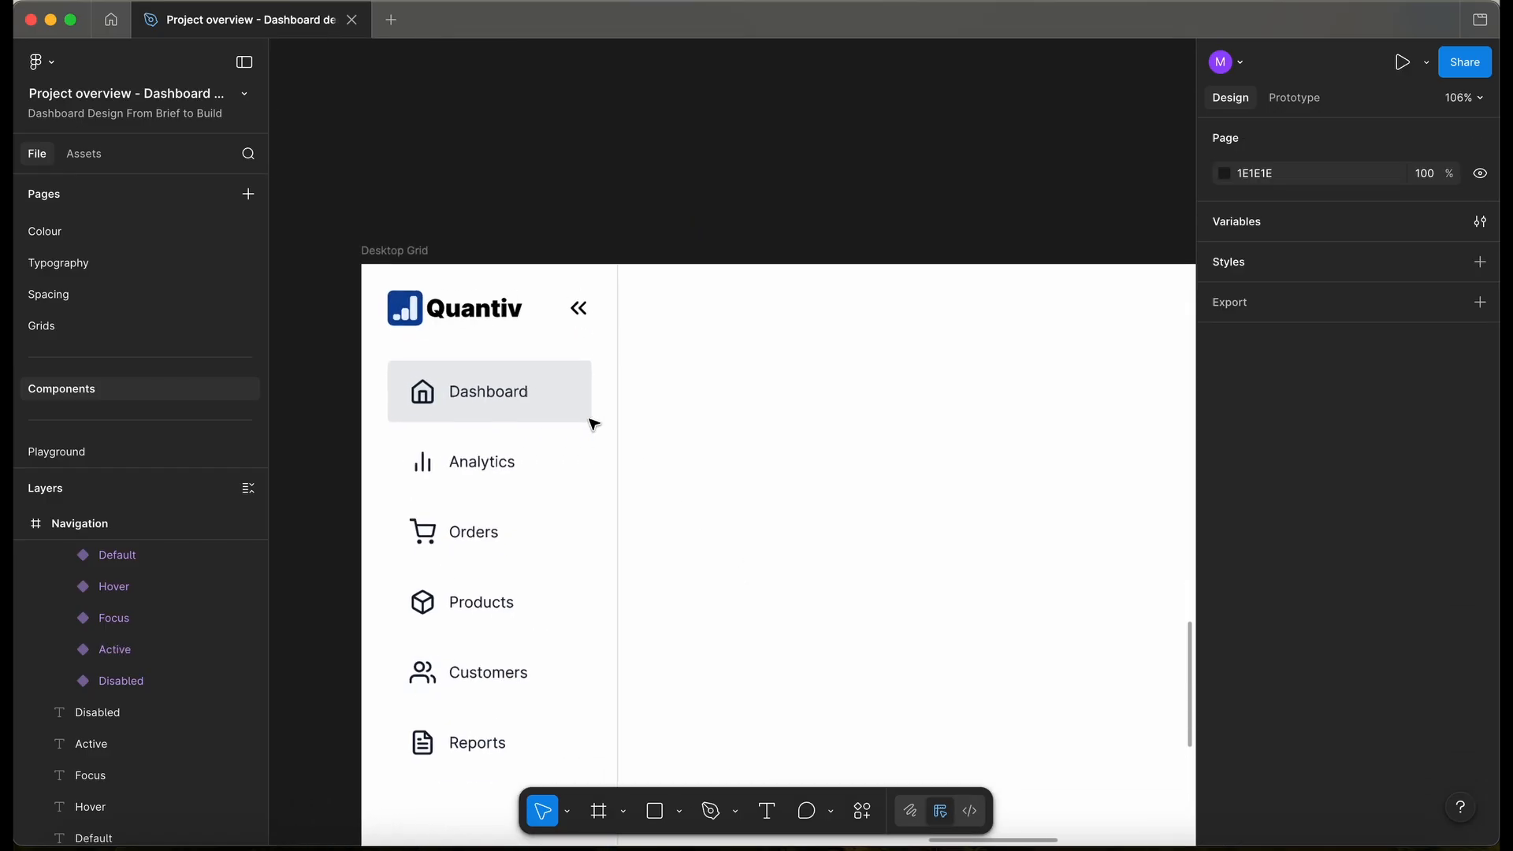
scroll(591, 422, down, 6)
click(564, 412)
scroll(405, 260, down, 5)
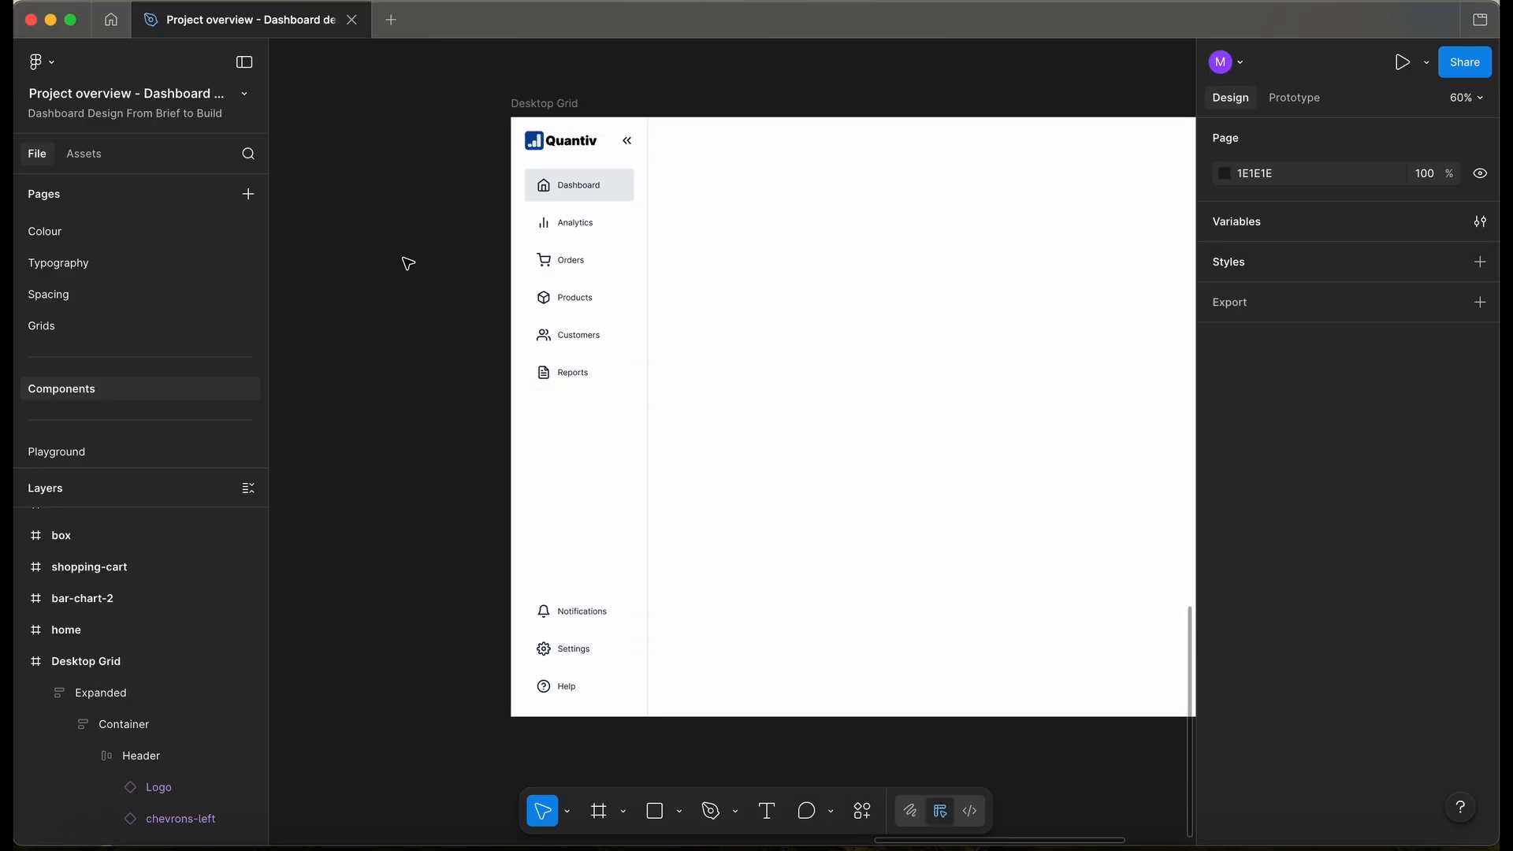
scroll(405, 260, up, 3)
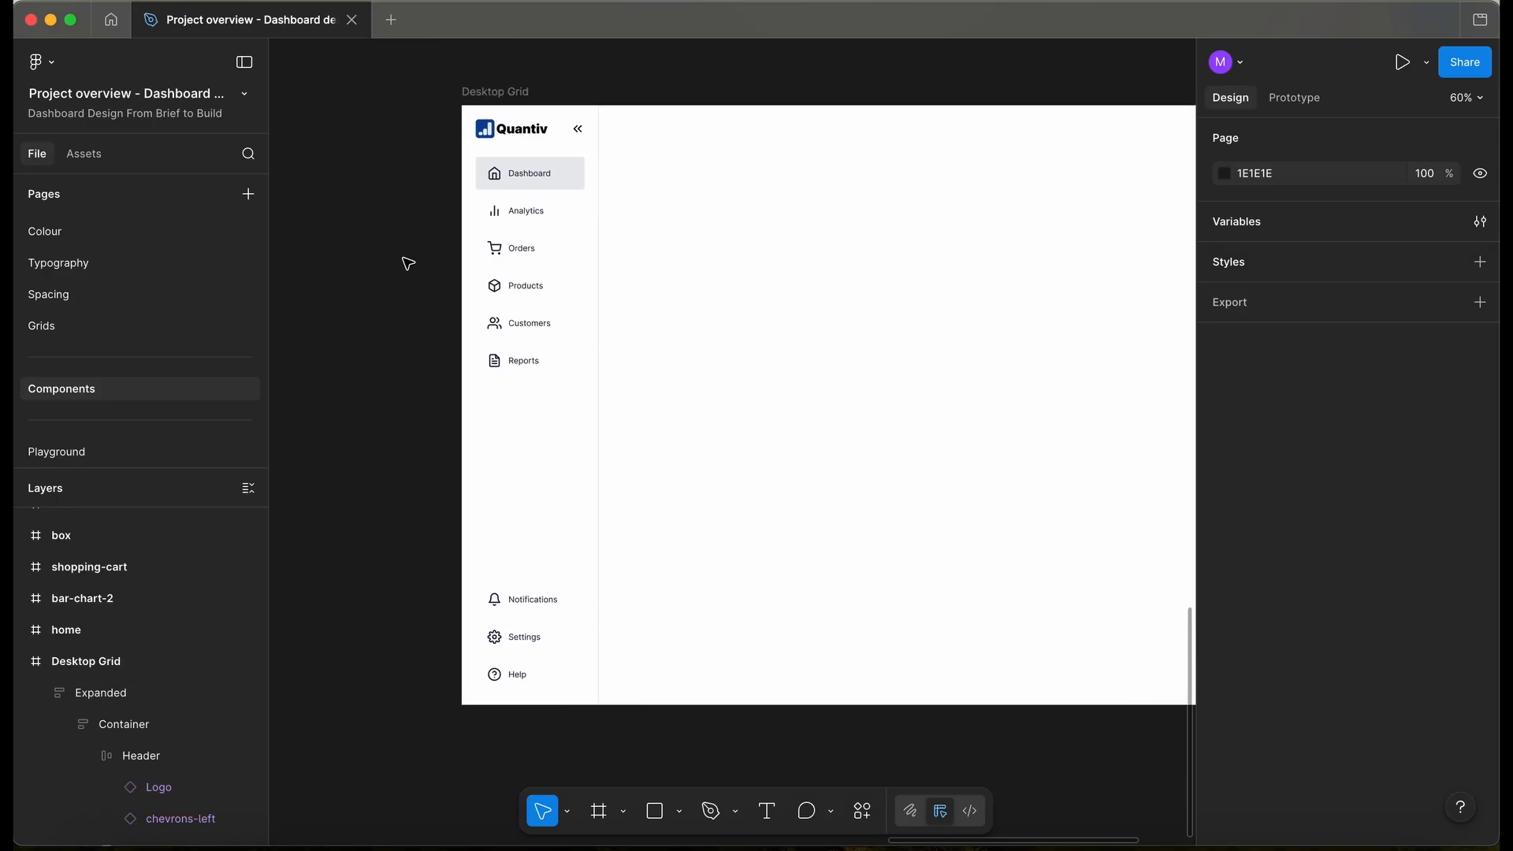
- Set the Expanded frame's horizontal padding to the 0px spacing variable
double_click(511, 195)
scroll(512, 197, up, 2)
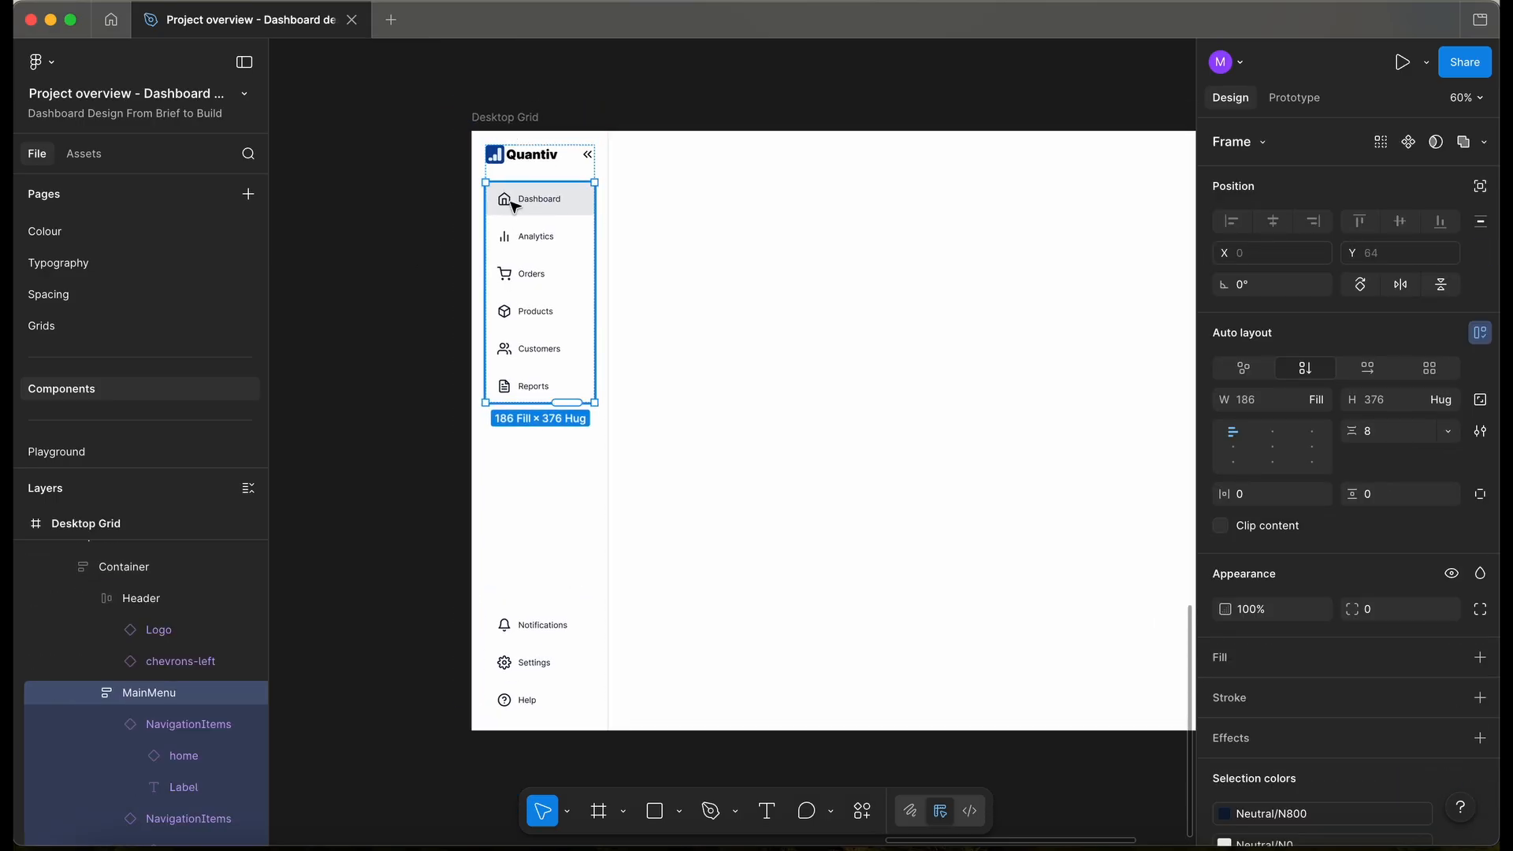
click(679, 230)
double_click(516, 197)
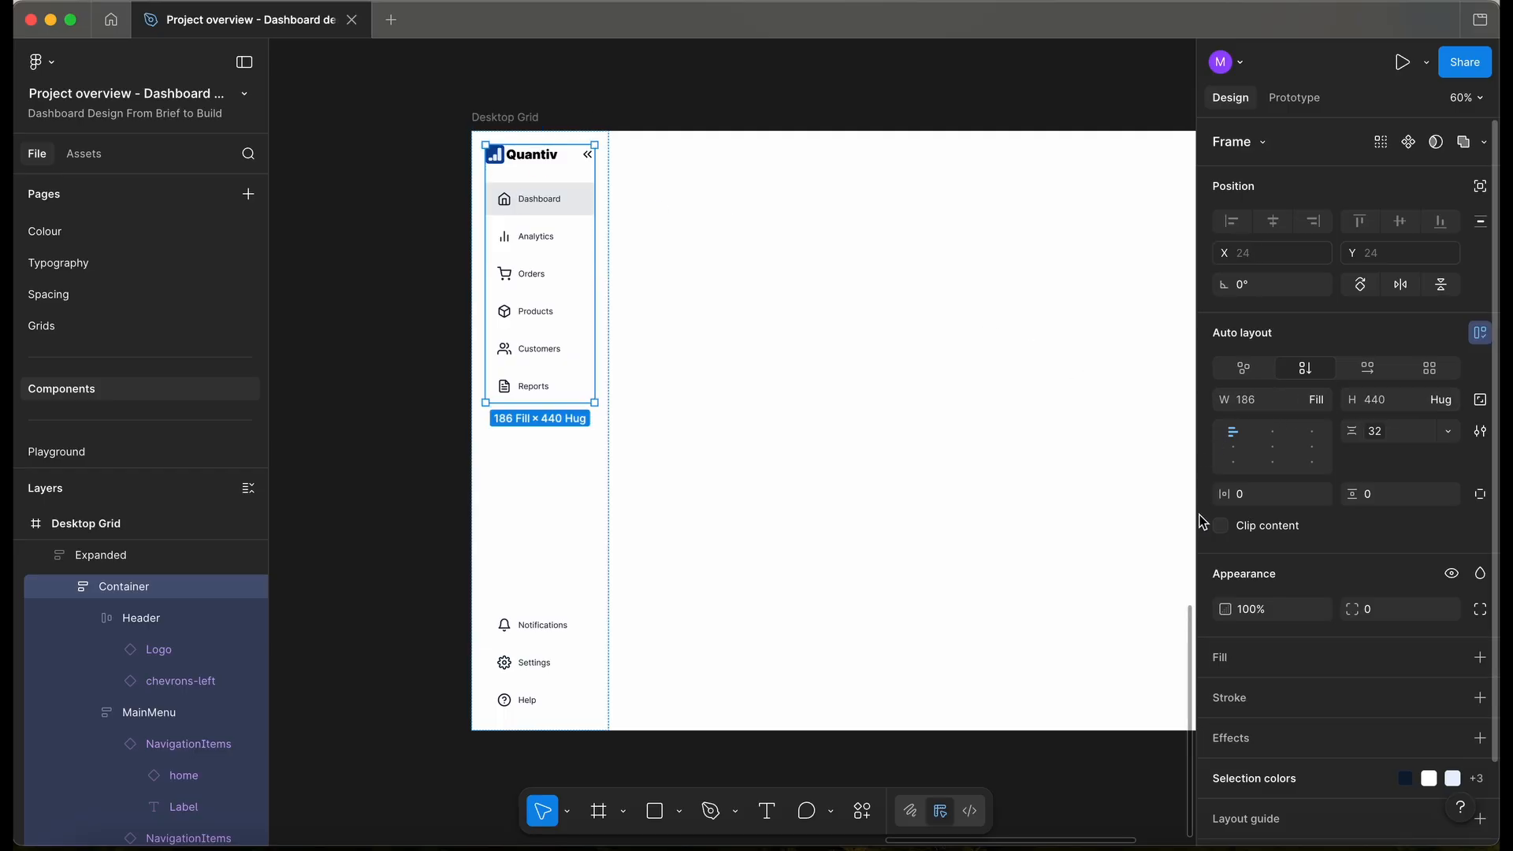
scroll(669, 294, left, 2)
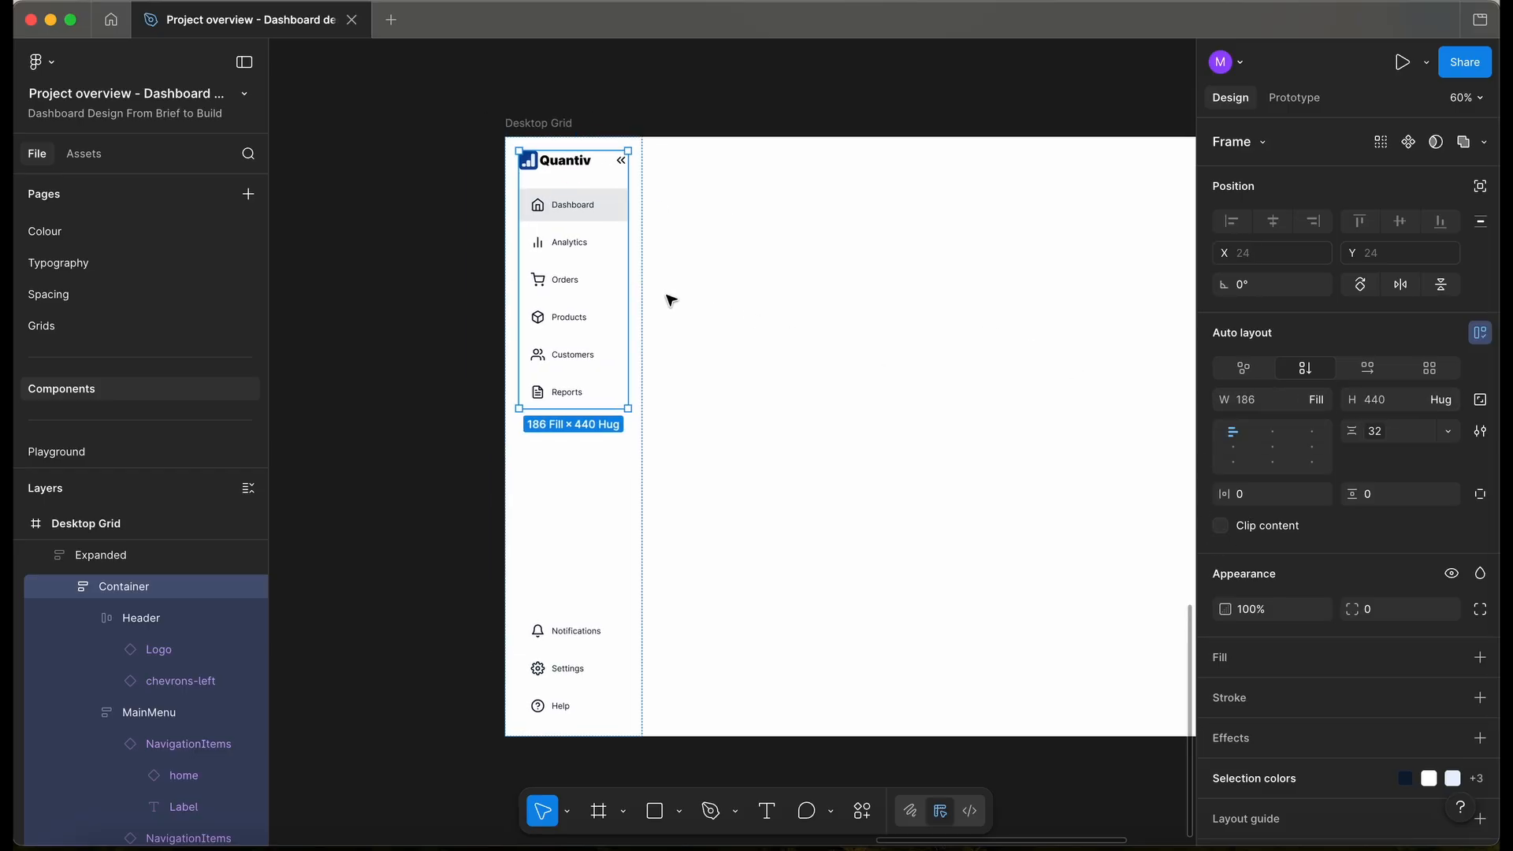
key(shift+Return)
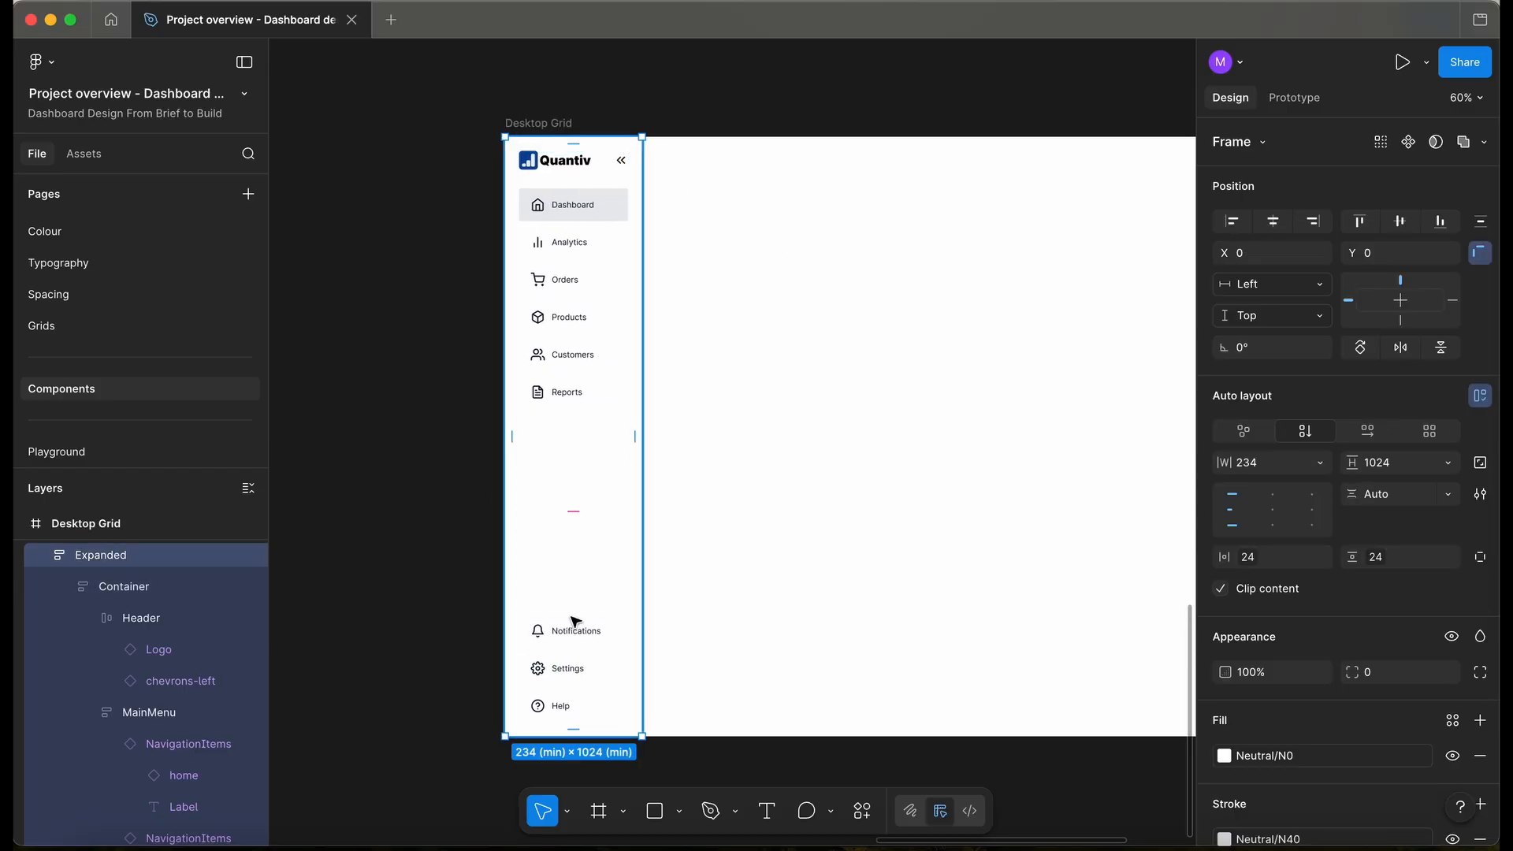
click(1245, 557)
scroll(1167, 587, up, 2)
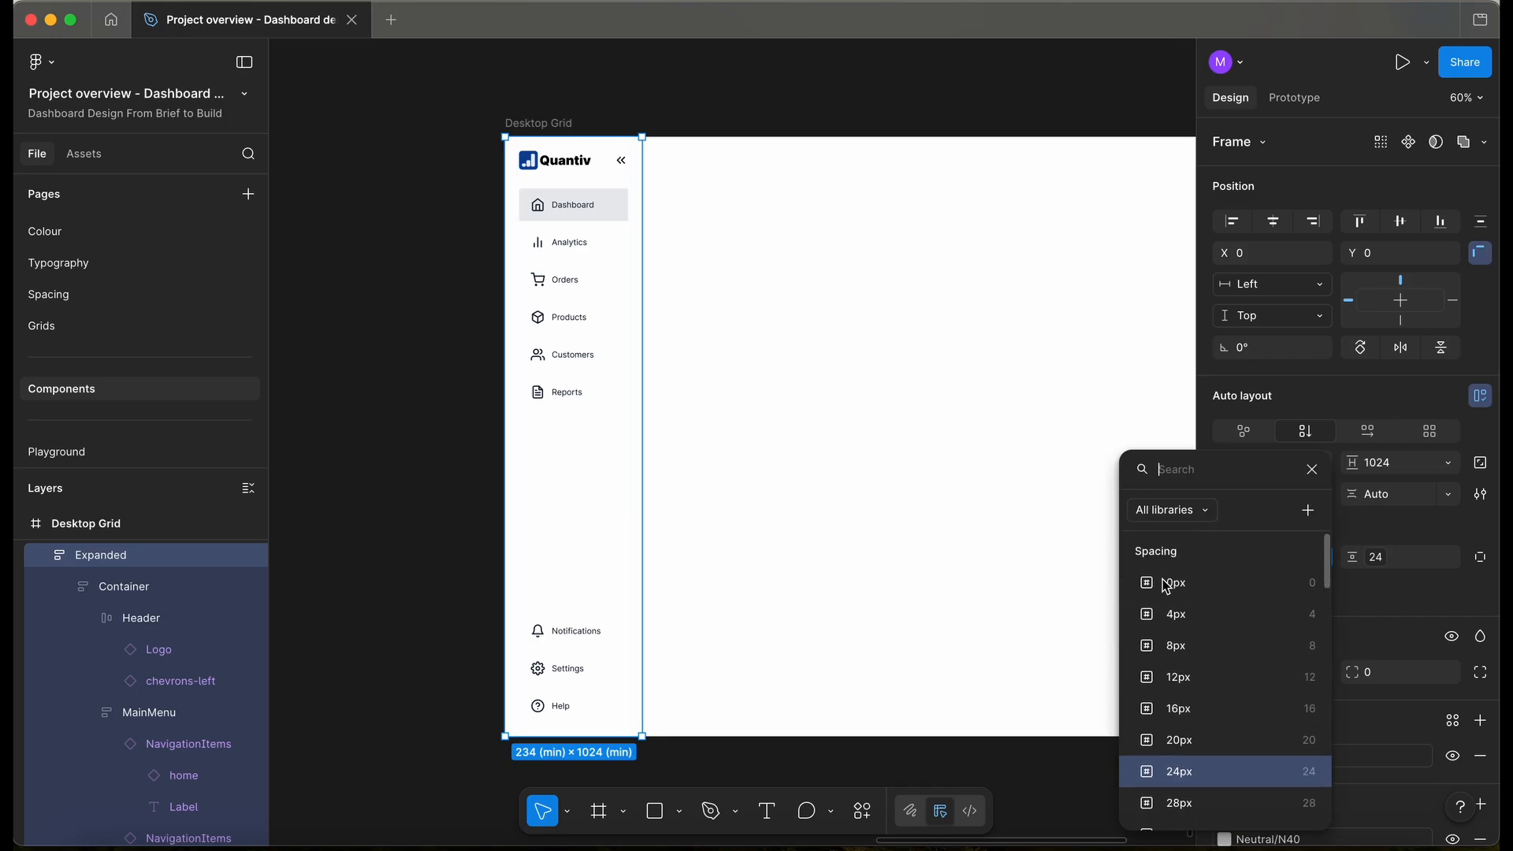
click(1206, 584)
scroll(522, 186, up, 3)
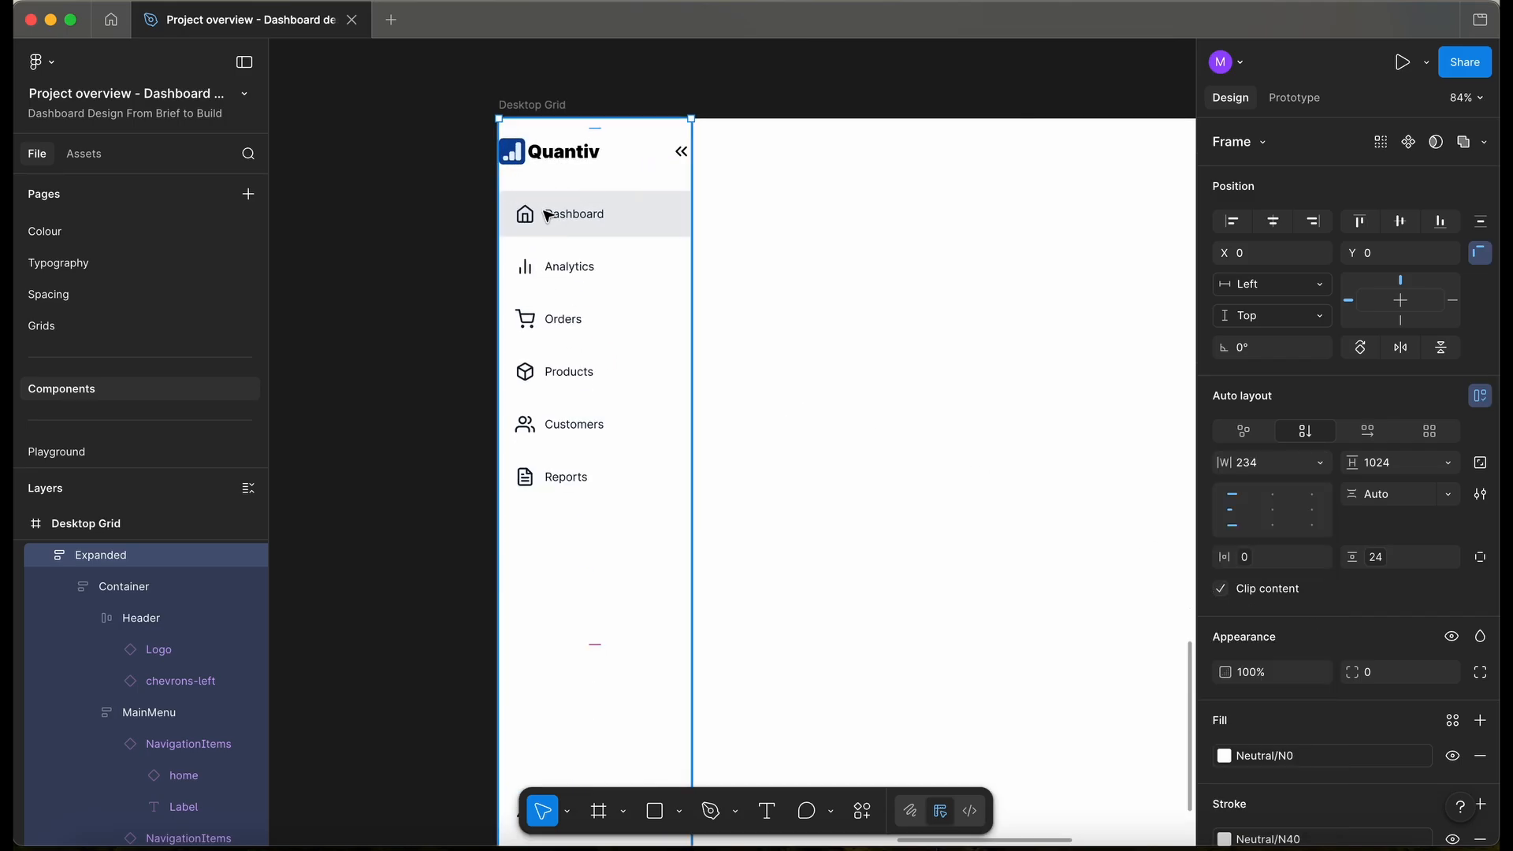
- Apply the 20px spacing variable to the Header's horizontal padding
click(550, 216)
click(576, 251)
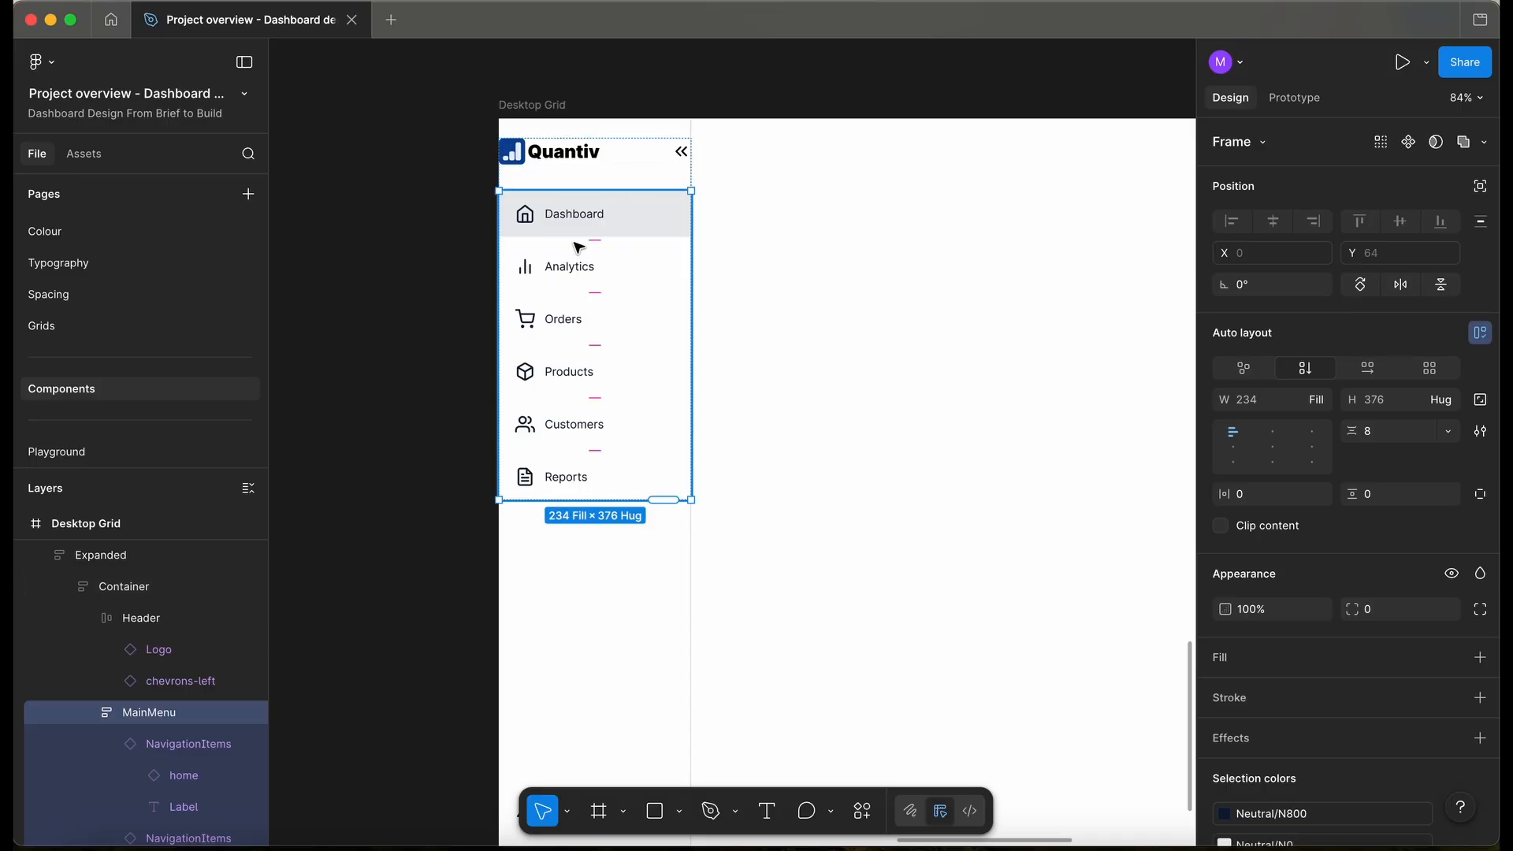
click(626, 163)
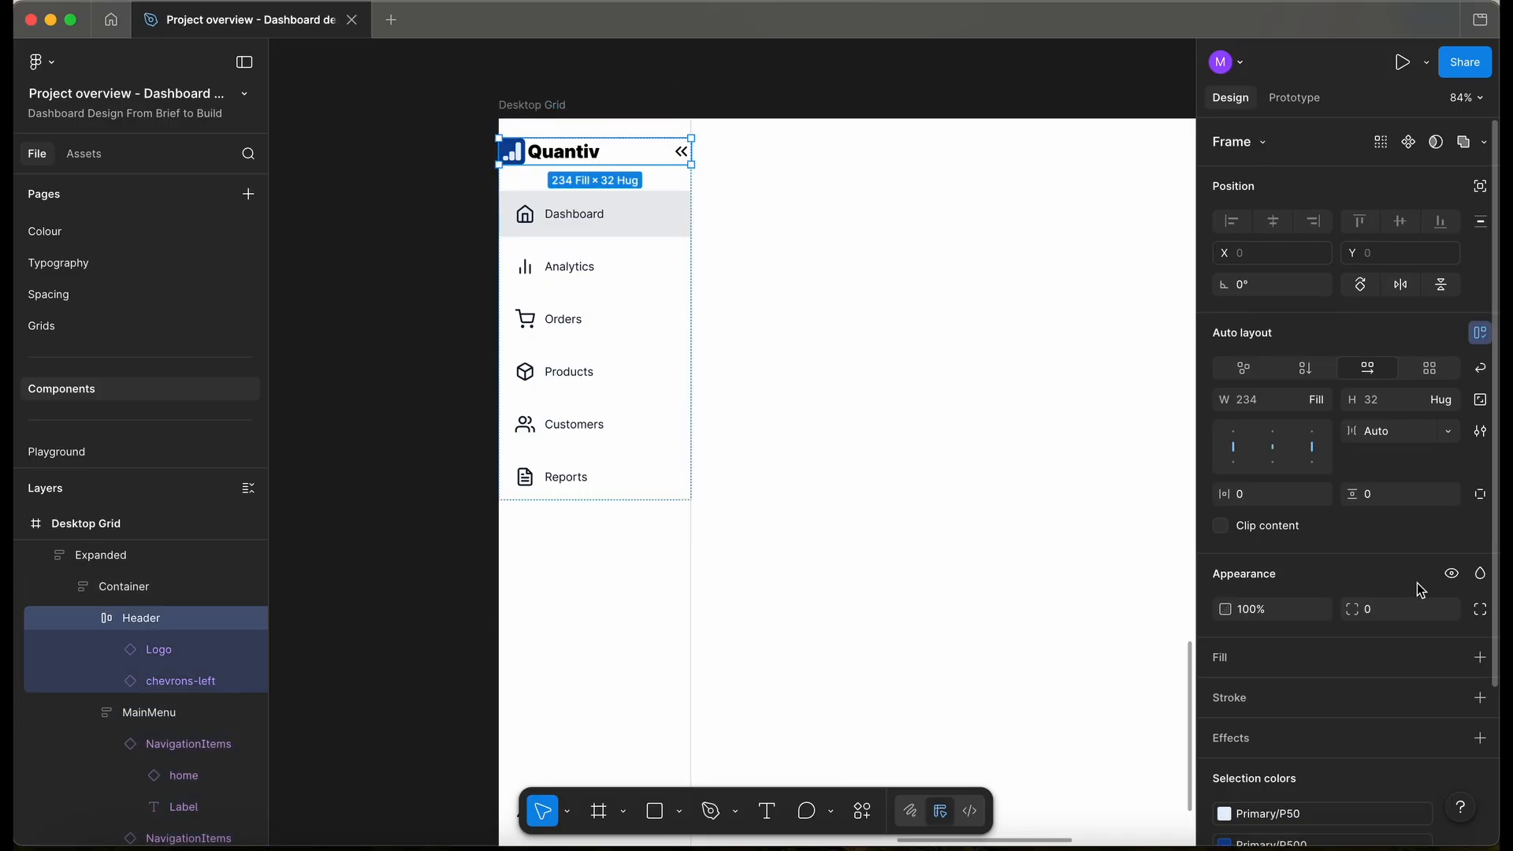
click(1321, 495)
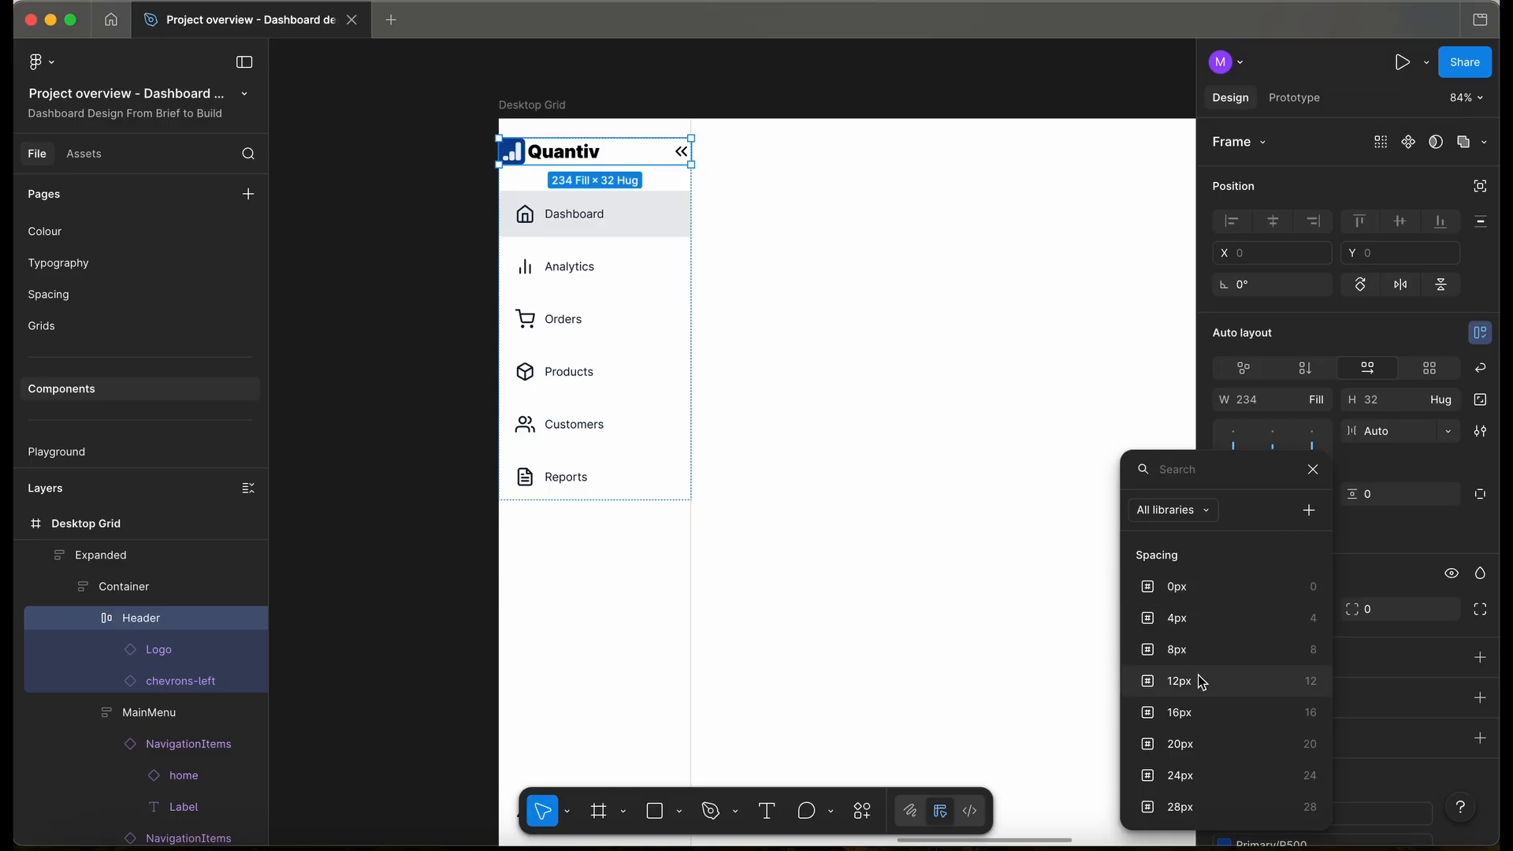
click(1176, 745)
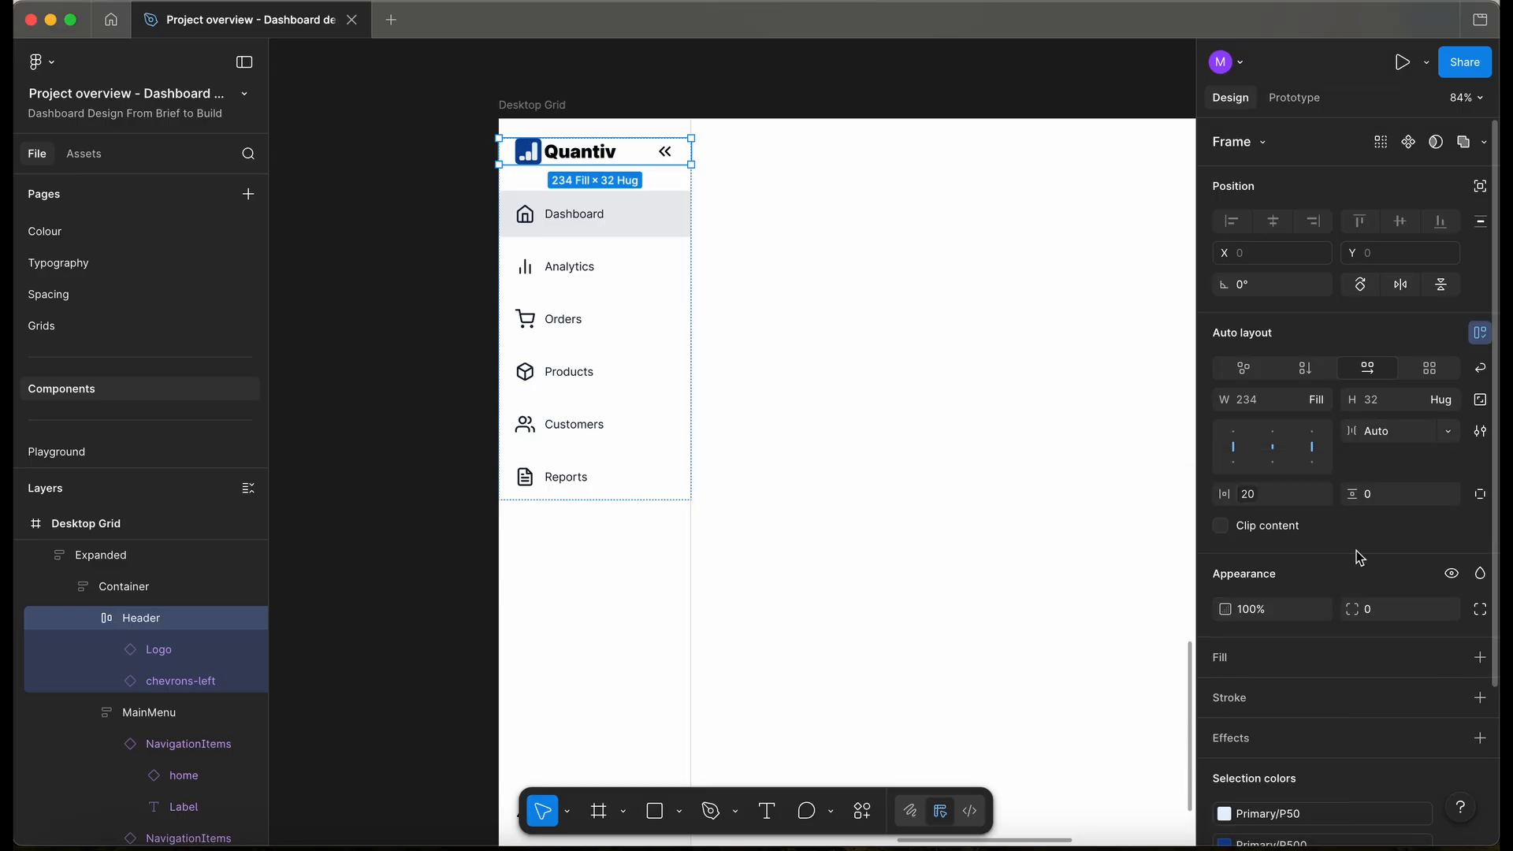
click(448, 400)
scroll(552, 552, down, 3)
click(574, 595)
click(575, 596)
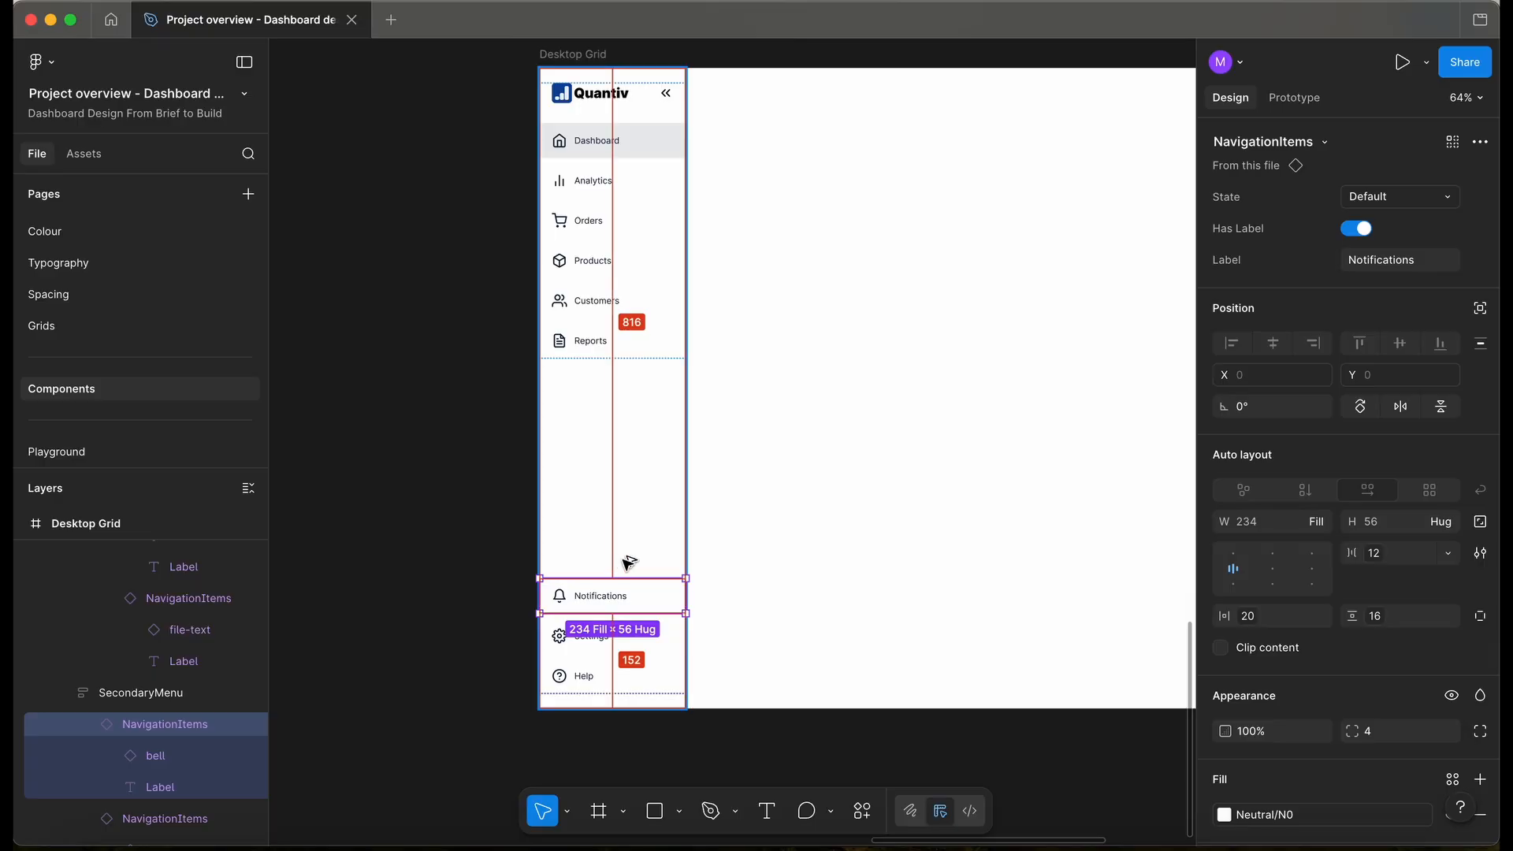
- Give the MainMenu a 4px item gap and 0px horizontal padding using spacing variables
click(461, 611)
scroll(429, 611, up, 3)
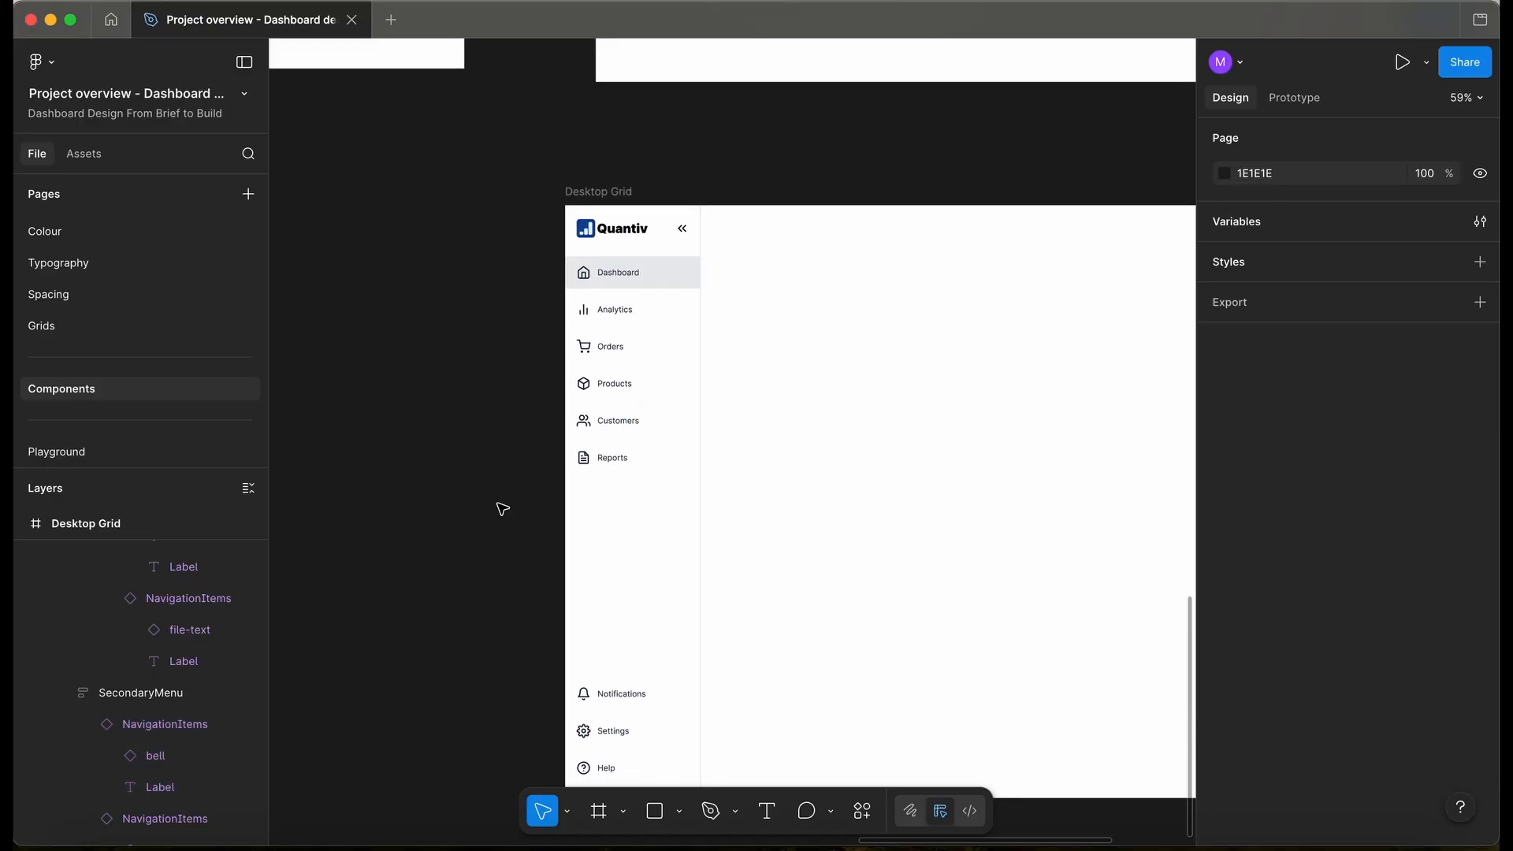
scroll(567, 431, up, 5)
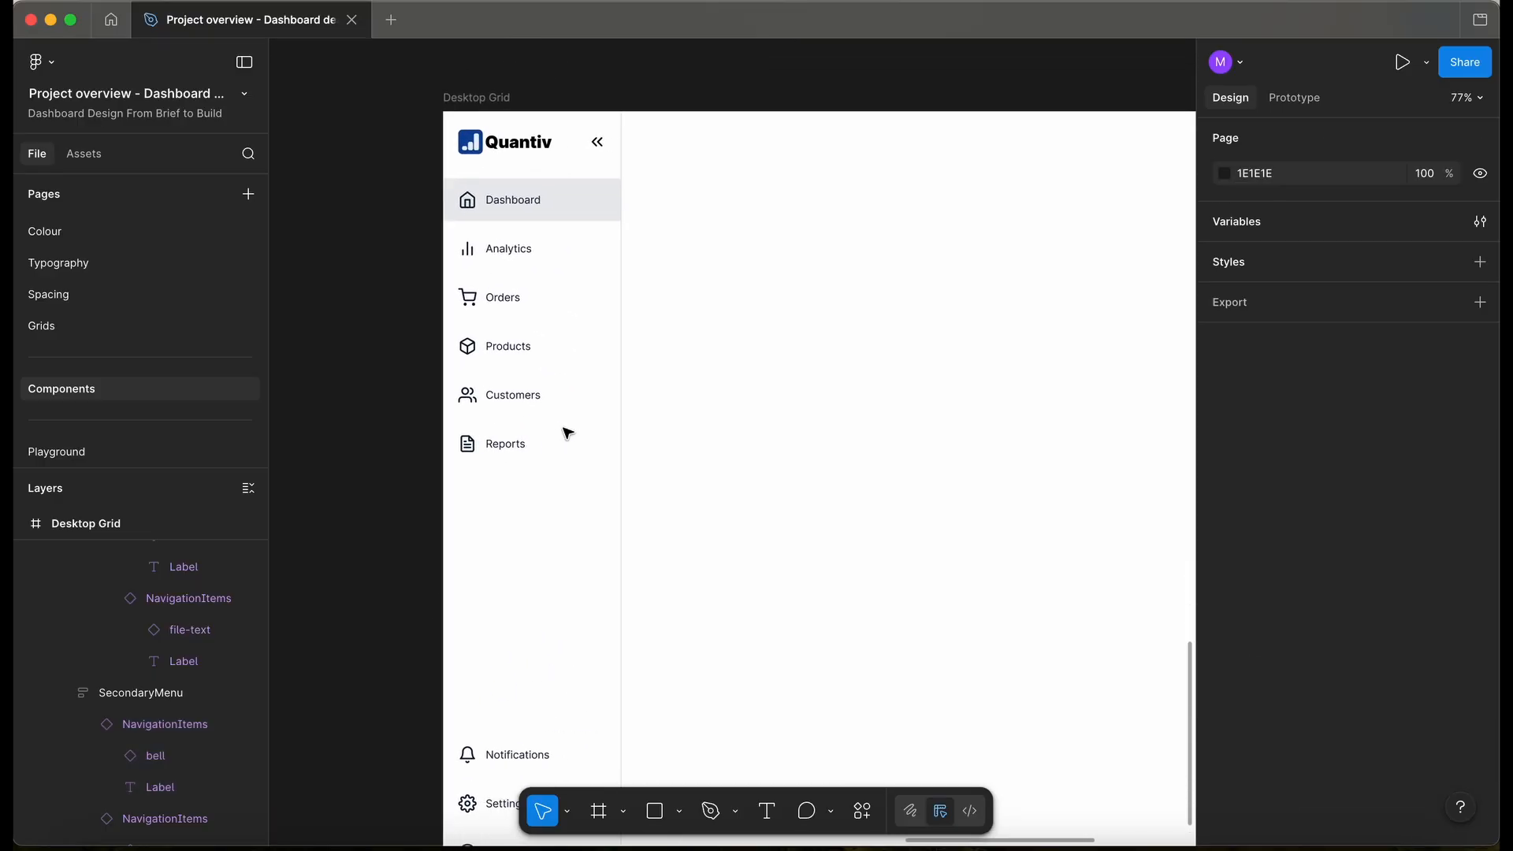
scroll(543, 217, up, 2)
double_click(518, 272)
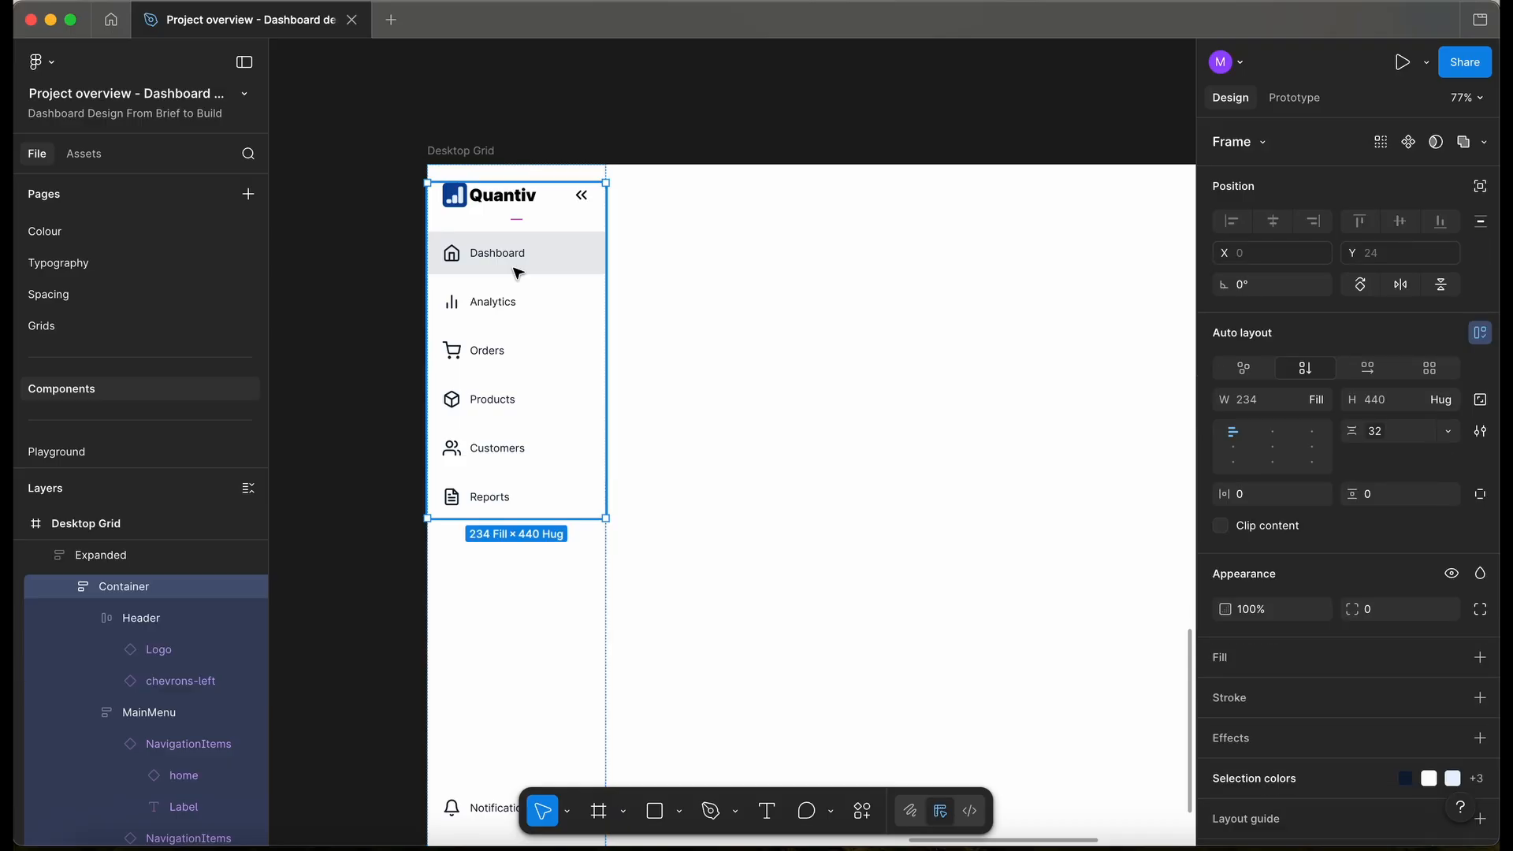
scroll(505, 296, up, 2)
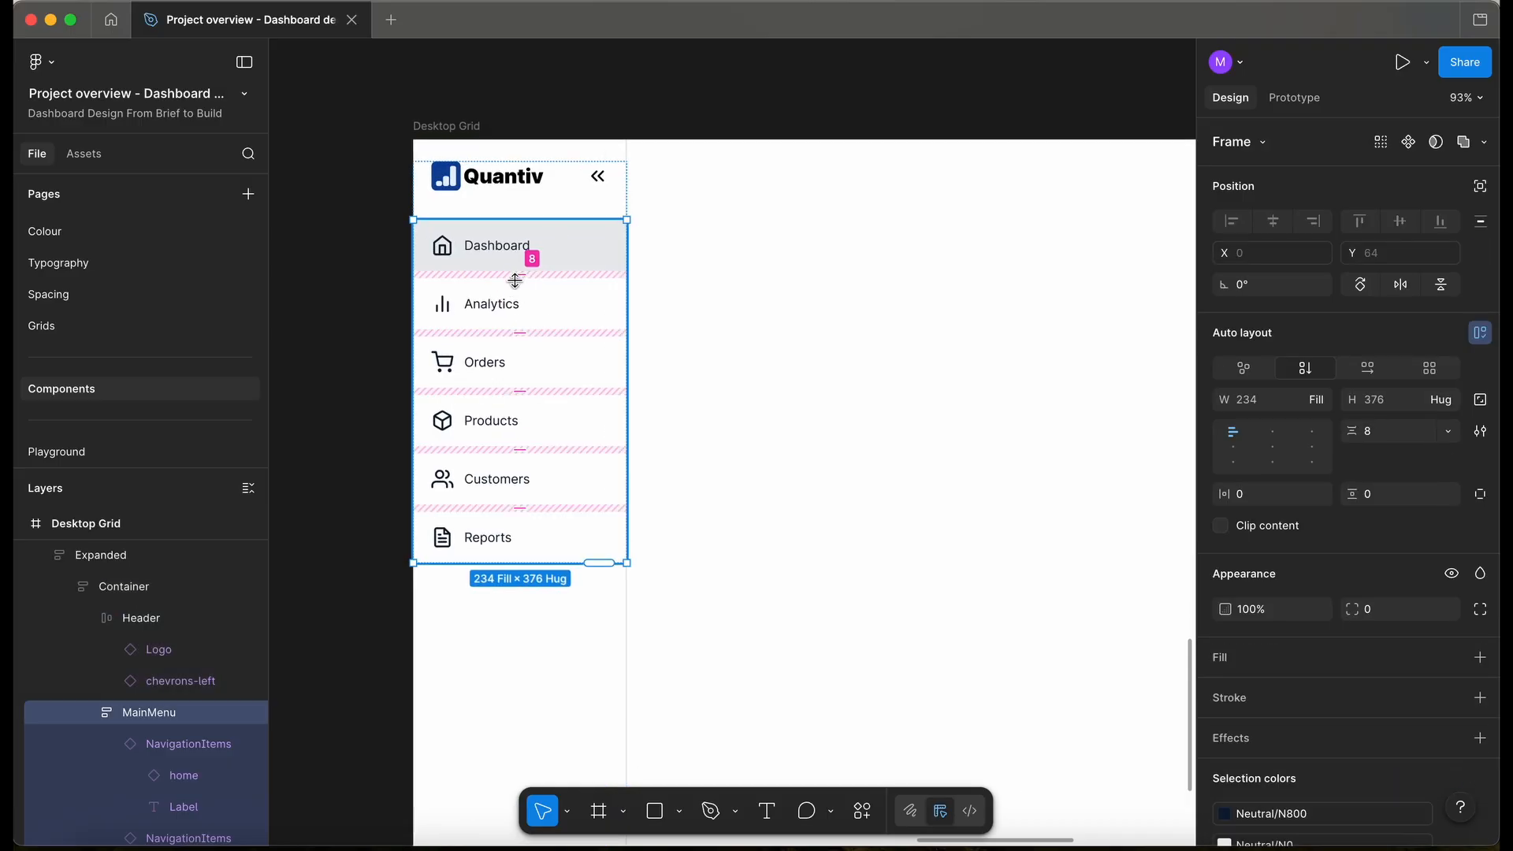
click(1449, 433)
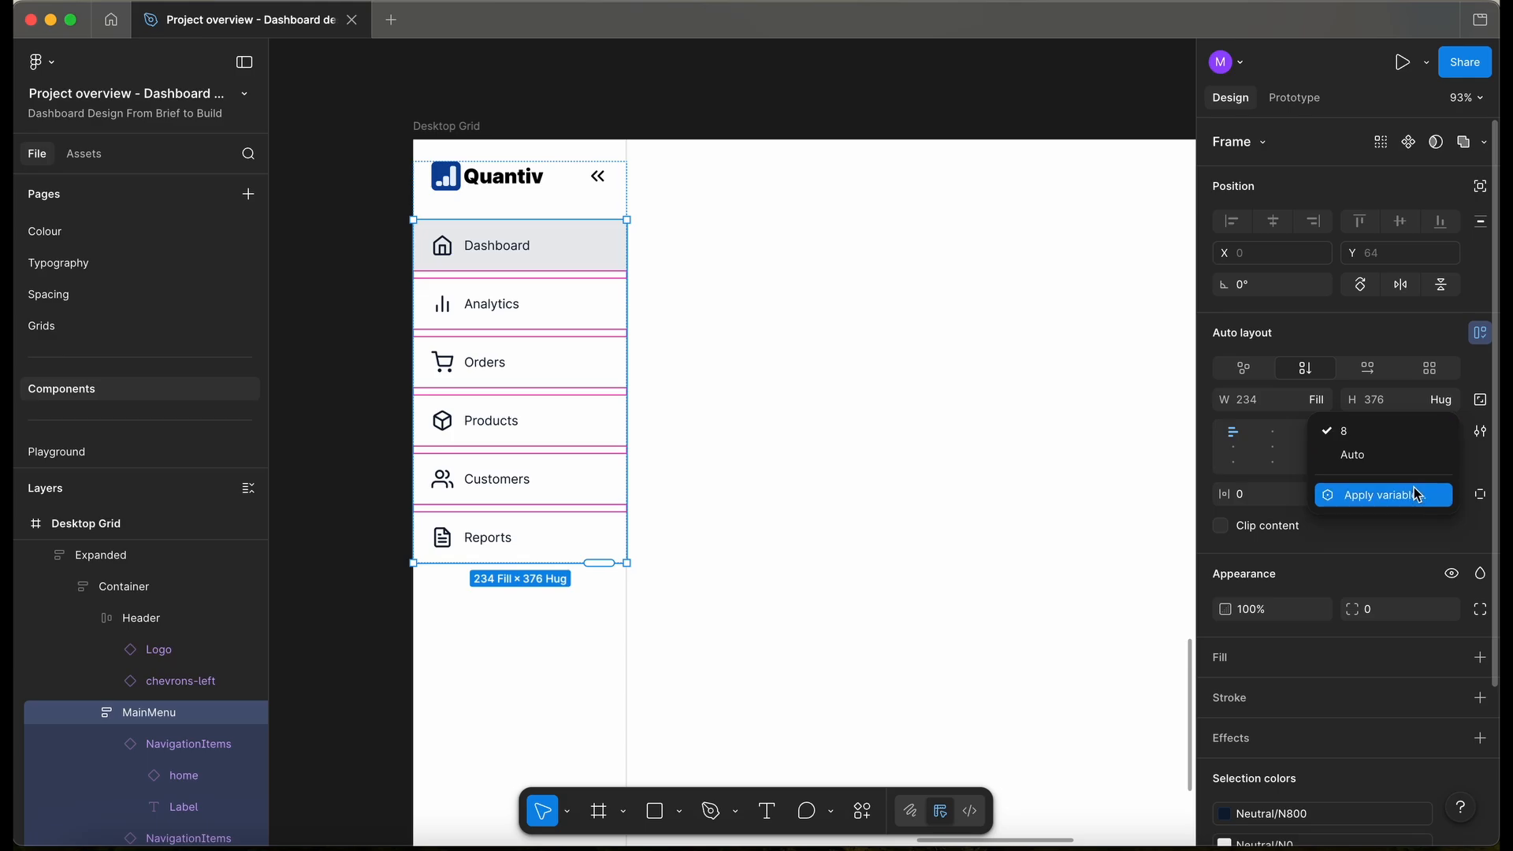
click(1416, 494)
click(1334, 612)
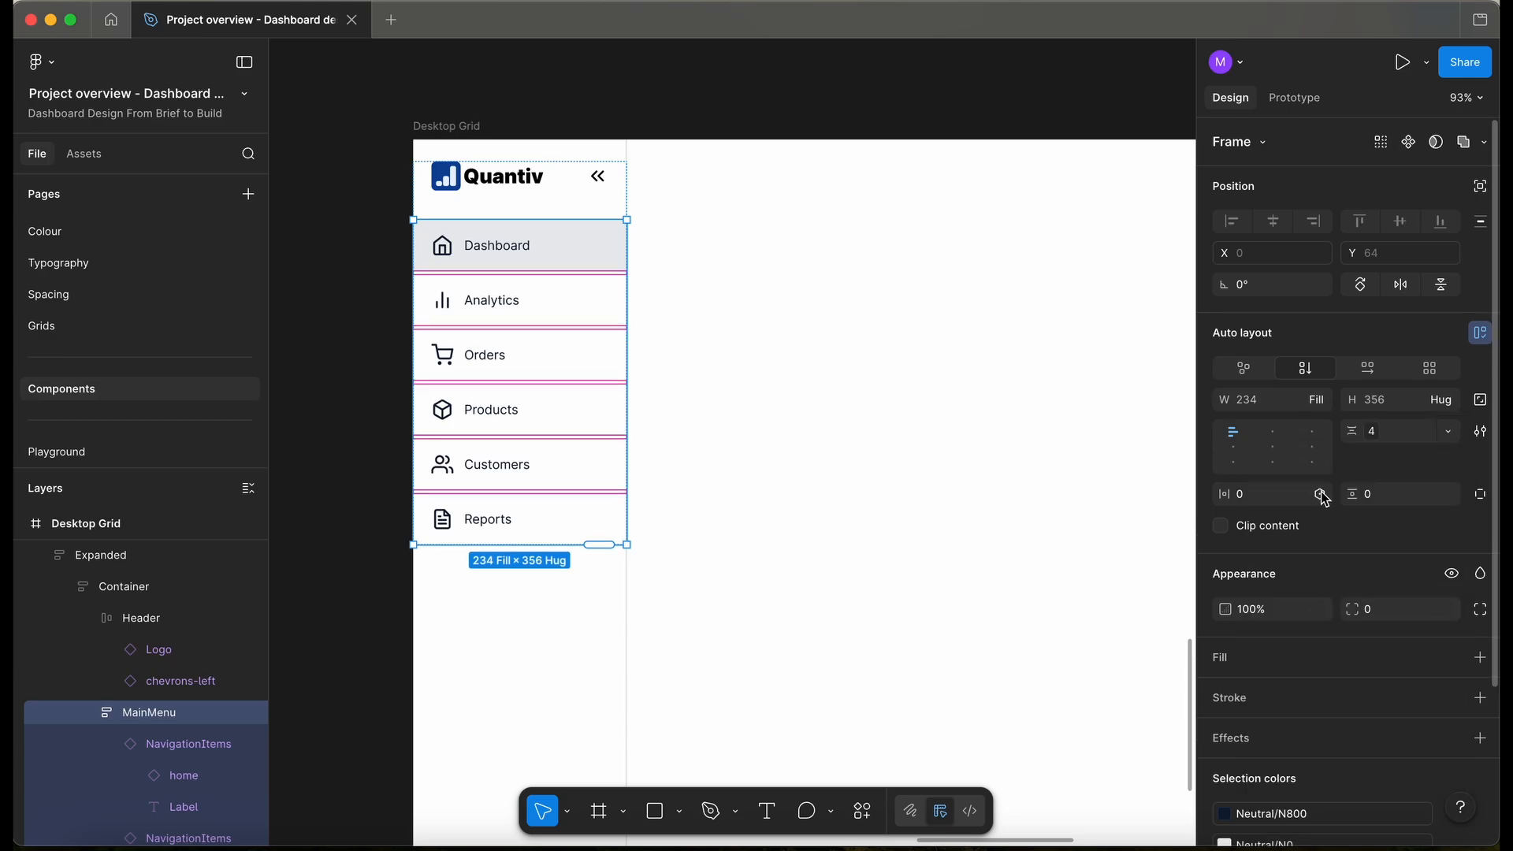
click(1322, 495)
click(1220, 588)
click(1446, 496)
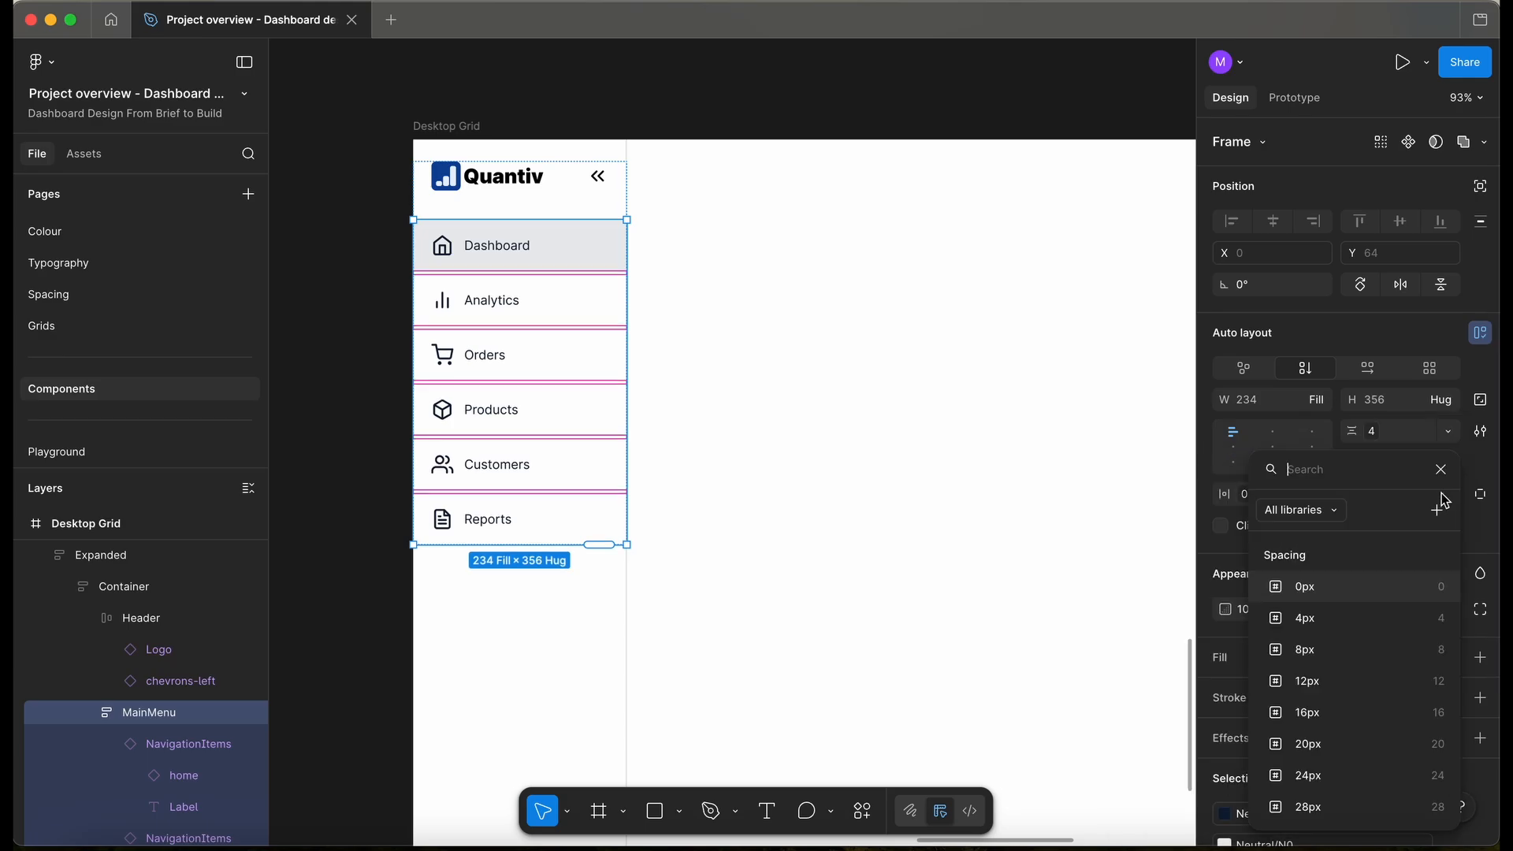
click(1322, 588)
key(Escape)
- Check the layout grid guides on Desktop Grid, then hide them with Shift+G
scroll(618, 263, left, 3)
scroll(425, 311, down, 2)
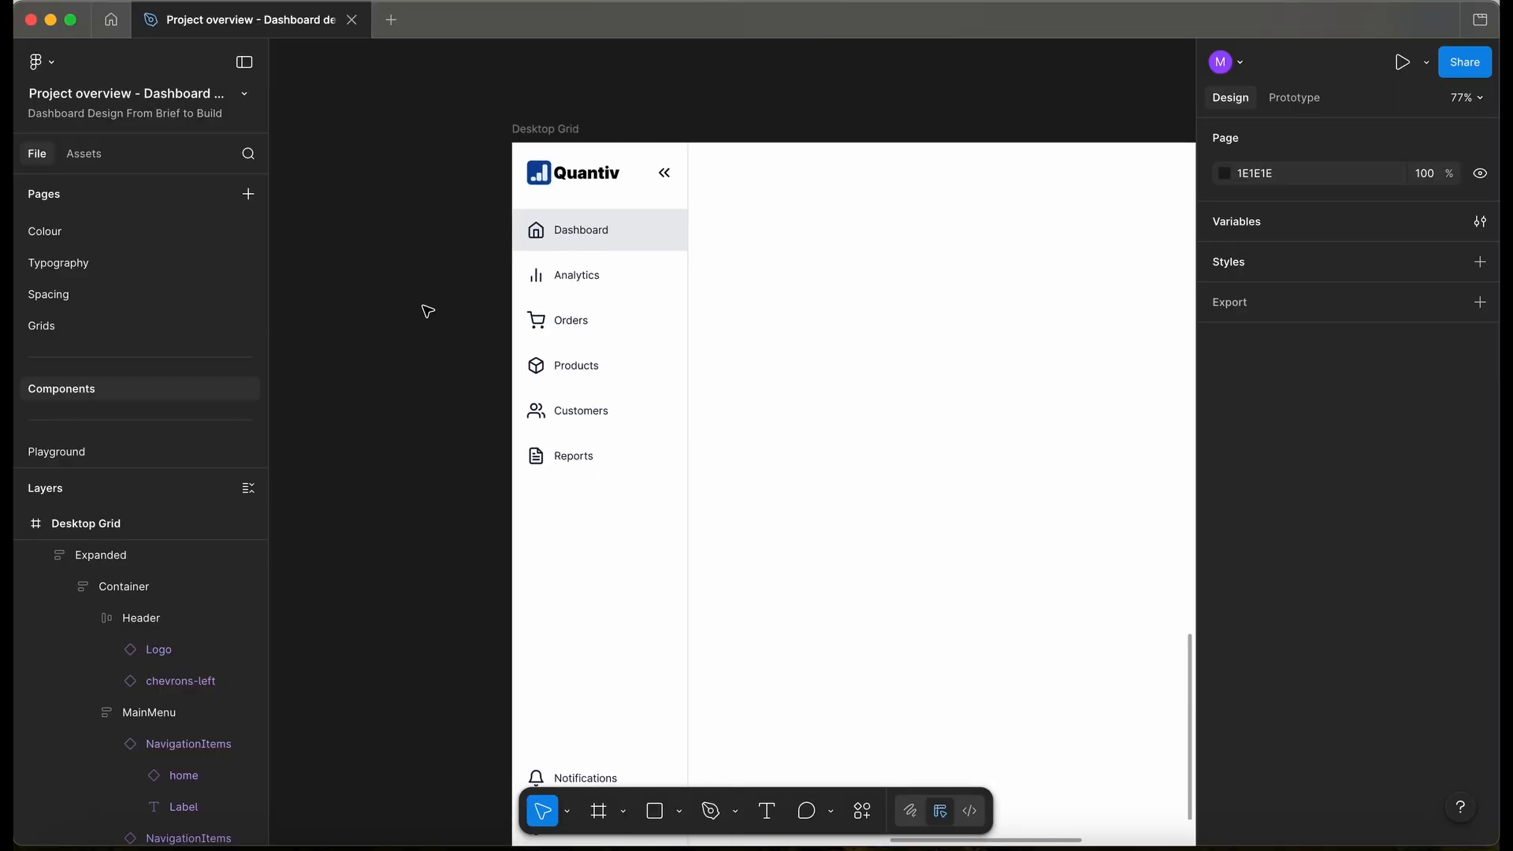
scroll(427, 310, down, 2)
scroll(526, 199, up, 3)
scroll(607, 260, down, 5)
scroll(608, 271, up, 6)
scroll(607, 270, up, 2)
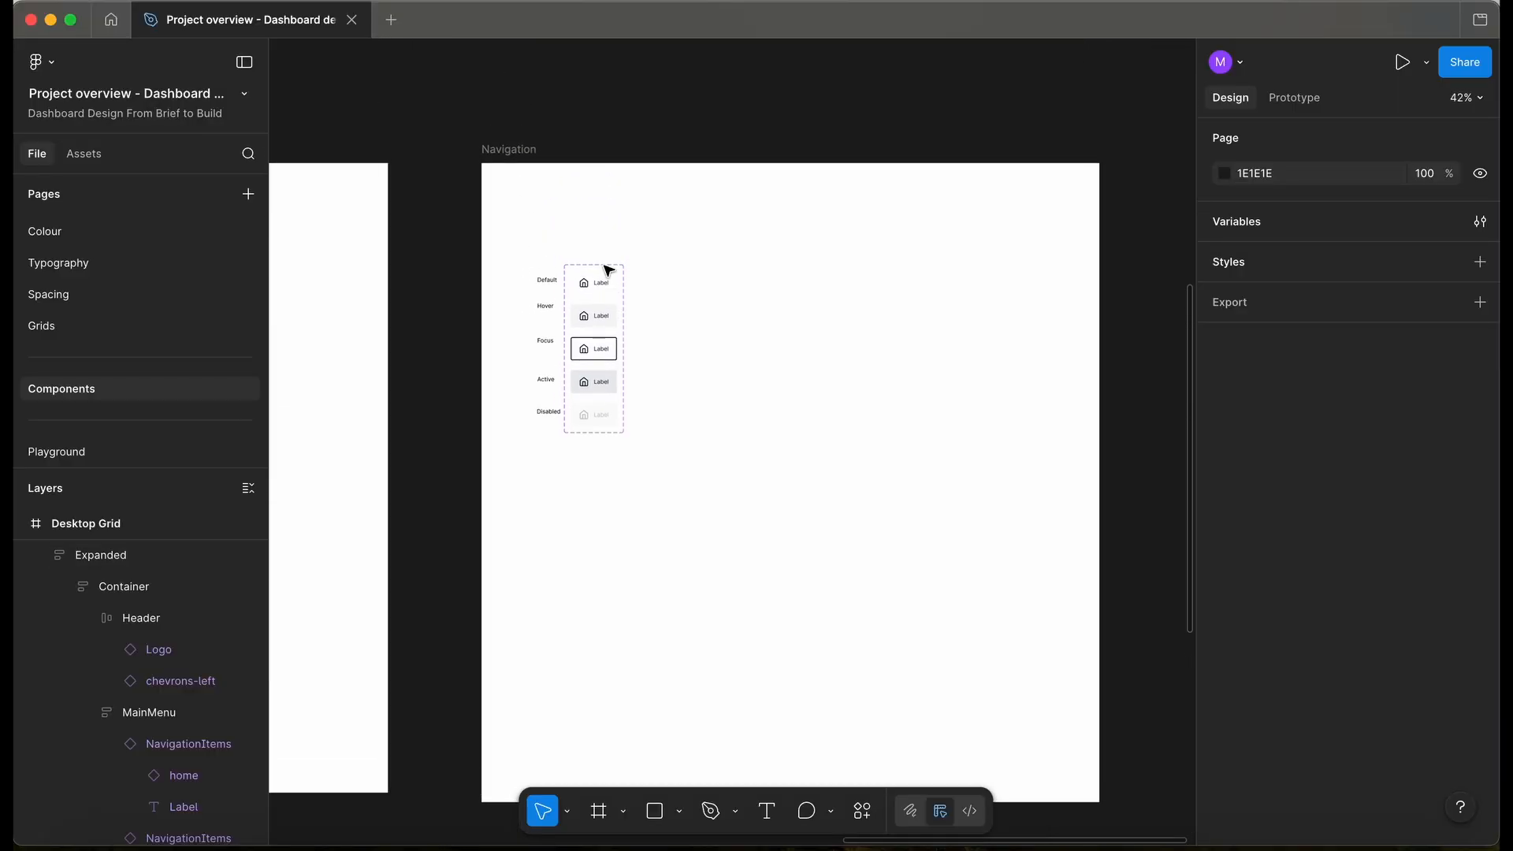
scroll(607, 270, down, 6)
scroll(608, 270, left, 1)
scroll(608, 270, down, 2)
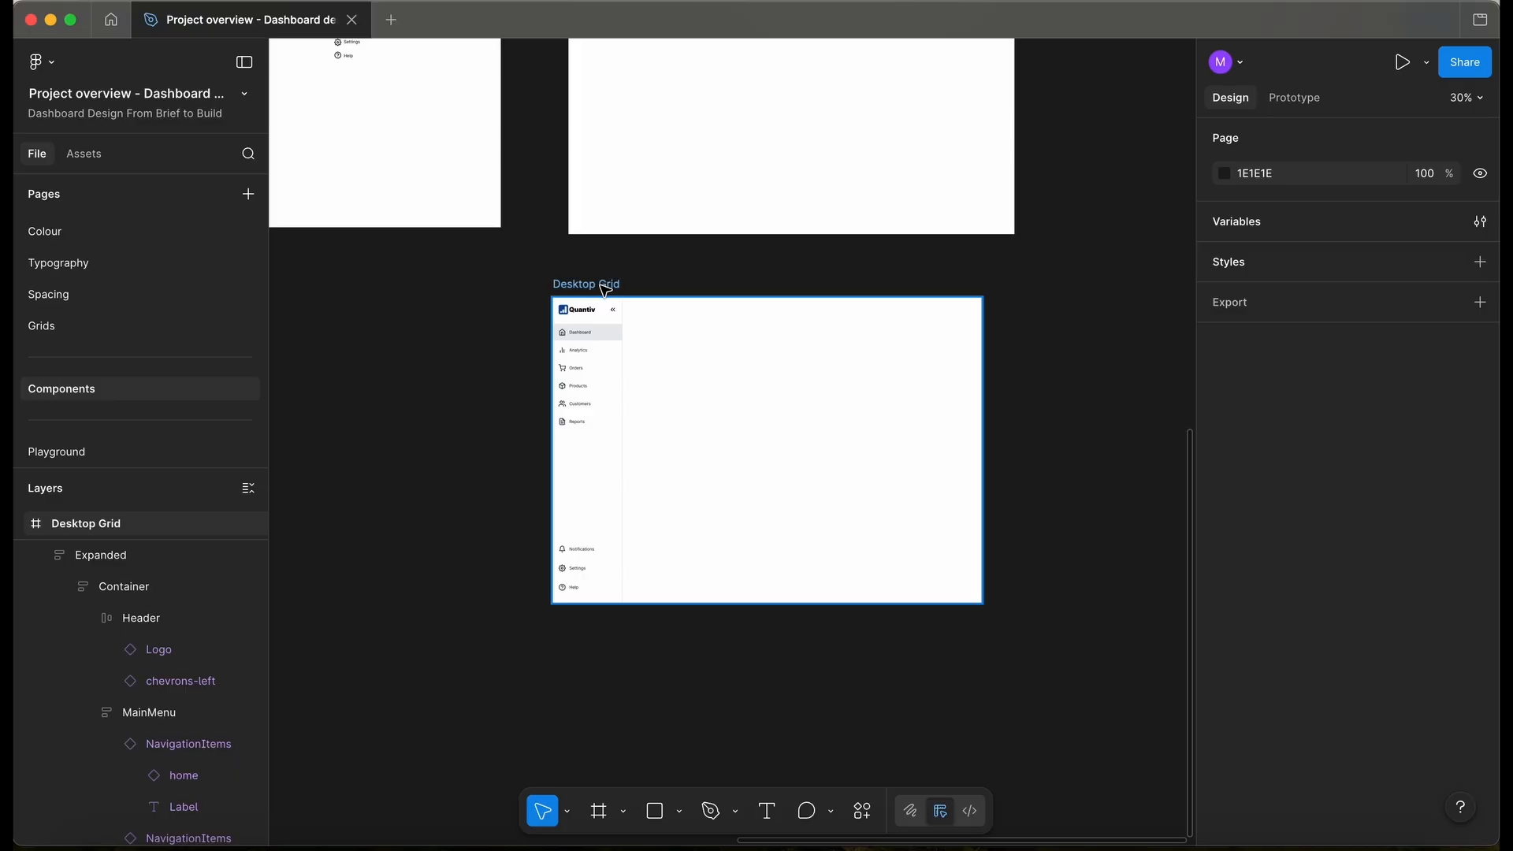
key(shift+g)
scroll(607, 335, up, 6)
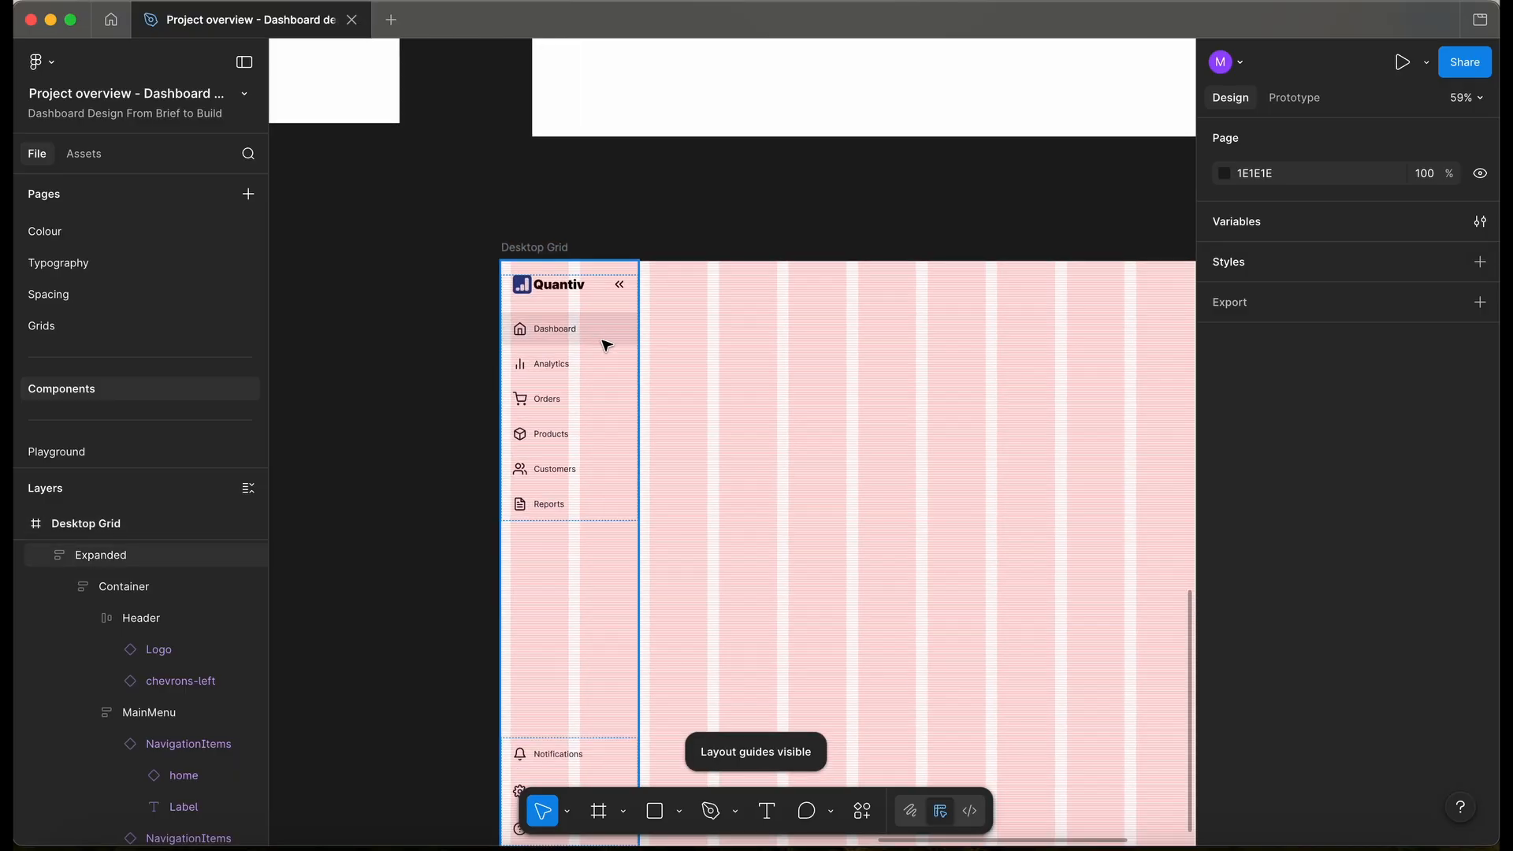
scroll(607, 345, down, 8)
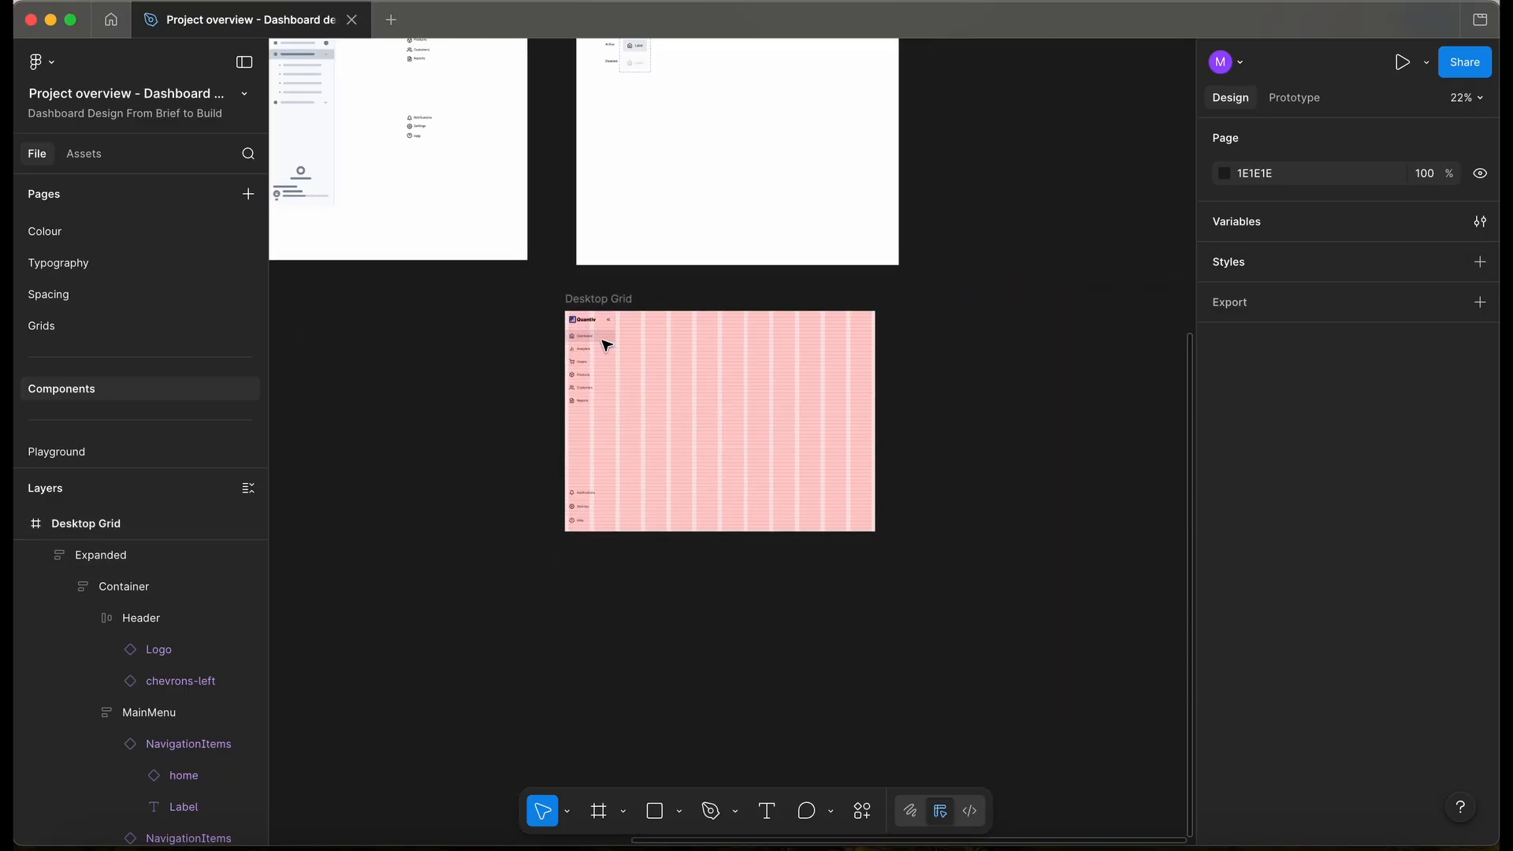
key(shift+g)
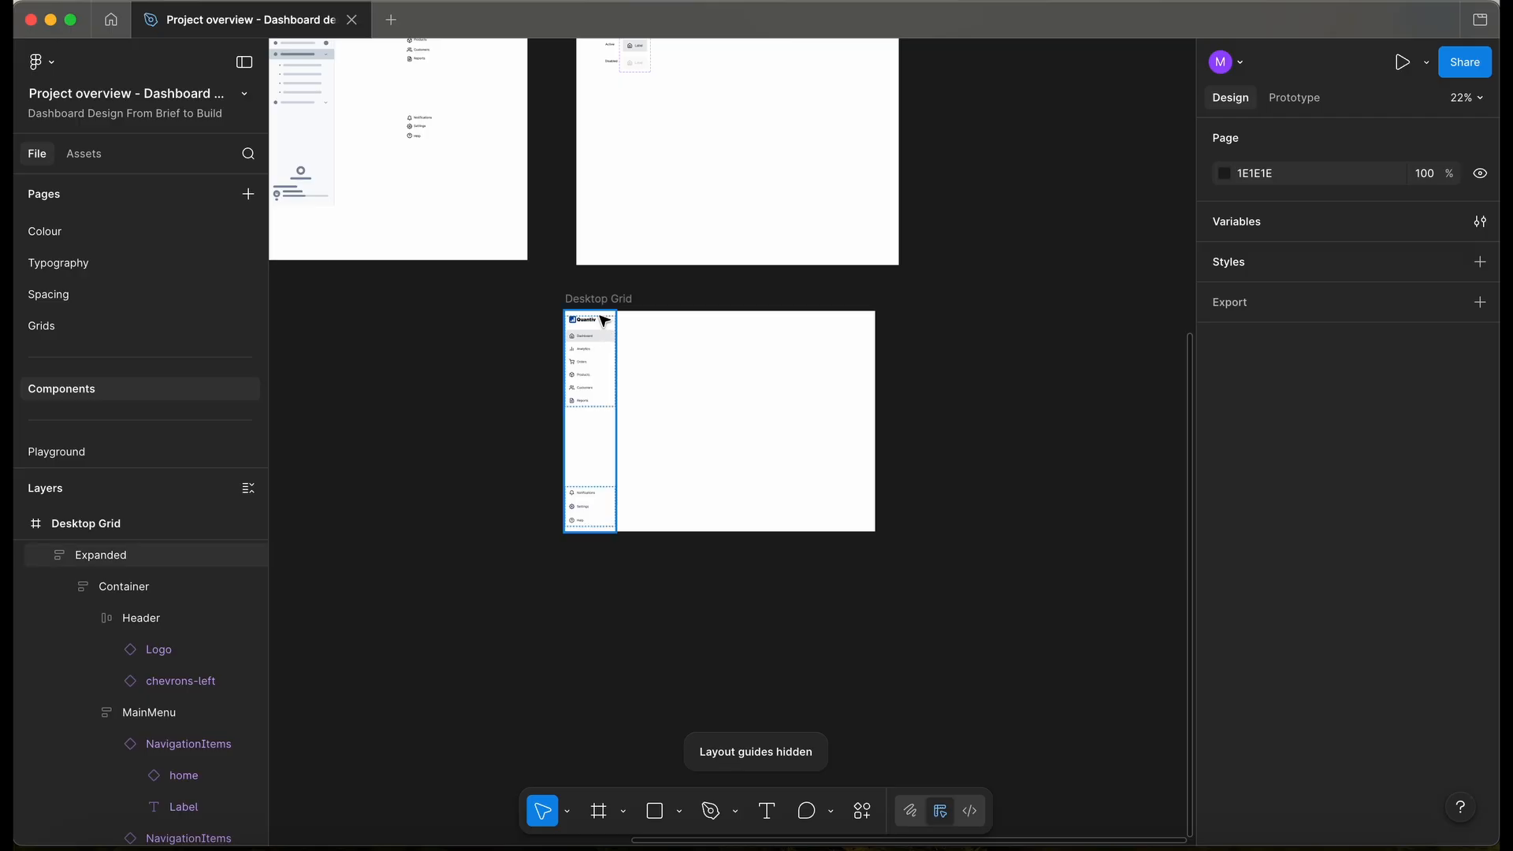
- Duplicate the Desktop Grid frame by copying it below the original
click(605, 305)
drag(603, 304, 603, 563)
scroll(607, 560, up, 2)
- Move the Expanded sidebar into the Navigation frame and make it a component
click(603, 560)
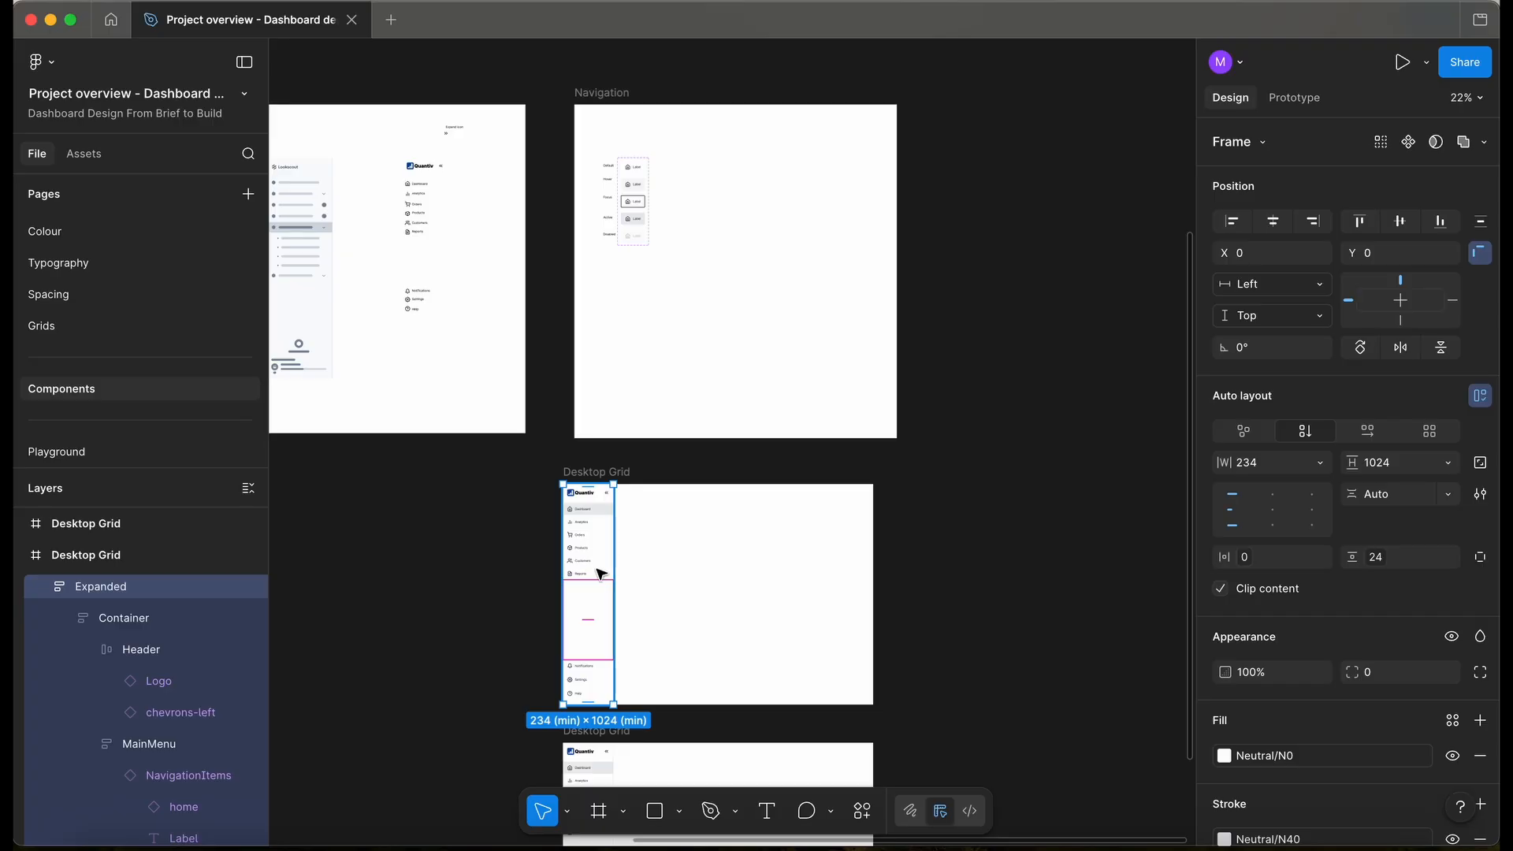
drag(620, 495, 796, 247)
key(alt)
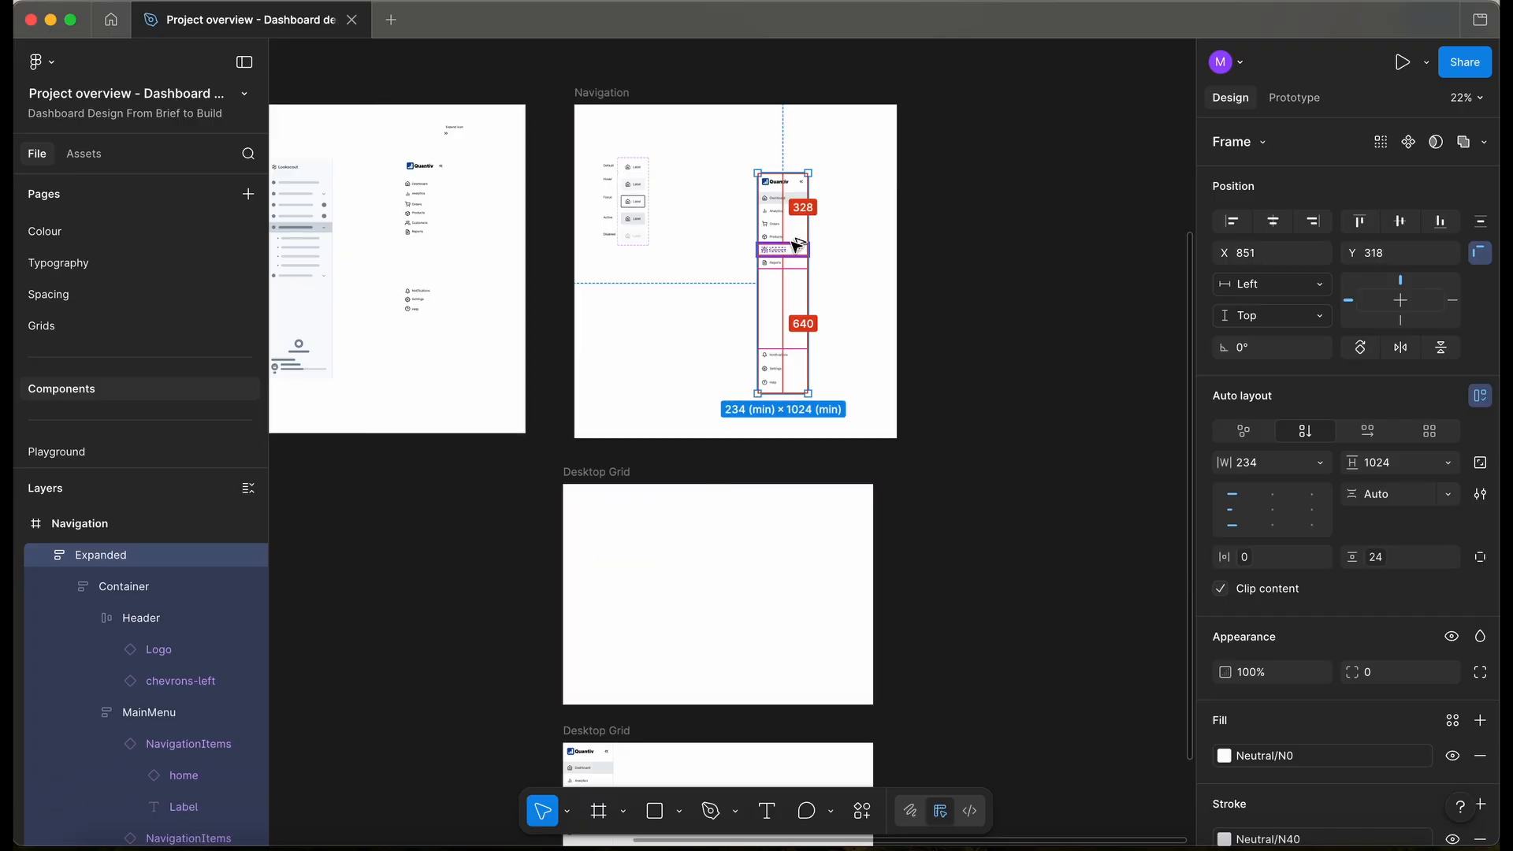
key(super+alt+k)
- Add a detached copy named Collapsed beside Expanded and make it a component
scroll(793, 243, up, 5)
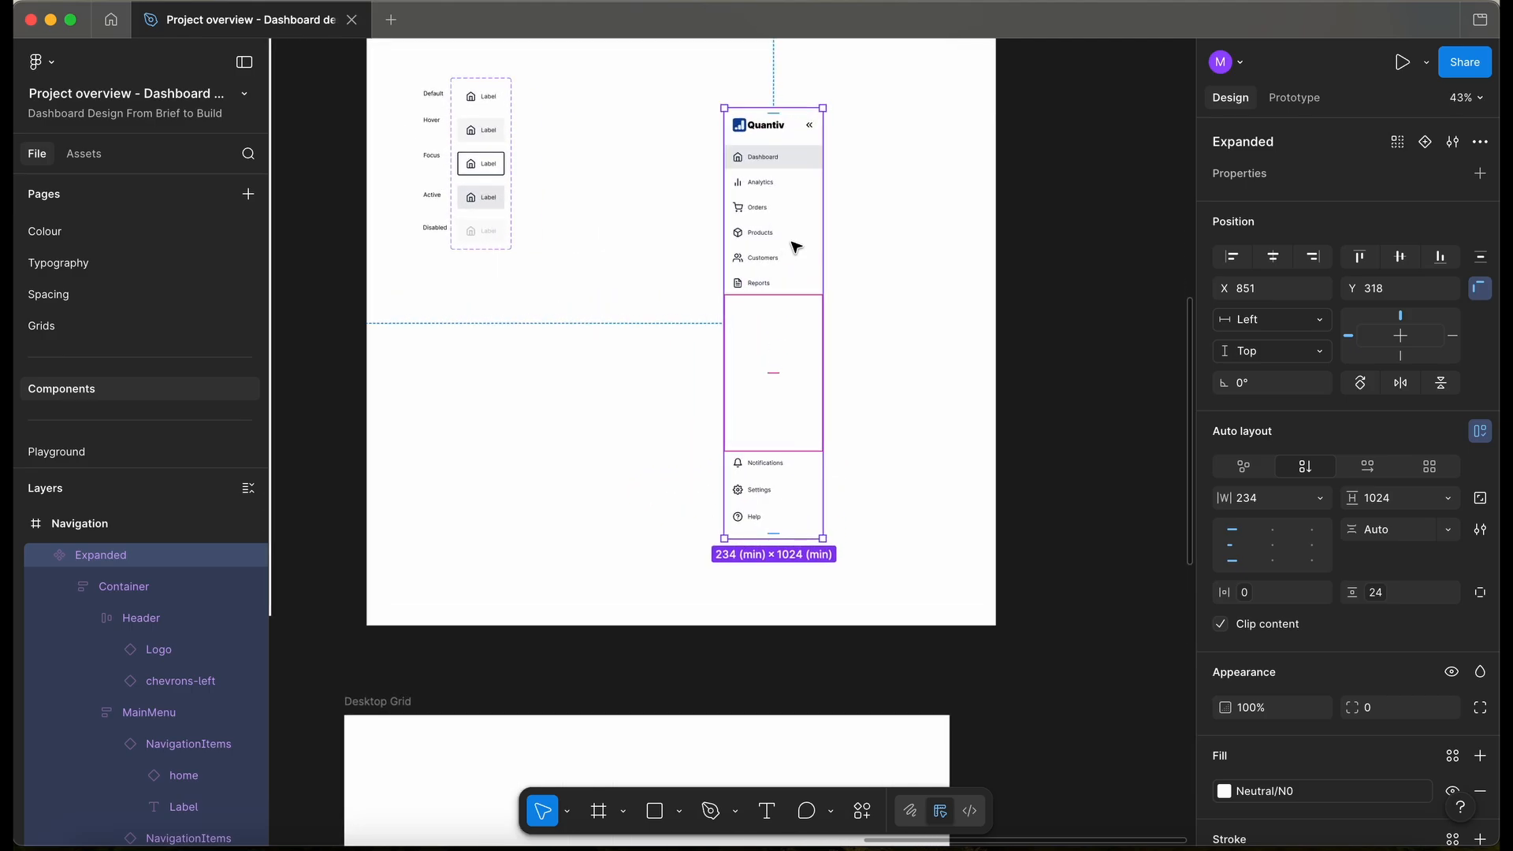
drag(787, 213, 873, 199)
scroll(760, 226, left, 3)
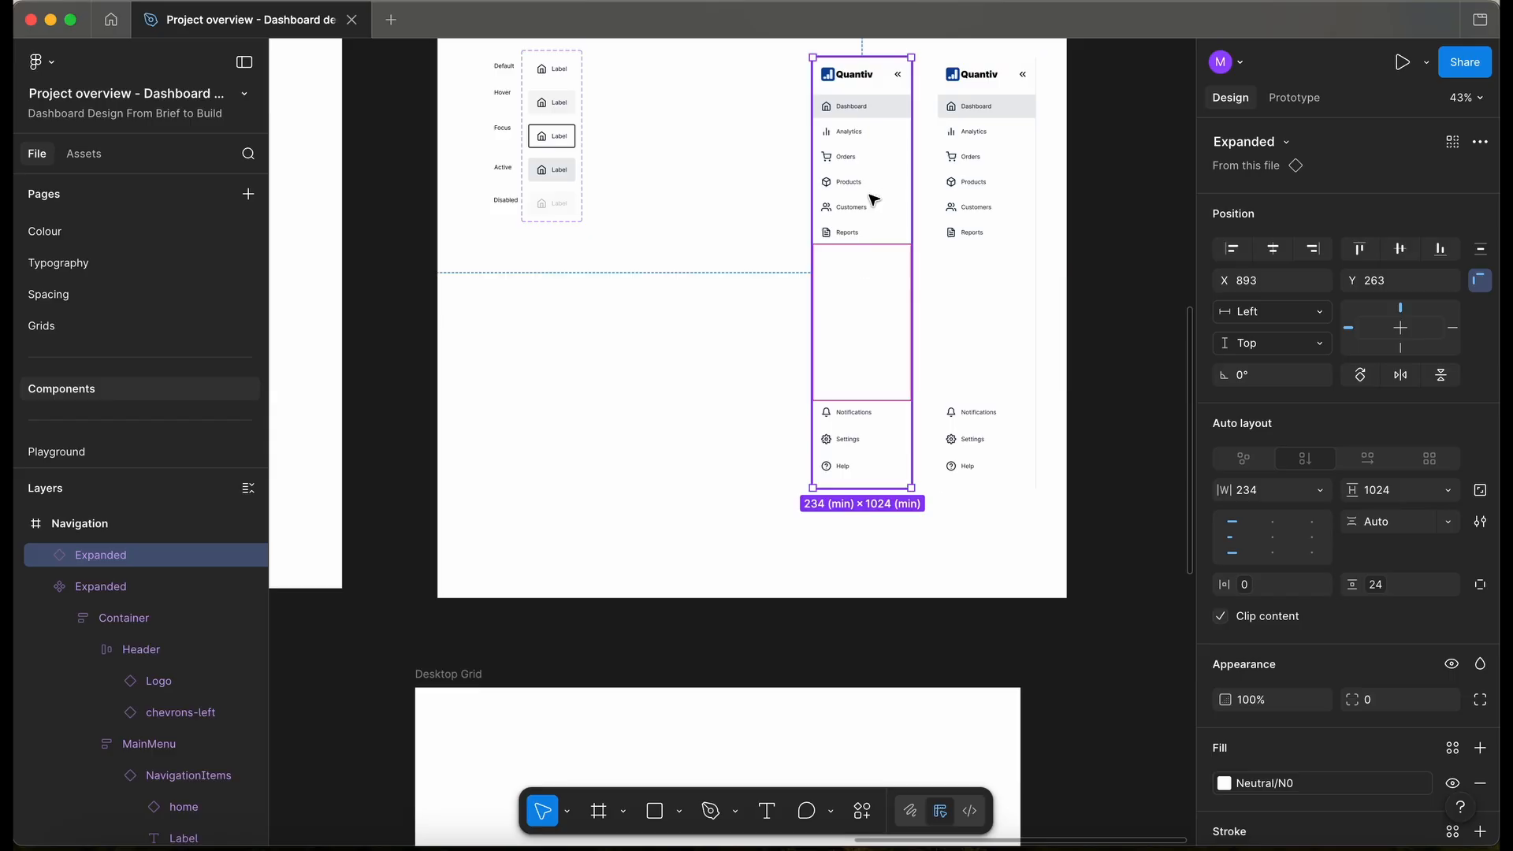
right_click(873, 199)
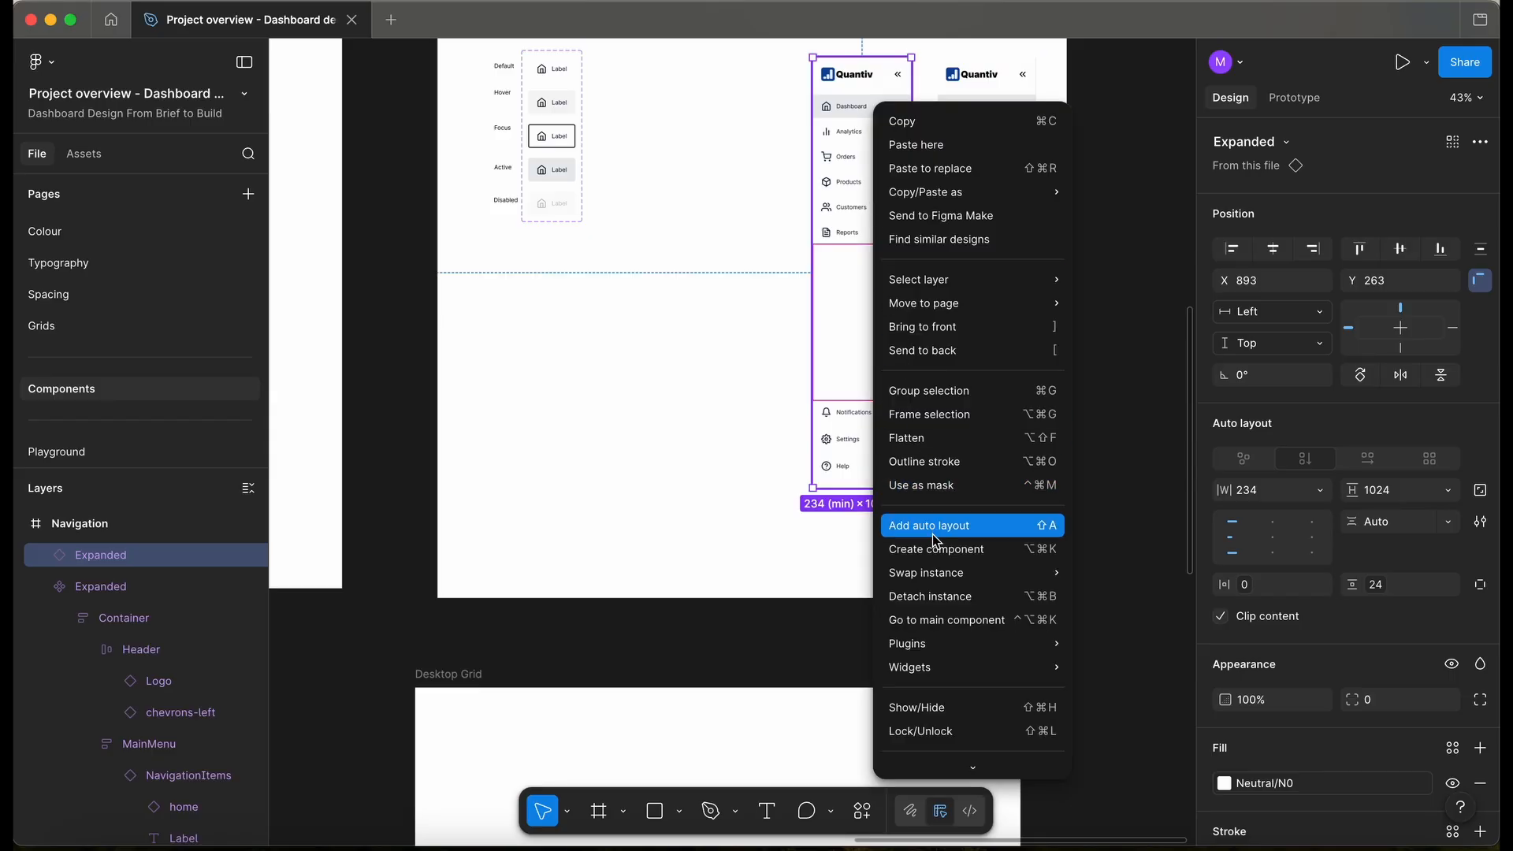
click(949, 596)
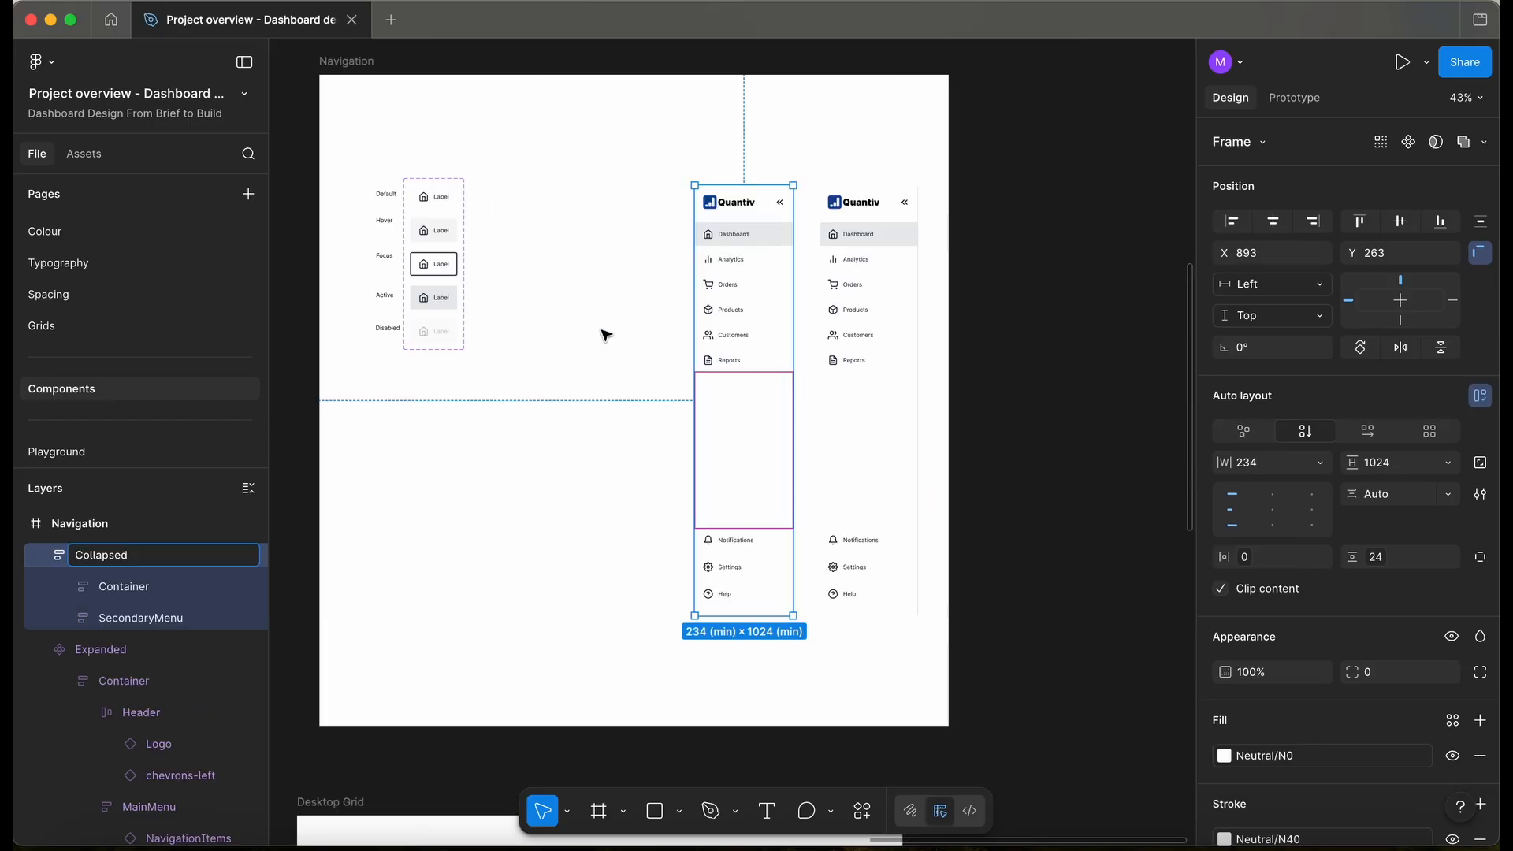
click(642, 291)
click(749, 294)
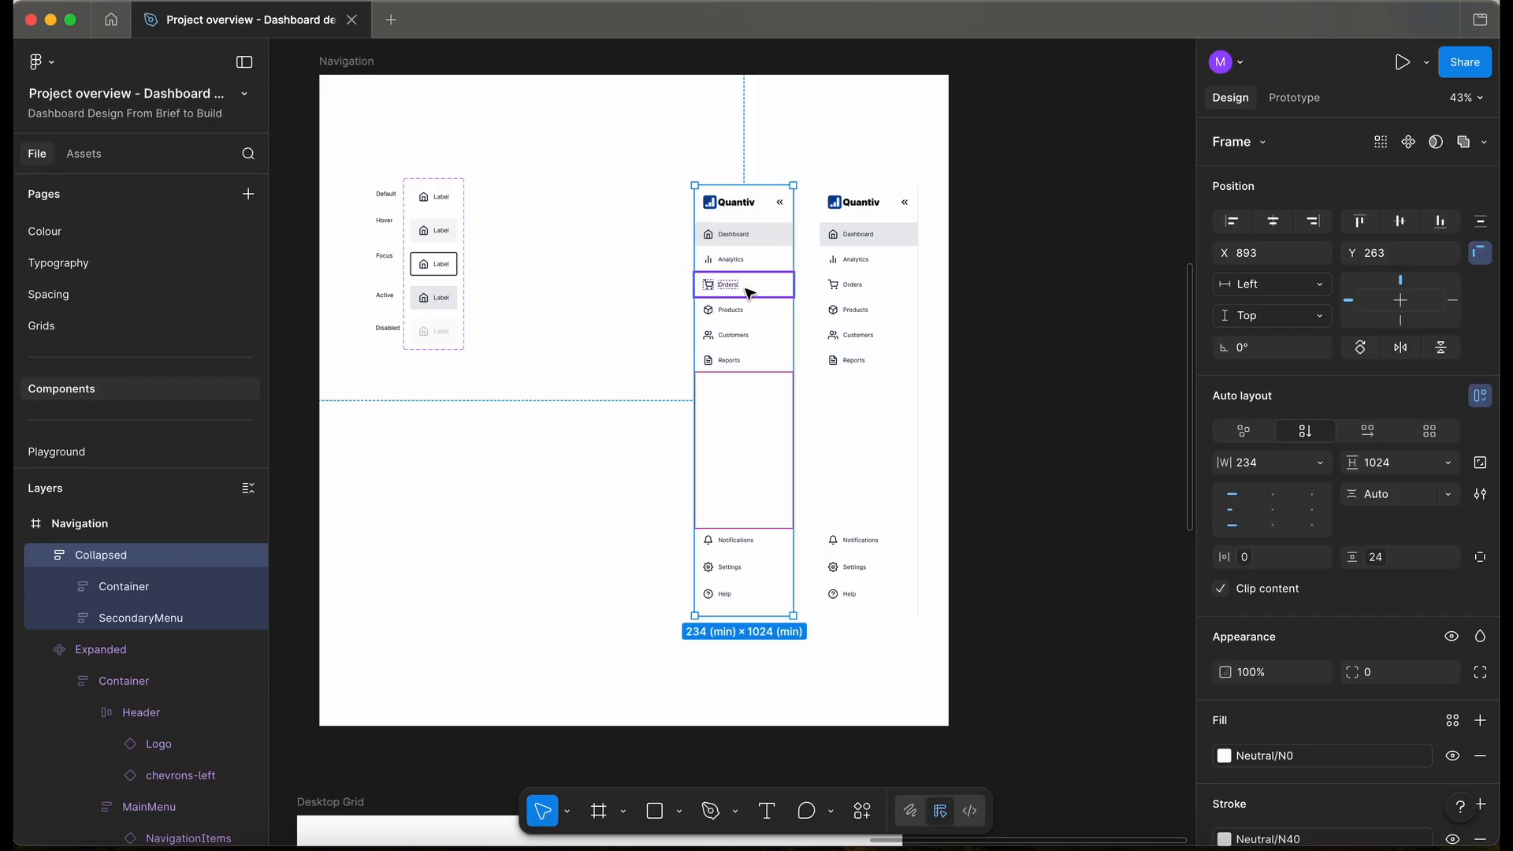
key(alt)
key(super+alt+k)
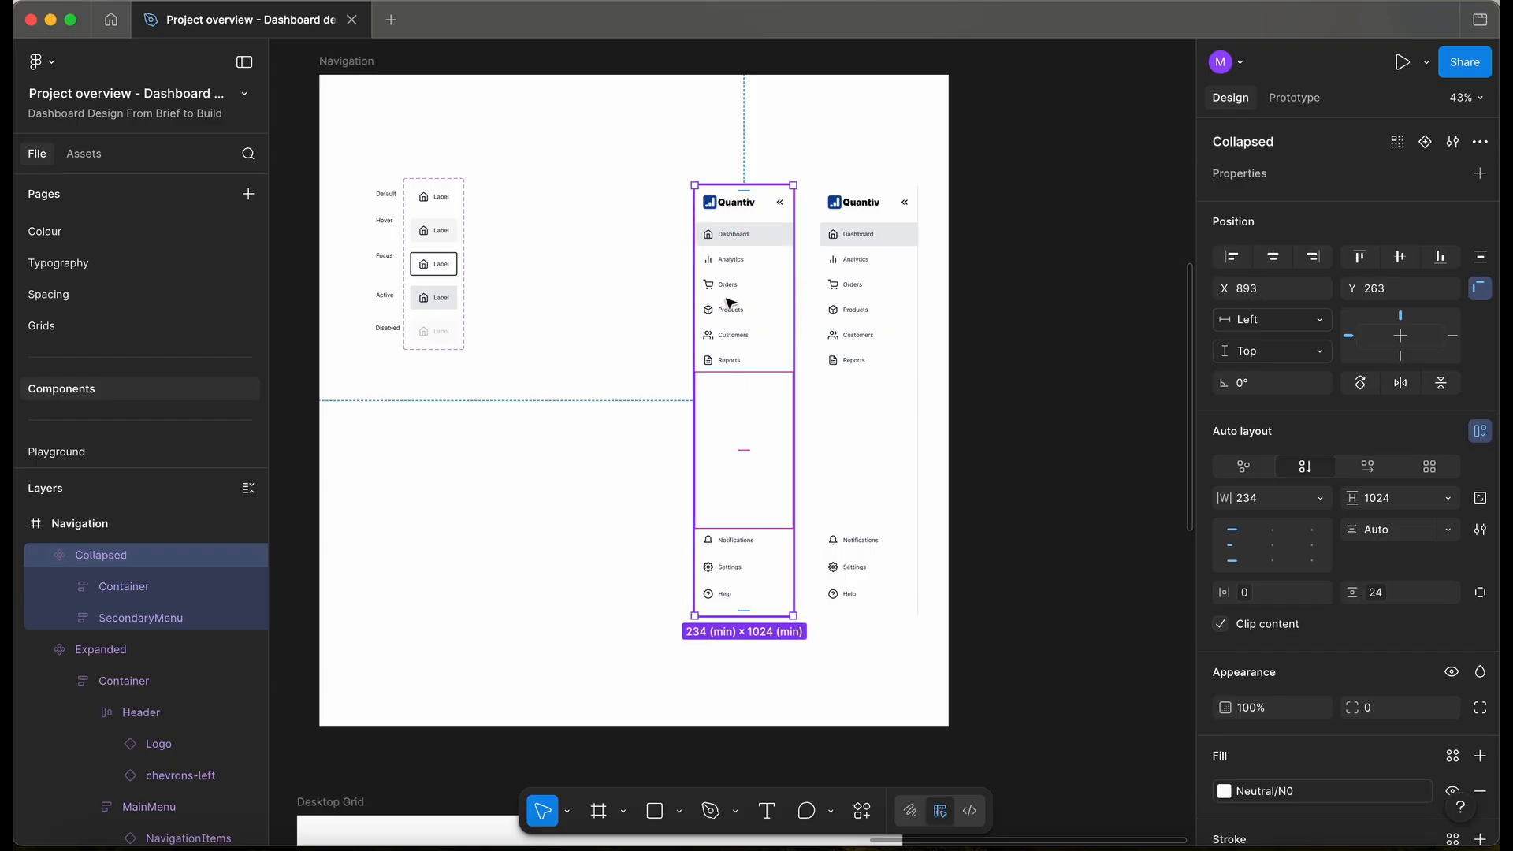
- Combine the Expanded and Collapsed components as variants in a set named Navigation
key(Escape)
click(880, 328)
shift+click(745, 330)
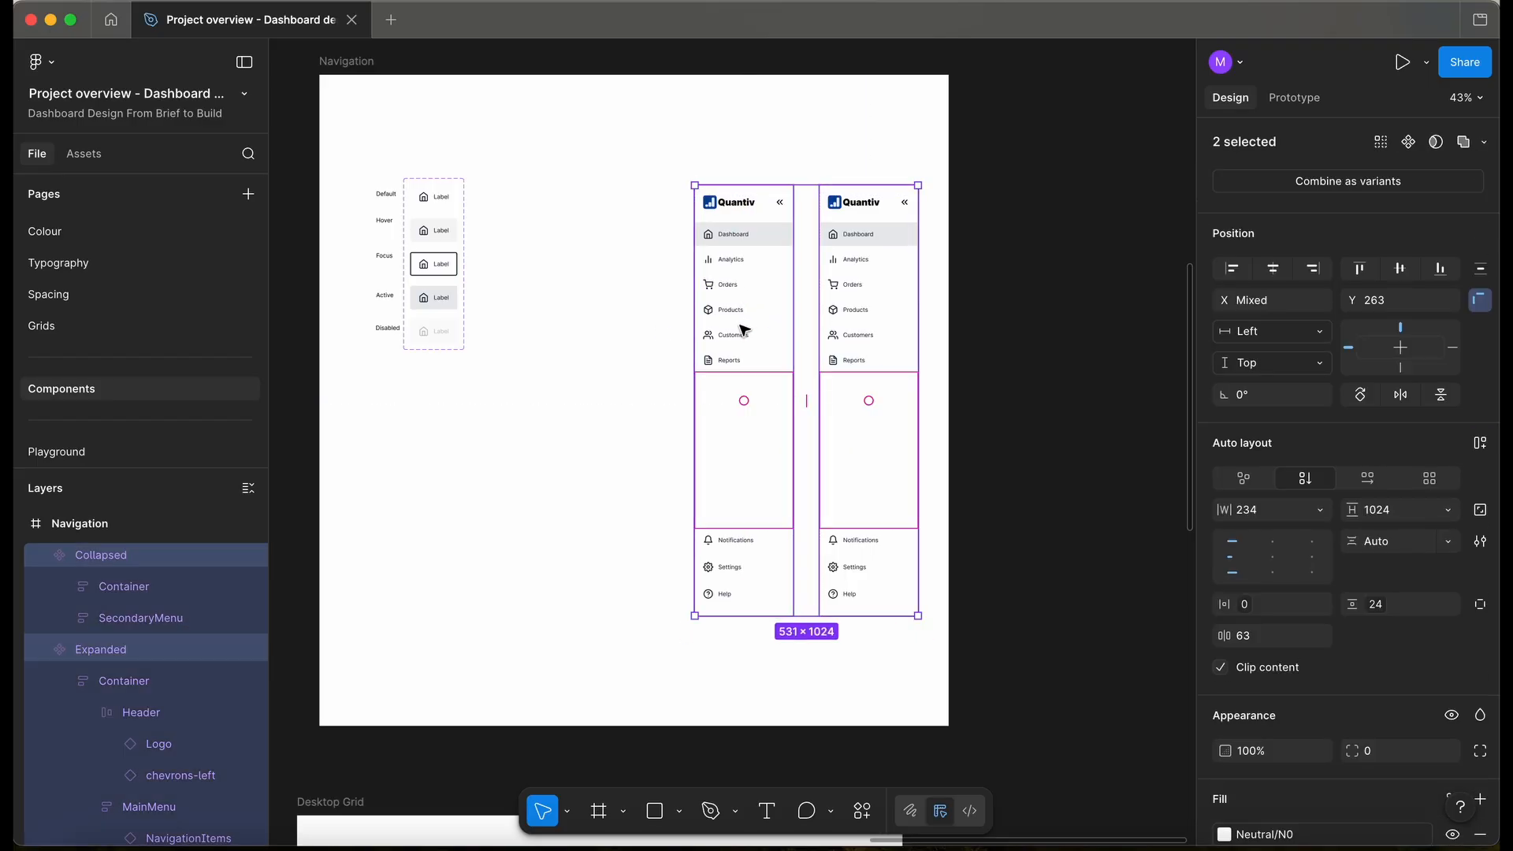
click(1318, 181)
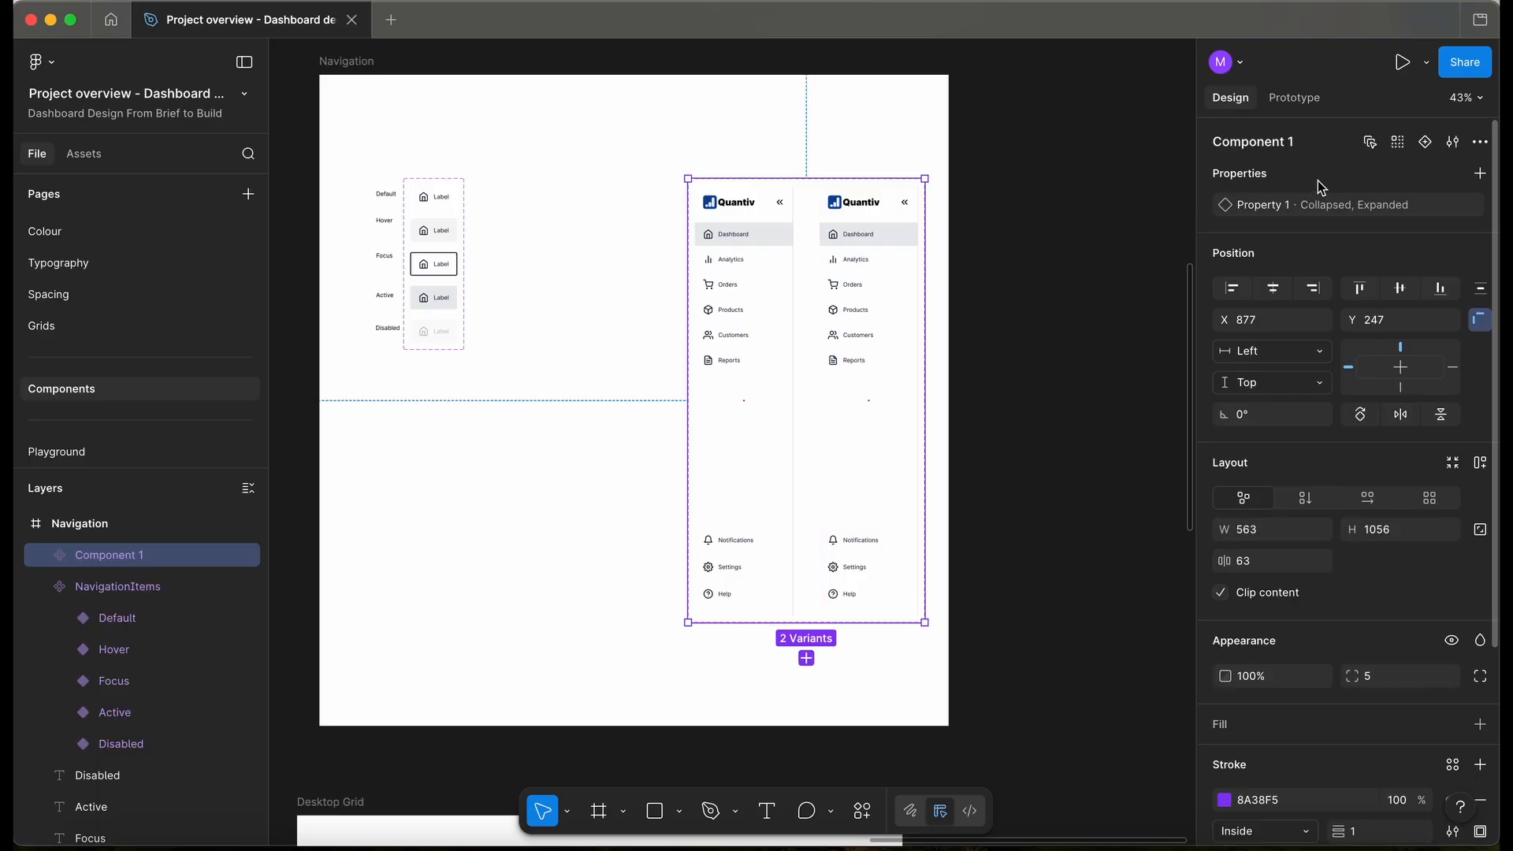
text(Navigation)
key(Return)
- Select both Desktop Grid frames
scroll(652, 281, down, 10)
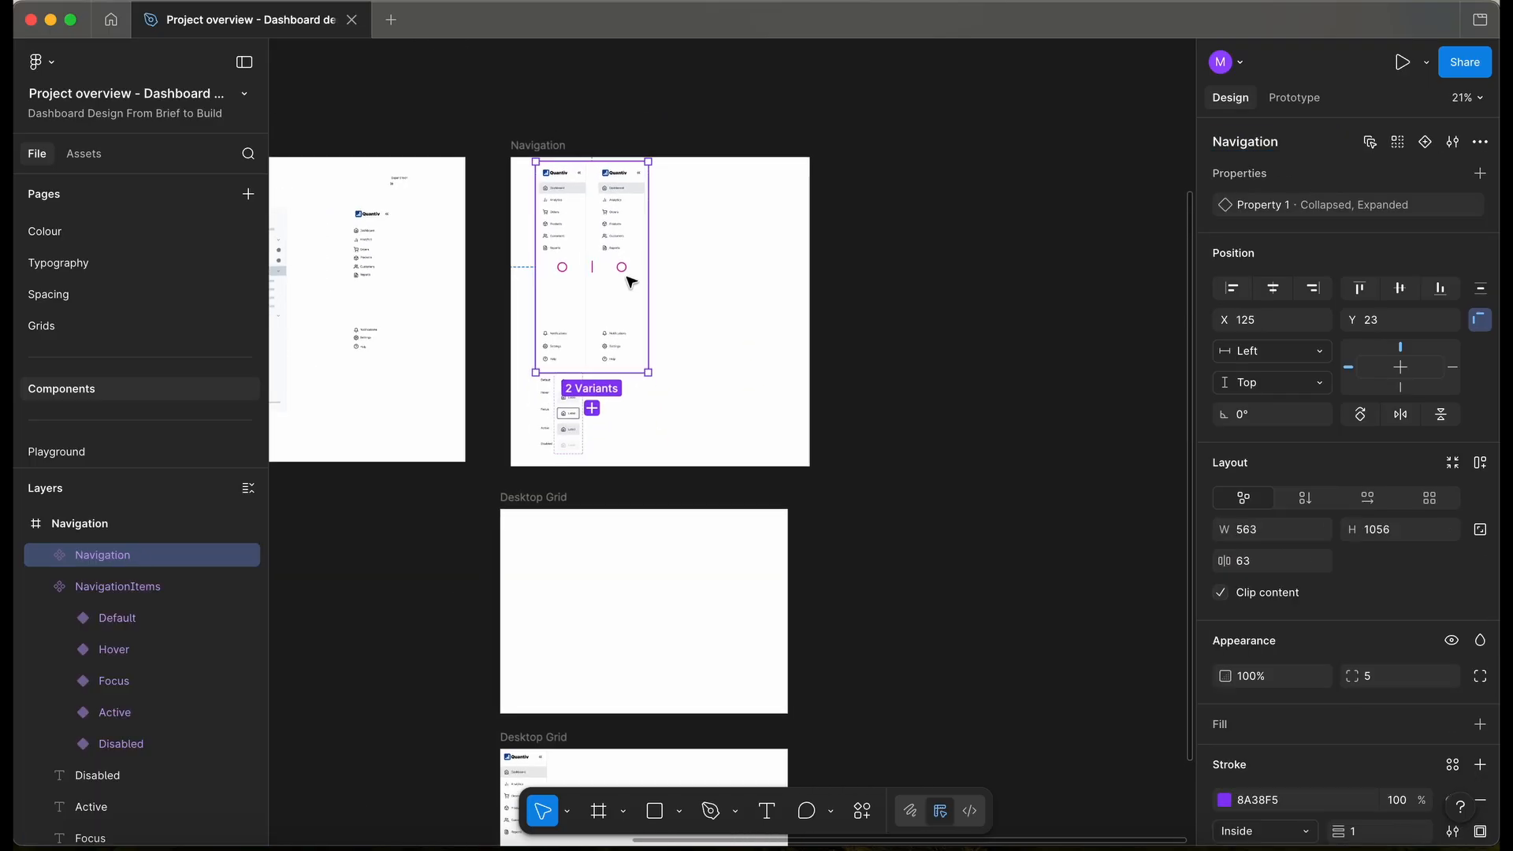
scroll(633, 281, down, 3)
drag(505, 199, 868, 763)
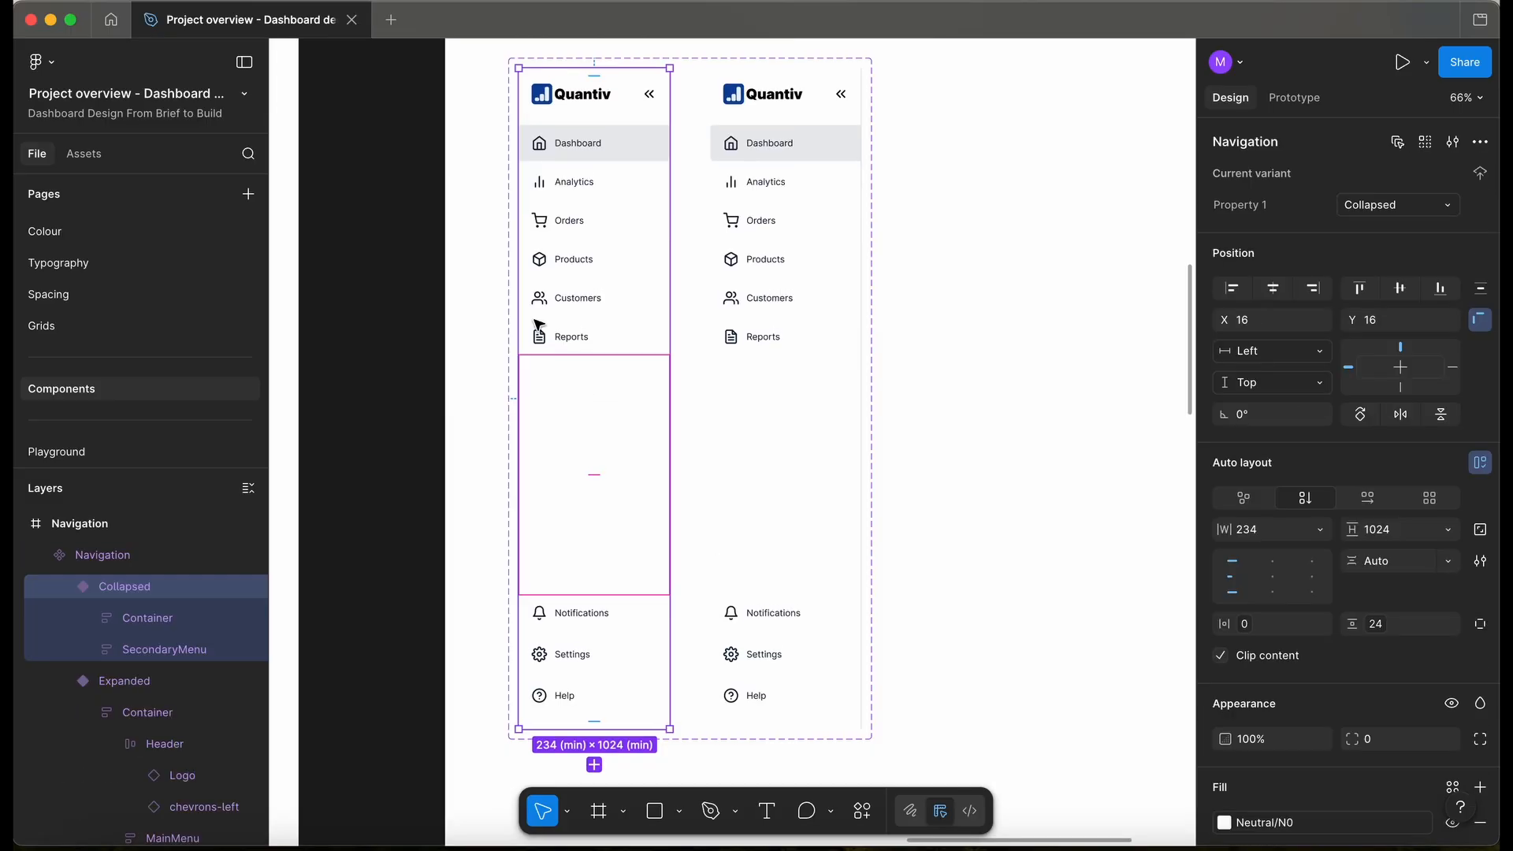
scroll(612, 148, left, 4)
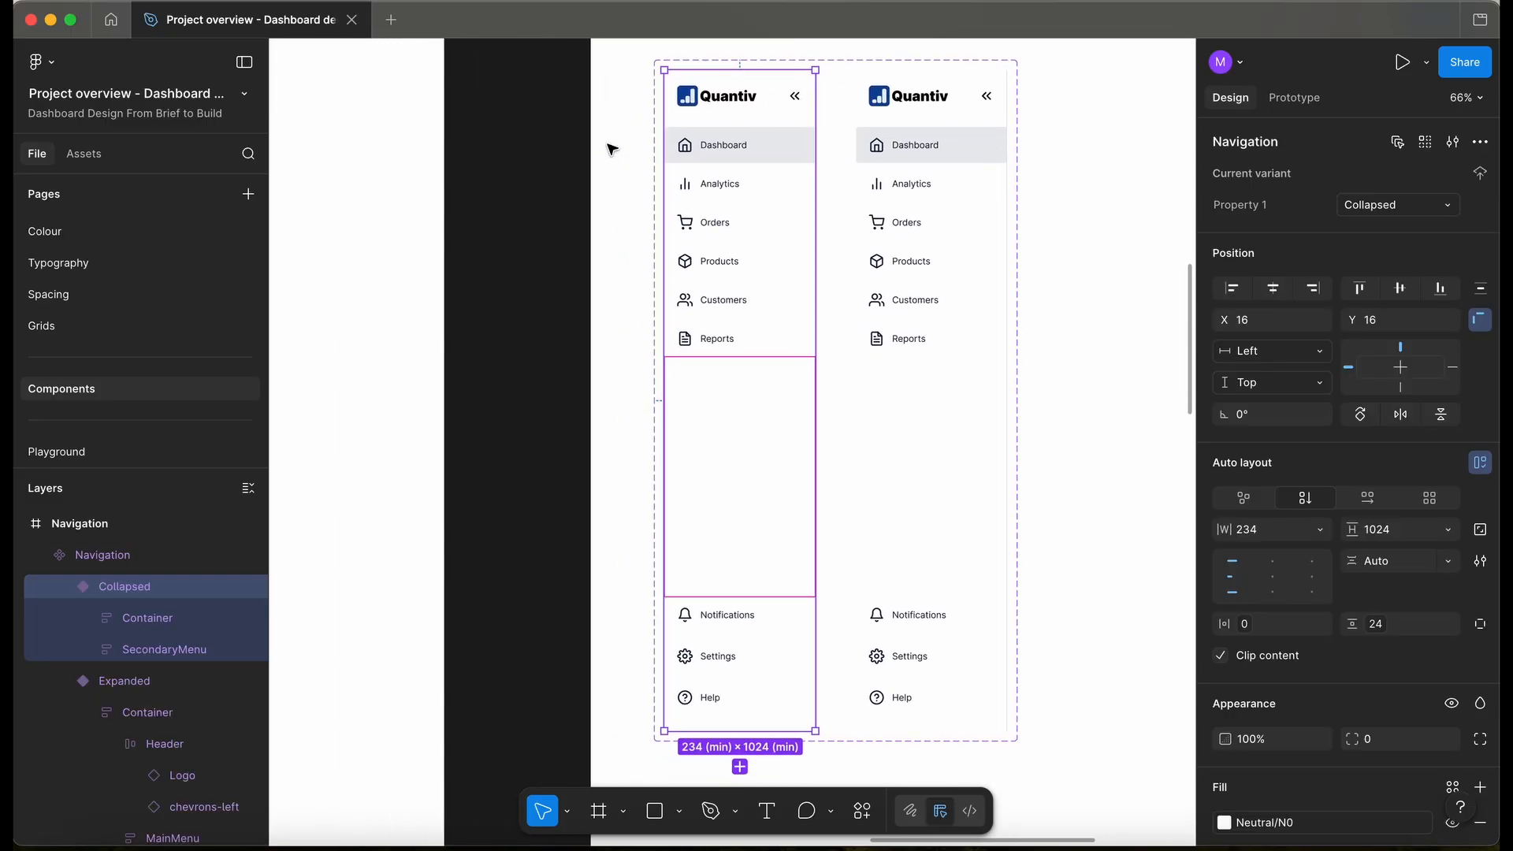
scroll(741, 97, down, 5)
scroll(740, 97, left, 6)
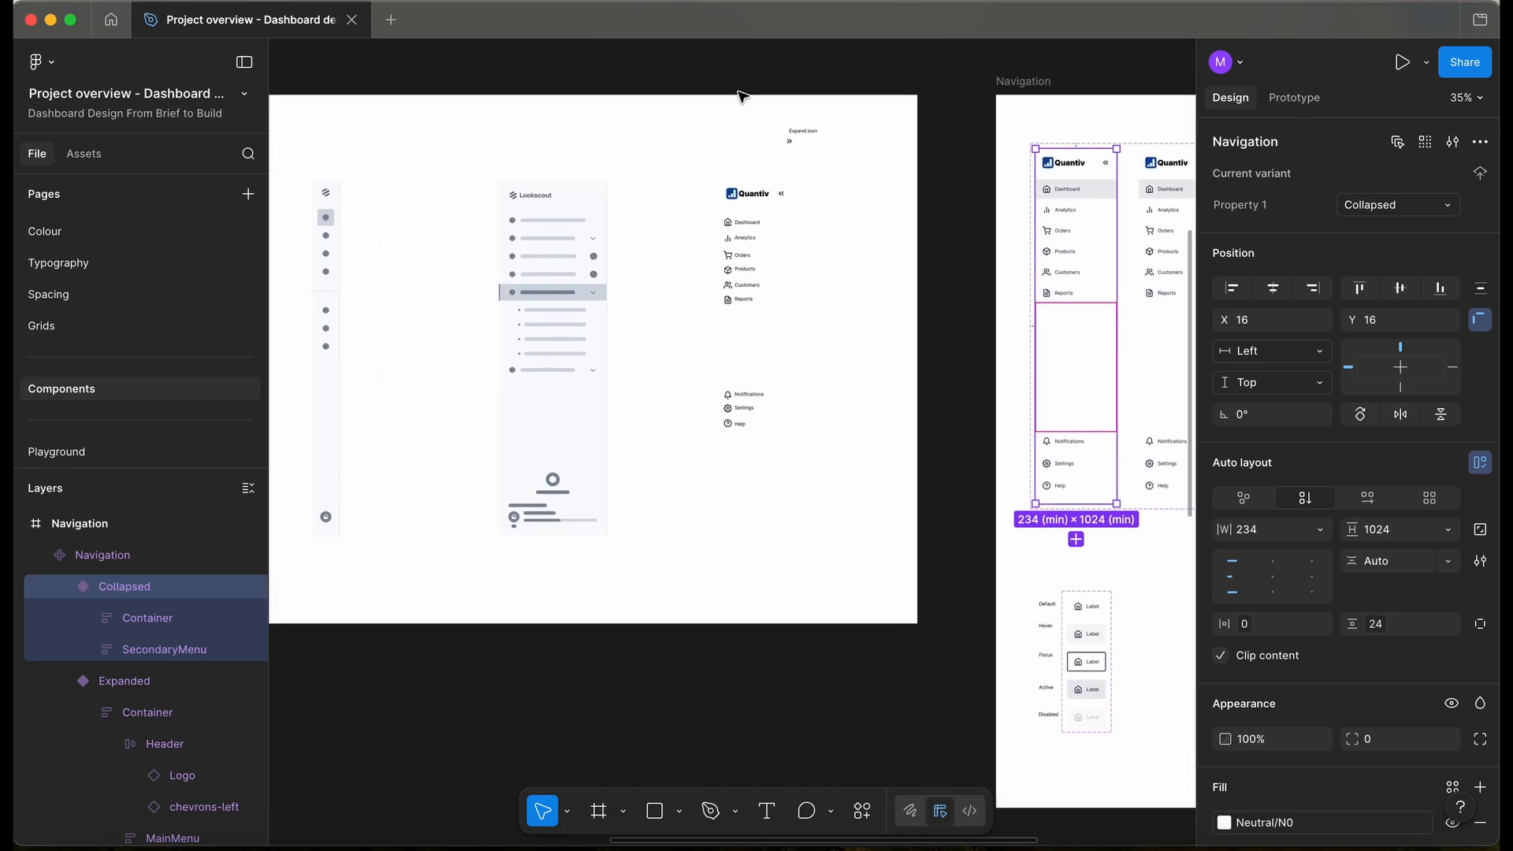
key(shift+2)
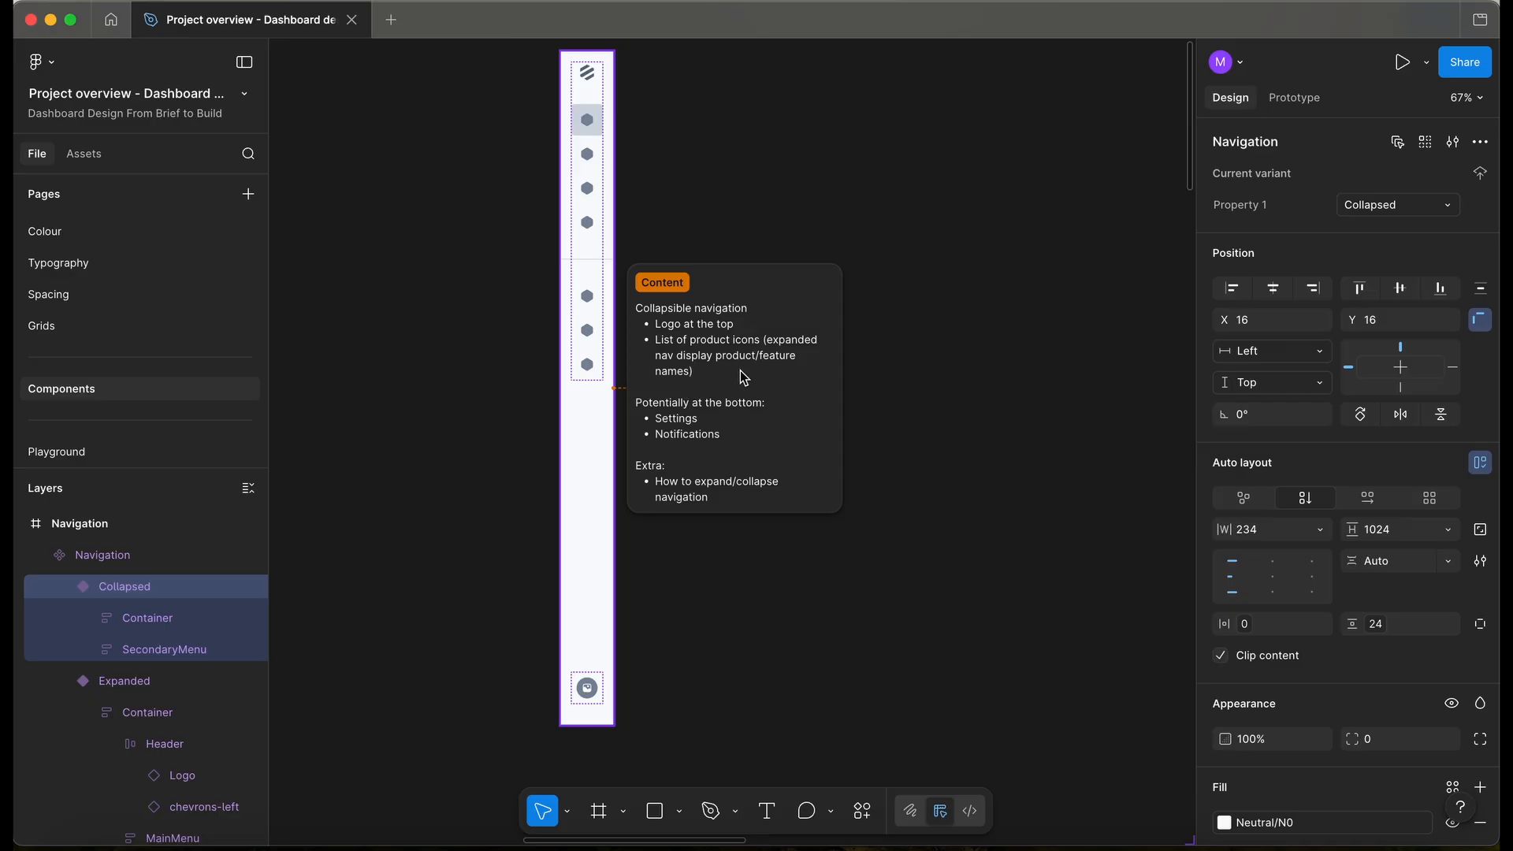
click(1007, 331)
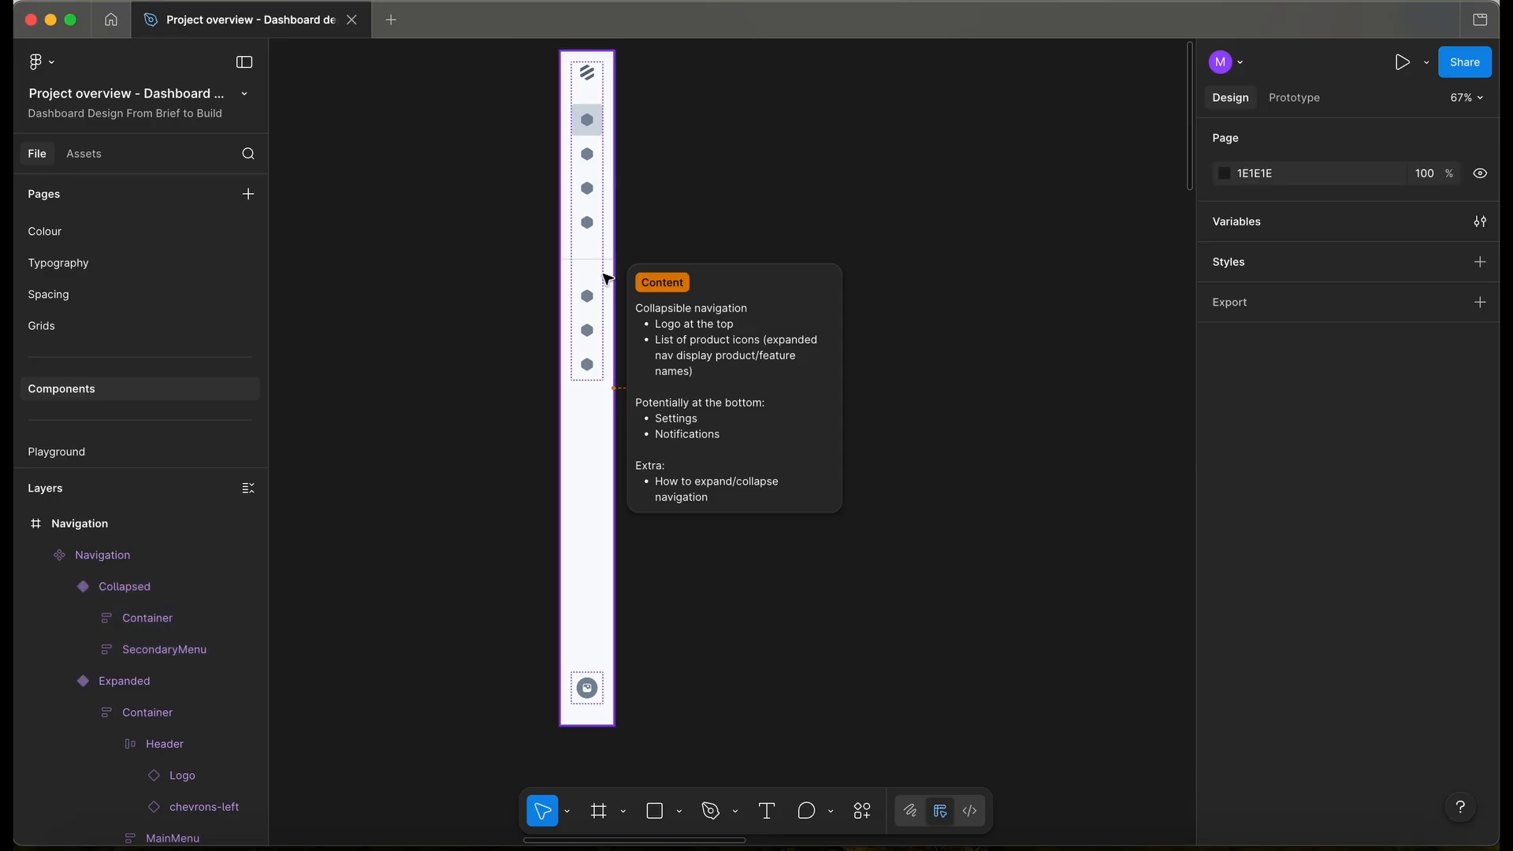
ctrl+scroll(607, 276, down, 5)
scroll(607, 276, down, 3)
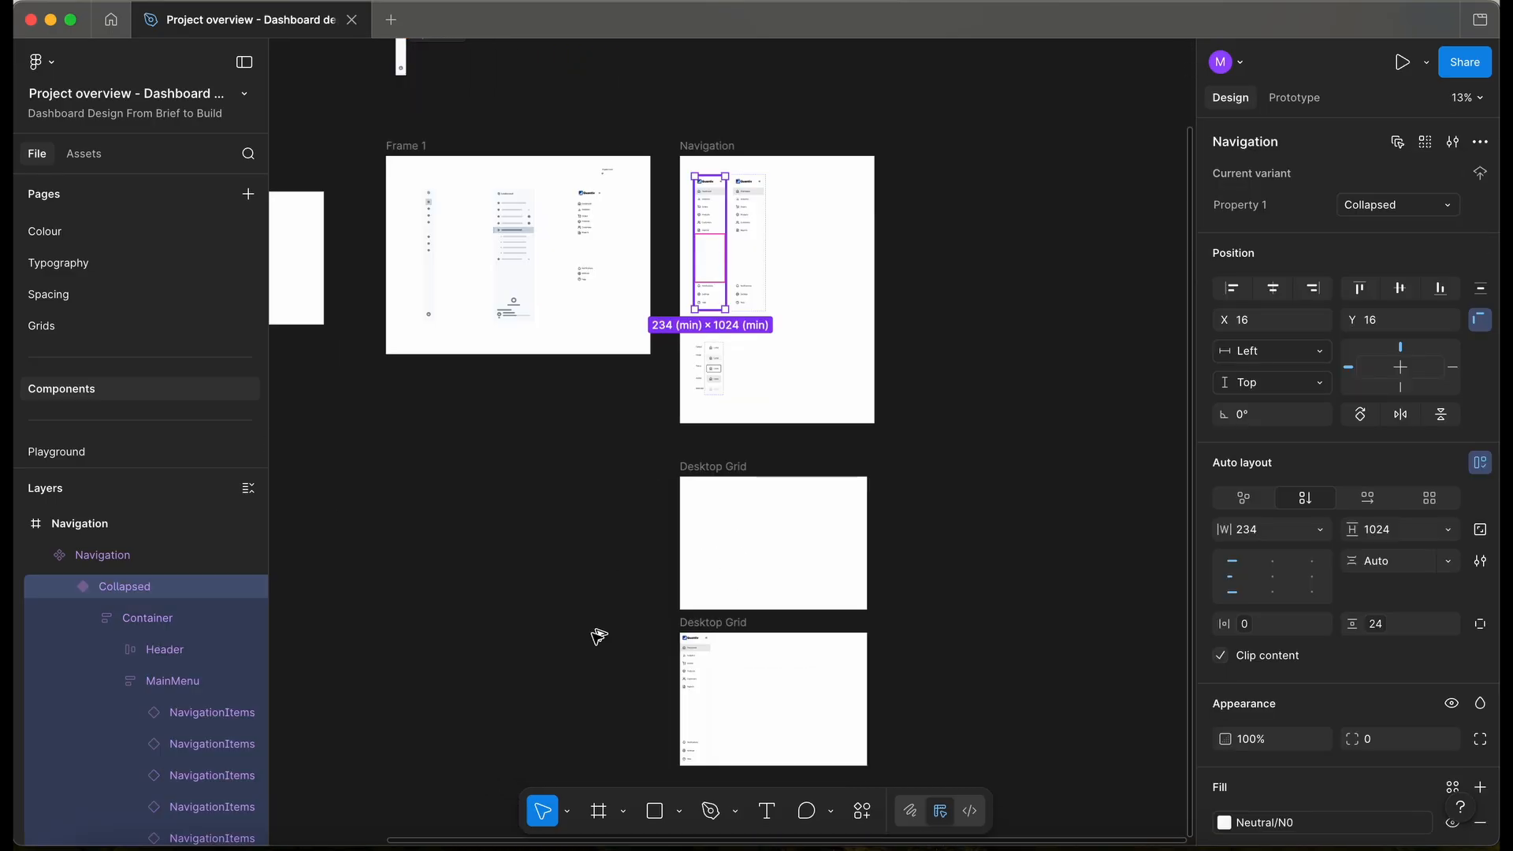
- Place a Navigation instance in the upper Desktop Grid and detach it into a plain frame
key(ctrl+v)
drag(573, 671, 691, 547)
scroll(706, 568, up, 5)
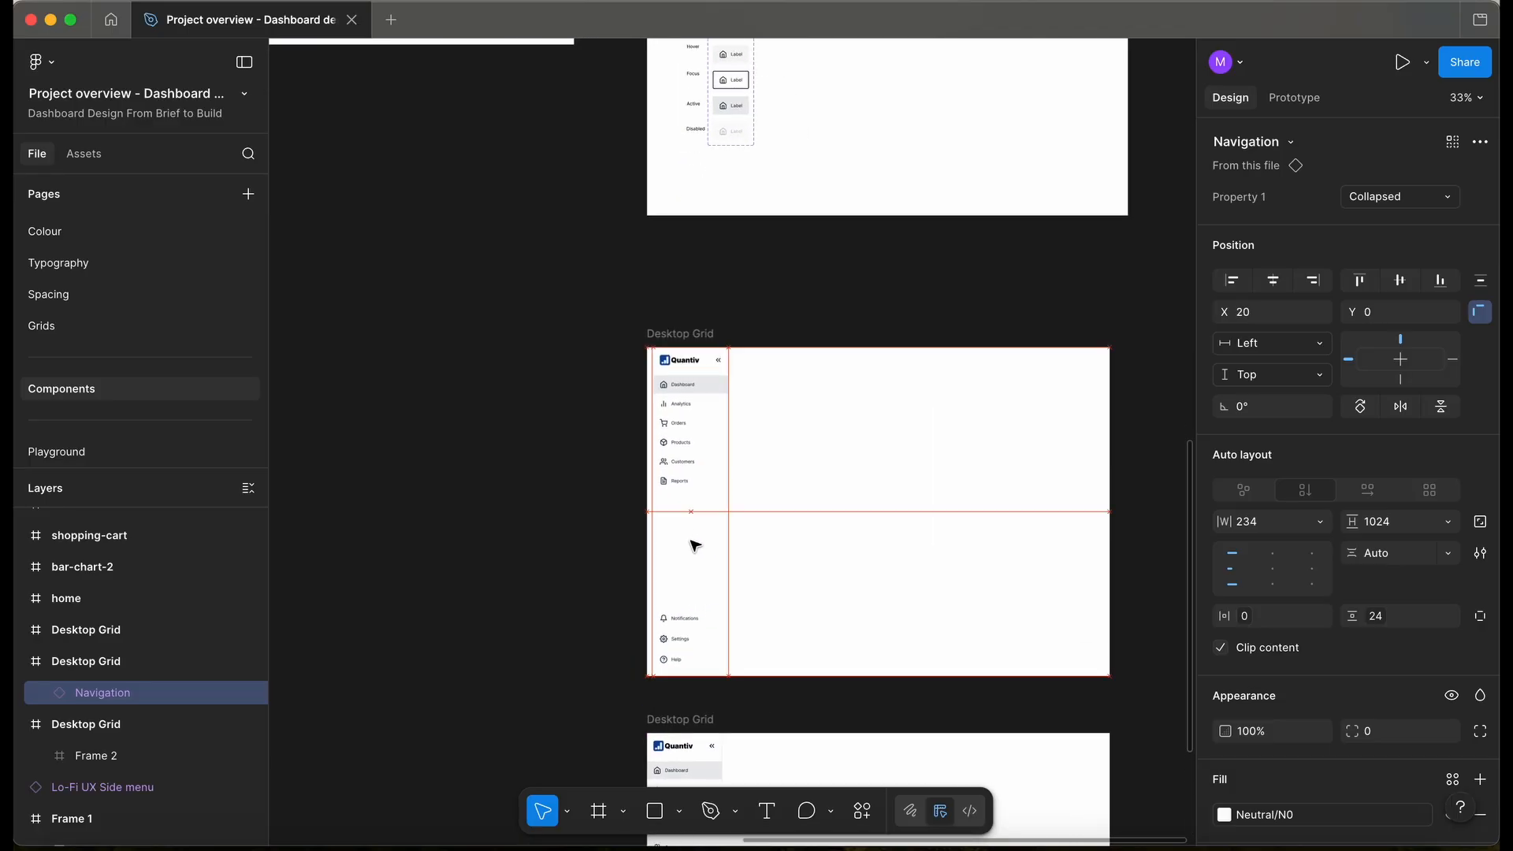
scroll(690, 547, up, 3)
right_click(682, 493)
click(730, 620)
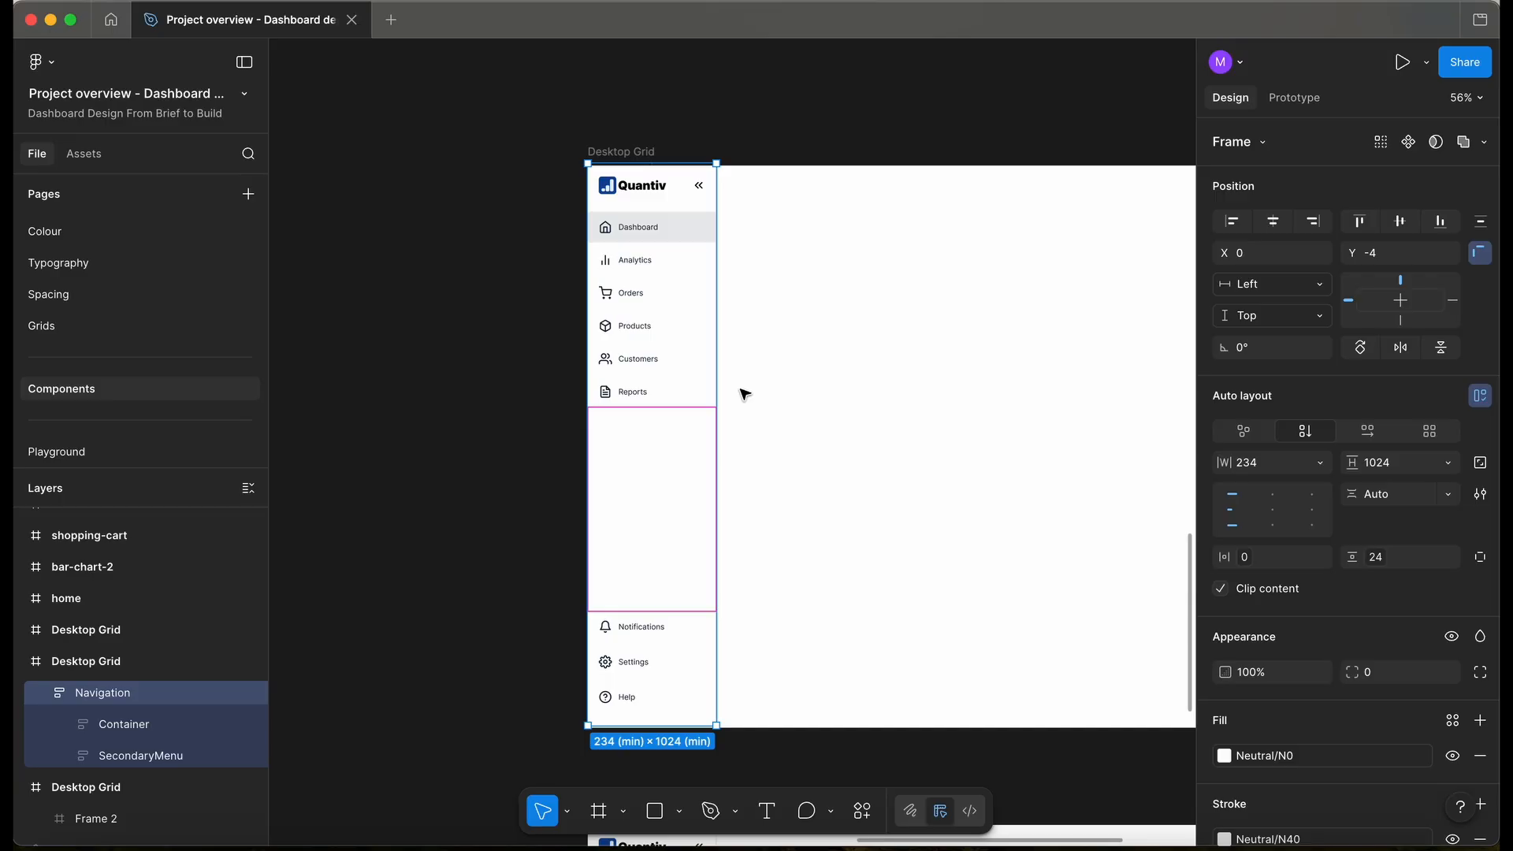
- Show layout guides, remove the 234 minimum width, and narrow the sidebar to 115
key(shift+g)
click(1320, 462)
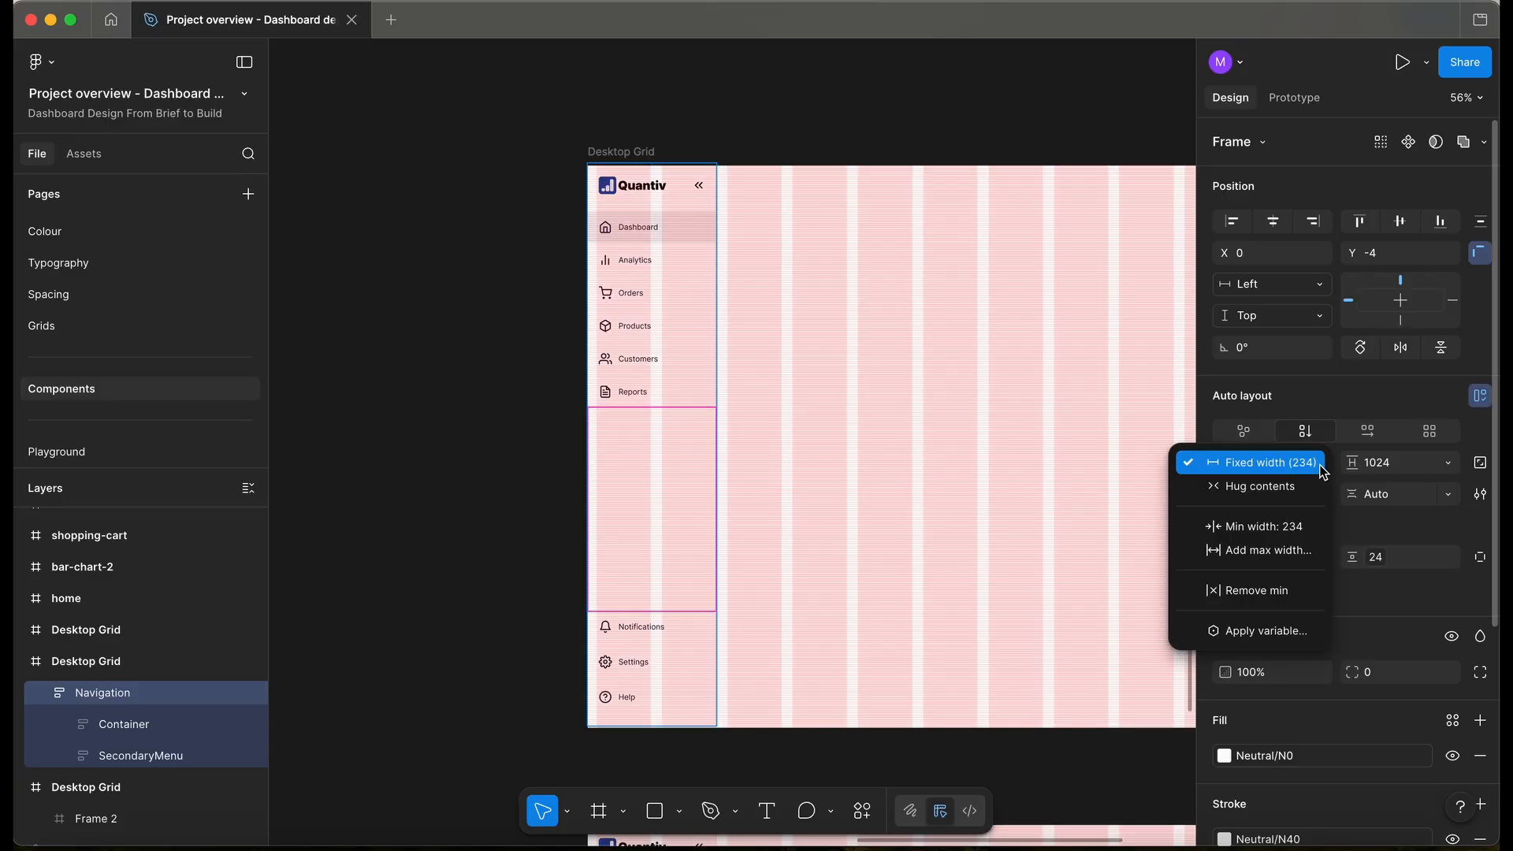
click(1296, 592)
drag(716, 422, 680, 447)
scroll(679, 447, up, 5)
scroll(681, 449, down, 4)
scroll(656, 436, up, 5)
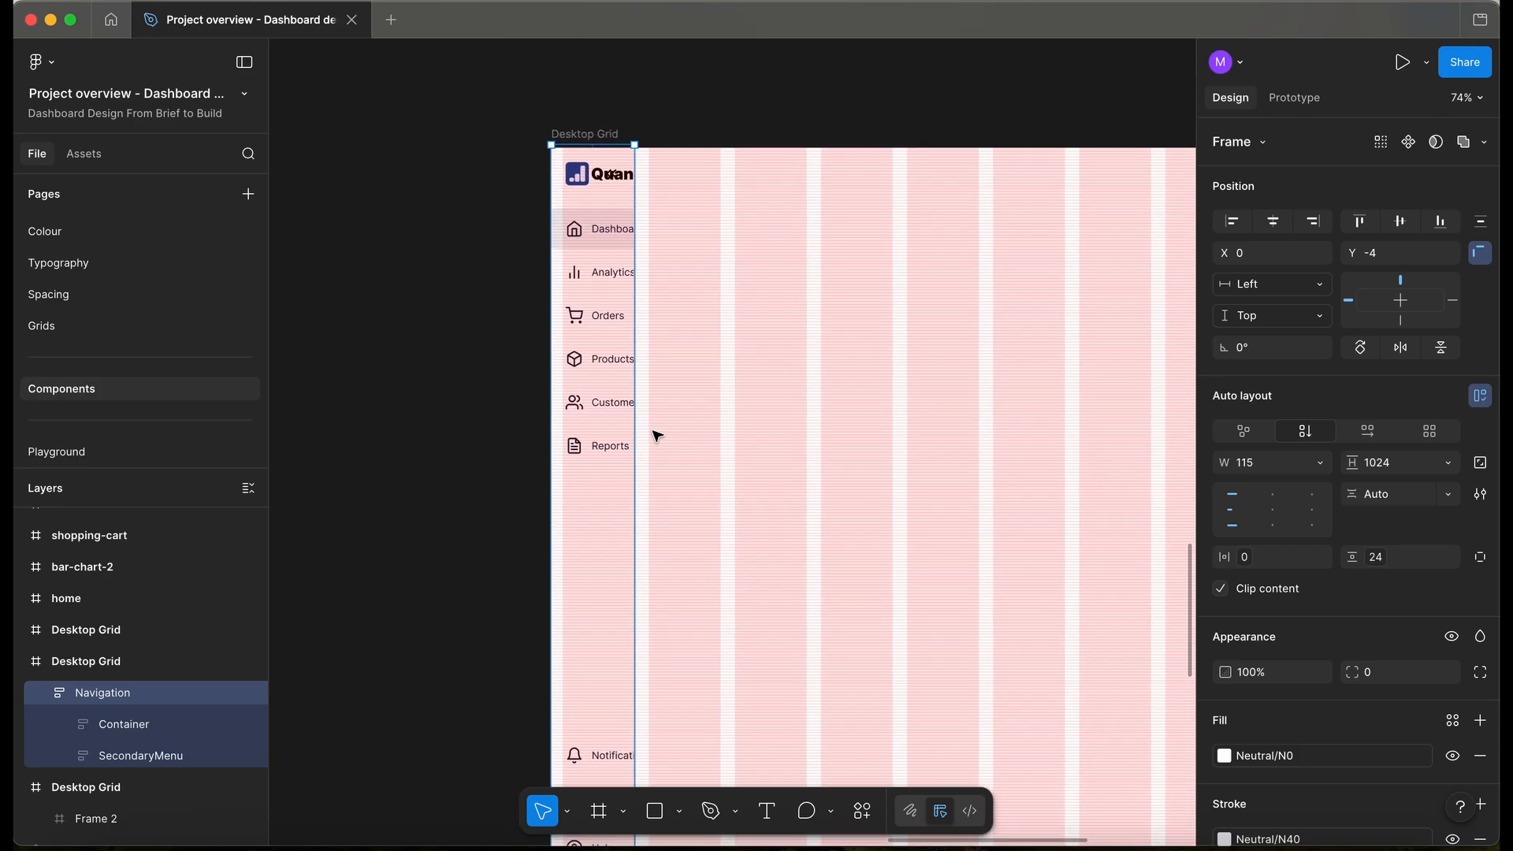
- Switch the header Logo type to BrandMark
super+click(611, 250)
scroll(646, 175, up, 5)
super+click(586, 171)
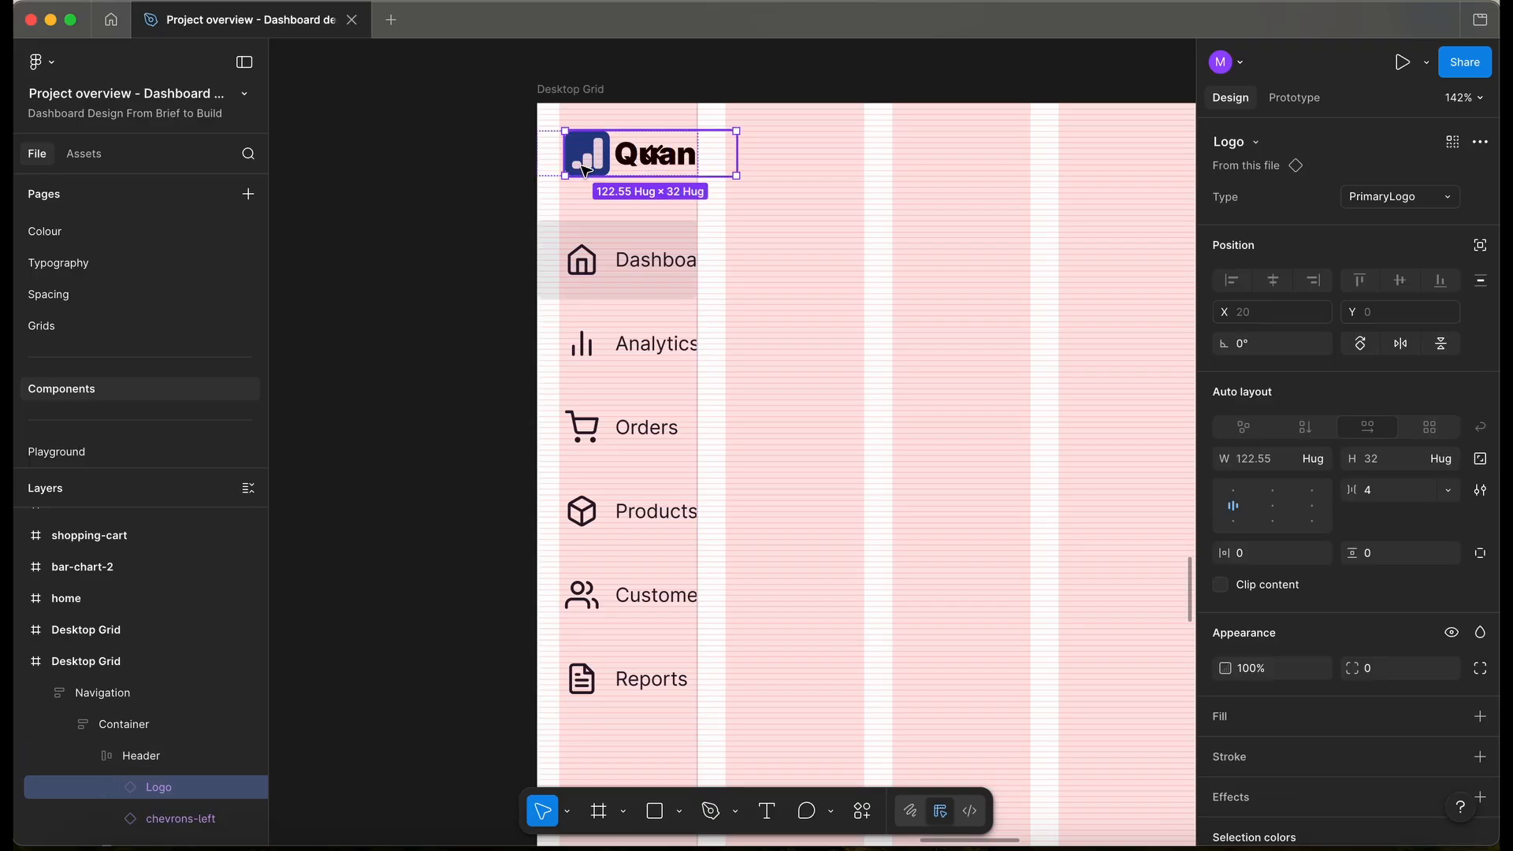
click(1400, 199)
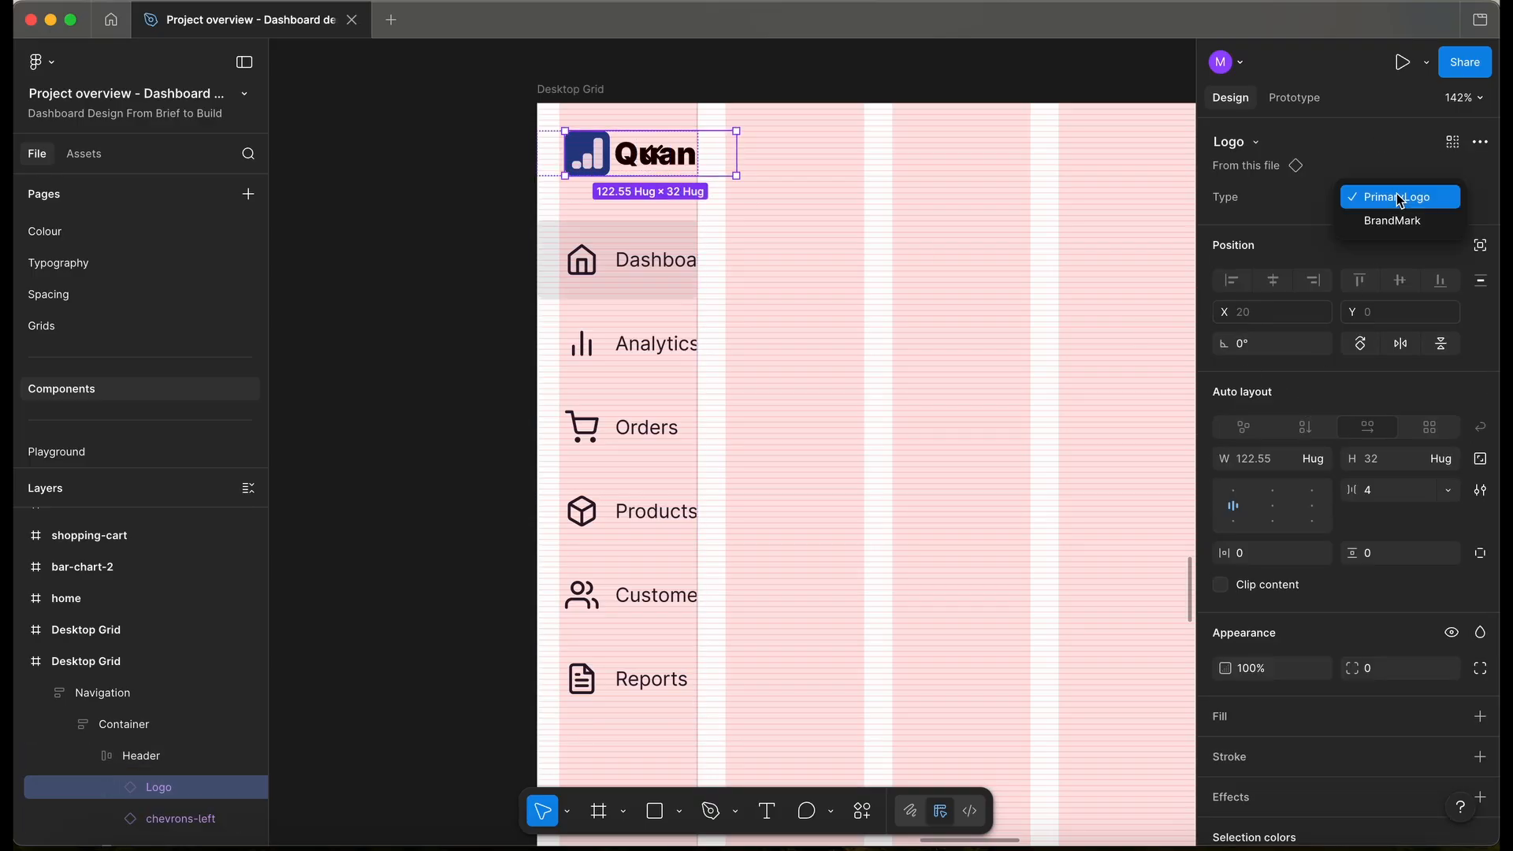
click(1403, 220)
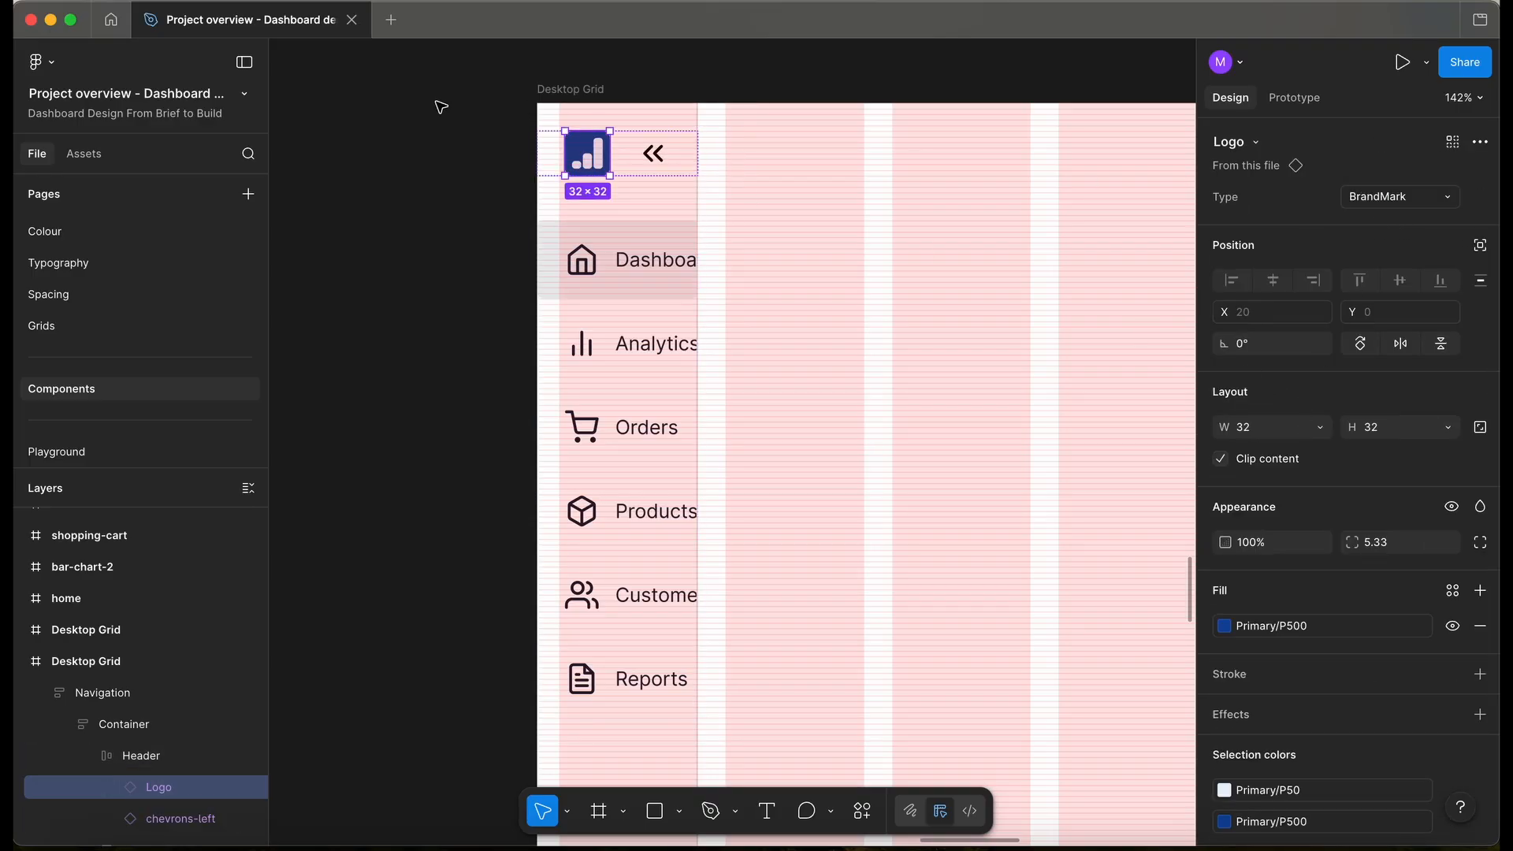
- Stack the Header vertically with the logo below the chevrons
key(Escape)
scroll(452, 159, down, 3)
scroll(505, 169, up, 2)
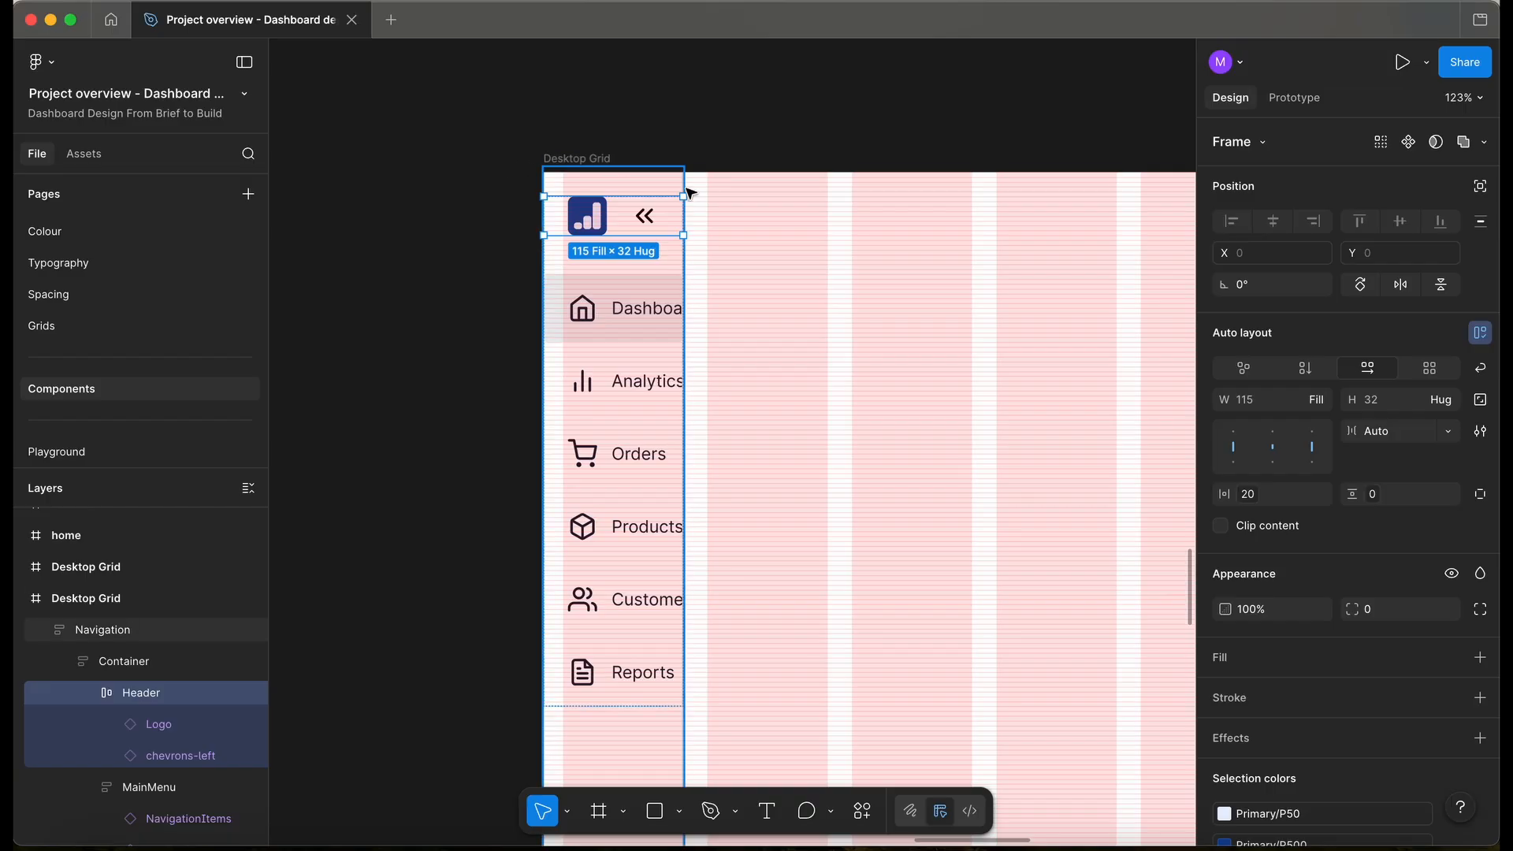
click(1310, 371)
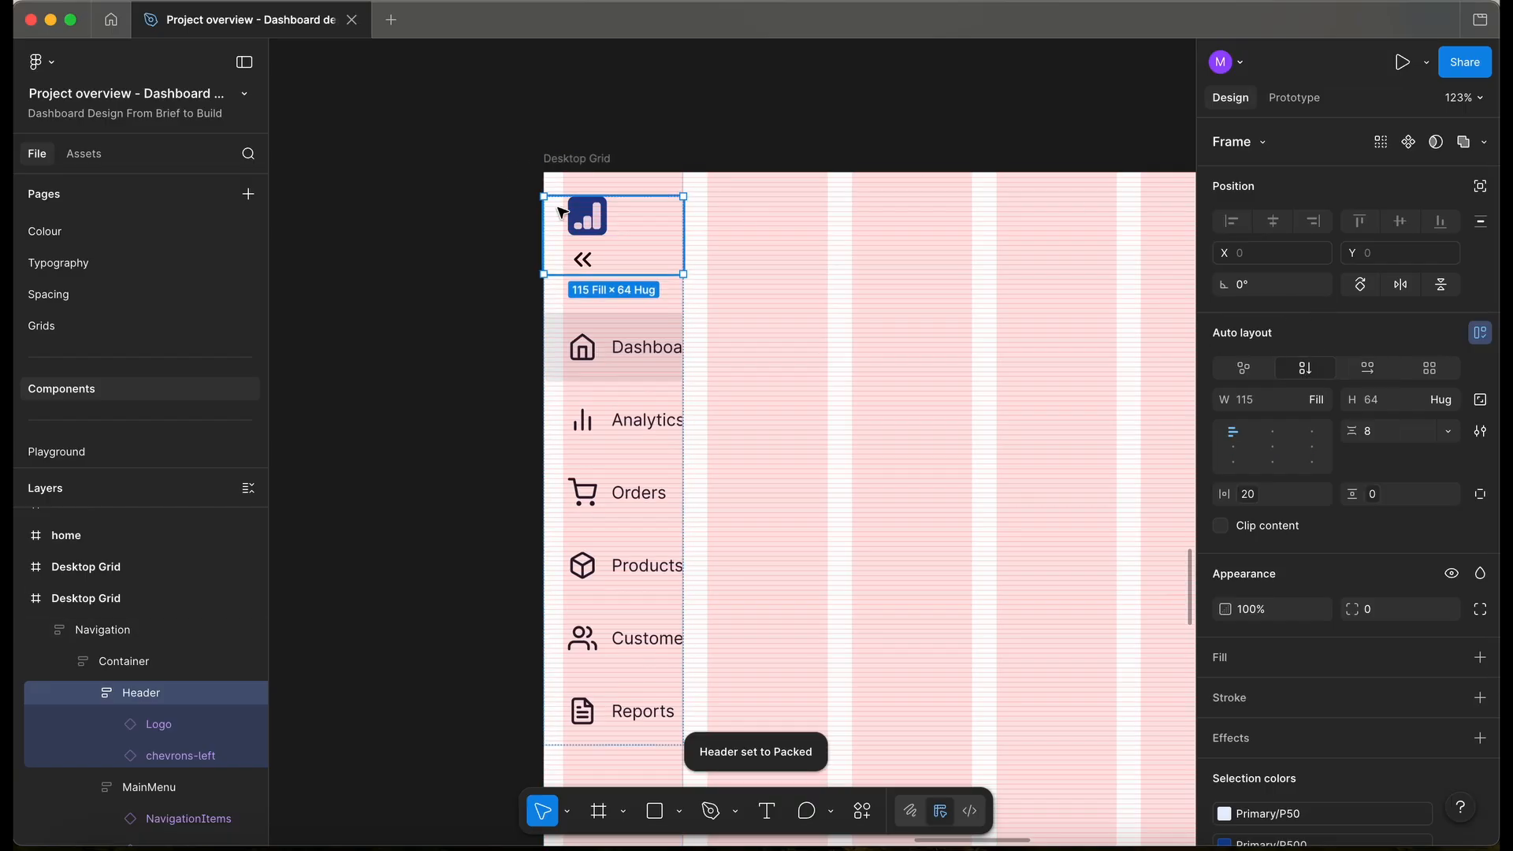
drag(589, 225, 587, 254)
- Swap the chevrons-left icon for chevrons-right and centre the Header contents horizontally
click(583, 211)
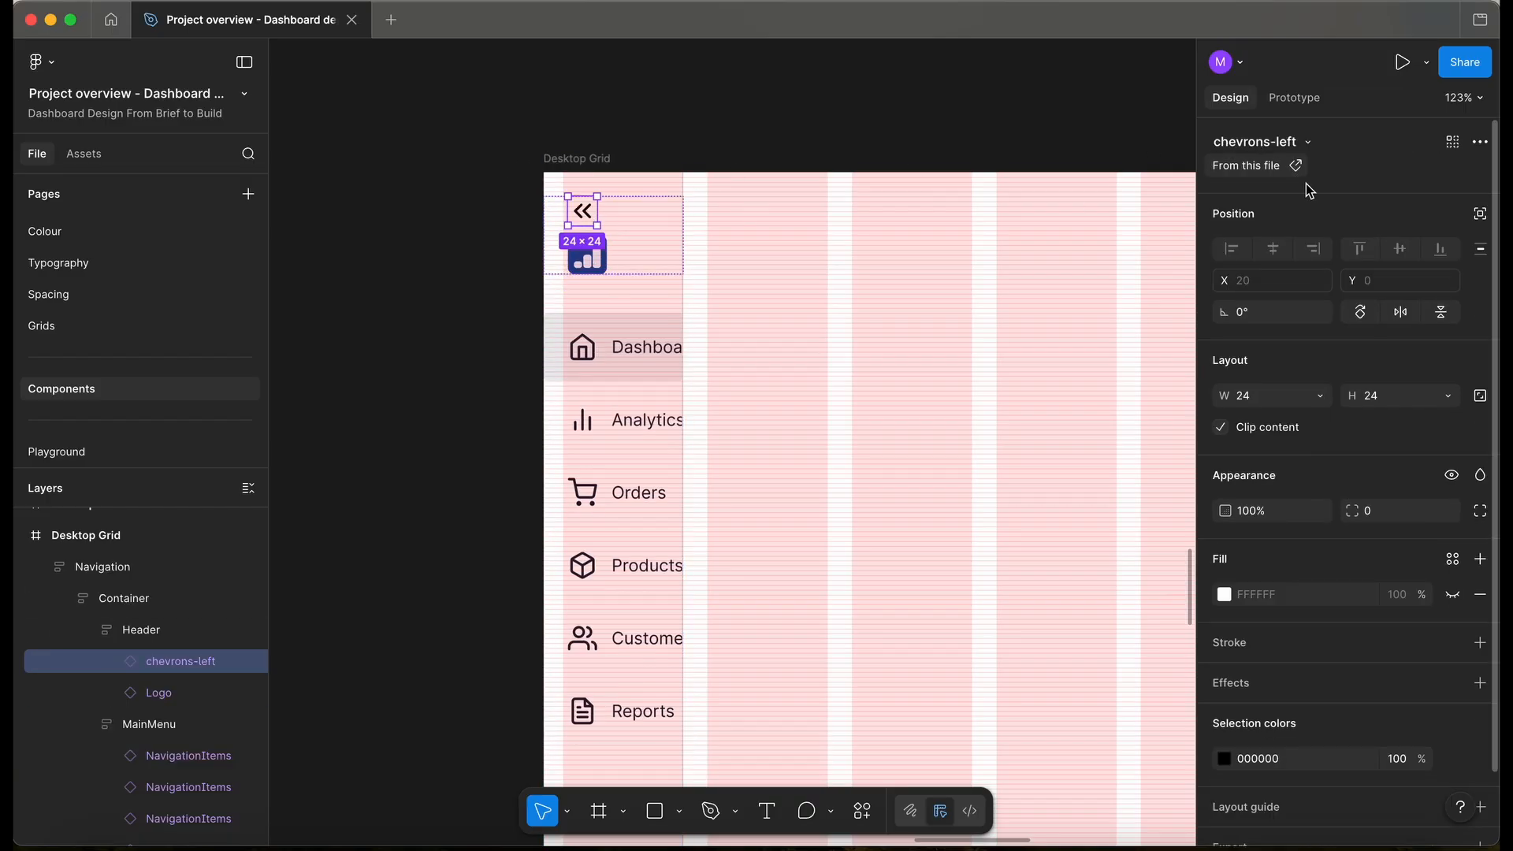
click(1264, 141)
click(1293, 417)
click(396, 315)
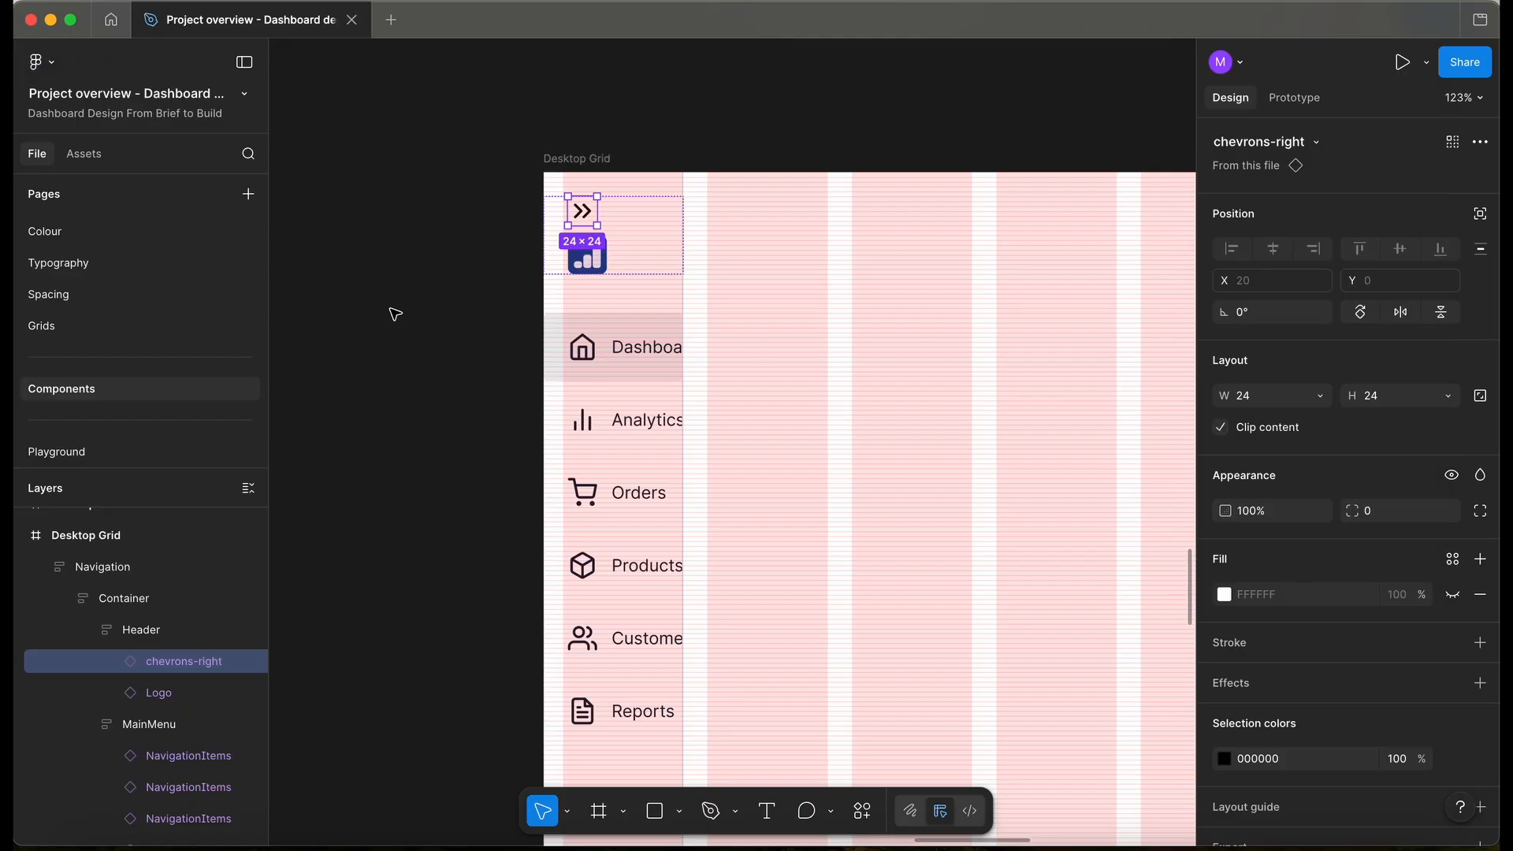
click(634, 257)
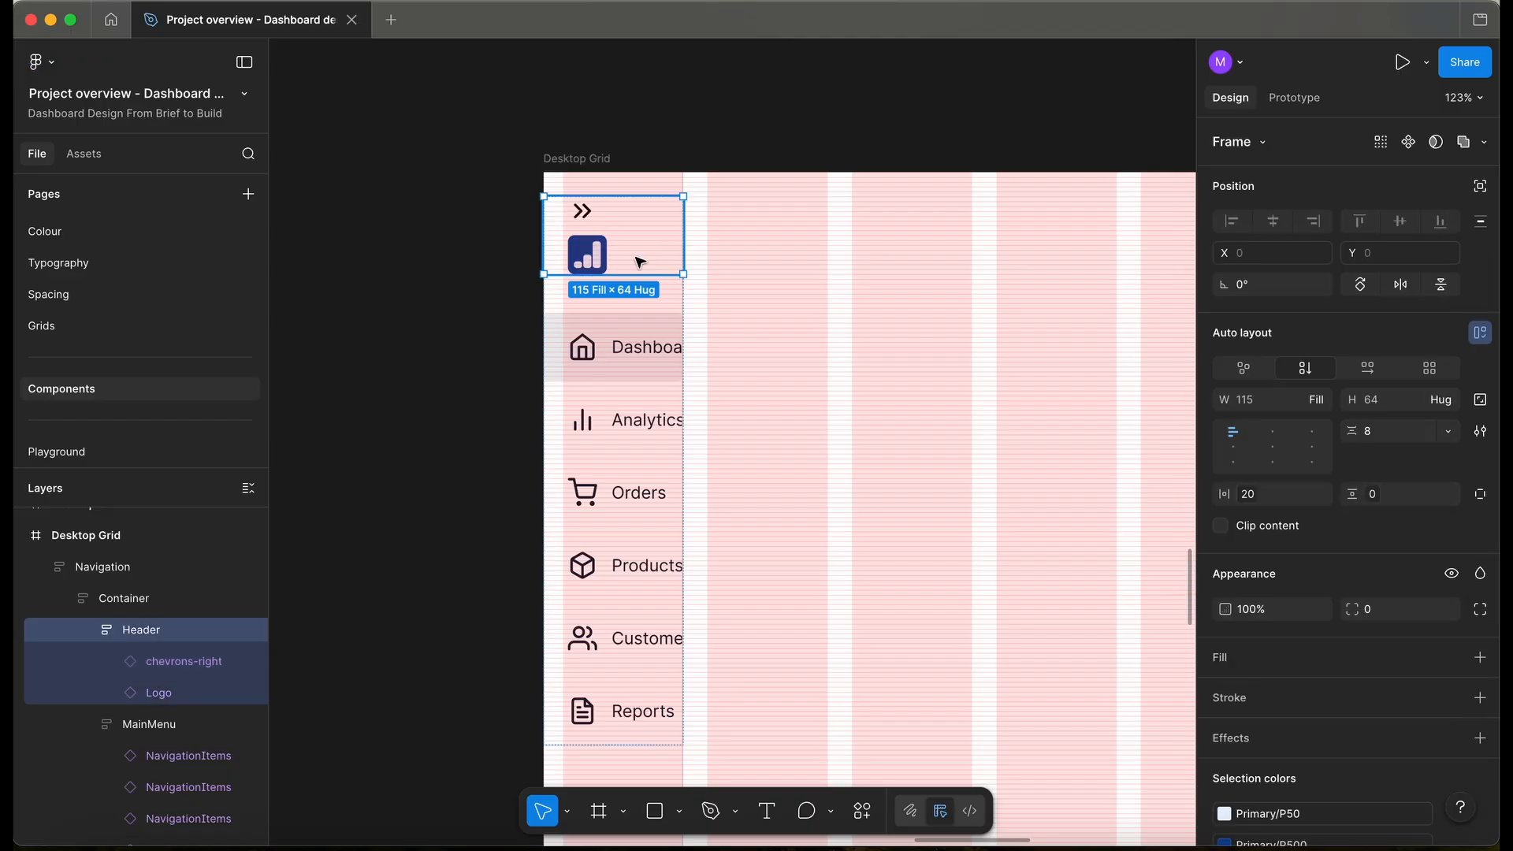
click(1273, 451)
click(454, 334)
scroll(472, 311, down, 2)
scroll(473, 312, right, 2)
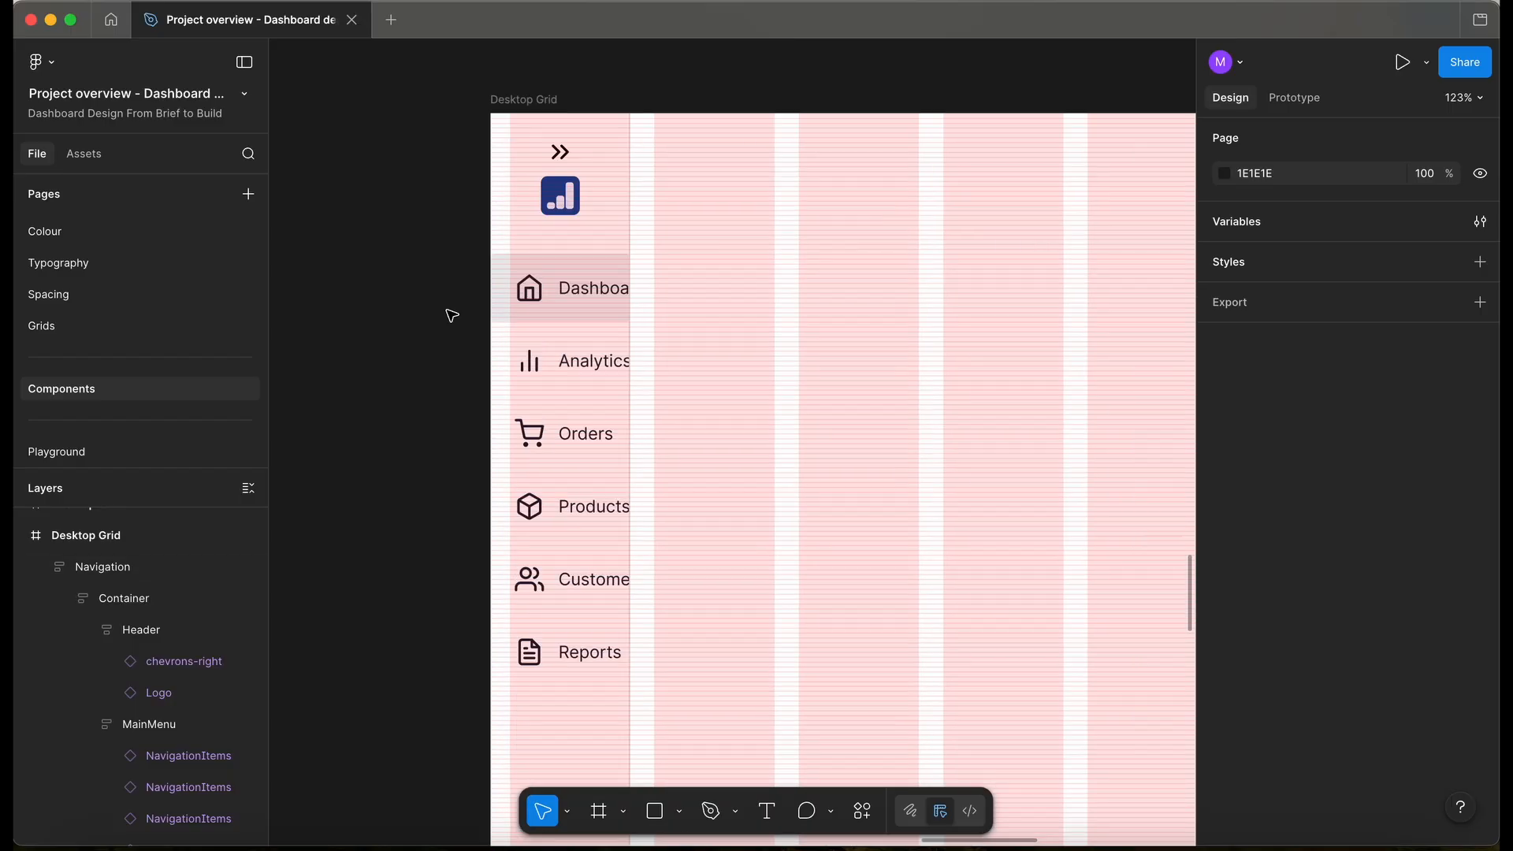
scroll(451, 315, up, 2)
- Hide the labels on all six main menu navigation items
click(574, 291)
double_click(576, 292)
double_click(578, 292)
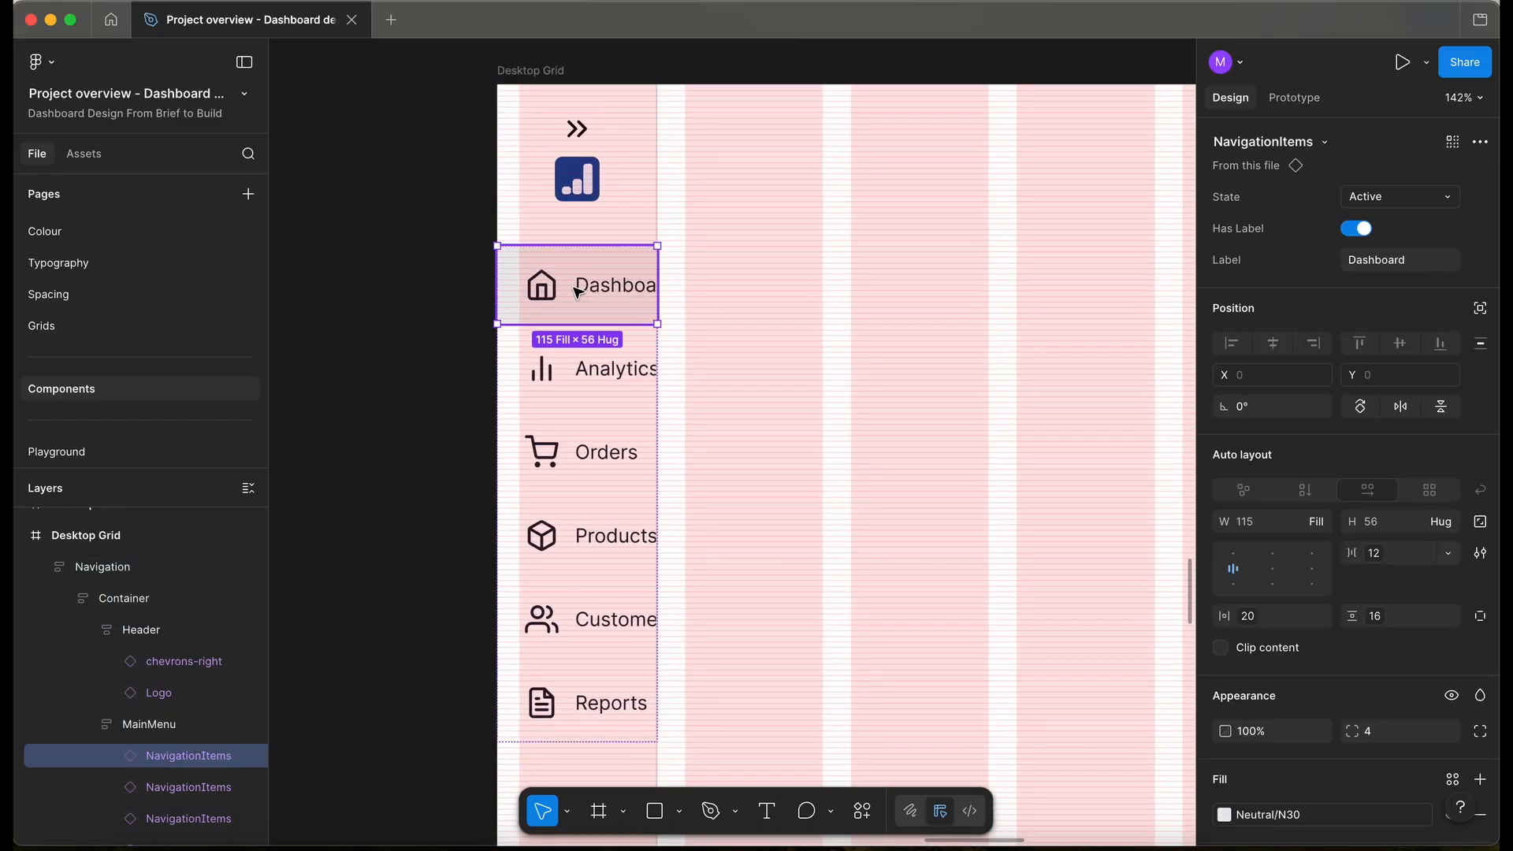
scroll(578, 292, down, 2)
shift+click(591, 323)
shift+click(591, 394)
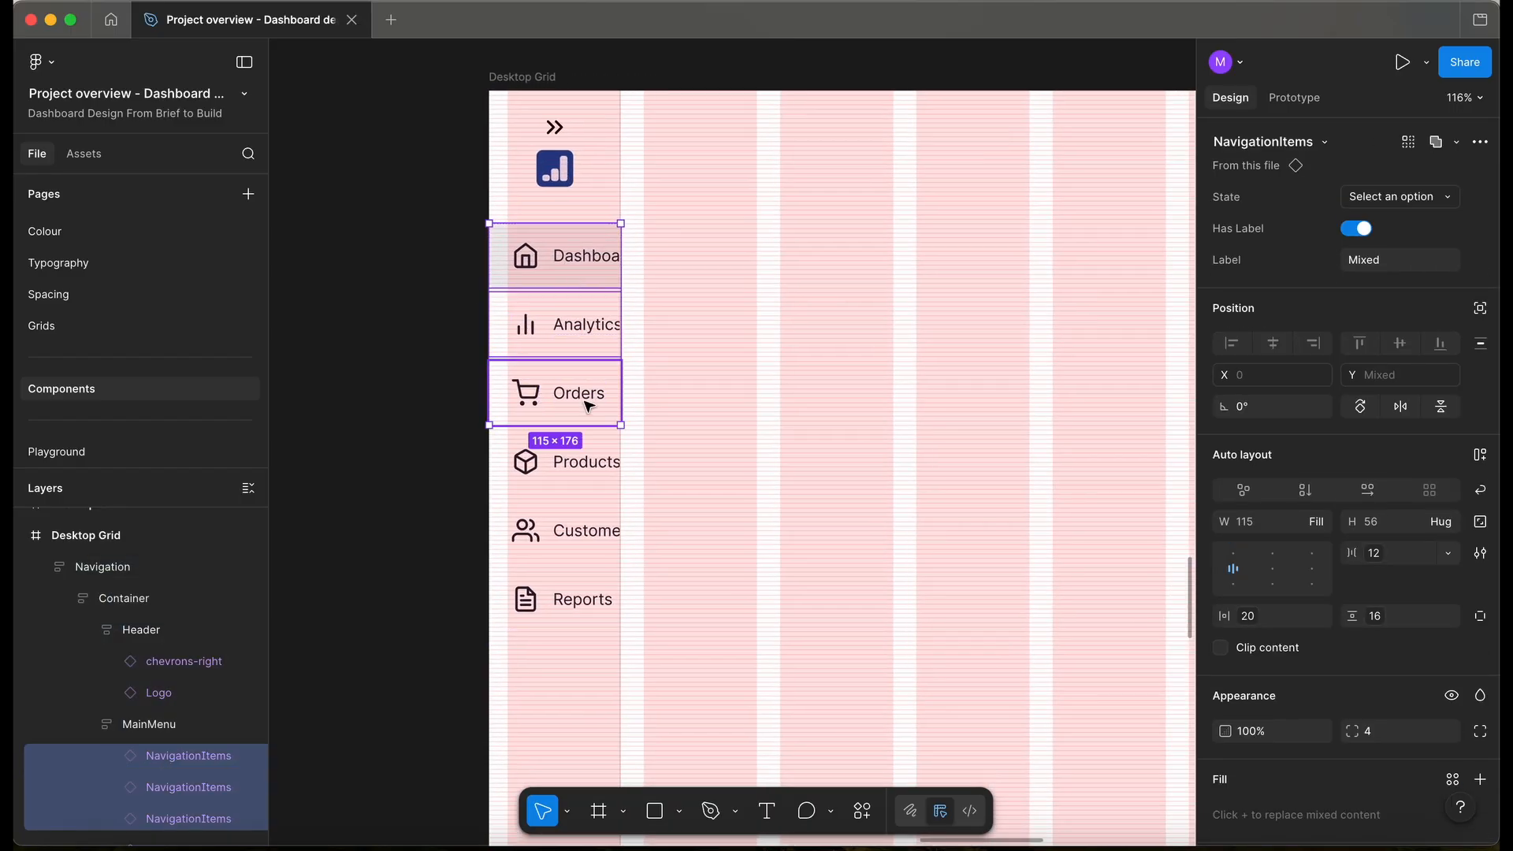
key(super+a)
click(1375, 228)
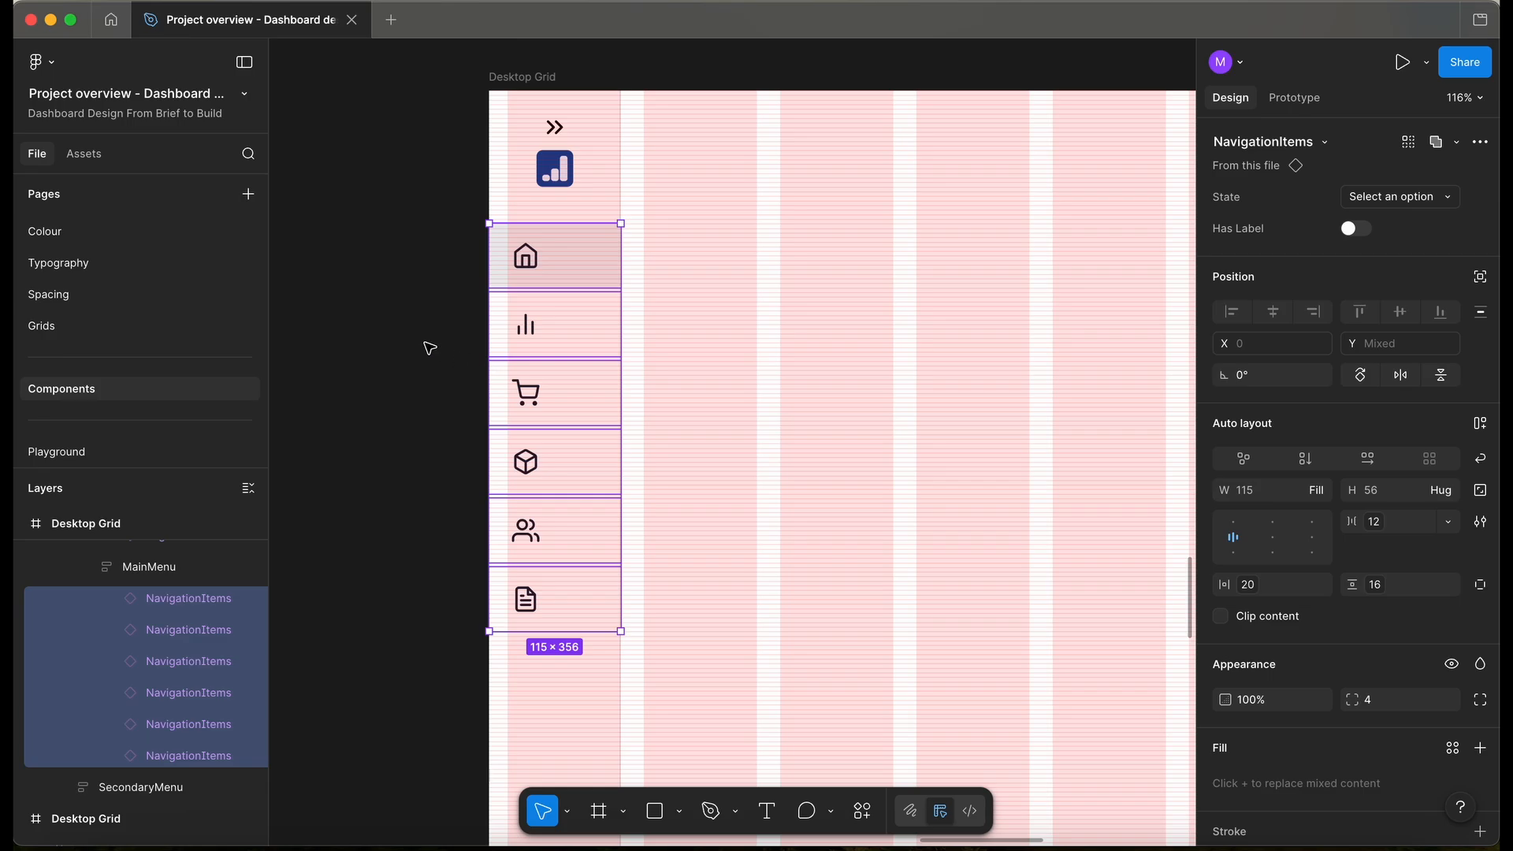
- Hide the layout grid, set the nav items to Hug contents, and centre MainMenu
key(ctrl+g)
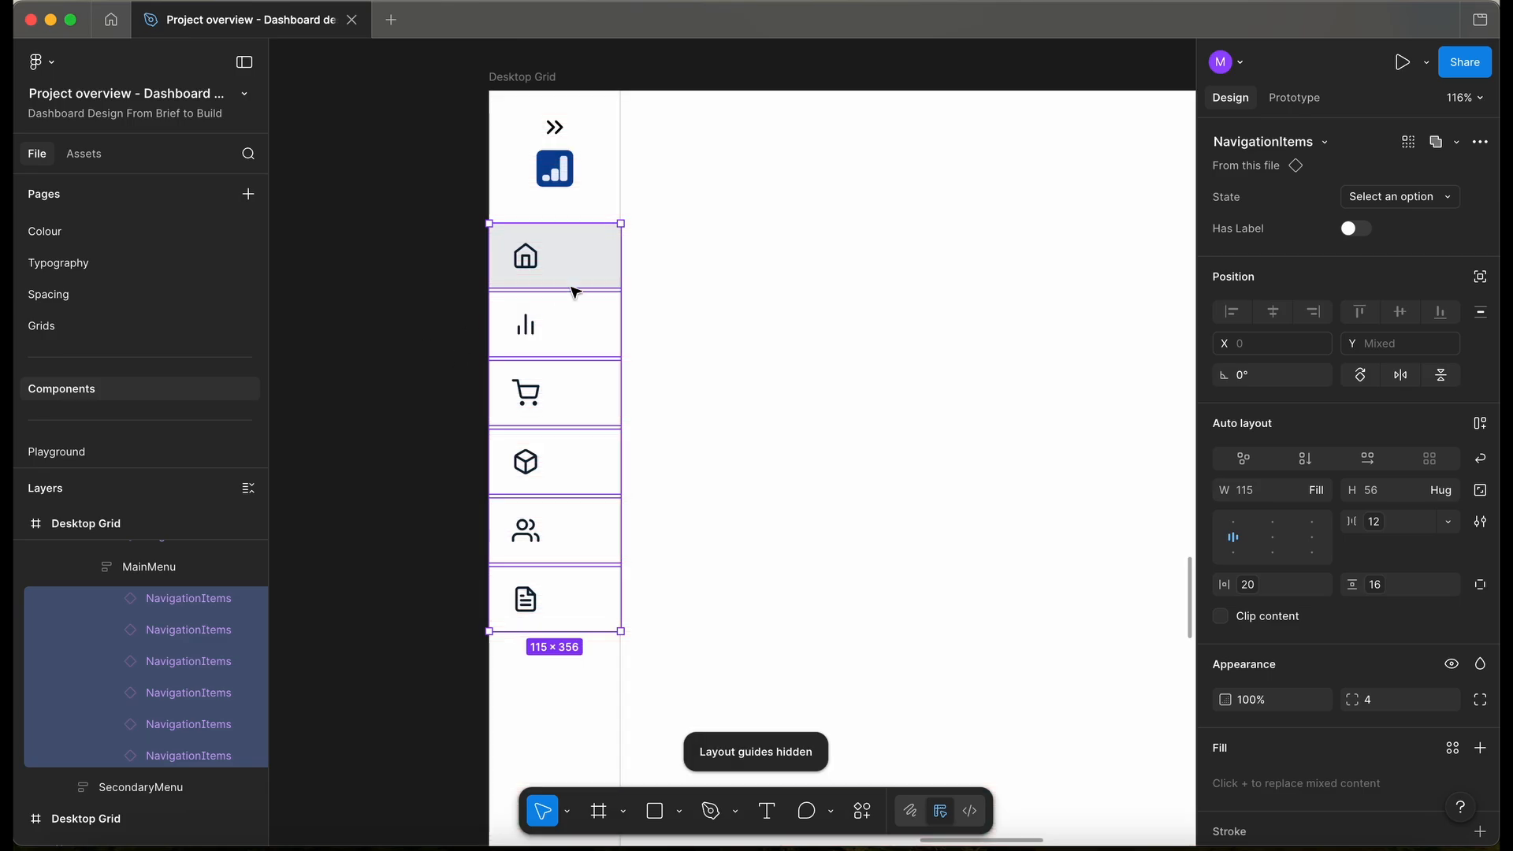
click(1315, 490)
click(1274, 477)
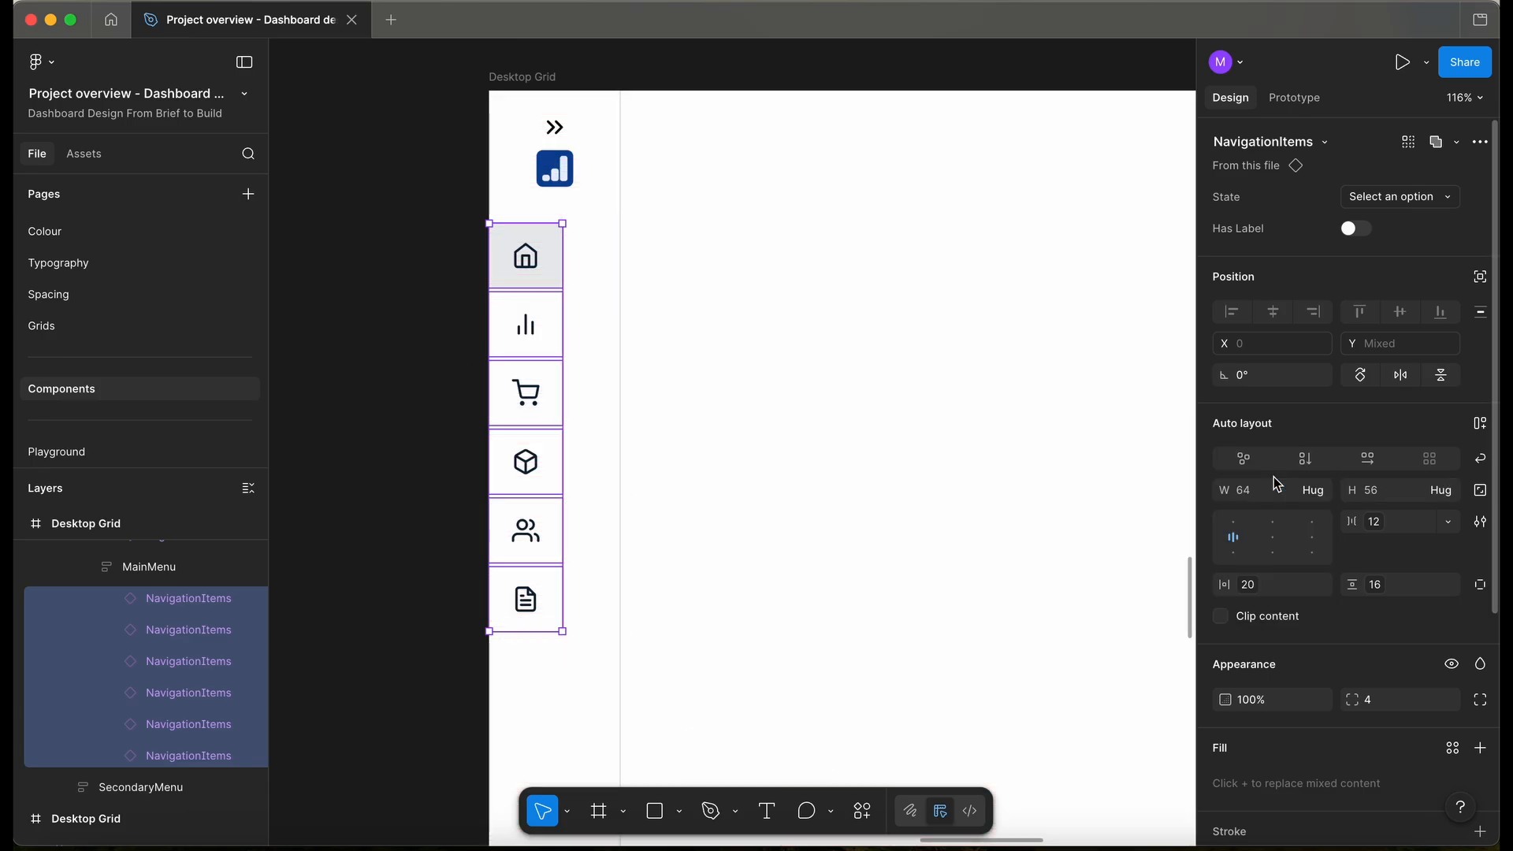
key(Escape)
click(1273, 446)
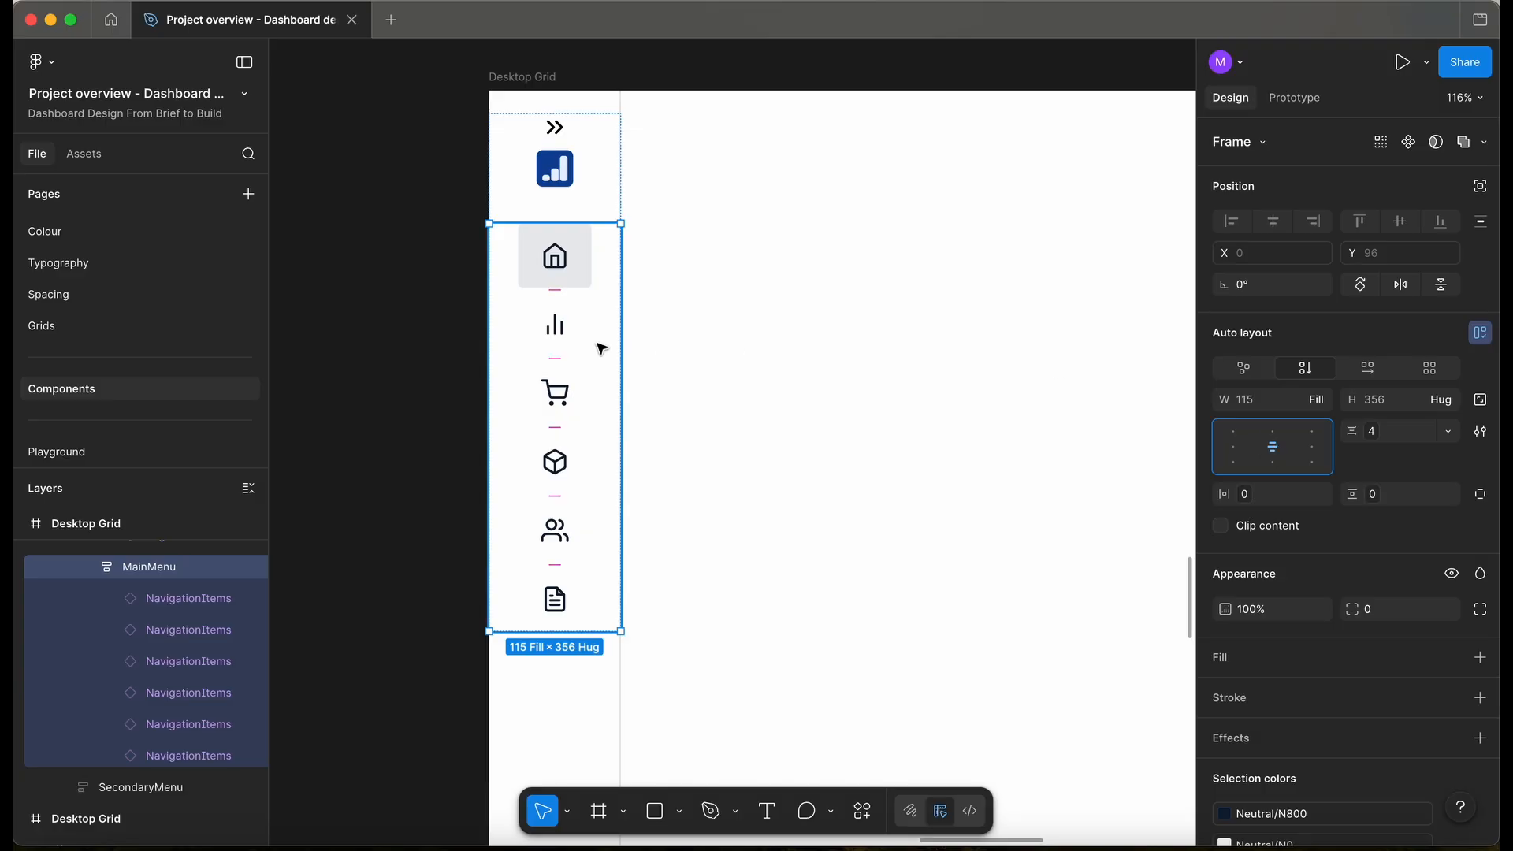
- Apply a larger spacing variable to the Header gap between chevrons and logo
key(shift+Tab)
click(1449, 431)
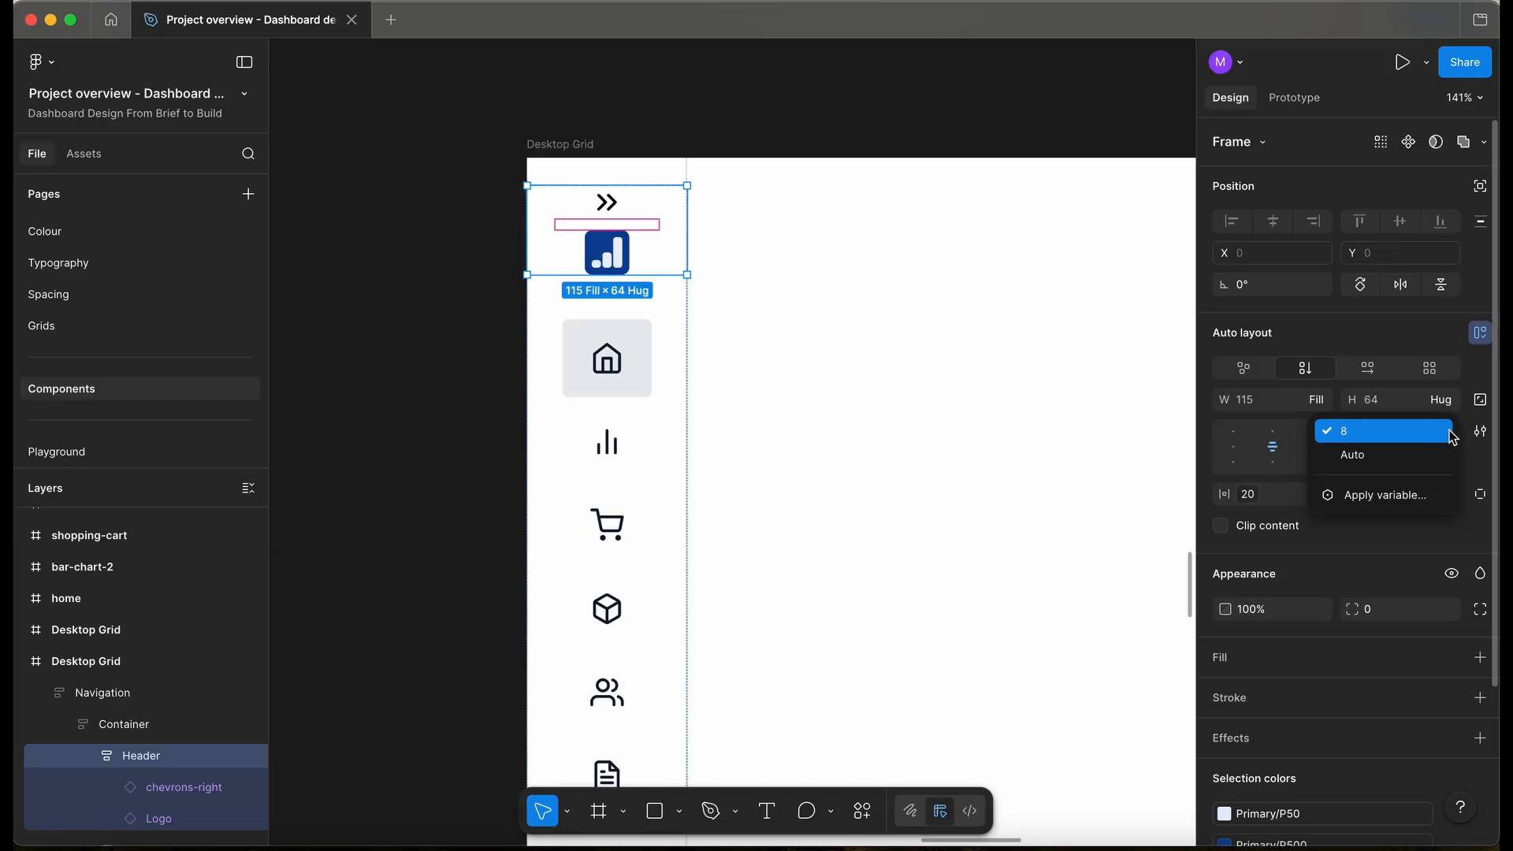
click(1413, 505)
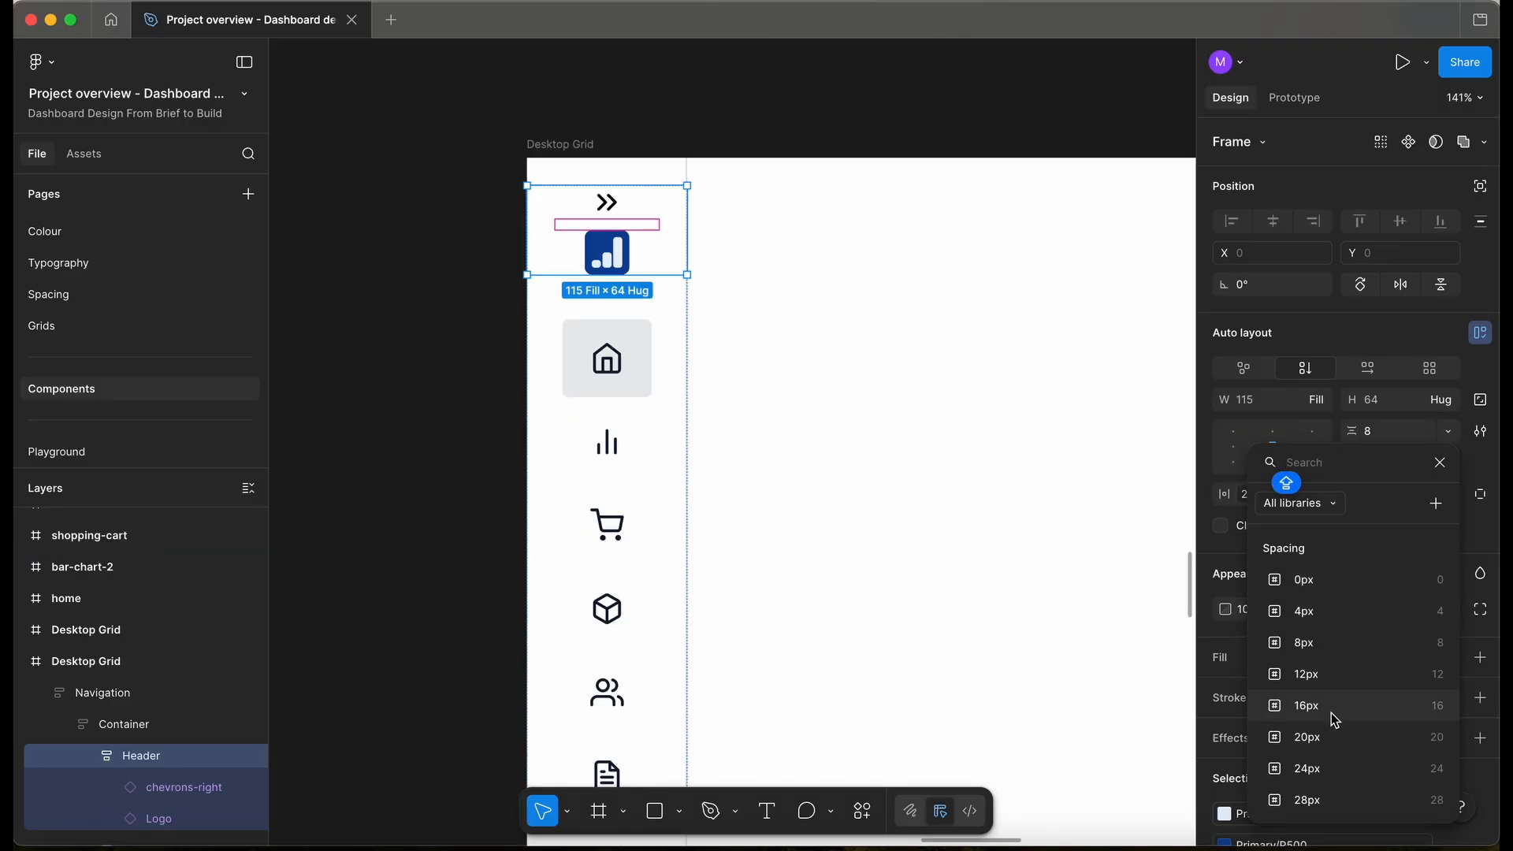
scroll(1335, 720, down, 2)
click(1309, 729)
click(452, 338)
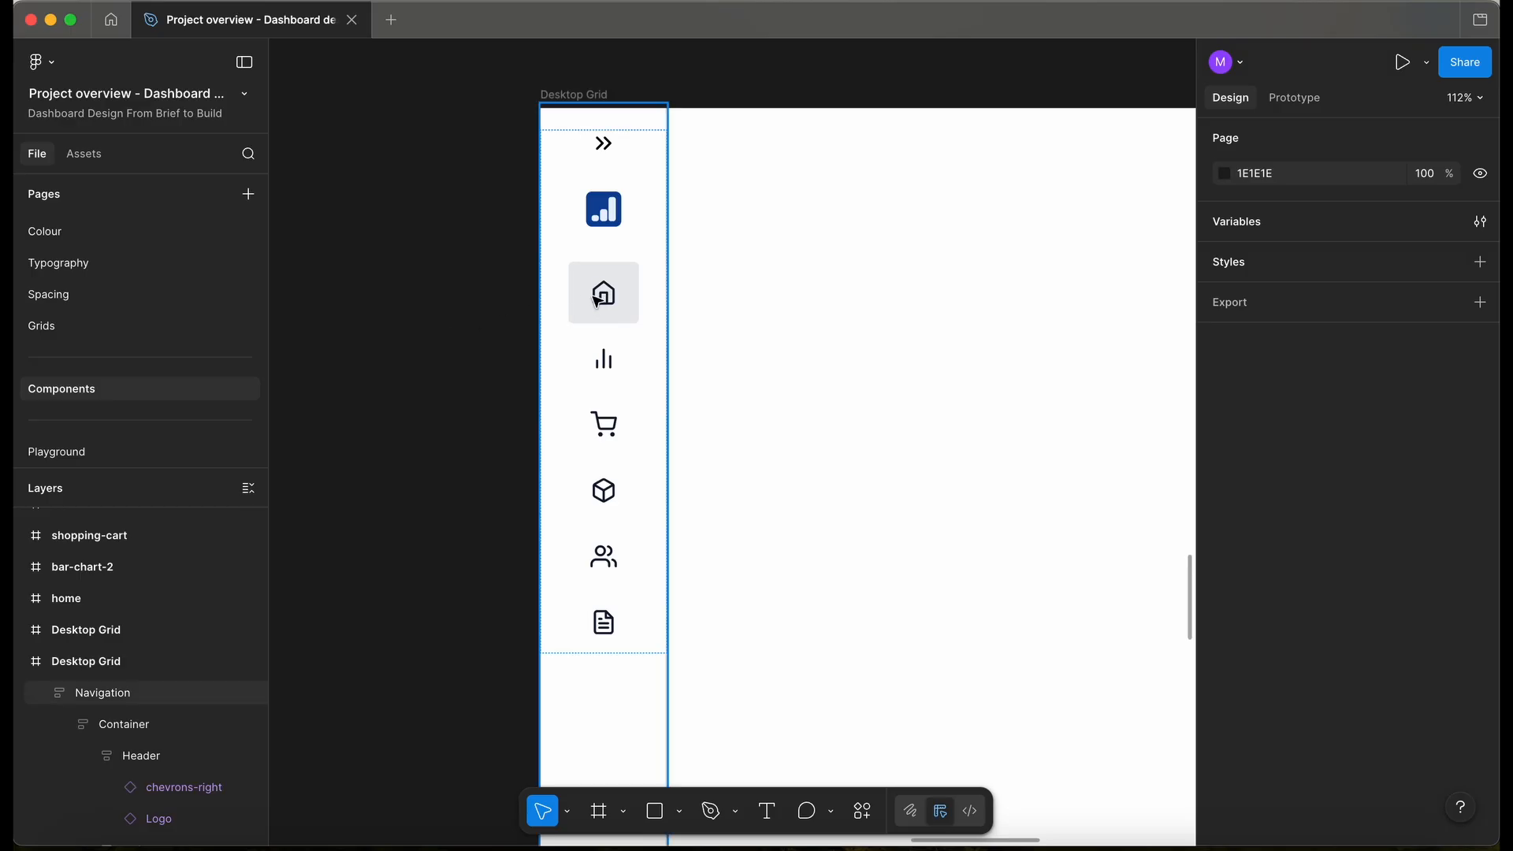
scroll(601, 263, down, 1)
click(599, 257)
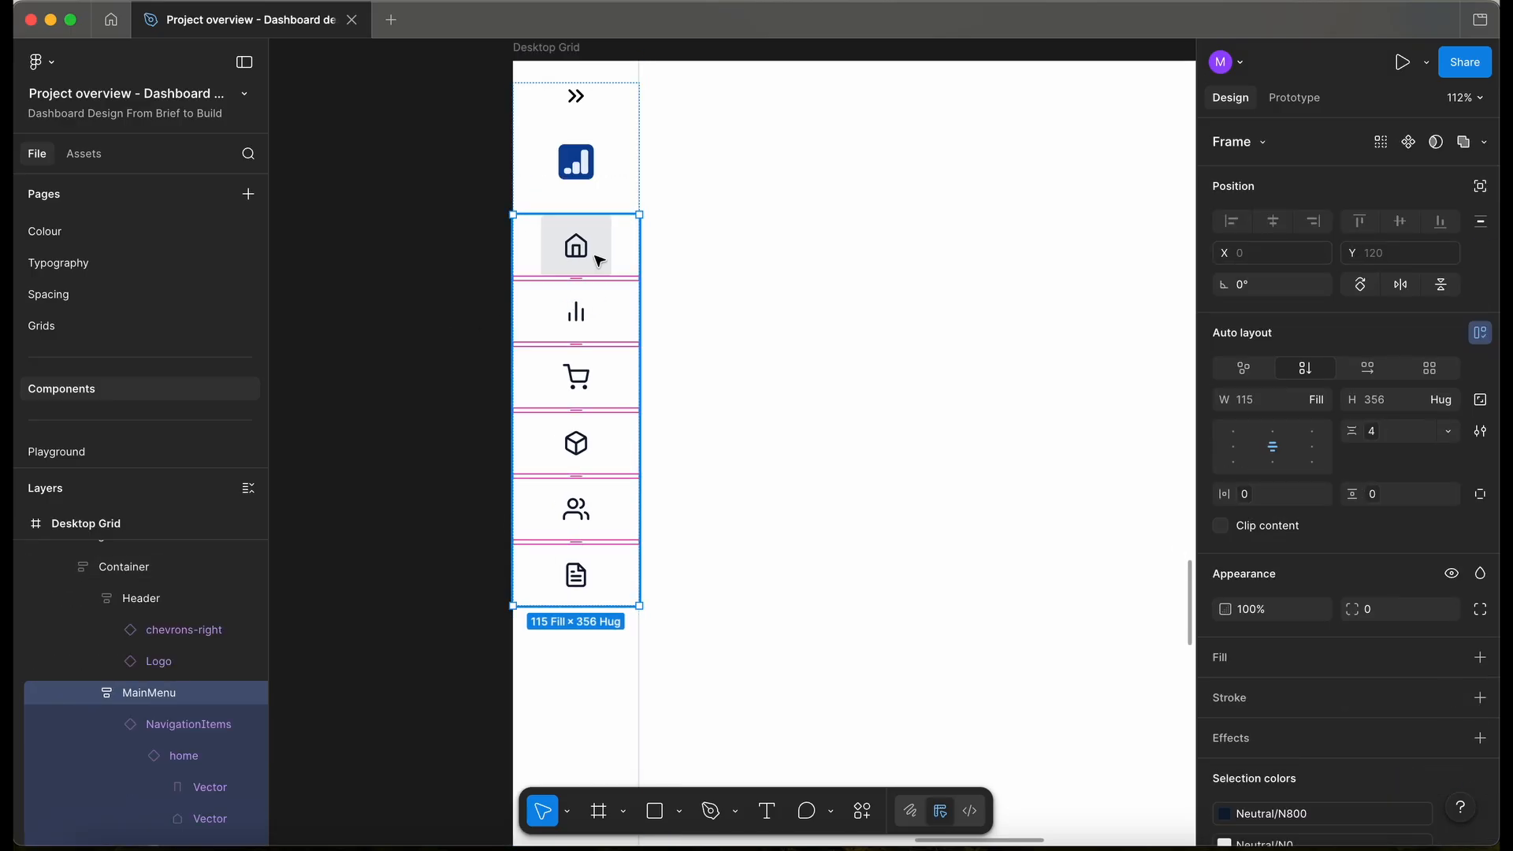
click(599, 260)
scroll(432, 257, down, 2)
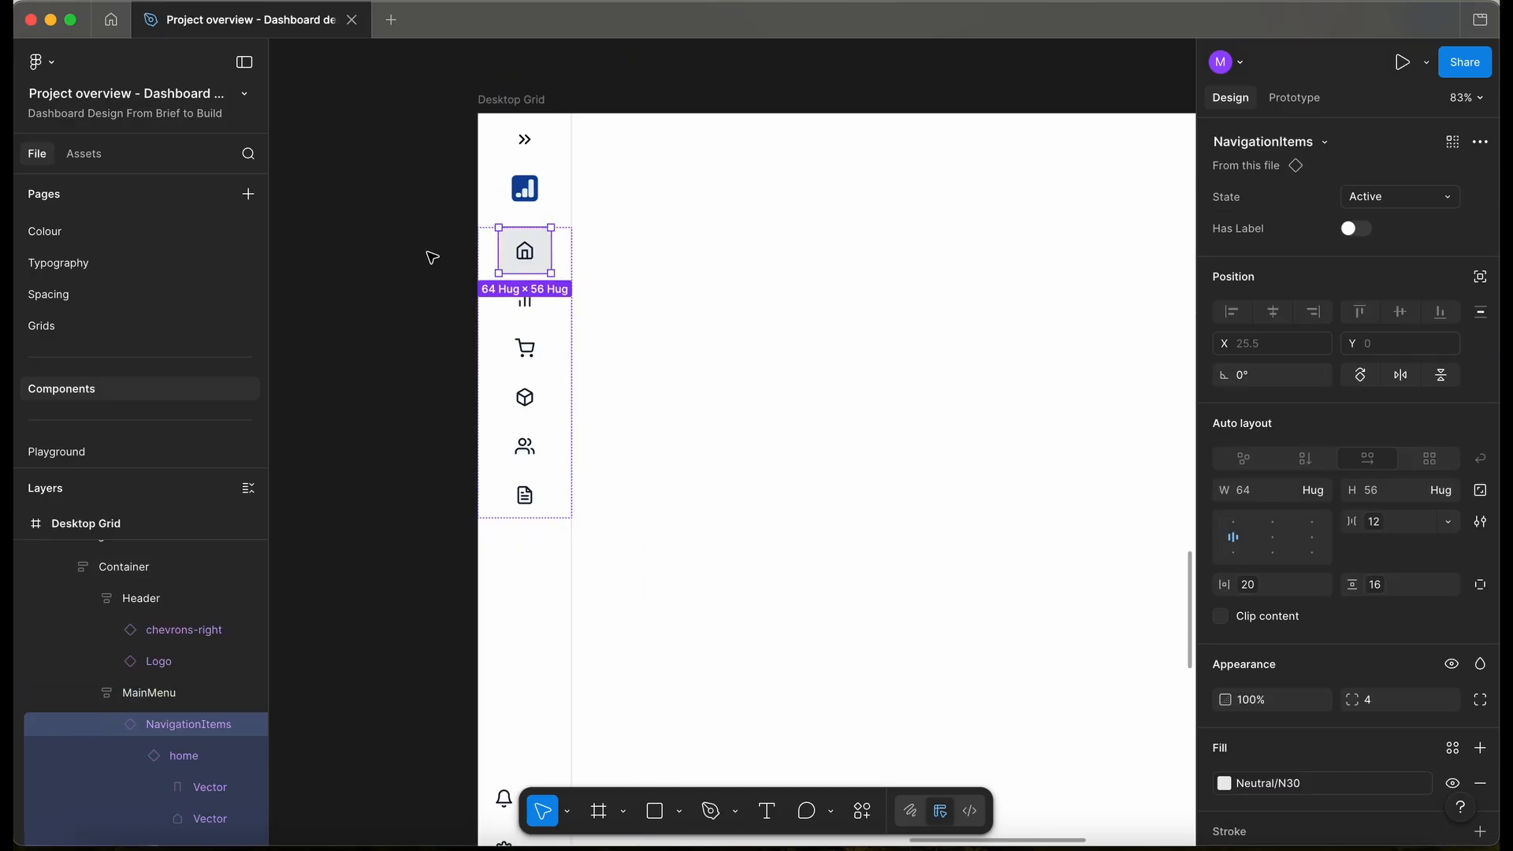
click(469, 278)
scroll(468, 277, down, 2)
- Inspect the home navigation item's state options without changing them
scroll(469, 277, down, 5)
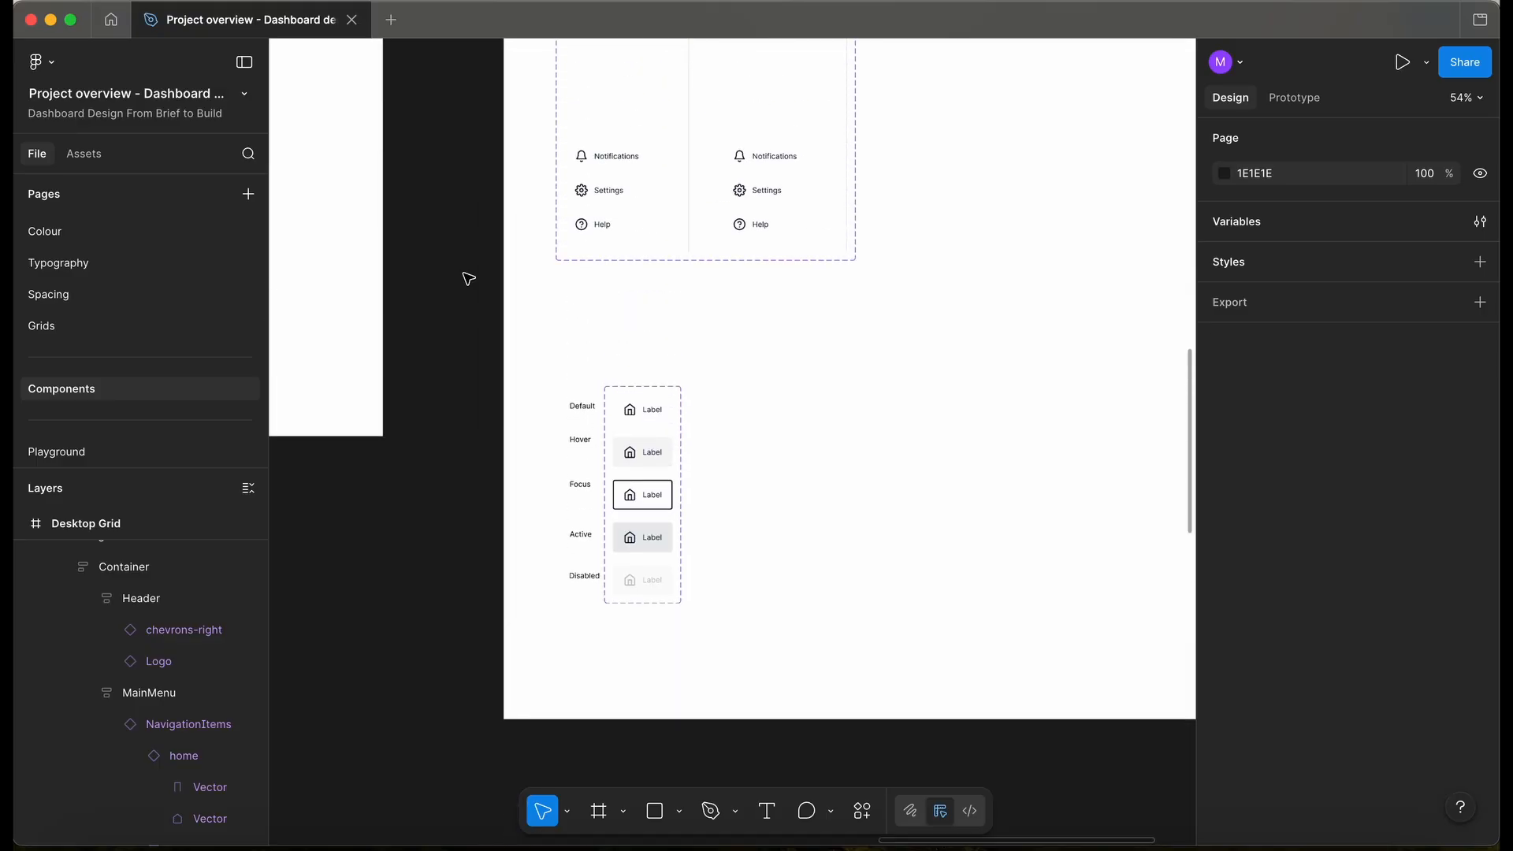
scroll(473, 284, up, 5)
scroll(581, 394, up, 3)
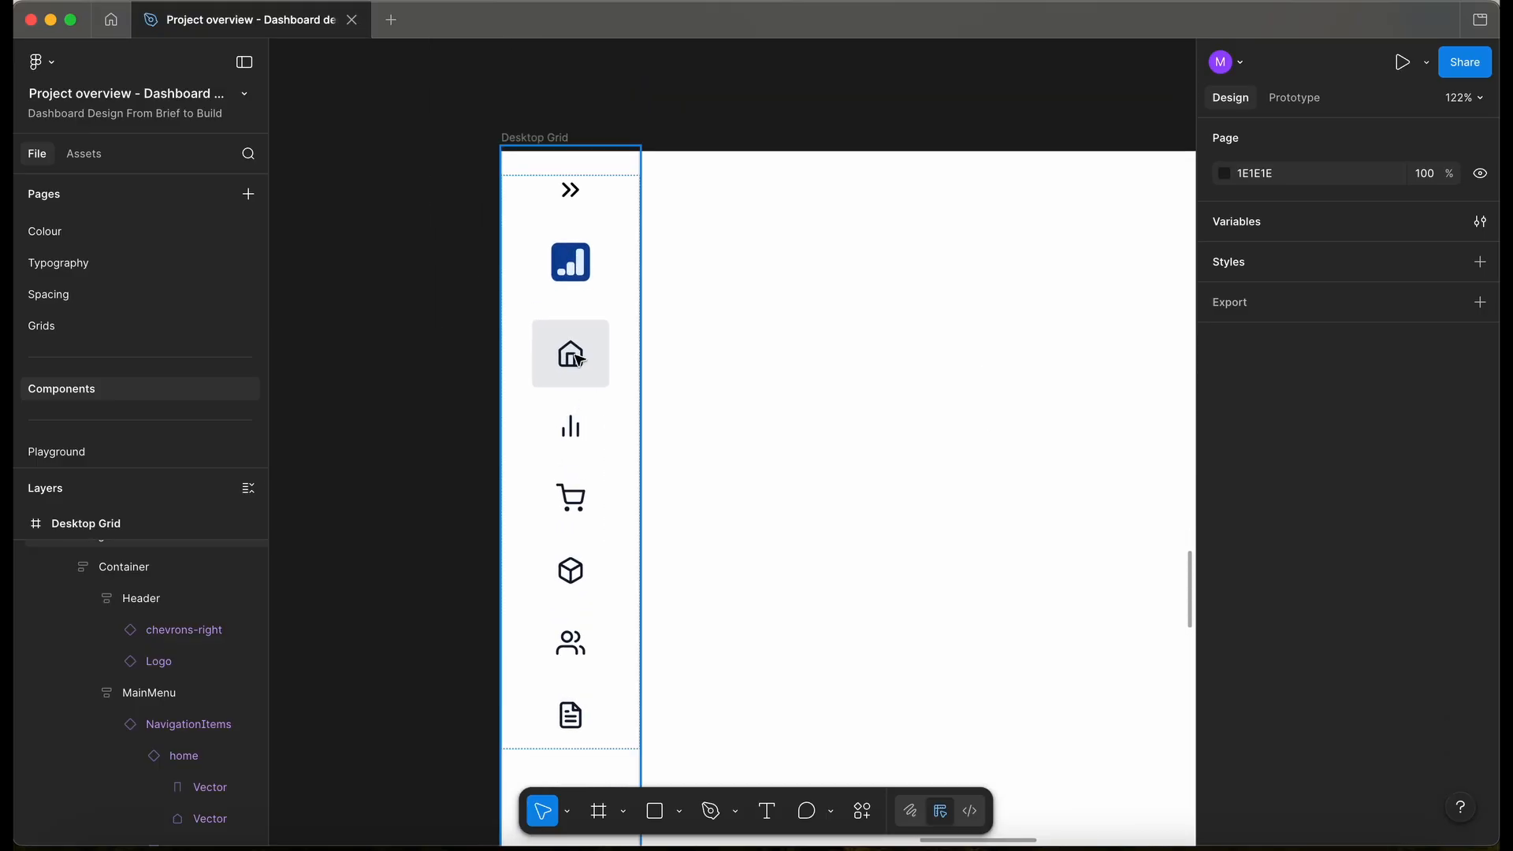
click(578, 359)
double_click(578, 359)
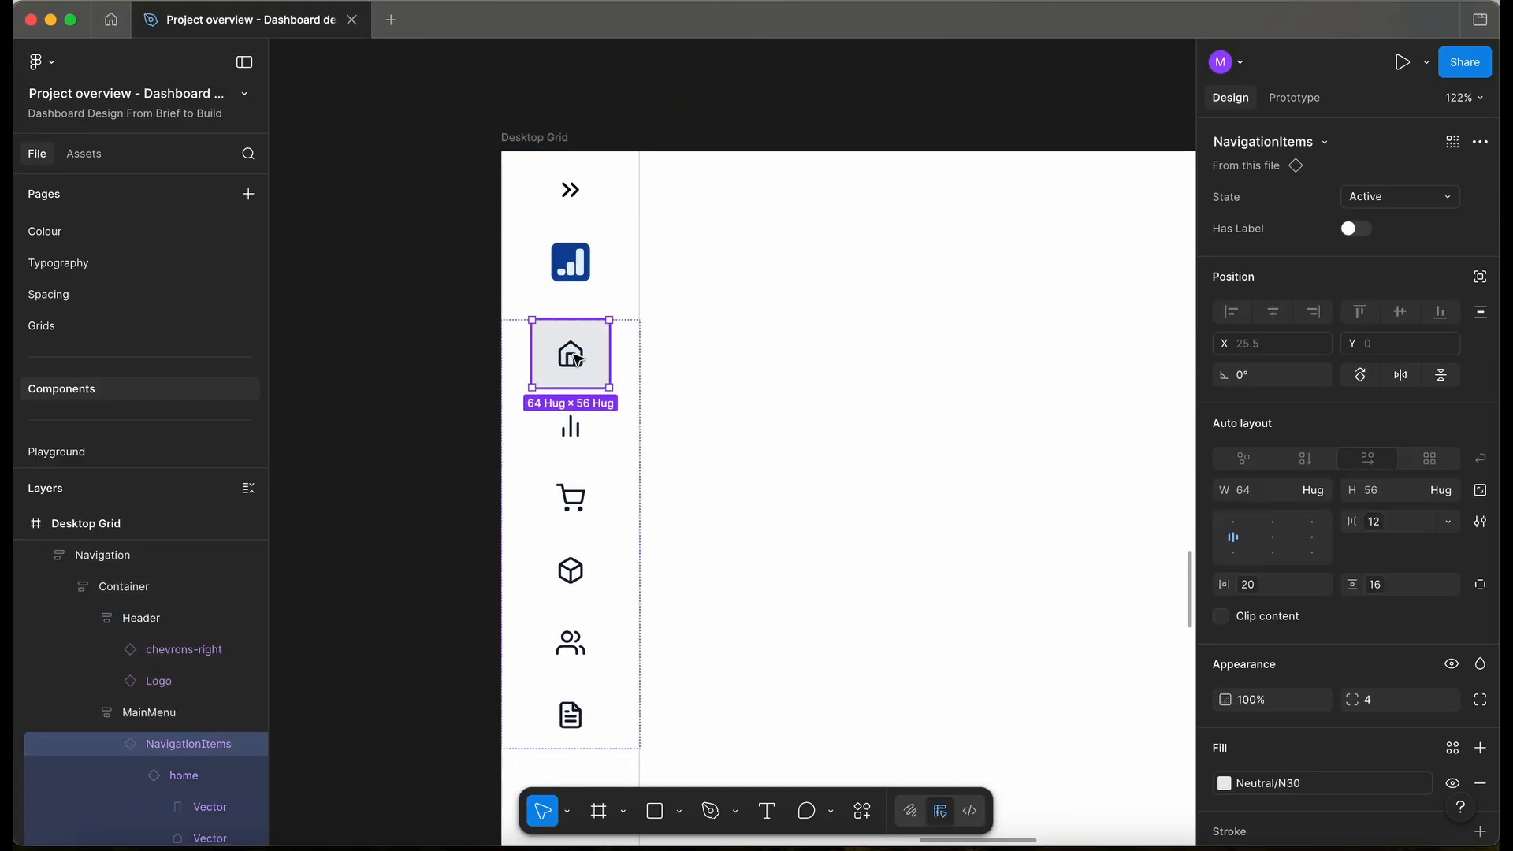
click(1416, 193)
click(365, 476)
click(365, 476)
- Turn off labels on Notifications, Settings and Help and set them to Hug contents
scroll(365, 476, down, 5)
scroll(368, 477, down, 6)
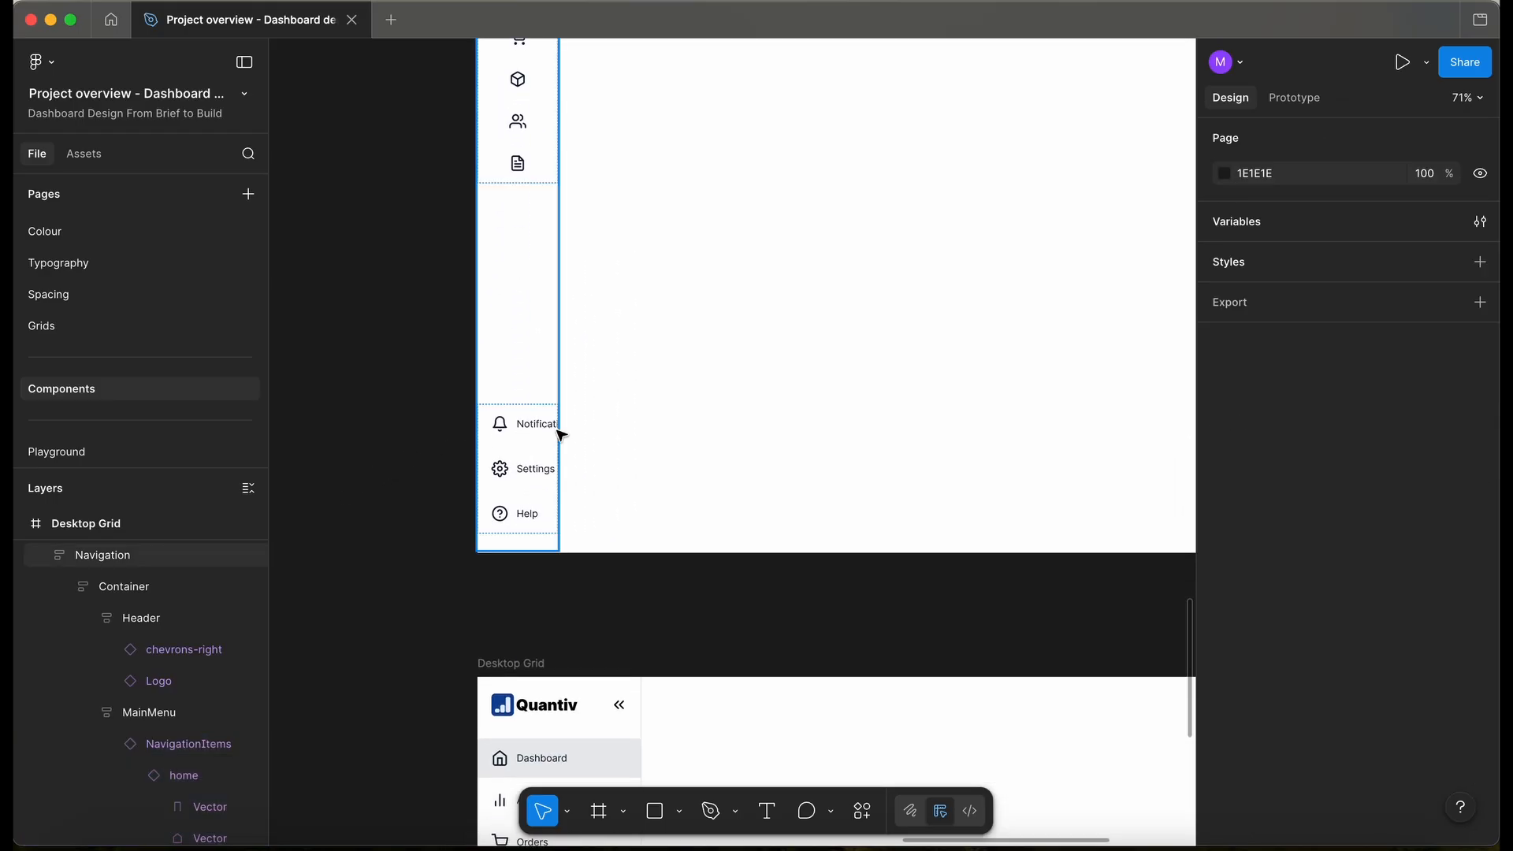
click(508, 423)
double_click(510, 423)
shift+click(533, 483)
shift+click(530, 504)
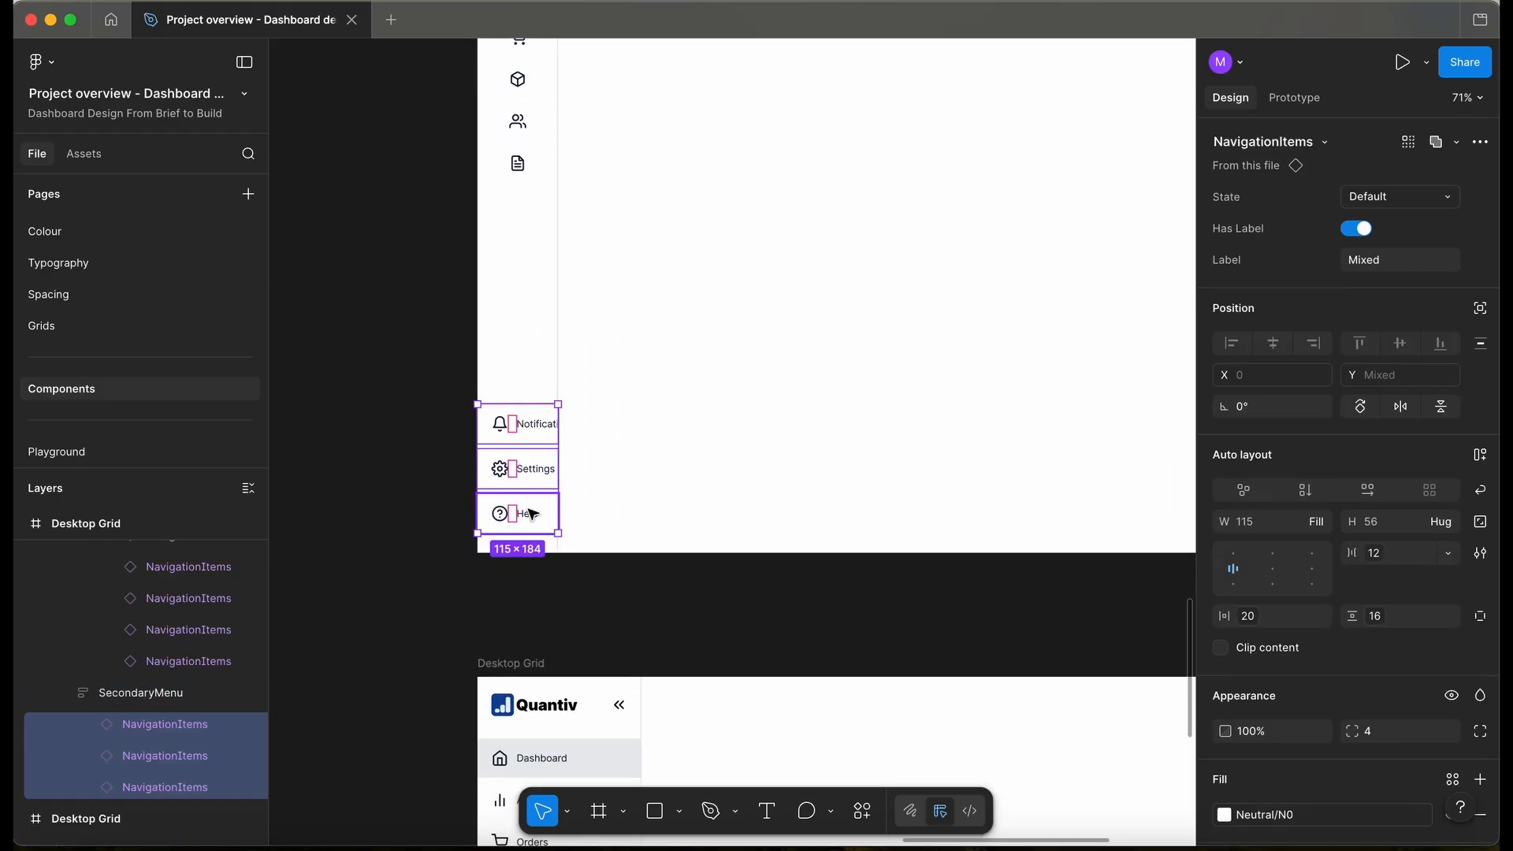
click(1366, 235)
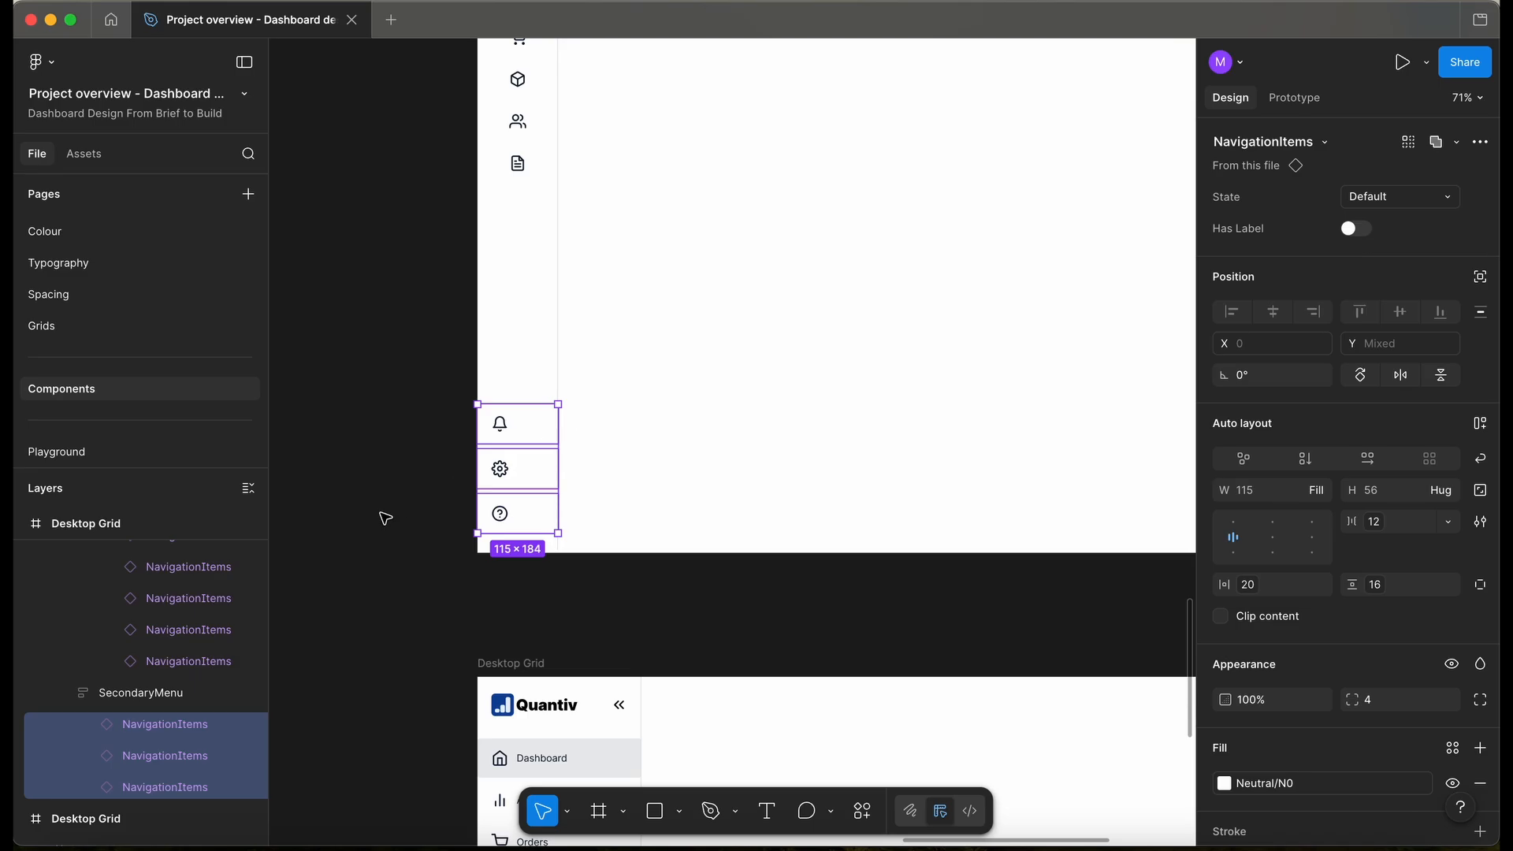
click(1316, 490)
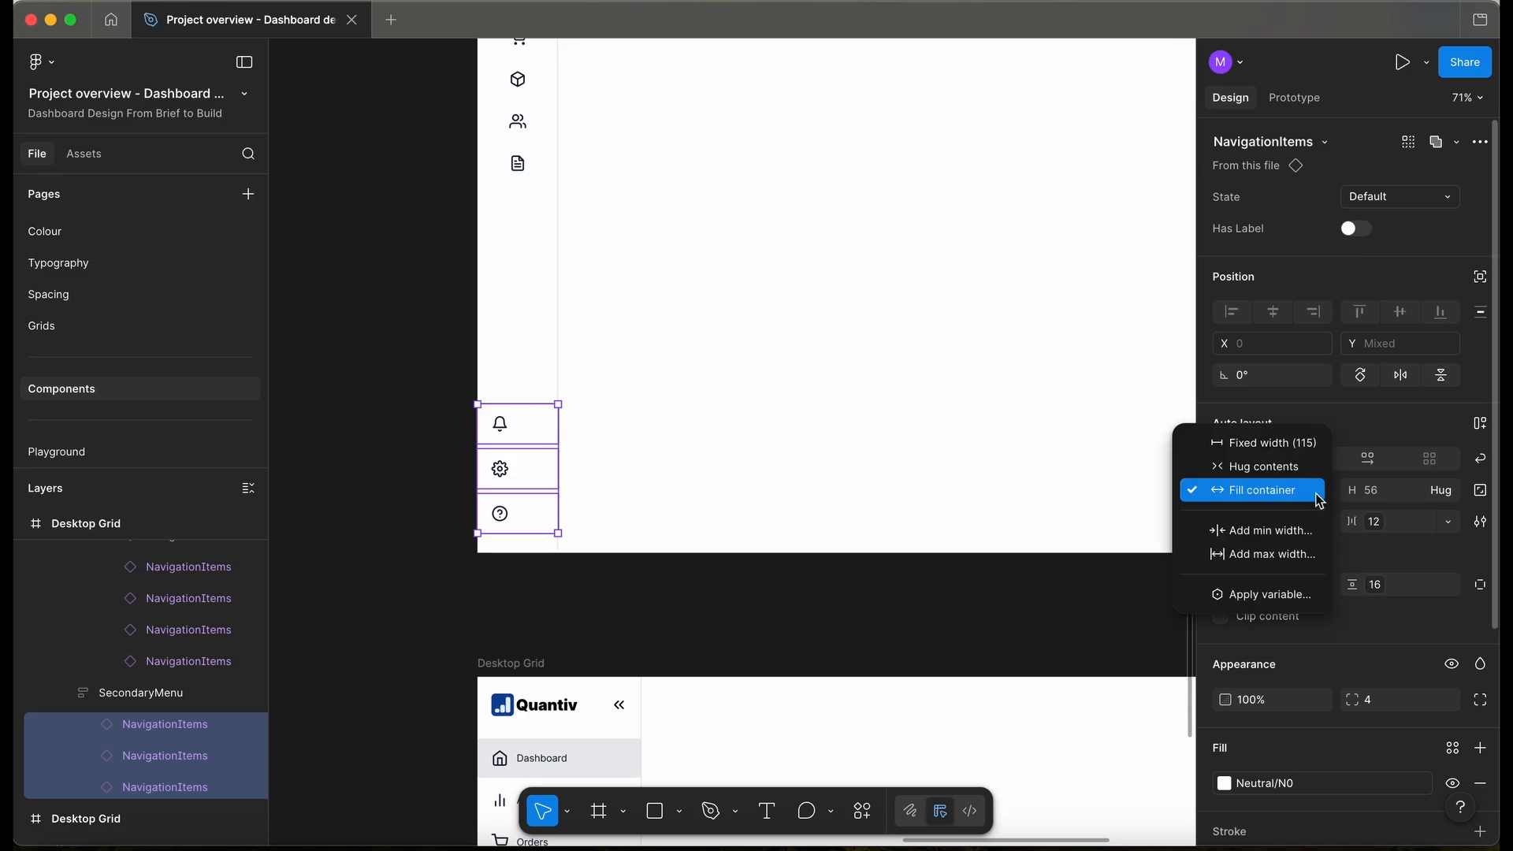
click(1275, 469)
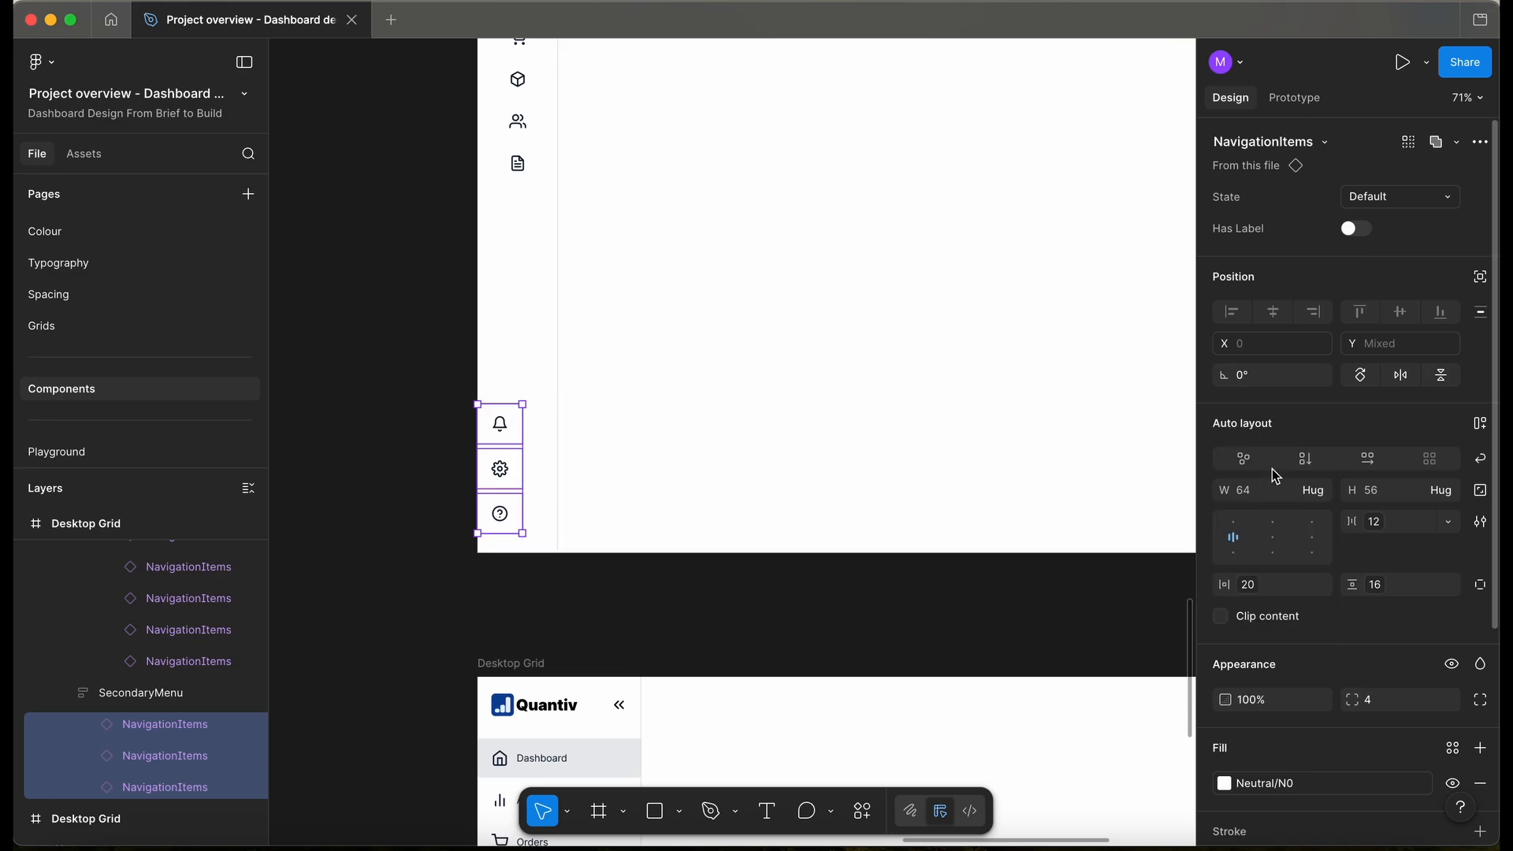
- Deselect the secondary menu and hide the UI panels to view the canvas only
click(541, 465)
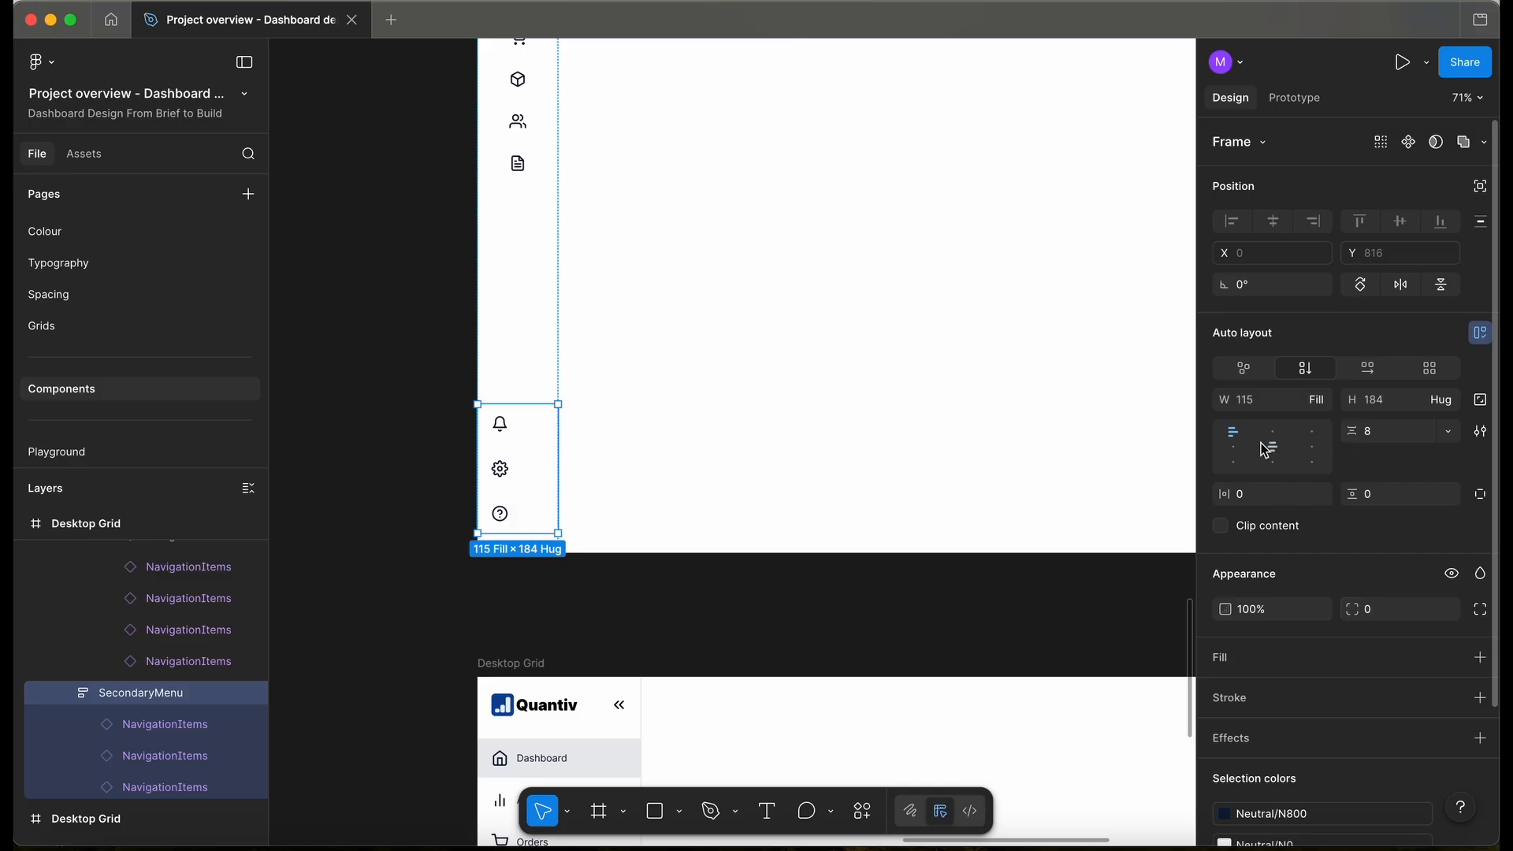
click(405, 400)
scroll(405, 401, down, 3)
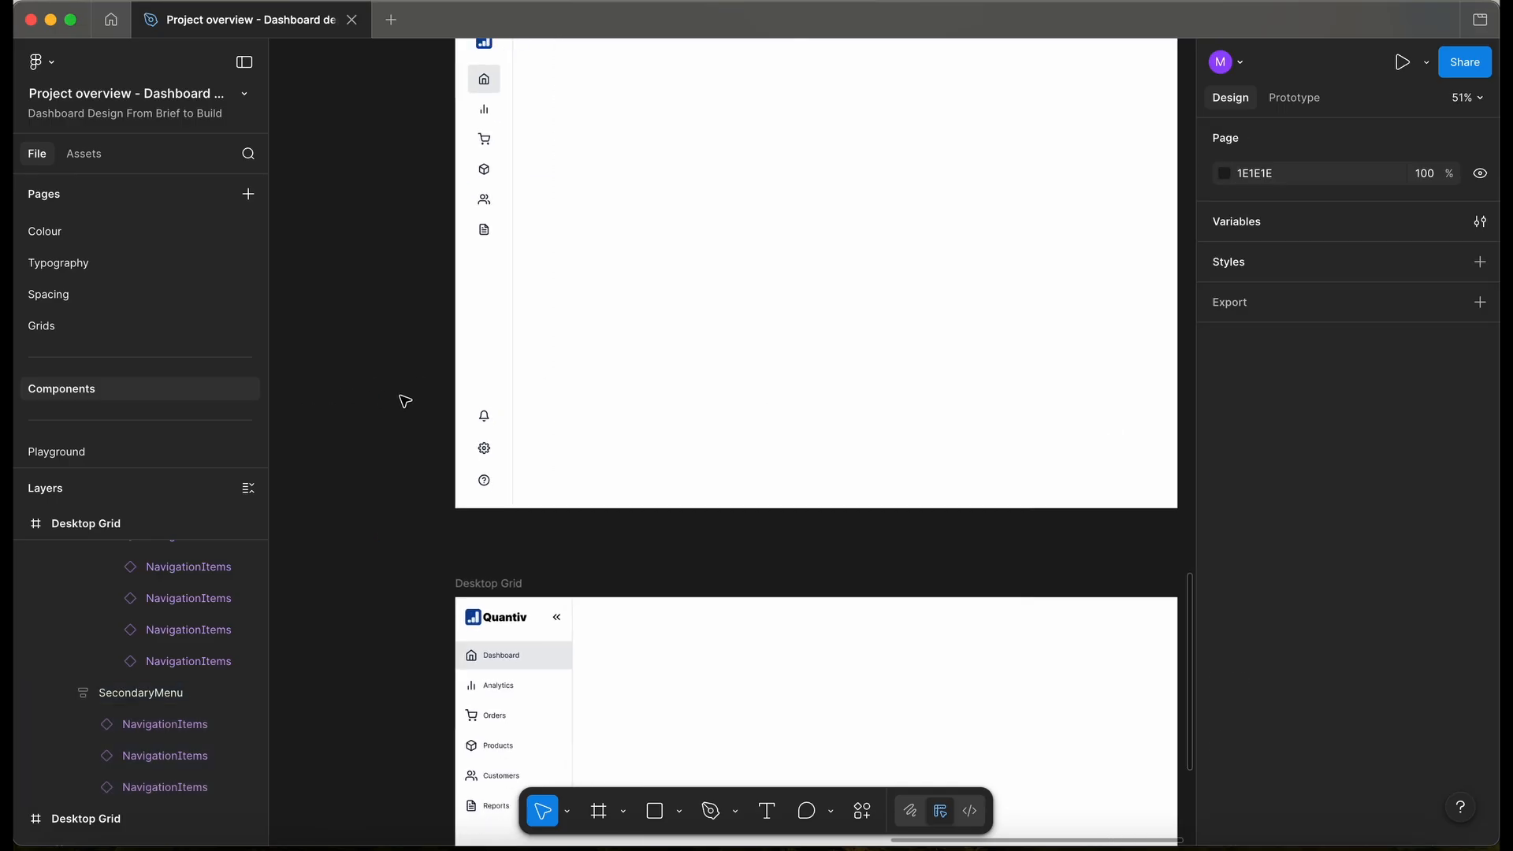
key(super+backslash)
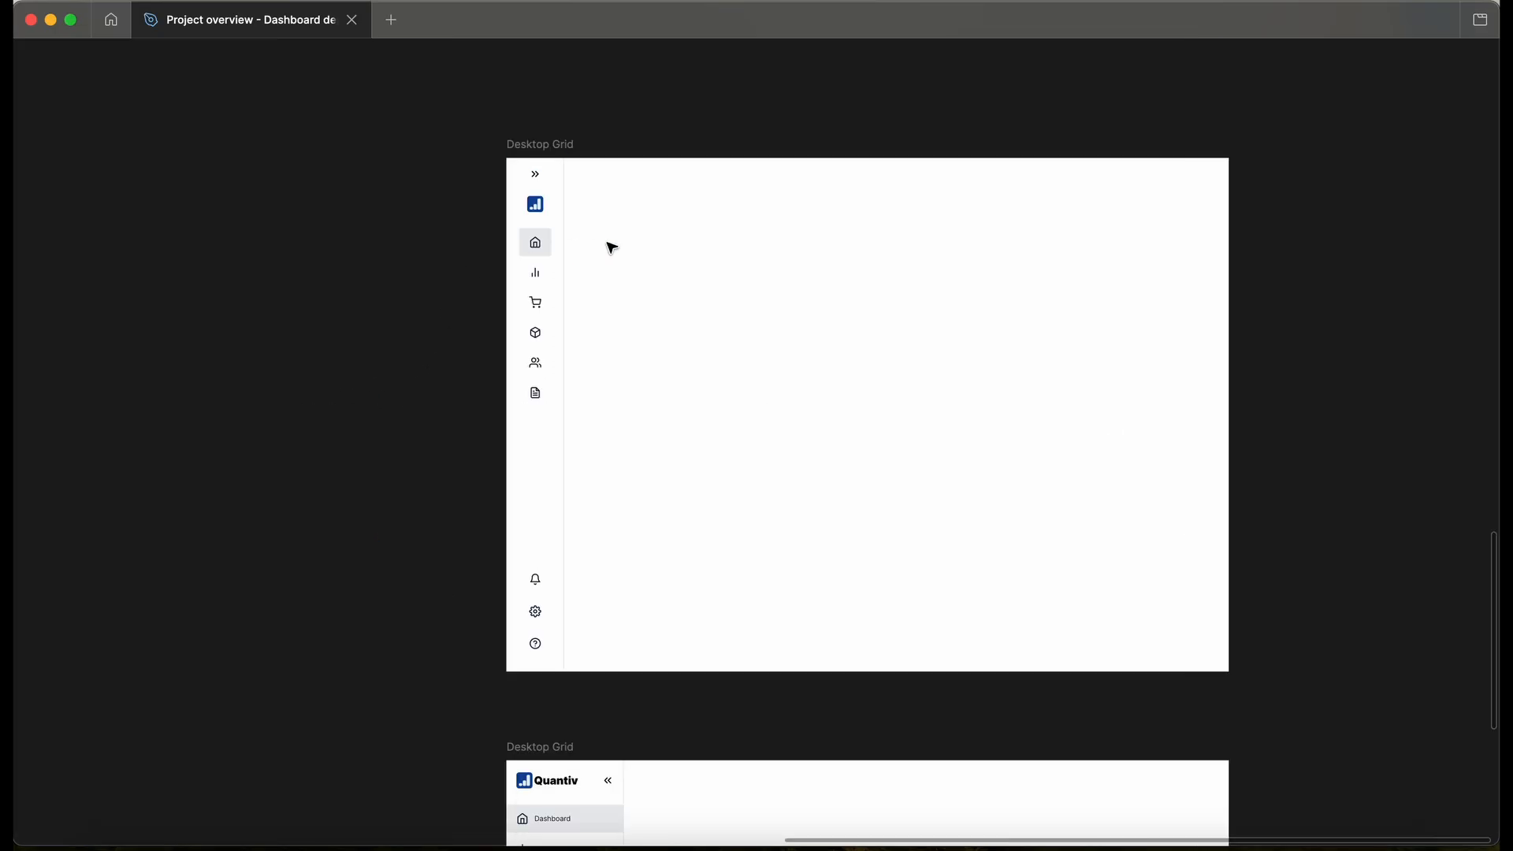
- Briefly show the layout grid to check the sidebar, then restore the side panels
scroll(607, 248, up, 3)
scroll(610, 248, right, 3)
scroll(610, 247, down, 1)
key(ctrl+g)
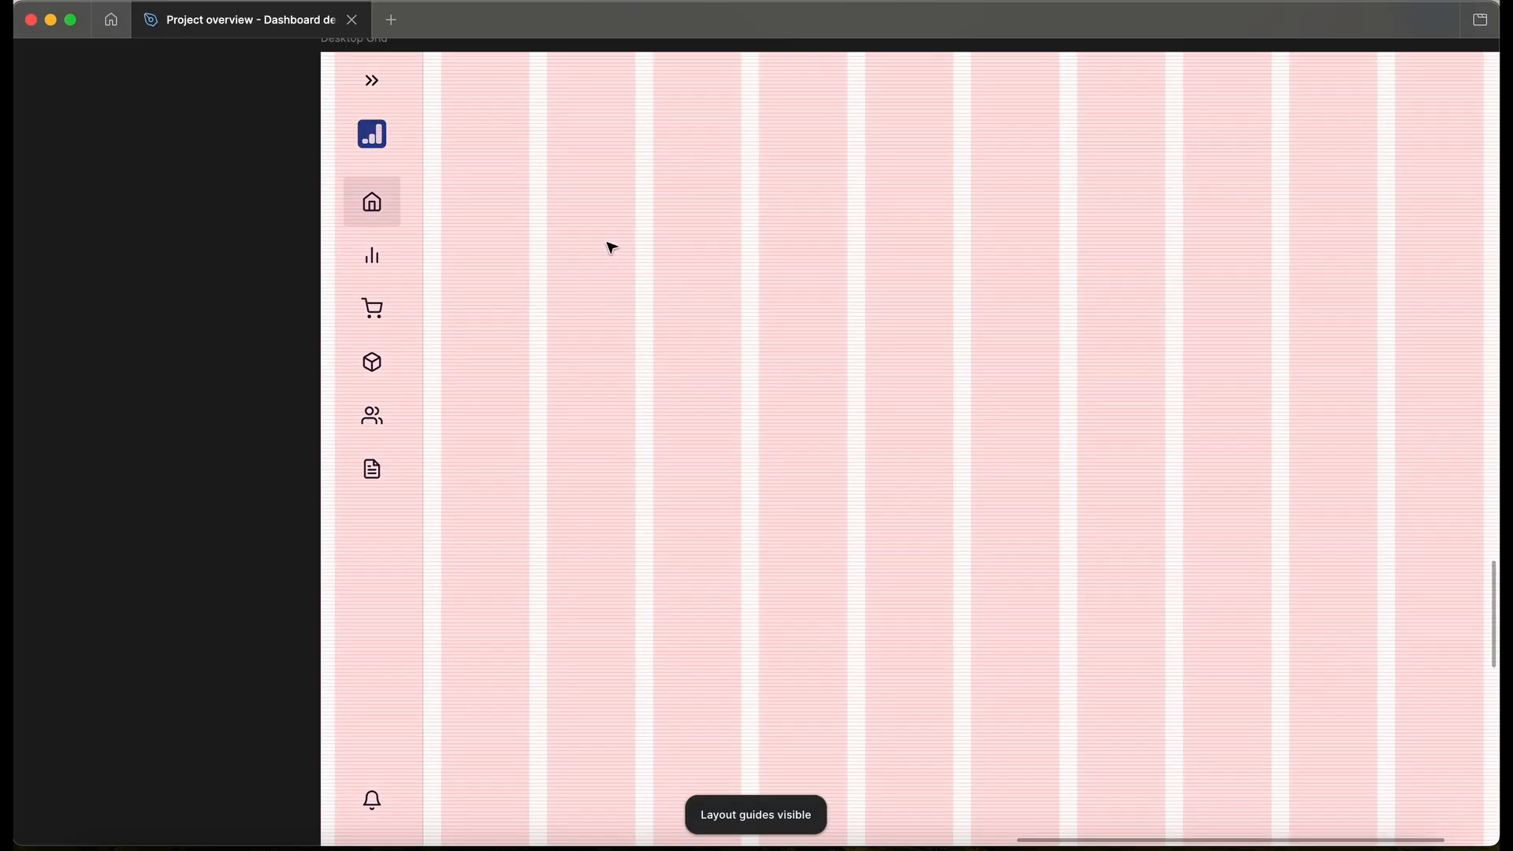
scroll(459, 157, up, 2)
scroll(443, 145, up, 3)
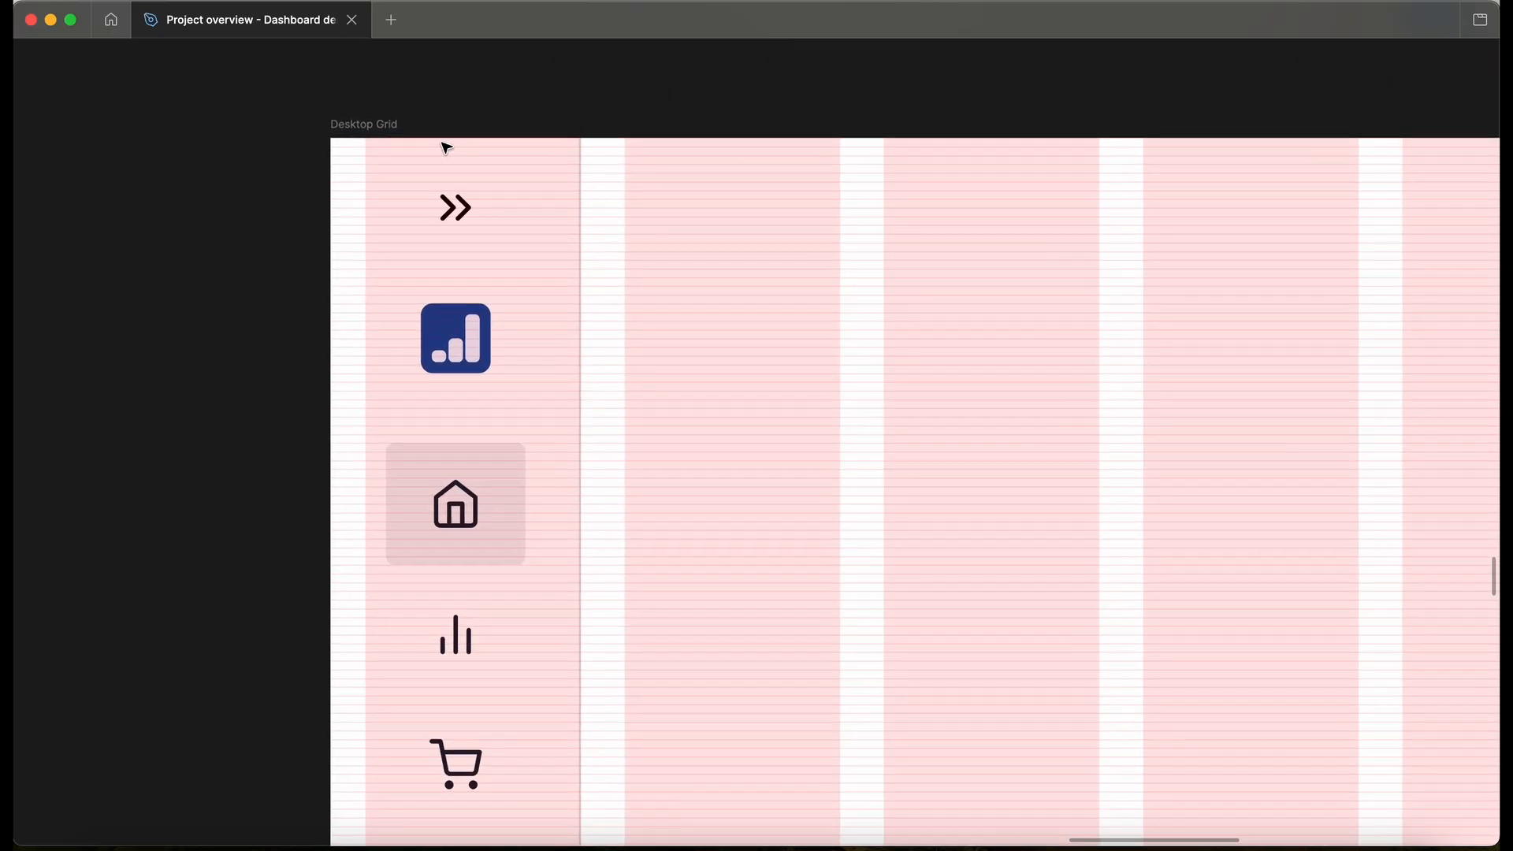
scroll(446, 147, down, 5)
scroll(446, 148, down, 1)
scroll(446, 148, down, 5)
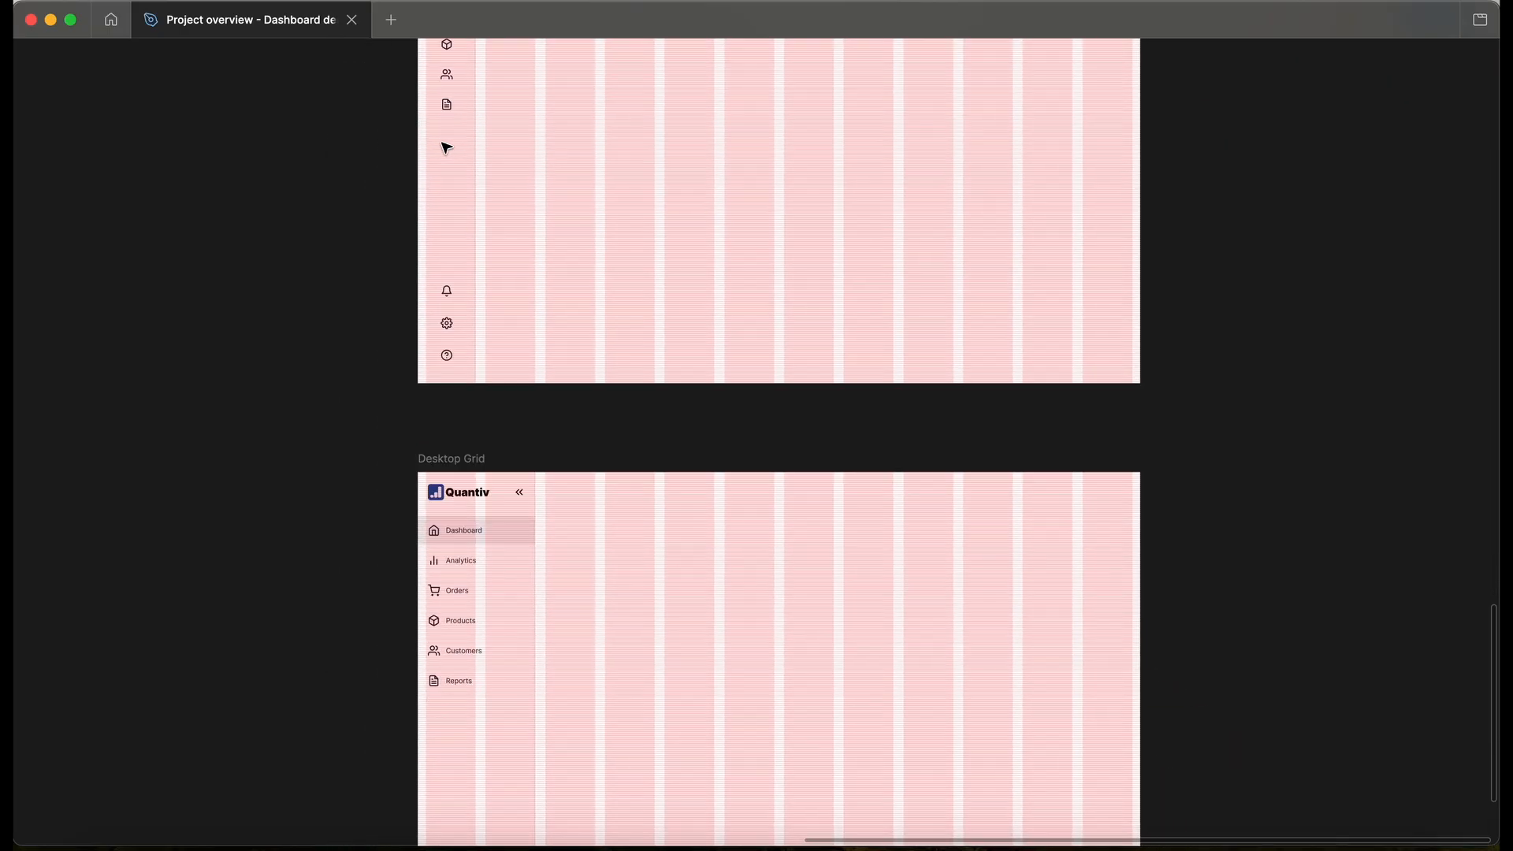
key(ctrl+g)
key(ctrl+backslash)
scroll(498, 655, down, 3)
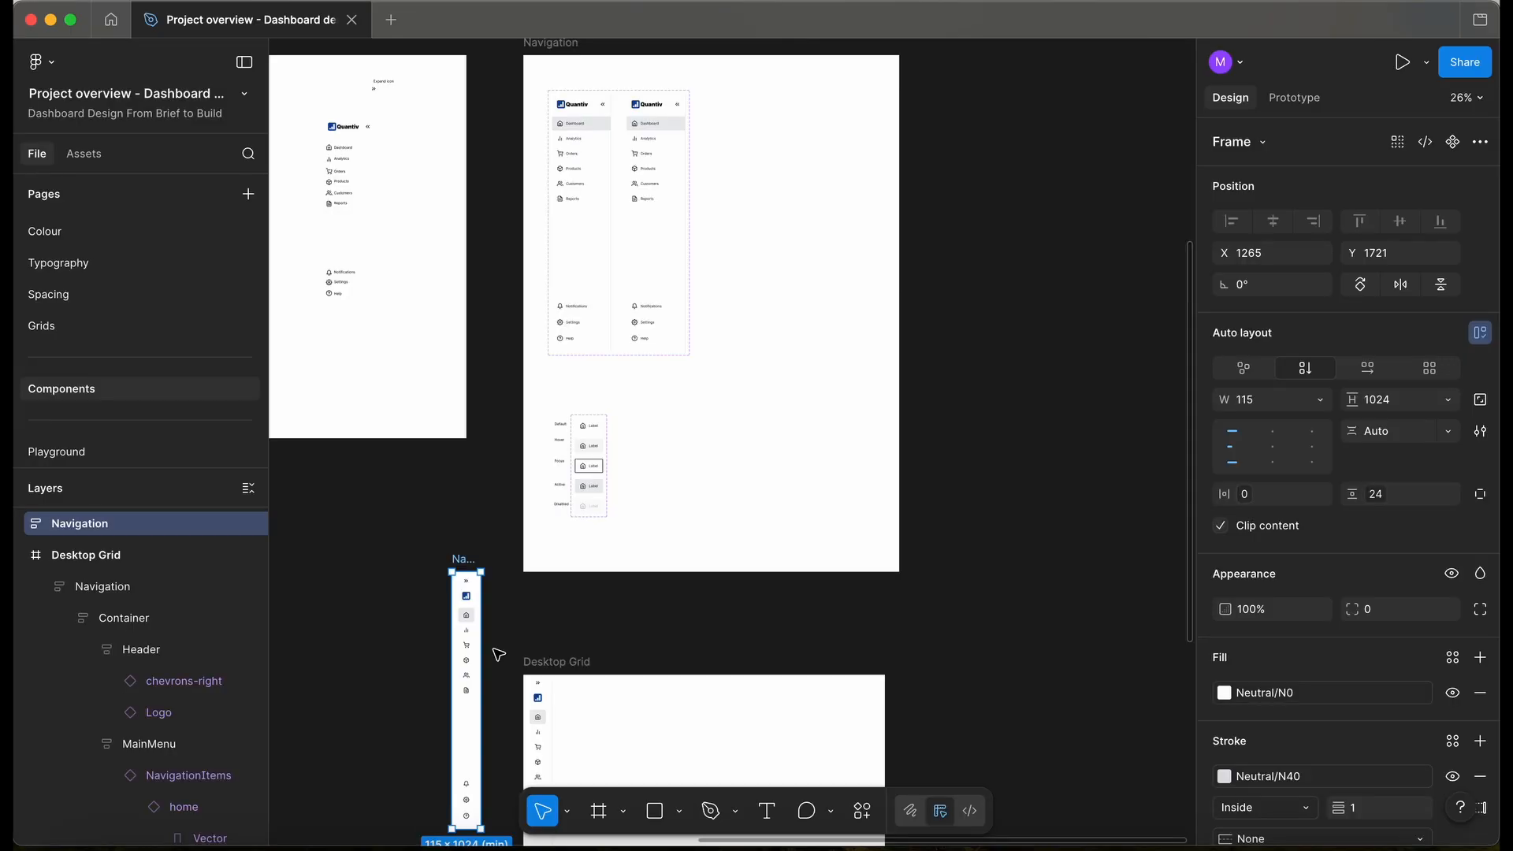
- Move the narrow sidebar into the Navigation set as the Collapsed variant and check both variants
drag(463, 559, 734, 99)
scroll(543, 109, up, 5)
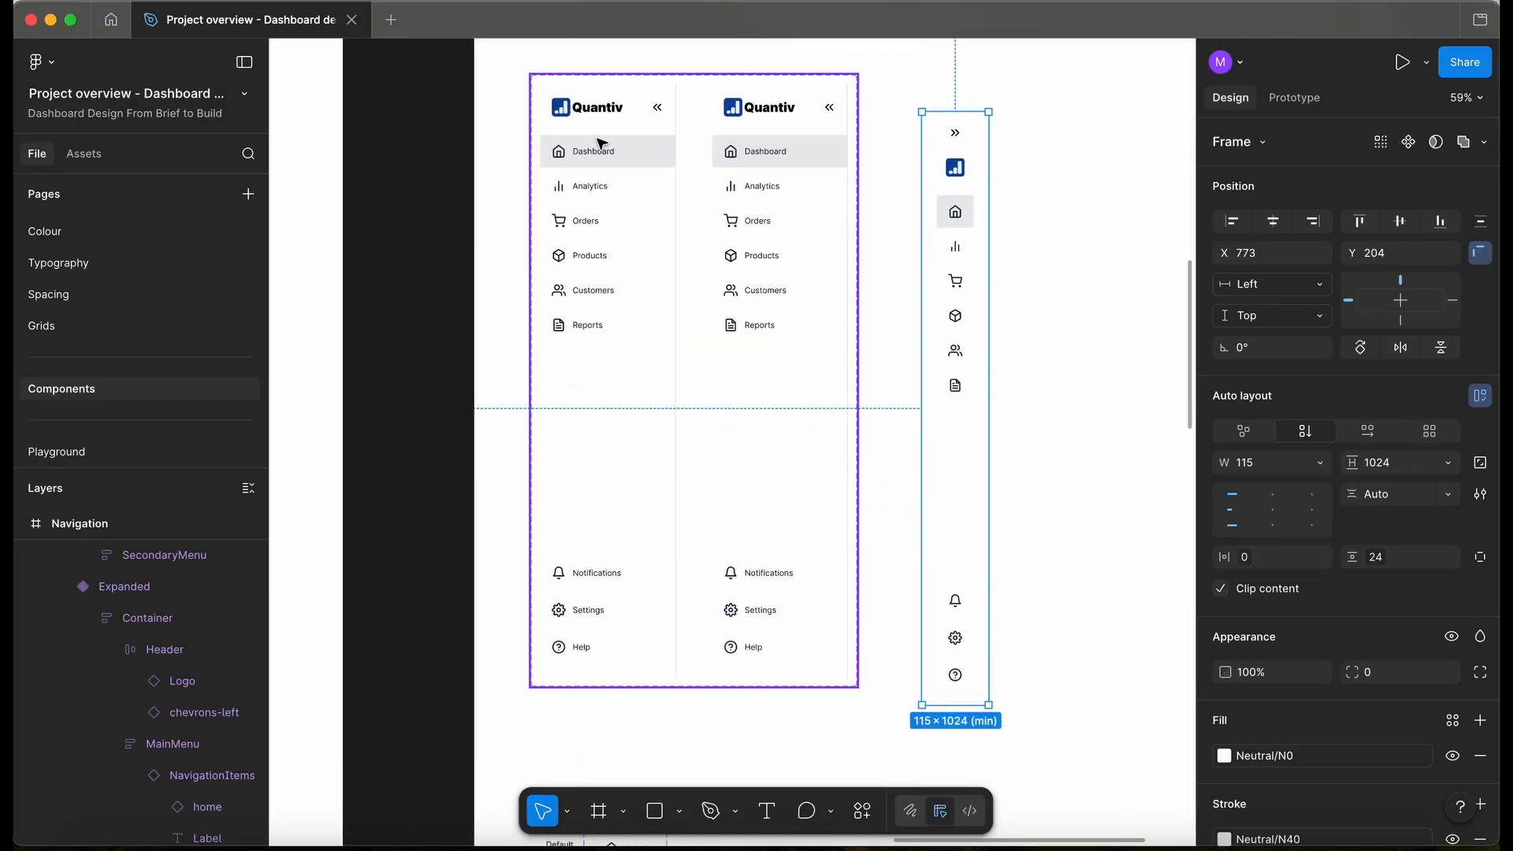
click(600, 146)
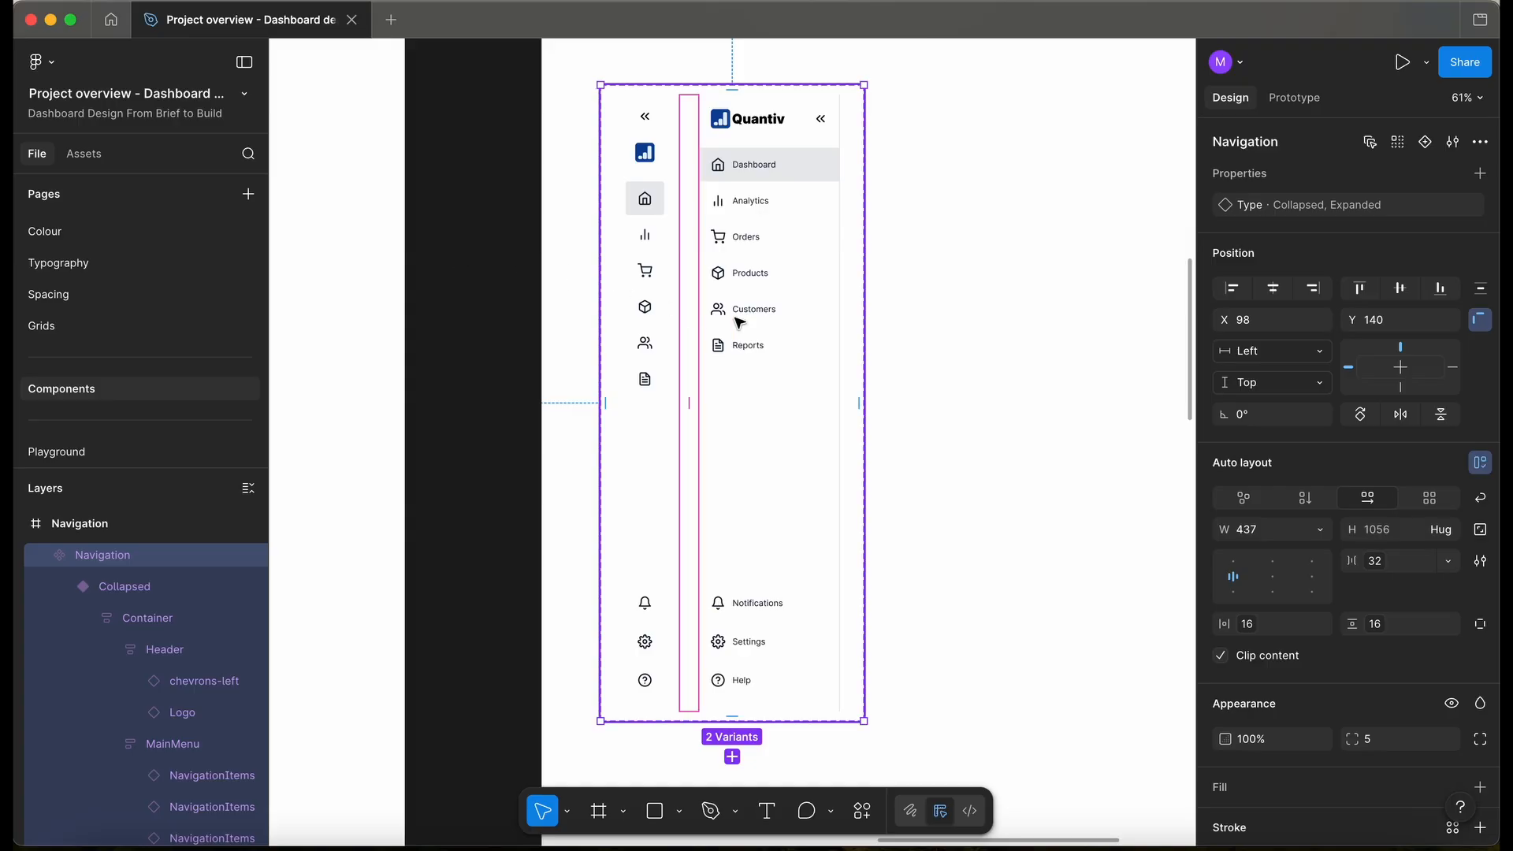
click(763, 294)
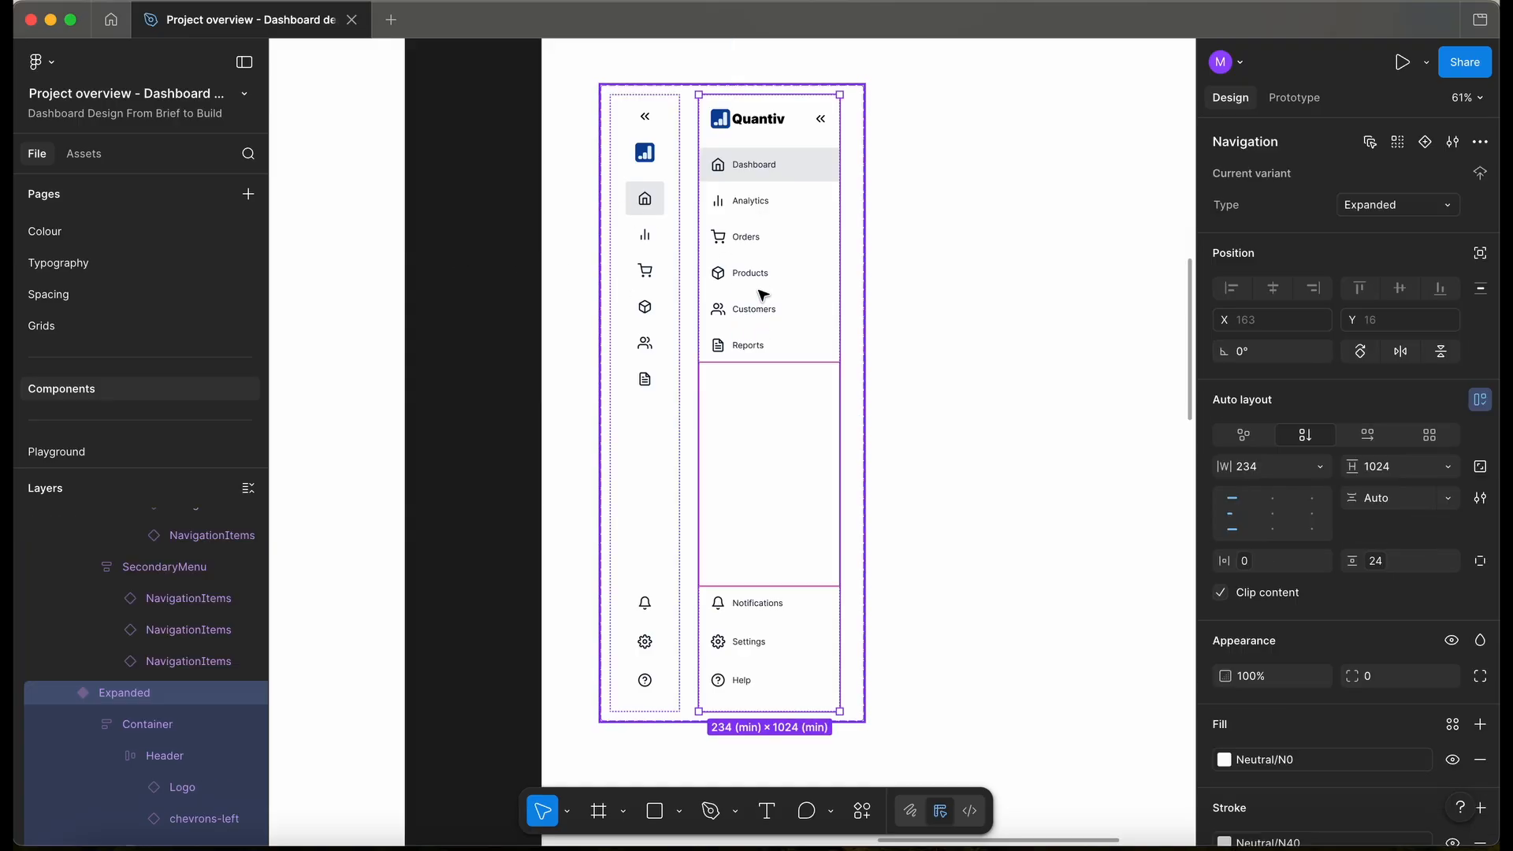
click(649, 494)
click(480, 451)
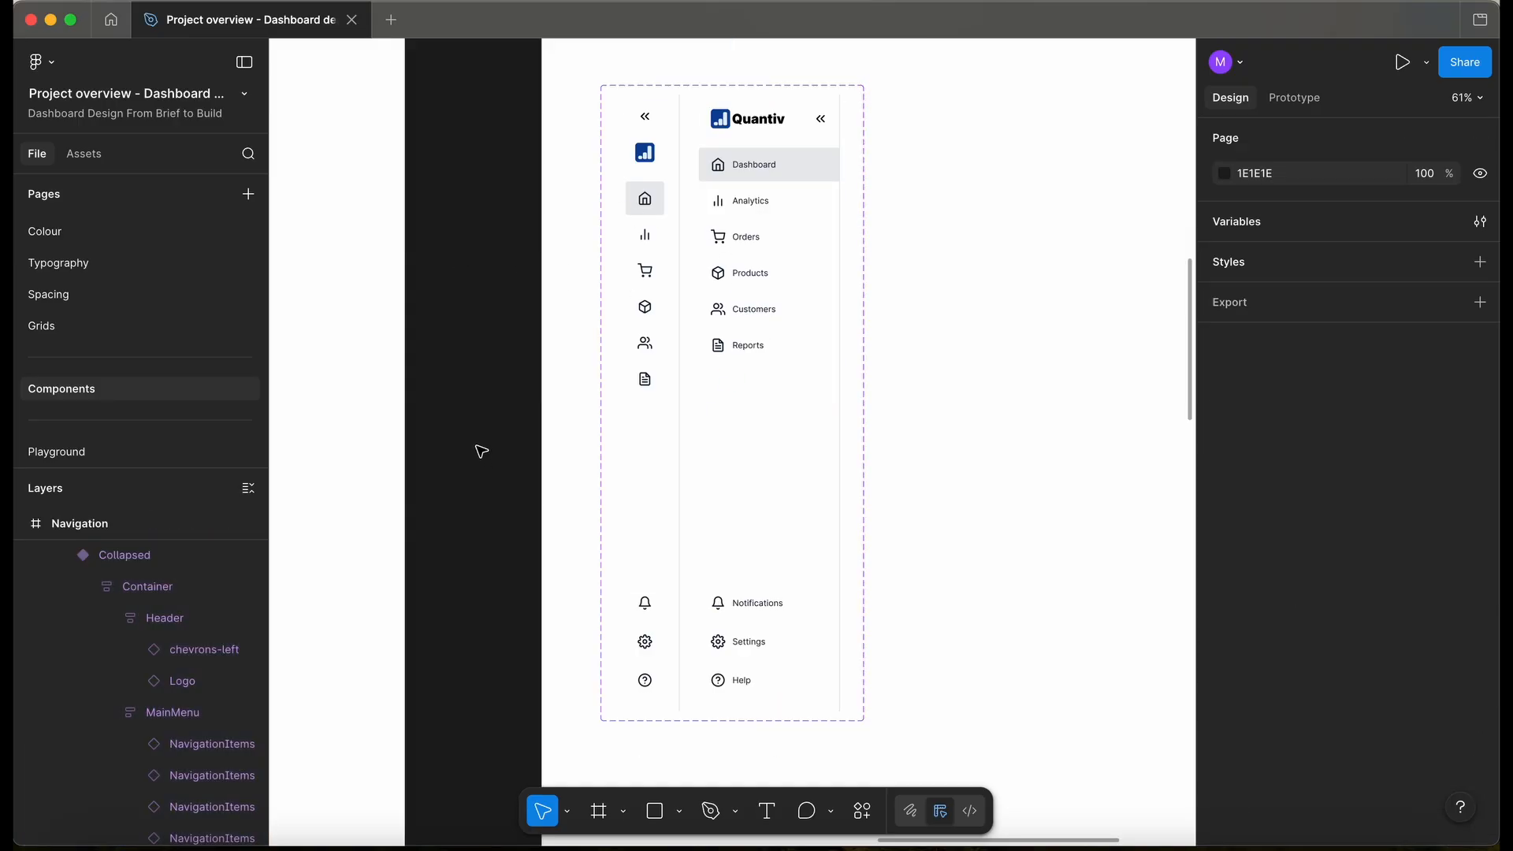
- Delete the duplicate top Desktop Grid frame
ctrl+scroll(510, 304, down, 3)
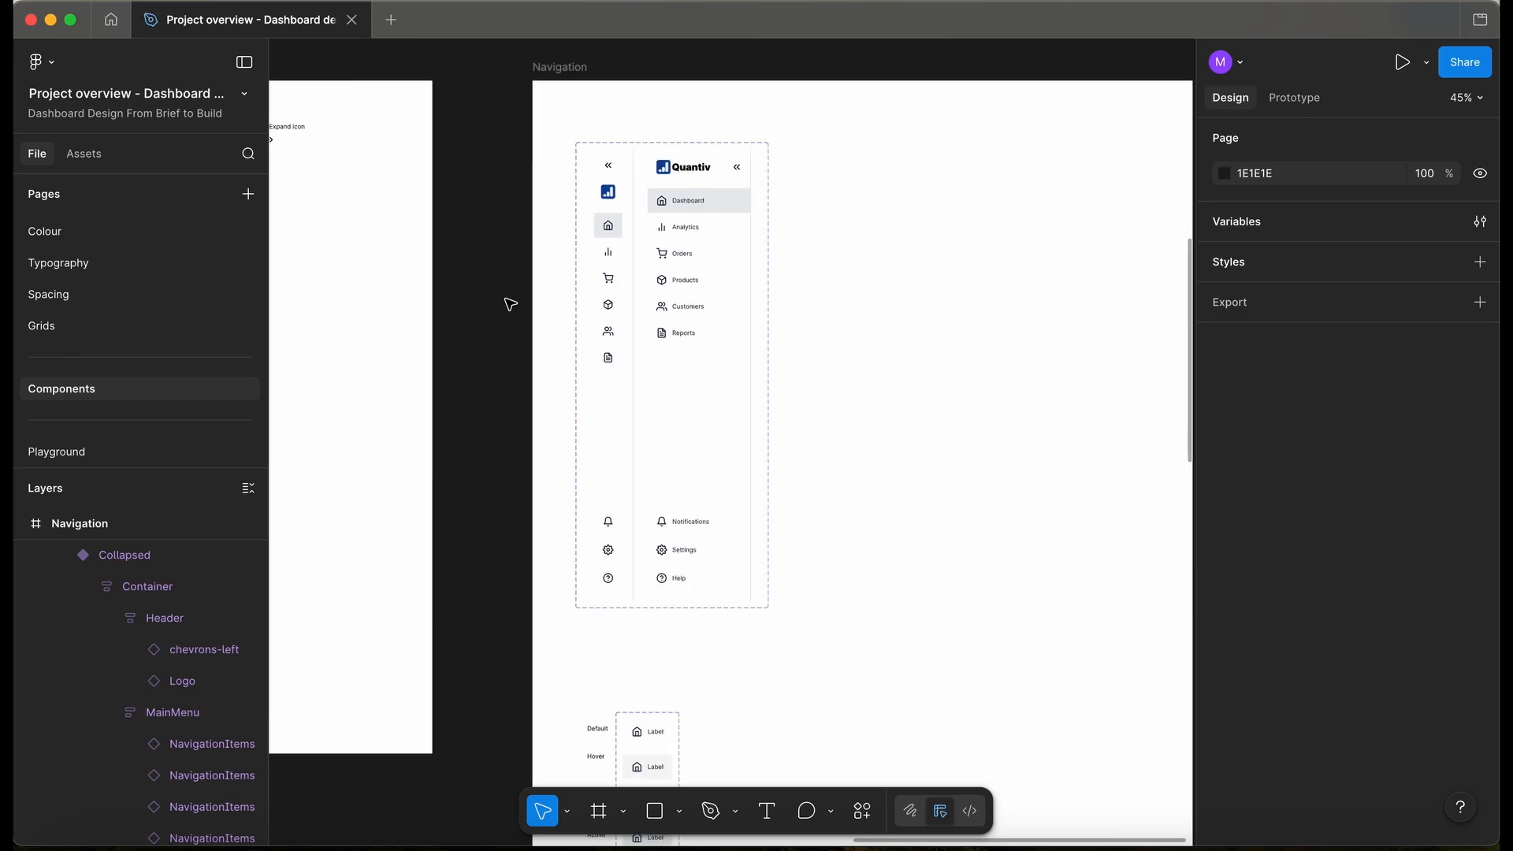
scroll(511, 304, down, 10)
click(562, 143)
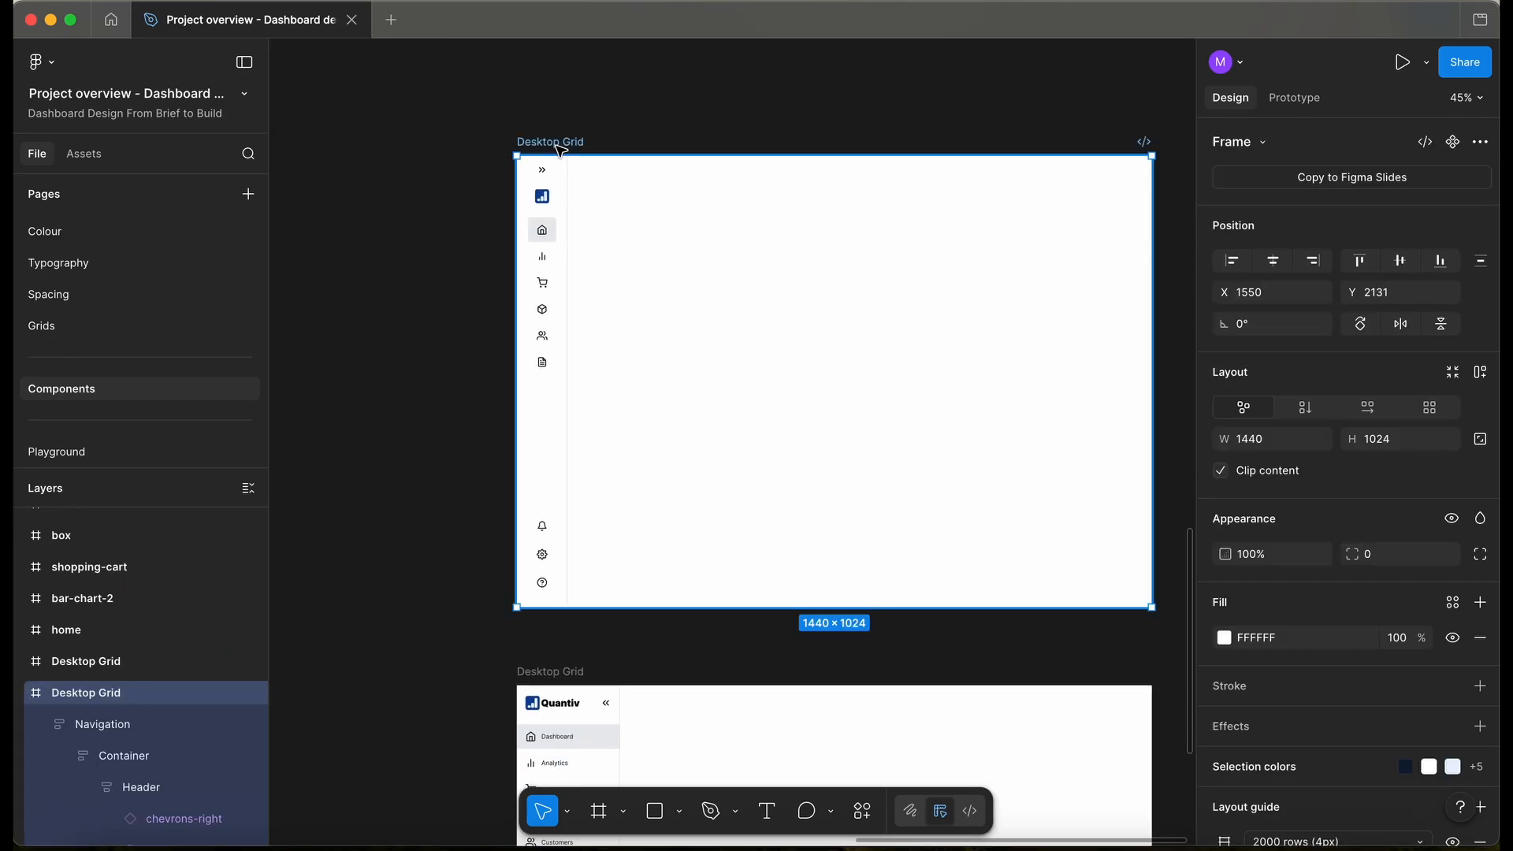
key(Delete)
scroll(557, 157, down, 5)
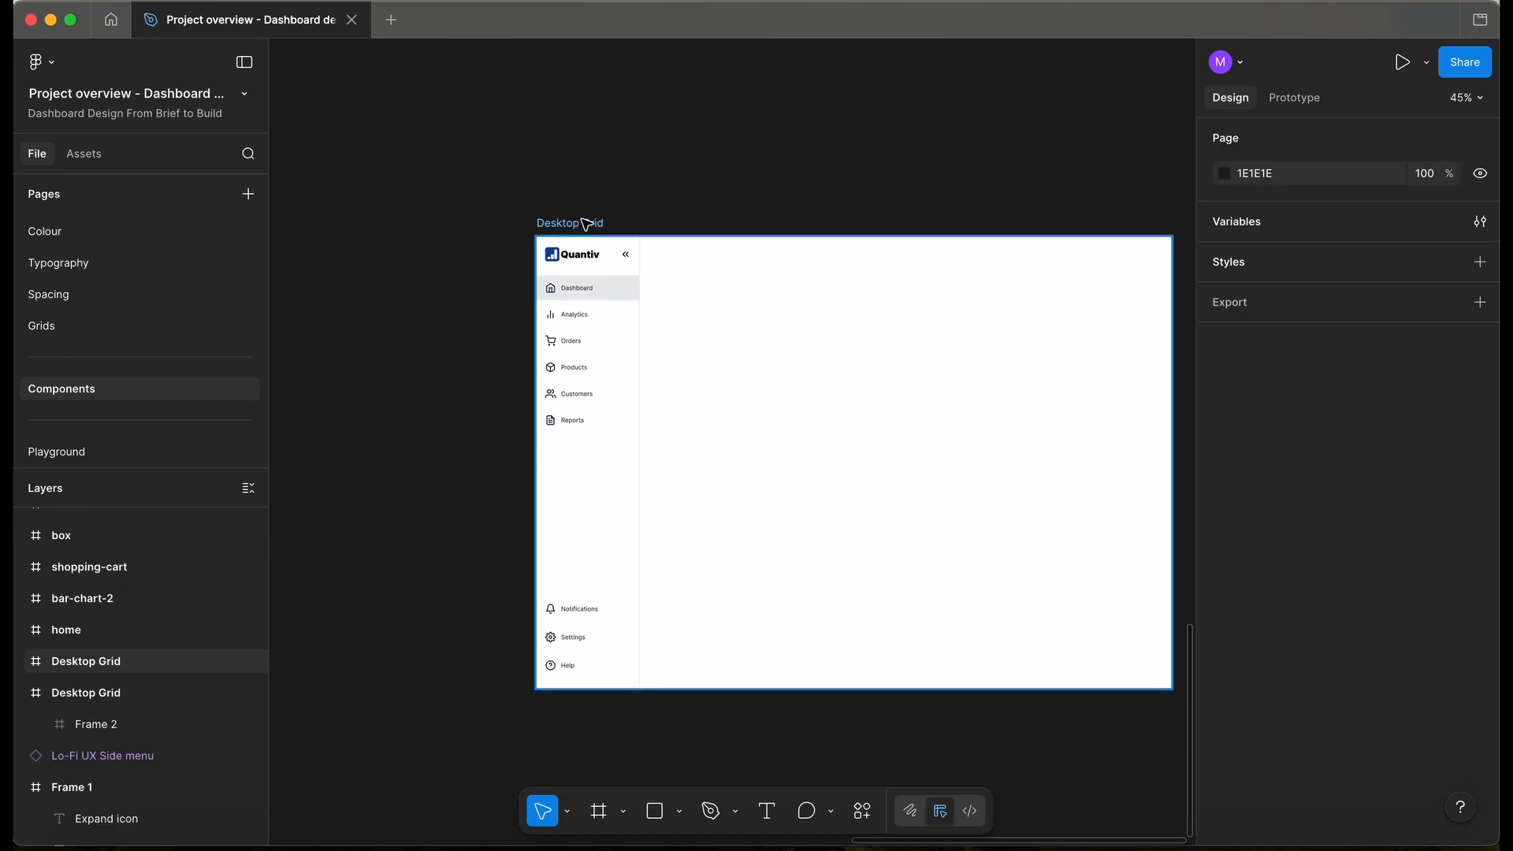
click(591, 337)
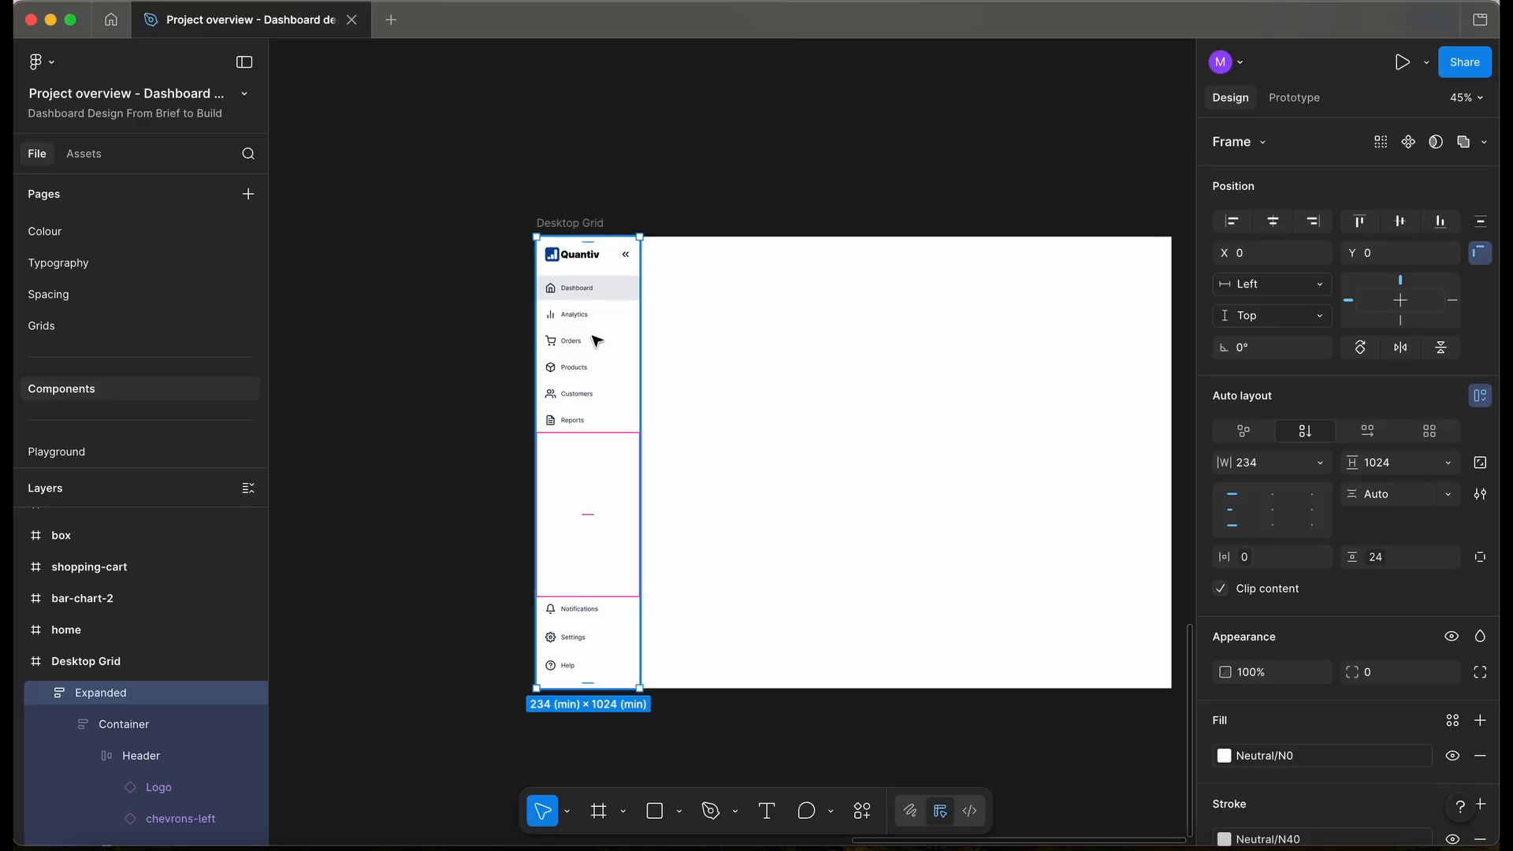
click(428, 293)
- Move the Desktop Grid frame up beneath the Navigation frame
scroll(429, 294, down, 3)
scroll(517, 237, down, 2)
click(534, 138)
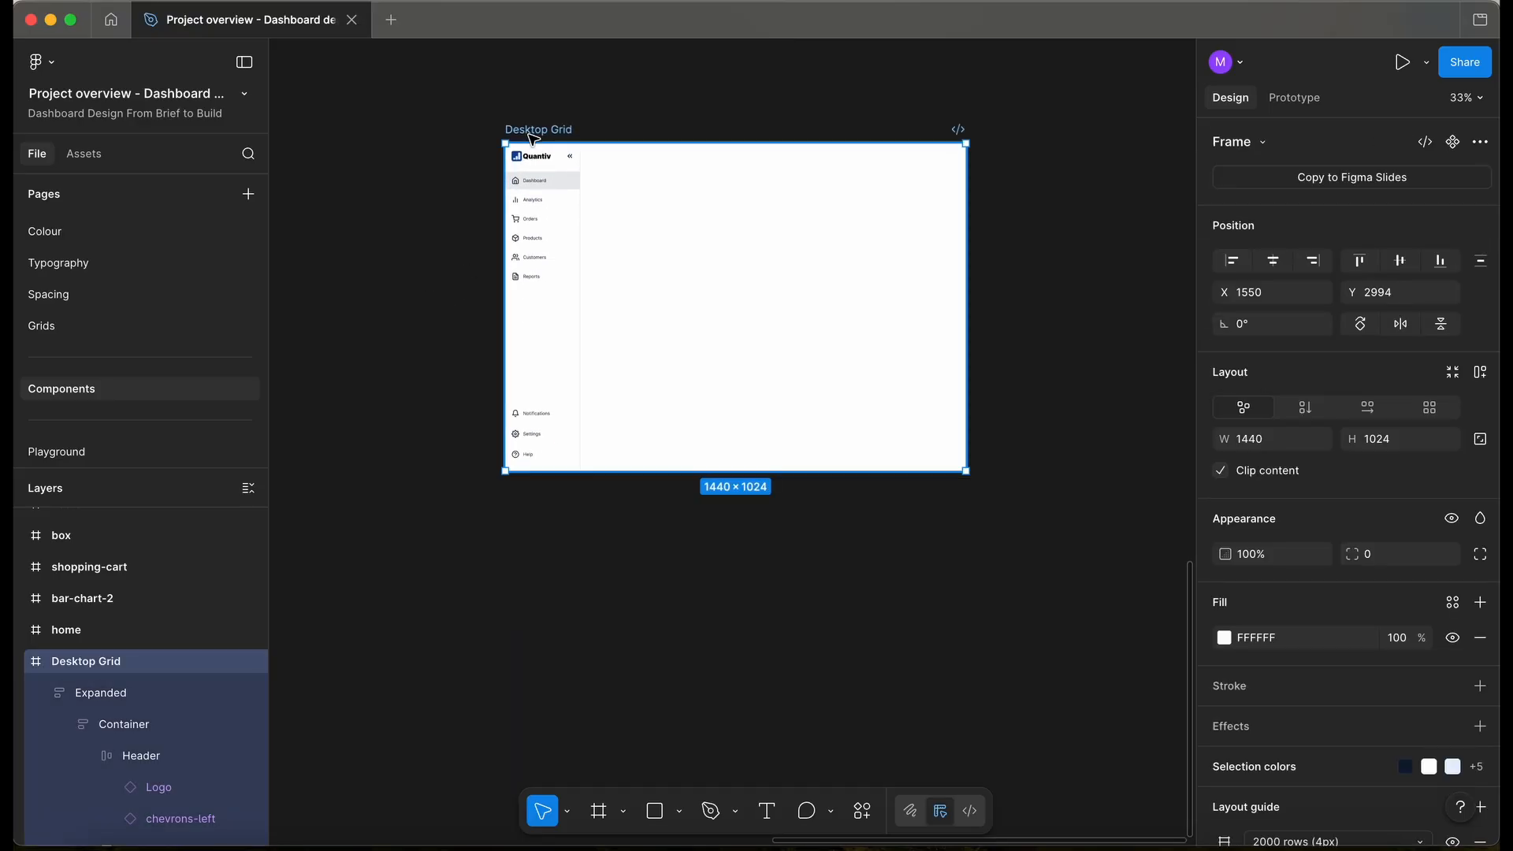
scroll(535, 138, down, 3)
scroll(531, 138, up, 4)
drag(575, 338, 575, 195)
scroll(574, 195, up, 5)
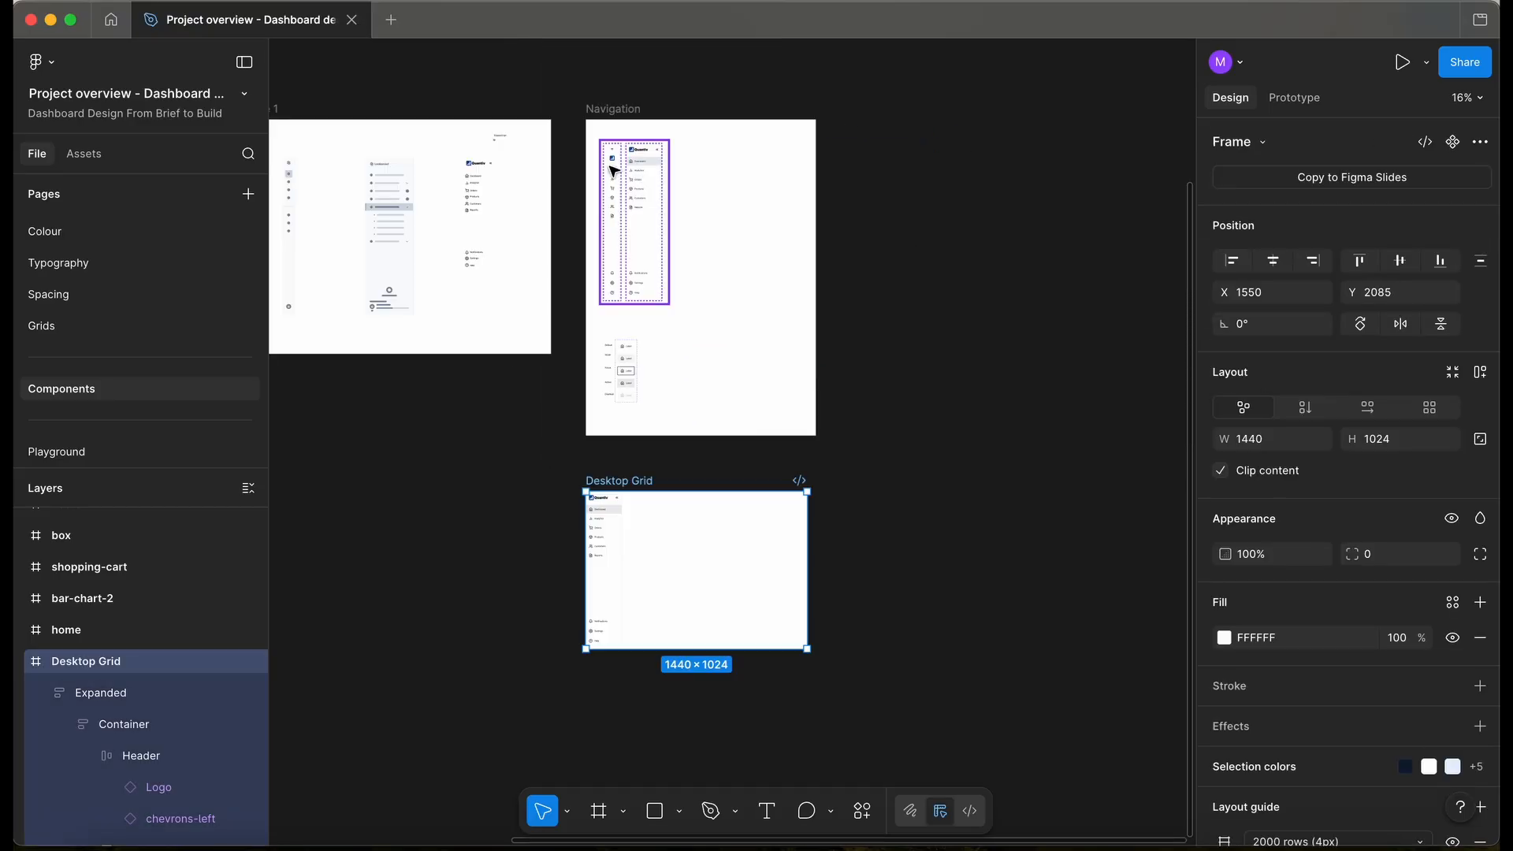
- Replace Desktop Grid's old side menu with a pasted Expanded Navigation instance, moved toward its top-left corner
click(643, 191)
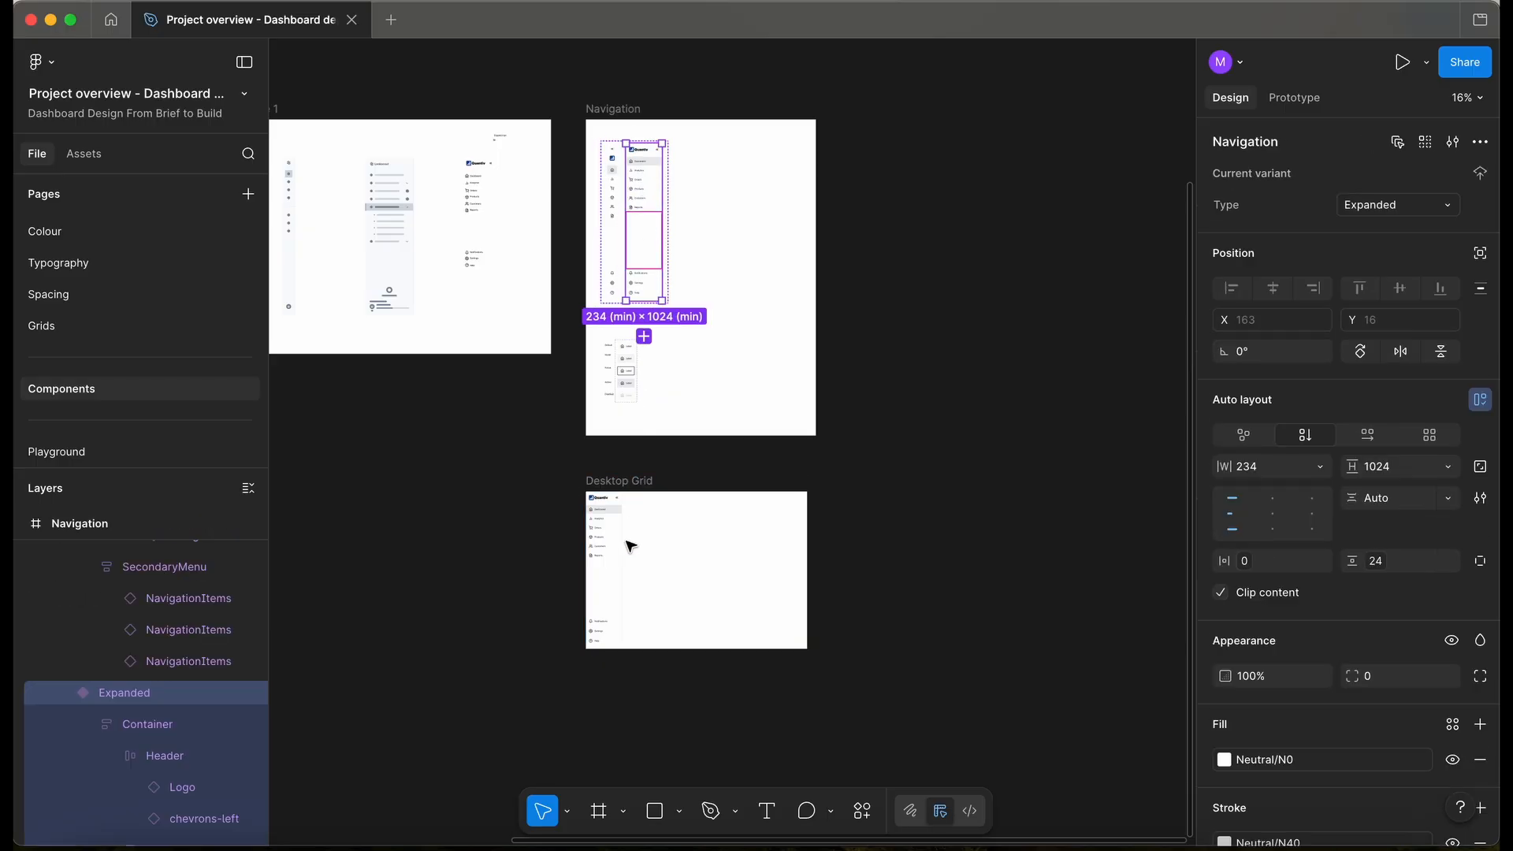
scroll(618, 544, up, 3)
click(591, 554)
key(Delete)
click(575, 443)
key(ctrl+v)
scroll(577, 436, down, 3)
key(shift+2)
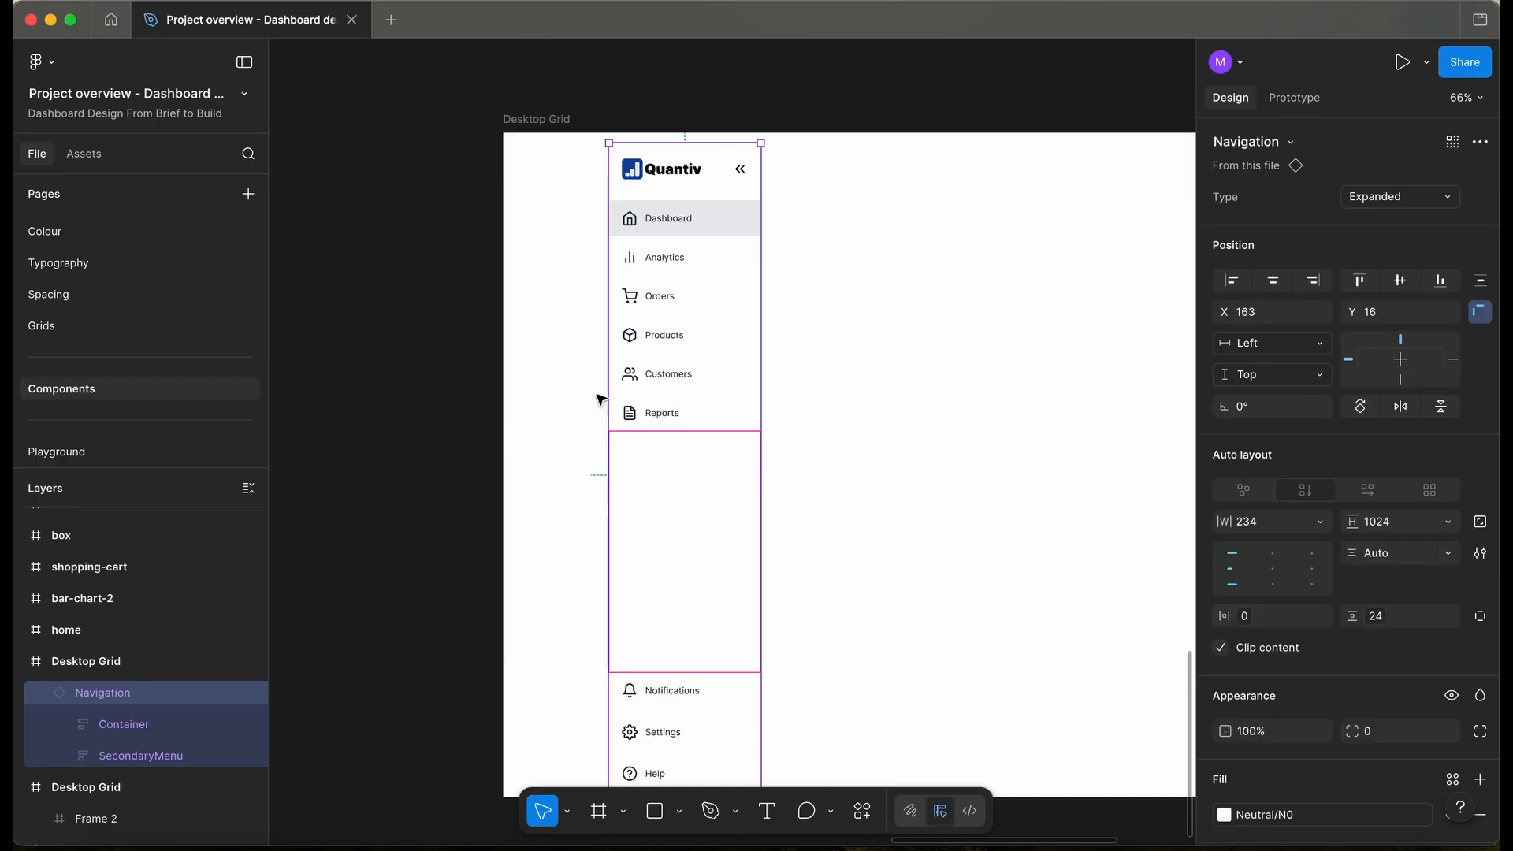
drag(720, 392, 622, 381)
- Snap the Navigation instance to Desktop Grid's top-left corner and hide the layout grid
key(ctrl+g)
scroll(592, 192, down, 1)
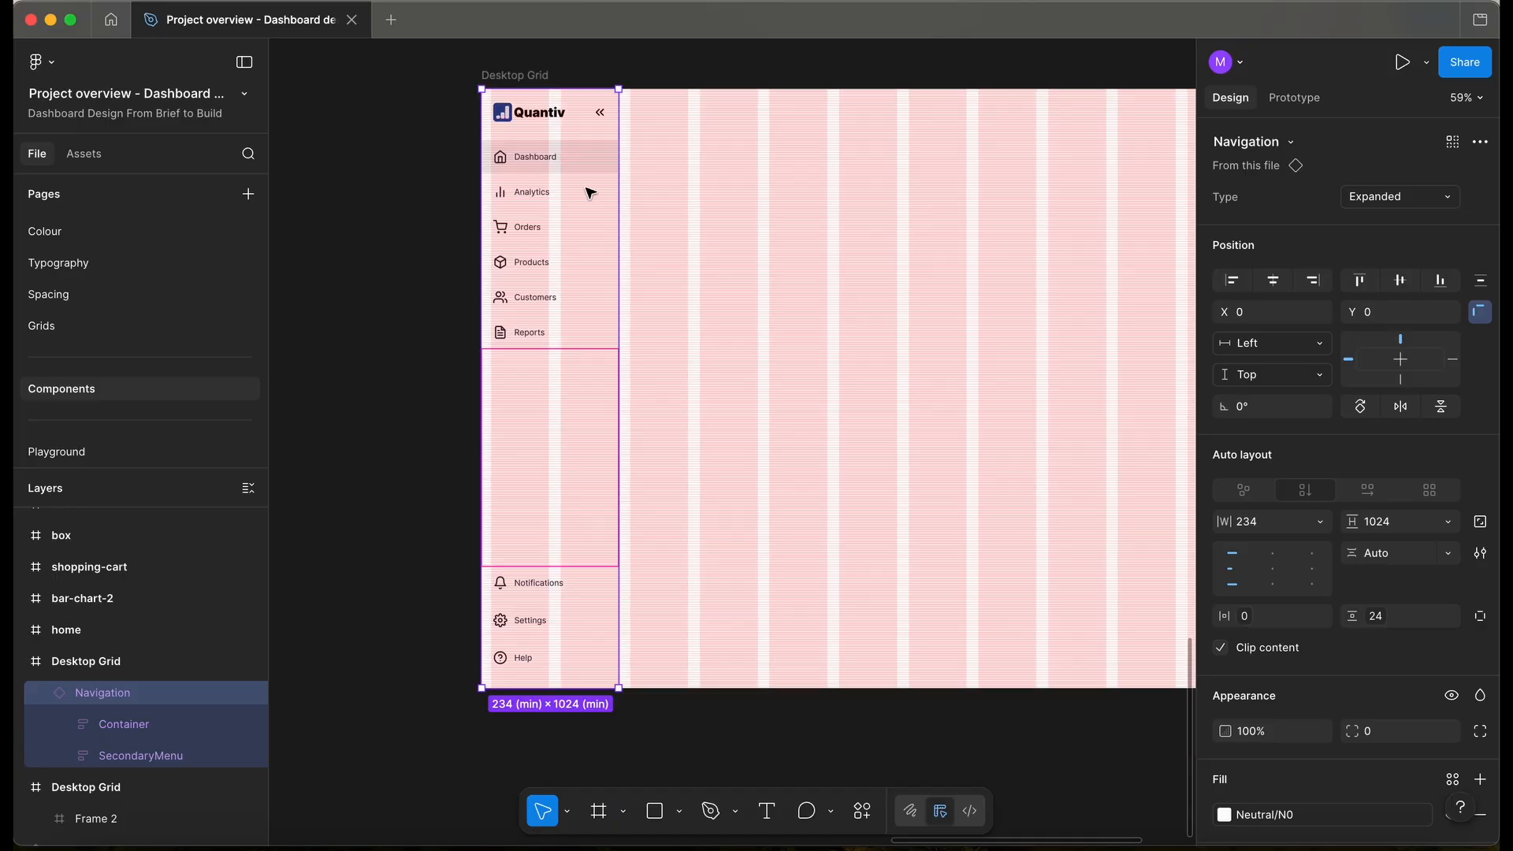
scroll(585, 188, up, 1)
key(ctrl+g)
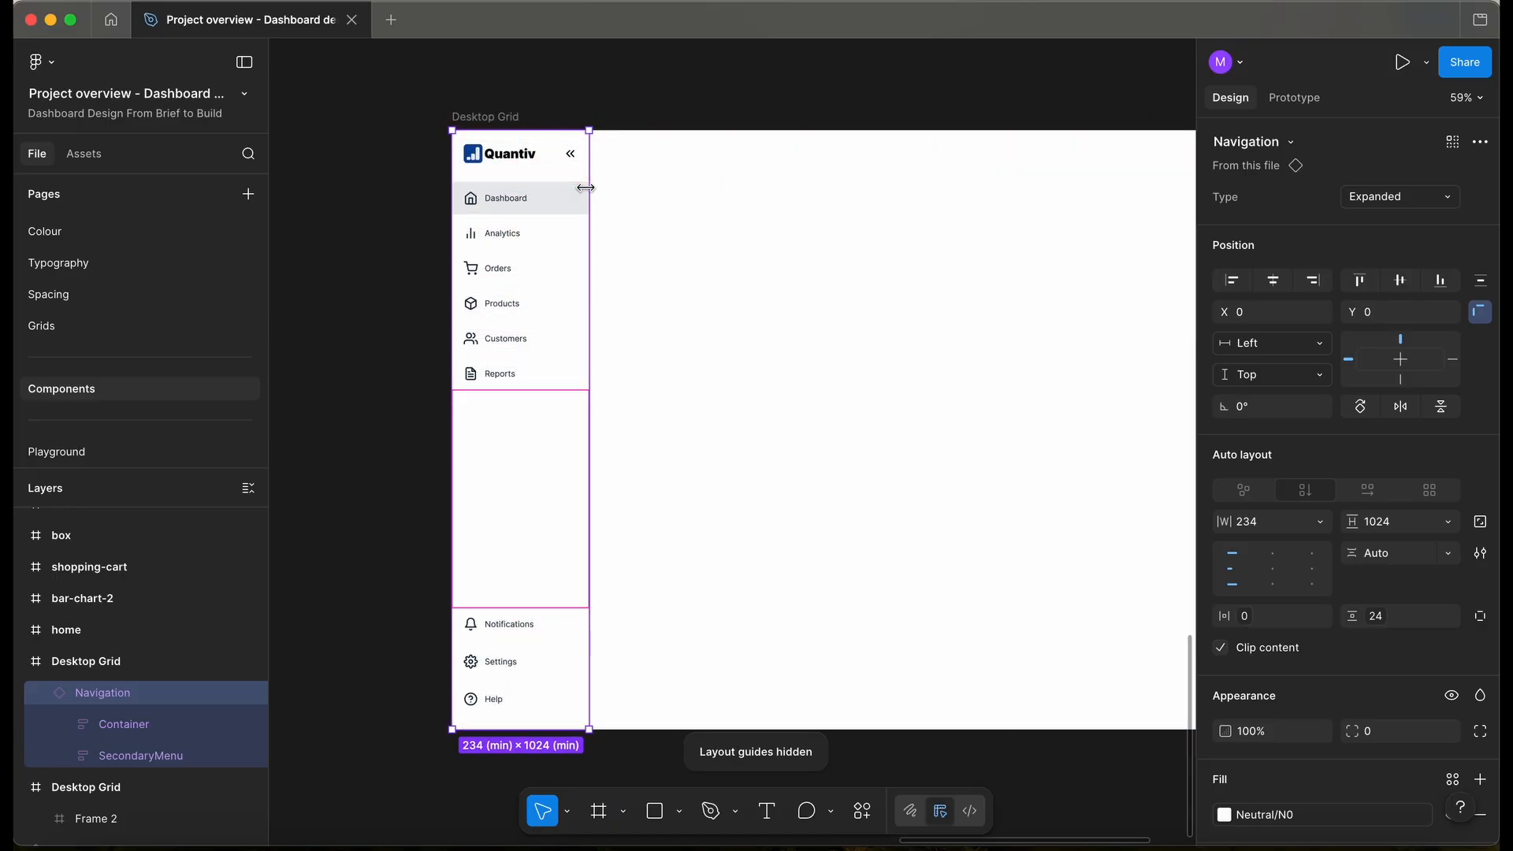
- Switch the instance's Type property back and forth between Collapsed and Expanded
click(1373, 199)
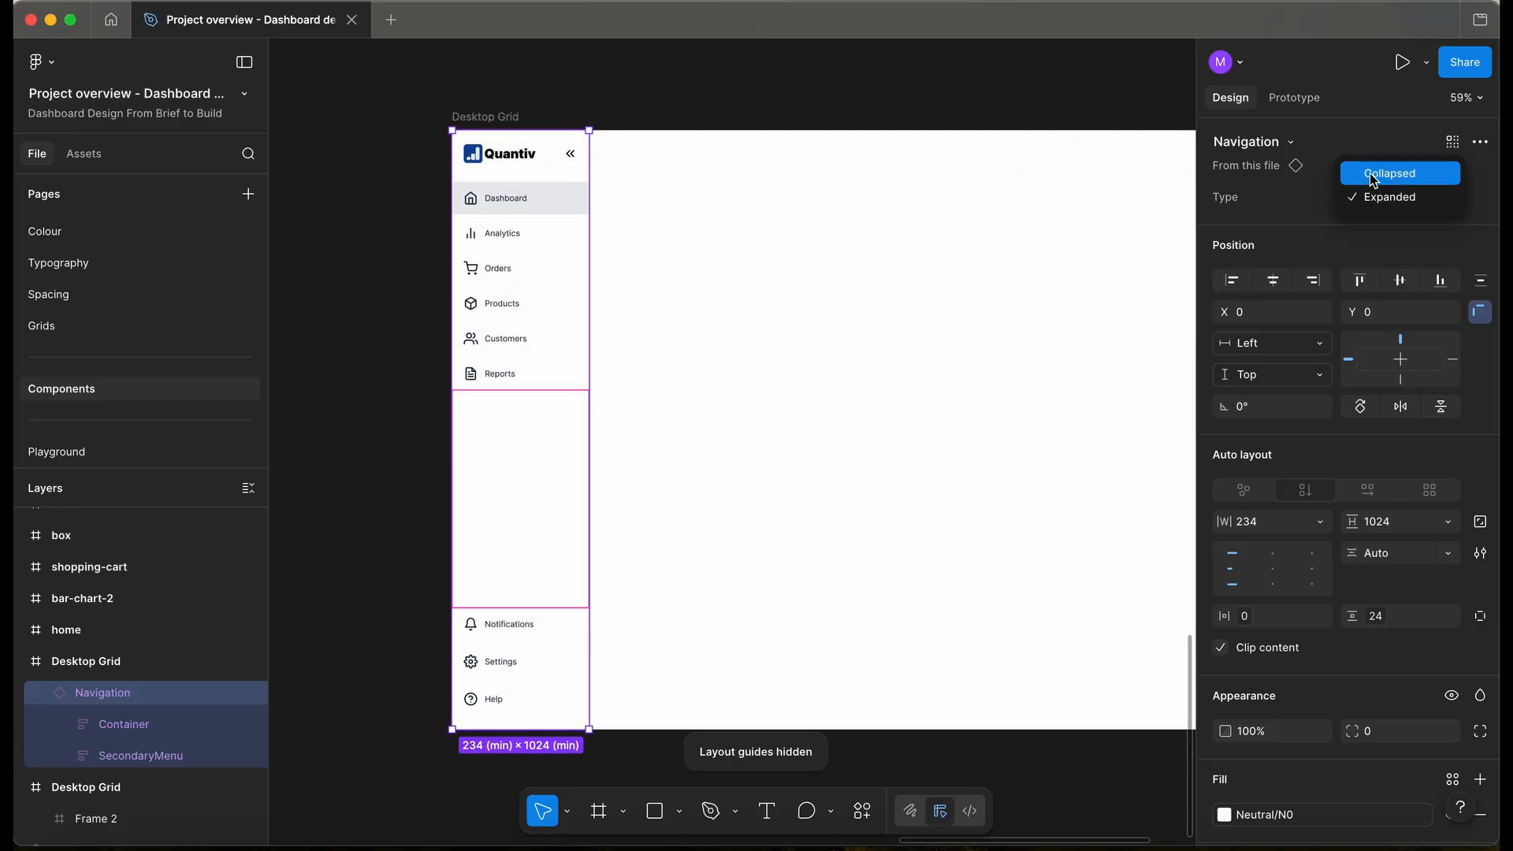
click(1371, 172)
click(1381, 193)
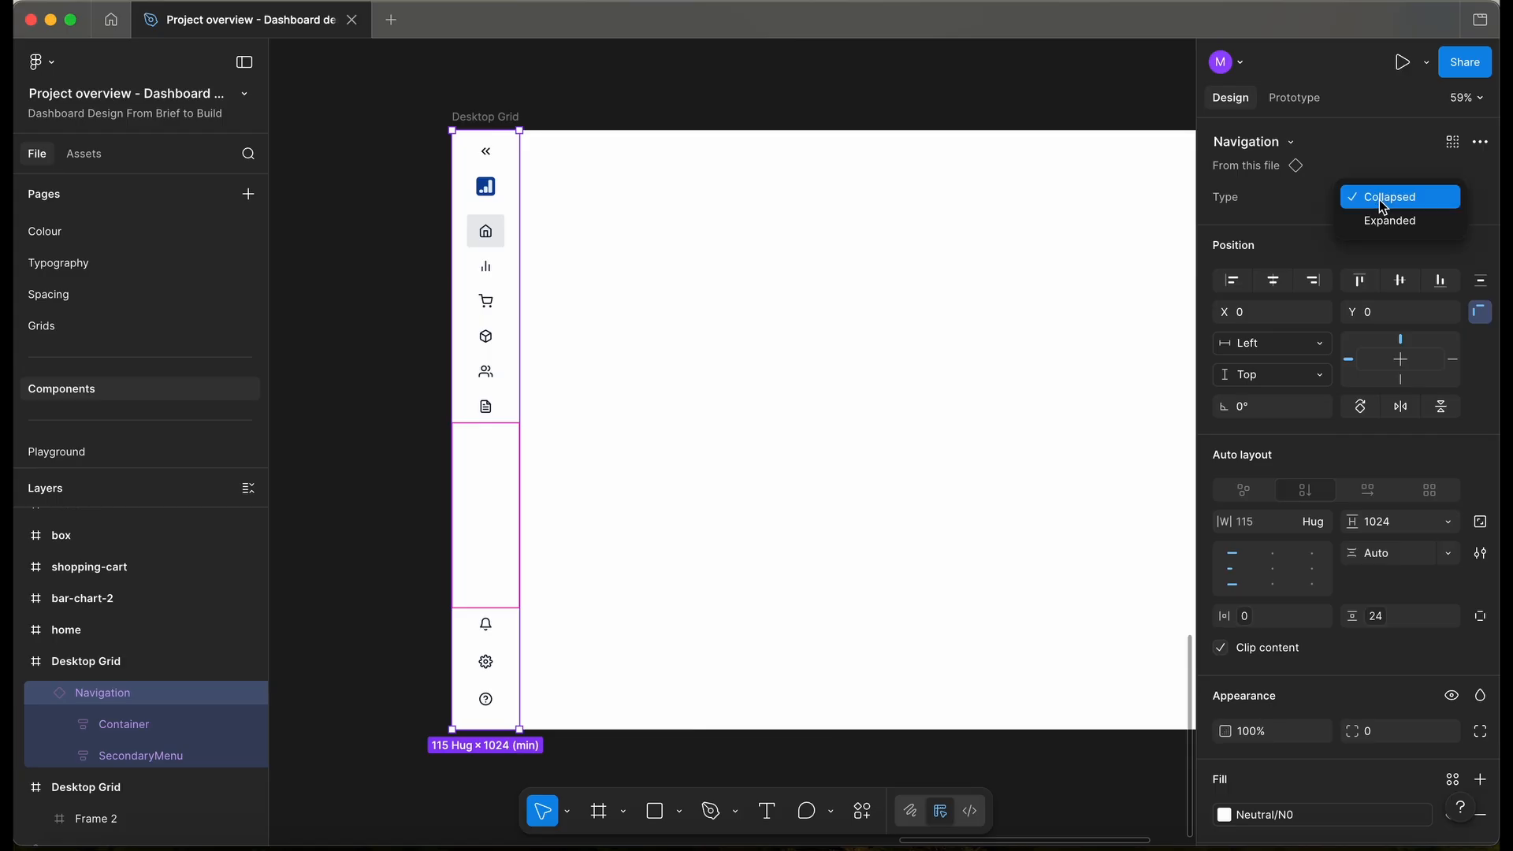
click(1383, 216)
click(1385, 204)
click(1389, 172)
click(1395, 197)
click(1399, 218)
click(1402, 200)
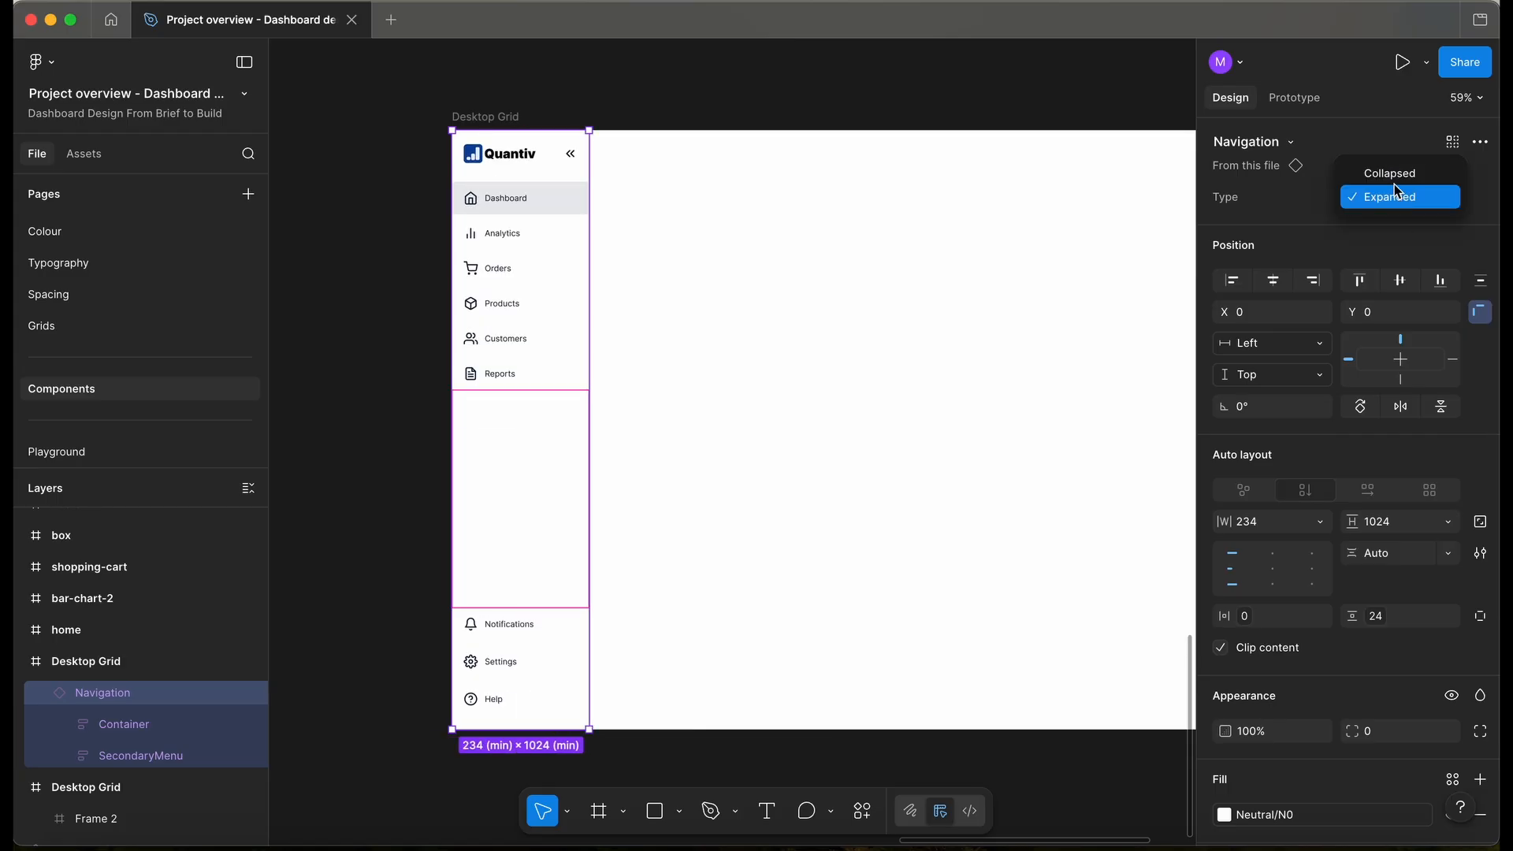
click(1391, 174)
- Check the Navigation instance against the layout grid columns, then hide the grid and deselect it
scroll(497, 187, down, 3)
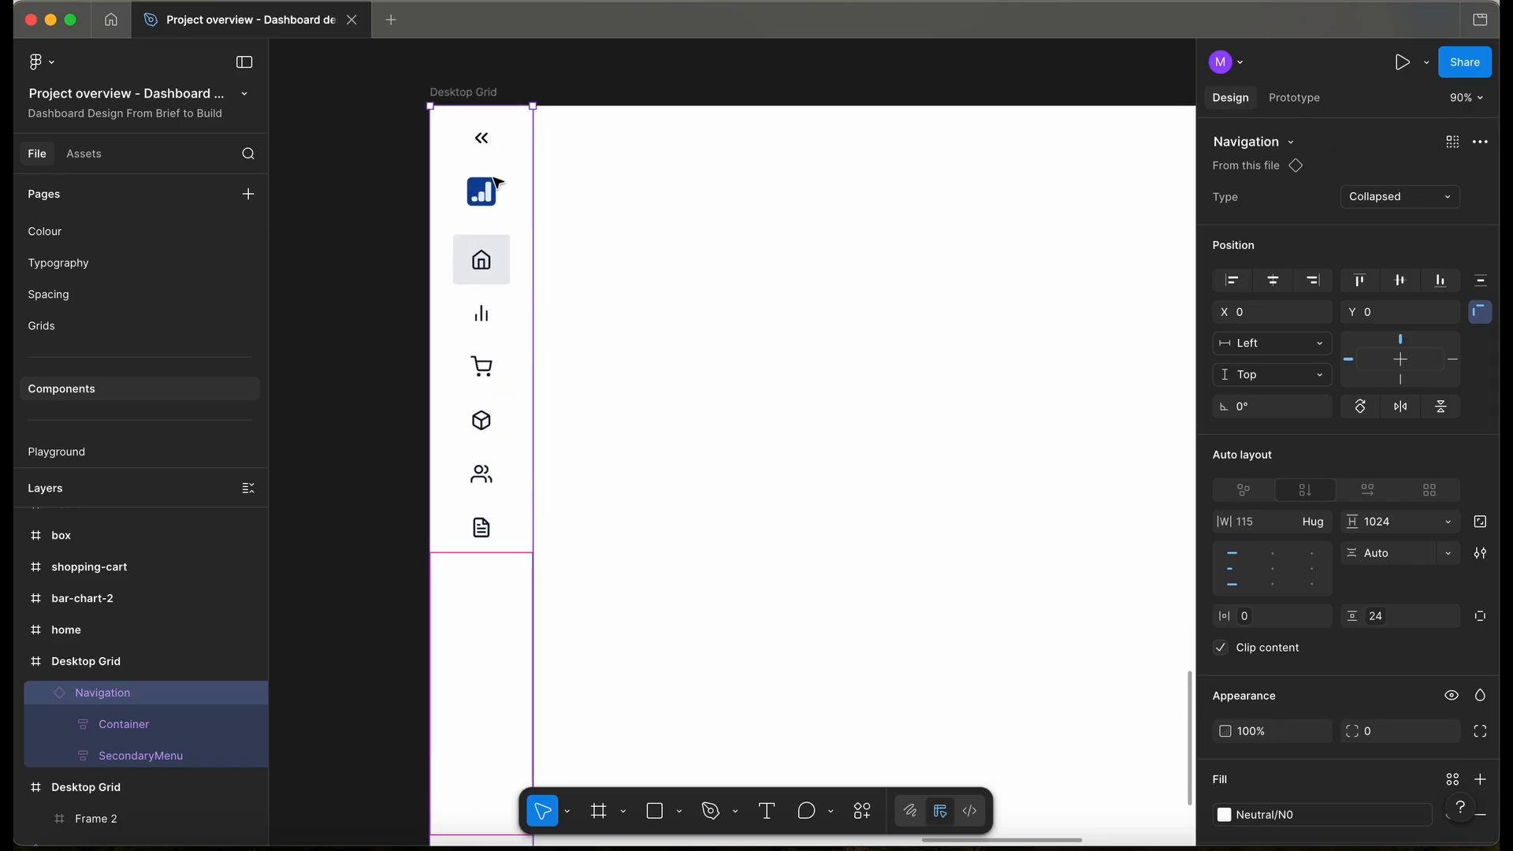
key(ctrl+g)
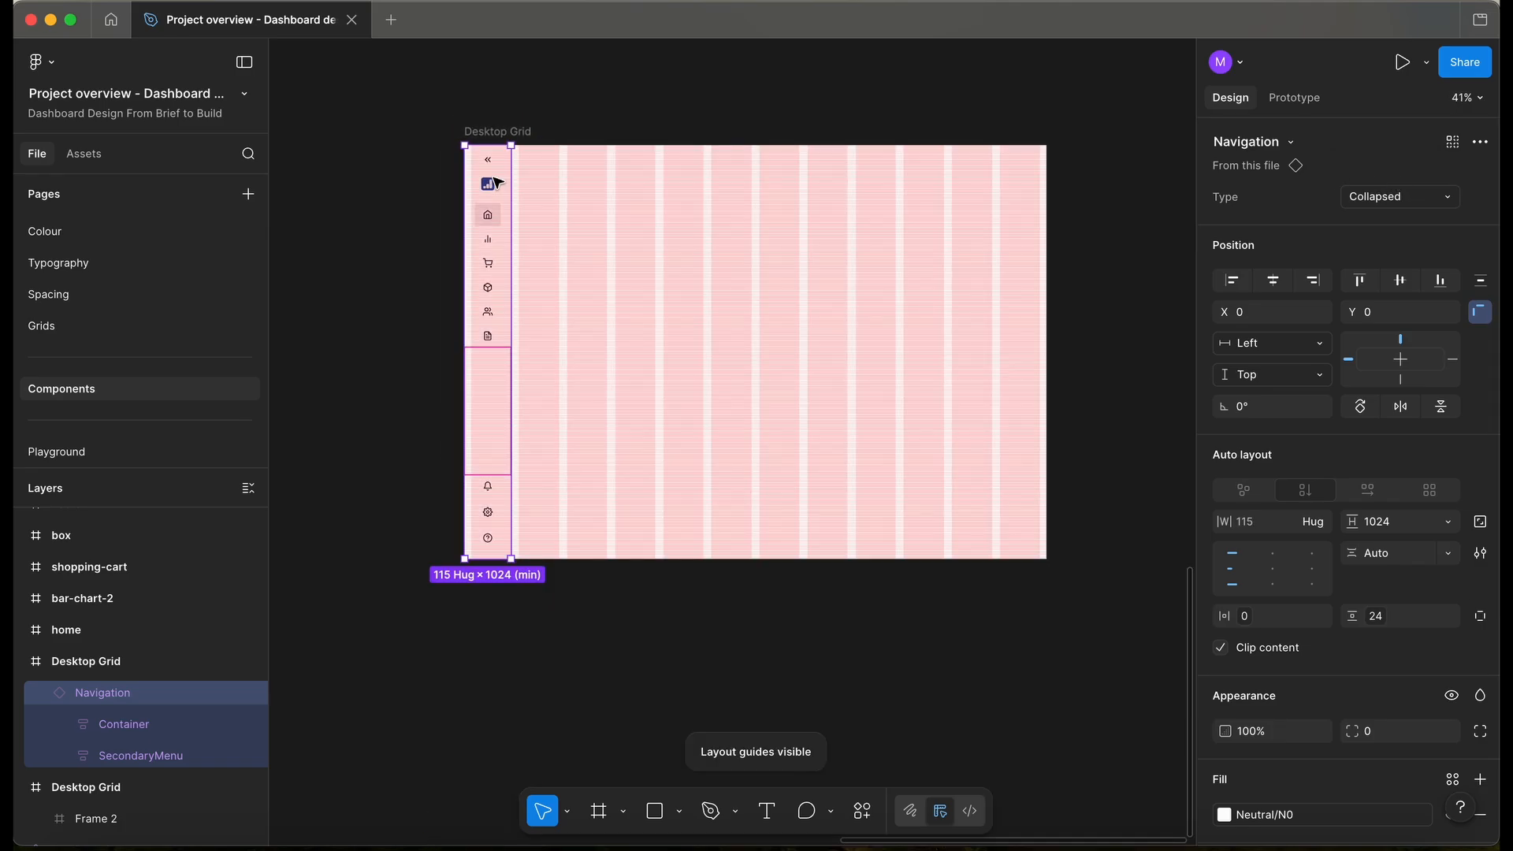
scroll(498, 183, up, 5)
scroll(575, 129, up, 3)
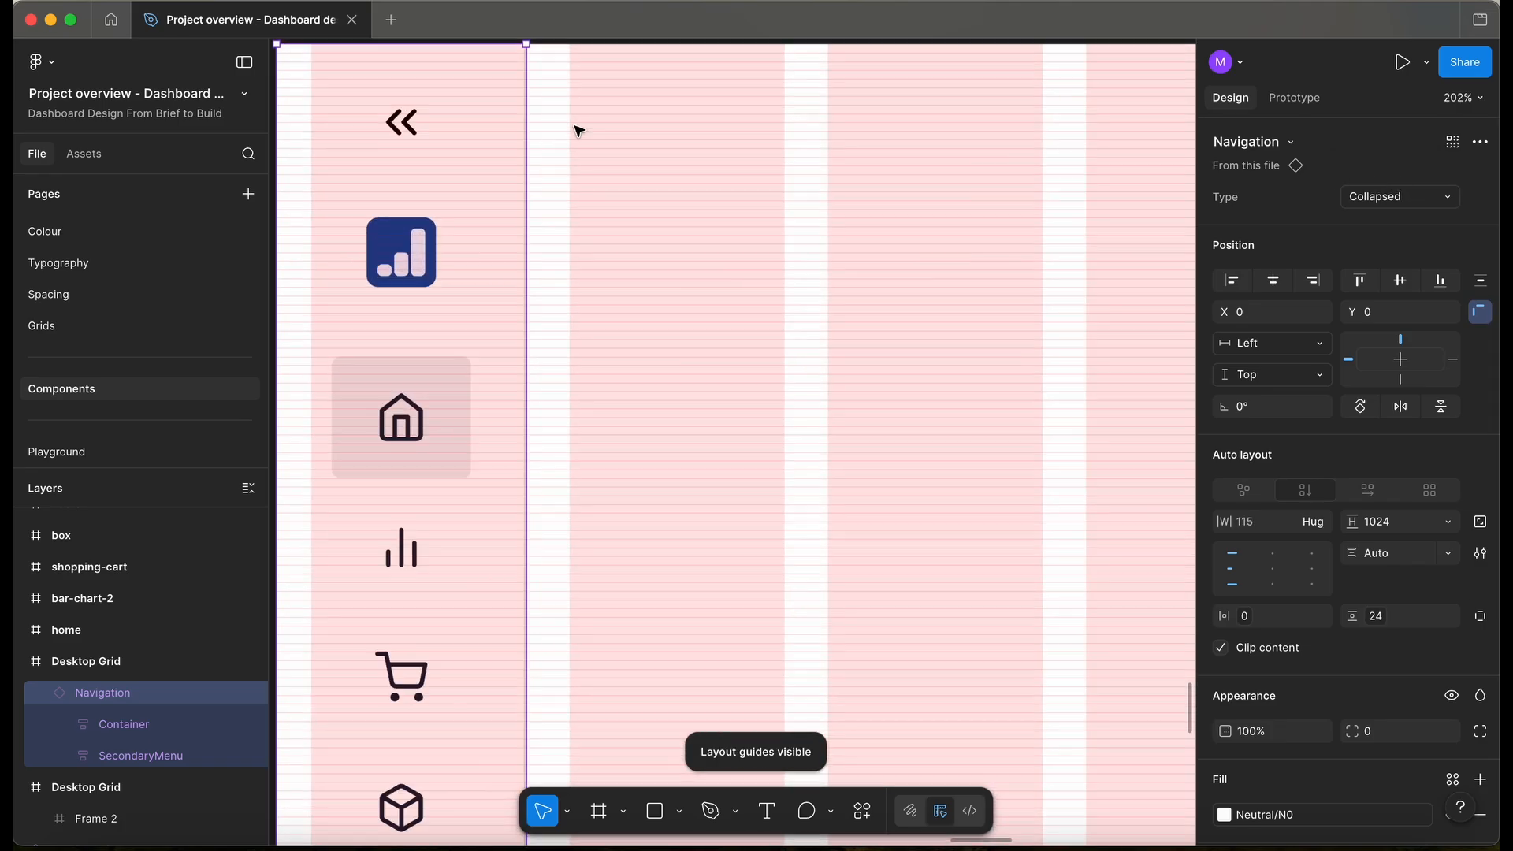
scroll(574, 128, down, 4)
scroll(579, 131, down, 3)
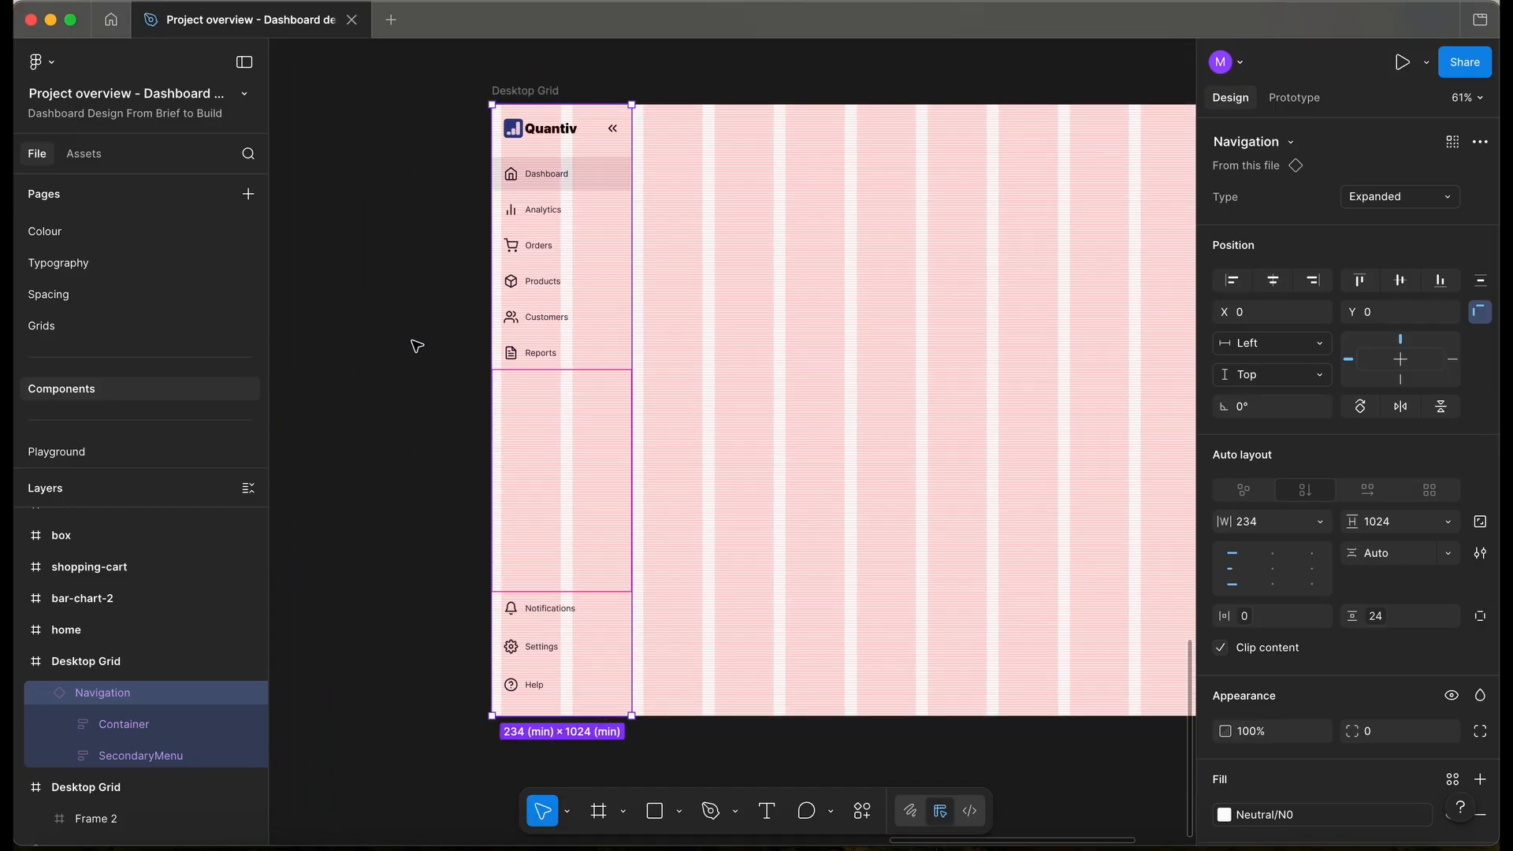
key(ctrl+g)
key(Escape)
scroll(417, 347, down, 5)
scroll(417, 347, up, 5)
scroll(417, 347, left, 3)
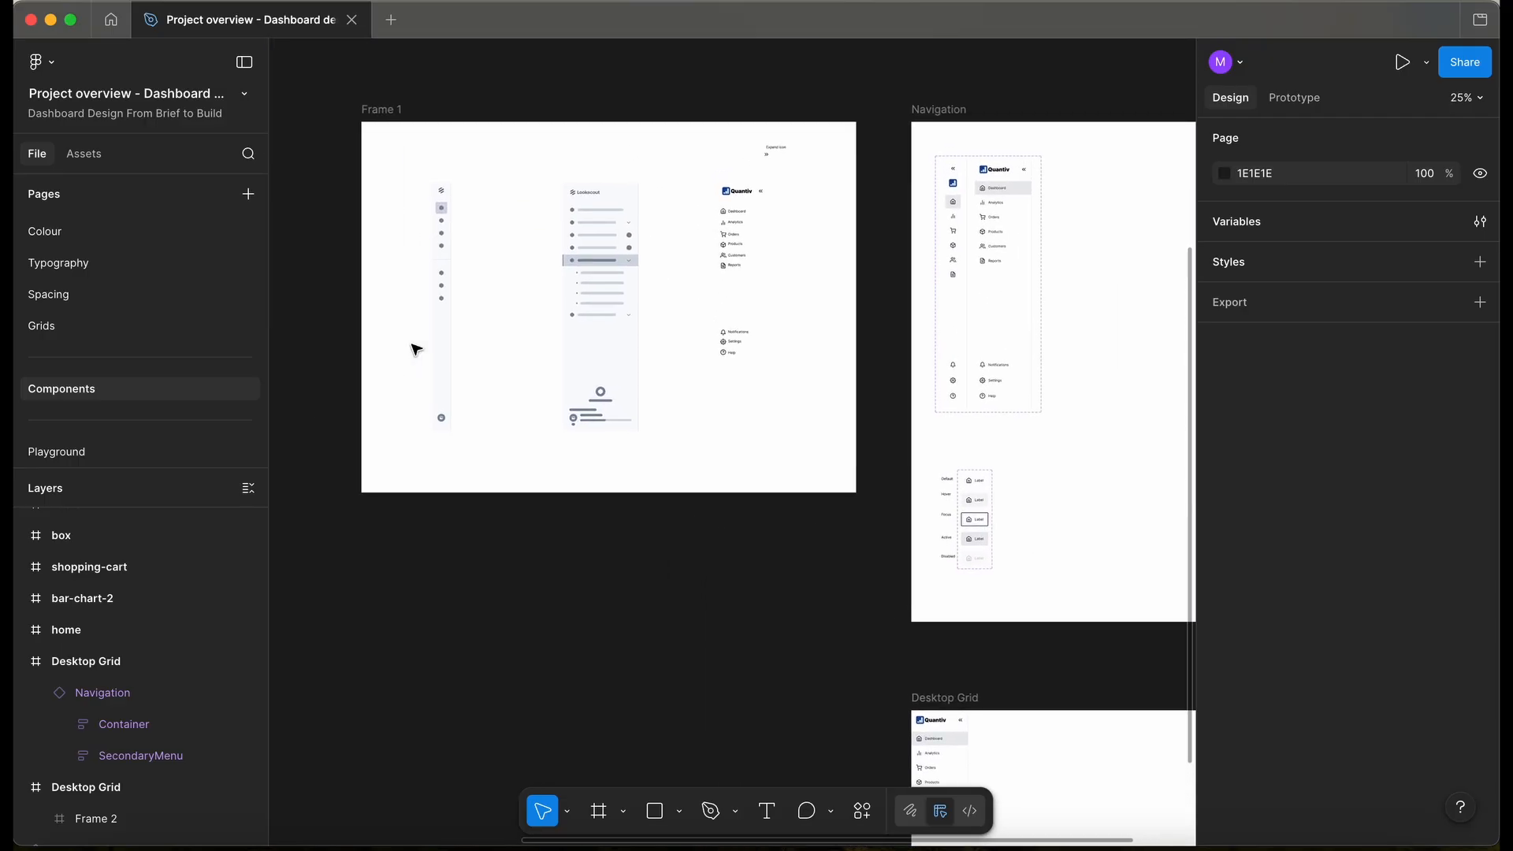
- Tidy the Navigation frame into a rounded card titled Navigation
scroll(416, 347, right, 3)
scroll(417, 347, down, 2)
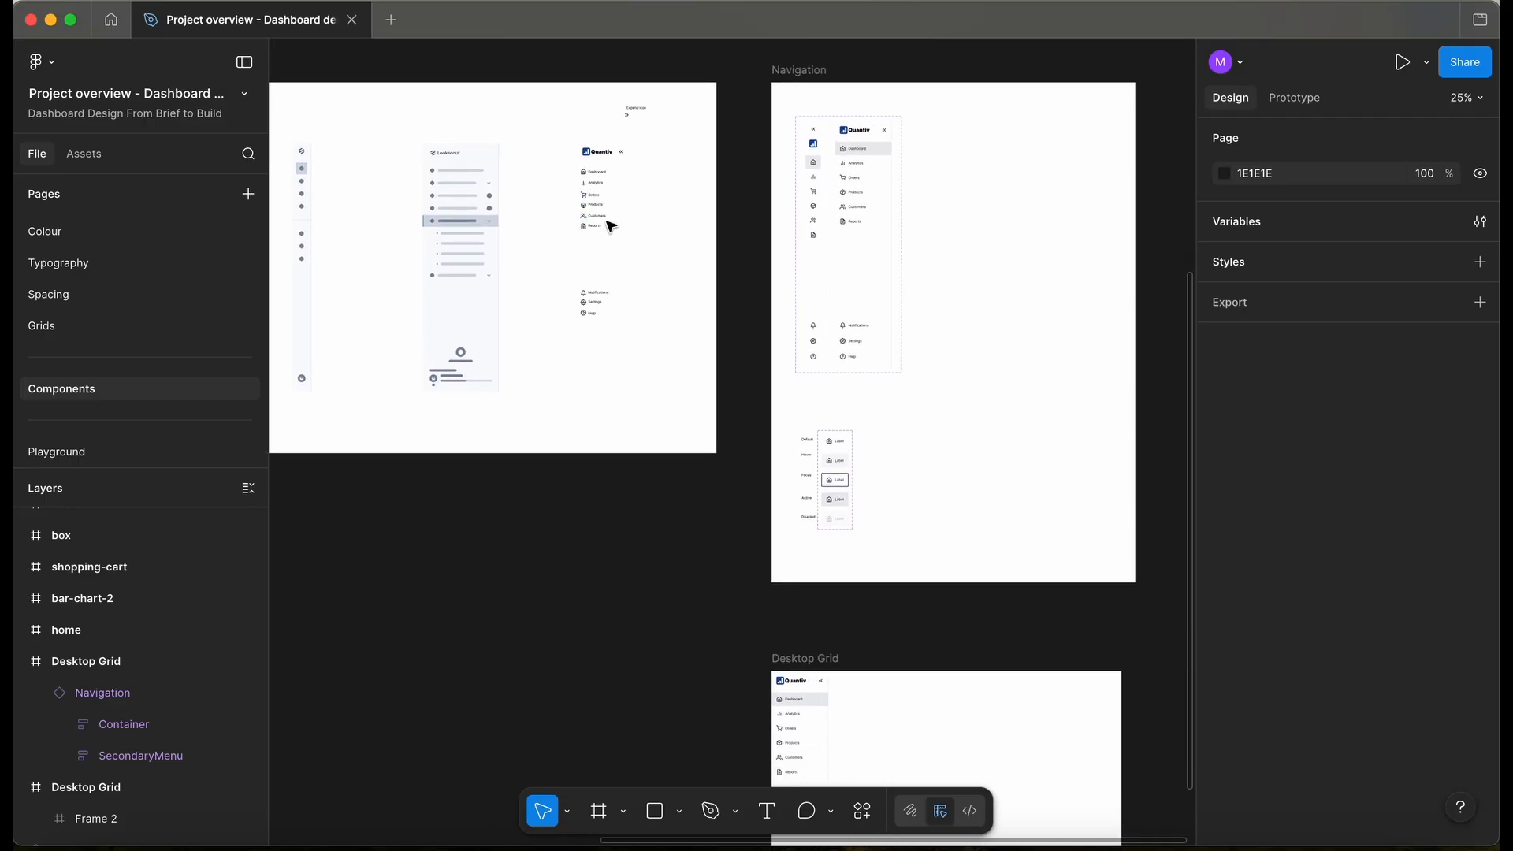
scroll(832, 257, right, 3)
scroll(832, 257, down, 1)
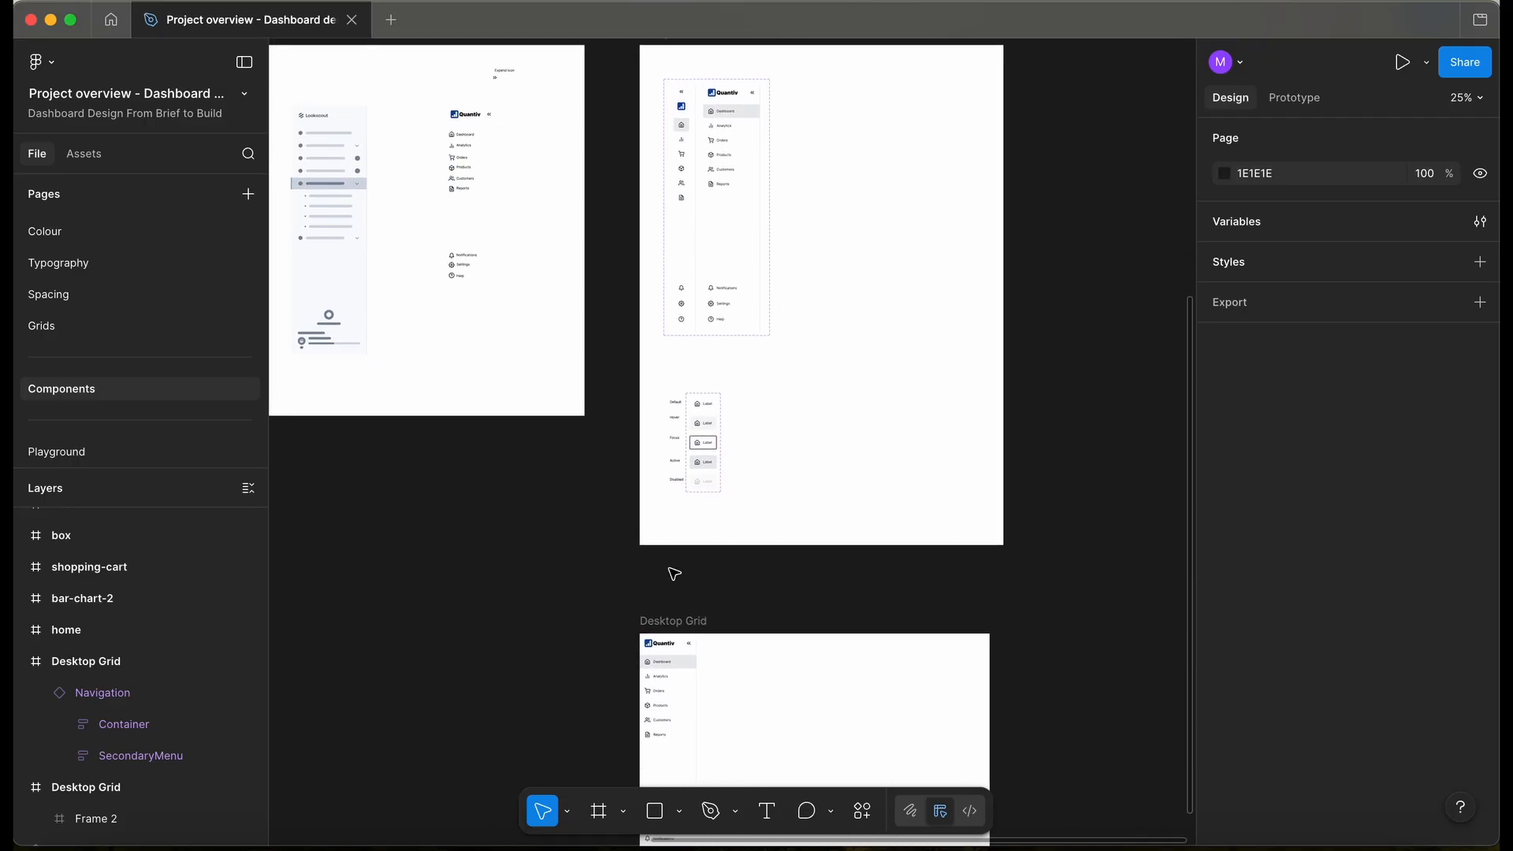
scroll(677, 574, up, 1)
click(858, 106)
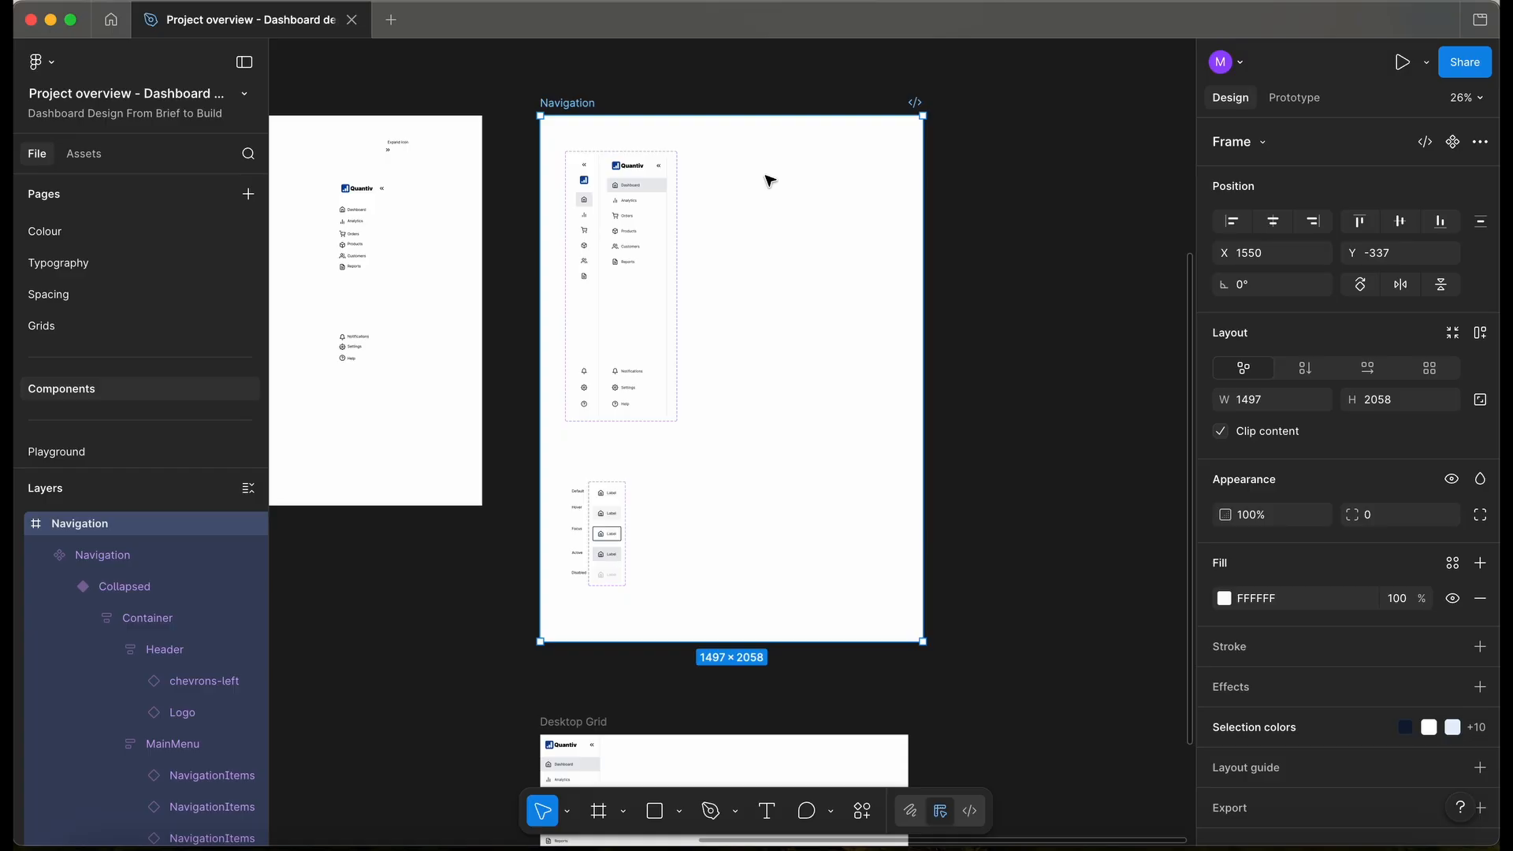
scroll(769, 180, down, 5)
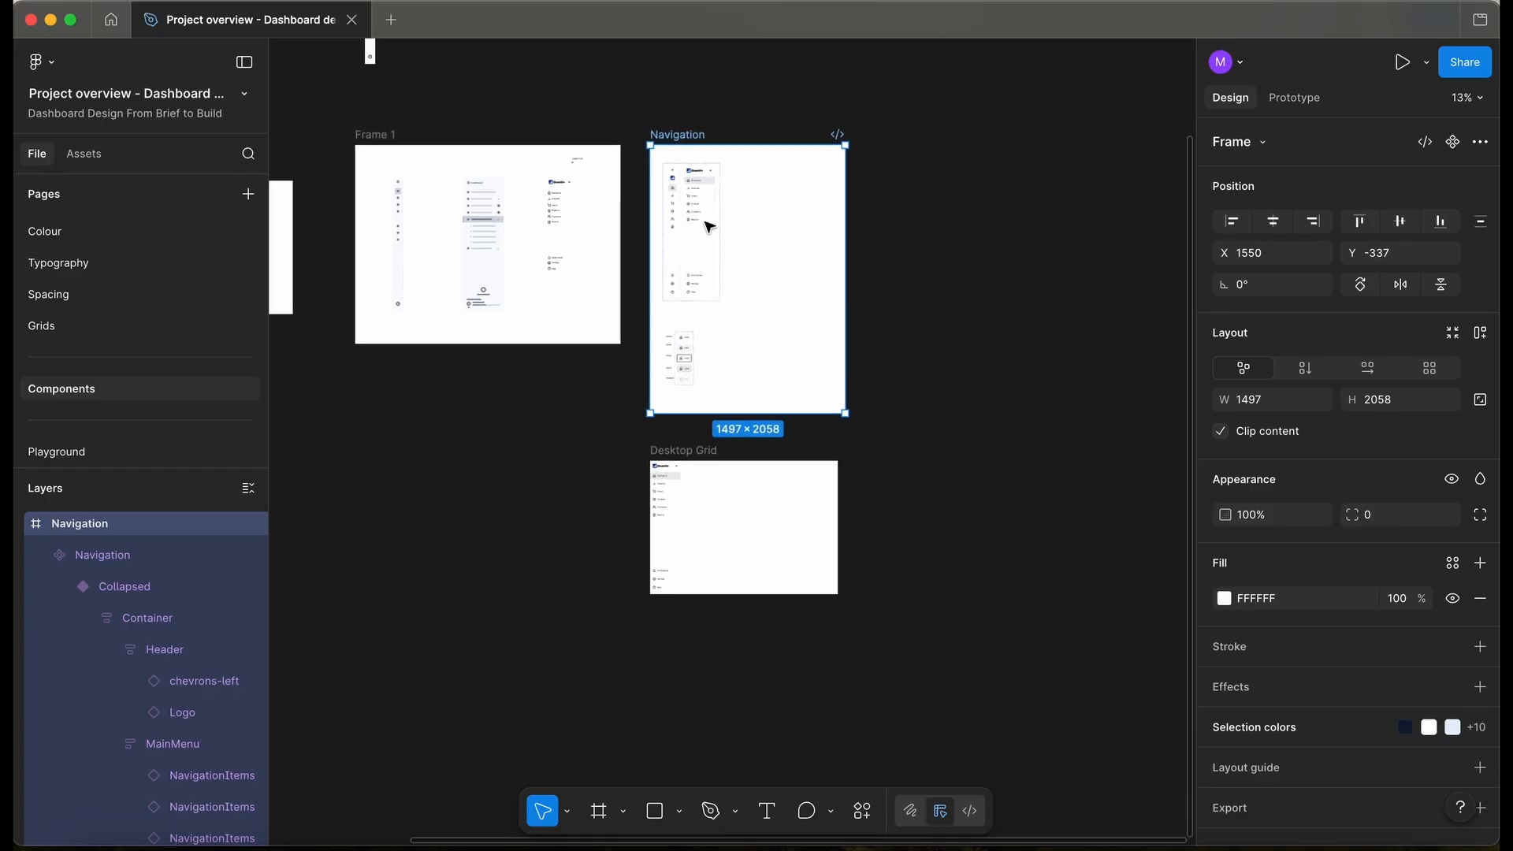
scroll(552, 388, left, 5)
scroll(552, 388, up, 4)
scroll(551, 388, right, 3)
scroll(552, 388, down, 2)
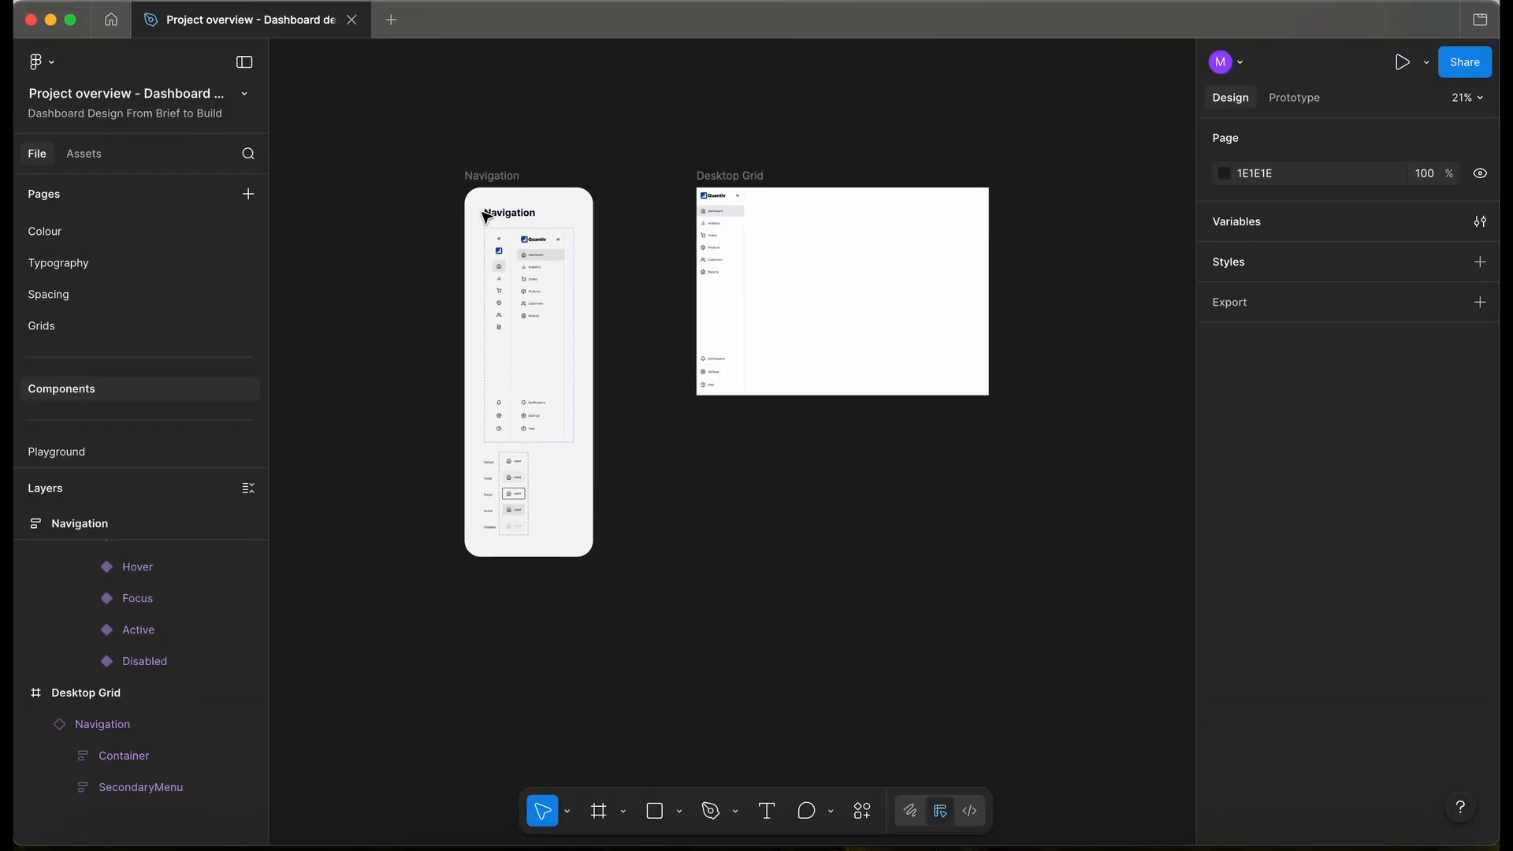
scroll(484, 213, up, 5)
scroll(485, 217, up, 1)
scroll(483, 218, down, 3)
scroll(484, 217, up, 3)
click(492, 154)
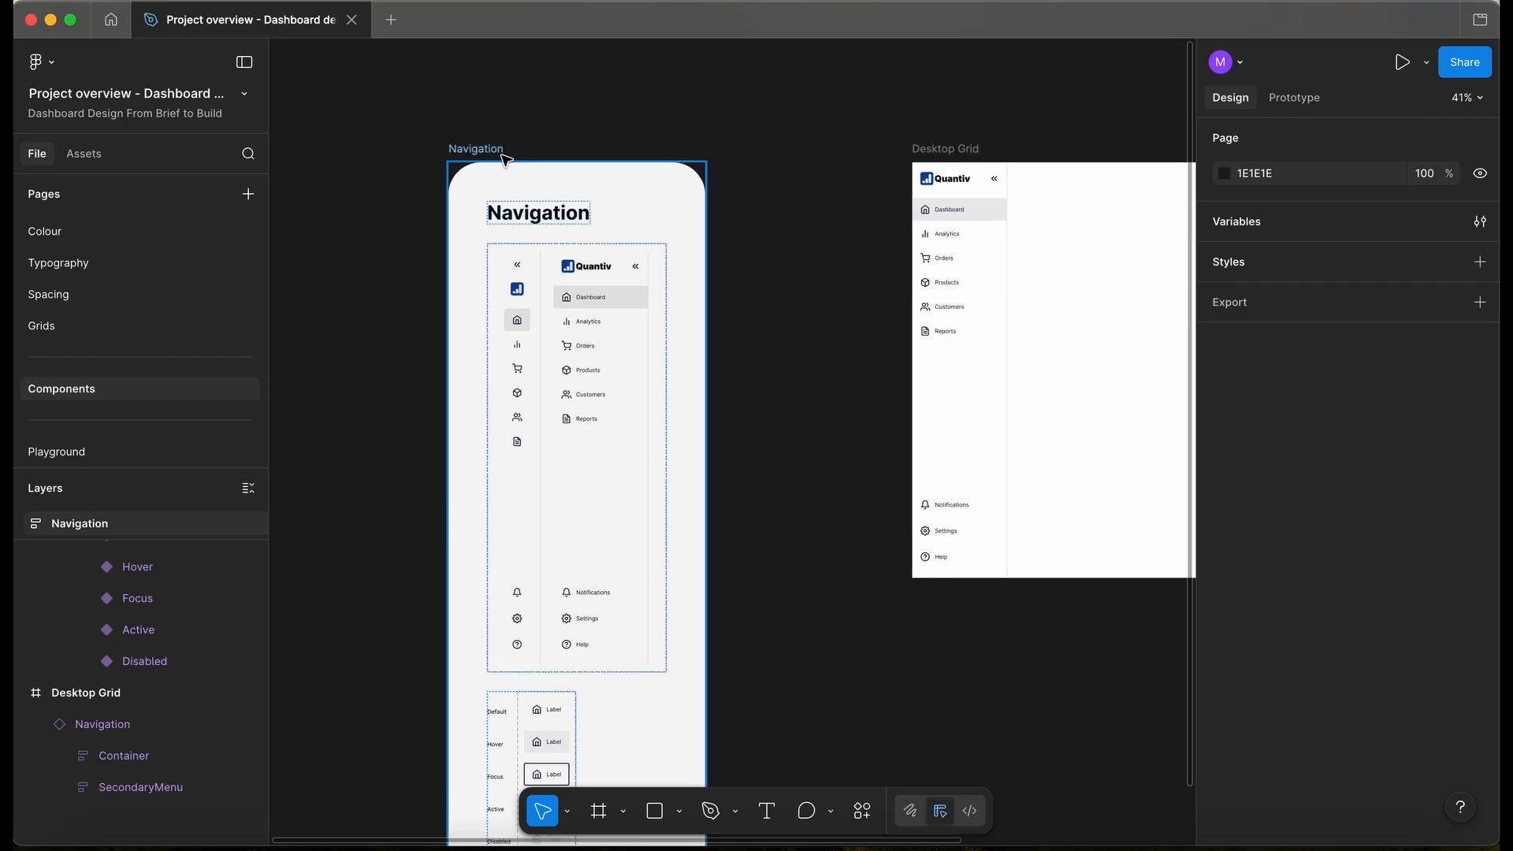
- Review the NavigationItems and Navigation component sets, and toggle the Desktop Grid layout grid
scroll(551, 216, down, 3)
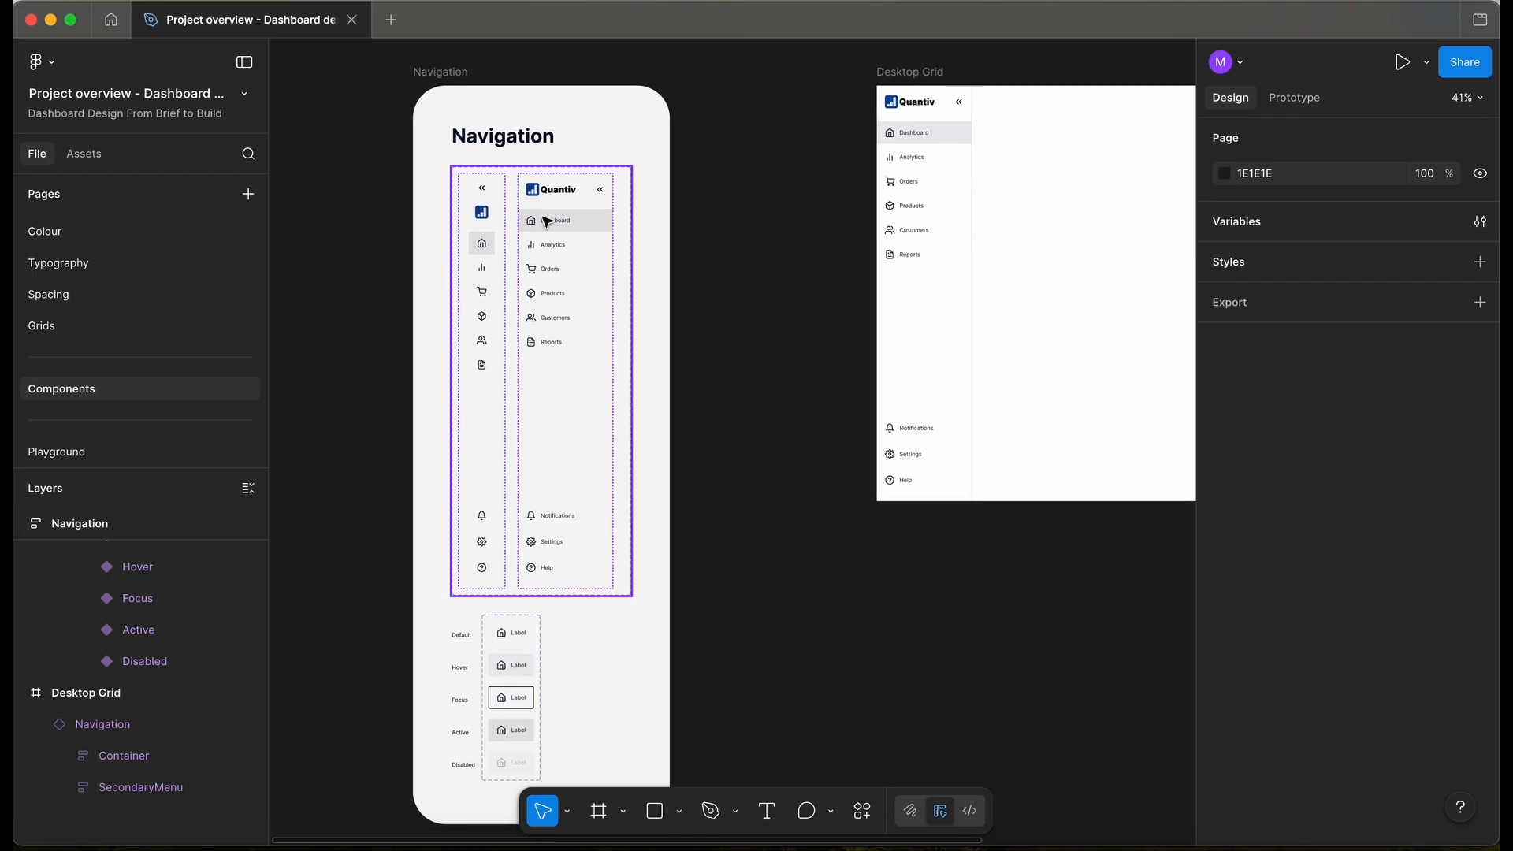
click(543, 674)
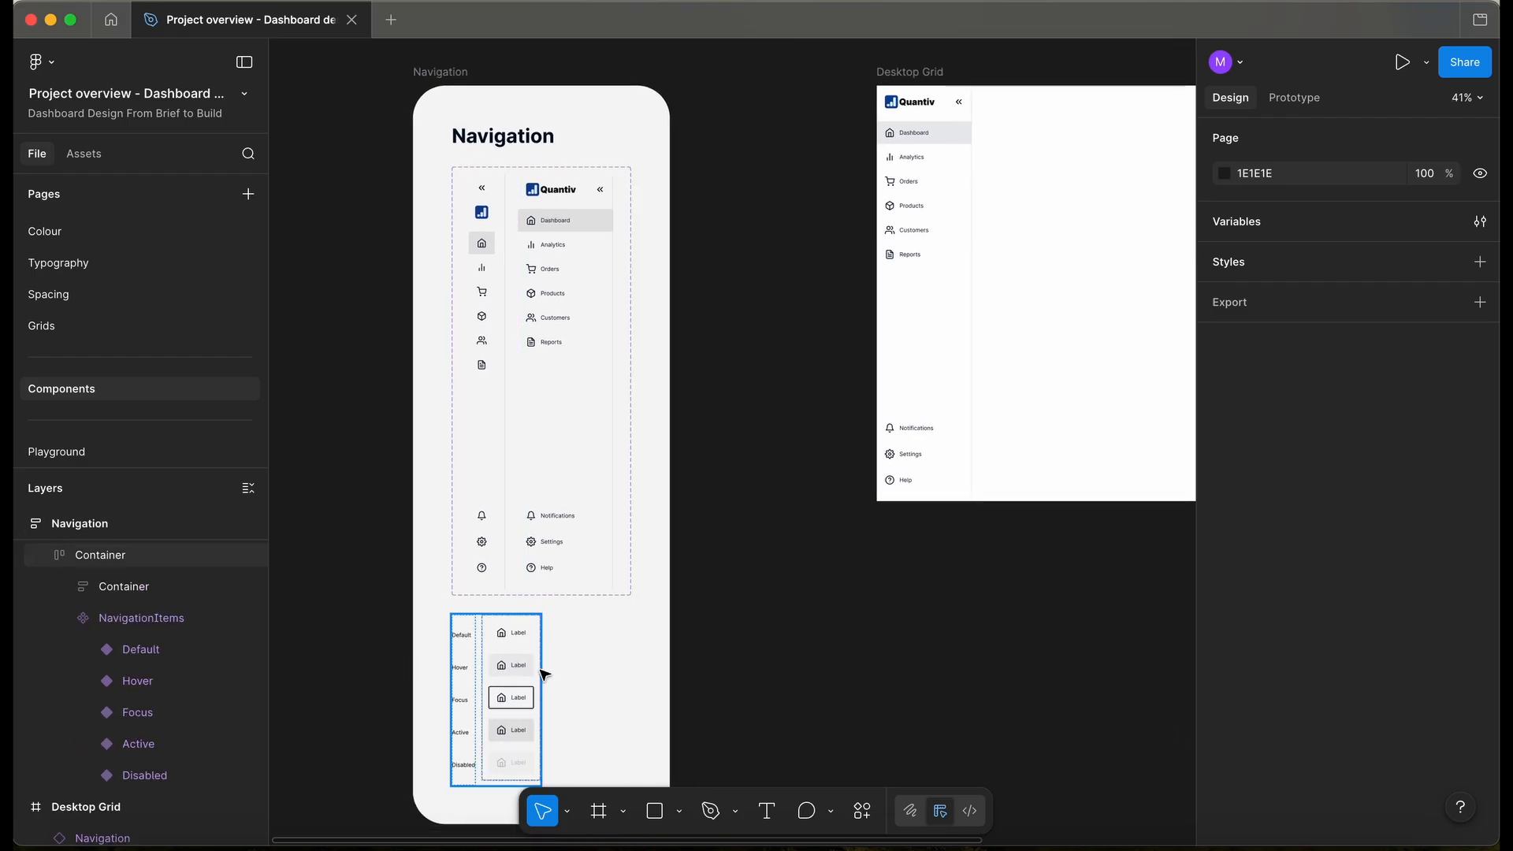
click(587, 383)
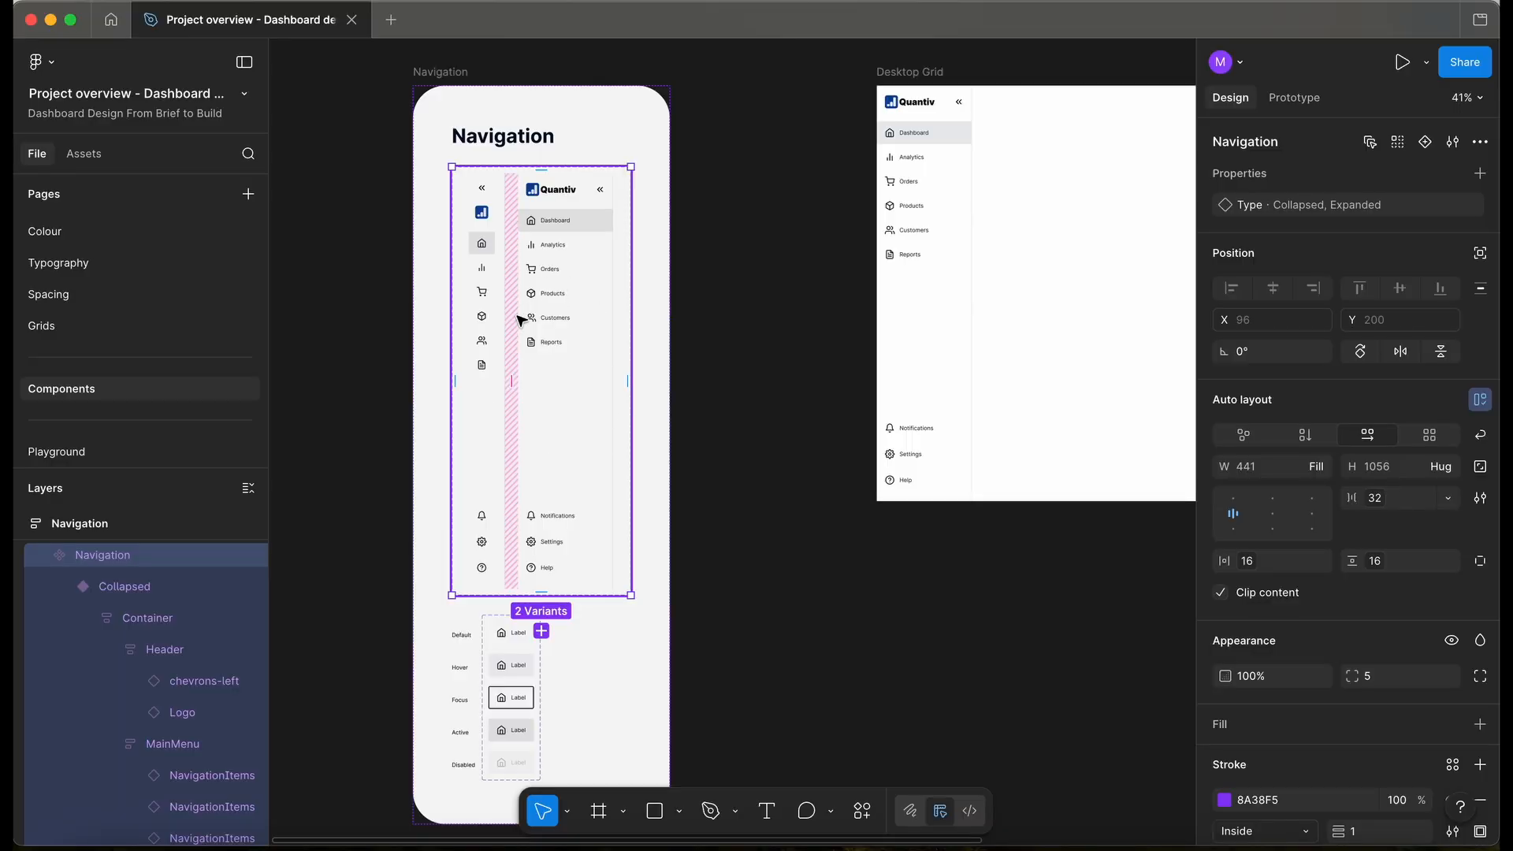
scroll(652, 220, down, 2)
click(914, 86)
key(shift+g)
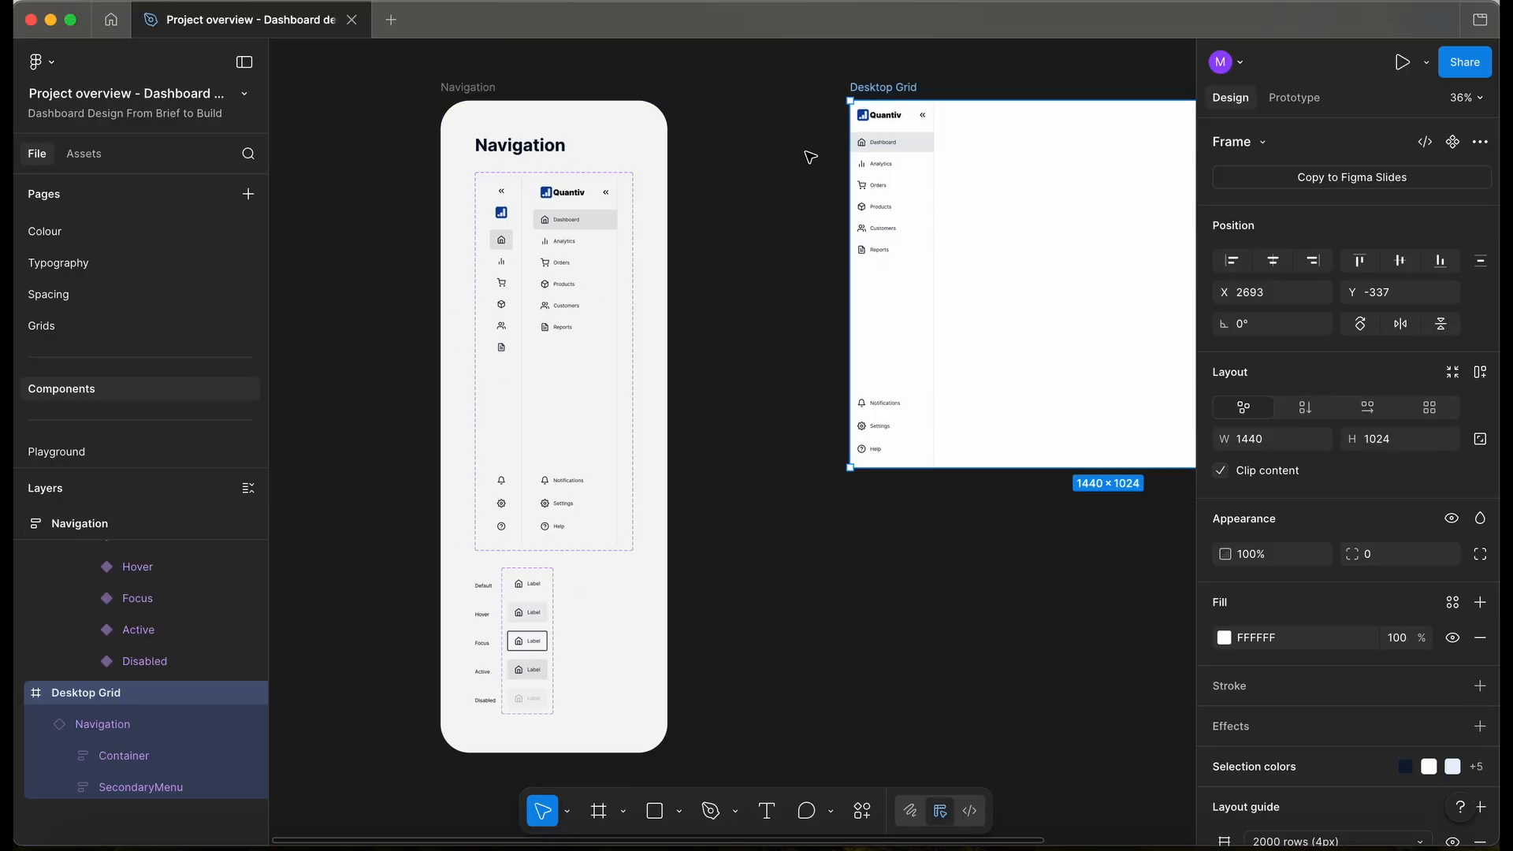
key(shift+g)
key(shift+g)
key(minus)
click(473, 373)
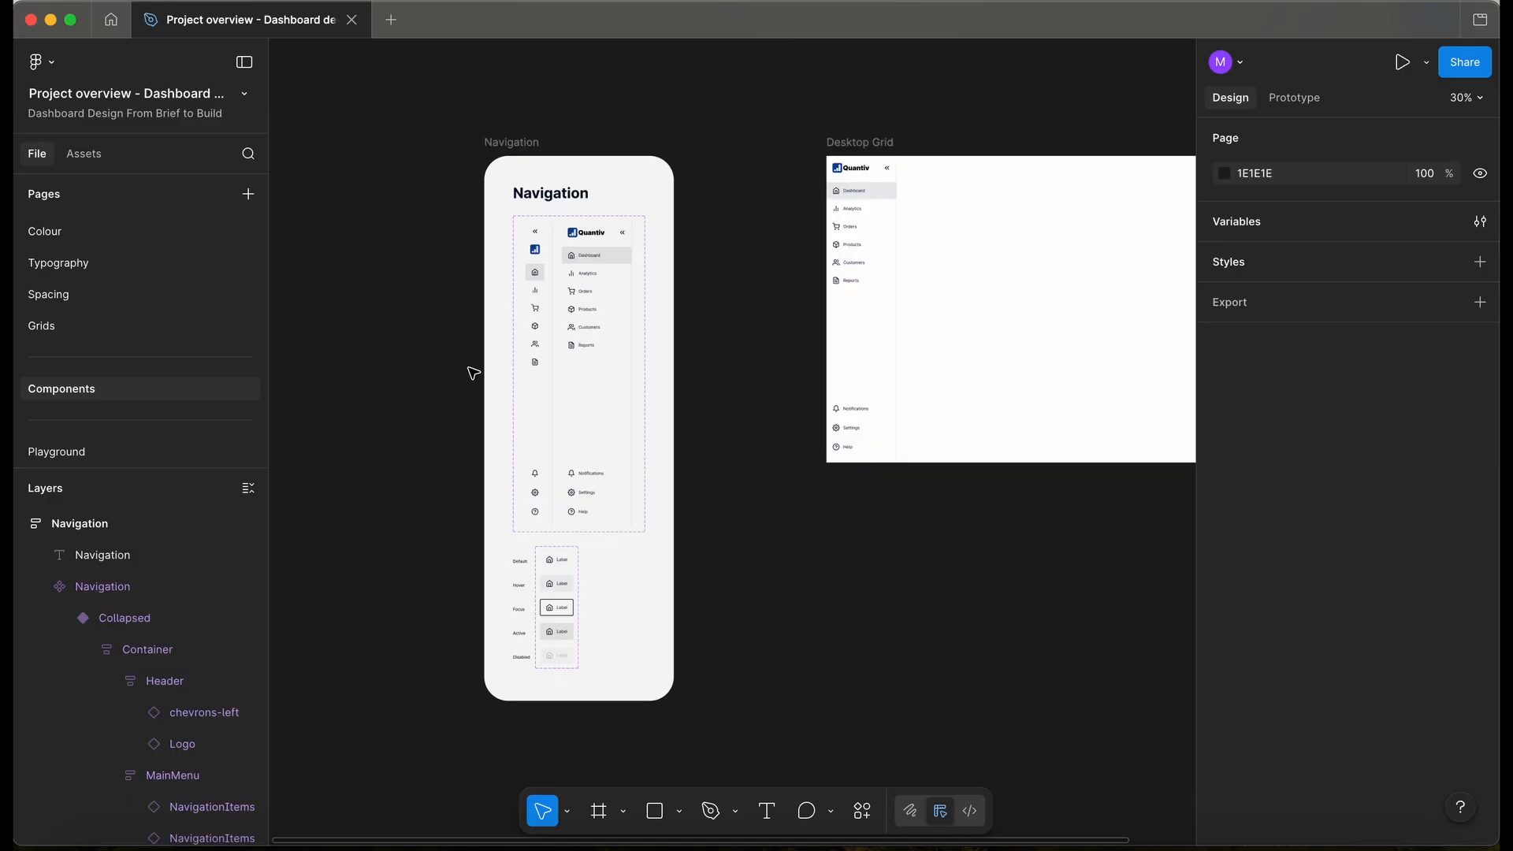
- Go to the Wireframes page
scroll(145, 338, up, 5)
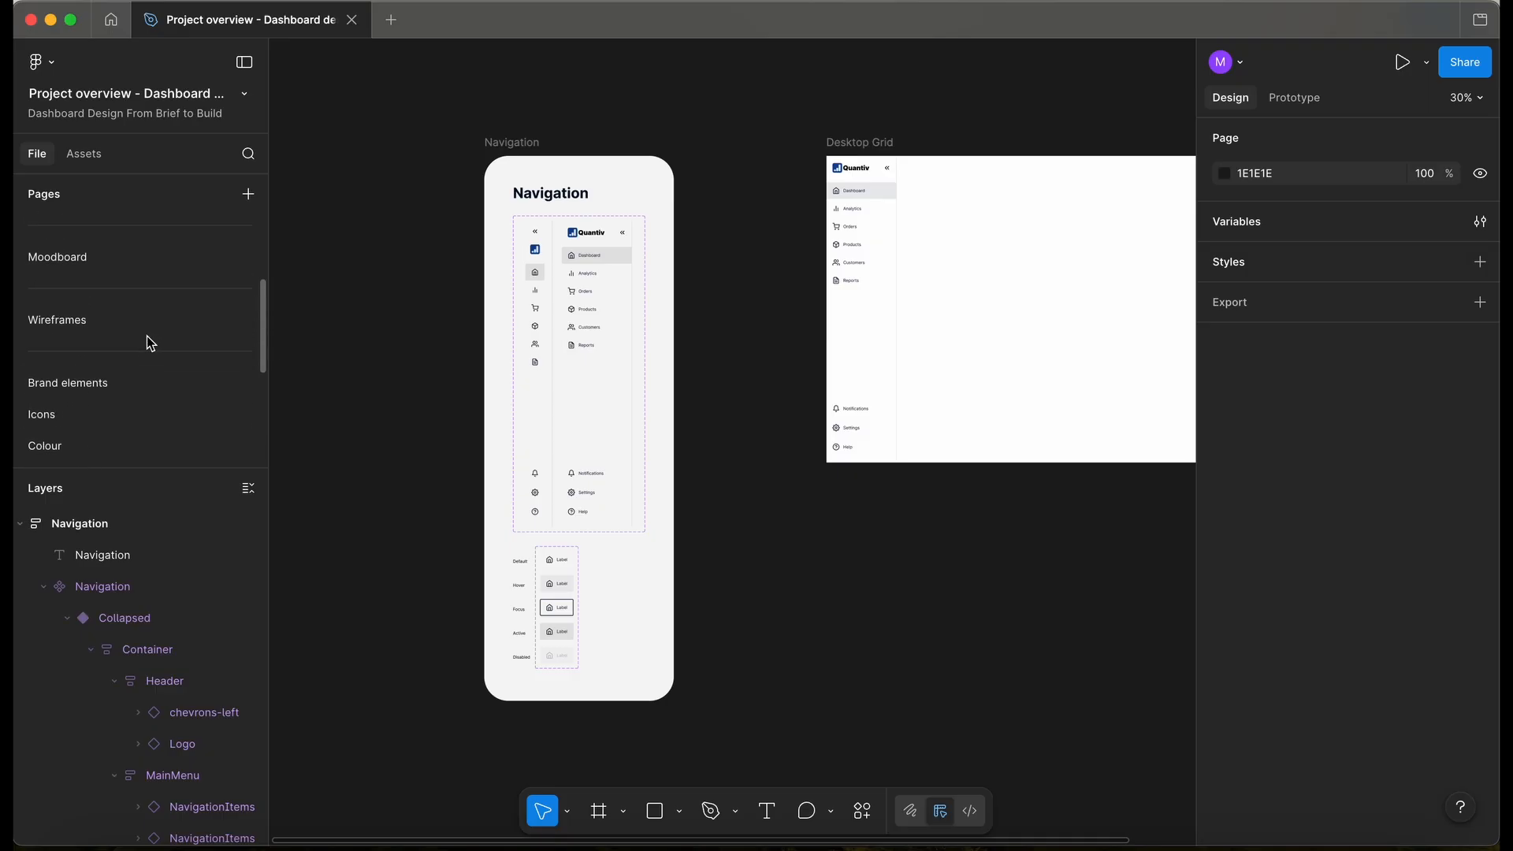
click(112, 328)
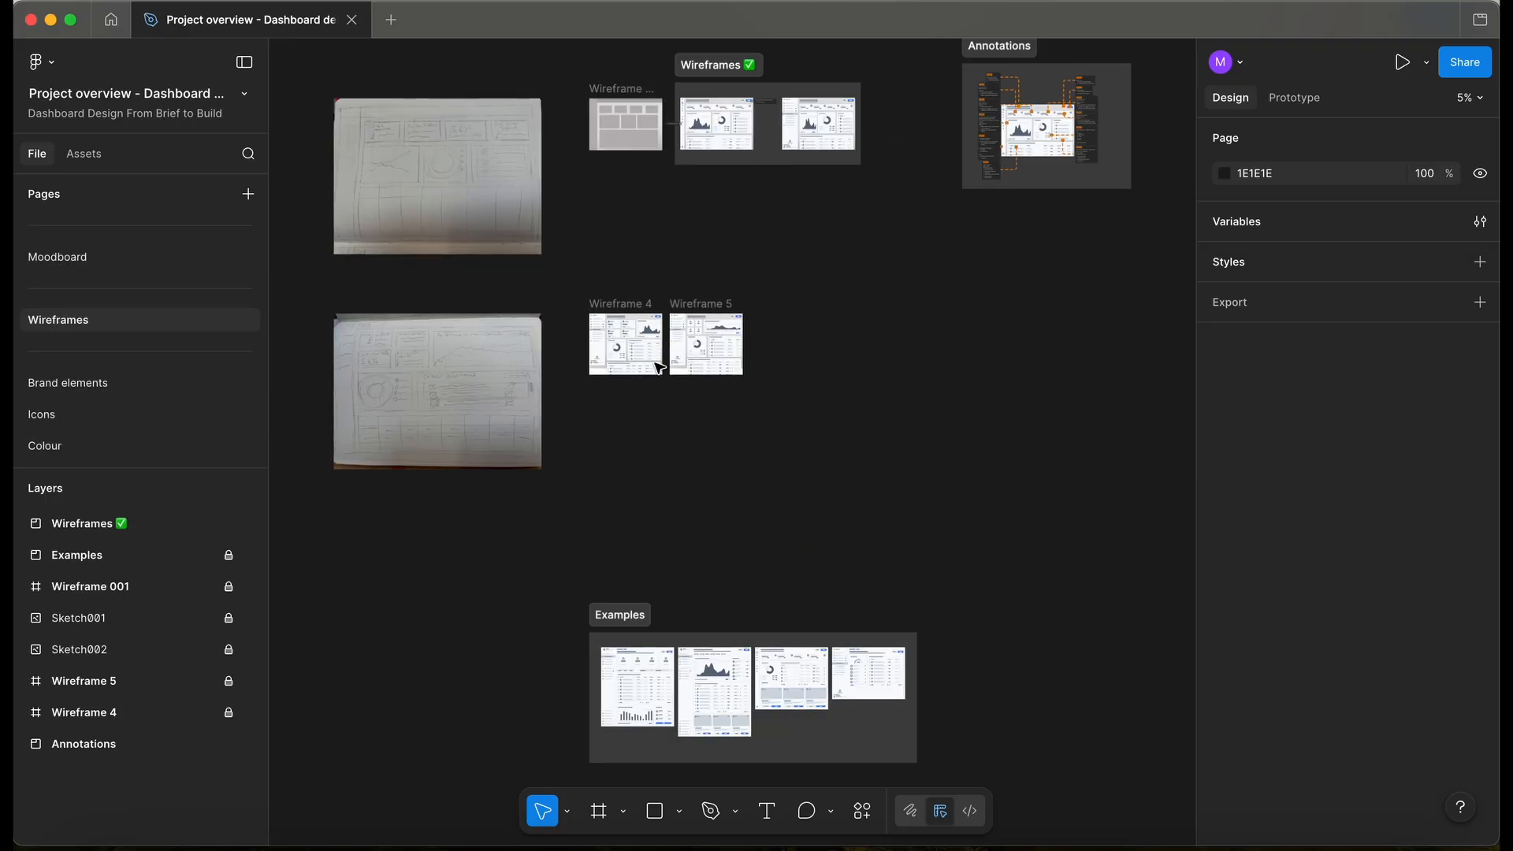
scroll(659, 366, up, 5)
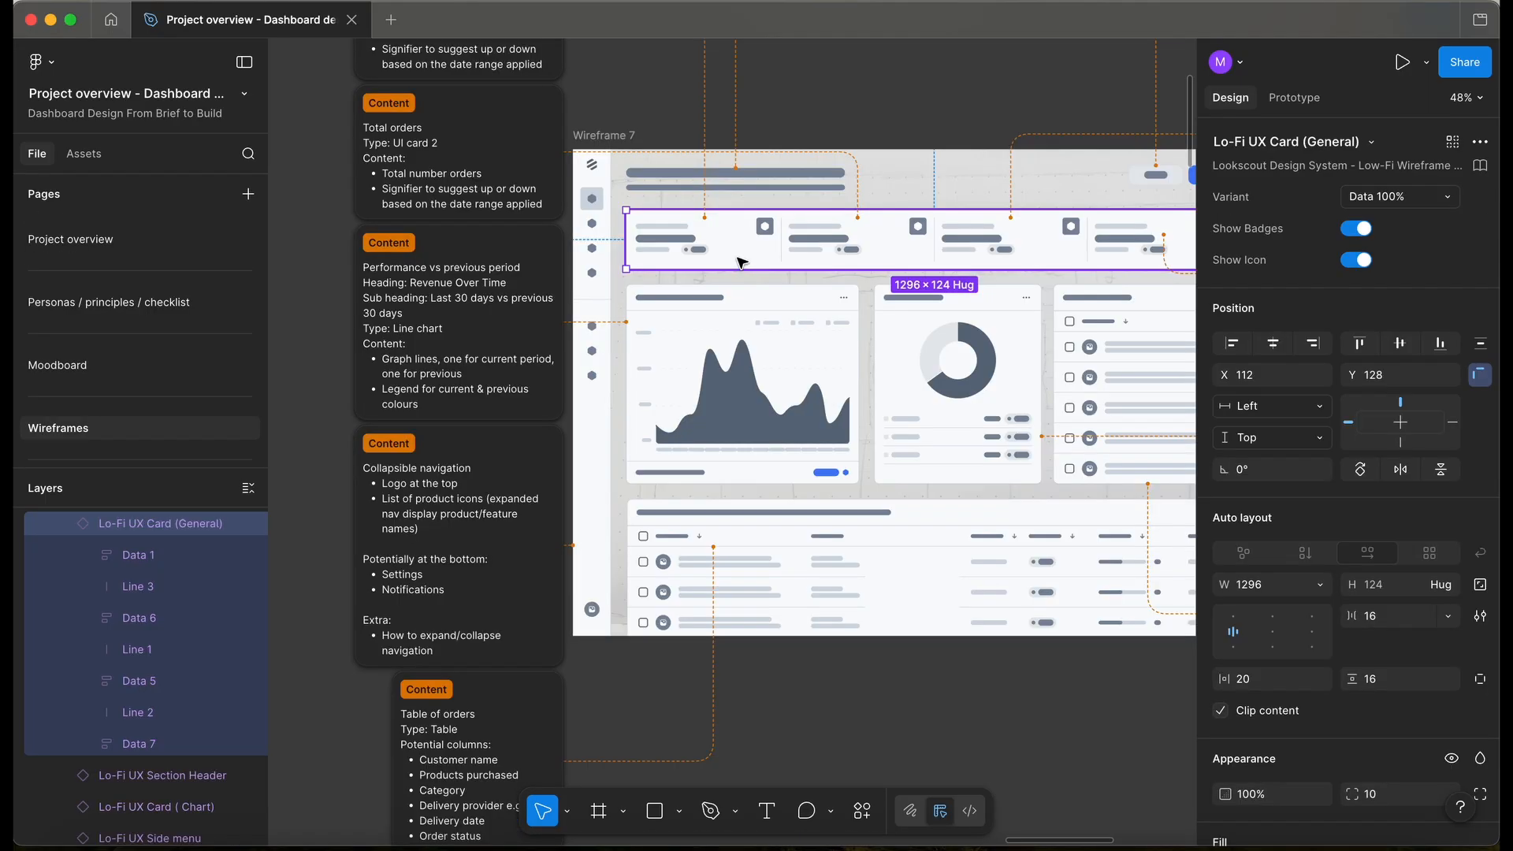